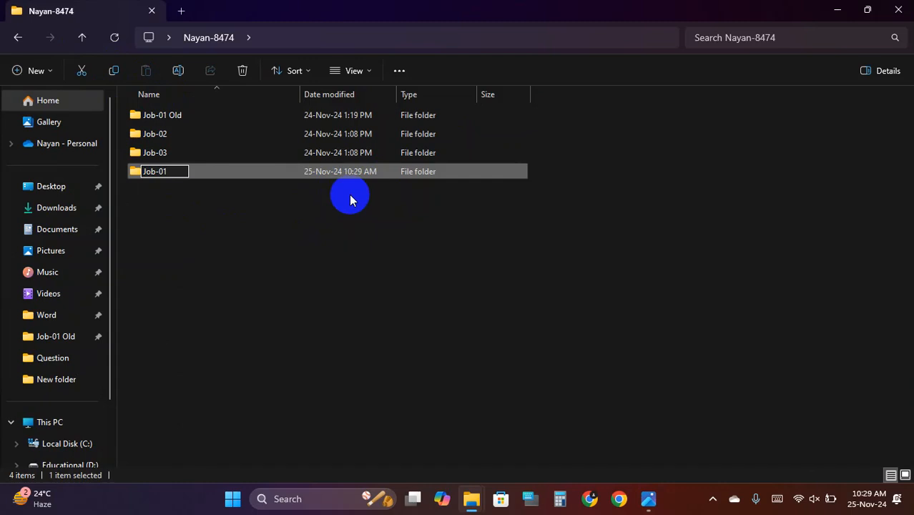
- Keep the Job-01 folder name, then create and open a blank Job-01.docx inside it
key("Return")
double_click(198, 172)
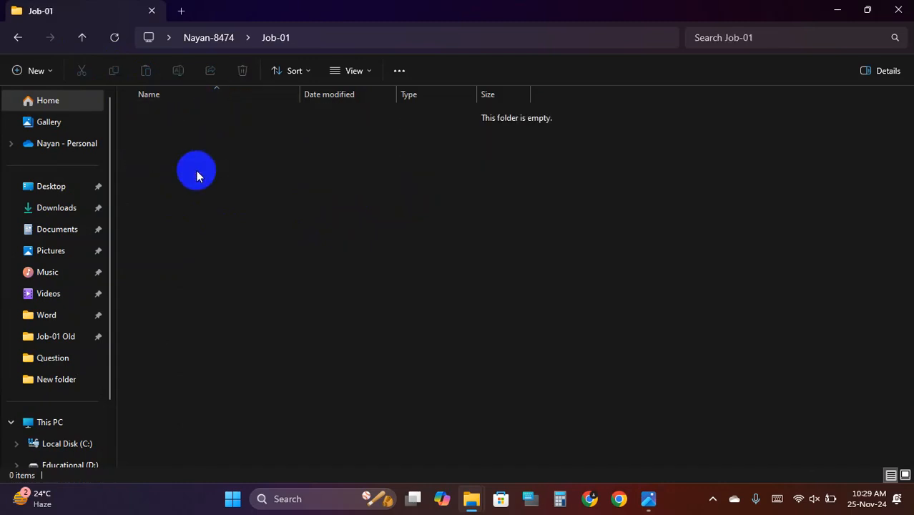
right_click(247, 171)
mouse_move(383, 272)
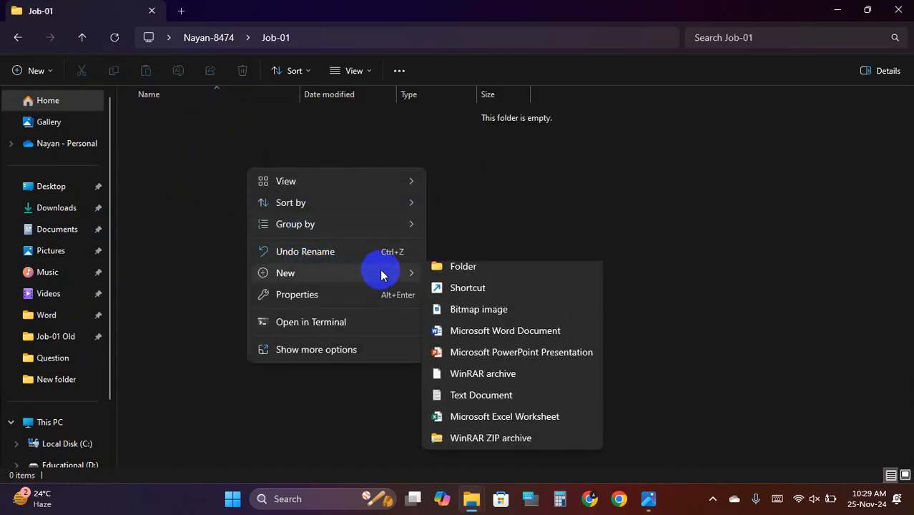
left_click(530, 340)
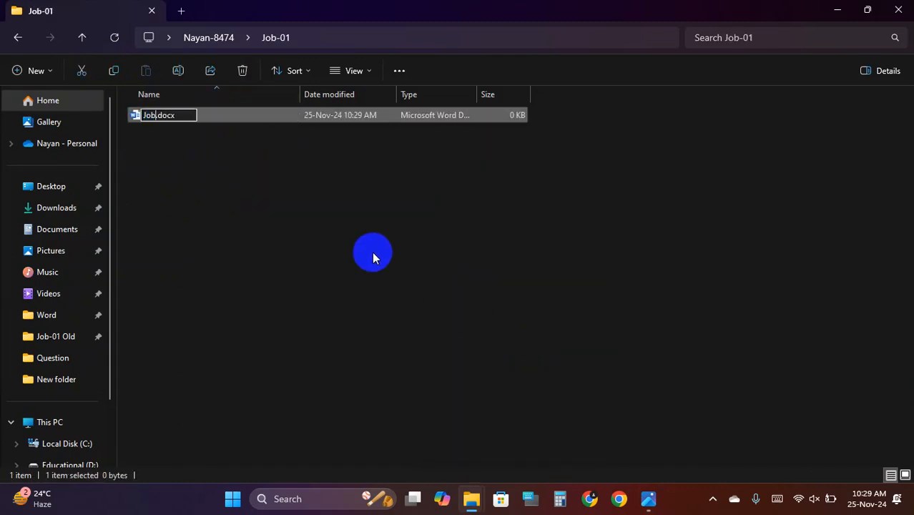
type("Job-01")
key("Return")
key("Return")
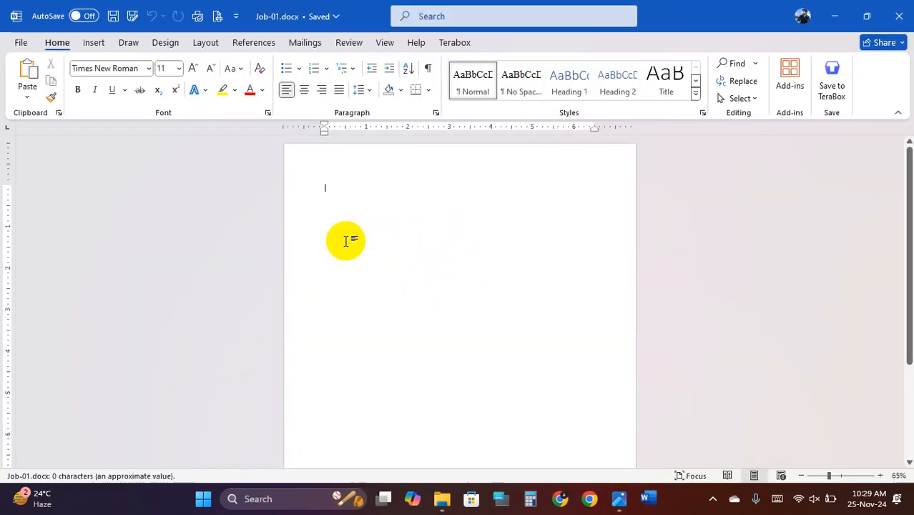
- Read the 2.jpg page layout requirements in Photos, then return to the blank Job-01.docx
left_click(624, 504)
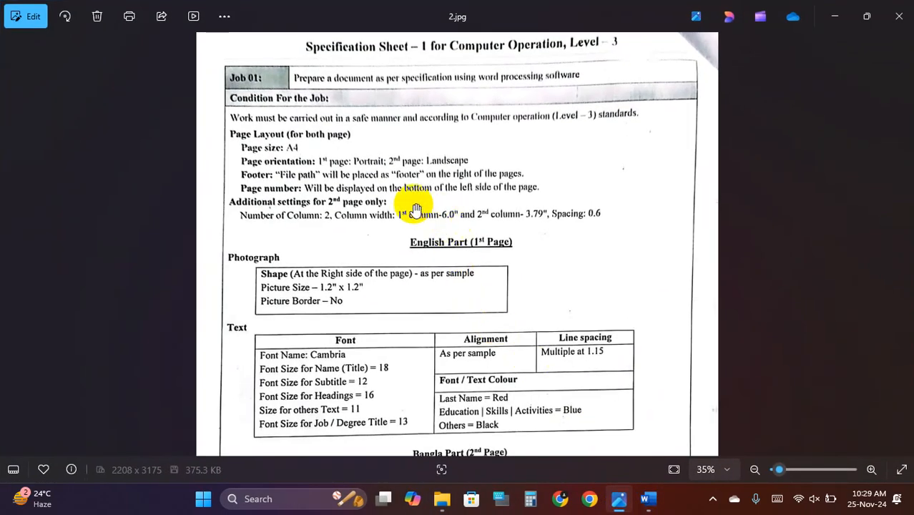
scroll(330, 229, "up", 3)
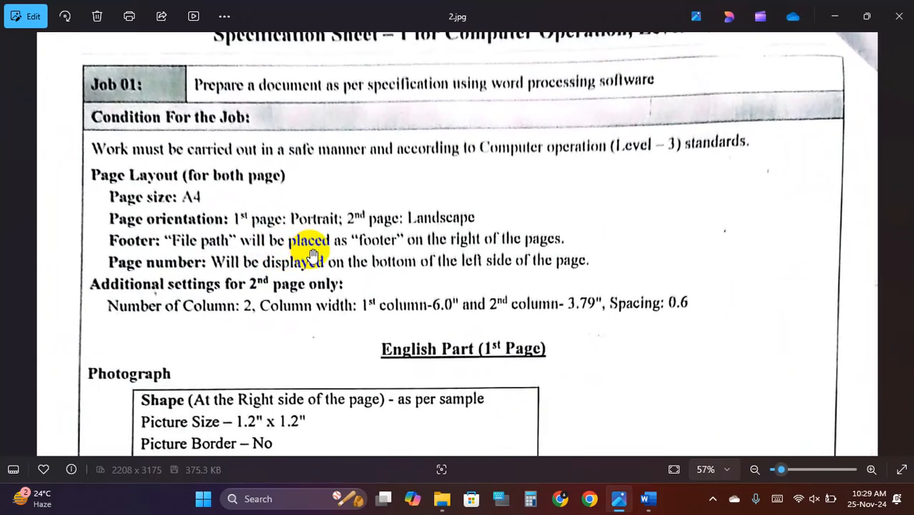
scroll(313, 254, "down", 2)
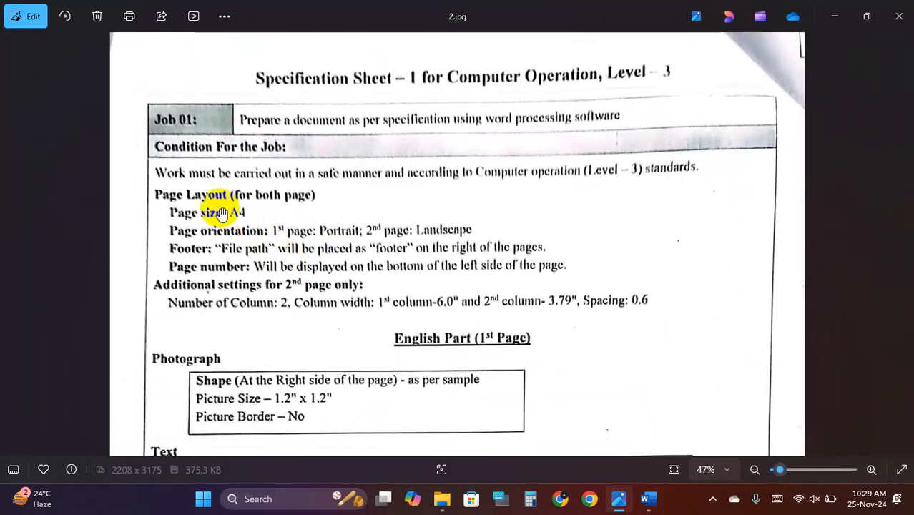
left_click(648, 499)
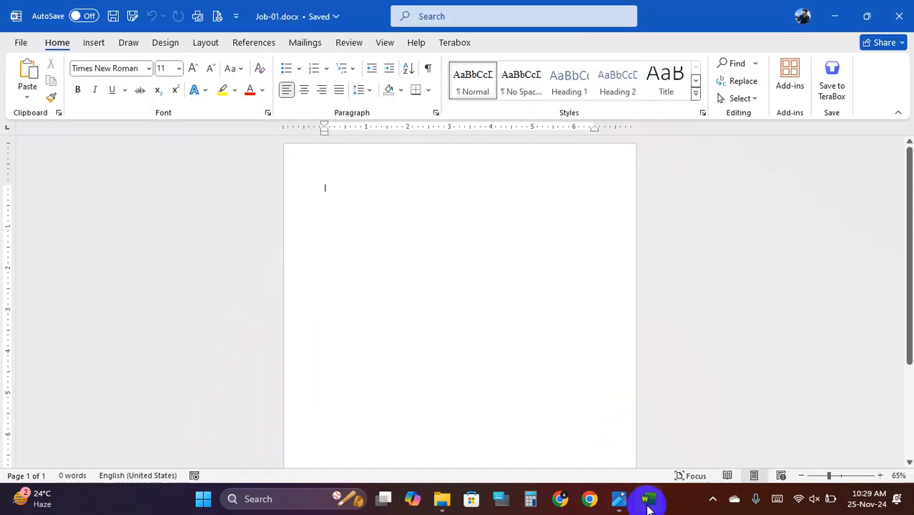
- Set the Job-01 page size to A4, checking the spec sheet in between
left_click(205, 42)
left_click(137, 80)
left_click(105, 82)
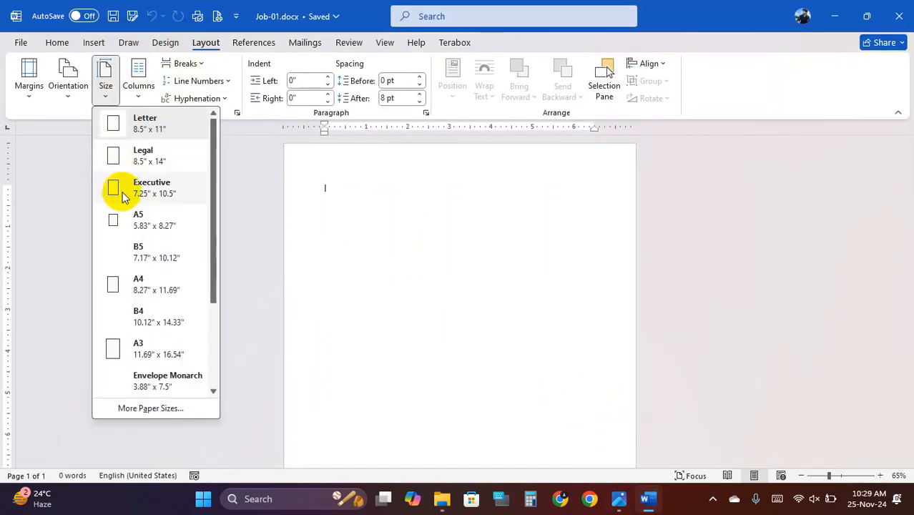
left_click(156, 293)
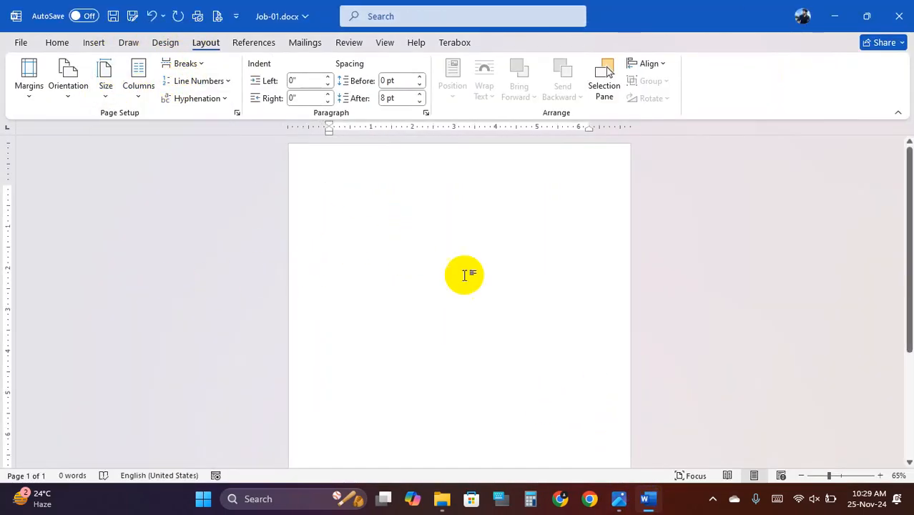
left_click(620, 499)
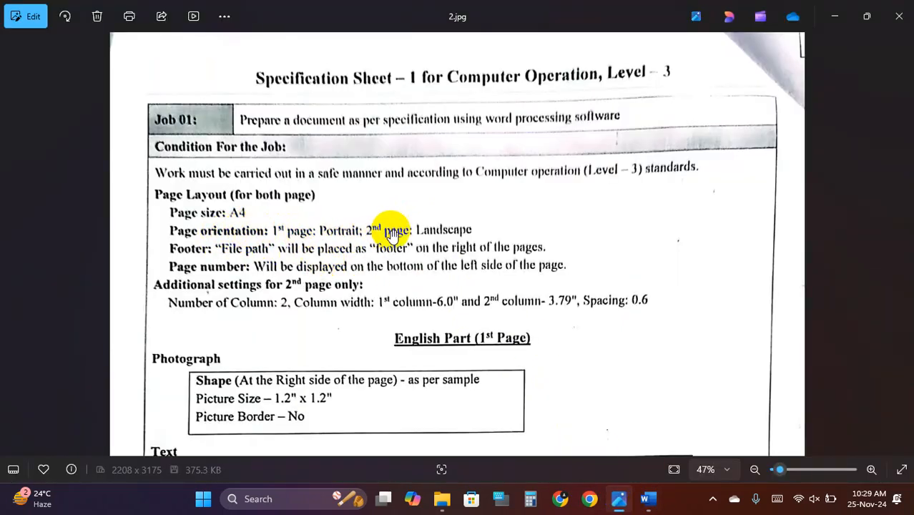
left_click(648, 498)
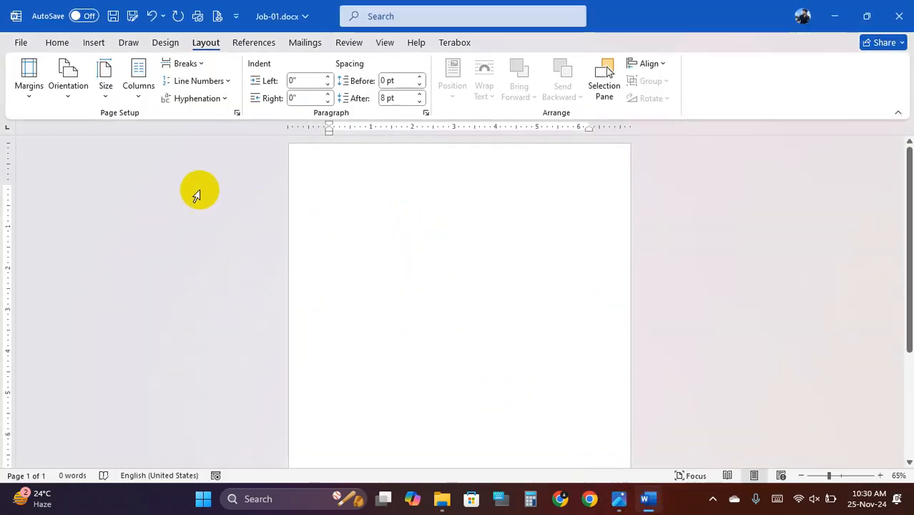
- Add a Next Page section break and make page 2 landscape, then view the spec sheet
left_click(205, 65)
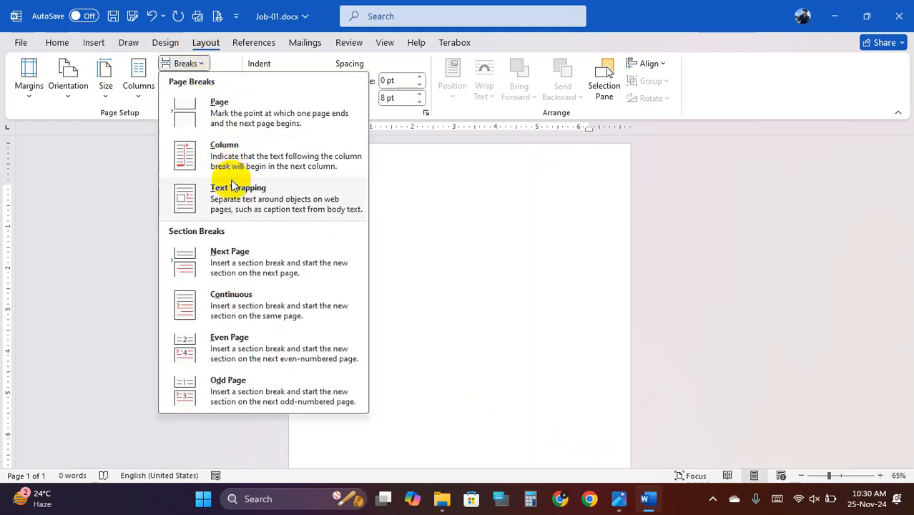
left_click(259, 269)
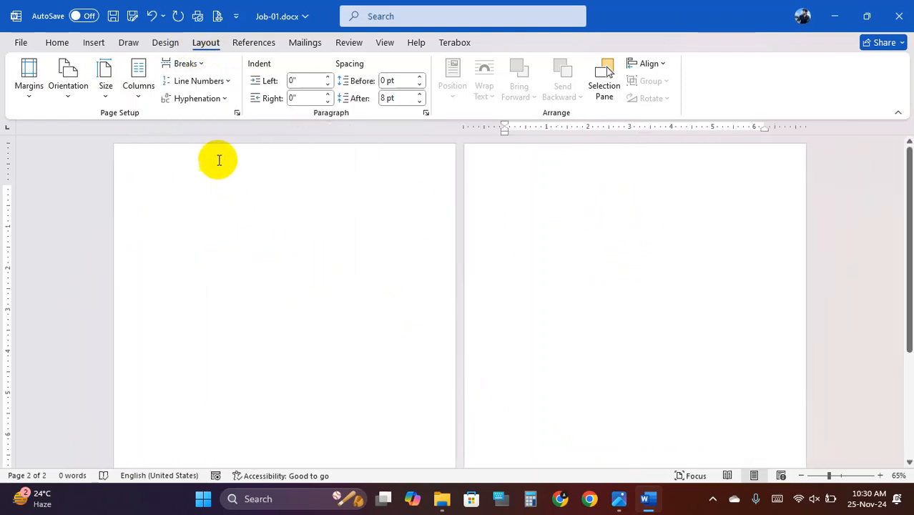
left_click(69, 85)
left_click(100, 156)
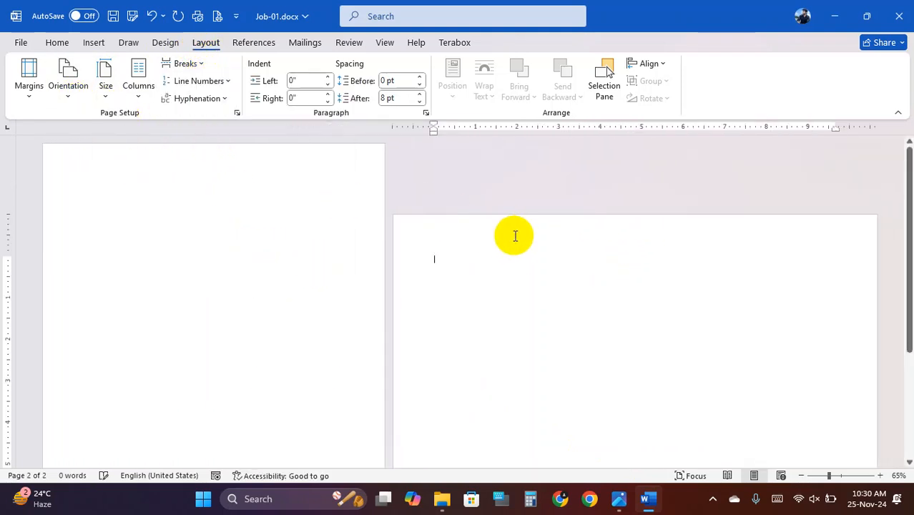
scroll(240, 270, "down", 2, "ctrl")
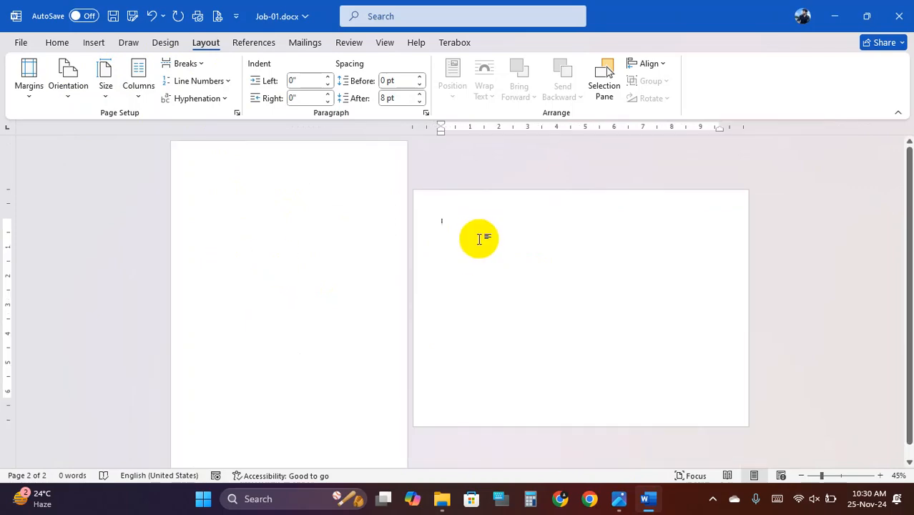
left_click(620, 498)
scroll(372, 287, "up", 1)
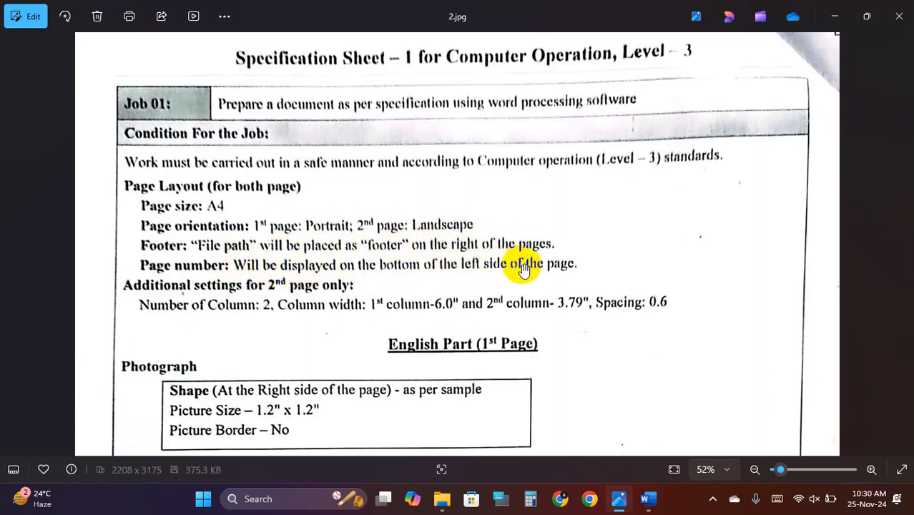
- Glance at Word, then zoom the spec sheet to 62% and start a screen snip
left_click(648, 499)
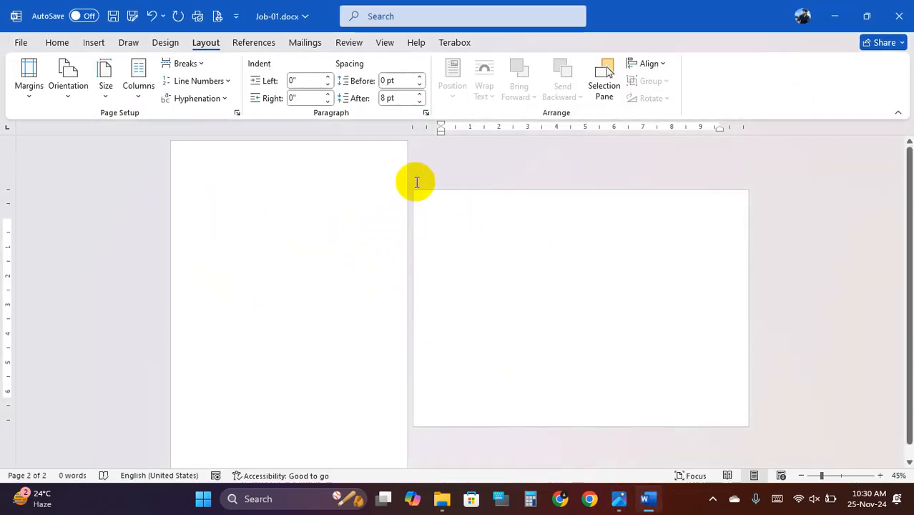
left_click(619, 498)
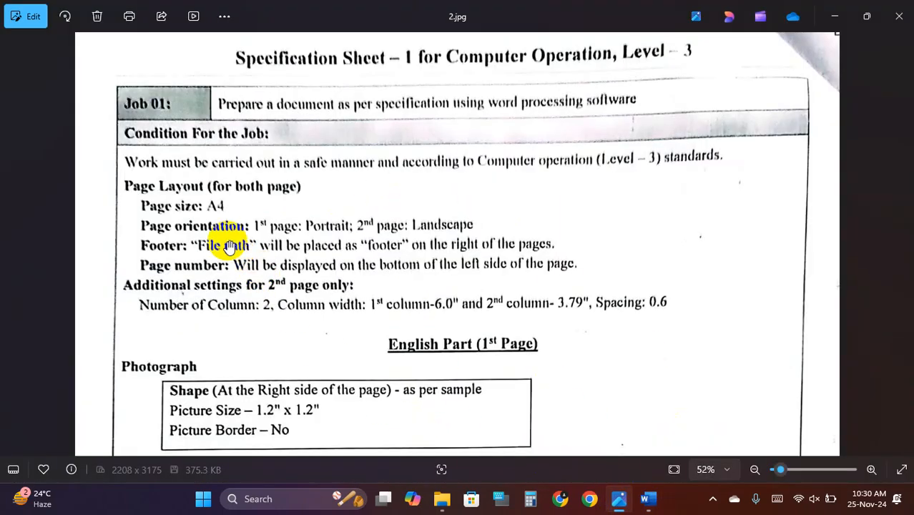
scroll(229, 246, "up", 1)
scroll(126, 180, "up", 1)
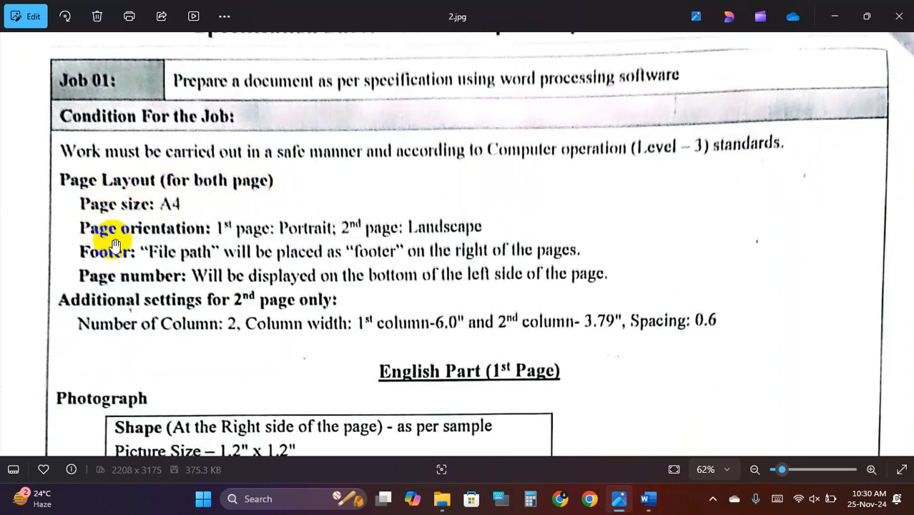
key("super+shift+s")
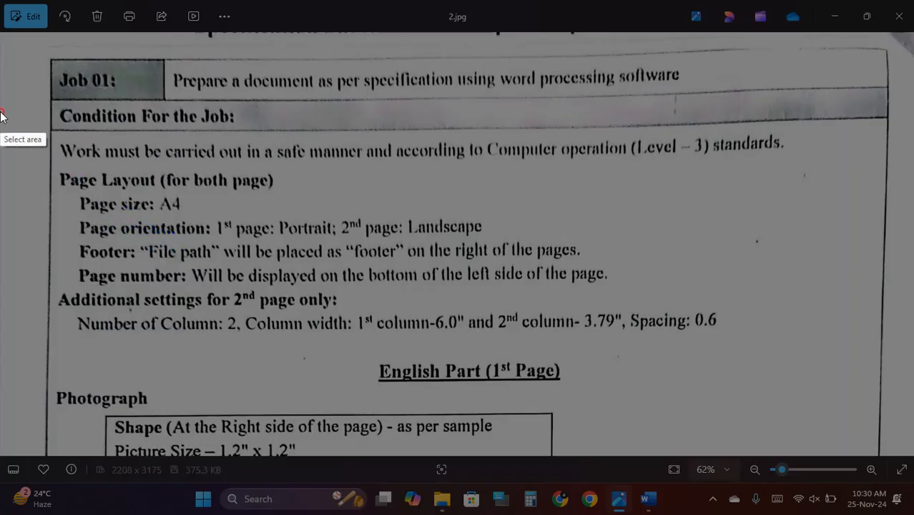
- Capture the Condition For the Job section and box the page layout, A4, orientation and footer lines in red
left_click_drag(1, 112, 863, 432)
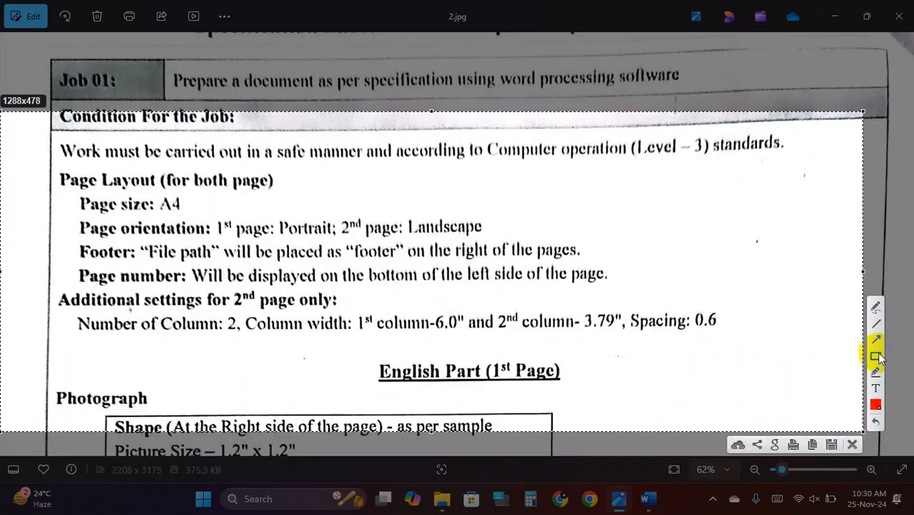
left_click_drag(53, 164, 276, 195)
left_click_drag(73, 197, 198, 217)
left_click_drag(69, 216, 493, 239)
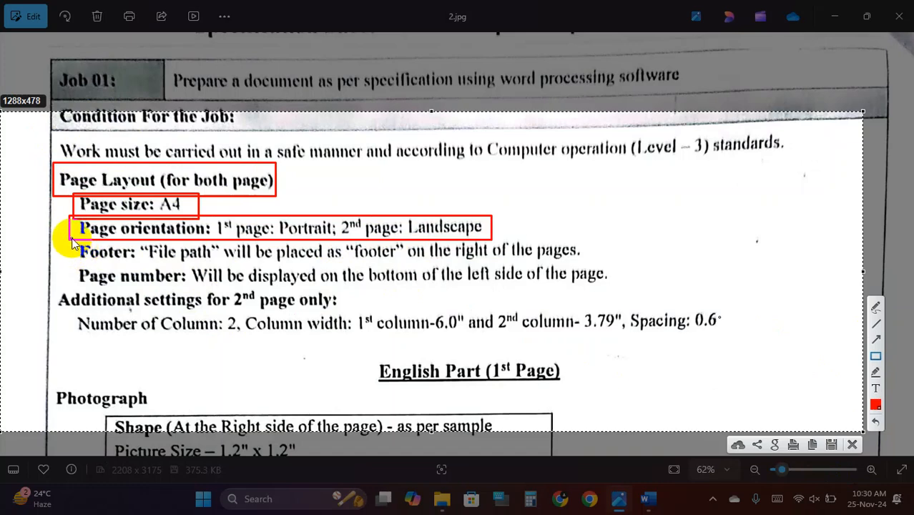
left_click_drag(72, 242, 623, 287)
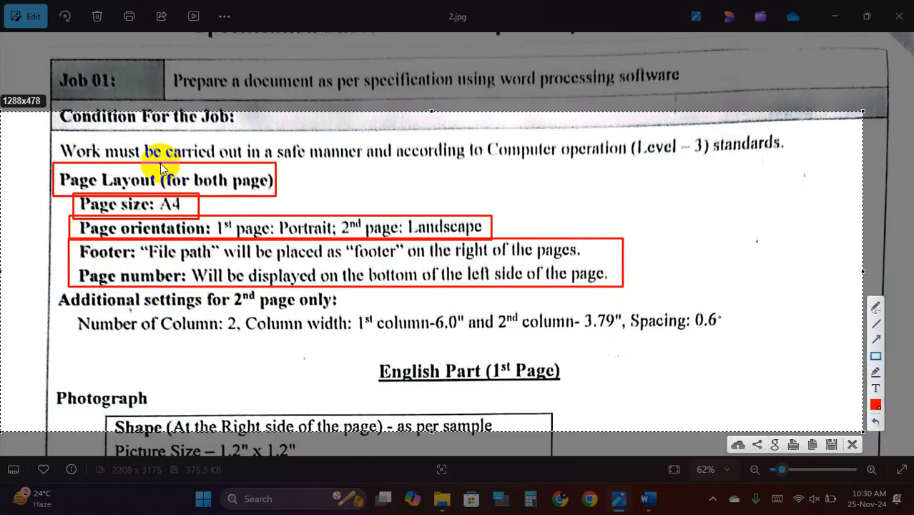
- Box the whole page layout block and the column width and spacing line, then close the snip
left_click_drag(161, 165, 281, 203)
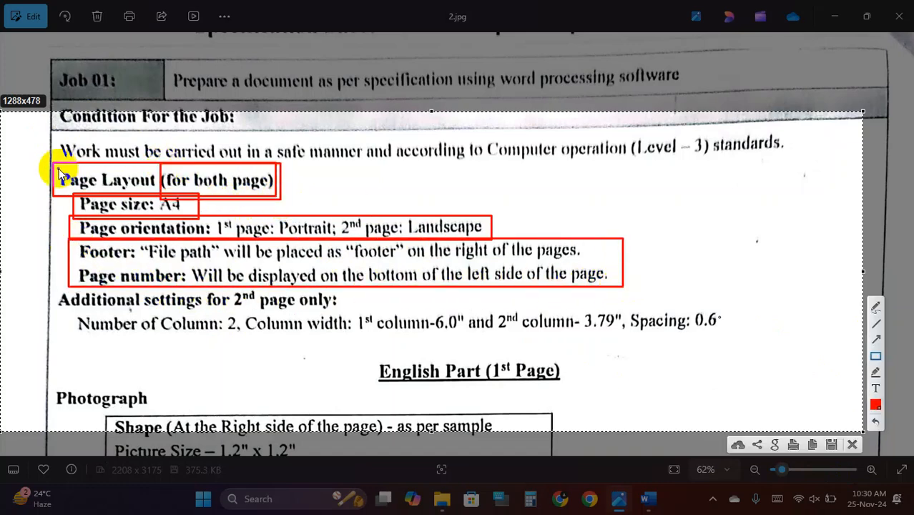
left_click_drag(48, 164, 642, 289)
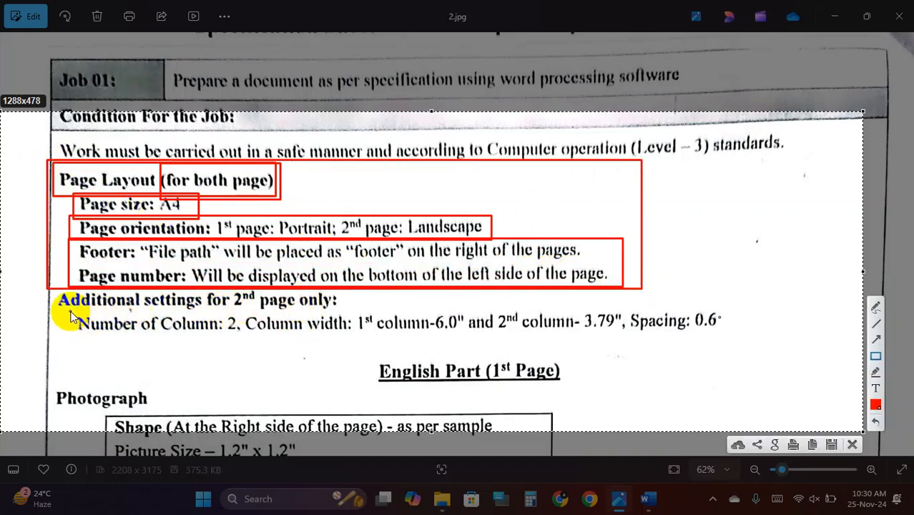
left_click_drag(71, 313, 727, 341)
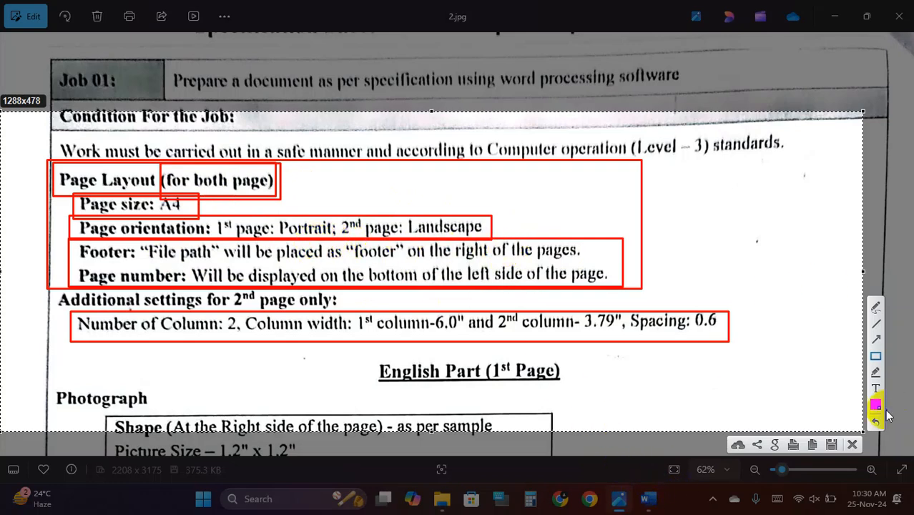
left_click(852, 445)
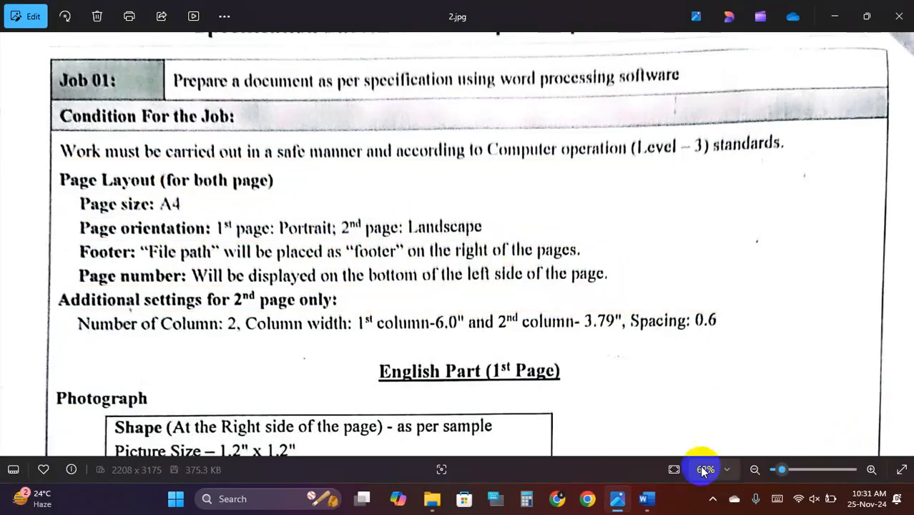
- Return to Job-01 and briefly enter, then leave, the page 1 footer
left_click(646, 498)
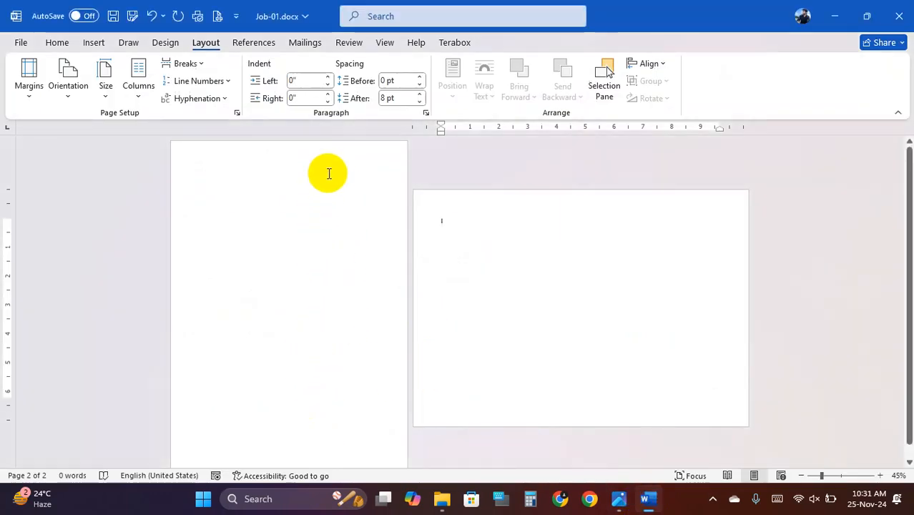
scroll(336, 161, "down", 1)
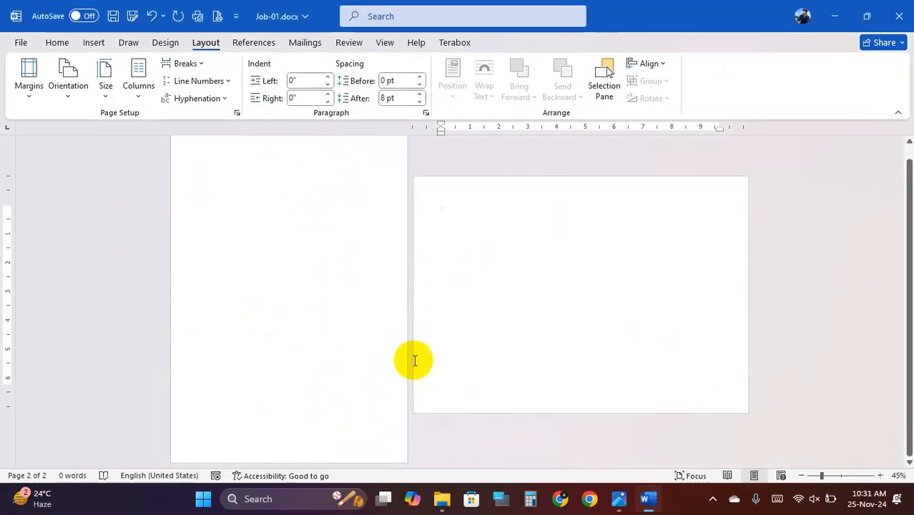
double_click(342, 448)
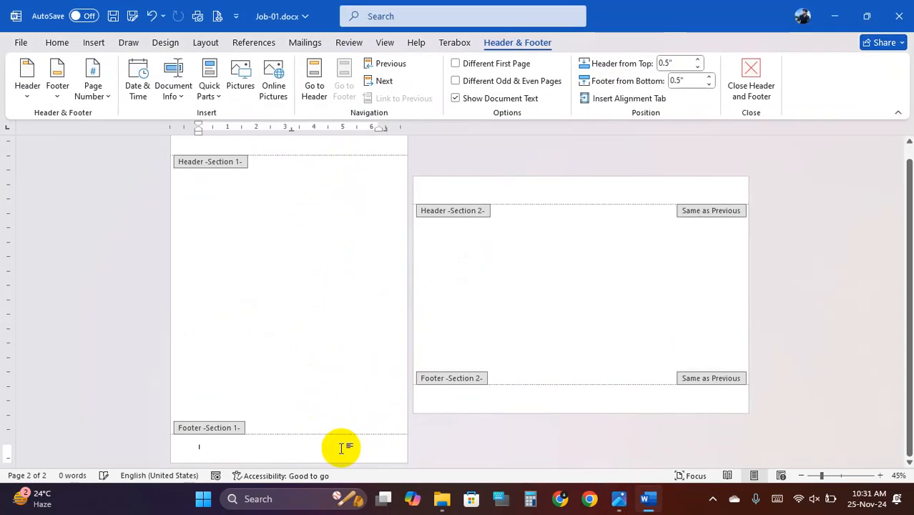
double_click(327, 254)
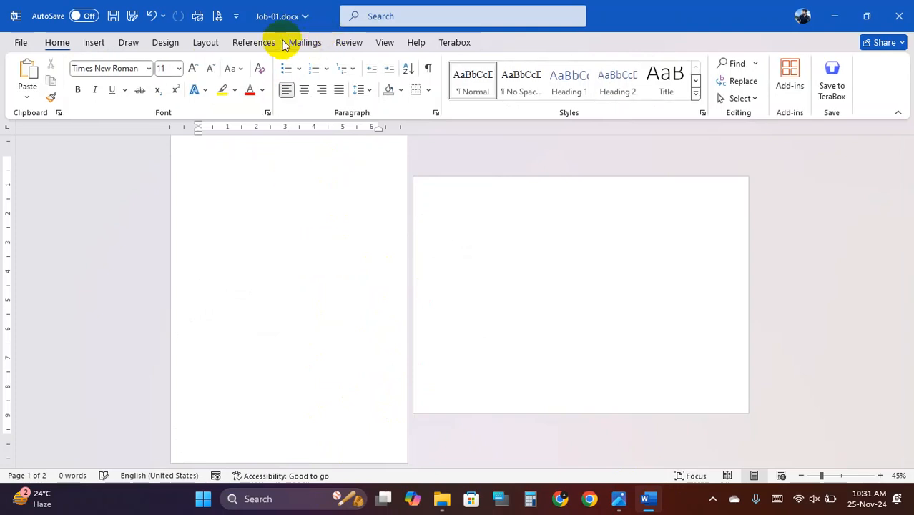
- Browse the built-in Insert > Footer designs and close the gallery without choosing one
left_click(94, 43)
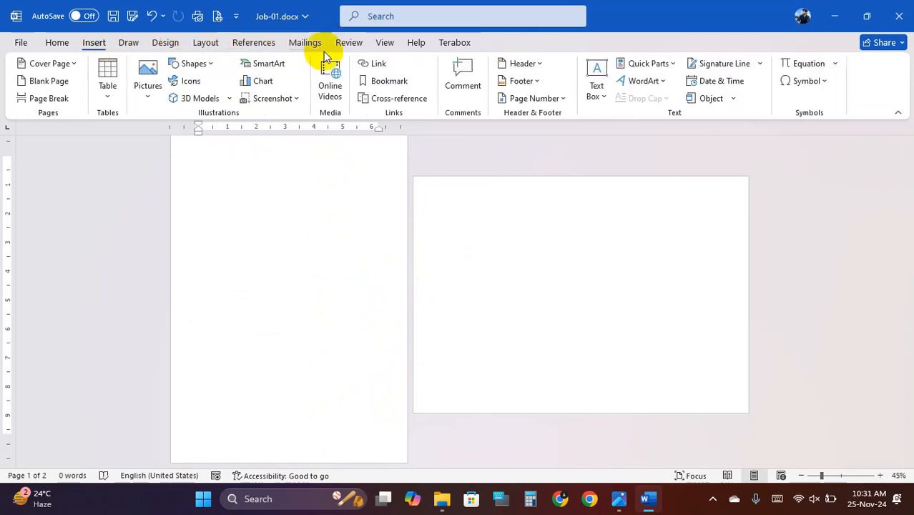
left_click(533, 79)
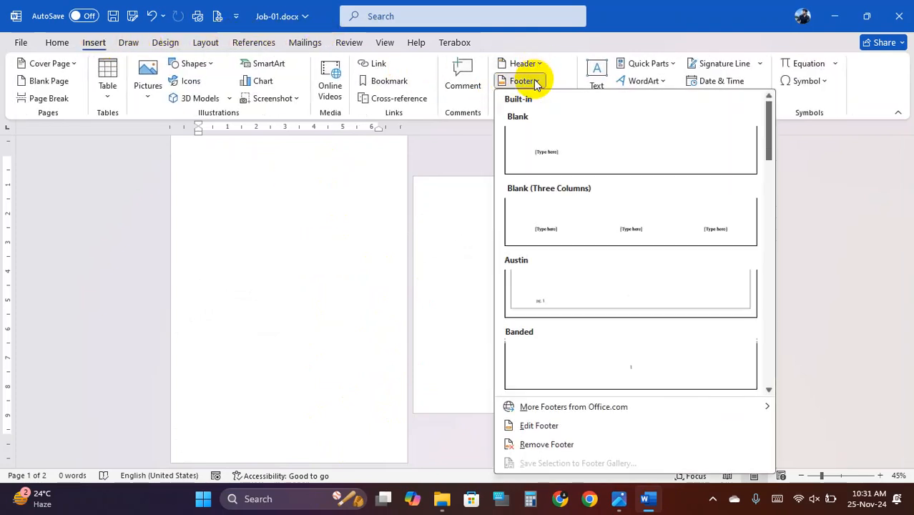
scroll(598, 252, "down", 3)
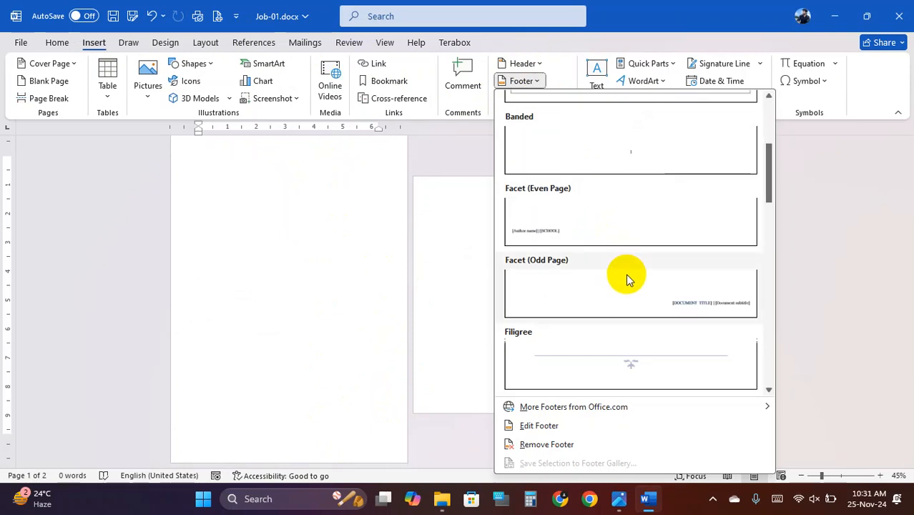
scroll(695, 326, "down", 6)
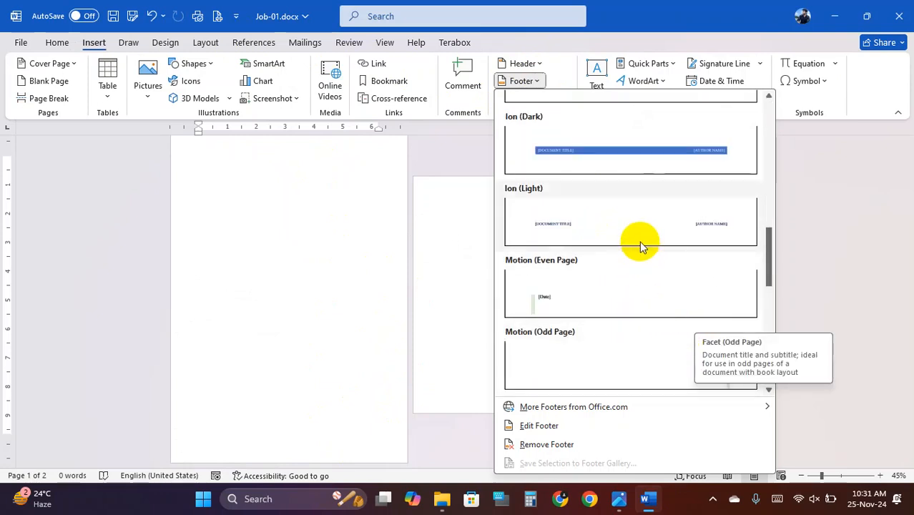
scroll(609, 179, "up", 10)
left_click(557, 72)
- Insert an Accent Bar 2 page number at the bottom of every page
left_click(566, 100)
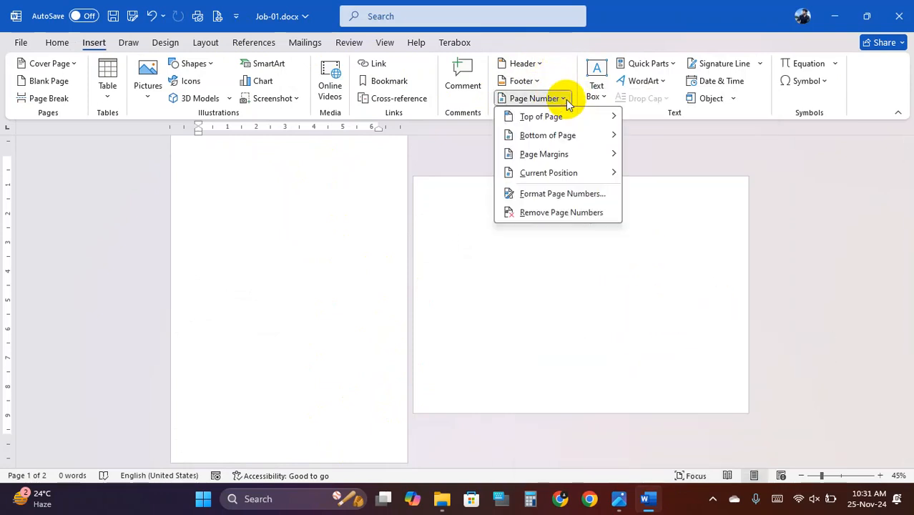
mouse_move(598, 137)
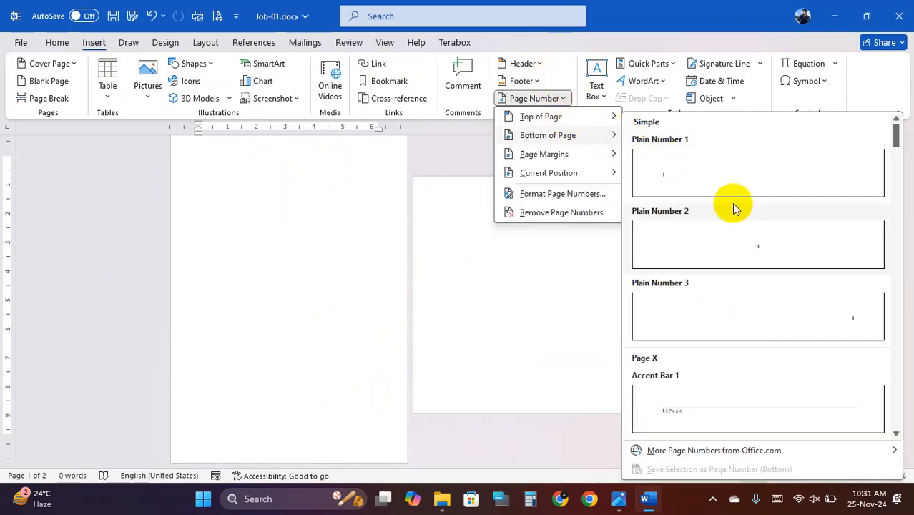
scroll(807, 298, "down", 3)
left_click(807, 264)
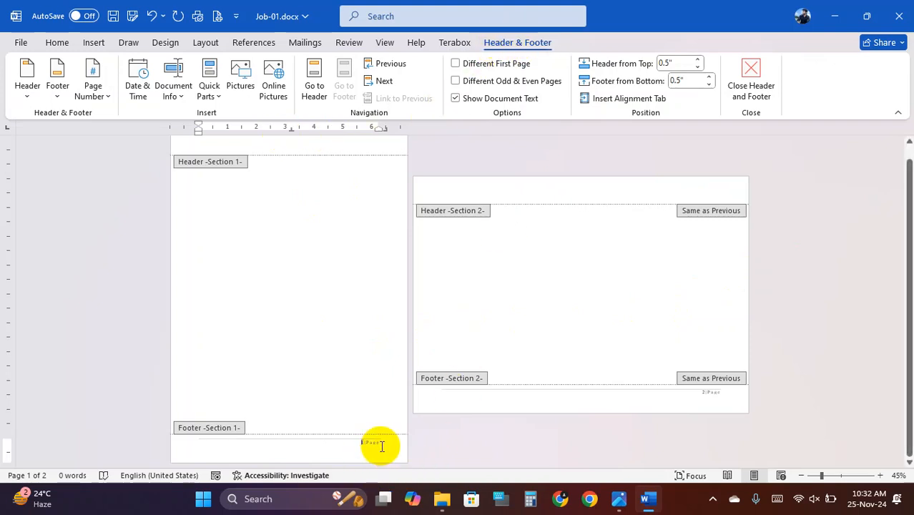
- Place the caret on the empty footer line below the page 1 number
scroll(398, 440, "up", 2, "ctrl")
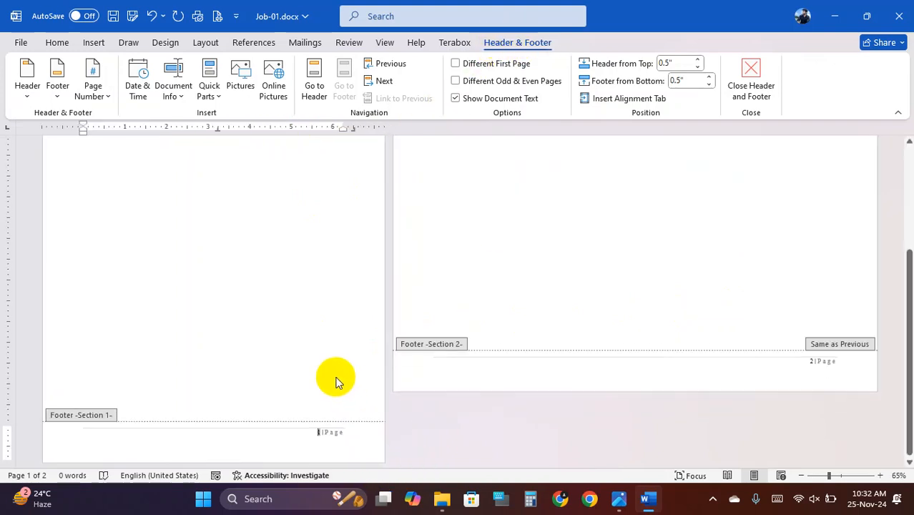
left_click(308, 442)
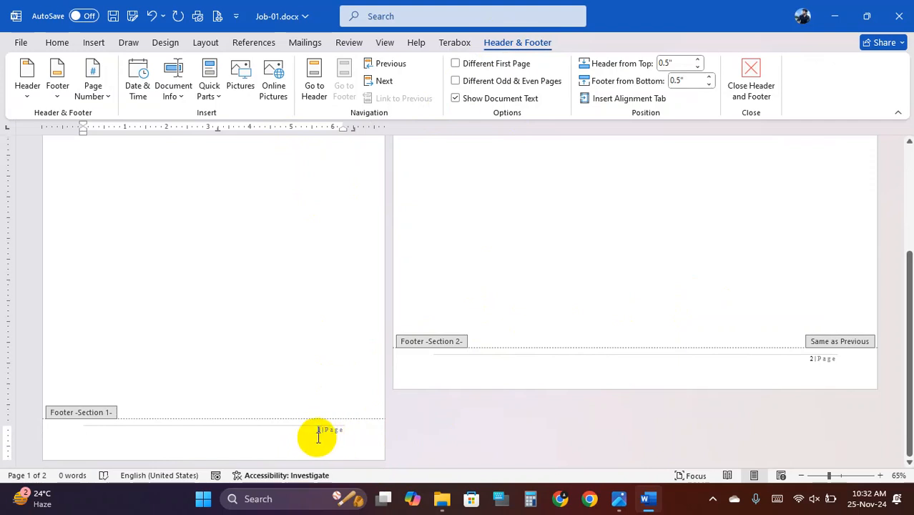
scroll(319, 436, "up", 7, "ctrl")
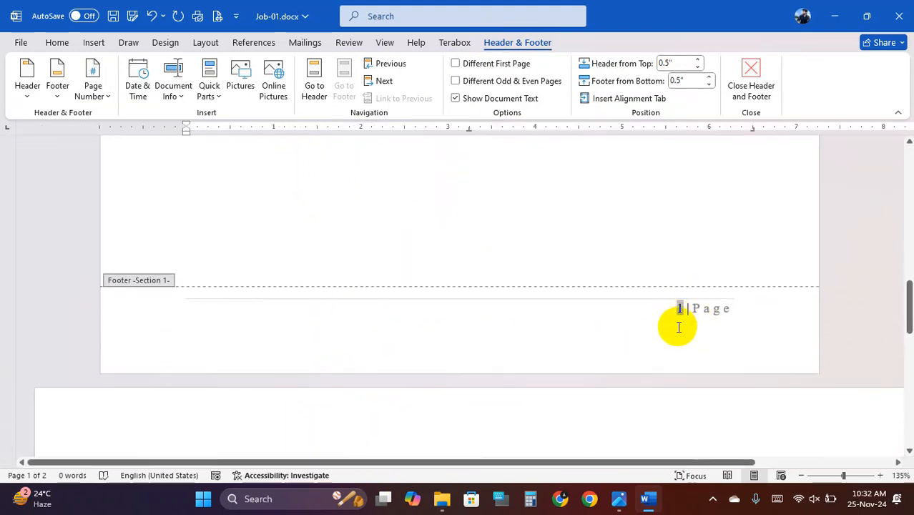
left_click(679, 327)
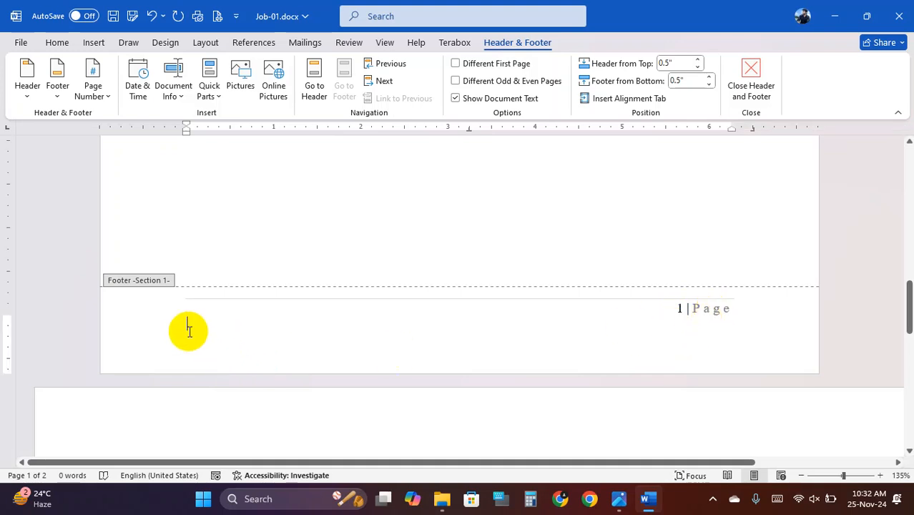
- Insert the document's File Path field into the footer and return to the body
left_click(174, 90)
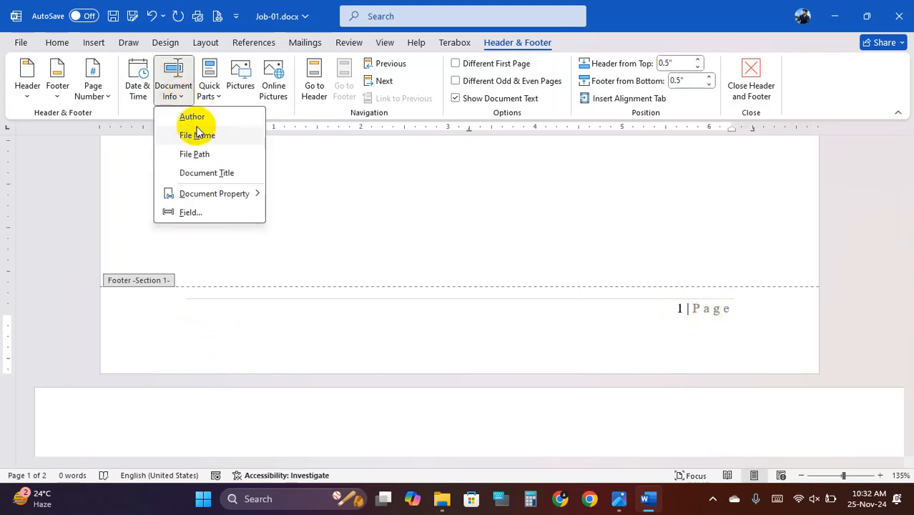
left_click(215, 153)
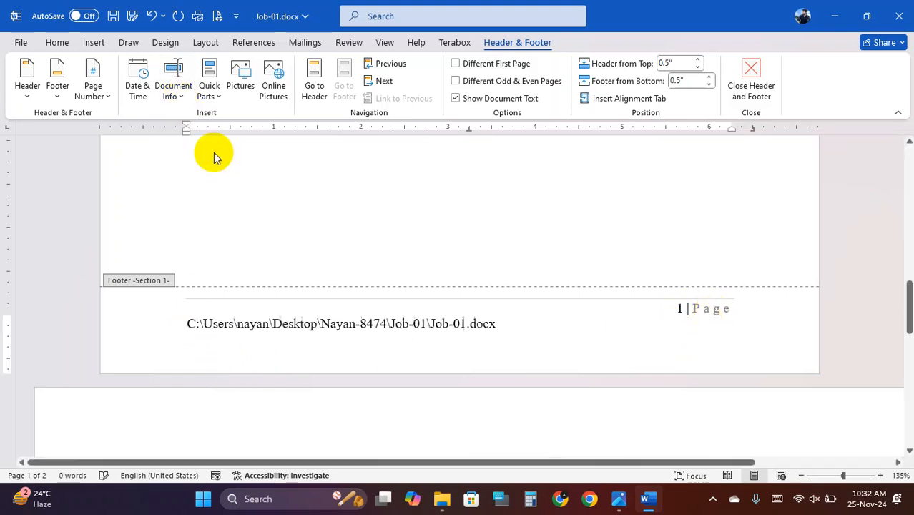
double_click(381, 210)
- Review the spec image in Photos, then place the caret on page 2 in Word
scroll(383, 211, "down", 10)
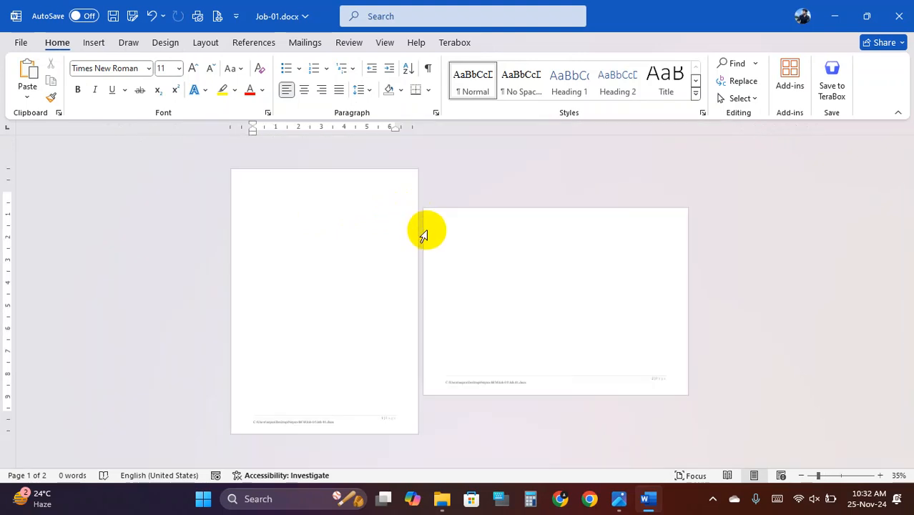
scroll(326, 360, "up", 1)
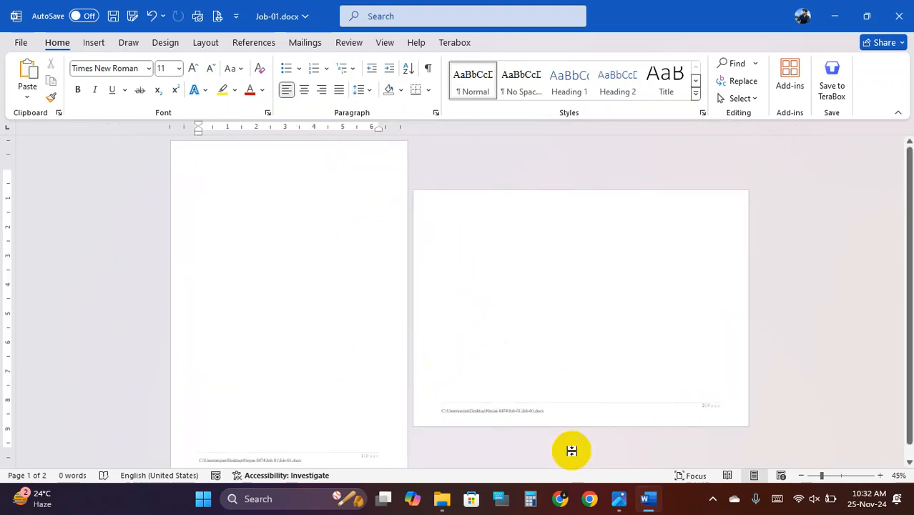
left_click(619, 498)
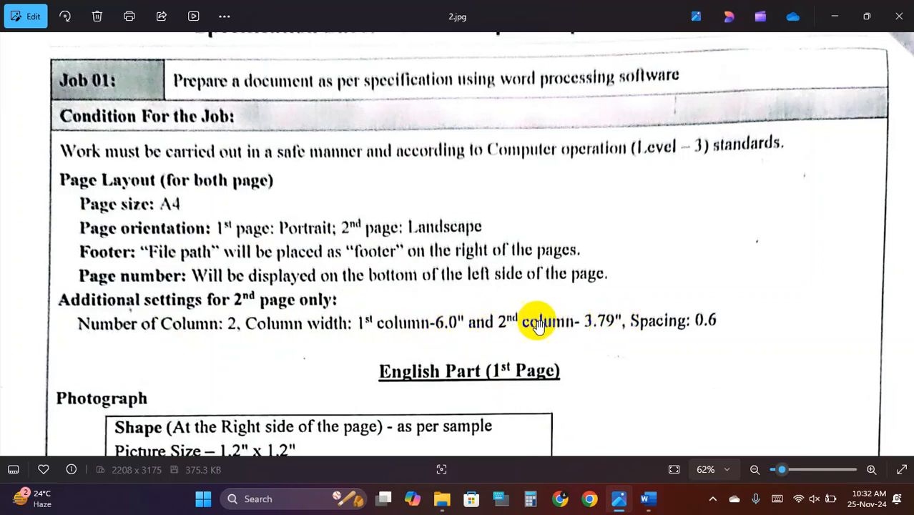
left_click(648, 499)
left_click(505, 240)
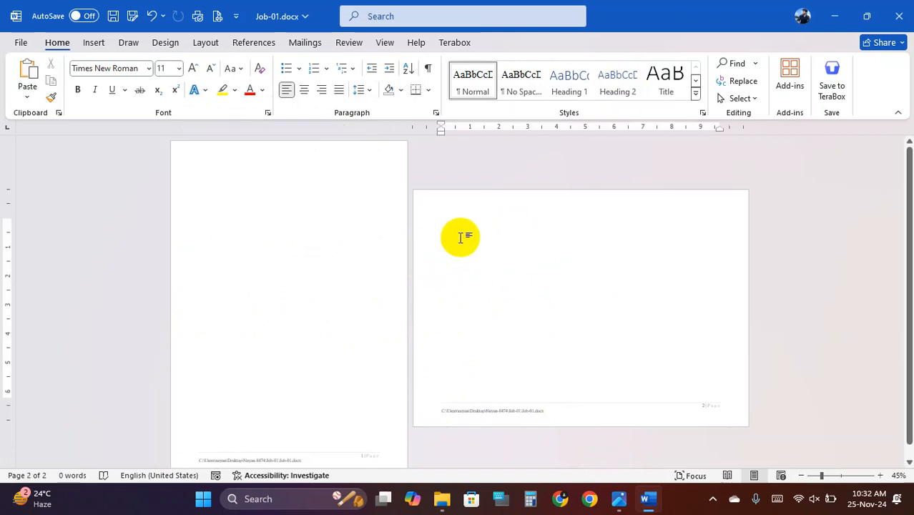
- Split the landscape second page into two columns
left_click(208, 42)
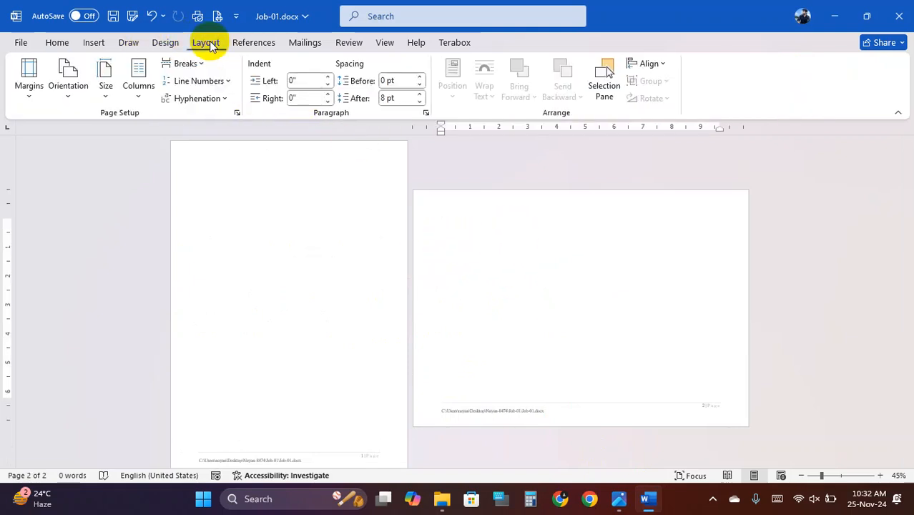
left_click(139, 95)
left_click(172, 170)
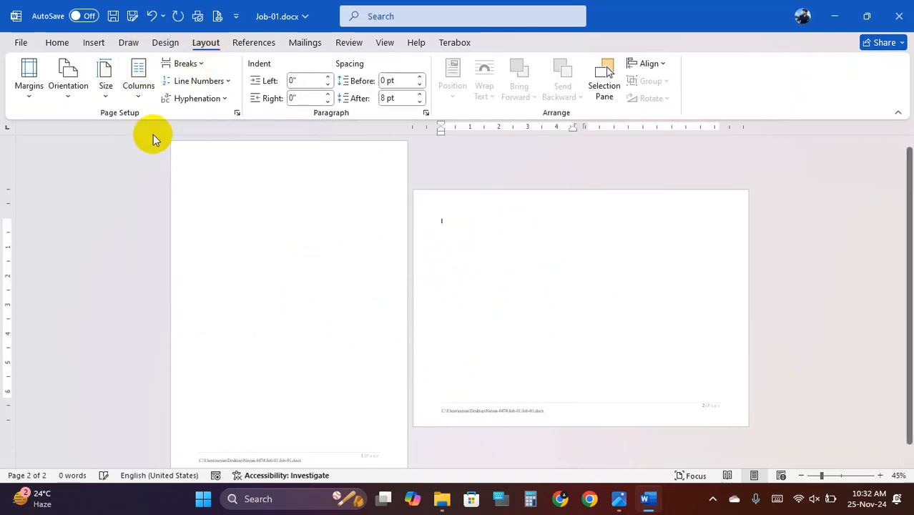
- Try unequal column widths of 5.9" and 3.79" in More Columns, check the spec, then cancel
left_click(140, 96)
left_click(172, 280)
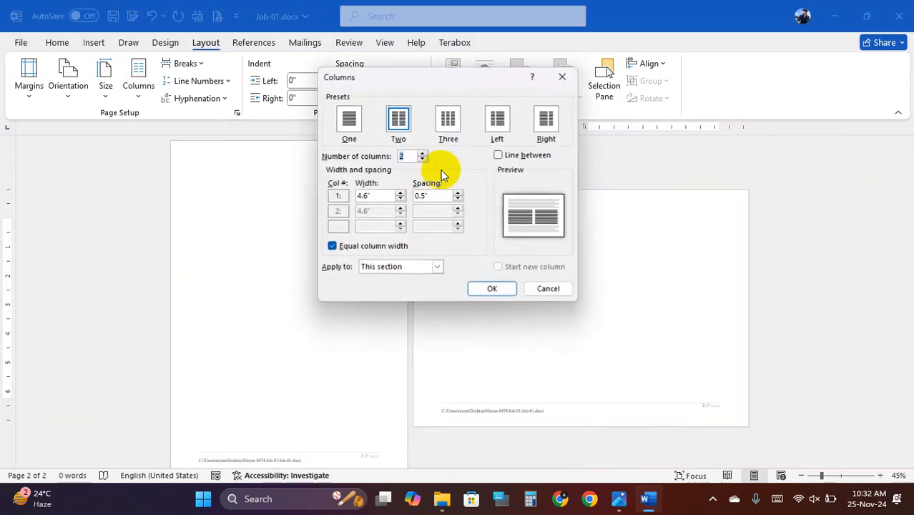
left_click(332, 247)
left_click(366, 195)
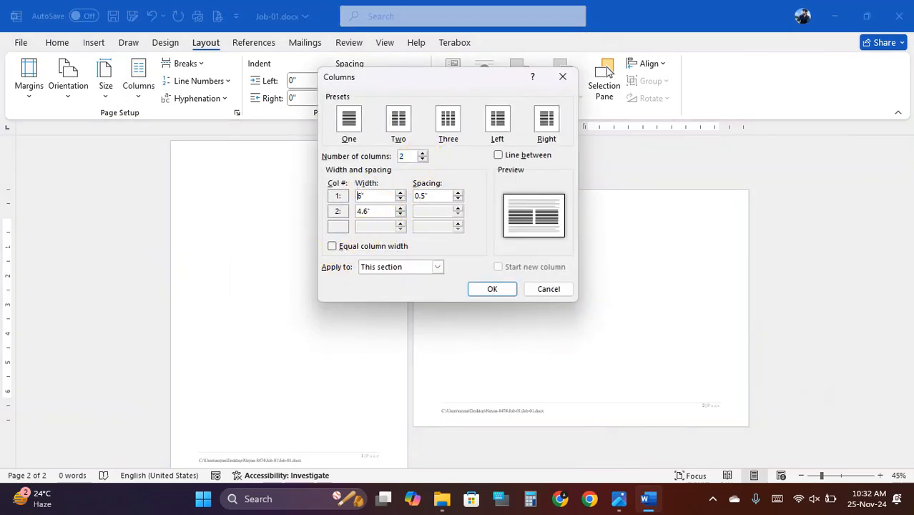
left_click(365, 211)
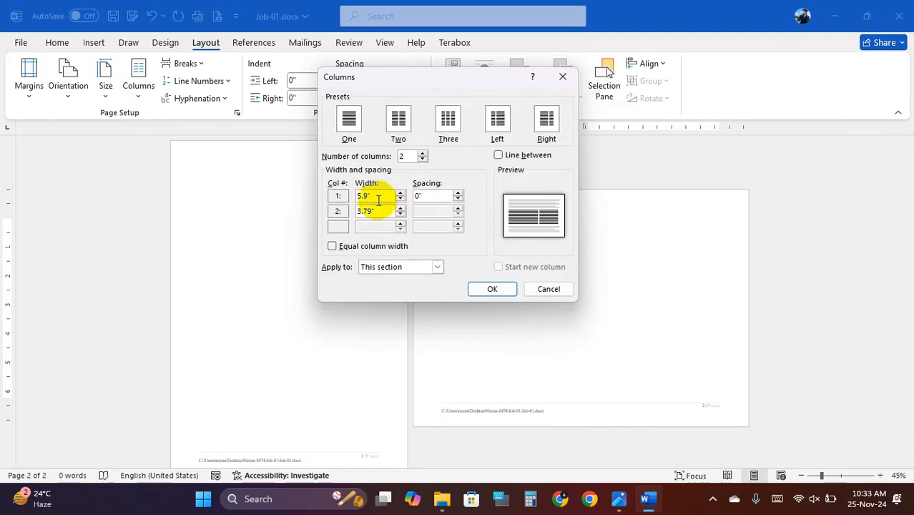
left_click(619, 503)
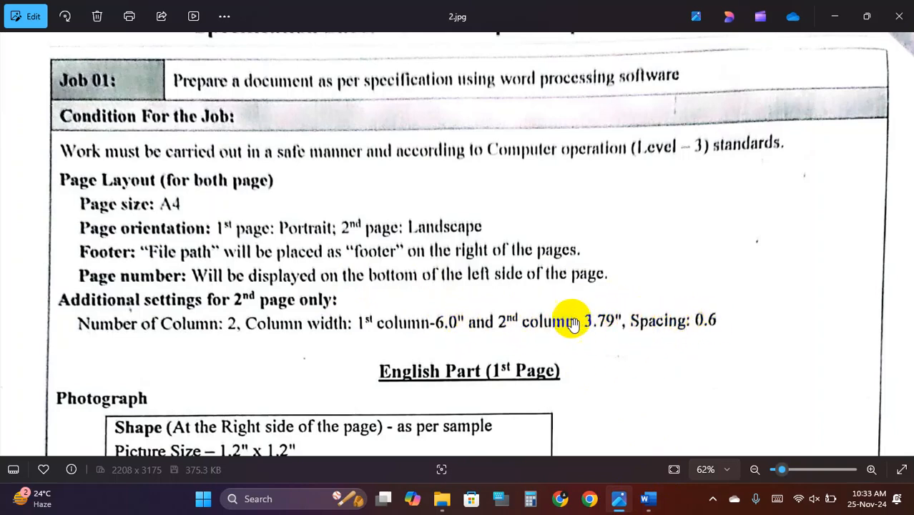
left_click(625, 508)
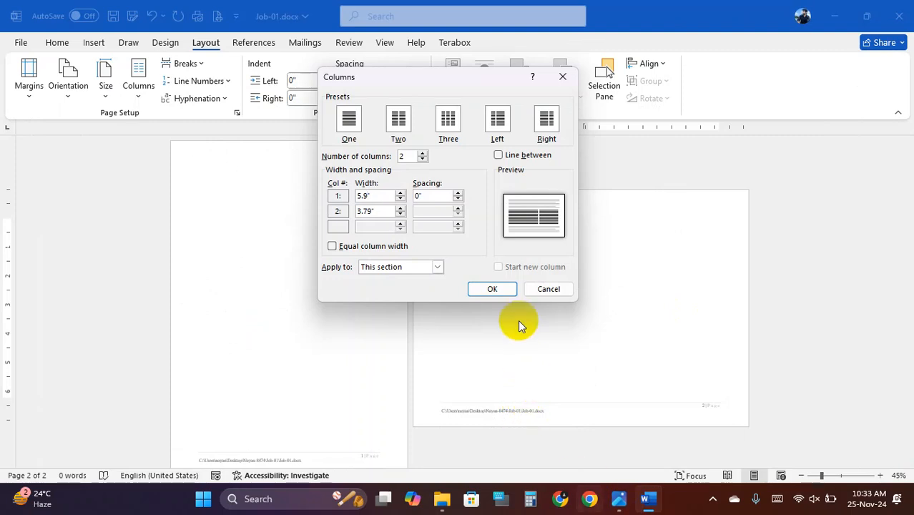
left_click(541, 289)
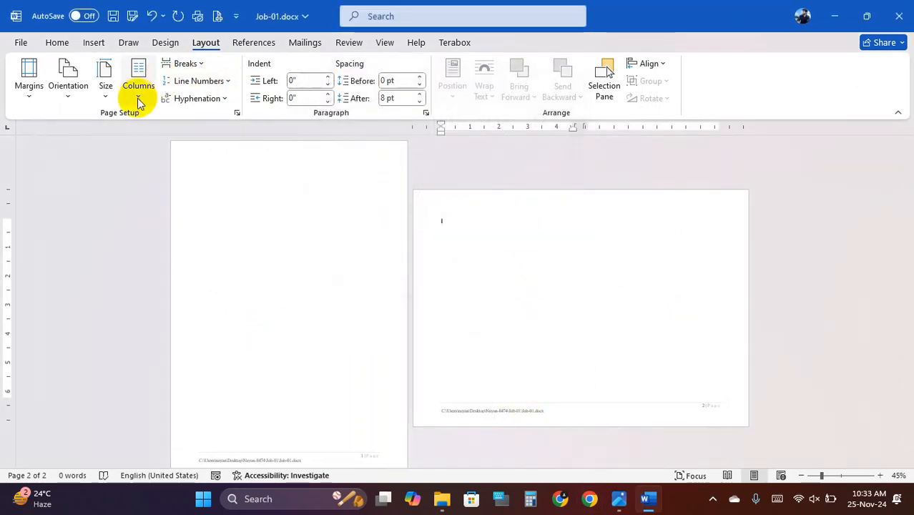
- Apply unequal columns: column 1 at 6", column 2 at 3.69", 0" spacing
left_click(114, 98)
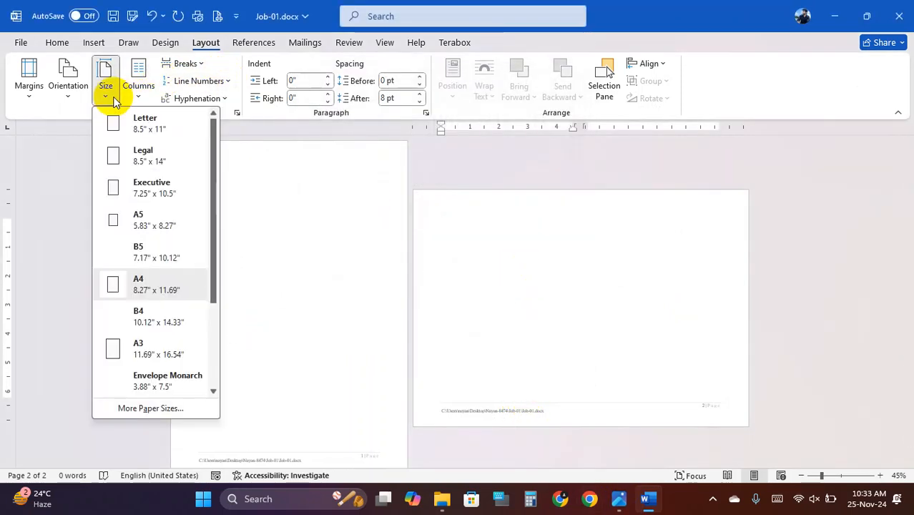
left_click(114, 98)
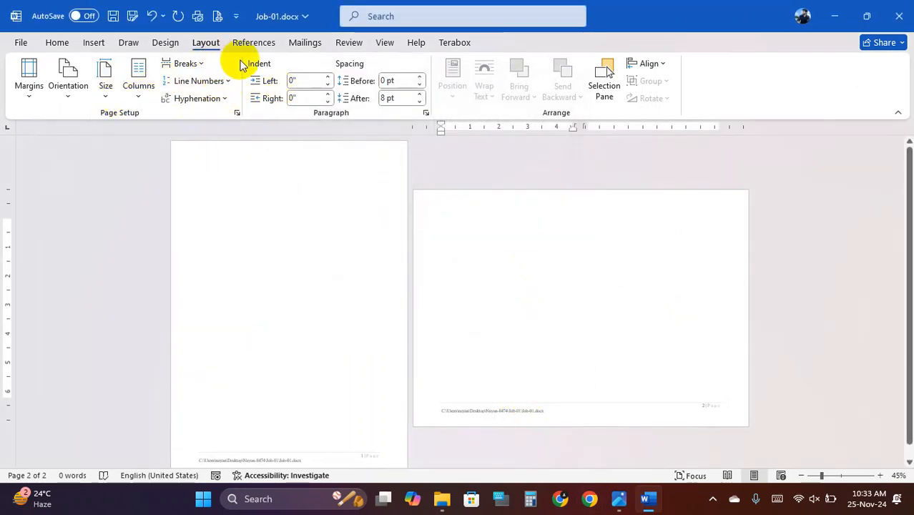
left_click(136, 99)
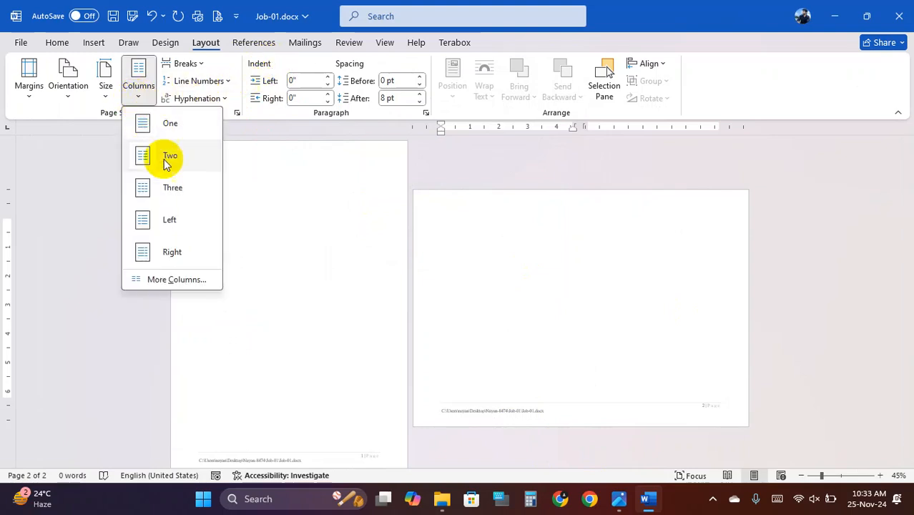
left_click(179, 280)
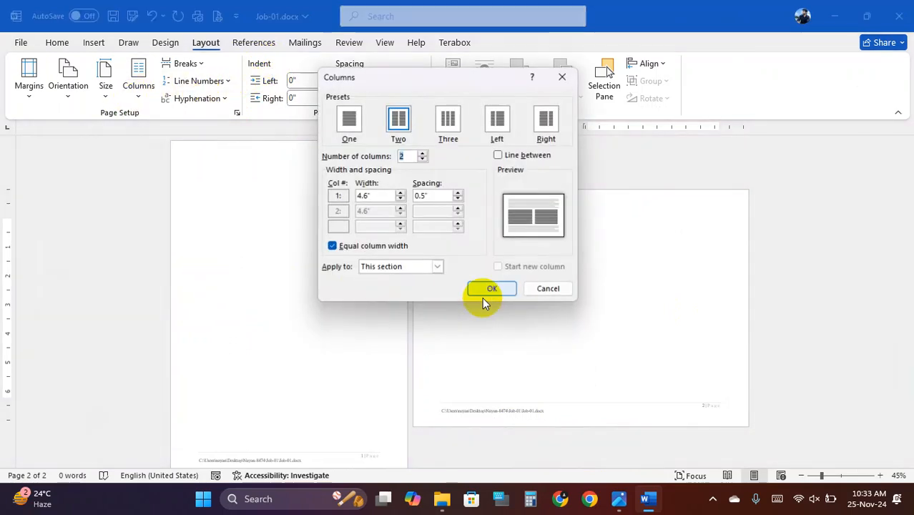
left_click(332, 247)
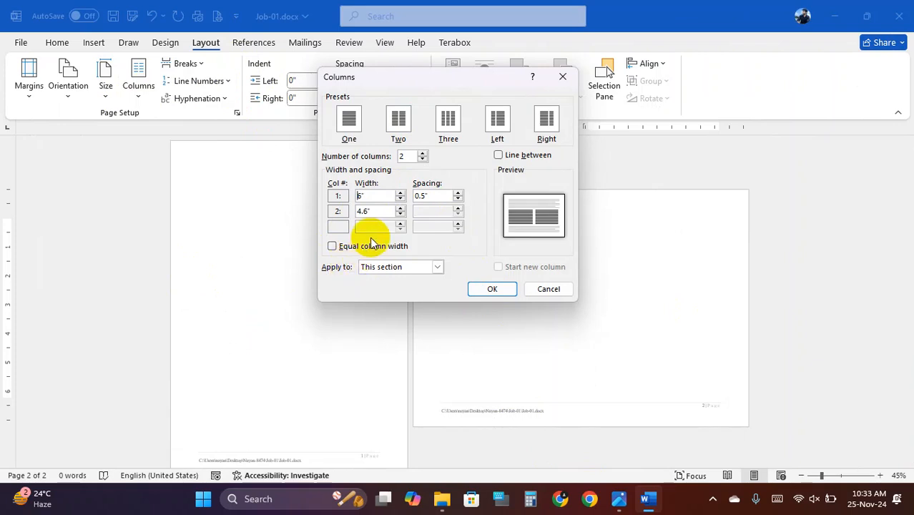
left_click(365, 212)
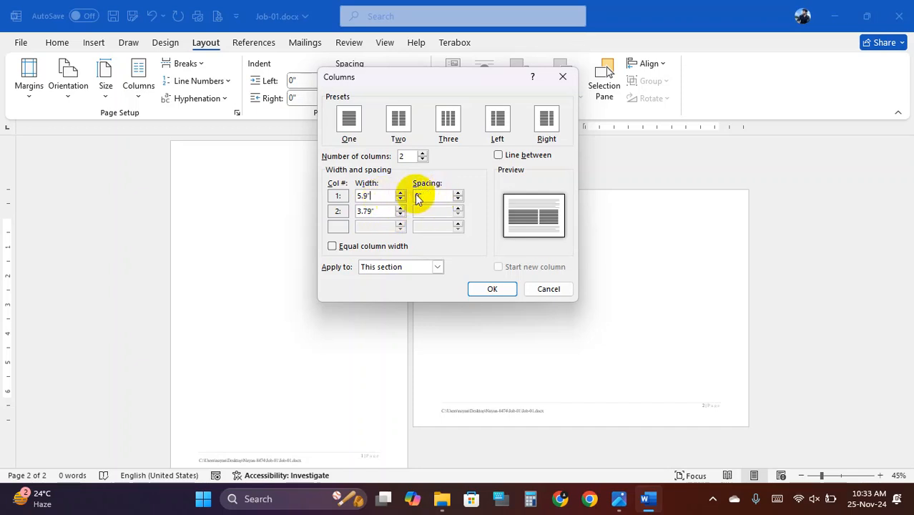
left_click(381, 200)
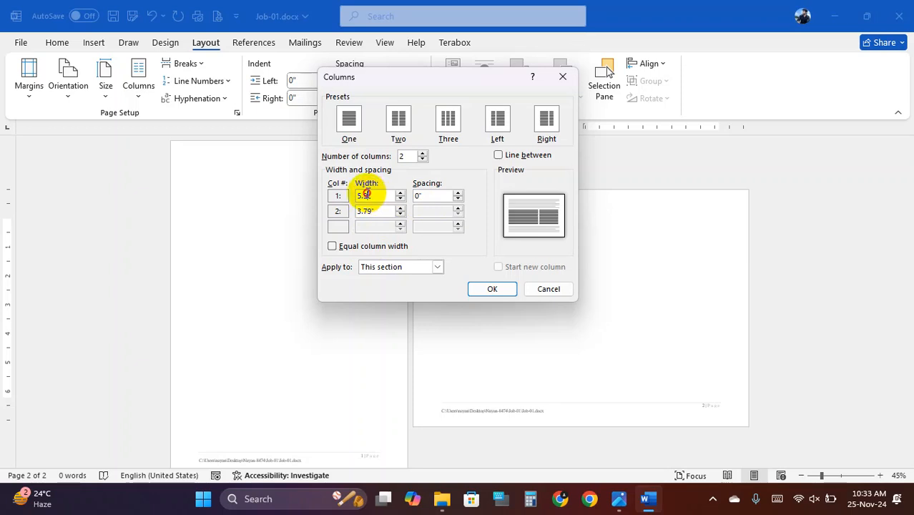
key("BackSpace")
key("BackSpace")
key("BackSpace")
key("BackSpace")
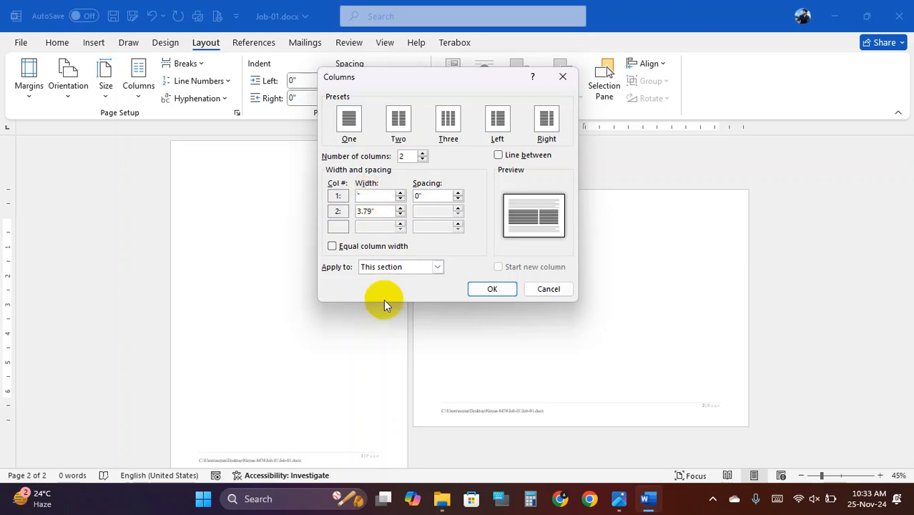
type("6")
left_click(376, 212)
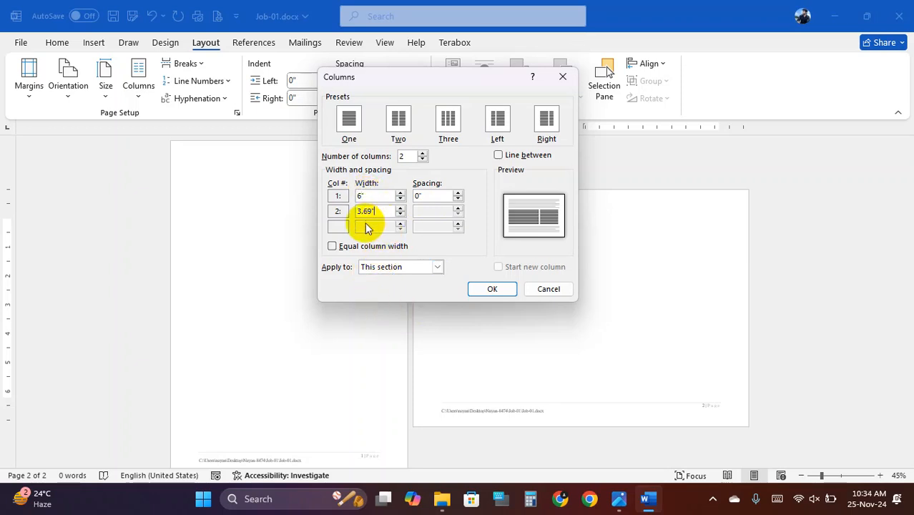
left_click(431, 196)
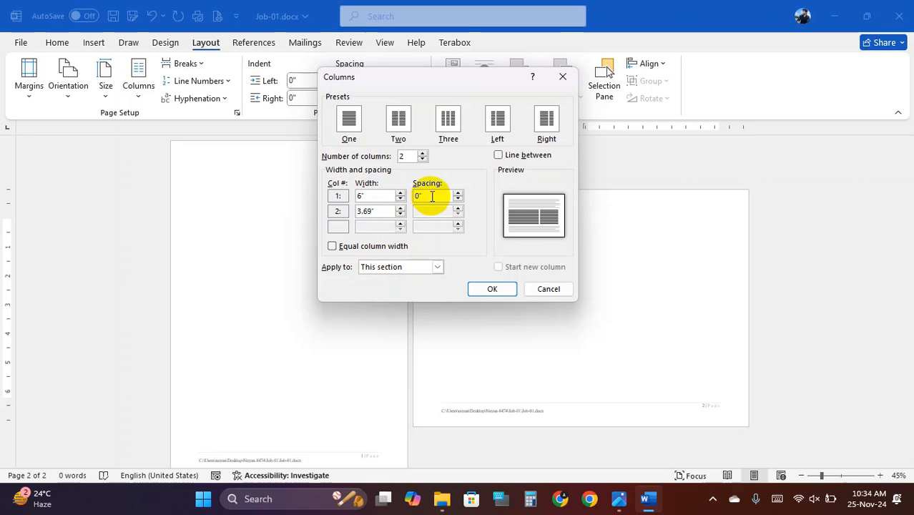
left_click(492, 289)
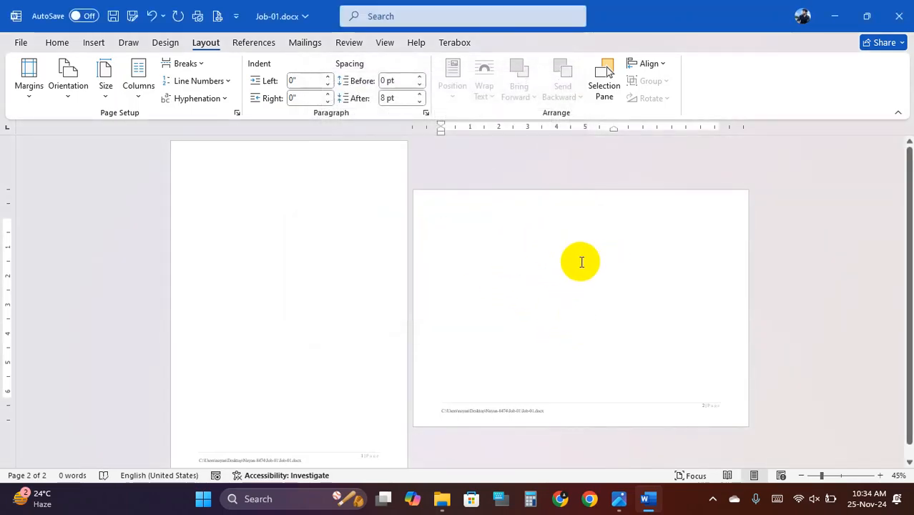
- Review the 2.jpg specification, noting the 1.2" x 1.2" borderless photograph placed on the right
left_click(619, 499)
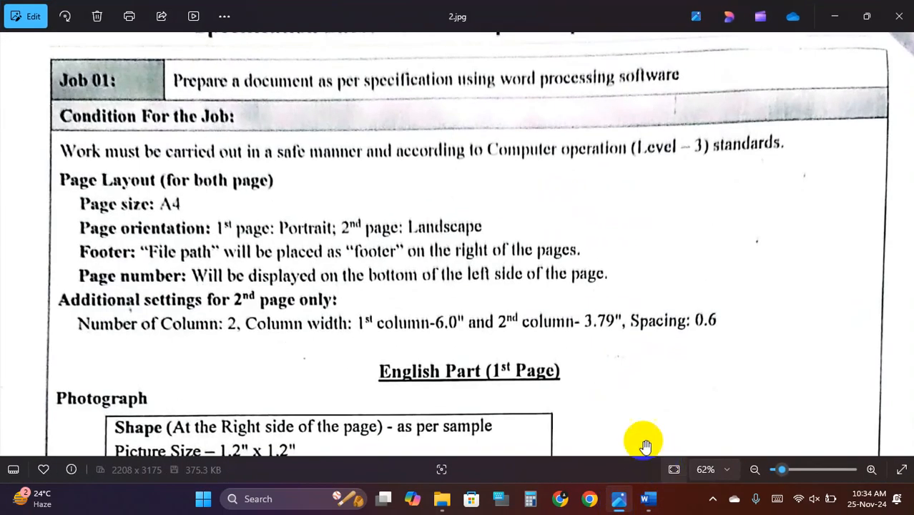
scroll(297, 322, "down", 1)
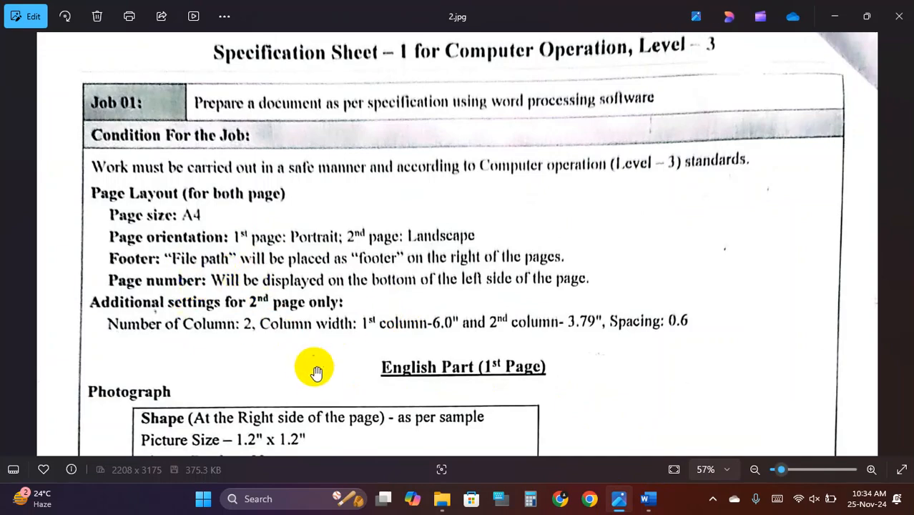
left_click_drag(313, 366, 322, 204)
scroll(485, 215, "down", 1)
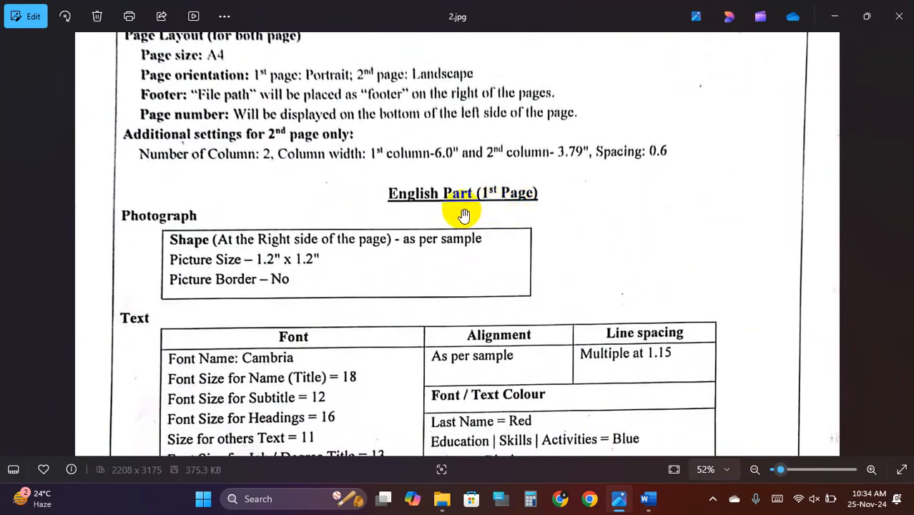
scroll(303, 281, "up", 2)
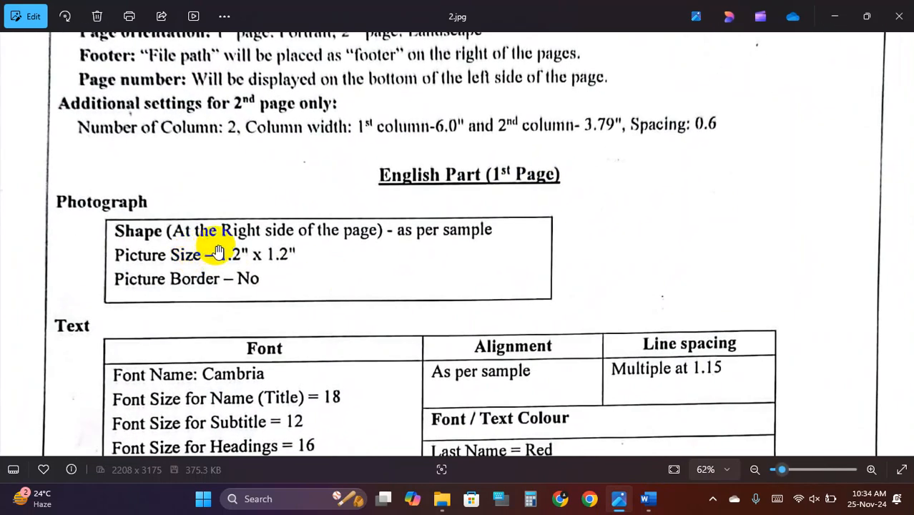
left_click_drag(269, 232, 296, 236)
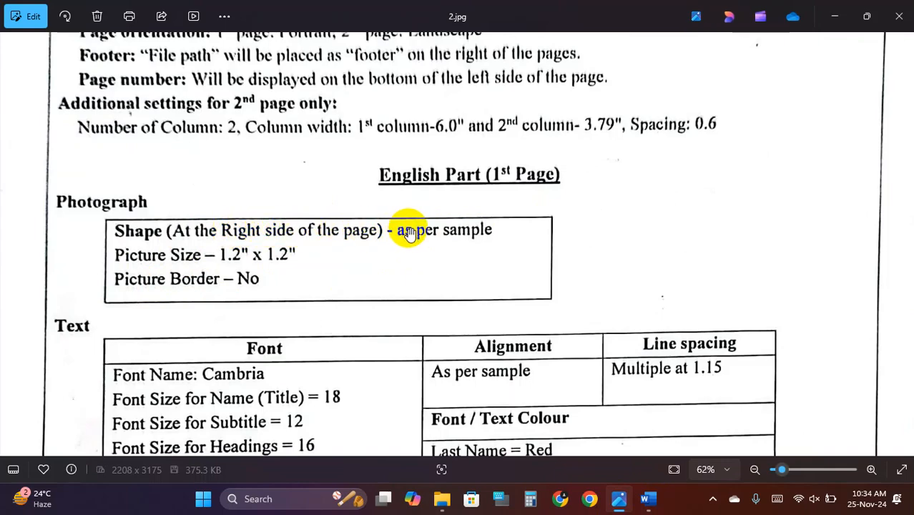
scroll(196, 231, "down", 3)
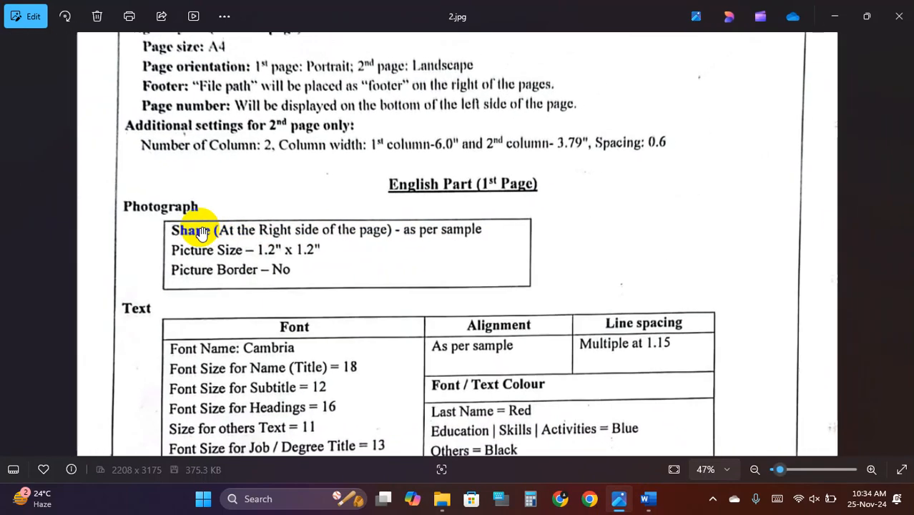
scroll(199, 239, "up", 2)
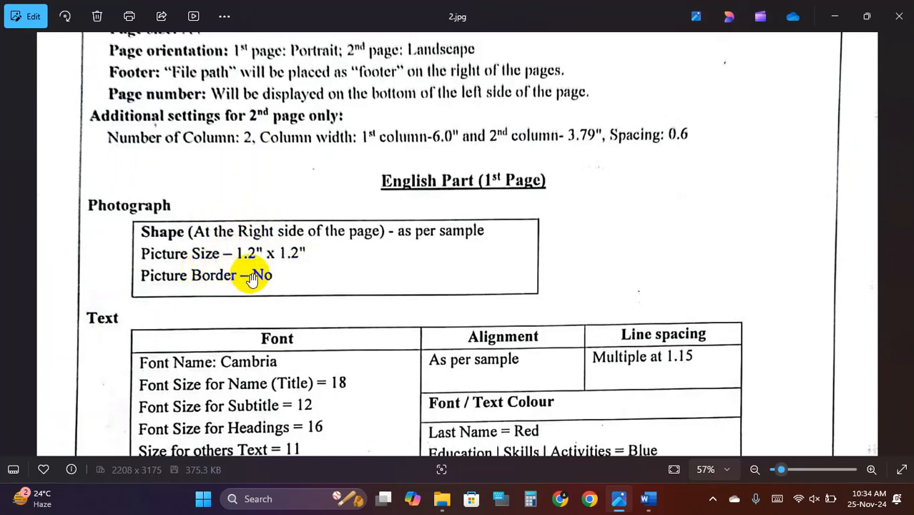
scroll(254, 274, "down", 1)
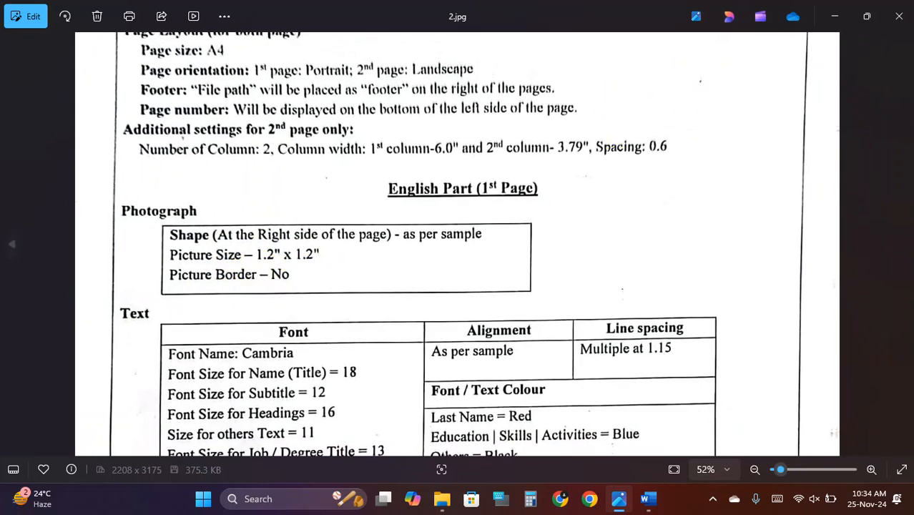
- Close Photos, minimize Word and open cv.jpg from the Question 16-11-2024 folder
left_click(906, 17)
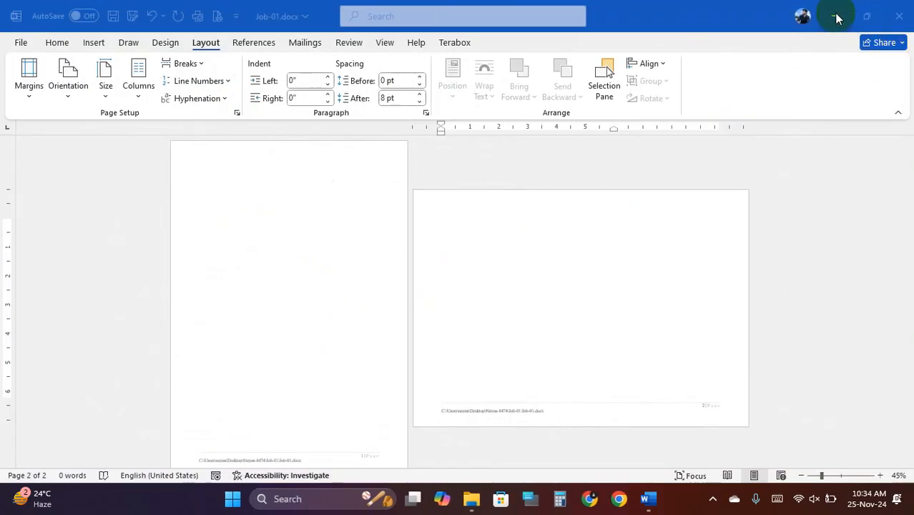
left_click(835, 16)
left_click(465, 496)
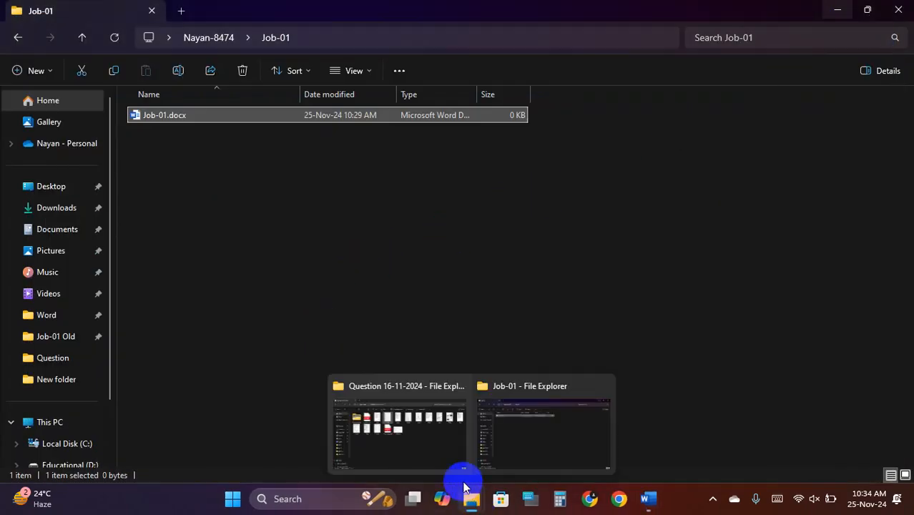
left_click(433, 453)
double_click(316, 224)
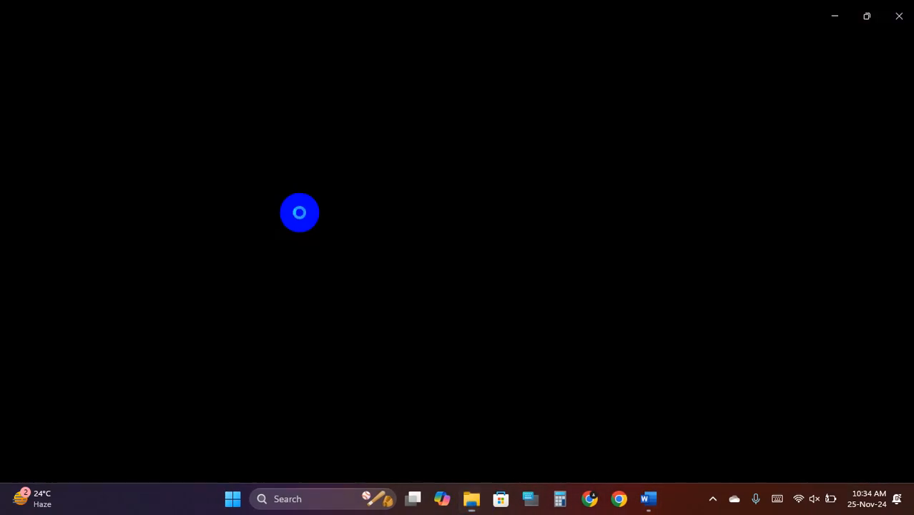
- Zoom and pan cv.jpg to inspect the top of the sample CV layout
scroll(423, 190, "up", 2)
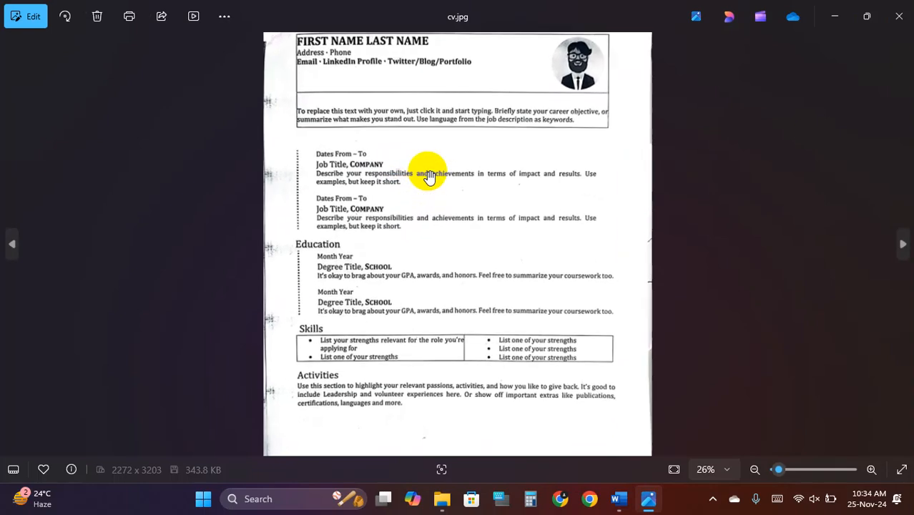
left_click_drag(429, 154, 429, 209)
scroll(429, 209, "up", 1)
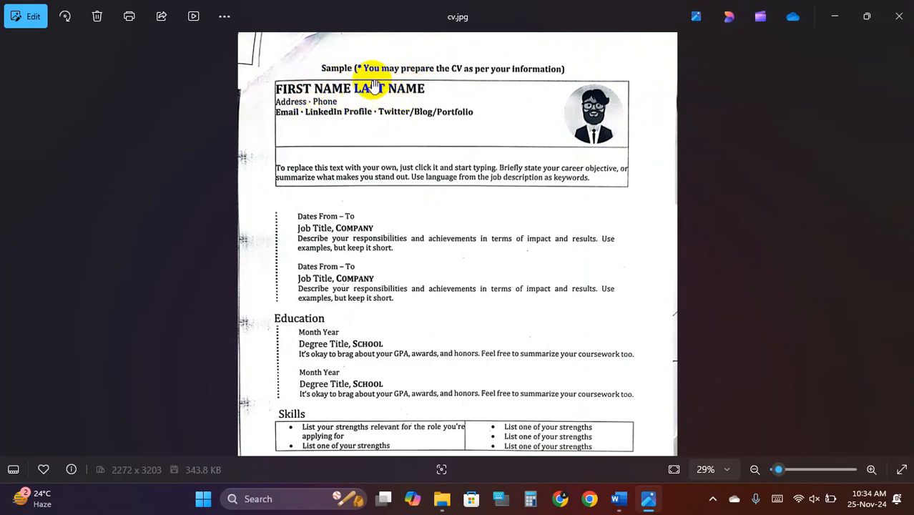
- Bring the Question 16-11-2024 folder window back to the front
mouse_move(634, 506)
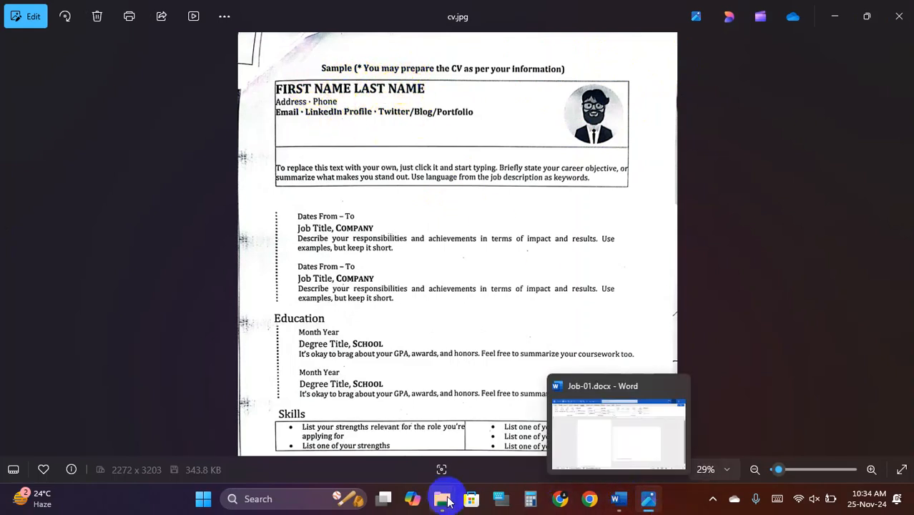
mouse_move(443, 497)
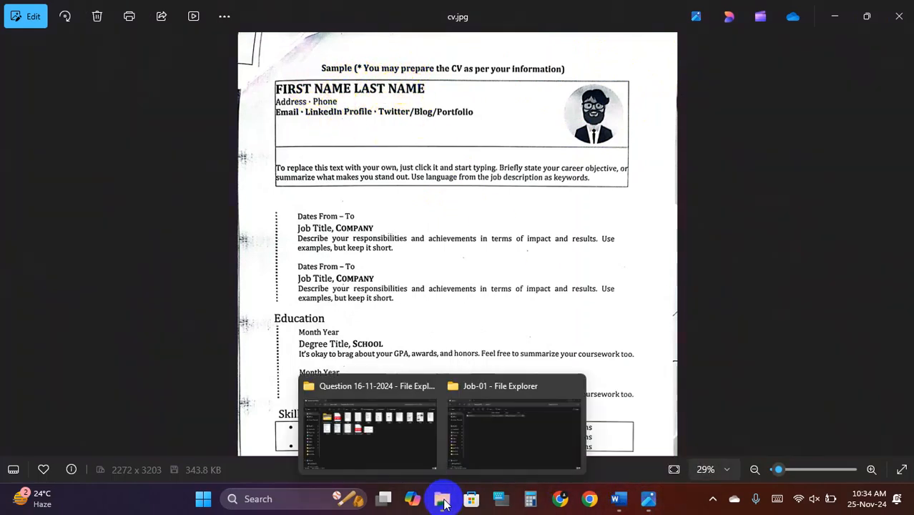
left_click(374, 447)
- Open 2.jpg and view its Text table: Cambria, 18-pt name, 16-pt headings, 11-pt body
double_click(374, 128)
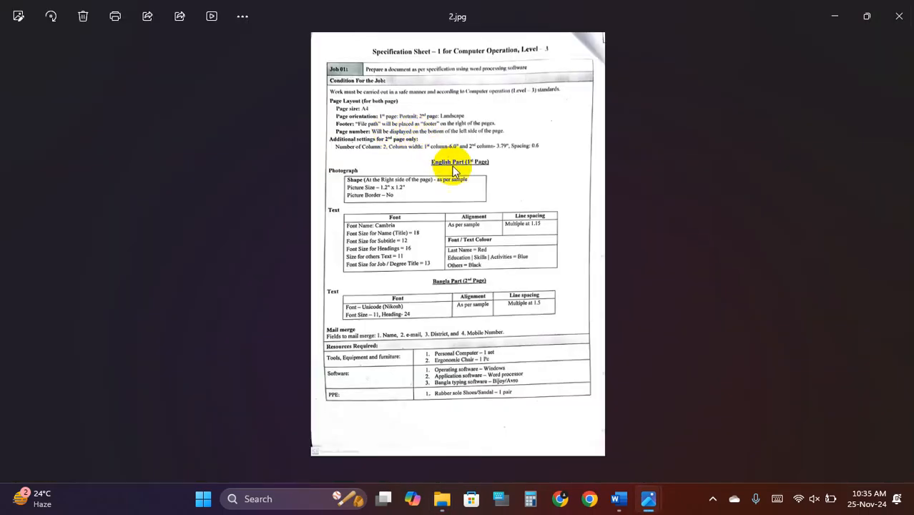
scroll(374, 177, "up", 3)
scroll(358, 261, "up", 1)
left_click_drag(341, 204, 355, 280)
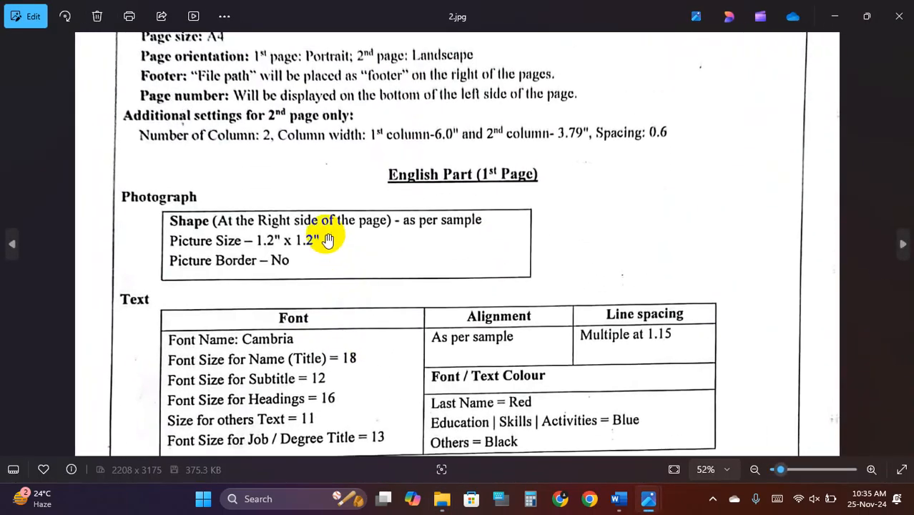
scroll(494, 204, "down", 1)
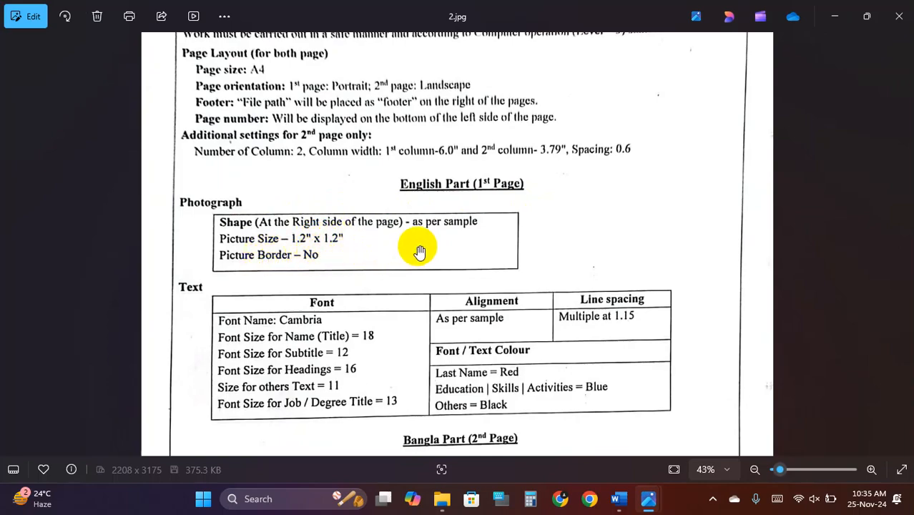
scroll(361, 293, "down", 3)
scroll(369, 249, "up", 2)
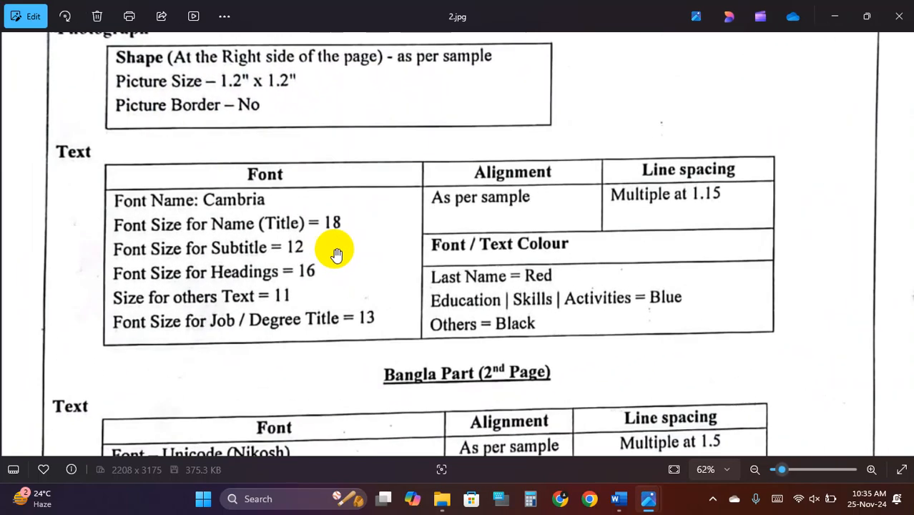
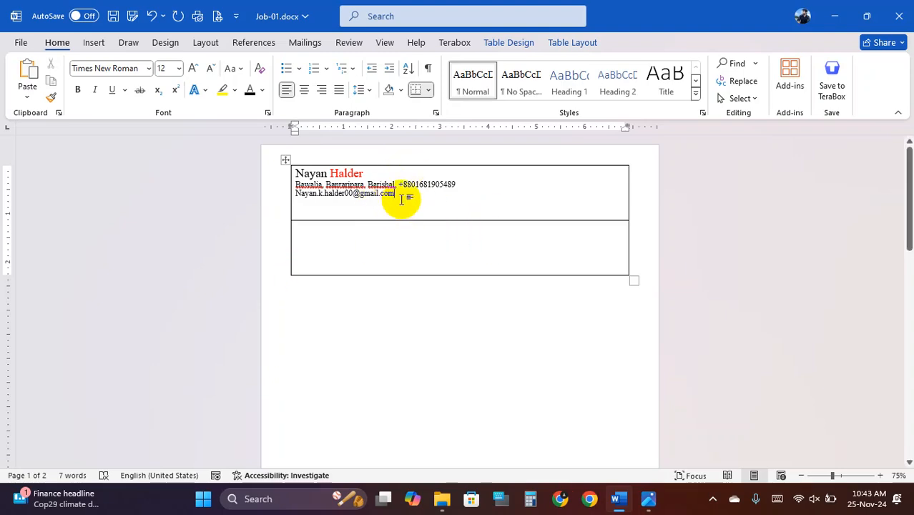
- Compare the specification sheet 2.jpg with the sample CV in Photos
left_click(648, 500)
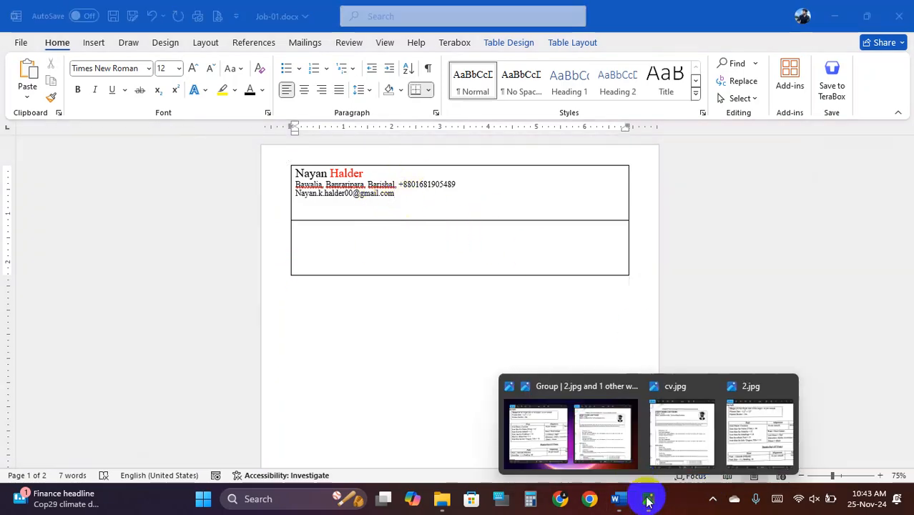
left_click(553, 438)
scroll(386, 254, "down", 5)
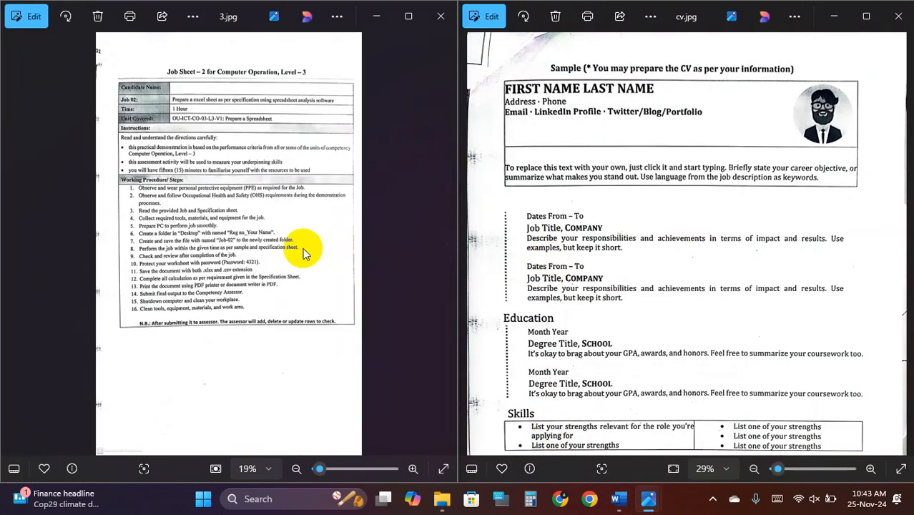
left_click(14, 243)
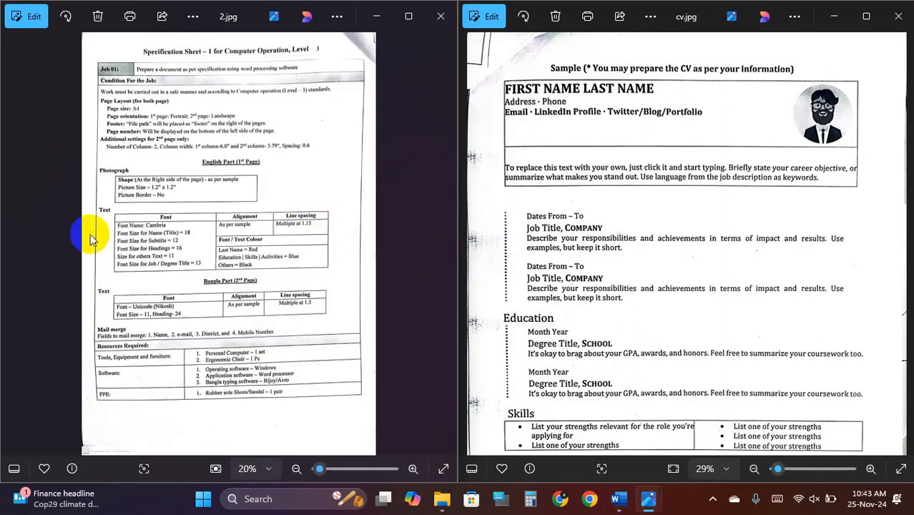
scroll(297, 249, "up", 5)
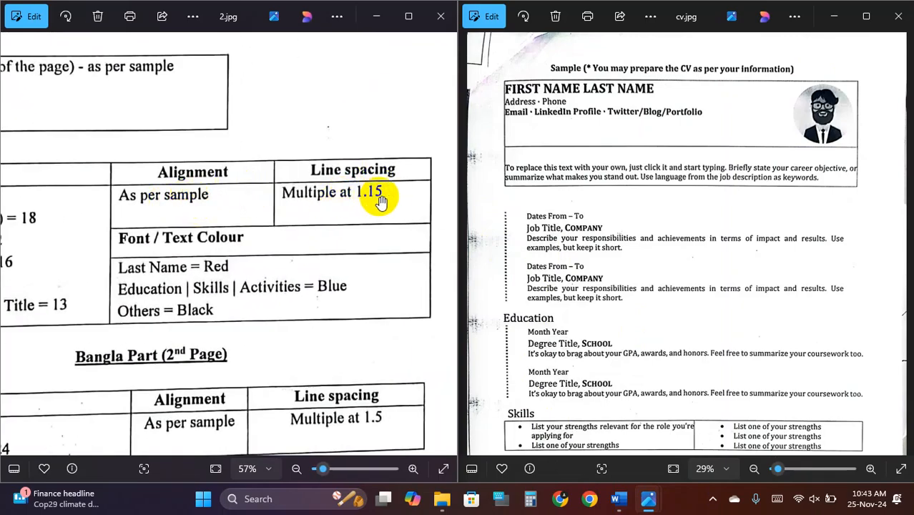
scroll(380, 197, "down", 1)
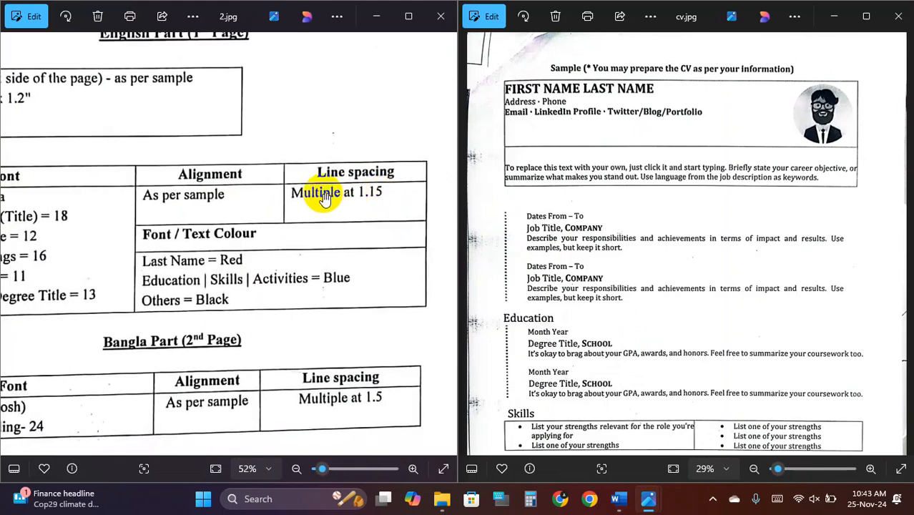
scroll(354, 197, "down", 1)
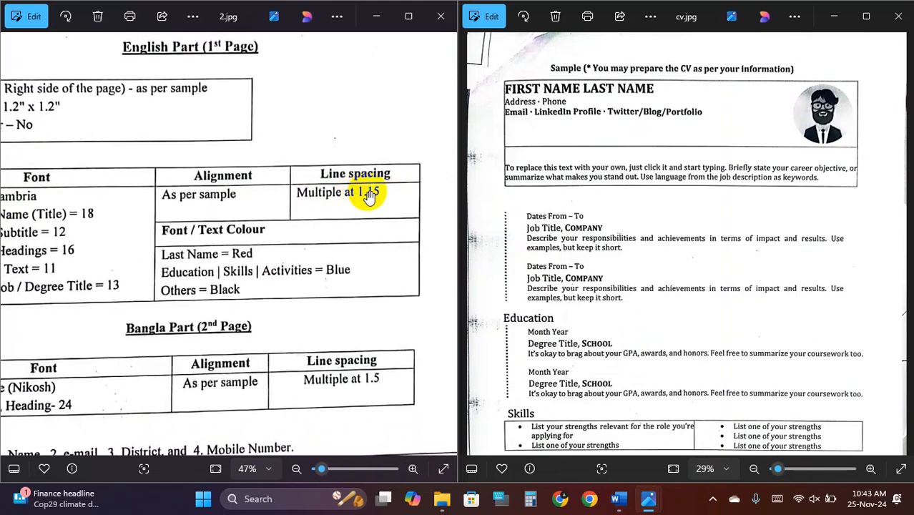
- Apply 1.15 line spacing to the name and contact lines and drag the top row's border lower
left_click(621, 502)
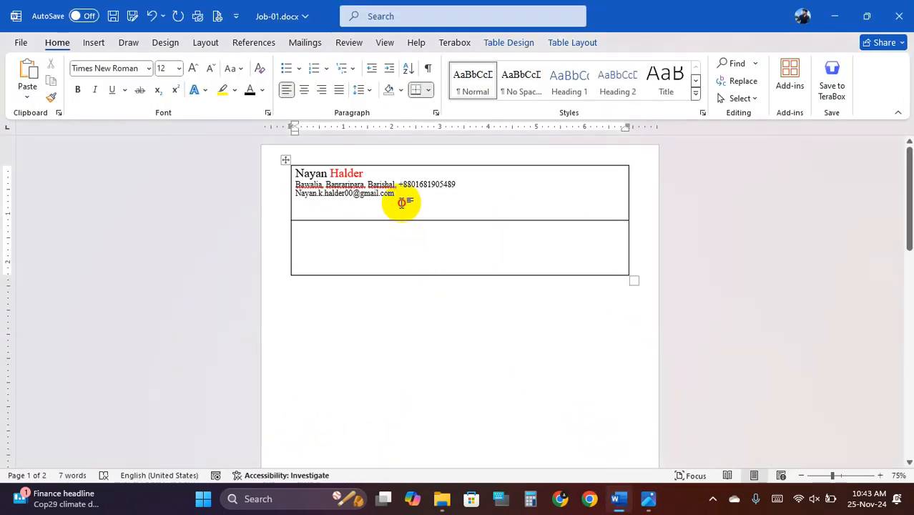
left_click_drag(411, 202, 295, 174)
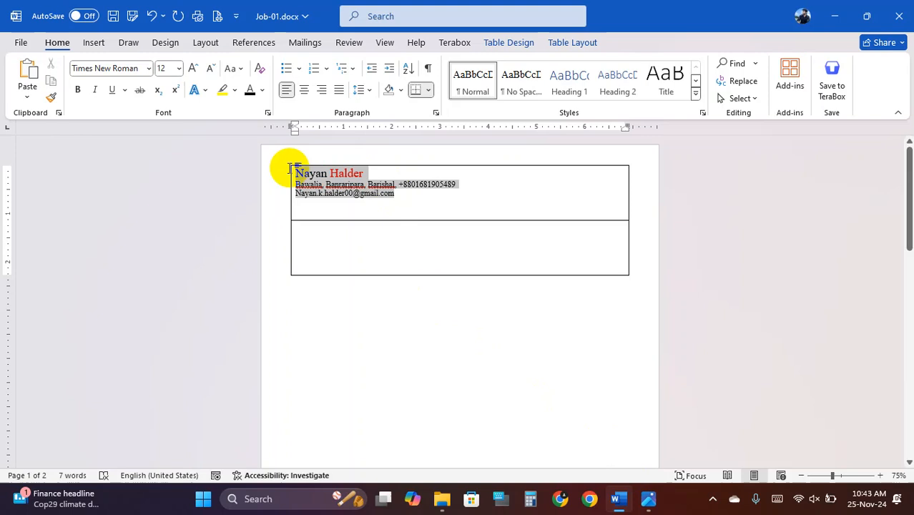
left_click(369, 90)
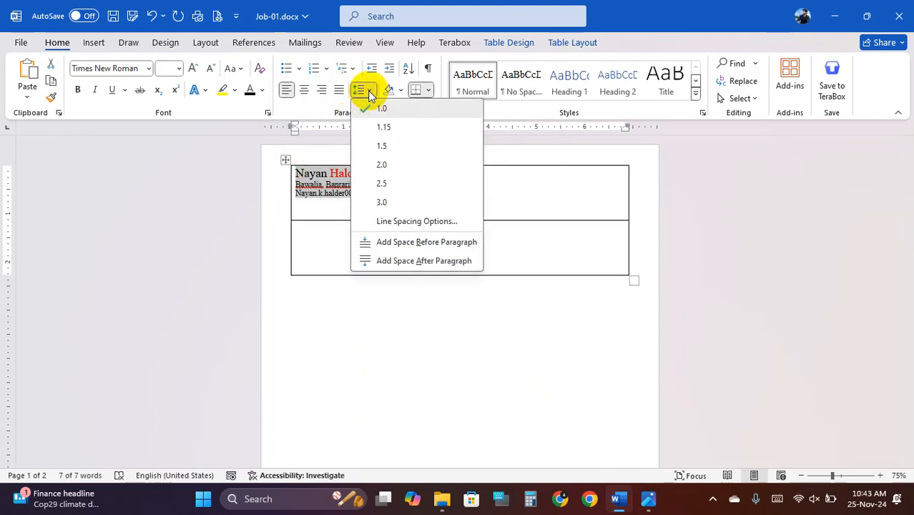
left_click(410, 129)
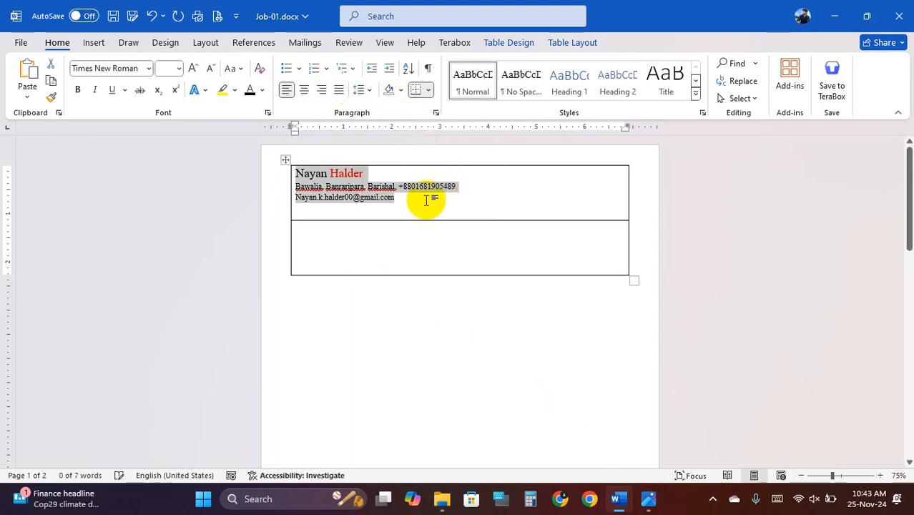
left_click_drag(419, 216, 291, 173)
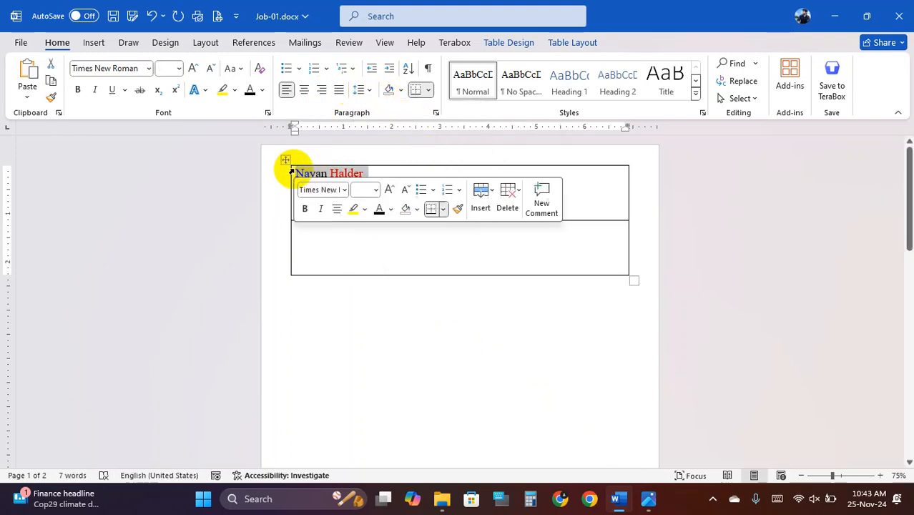
left_click(360, 89)
left_click(388, 126)
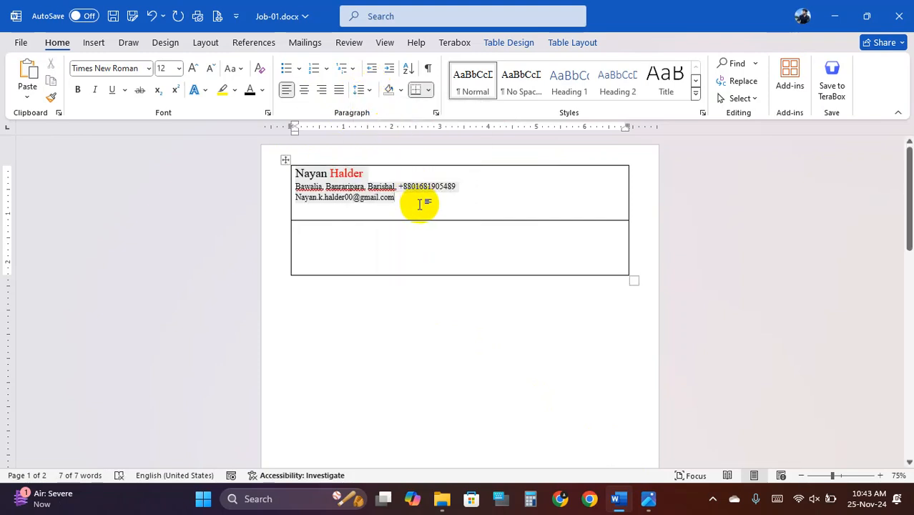
left_click(424, 201)
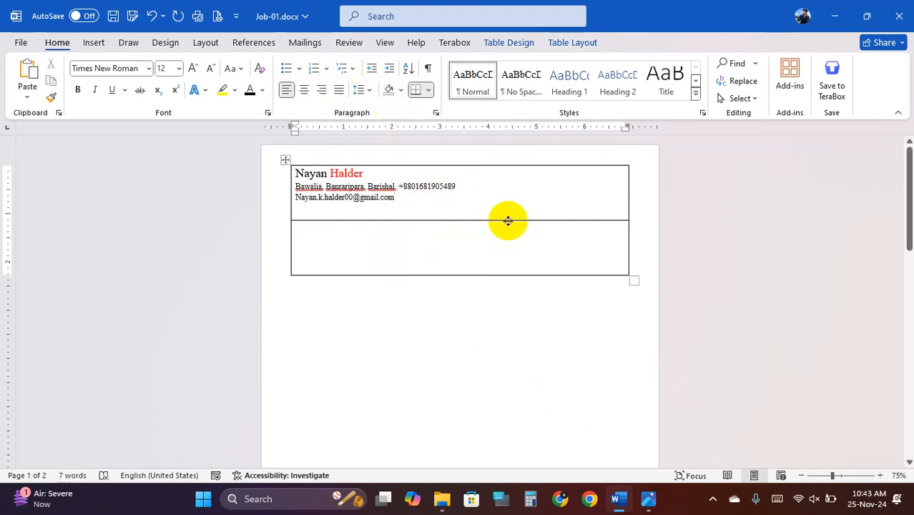
left_click_drag(508, 221, 508, 234)
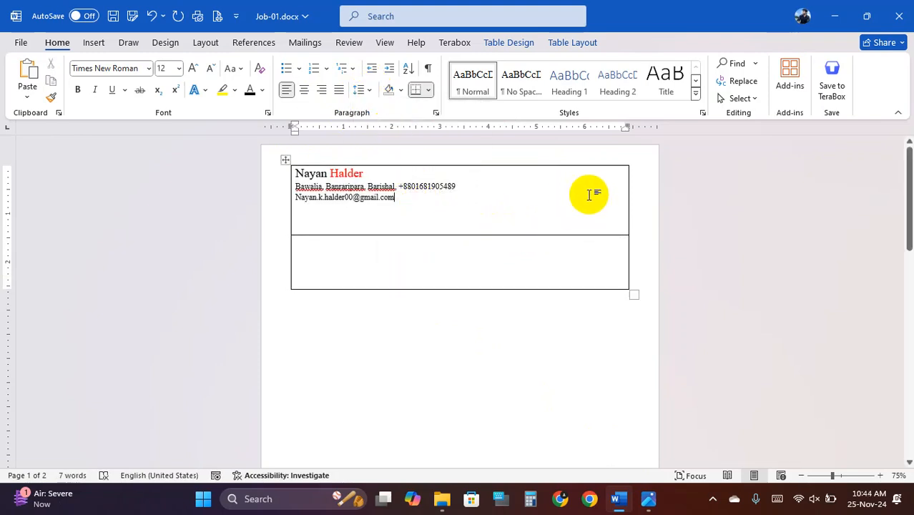
- Draw an oval circle at the right end of the header's top row
left_click(95, 41)
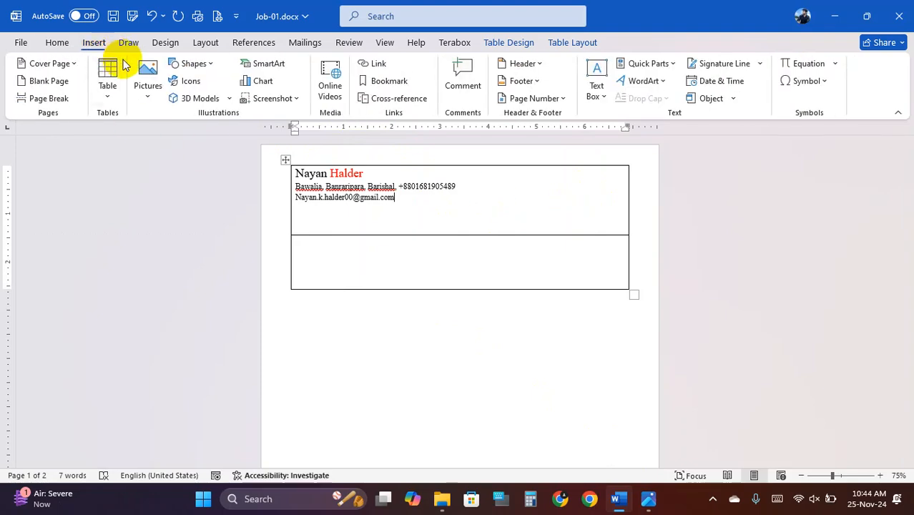
left_click(192, 64)
left_click(219, 106)
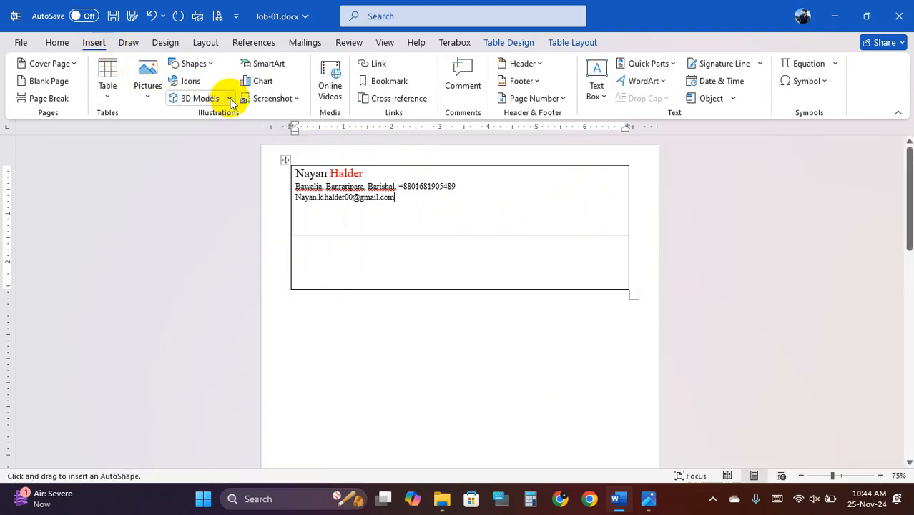
left_click_drag(548, 176, 605, 232)
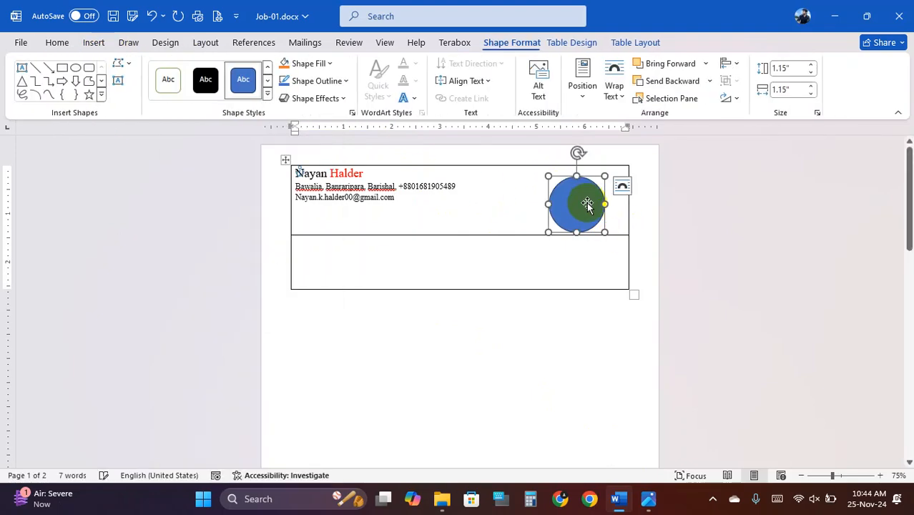
- Set the circle's height and width to 1.2"
left_click(784, 67)
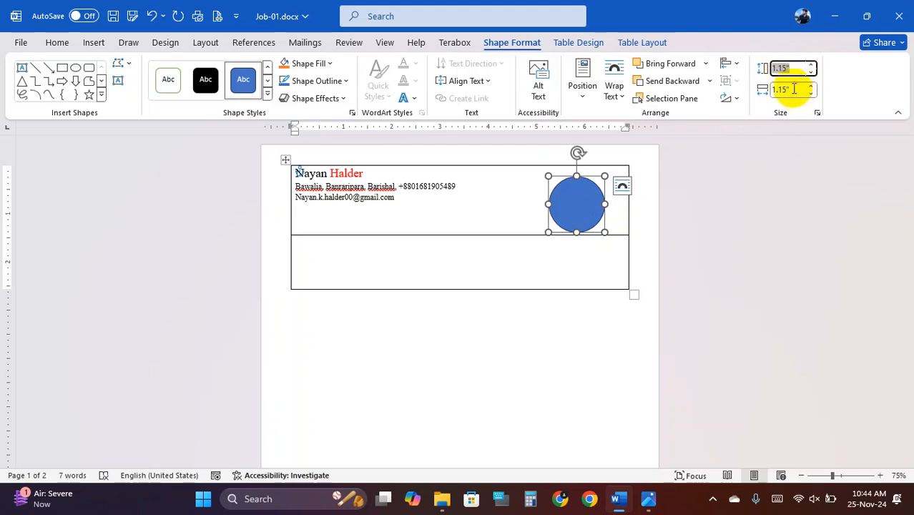
left_click(786, 68)
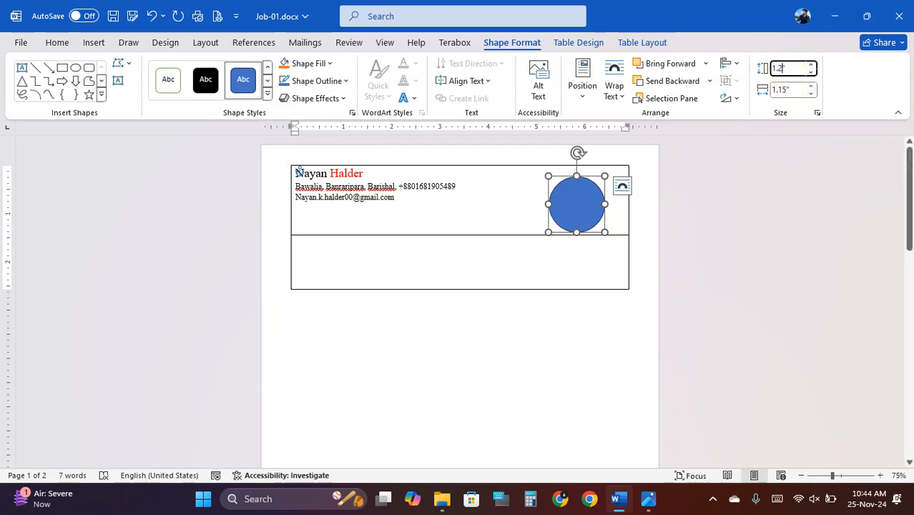
left_click(787, 90)
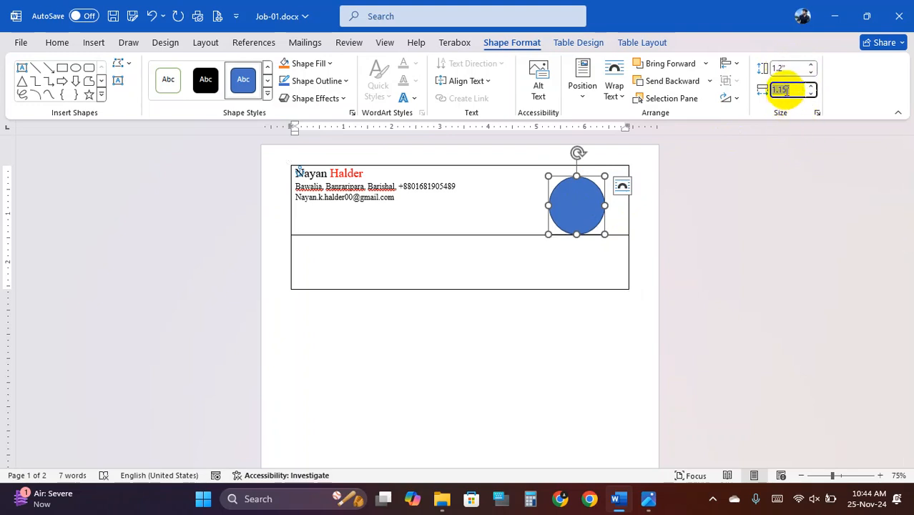
left_click(787, 89)
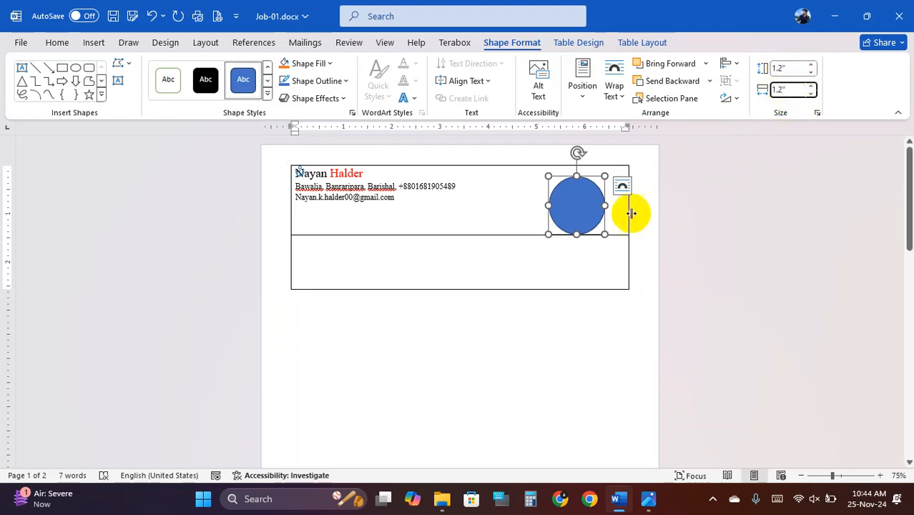
left_click(516, 206)
- Nudge the circle slightly lower in the row
left_click(589, 216)
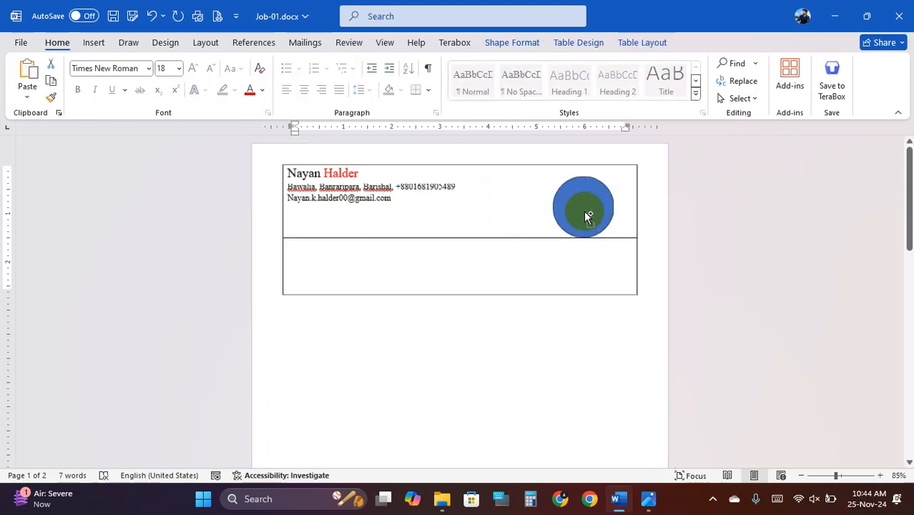
scroll(584, 211, "up", 3, "ctrl")
left_click_drag(640, 203, 636, 213)
left_click(498, 216)
left_click(587, 225)
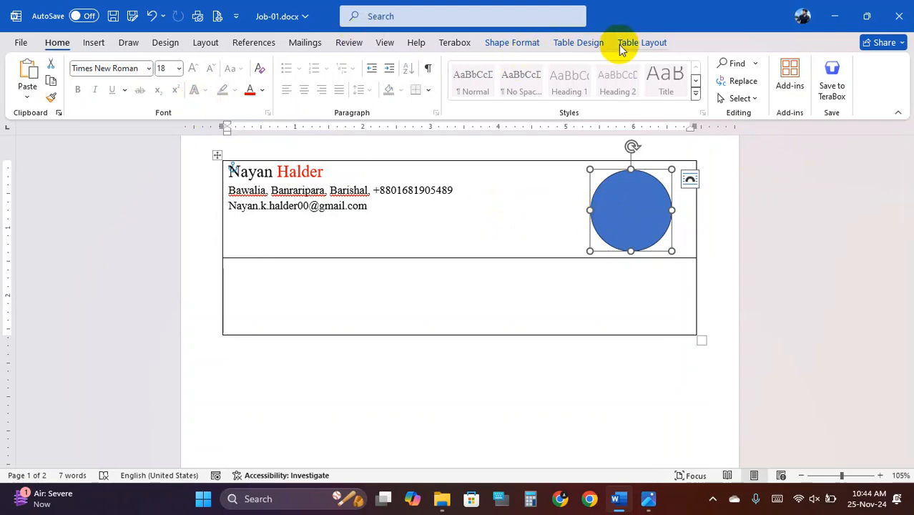
left_click(520, 44)
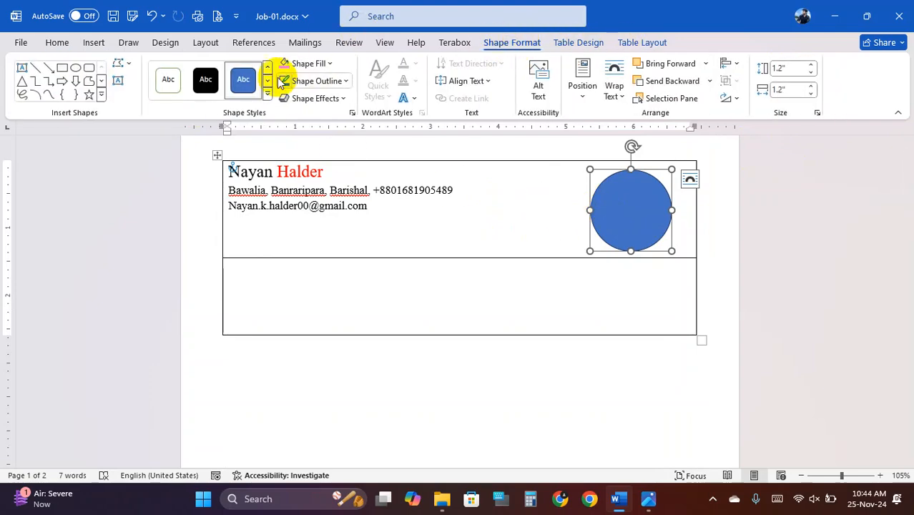
- Fill the circle with a screenshot picture from the Screenshots folder
left_click(322, 65)
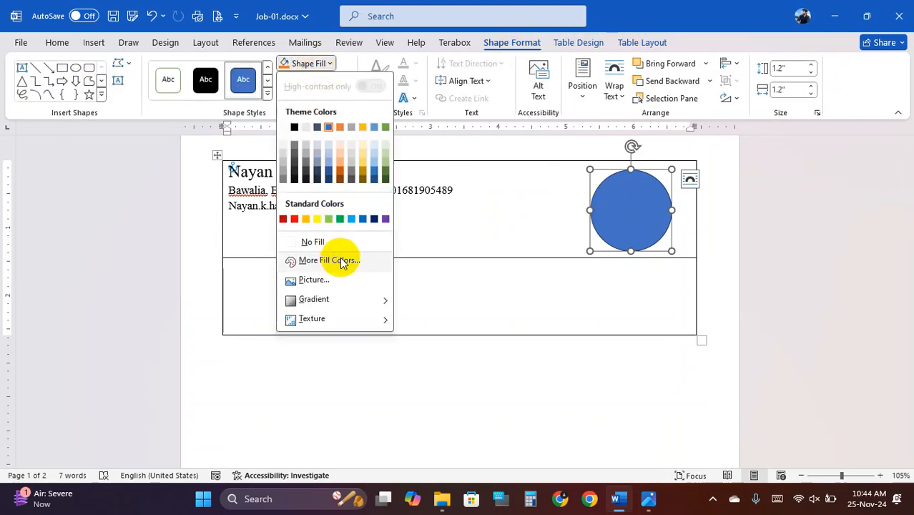
left_click(330, 285)
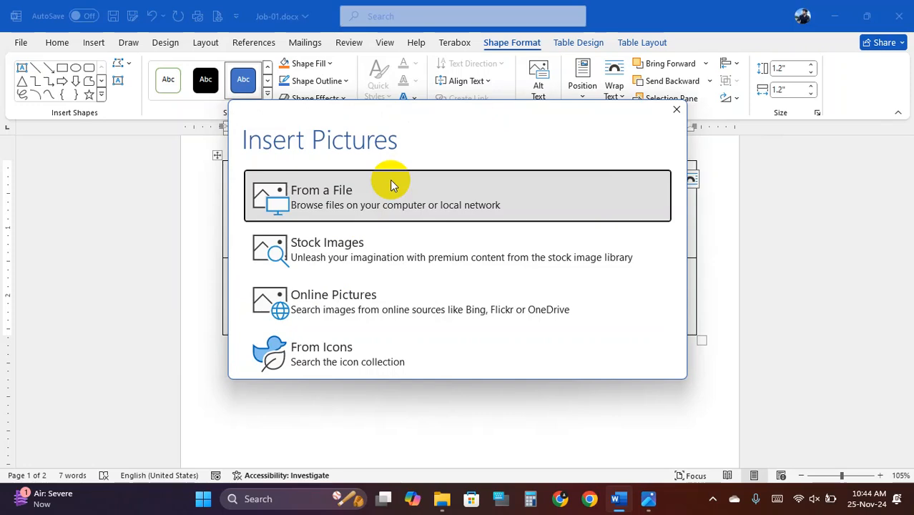
left_click(423, 195)
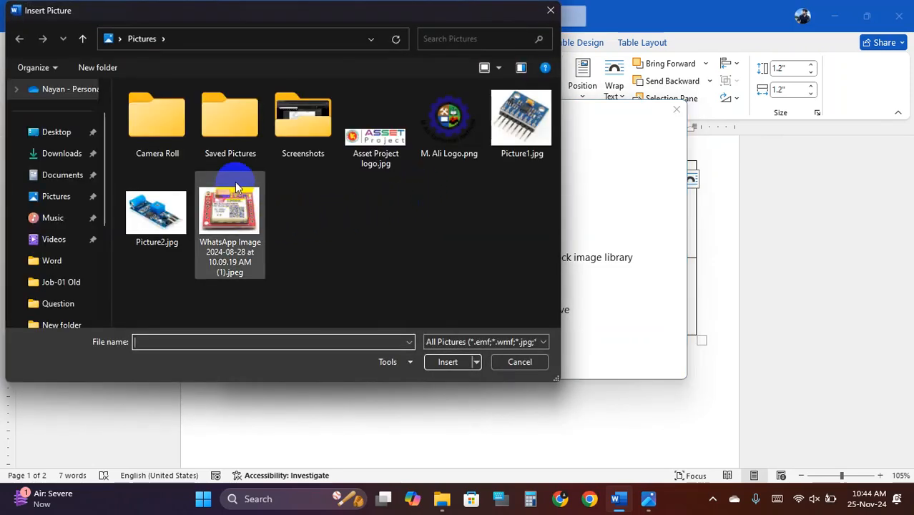
double_click(306, 136)
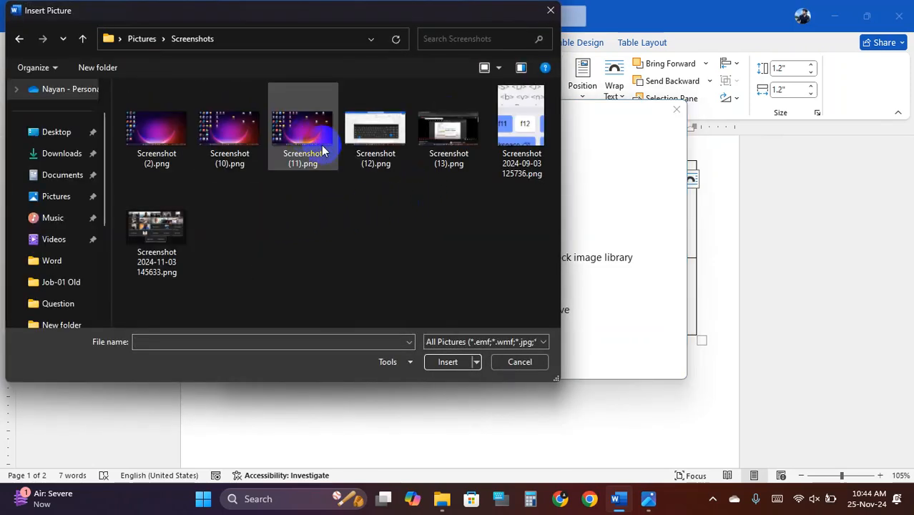
double_click(230, 140)
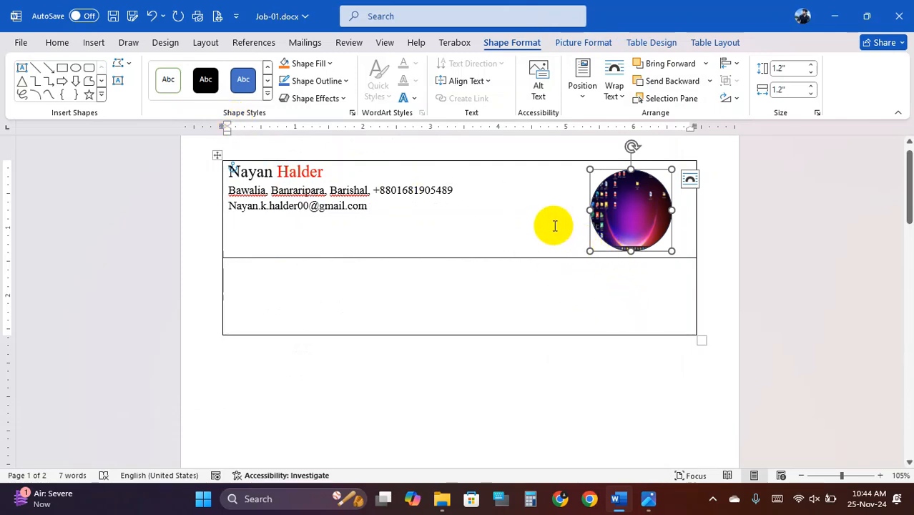
- Check the Font column of the specification sheet 2.jpg
mouse_move(648, 498)
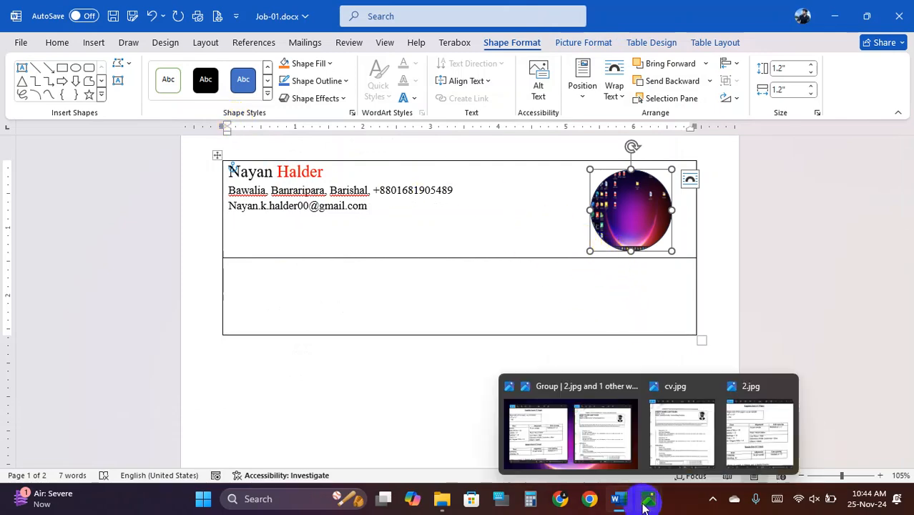
left_click(547, 445)
left_click_drag(151, 287, 246, 283)
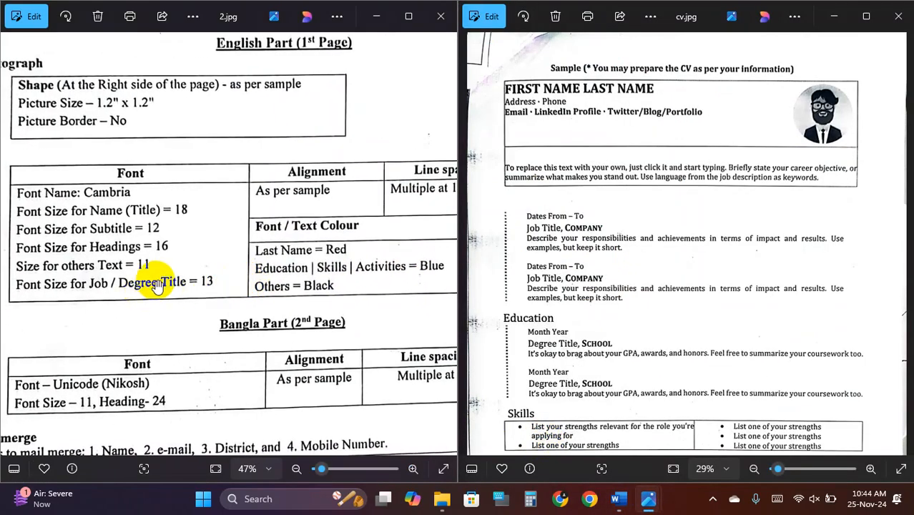
scroll(180, 259, "up", 2)
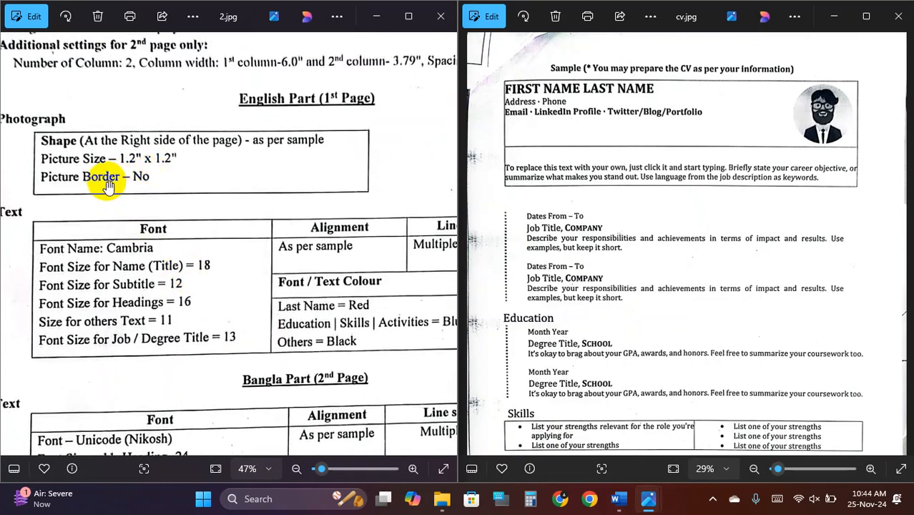
- Remove the photo's border with No Outline
left_click(621, 501)
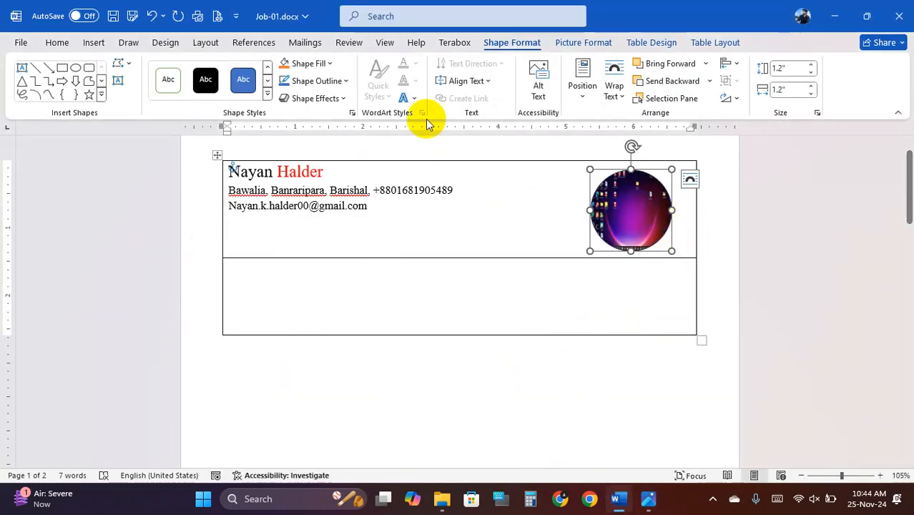
left_click(342, 81)
left_click(322, 259)
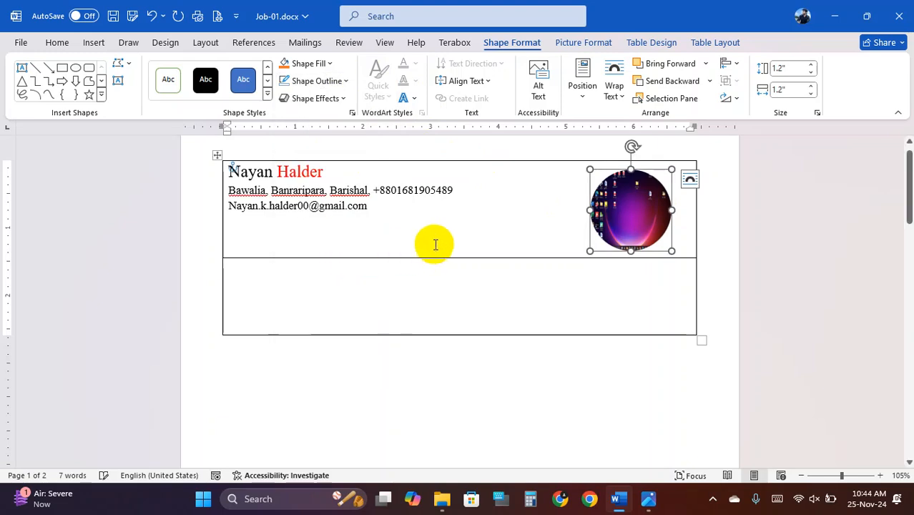
left_click(525, 202)
left_click(618, 222)
left_click(484, 211)
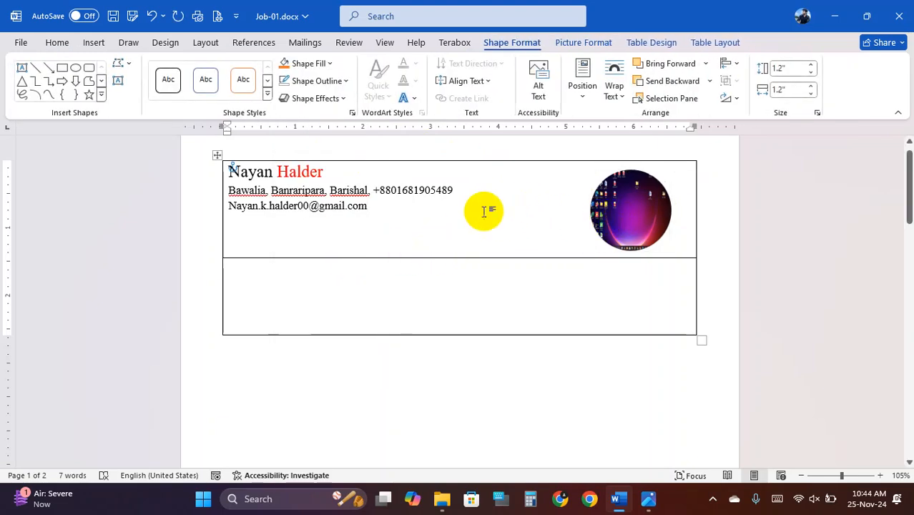
- Put the caret in the empty lower cell and bring up the sample CV cv.jpg for reference
left_click(397, 312)
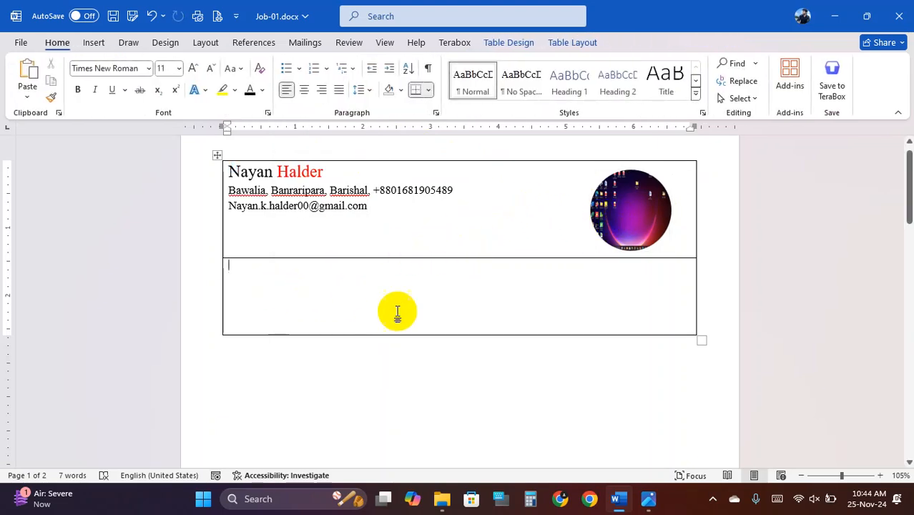
left_click(649, 500)
left_click(700, 435)
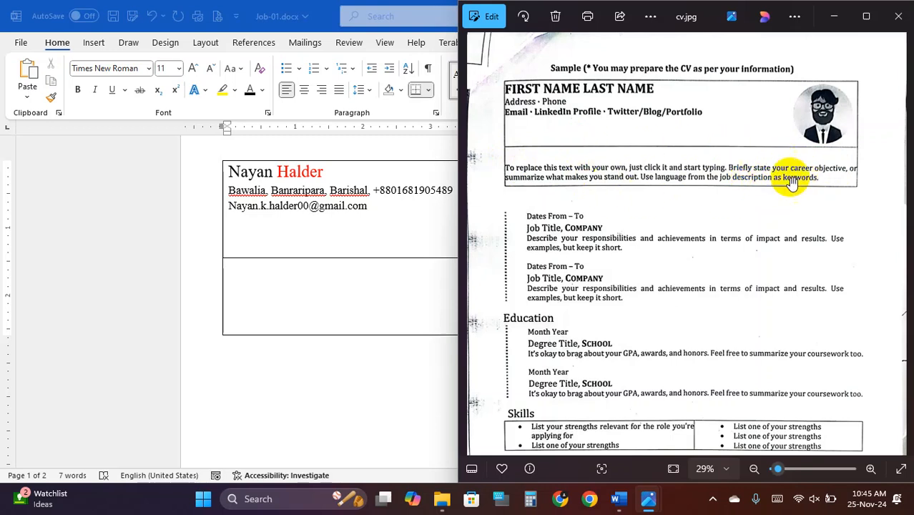
- Generate sample text with =rand() in the lower cell and keep only the first paragraph
mouse_move(640, 509)
mouse_move(618, 496)
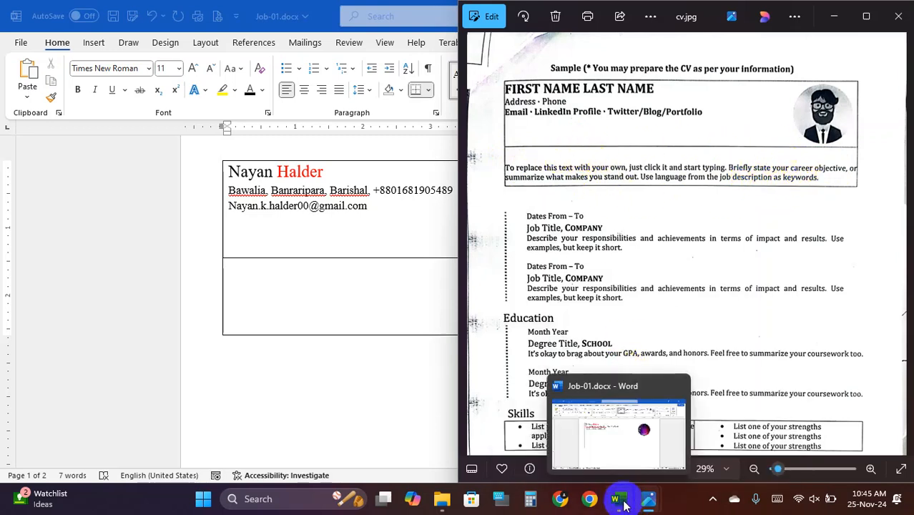
left_click(622, 445)
type("=")
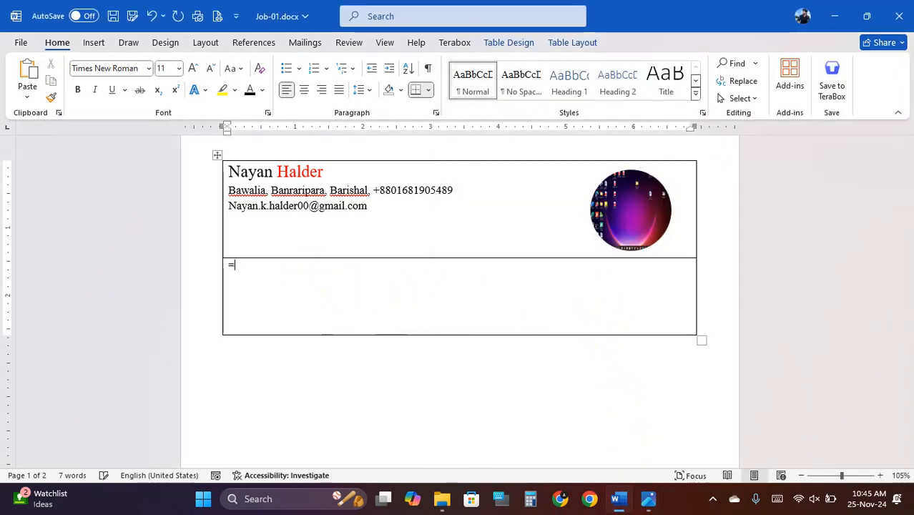
type("rand")
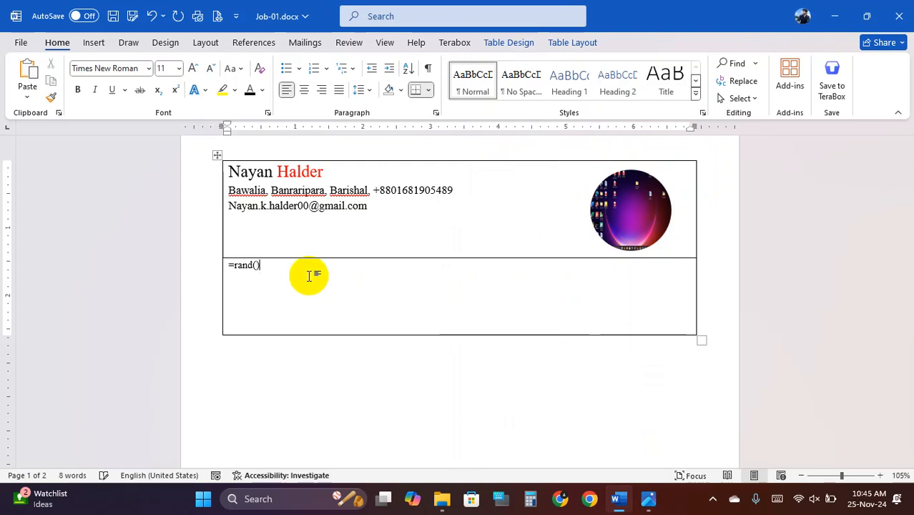
type("()")
key("Return")
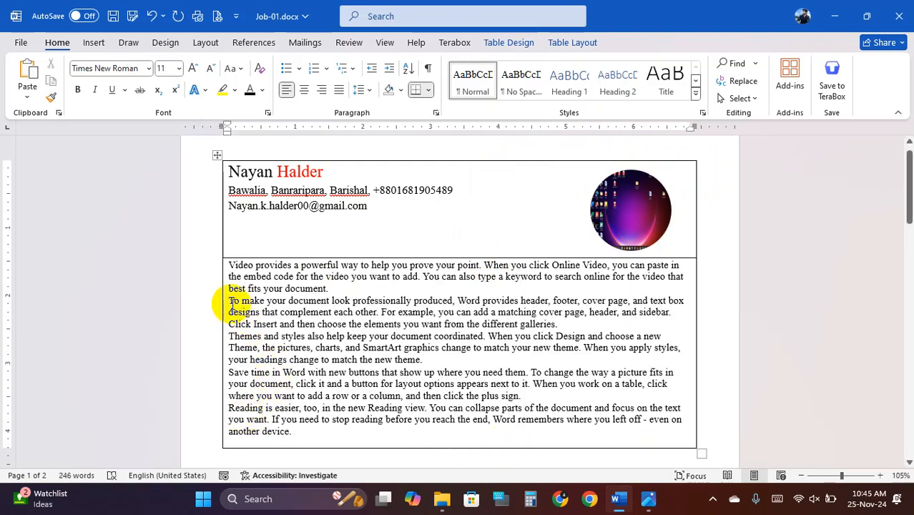
left_click_drag(234, 304, 373, 428)
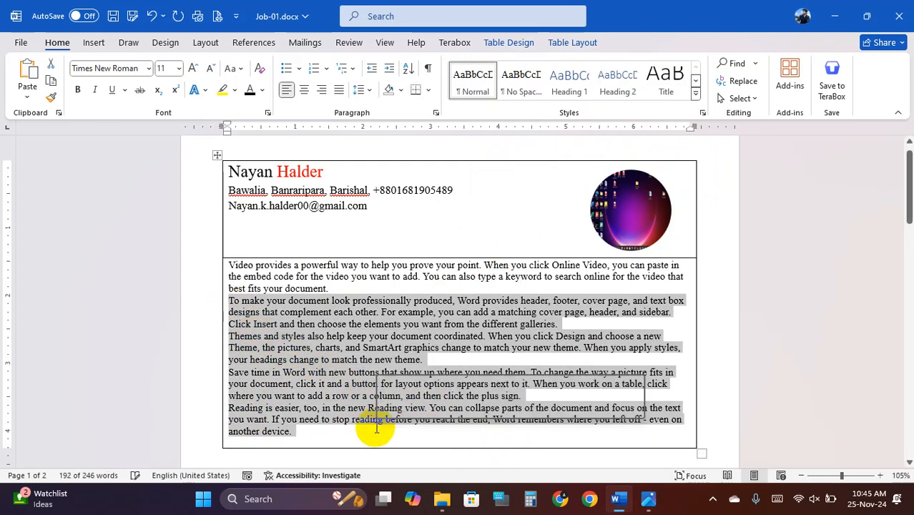
key("Delete")
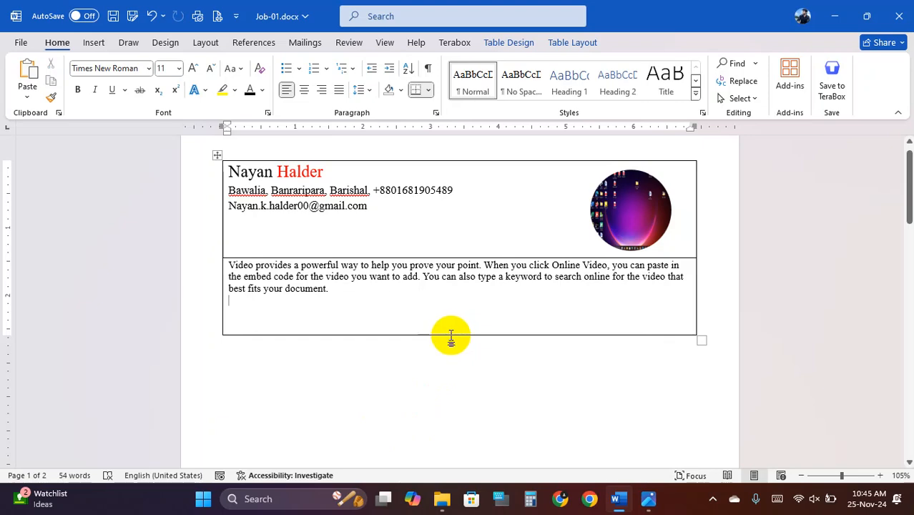
- Shrink the lower table row to fit its single paragraph
left_click_drag(451, 334, 443, 302)
left_click(435, 341)
scroll(435, 358, "down", 3)
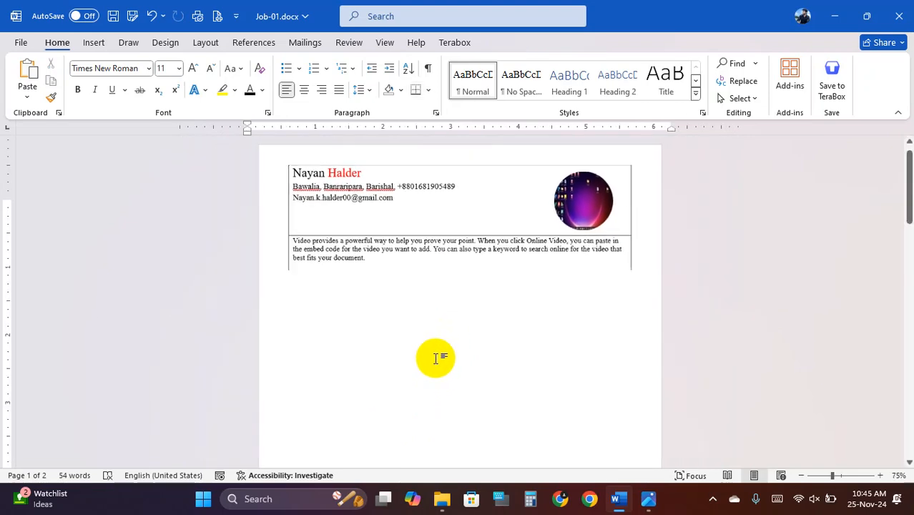
scroll(466, 334, "up", 1)
- Compare the specification sheet and sample CV side by side
mouse_move(648, 505)
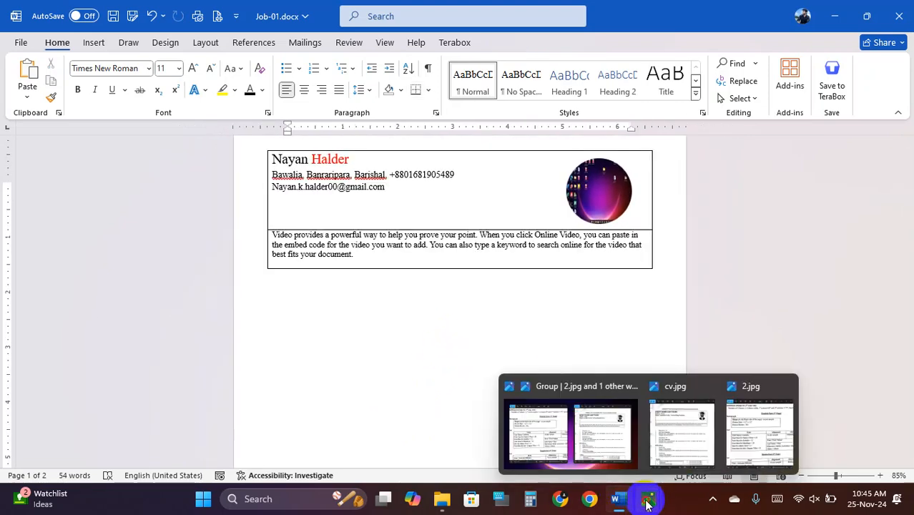
left_click(607, 427)
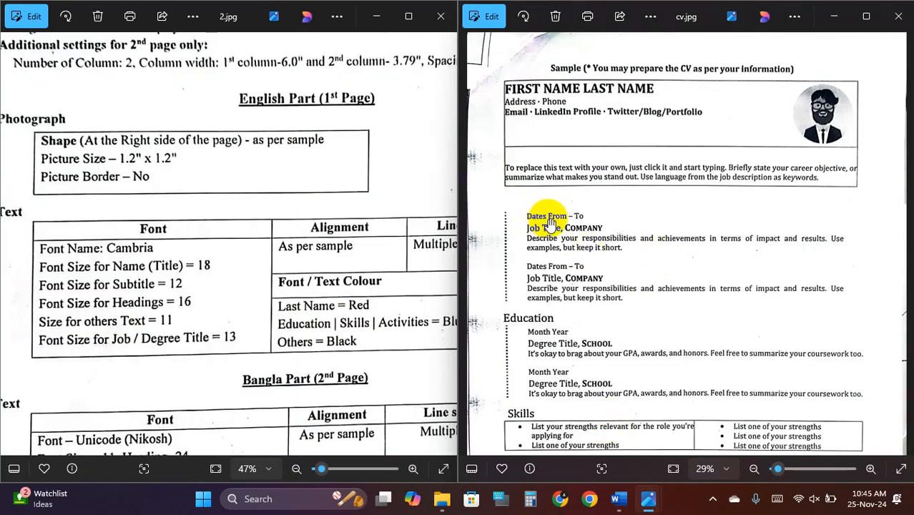
mouse_move(648, 501)
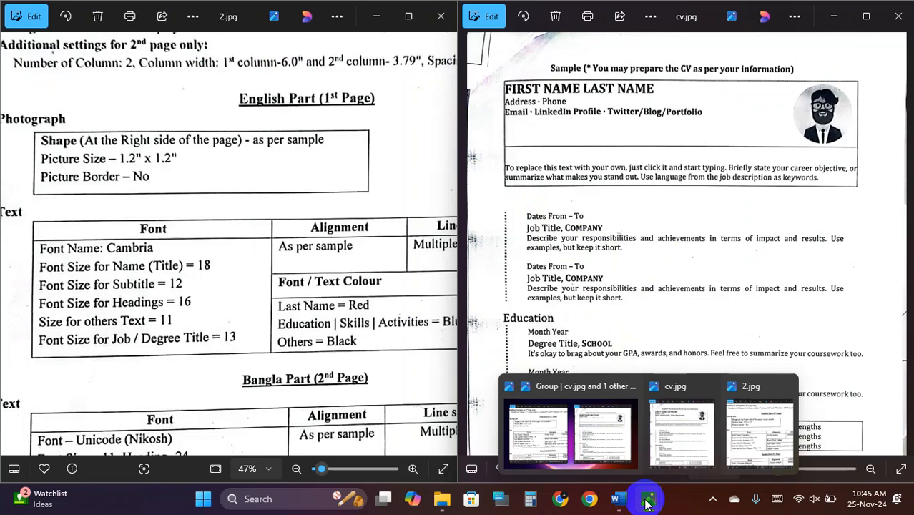
left_click(619, 499)
- Pick the Text Box shape from Insert > Shapes, rechecking the sample CV
scroll(315, 308, "down", 1)
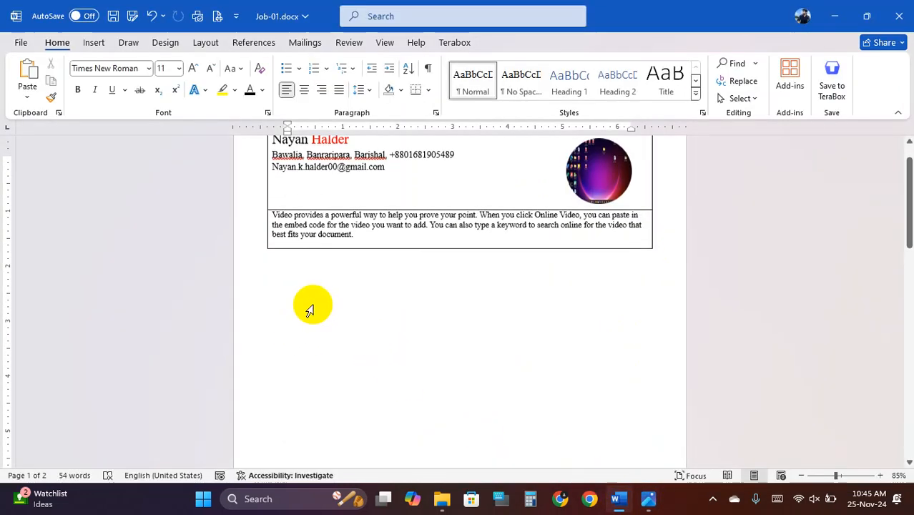
left_click(93, 43)
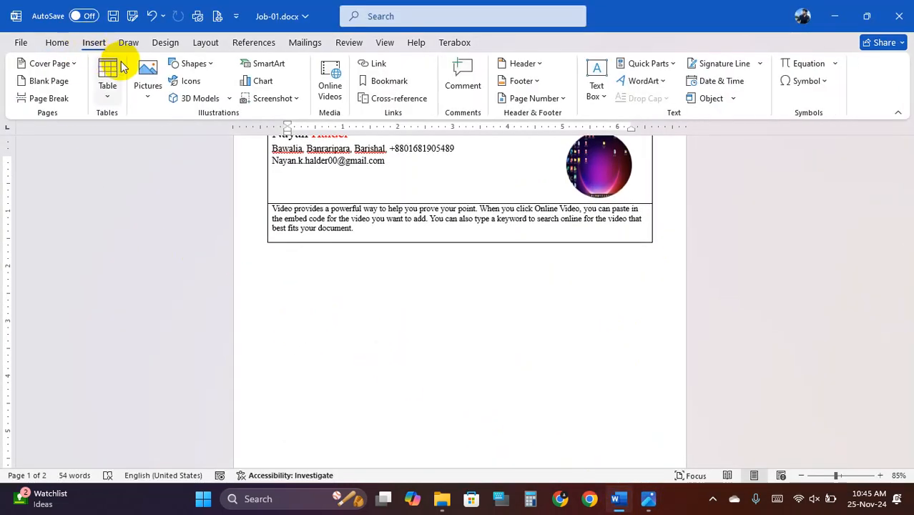
left_click(194, 65)
left_click(176, 95)
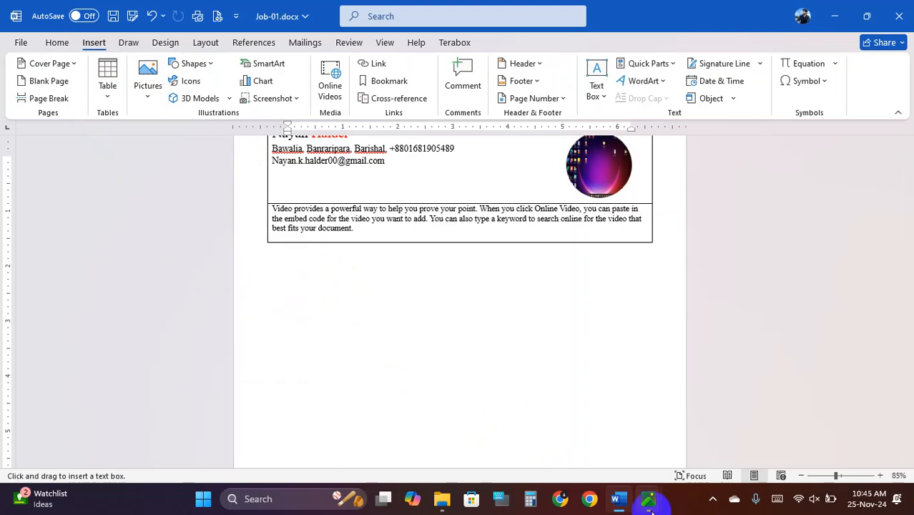
mouse_move(649, 499)
left_click(626, 454)
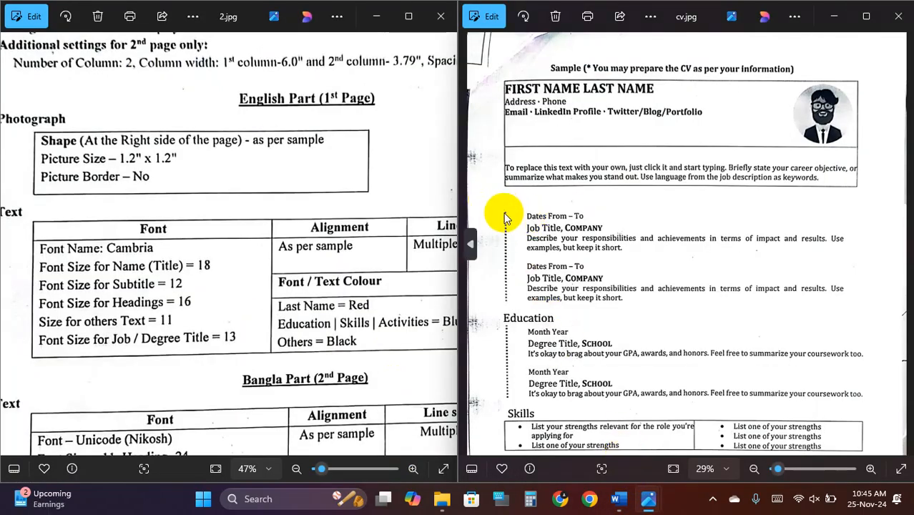
left_click(620, 499)
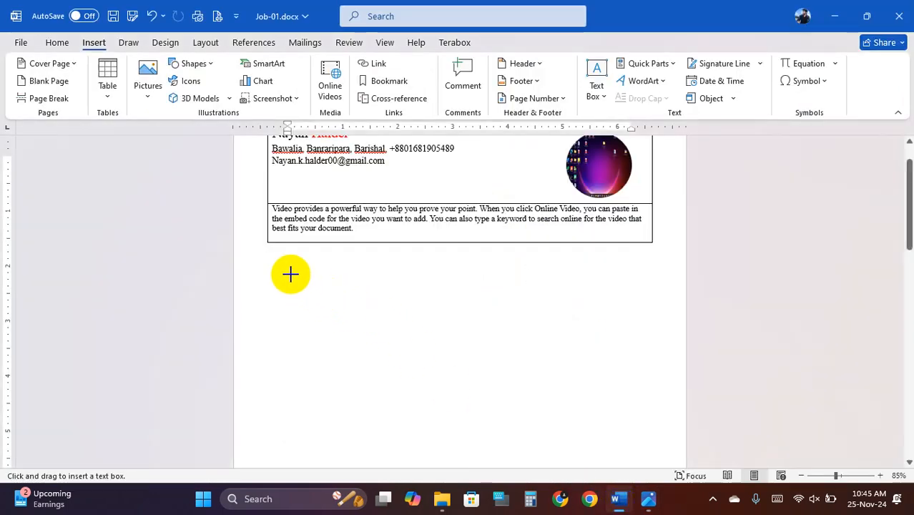
- Draw a wide text box below the header table with No Fill and No Outline
left_click_drag(289, 269, 650, 364)
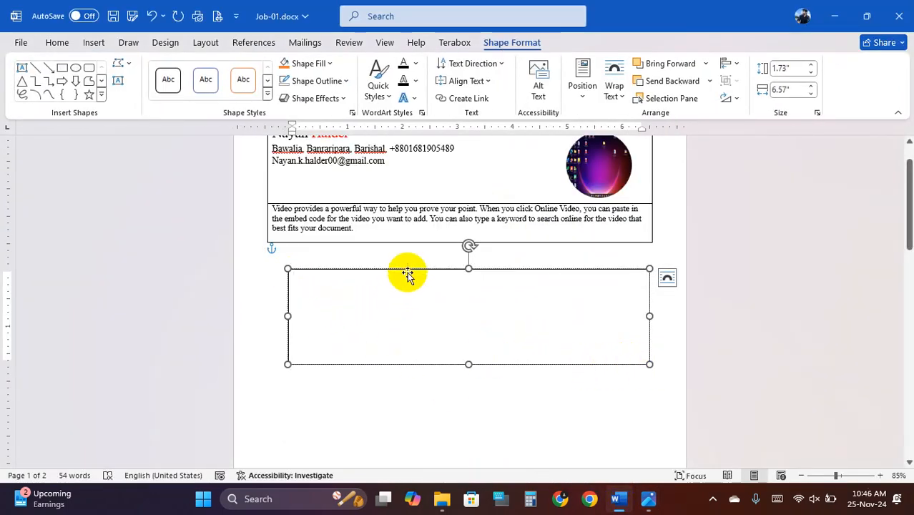
left_click(319, 63)
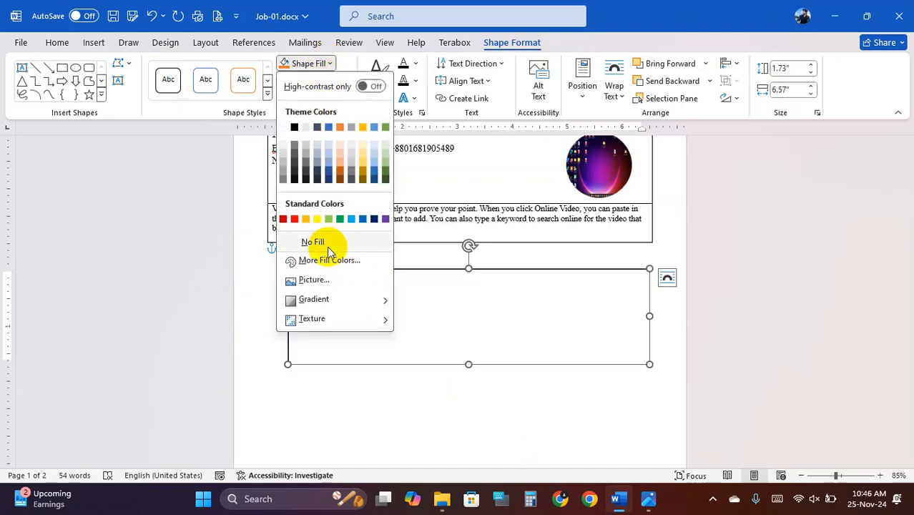
left_click(312, 242)
left_click(328, 81)
left_click(329, 259)
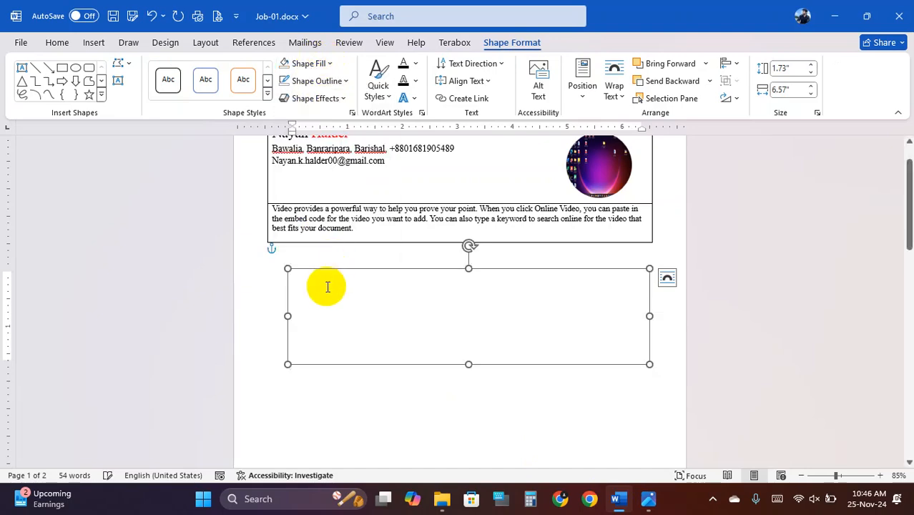
left_click(621, 500)
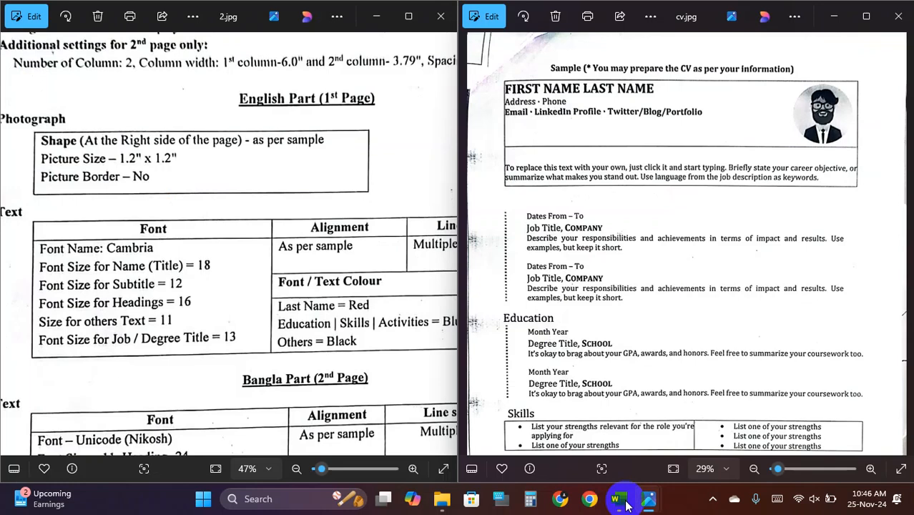
left_click(622, 501)
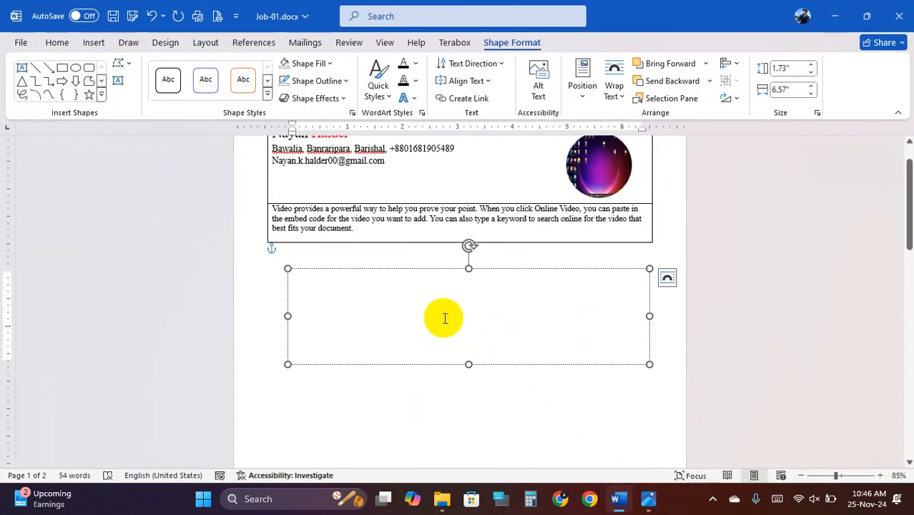
- Type 'Date from- To' as the first line of the text box
type("Date from-")
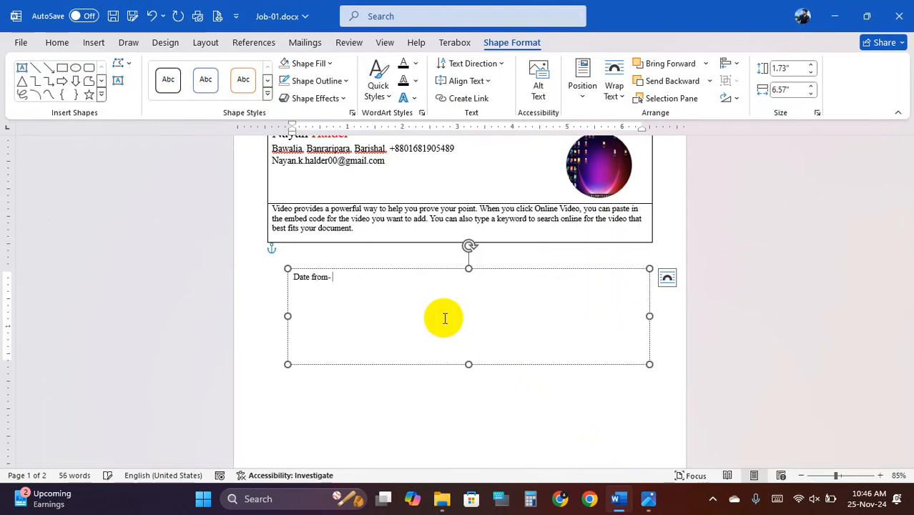
type(" To")
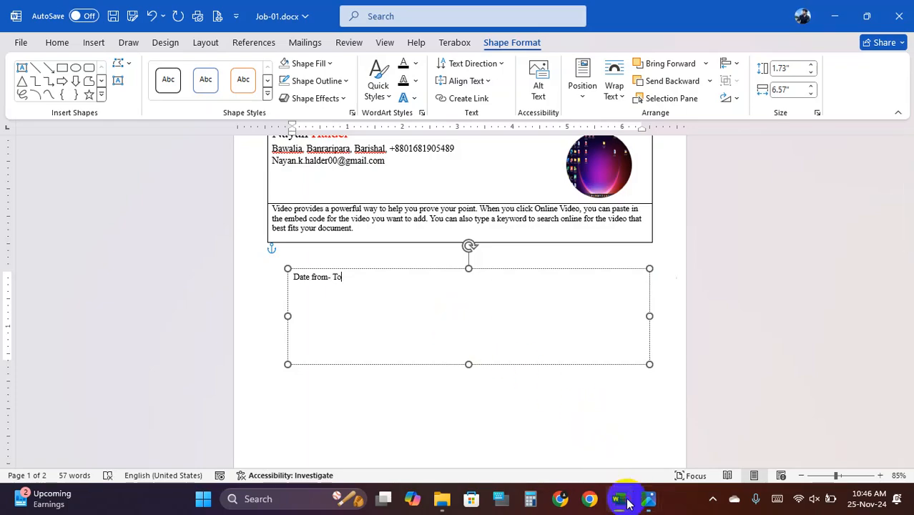
left_click(624, 501)
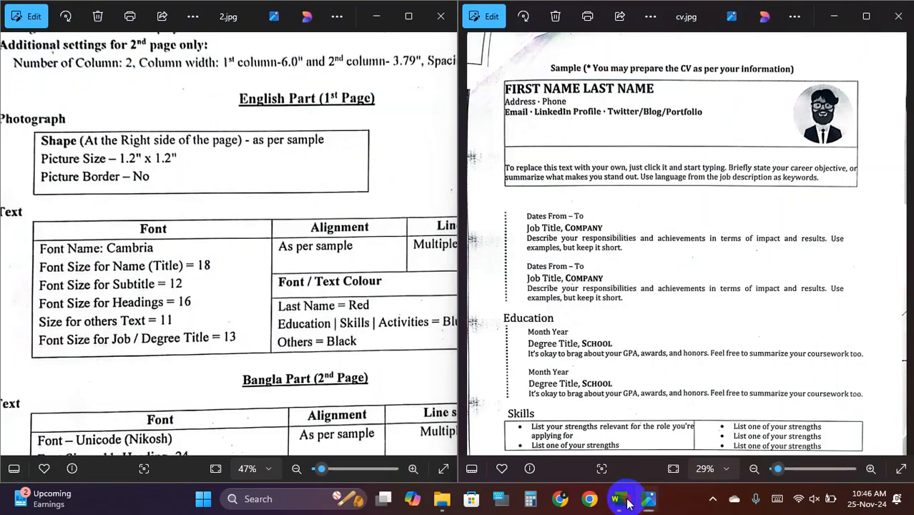
left_click(622, 500)
left_click(623, 501)
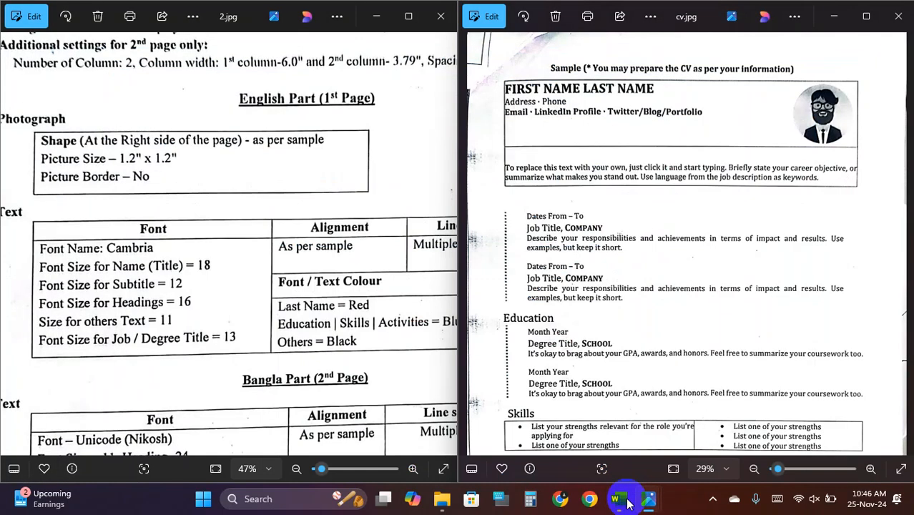
left_click(623, 501)
- Add the job title 'Manager, Lofty Elevator Ltd' on the next line
key("Return")
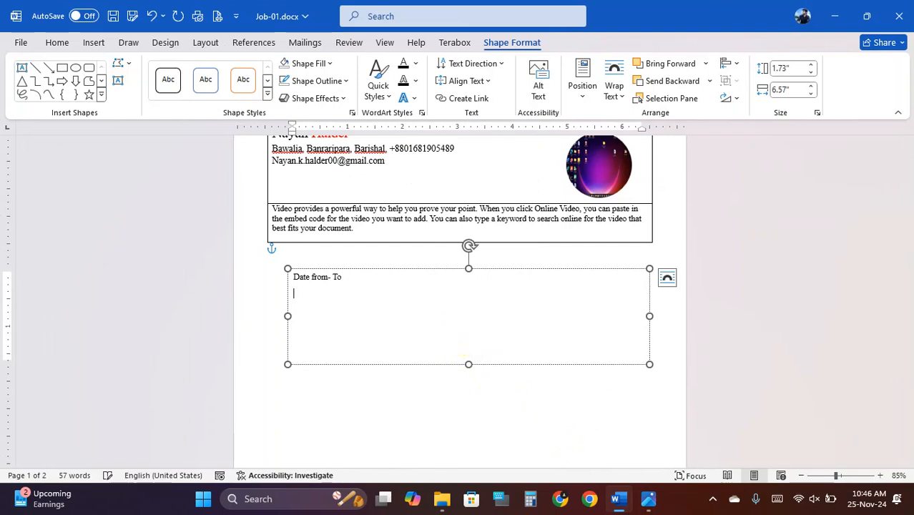
type("Manager, Lofty Elevator Ltd")
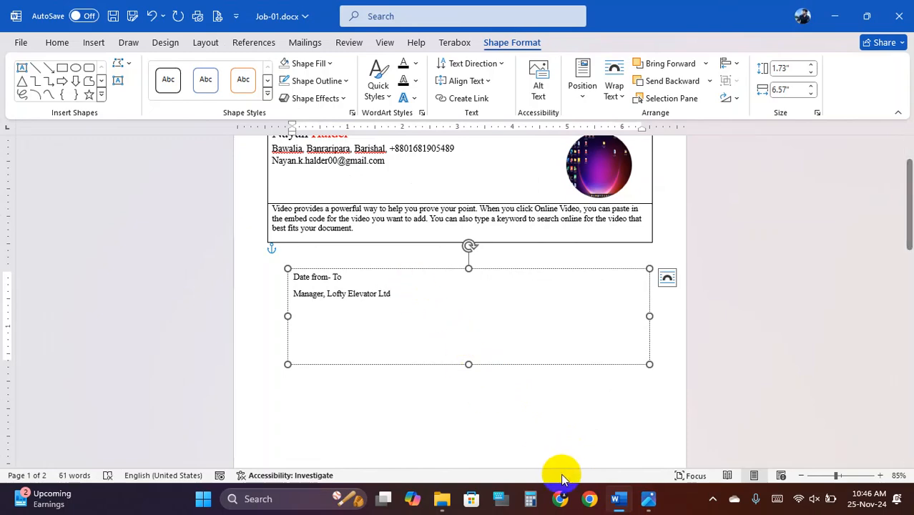
left_click(619, 500)
left_click(619, 501)
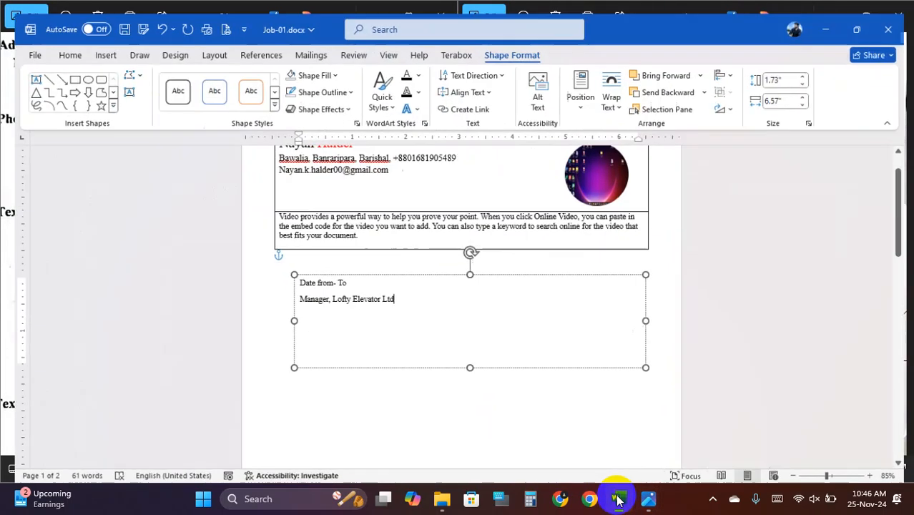
key("Return")
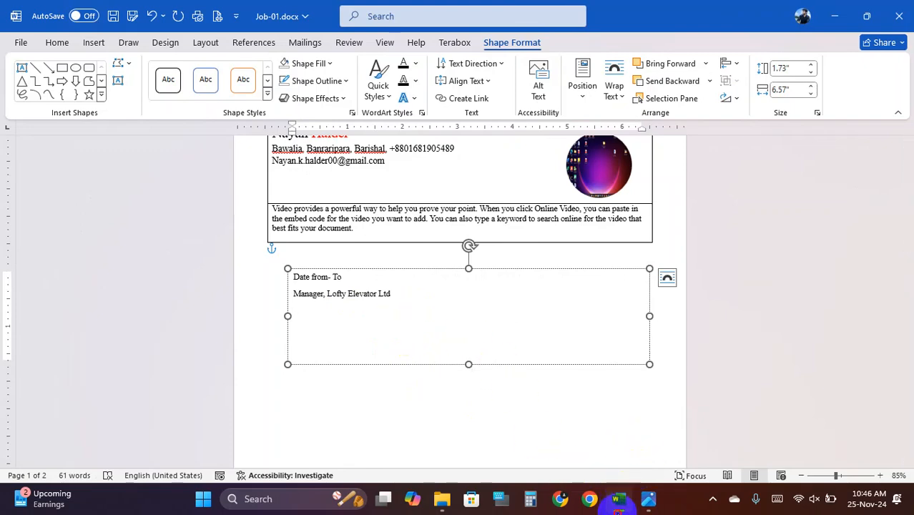
- Paste part of the summary paragraph under the job title and make the box taller
left_click(619, 500)
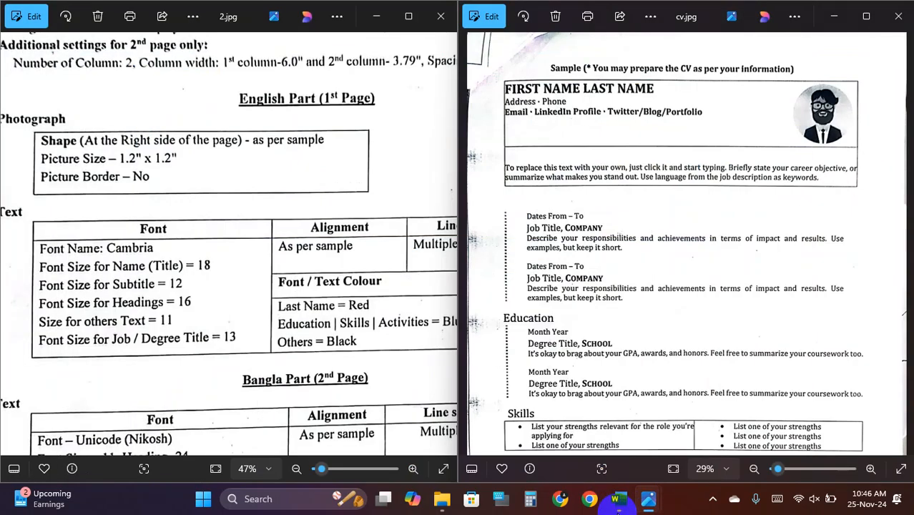
left_click(619, 501)
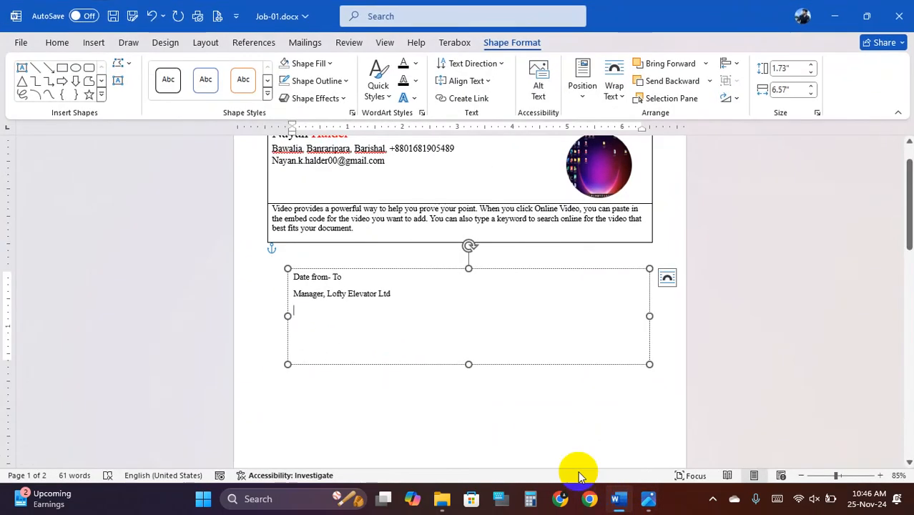
type("=")
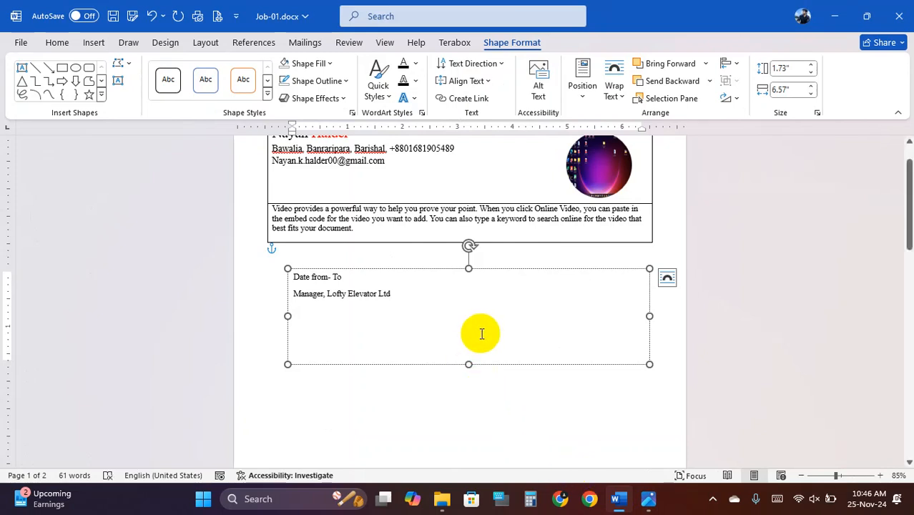
left_click_drag(421, 209, 523, 218)
key("ctrl+c")
left_click(313, 320)
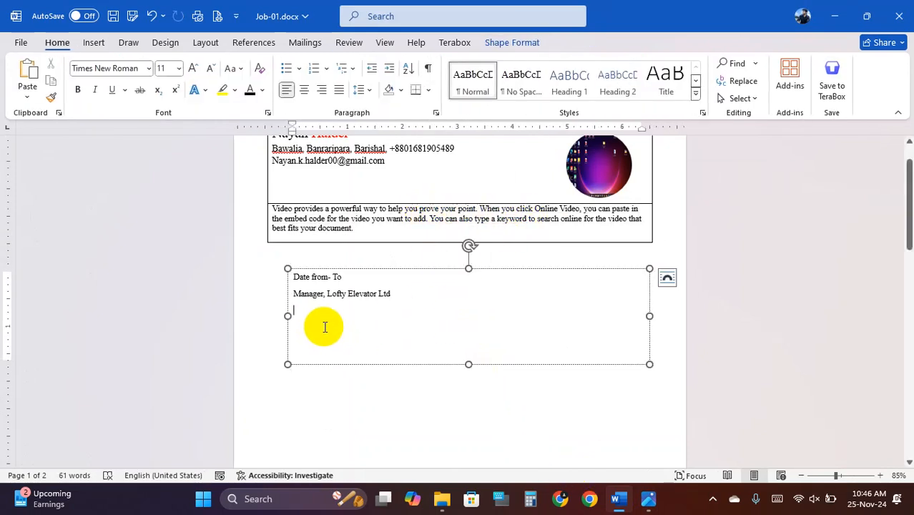
key("ctrl+v")
left_click_drag(470, 367, 471, 404)
left_click(628, 499)
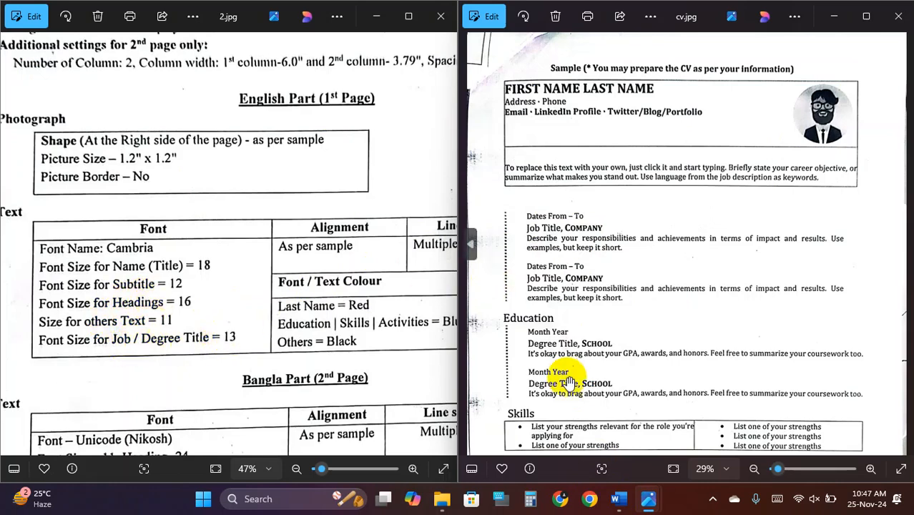
- Make the Manager, Lofty Elevator Ltd line 13 pt and bold
left_click(619, 499)
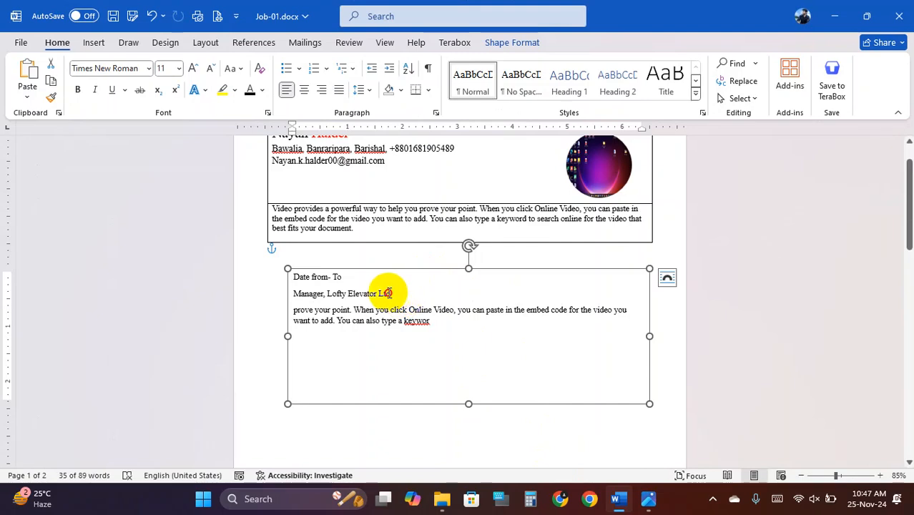
left_click_drag(386, 293, 293, 294)
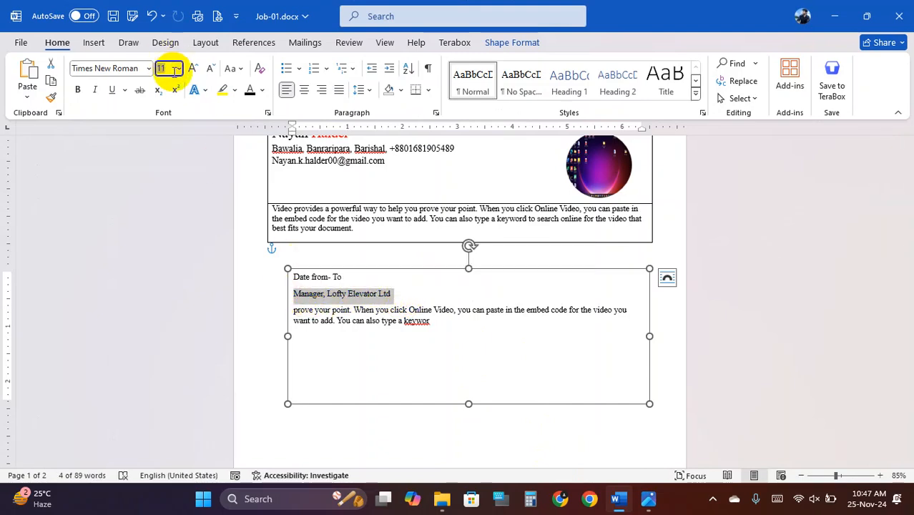
type("13")
key("Return")
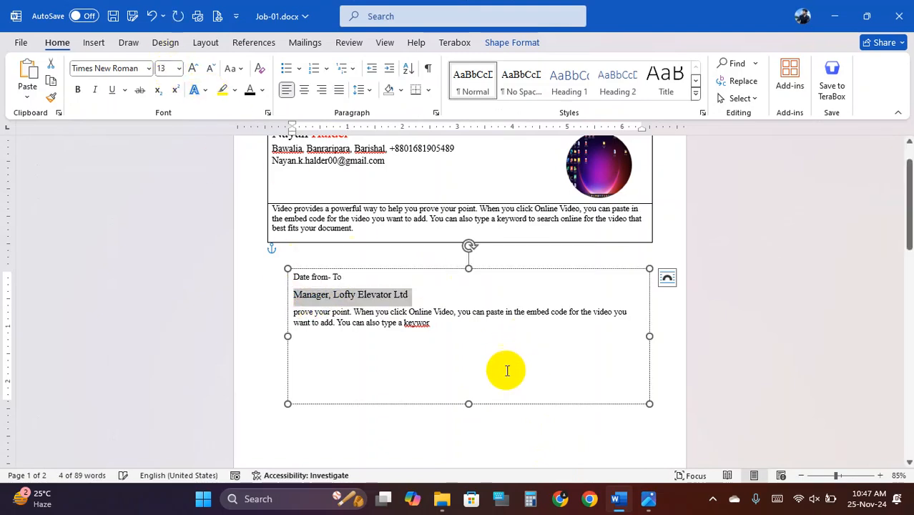
left_click(458, 347)
left_click(617, 500)
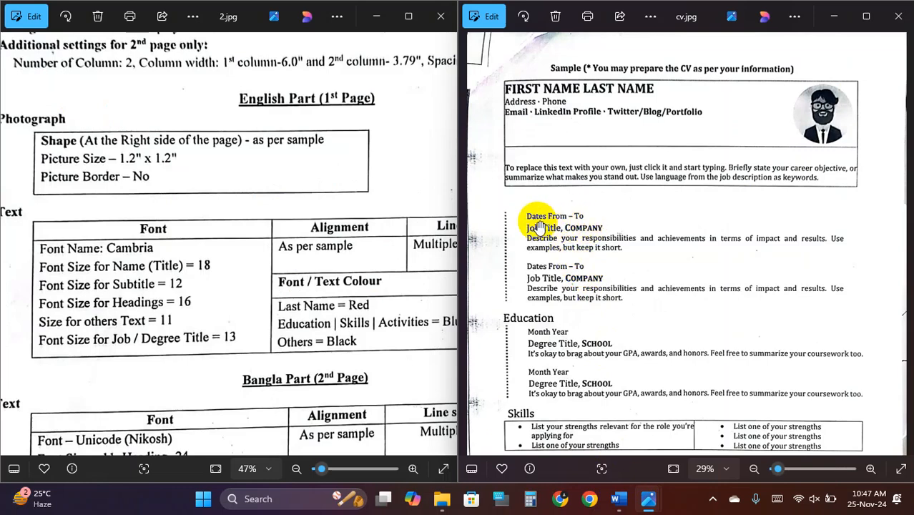
left_click(619, 500)
left_click_drag(413, 289, 294, 296)
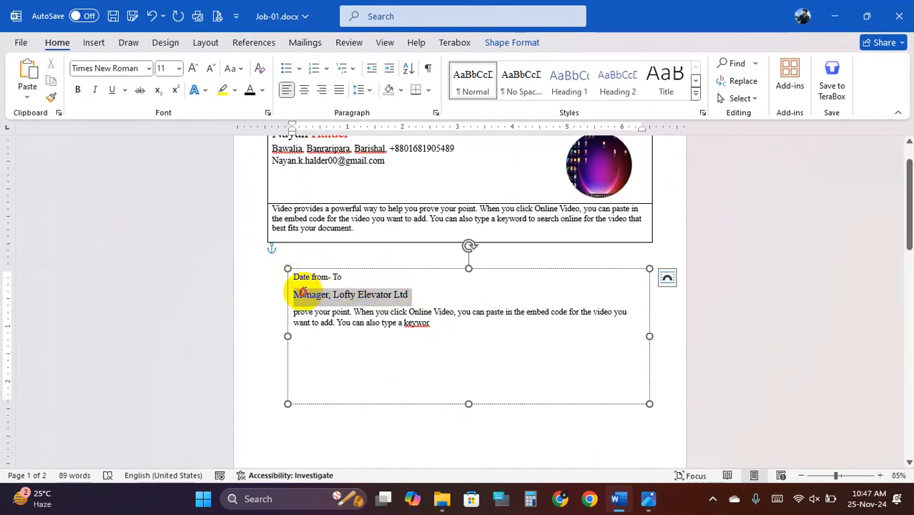
left_click(79, 90)
left_click(353, 312)
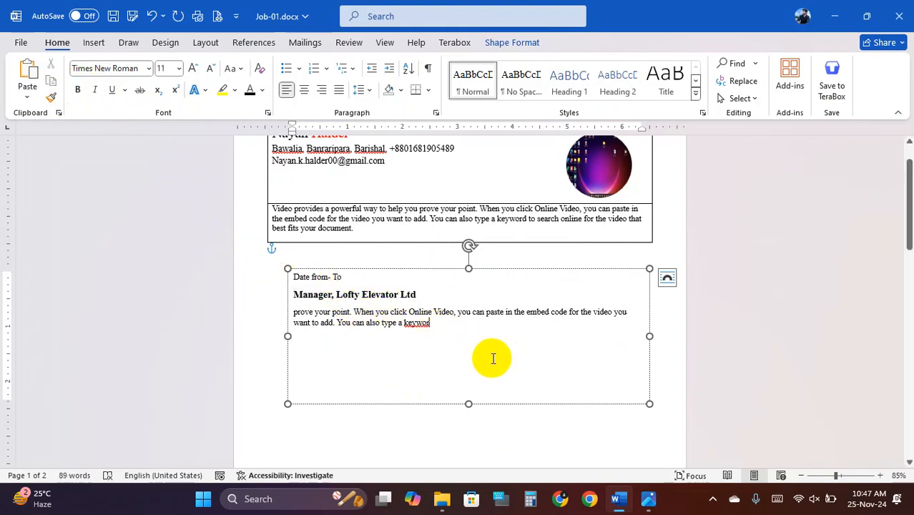
- Set all the text box lines to 1.15 line spacing
left_click_drag(490, 357, 295, 281)
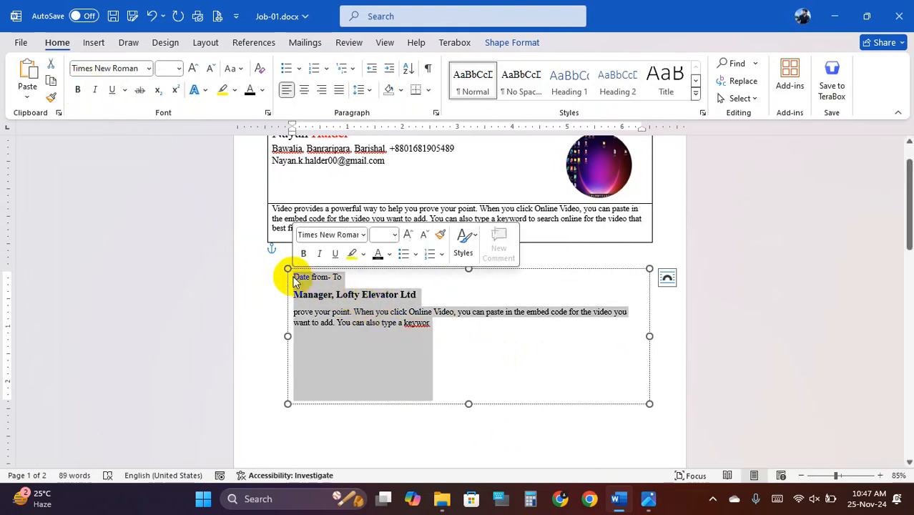
left_click(369, 93)
left_click(394, 126)
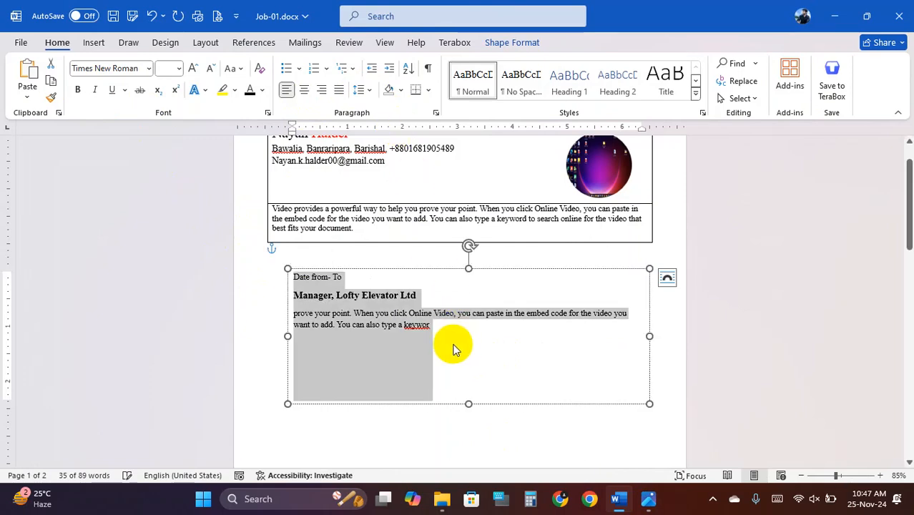
left_click(476, 370)
left_click(617, 505)
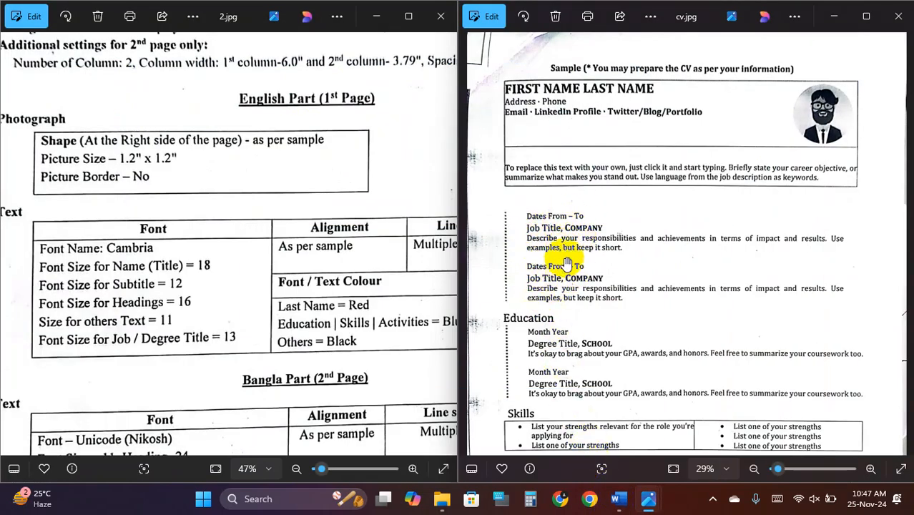
left_click(619, 499)
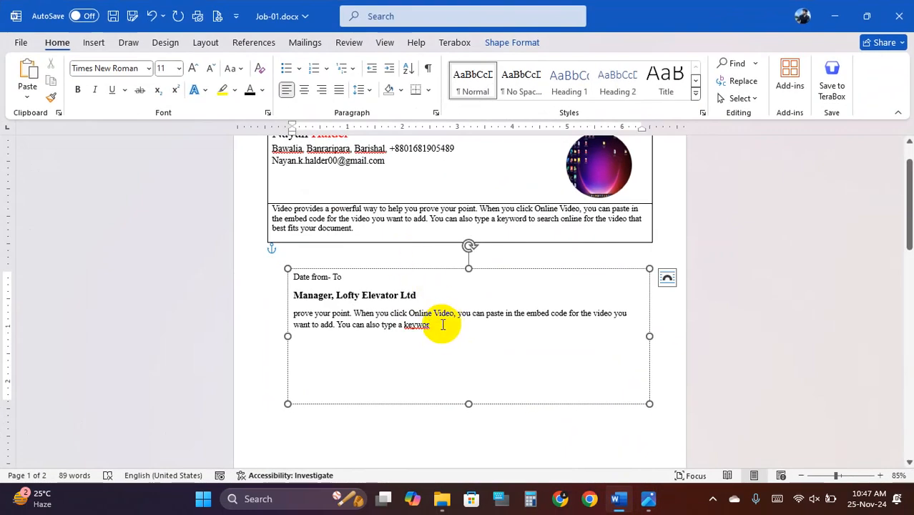
- Paste a second copy of the job entry below the first
left_click_drag(441, 323, 288, 280)
key("ctrl+c")
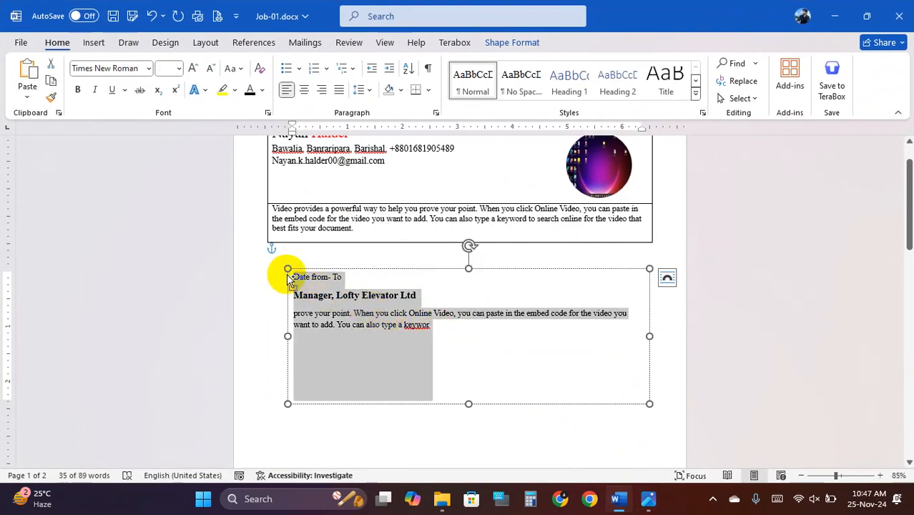
left_click(311, 343)
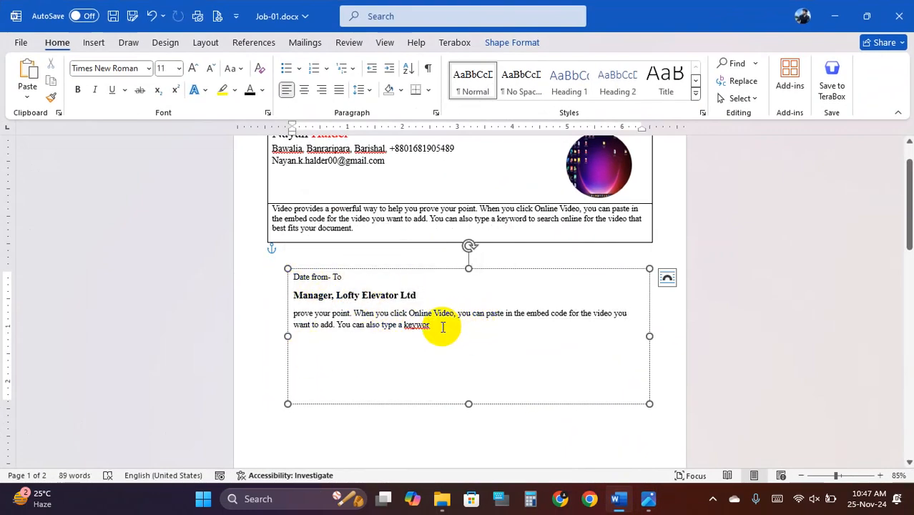
left_click(453, 374)
key("ctrl+v")
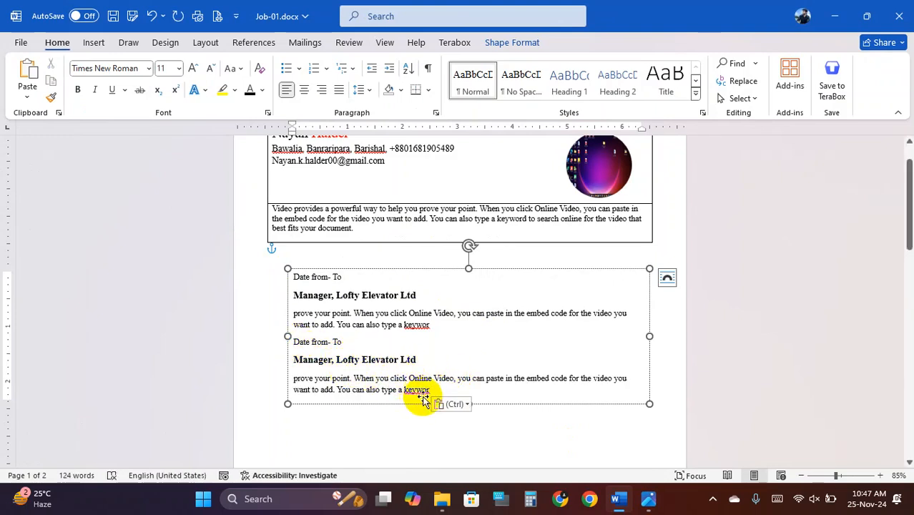
- Retitle the second entry 'Asst Manager, Lofty Elevator Ltd'
left_click(516, 365)
left_click(406, 448)
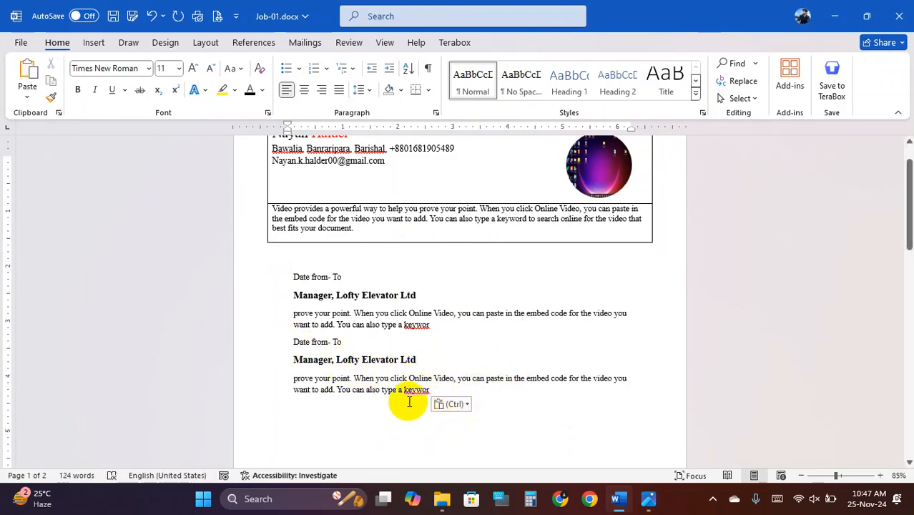
scroll(343, 333, "down", 1)
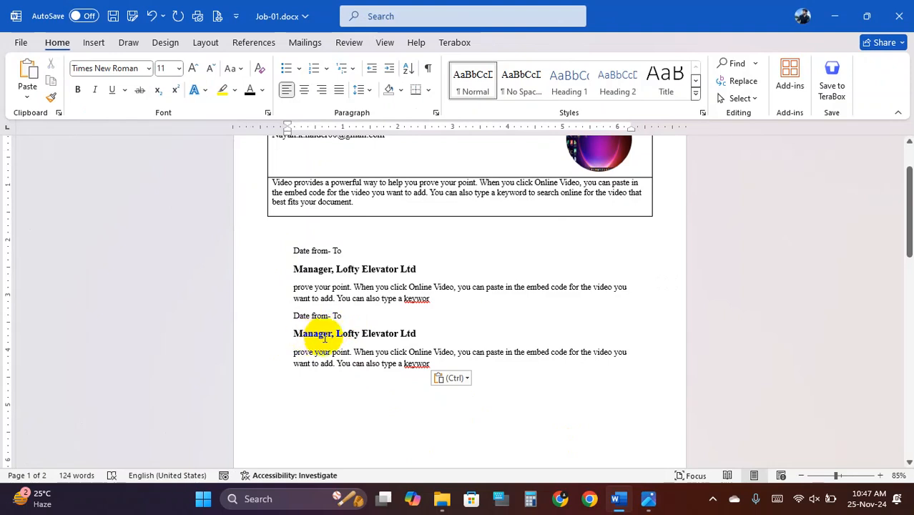
left_click(332, 334)
key("BackSpace")
key("BackSpace")
key("BackSpace")
key("BackSpace")
key("BackSpace")
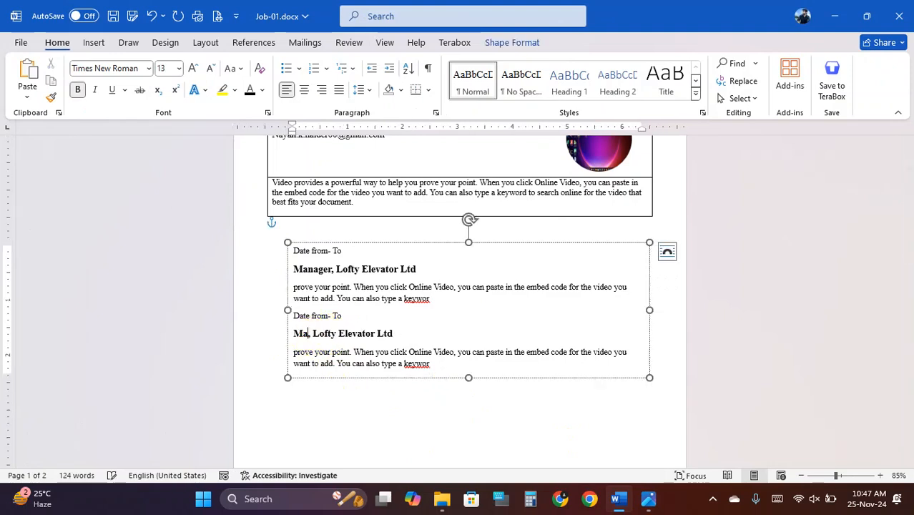
type("Asst Manager")
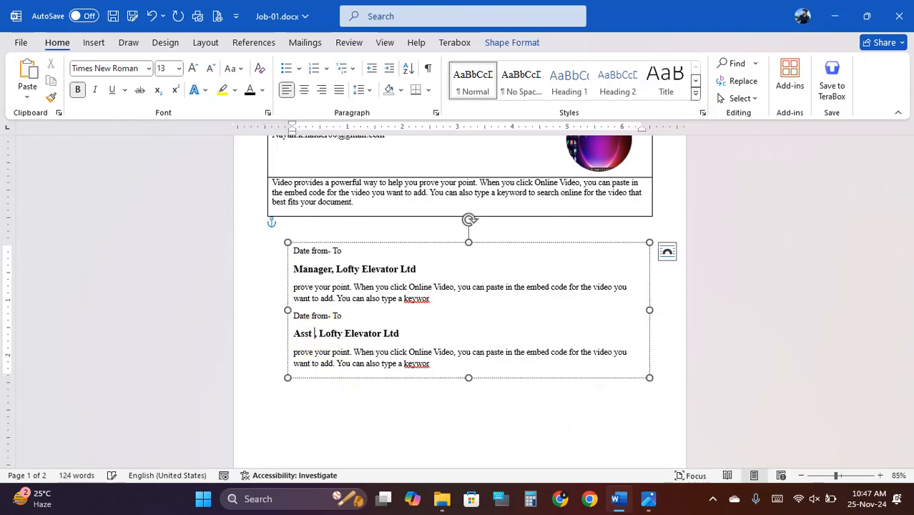
left_click(381, 332)
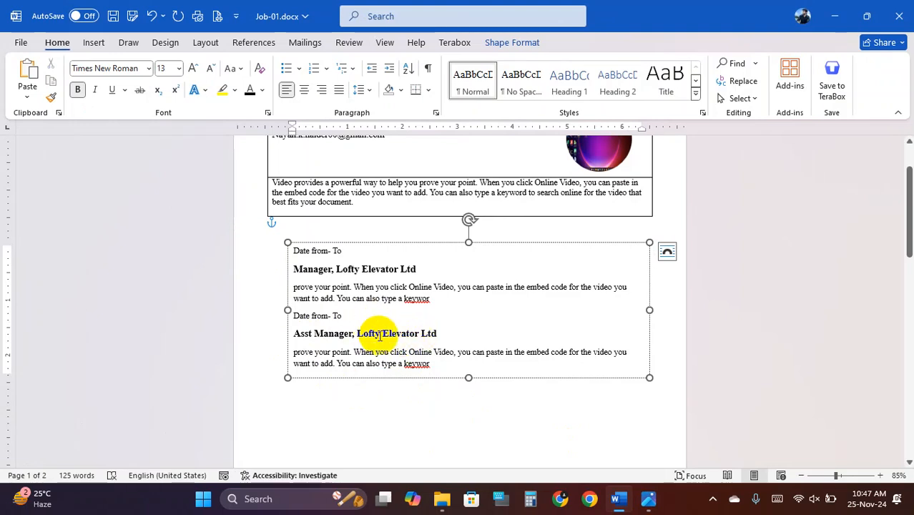
- Scroll through the document to review both job entries against the sample CV
scroll(368, 333, "down", 1)
left_click(365, 370)
scroll(365, 370, "down", 1)
scroll(367, 368, "down", 2, "ctrl")
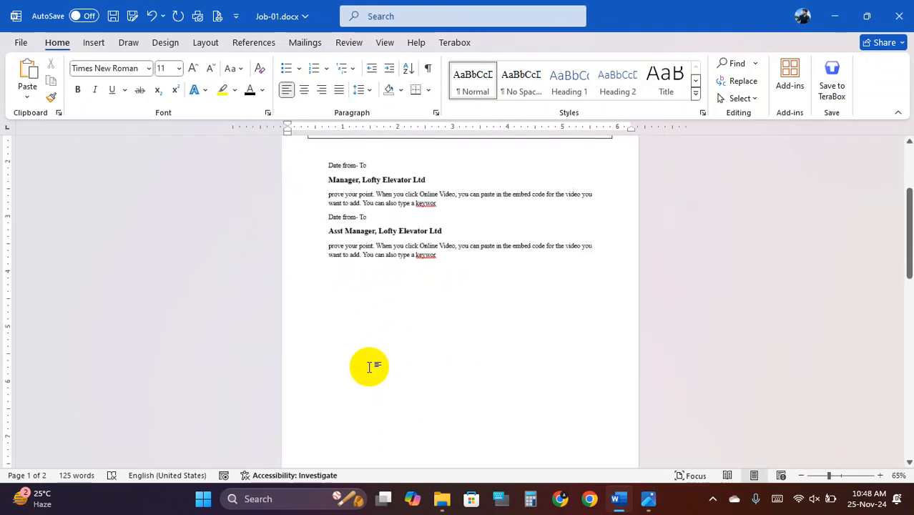
mouse_move(623, 506)
scroll(187, 260, "up", 3, "ctrl")
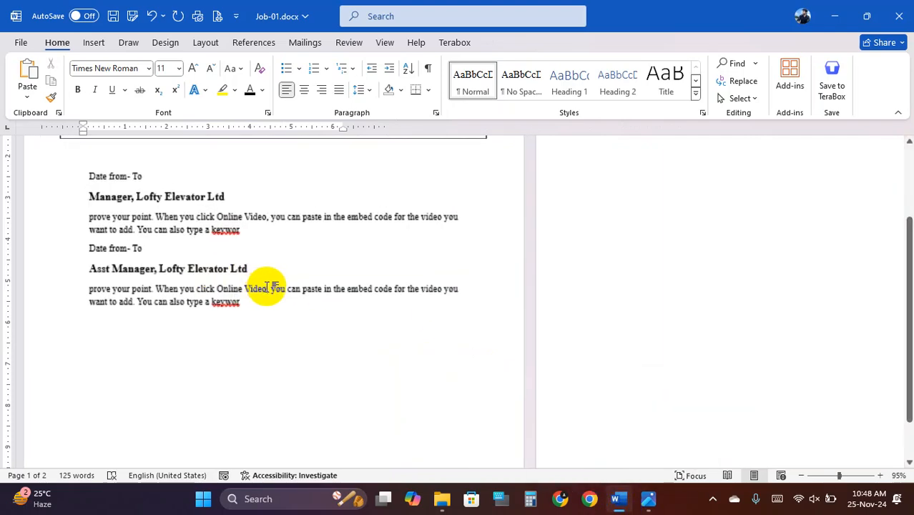
left_click(619, 501)
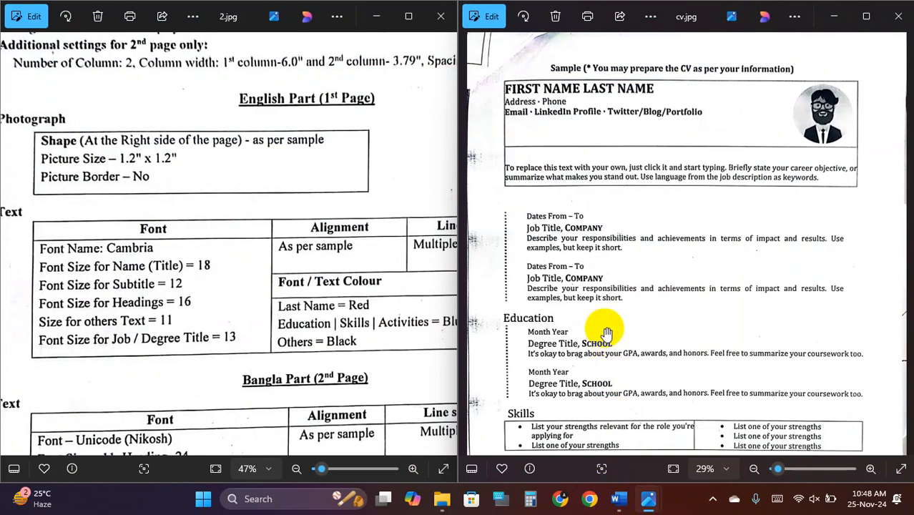
- Scroll cv.jpg down to its lower sections, then click back into Word's job-entry text box
scroll(594, 362, "down", 3)
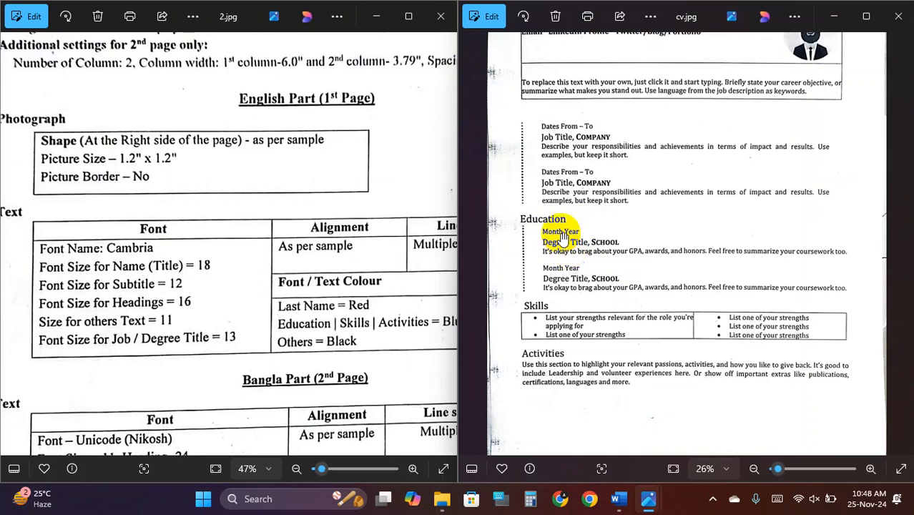
left_click(621, 499)
left_click(315, 243)
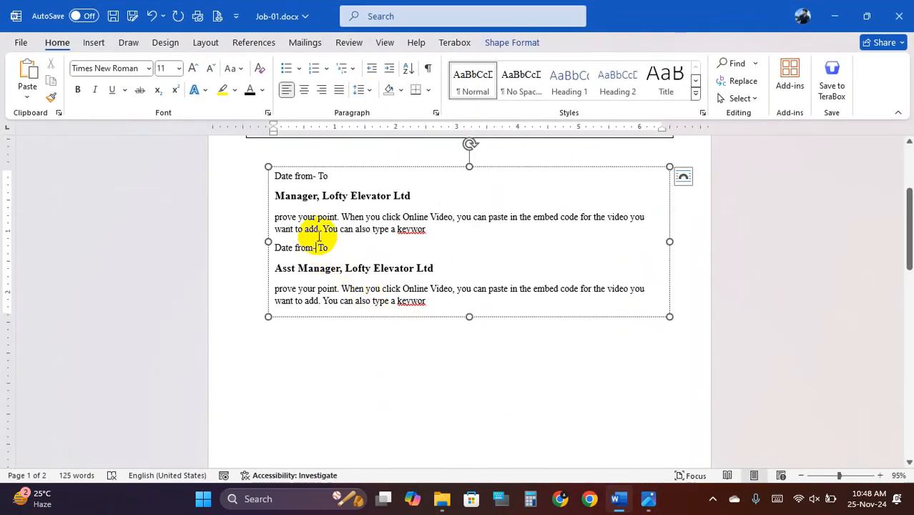
- Paste a copy of the two-entry job text box and move it below the original
left_click(324, 167)
key("ctrl+v")
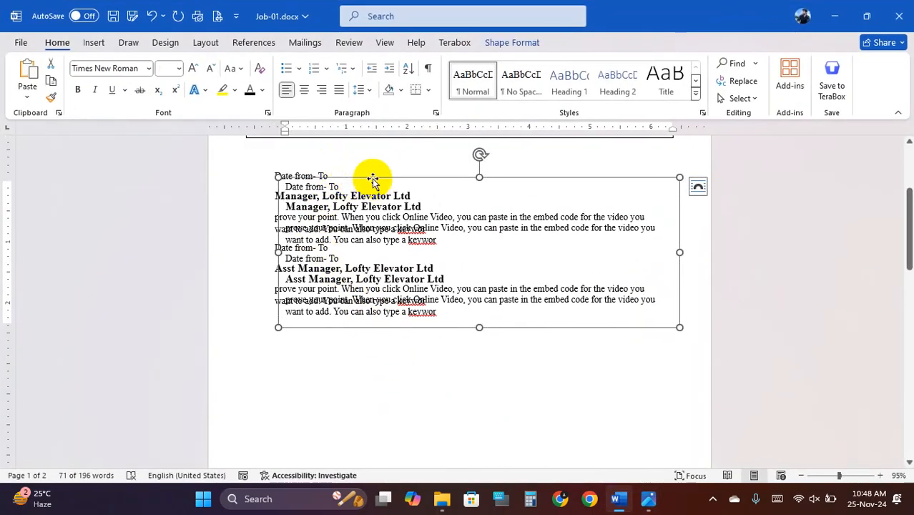
left_click_drag(372, 179, 364, 339)
scroll(336, 322, "down", 1)
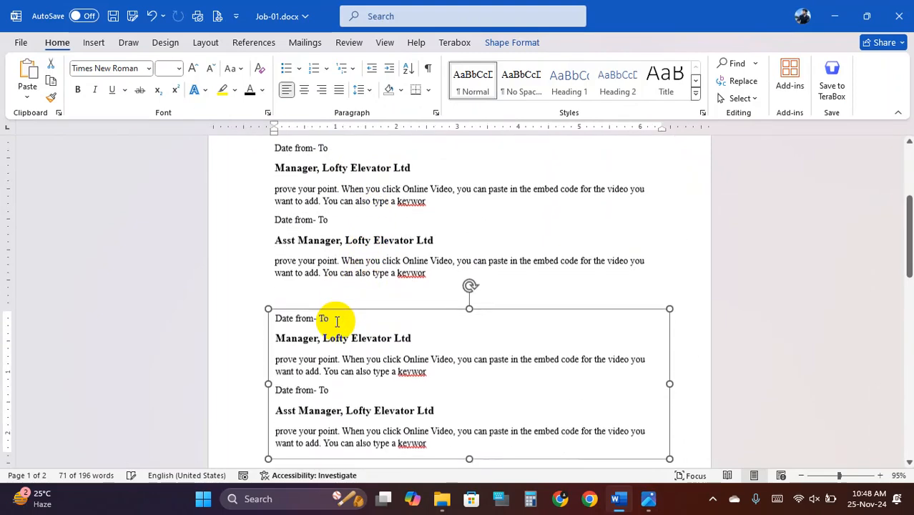
left_click(292, 289)
- Nudge the copied job text box slightly lower and switch to the Insert tab
scroll(295, 295, "up", 1)
left_click(317, 347)
left_click(322, 338)
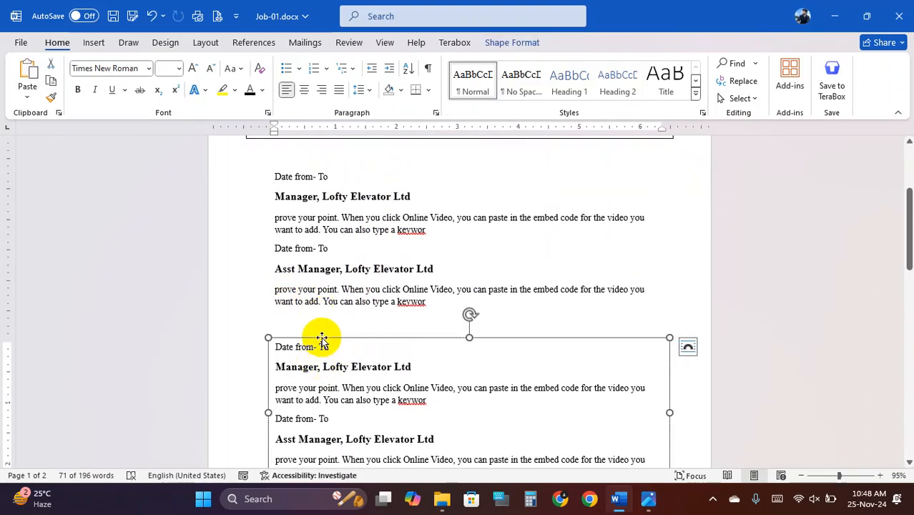
key("Down")
key("Down")
key("Down")
key("Down")
key("Down")
left_click(218, 276)
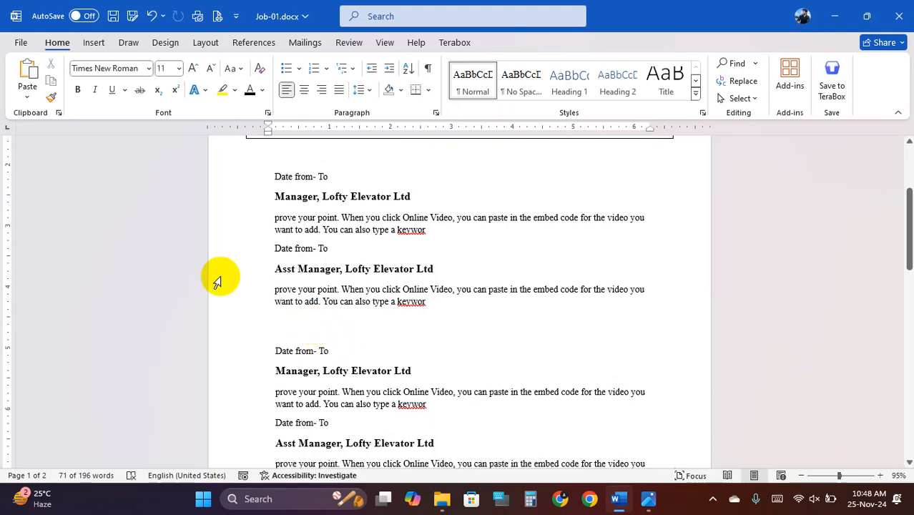
left_click(94, 43)
- Draw a text box above the second job block and type EDUCATION
left_click(187, 66)
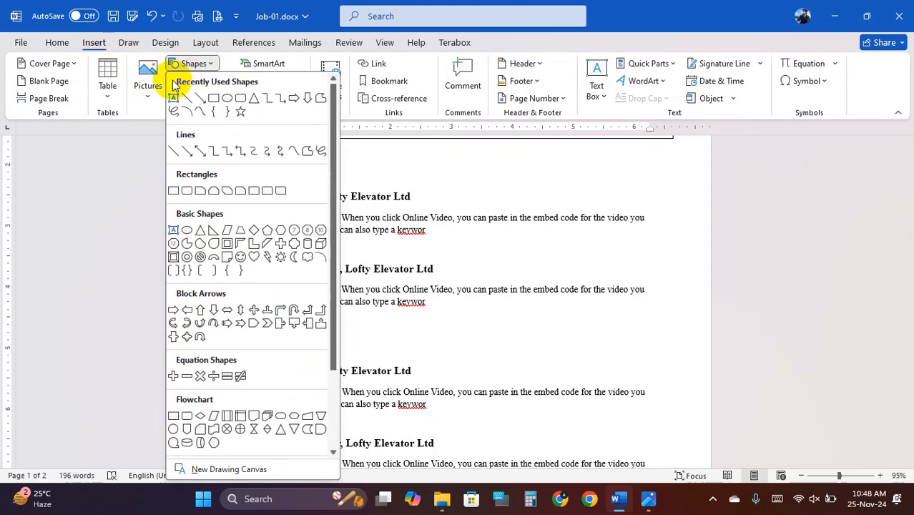
left_click(174, 98)
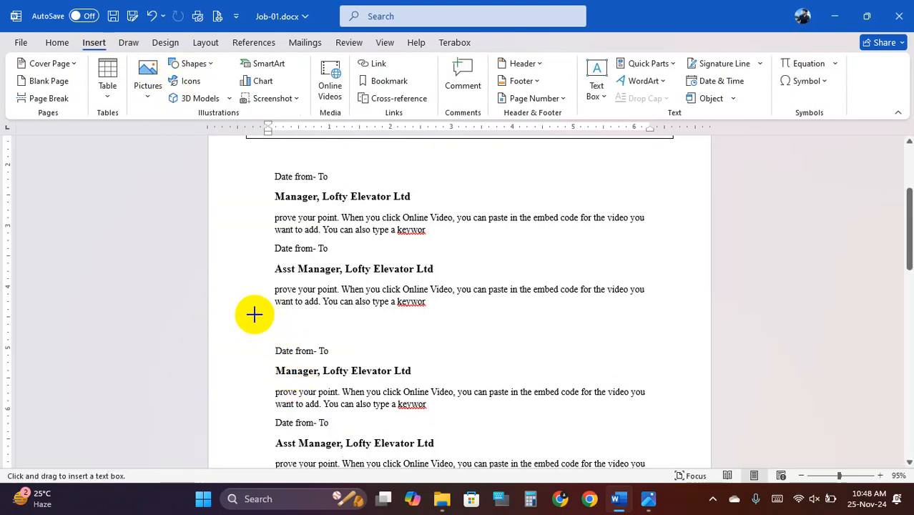
left_click_drag(253, 313, 373, 342)
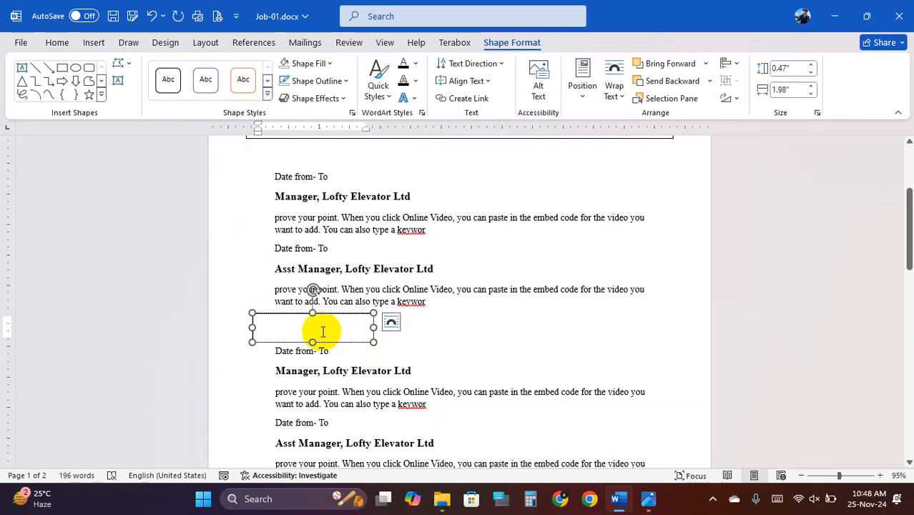
type("EDUCATION")
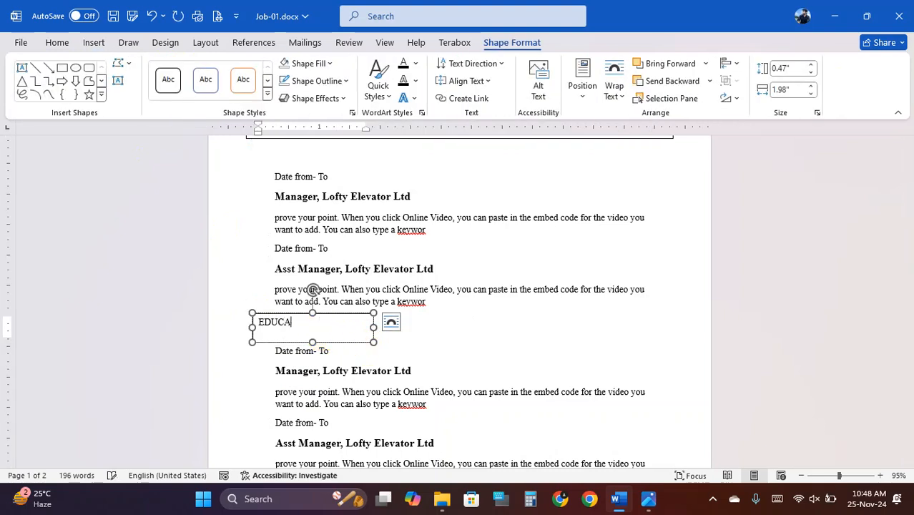
- Set the EDUCATION heading to font size 16
double_click(320, 330)
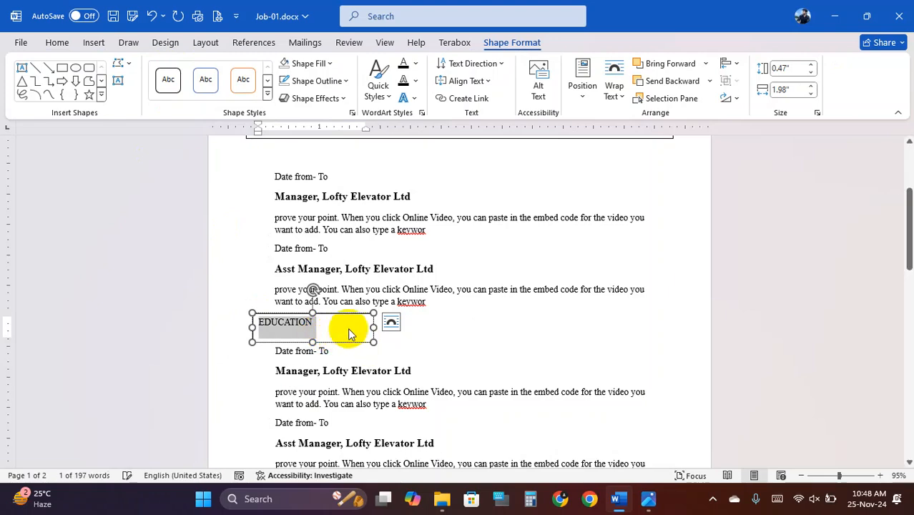
left_click(57, 43)
left_click(165, 68)
type("16")
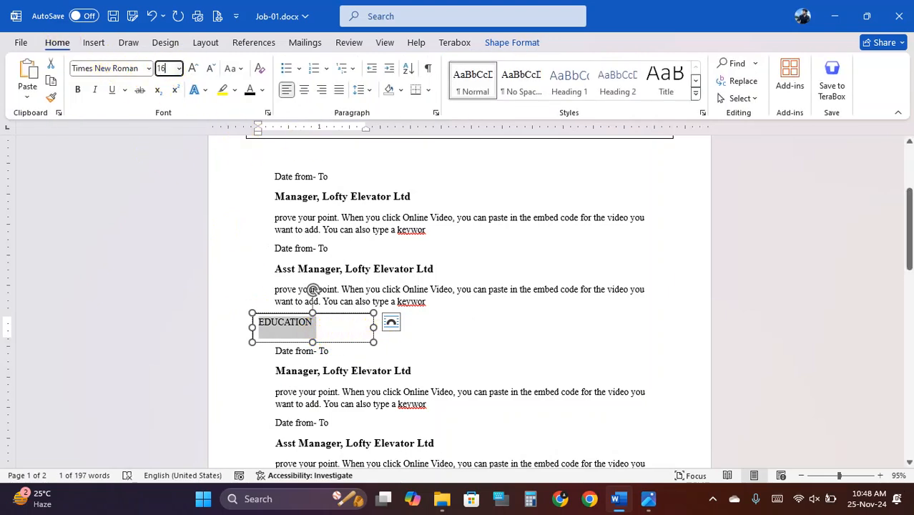
key("Return")
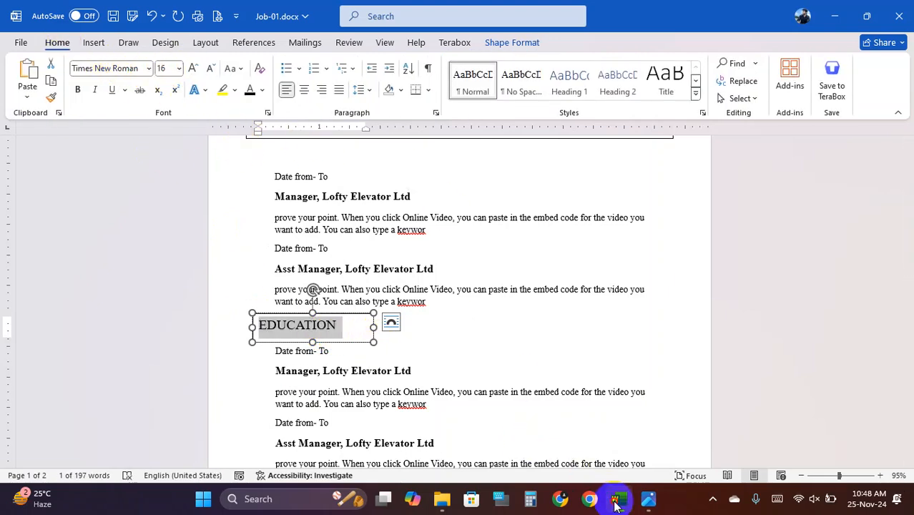
- Compare with the specification sheet and move the EDUCATION box slightly down
left_click(619, 501)
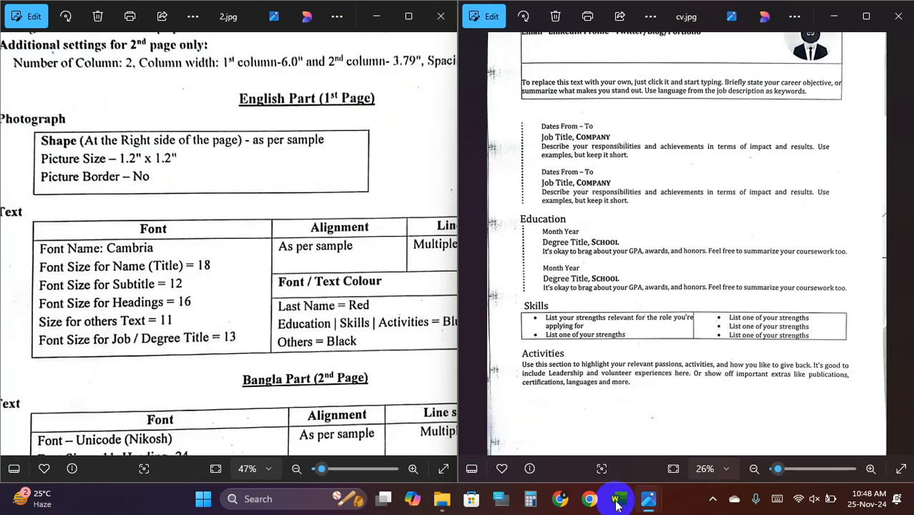
left_click(618, 500)
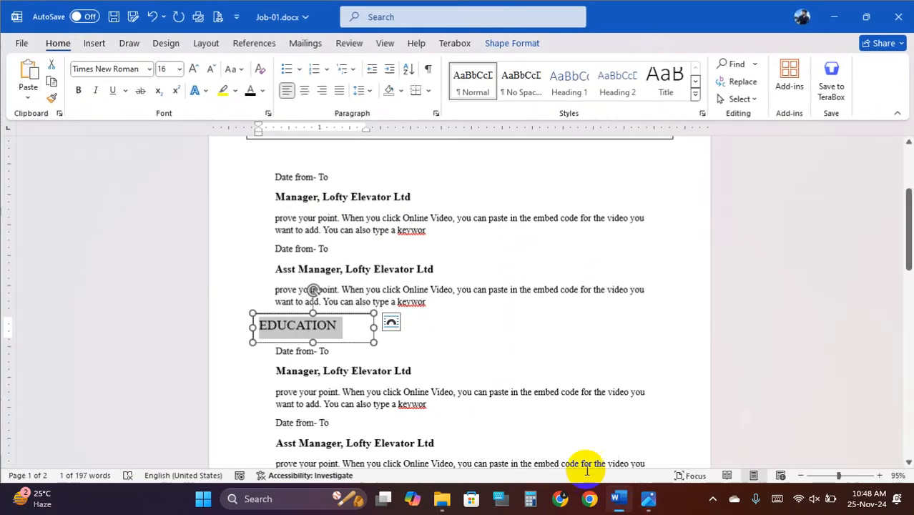
left_click(311, 334)
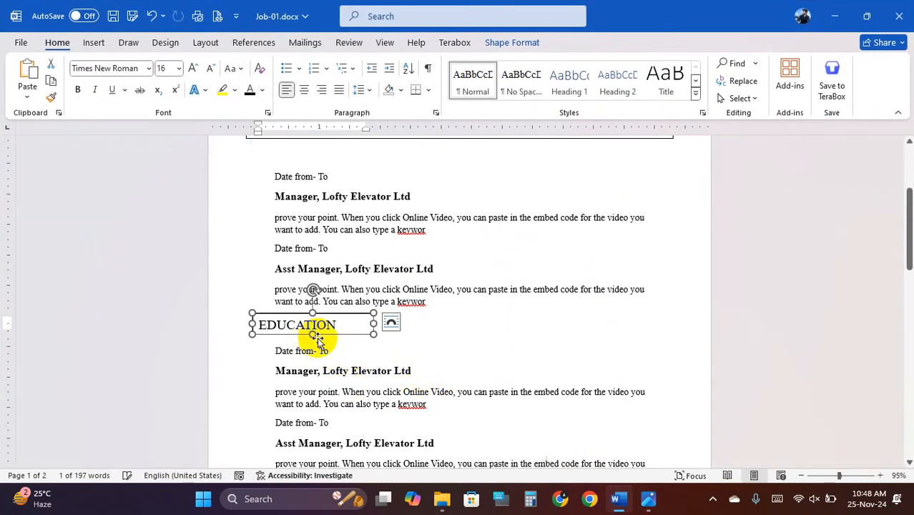
left_click_drag(299, 320, 311, 329)
left_click(618, 501)
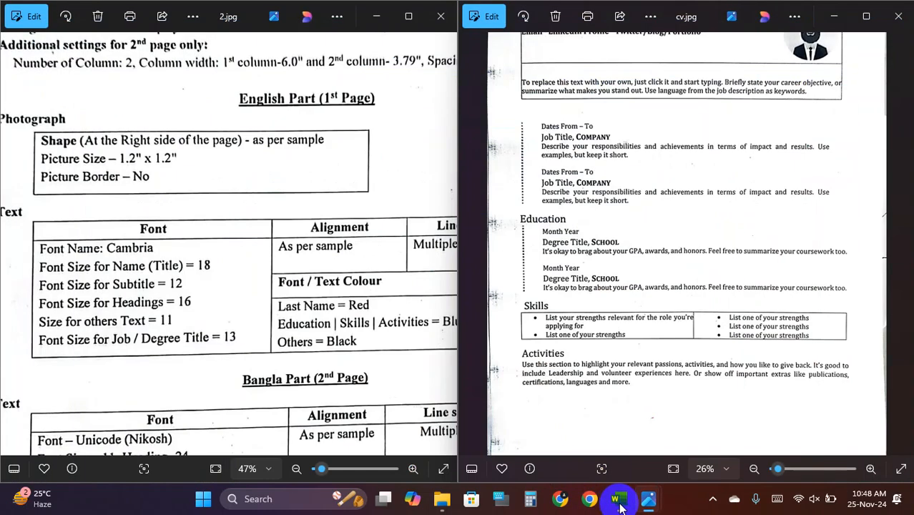
left_click(618, 500)
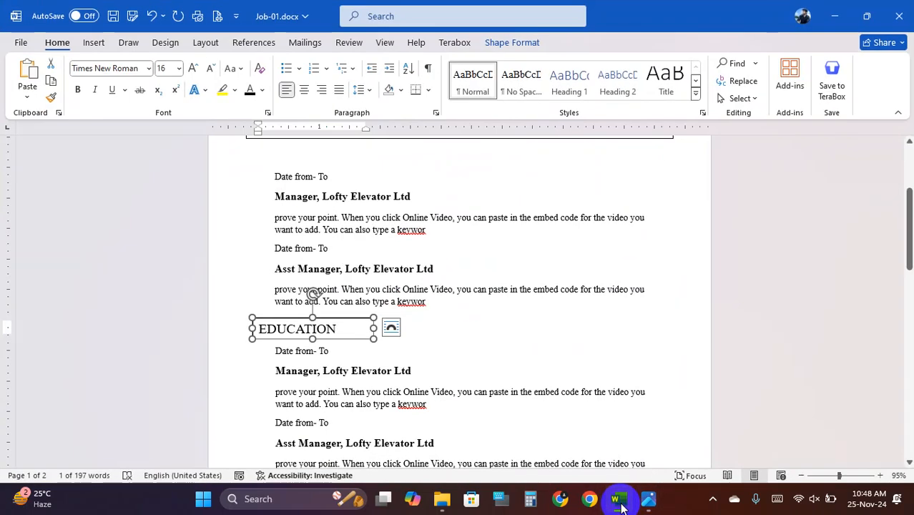
- Give the EDUCATION text box No Outline and No Fill
left_click(514, 42)
left_click(343, 81)
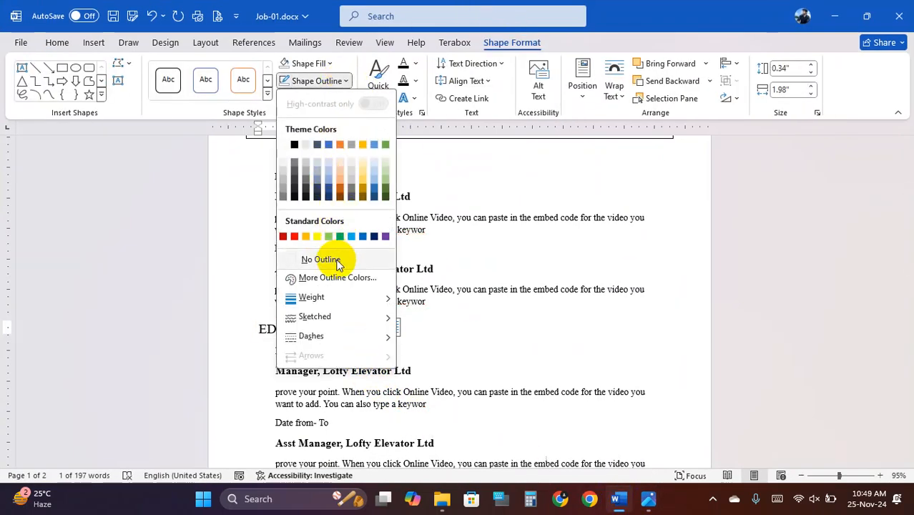
left_click(337, 262)
left_click(307, 63)
left_click(313, 239)
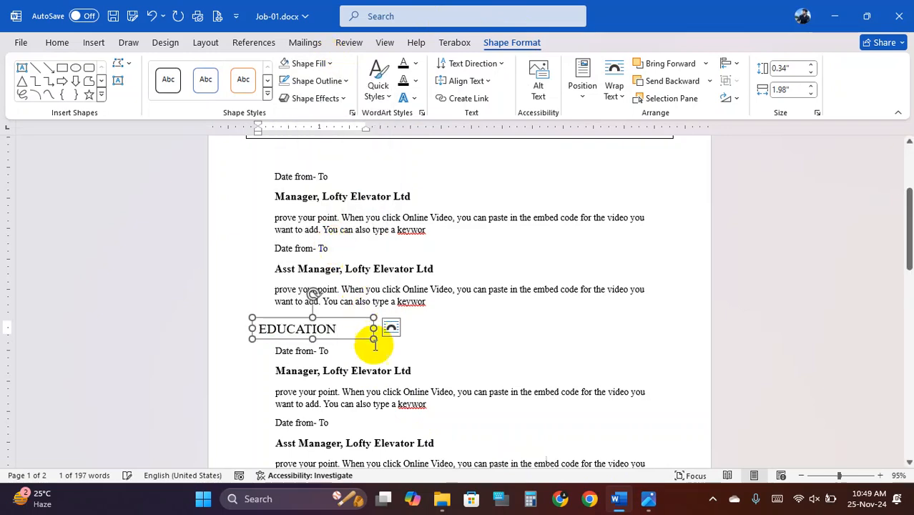
- Select the first copied job heading, Manager, and check it against the sample CV
left_click(365, 410)
scroll(371, 390, "down", 2)
scroll(378, 361, "down", 2)
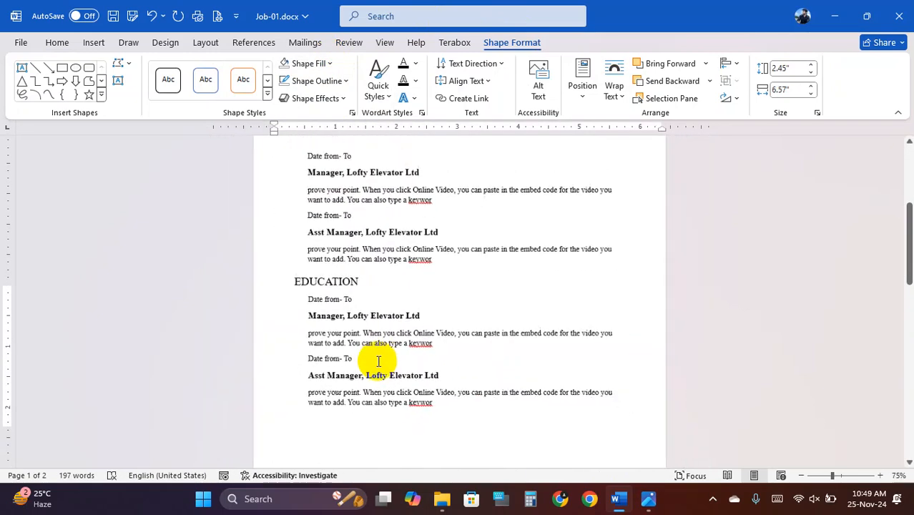
left_click(340, 317)
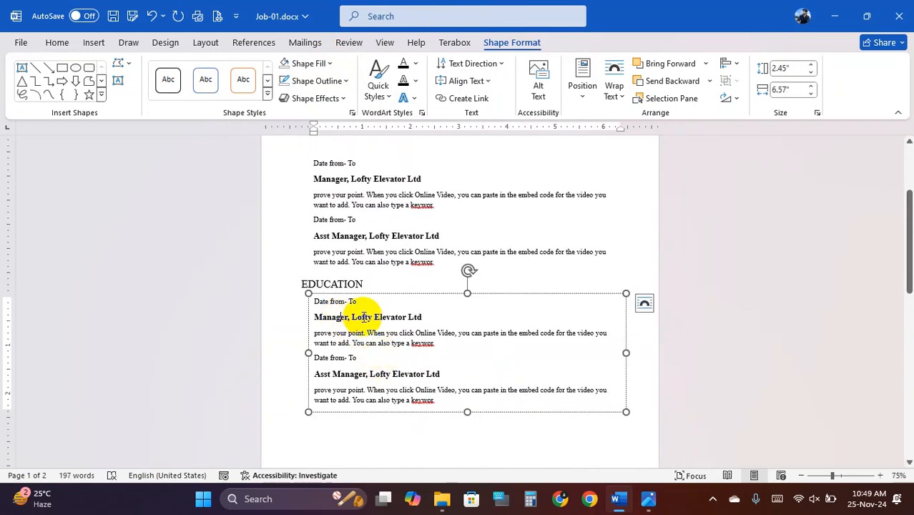
left_click_drag(323, 320, 441, 333)
left_click(352, 358)
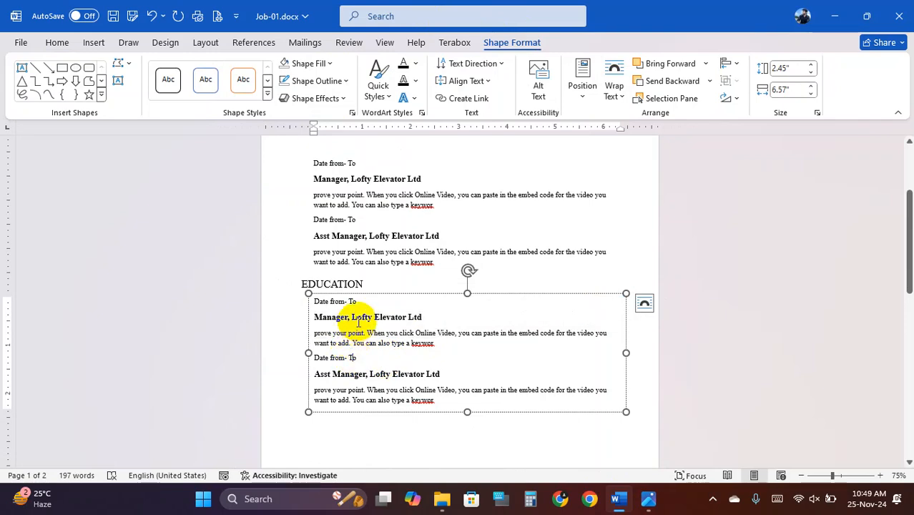
left_click(617, 503)
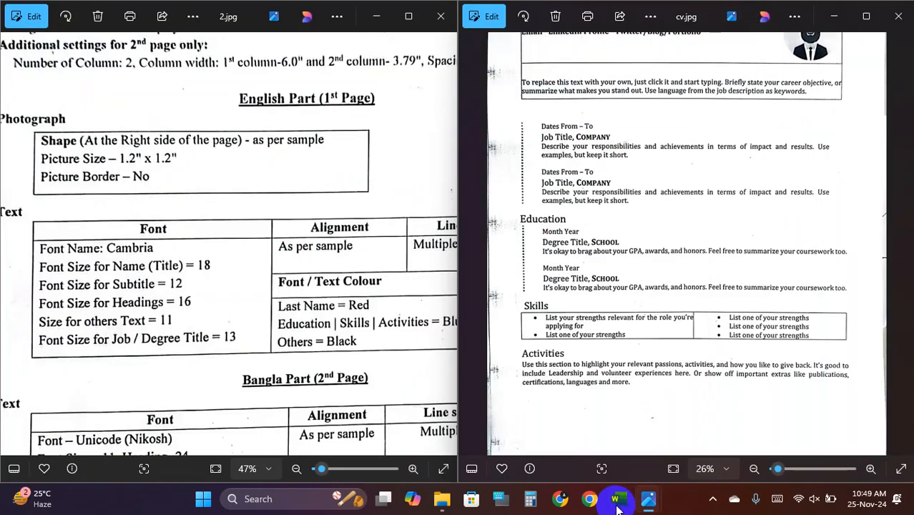
left_click(617, 505)
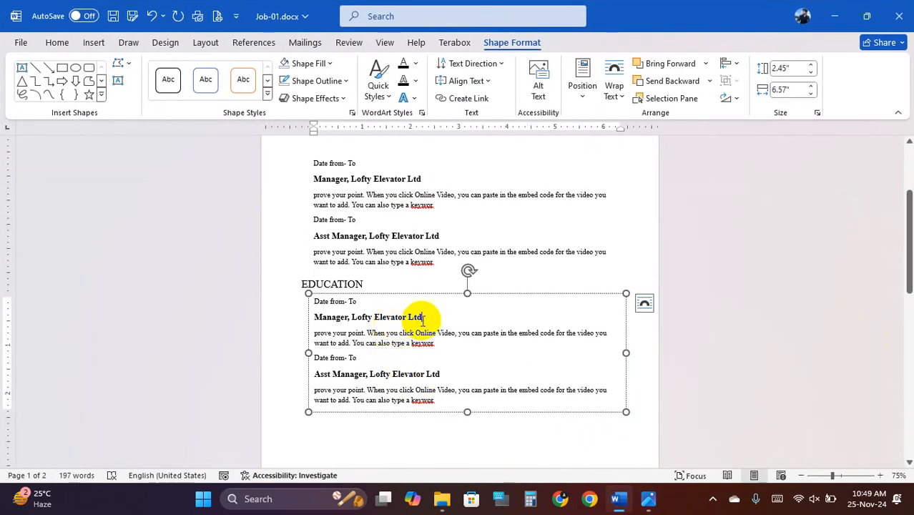
- Retitle the first copied heading to M.B.A, Savar Gov't College
left_click_drag(415, 317, 315, 317)
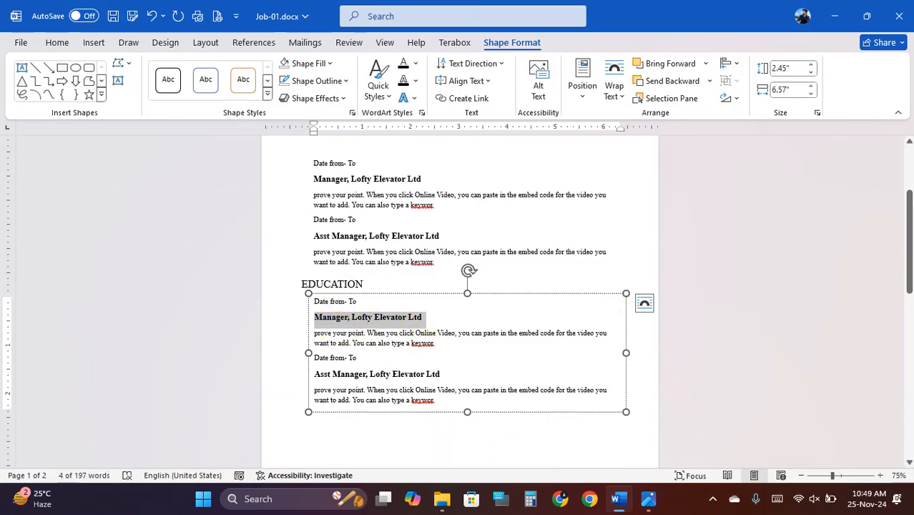
type("mb")
key("BackSpace")
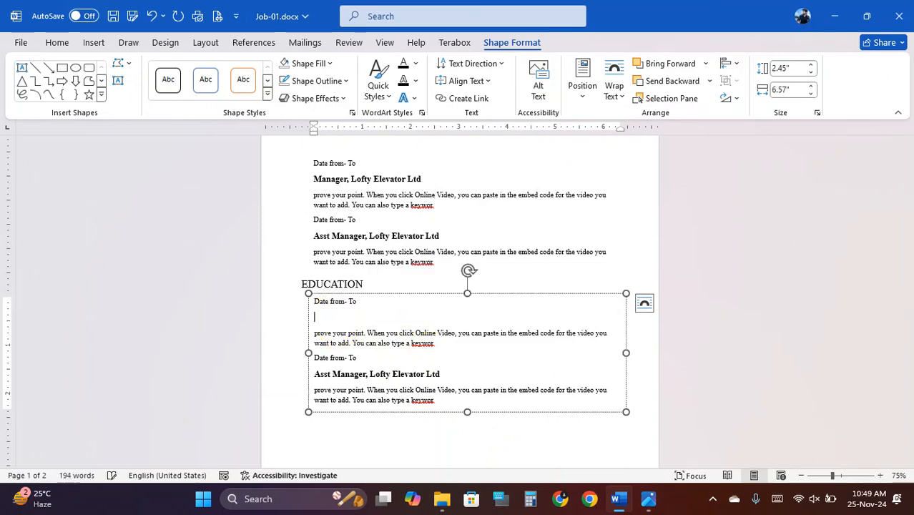
left_click(340, 332)
type(".")
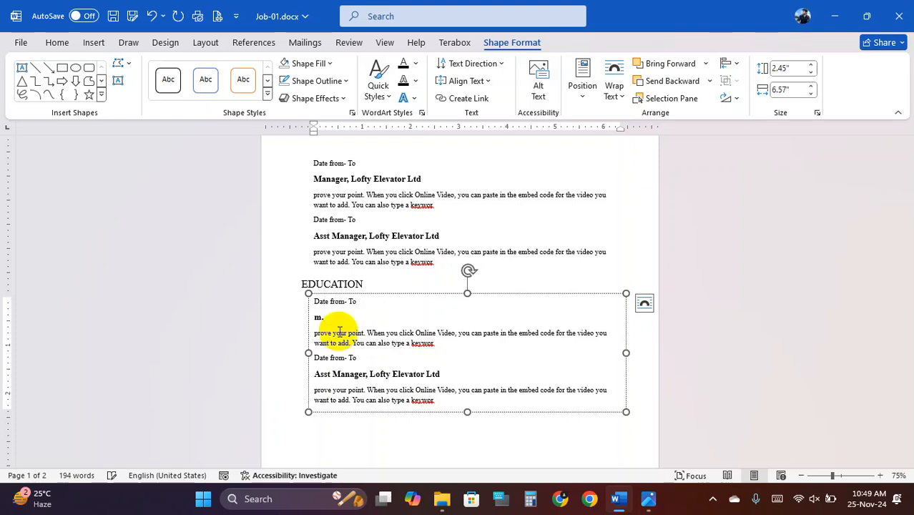
key("BackSpace")
key("BackSpace")
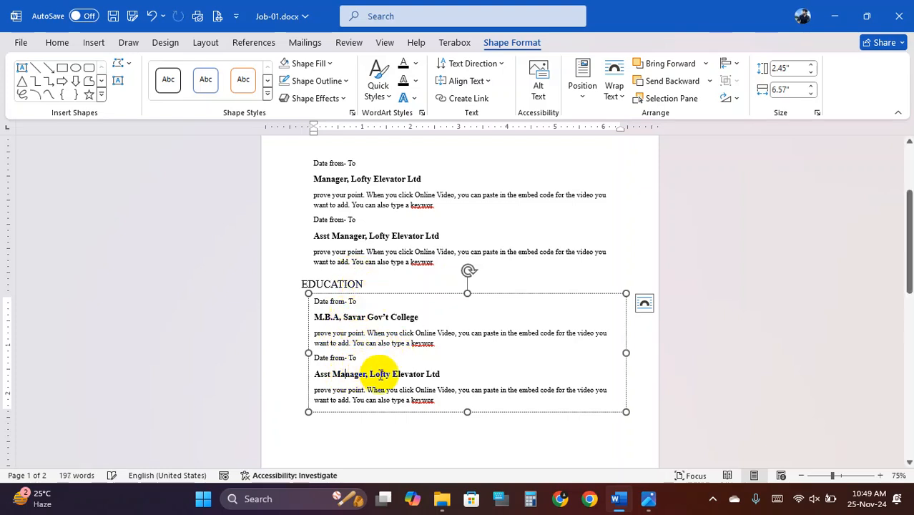
- Retitle the second copied heading to B.B.A, National Univercity
left_click_drag(440, 374, 323, 381)
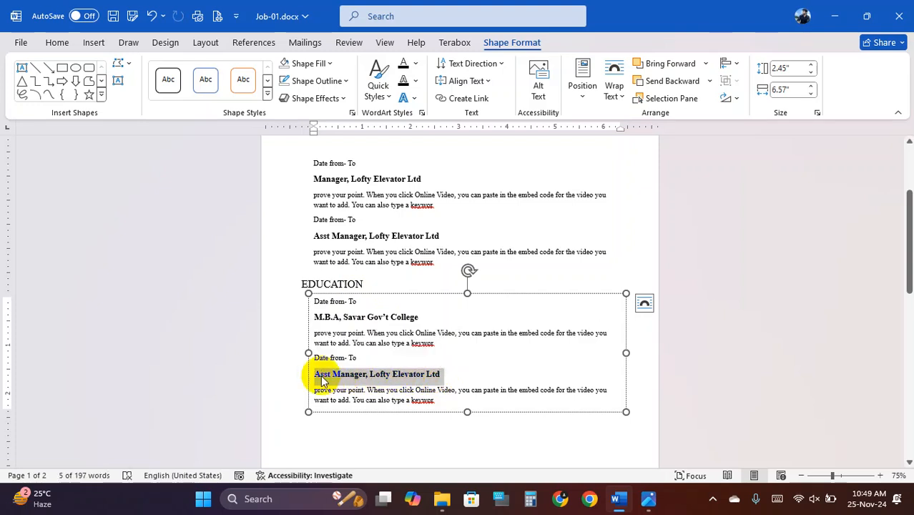
type("B")
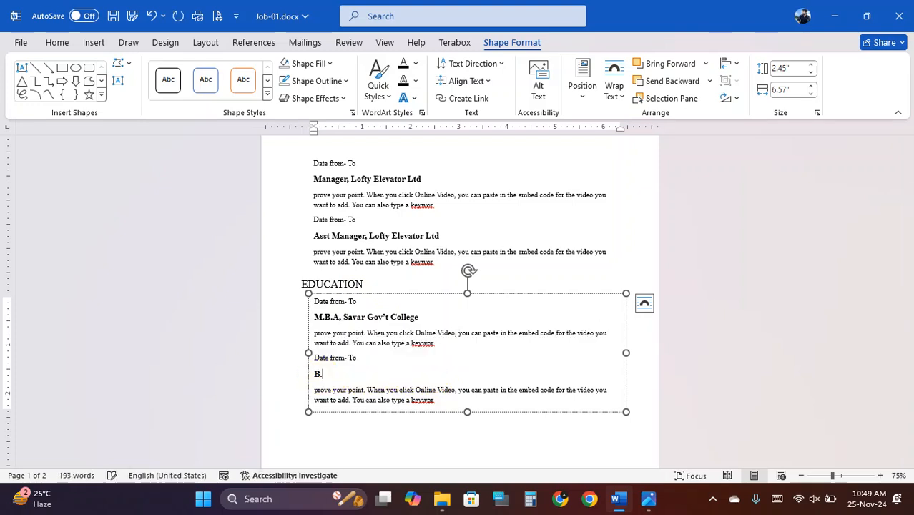
type(".B.A, National Univercity")
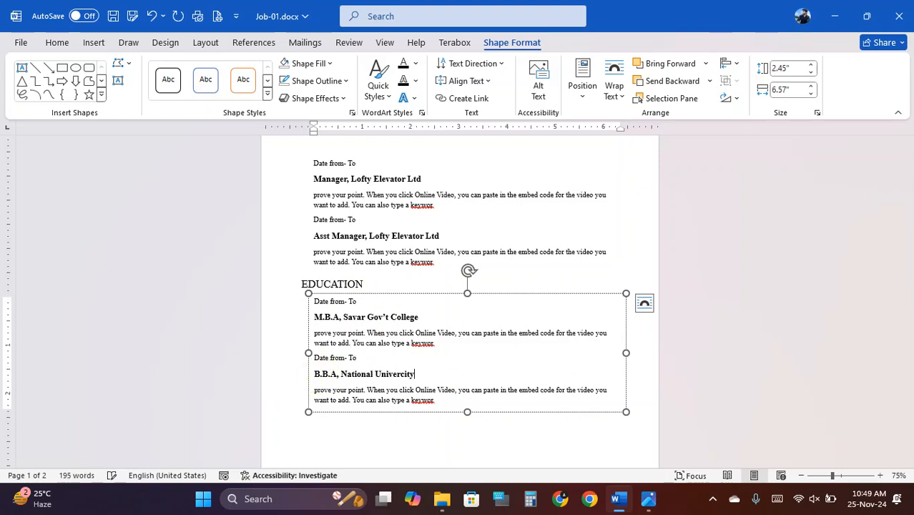
scroll(397, 311, "down", 3)
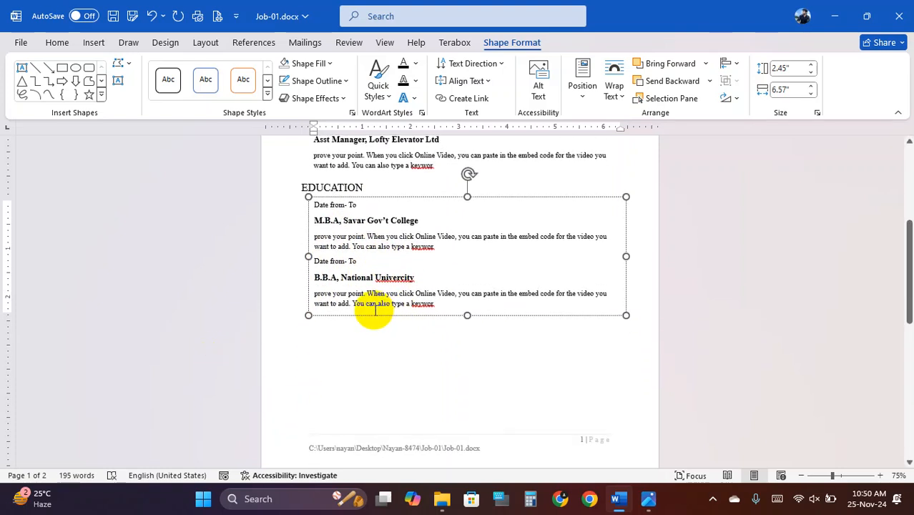
scroll(390, 322, "down", 2)
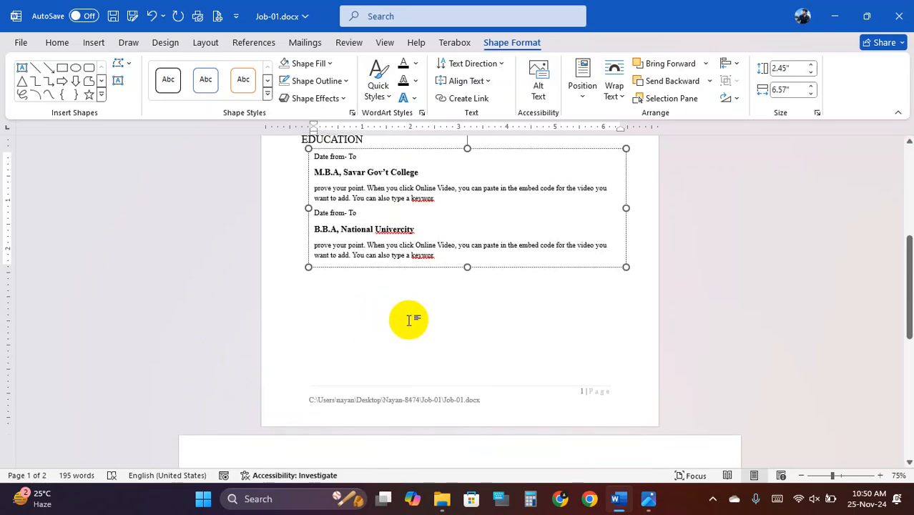
- Compare with the specification images, then return to the EDUCATION heading box
left_click(644, 500)
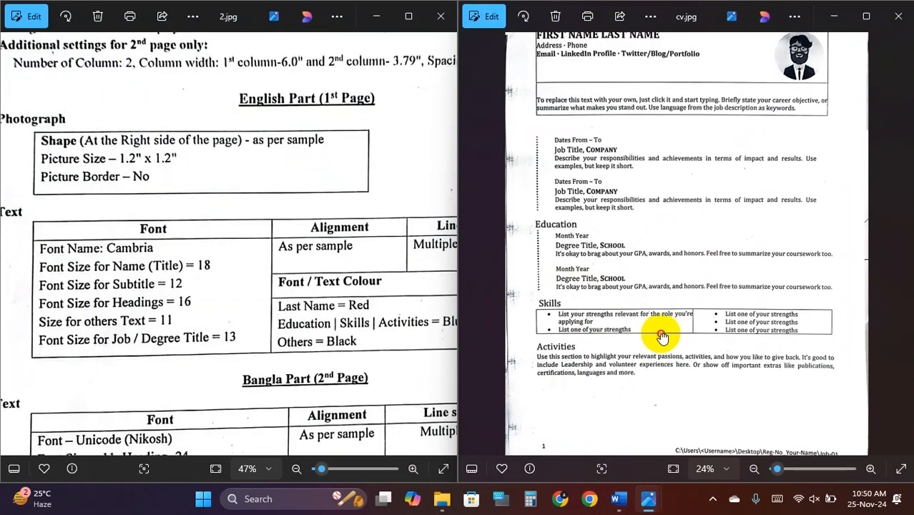
scroll(580, 272, "up", 2)
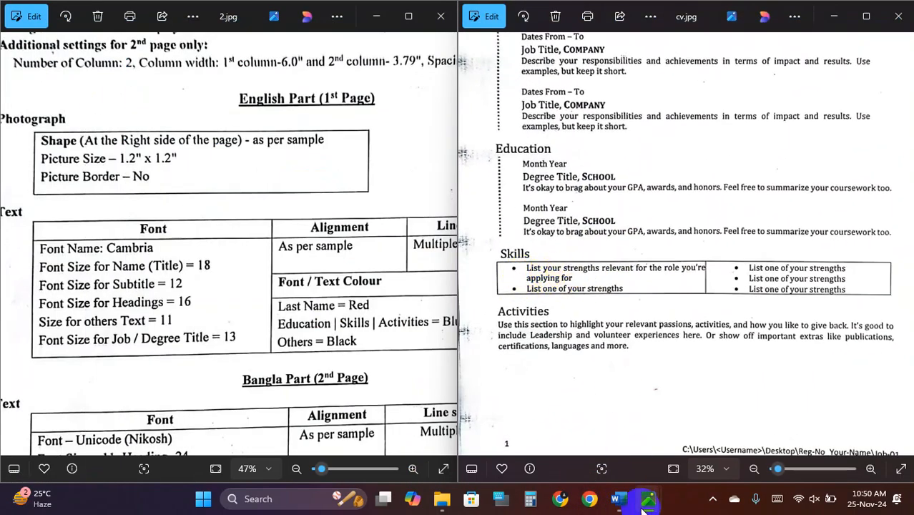
left_click(617, 498)
scroll(327, 297, "up", 2)
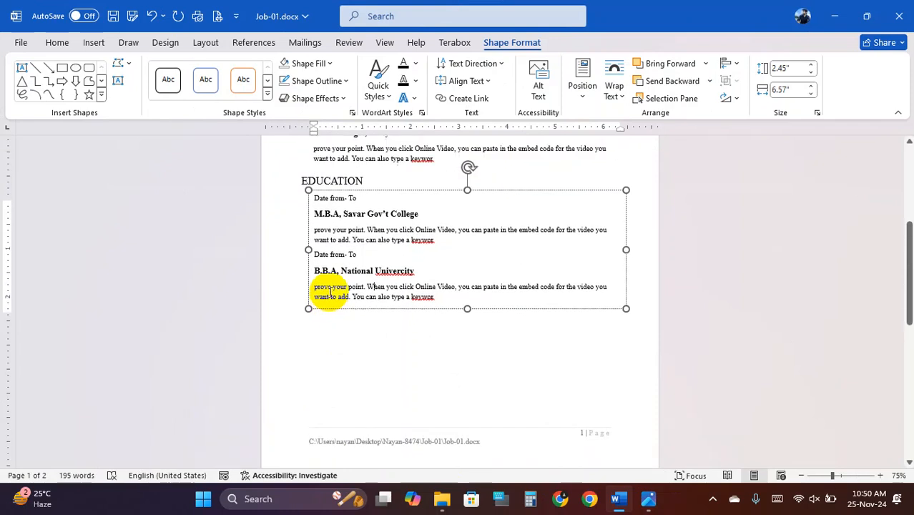
left_click(328, 187)
- Copy the EDUCATION heading box below the education entries, retitle it SKILL, and view the sample CV
left_click(332, 177)
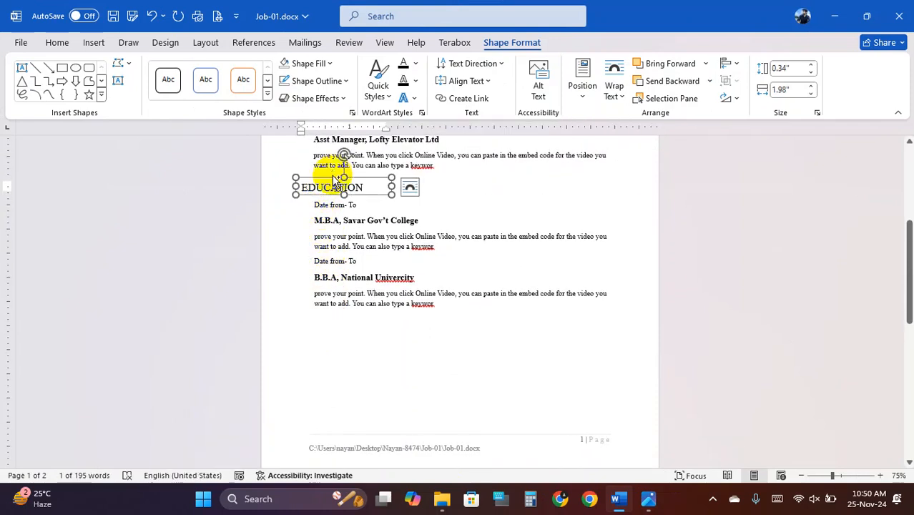
left_click_drag(334, 179, 337, 312)
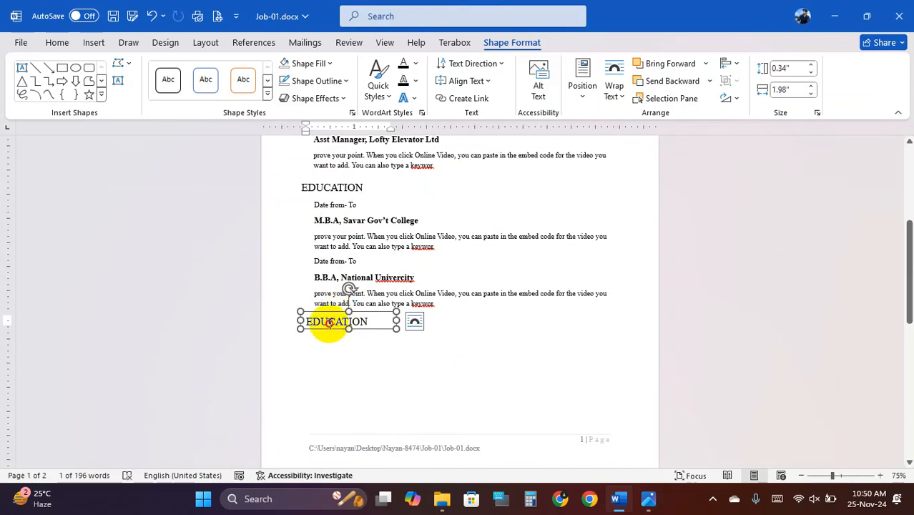
left_click(329, 323)
double_click(340, 326)
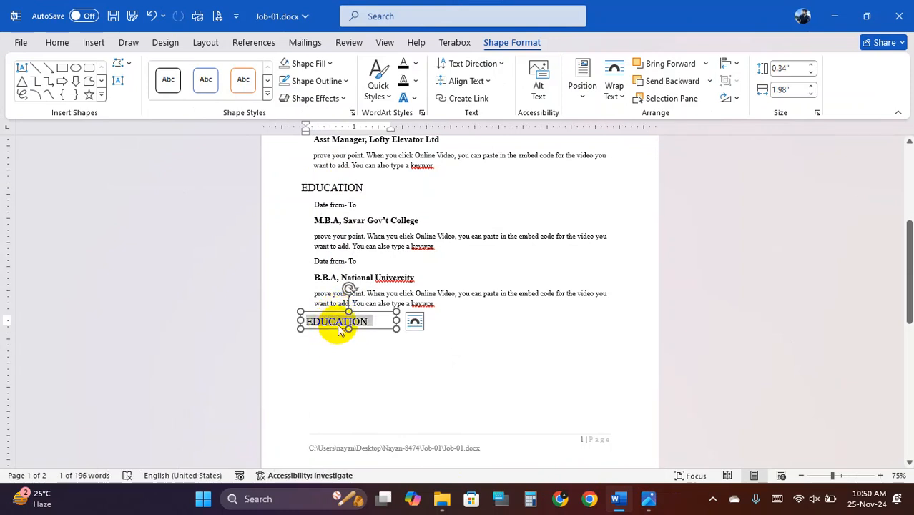
type("SKI")
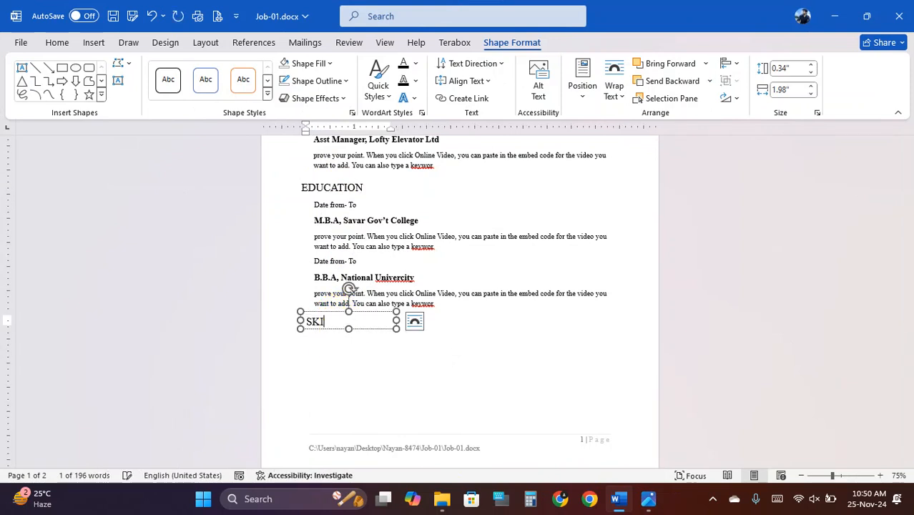
type("LL")
left_click(358, 349)
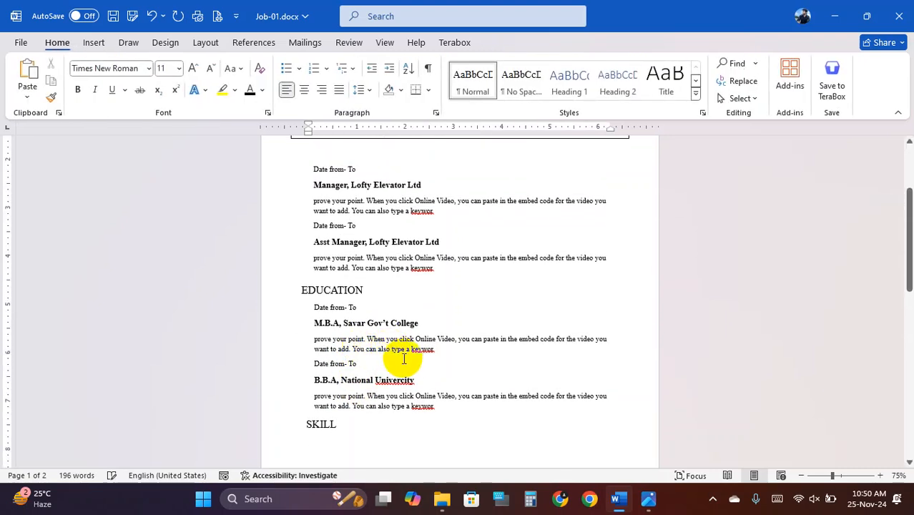
scroll(403, 343, "down", 1)
left_click(620, 501)
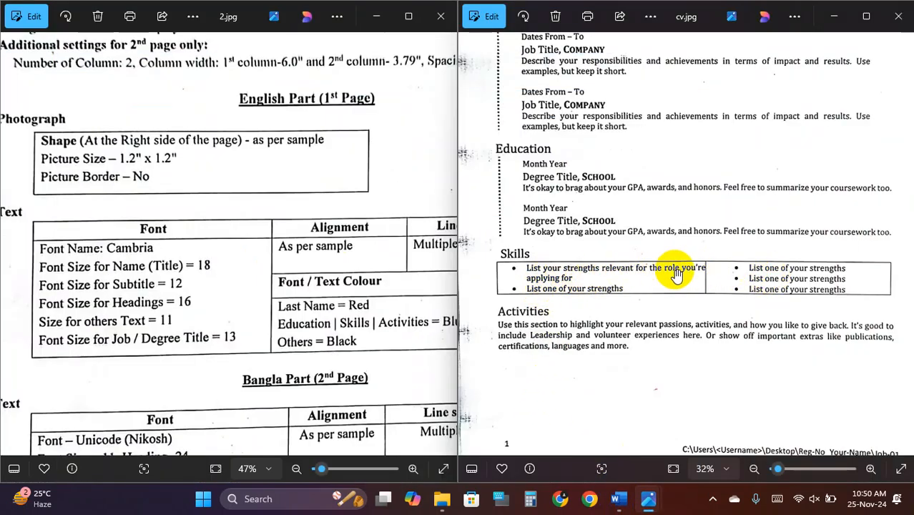
- Insert a 2x1 table just below the SKILL heading
left_click(620, 501)
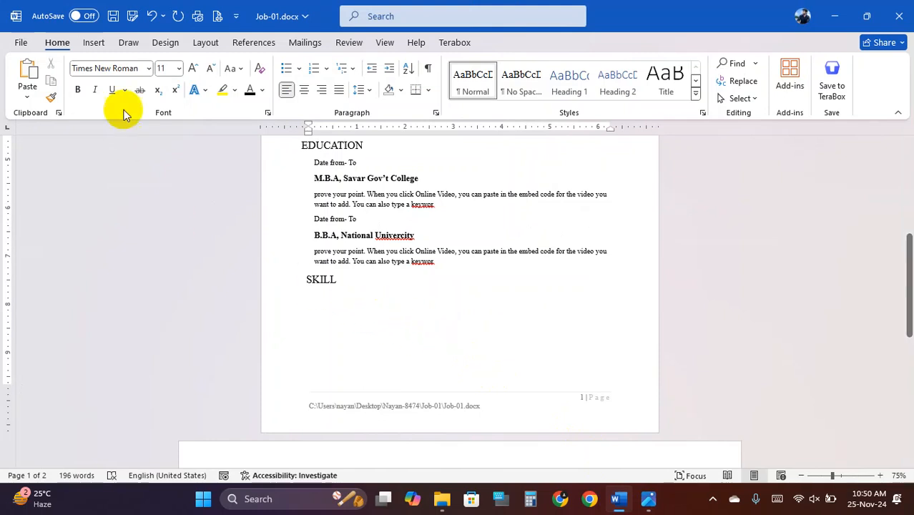
left_click(93, 43)
left_click(110, 95)
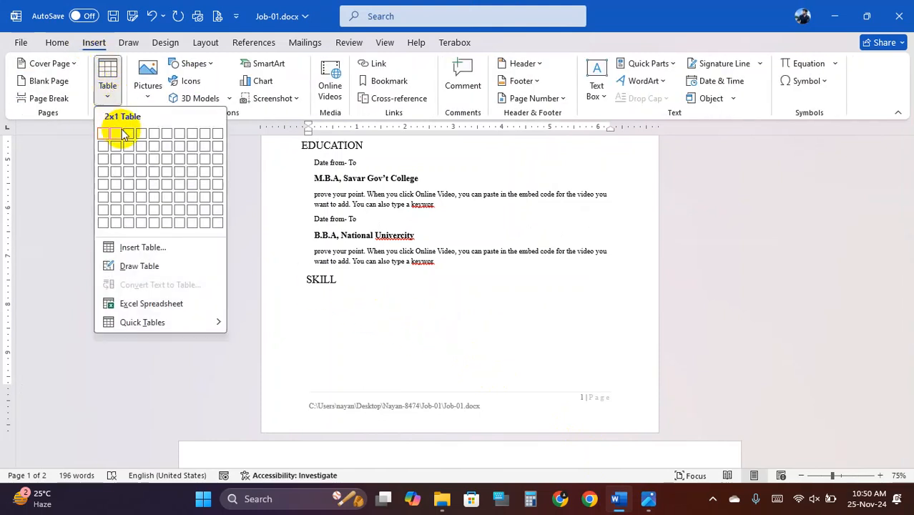
left_click(343, 199)
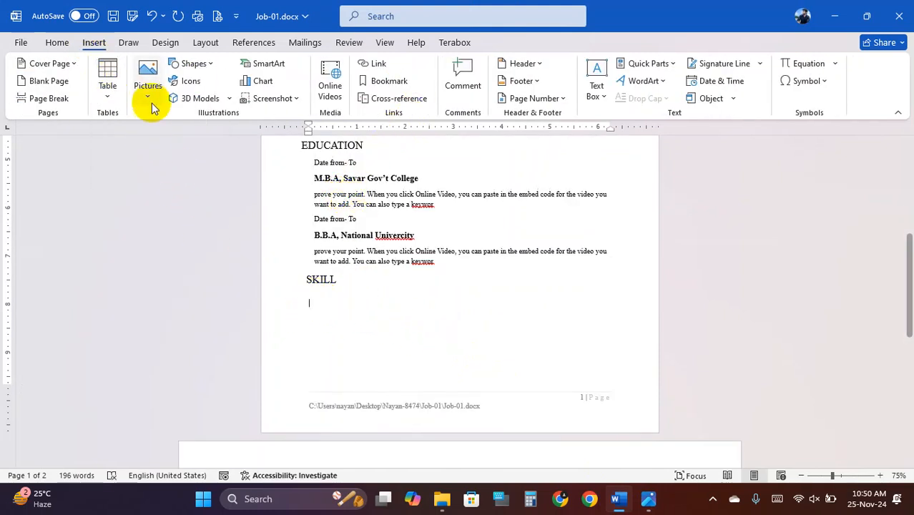
left_click(108, 94)
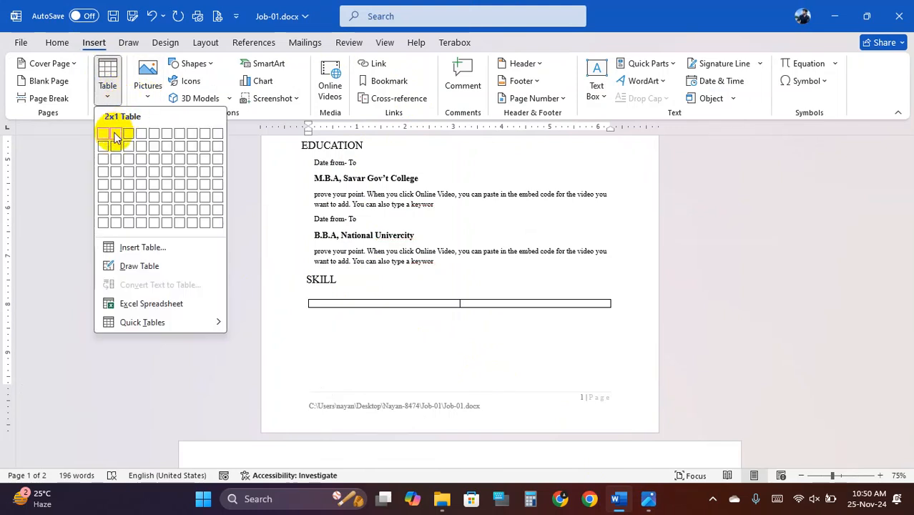
left_click(115, 138)
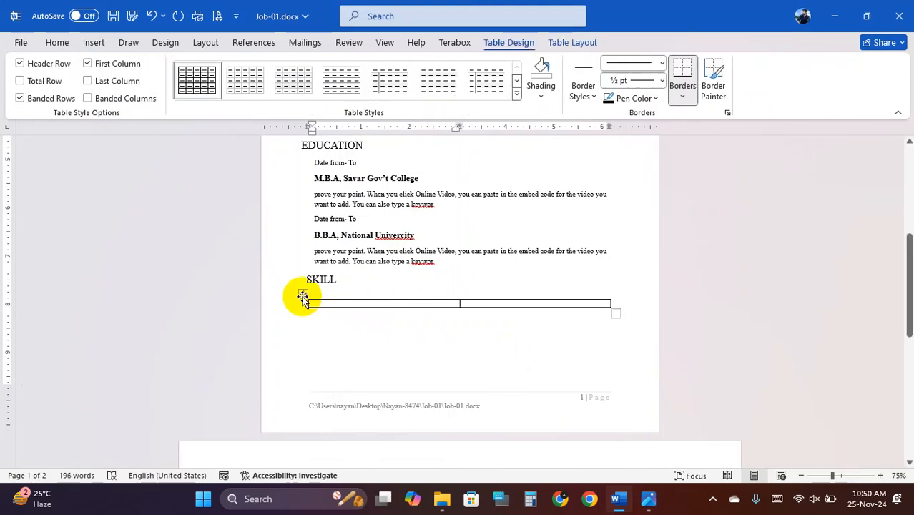
- Move the table up under SKILL, enlarge its row, and compare with the sample Skills table
mouse_move(301, 284)
left_mouse_down()
mouse_move(301, 262)
mouse_move(300, 280)
left_mouse_up()
left_click_drag(618, 306, 627, 331)
left_click(620, 500)
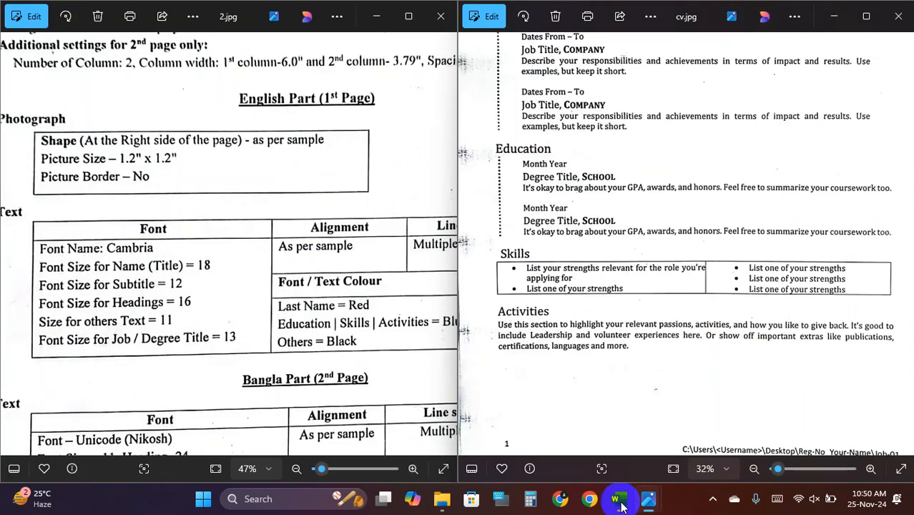
left_click(620, 499)
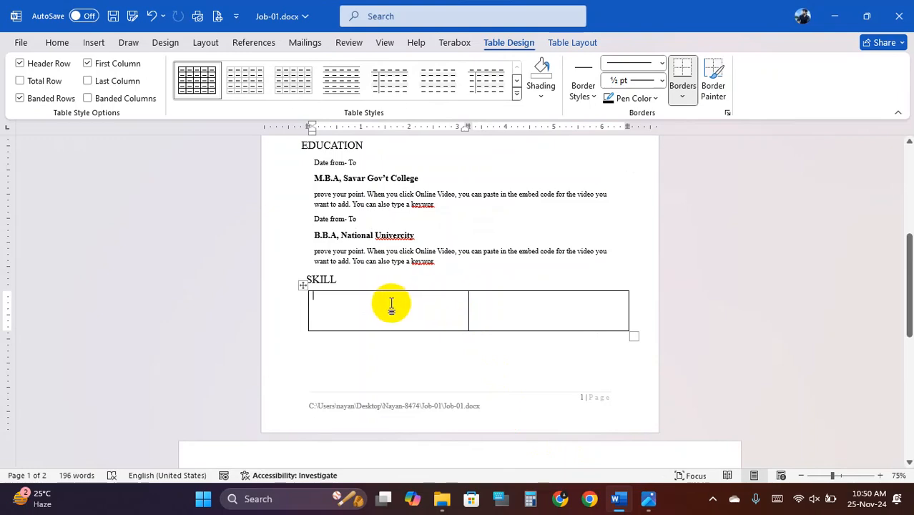
left_click(620, 501)
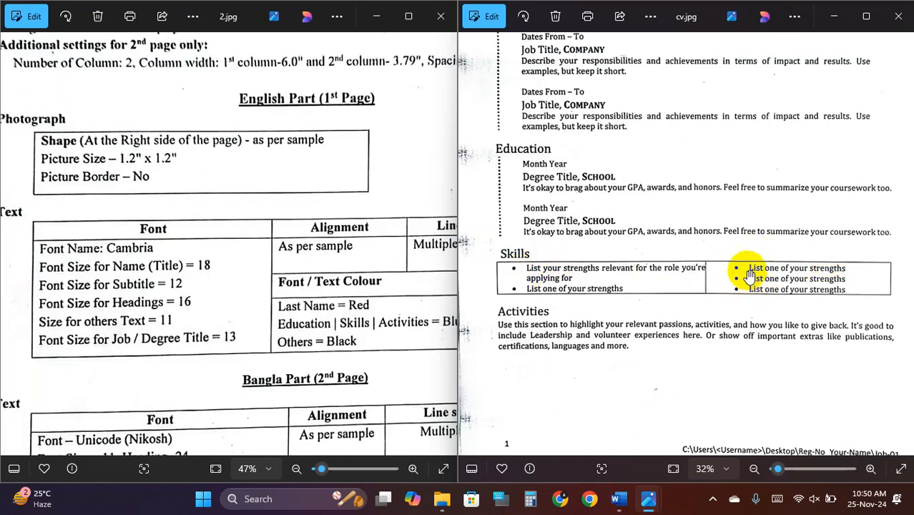
- Type 'List of your strengths' in the left table cell
left_click(619, 499)
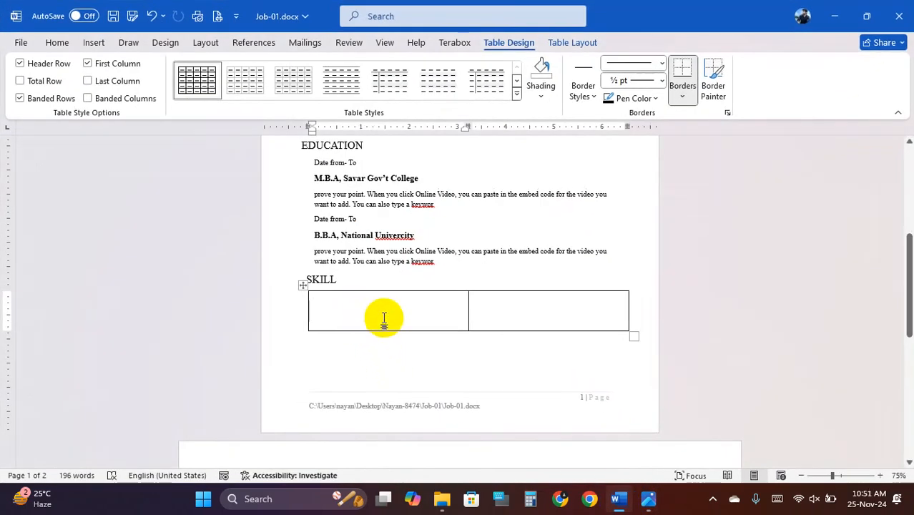
type("List of your str")
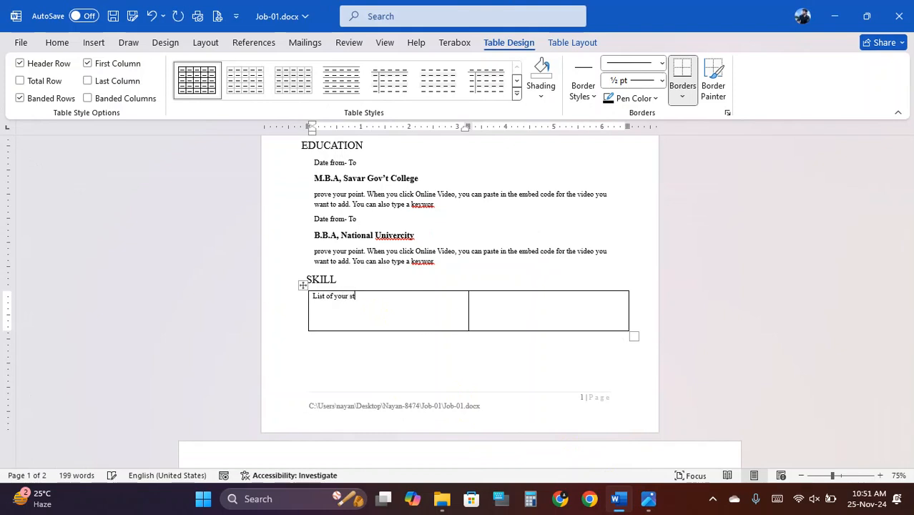
left_click(619, 499)
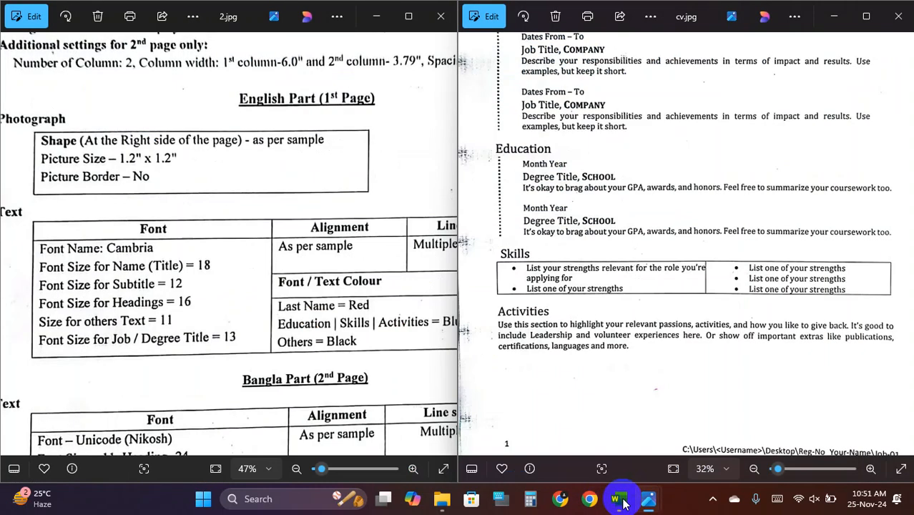
left_click(620, 501)
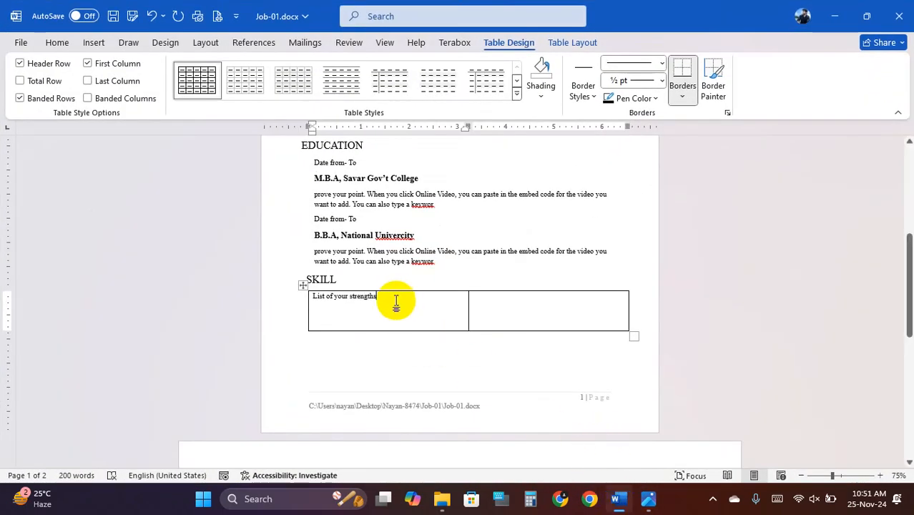
- Repeat the strengths line for two lines in the left cell and three in the right
key("ctrl+a")
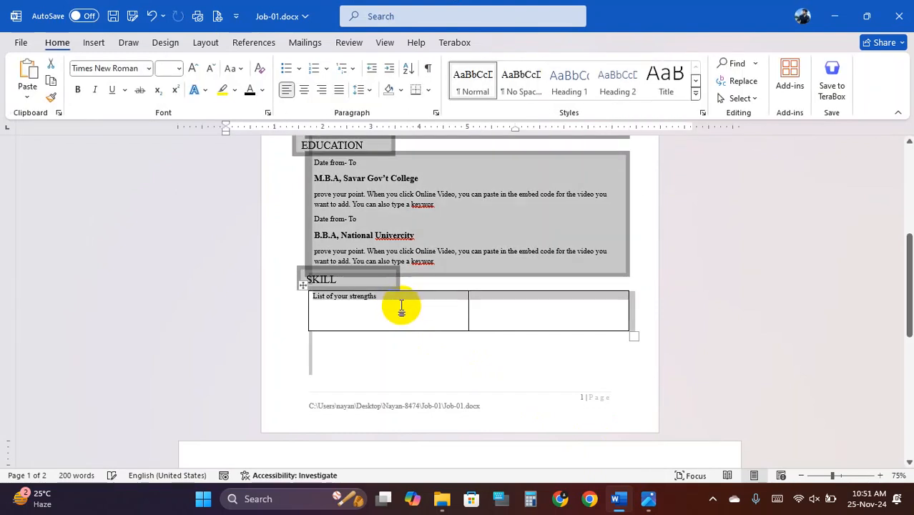
left_click(401, 309)
mouse_move(377, 297)
left_mouse_down()
mouse_move(329, 296)
mouse_move(326, 307)
mouse_move(374, 308)
left_mouse_up()
key("ctrl+c")
left_click(379, 308)
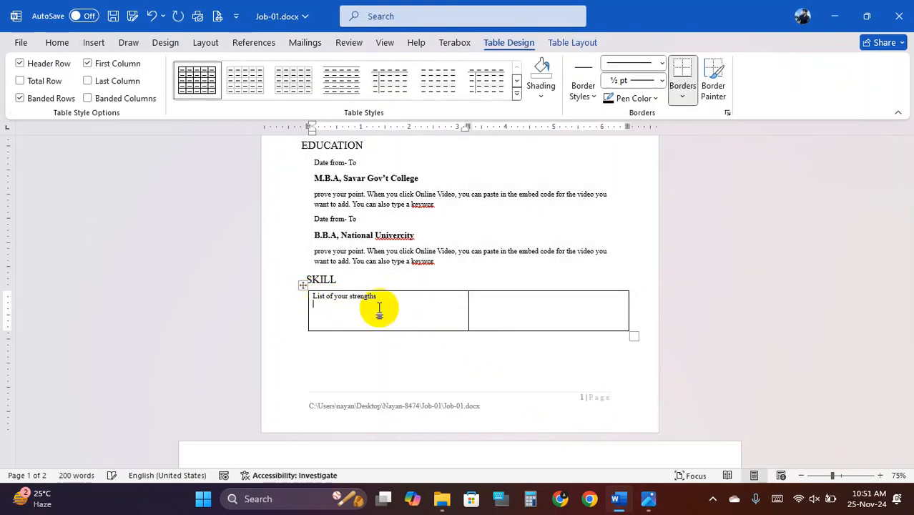
left_click(495, 322)
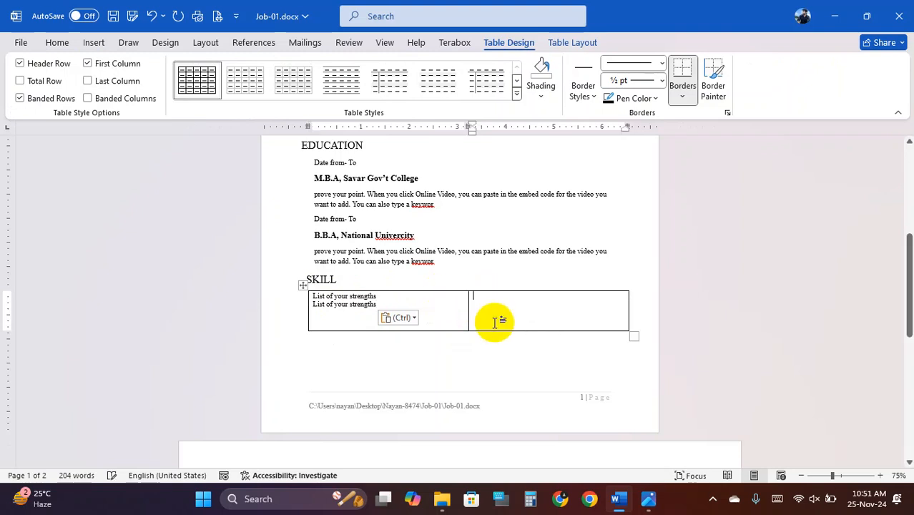
key("Return")
key("ctrl+v")
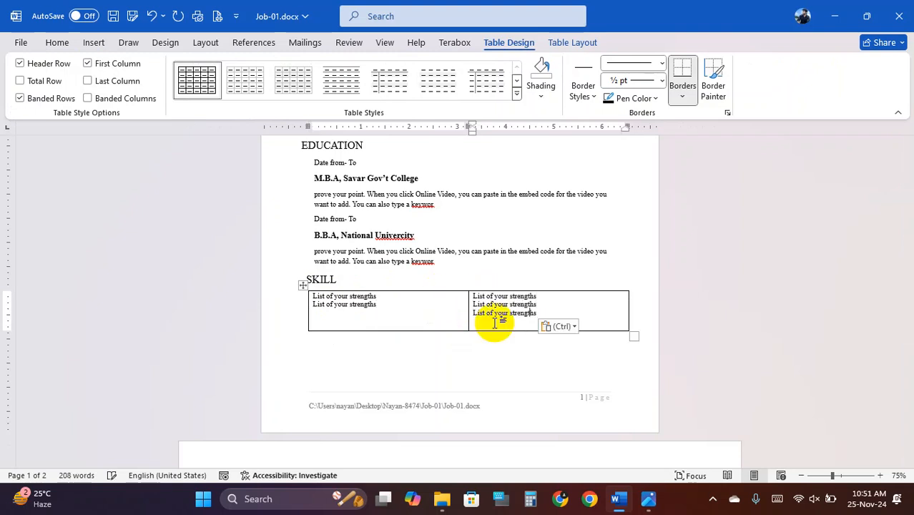
left_click_drag(311, 294, 330, 305)
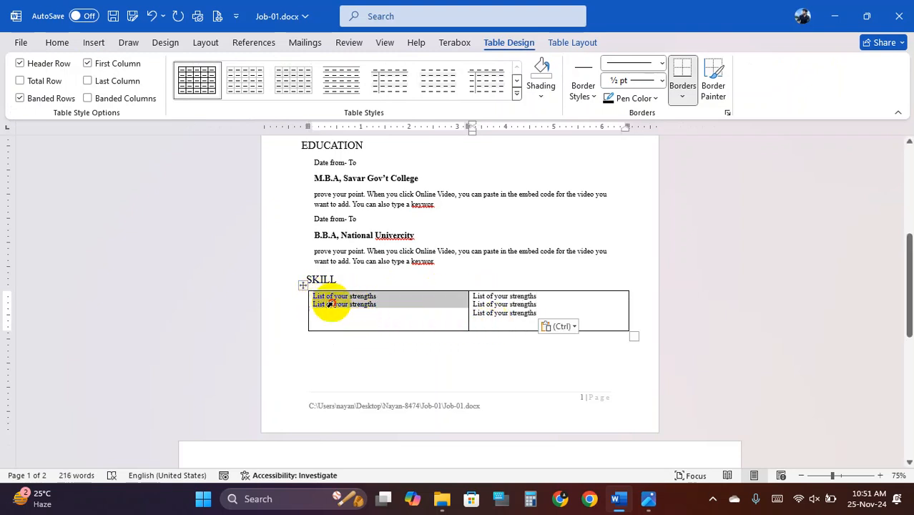
- Apply filled-circle bullets to the strengths lines in both table cells
left_click(57, 42)
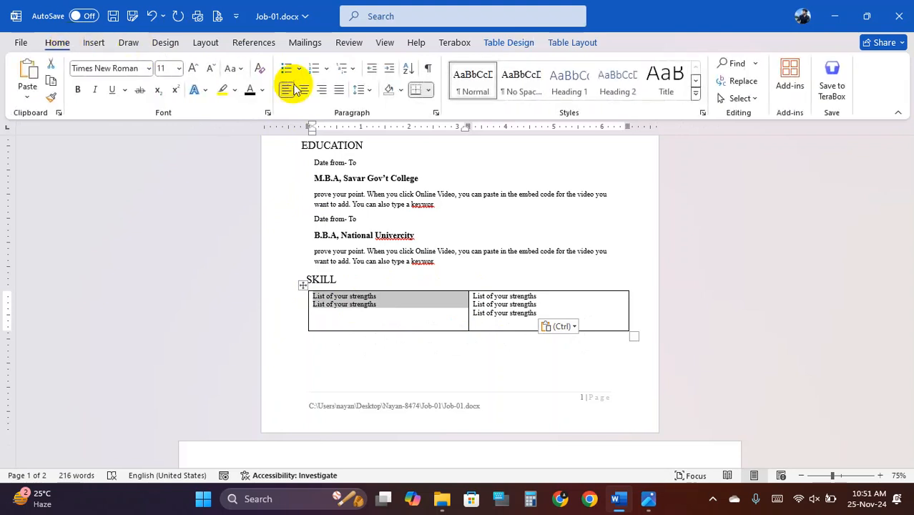
left_click(298, 68)
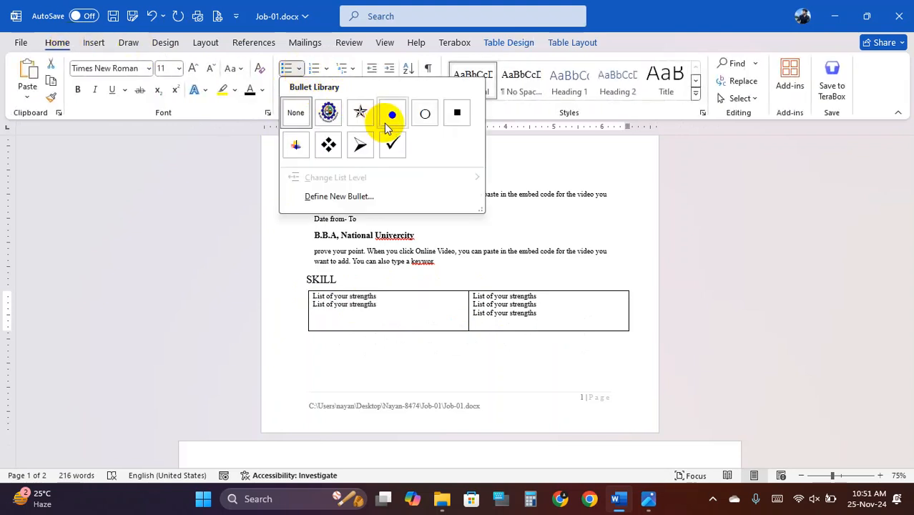
left_click(390, 113)
left_click_drag(555, 315, 494, 297)
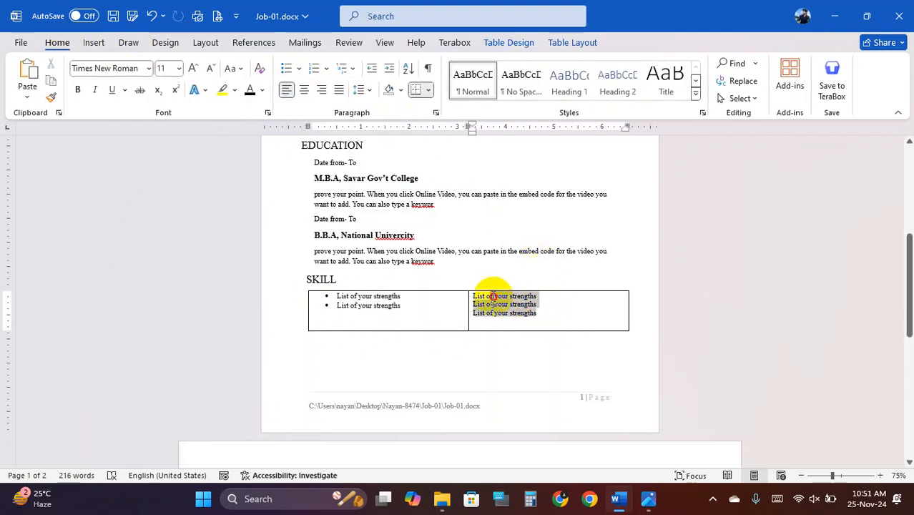
left_click(298, 68)
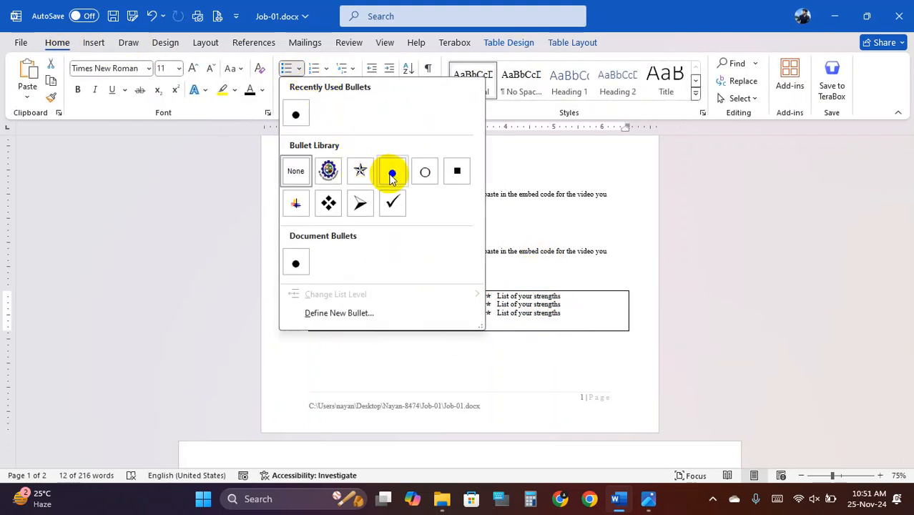
left_click(390, 172)
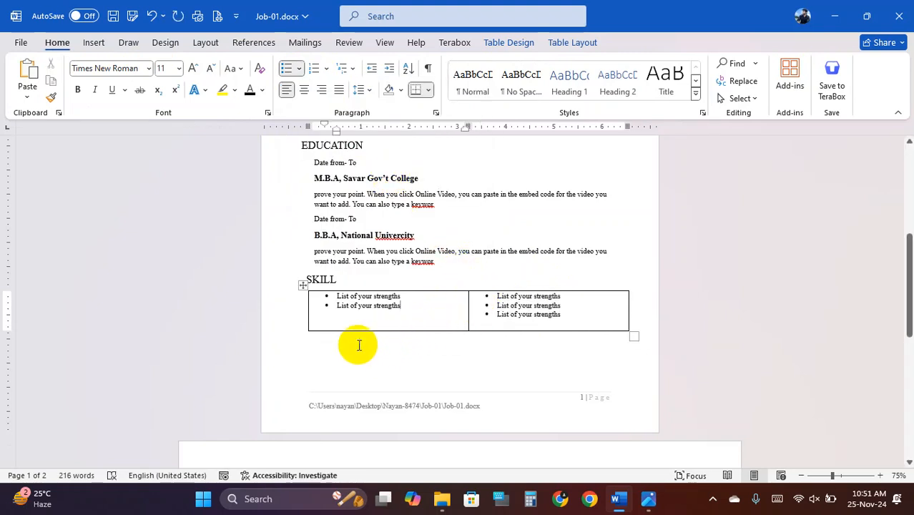
- Shorten the SKILL table by raising its bottom border slightly
left_click(357, 342)
left_click(400, 289)
left_click(357, 316)
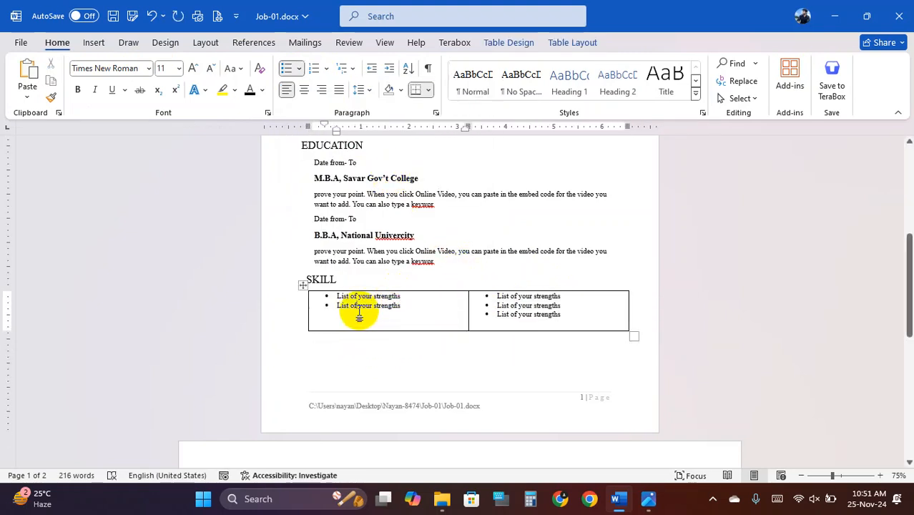
left_click(449, 332)
left_click_drag(439, 331, 437, 323)
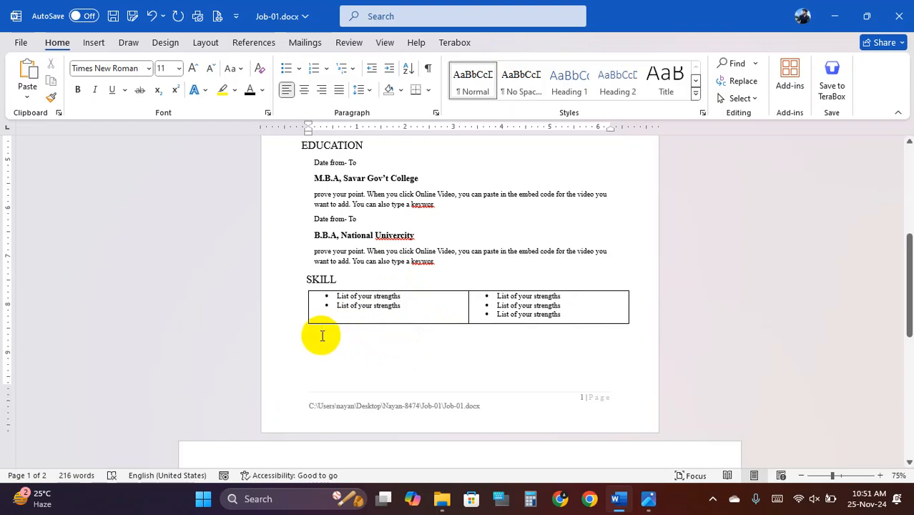
- Copy the SKILL heading below the table, retitle it ACTIVITIES, and compare with the sample CV
left_click(314, 280)
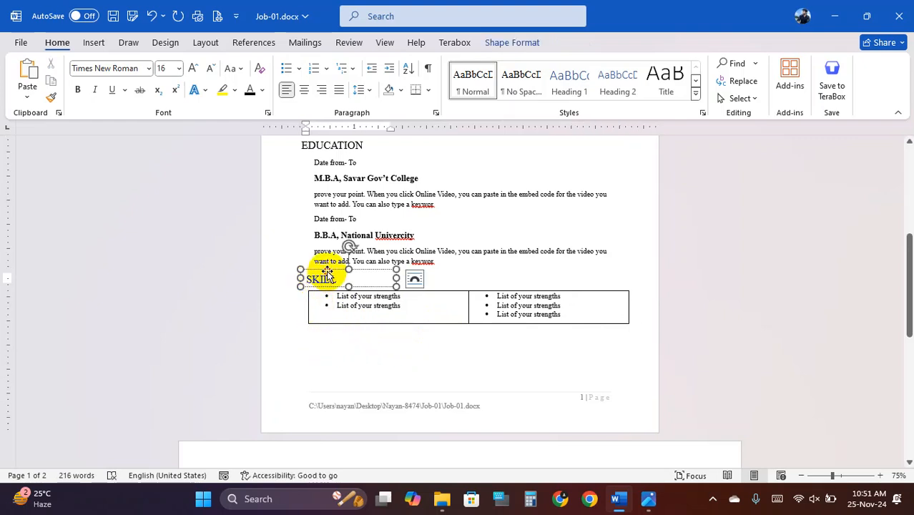
left_click_drag(330, 278, 335, 337)
type("ACTIVITIES")
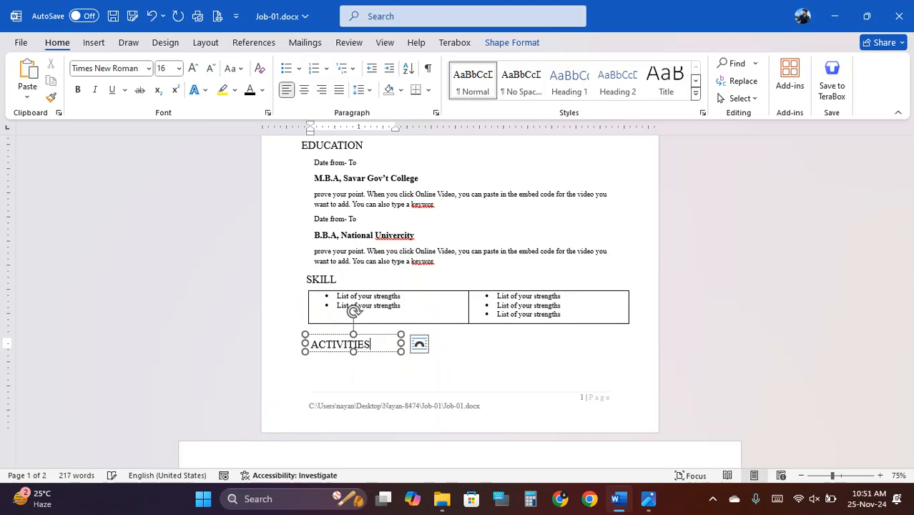
left_click(398, 290)
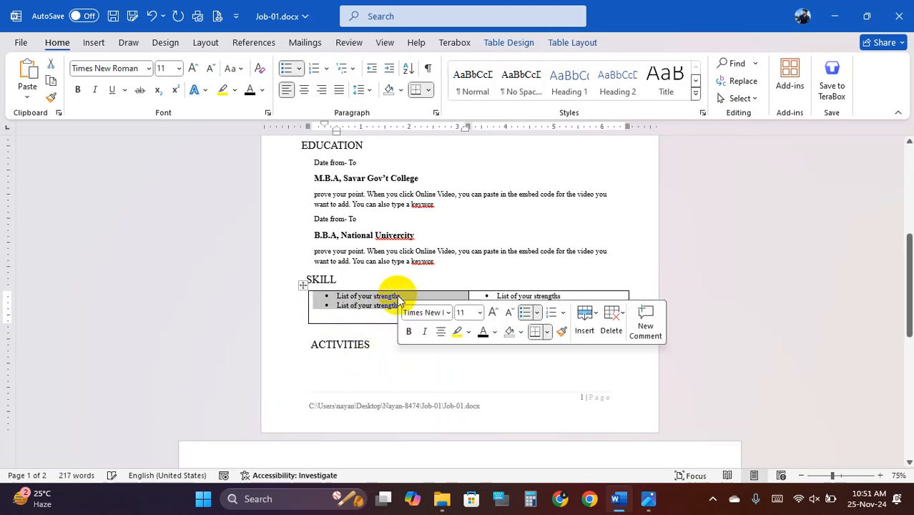
left_click(357, 378)
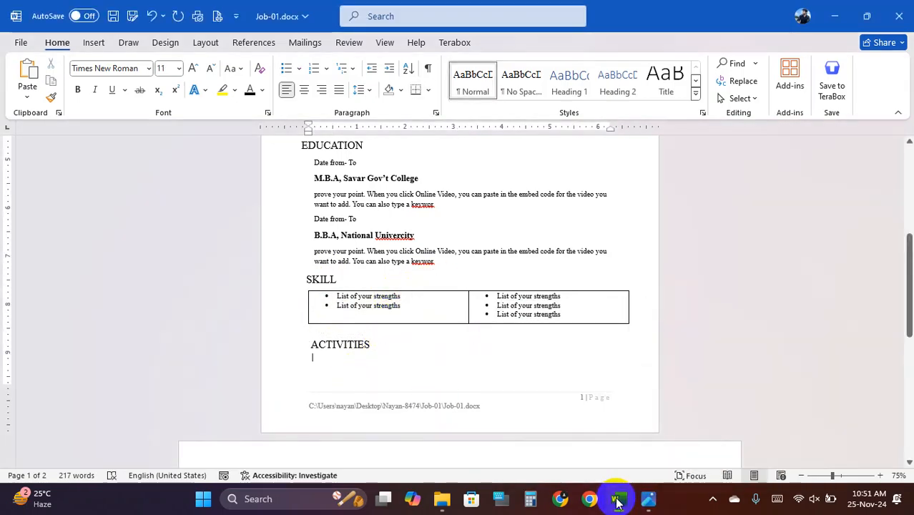
left_click(618, 501)
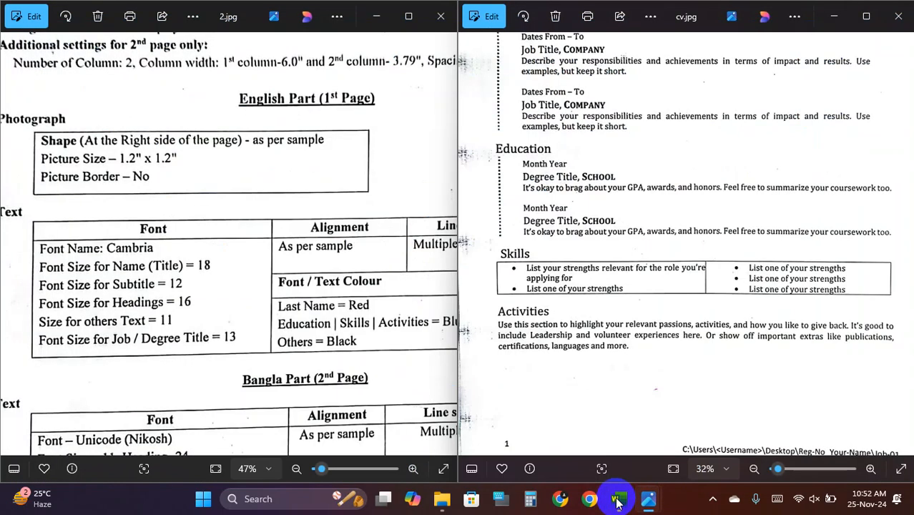
left_click(618, 501)
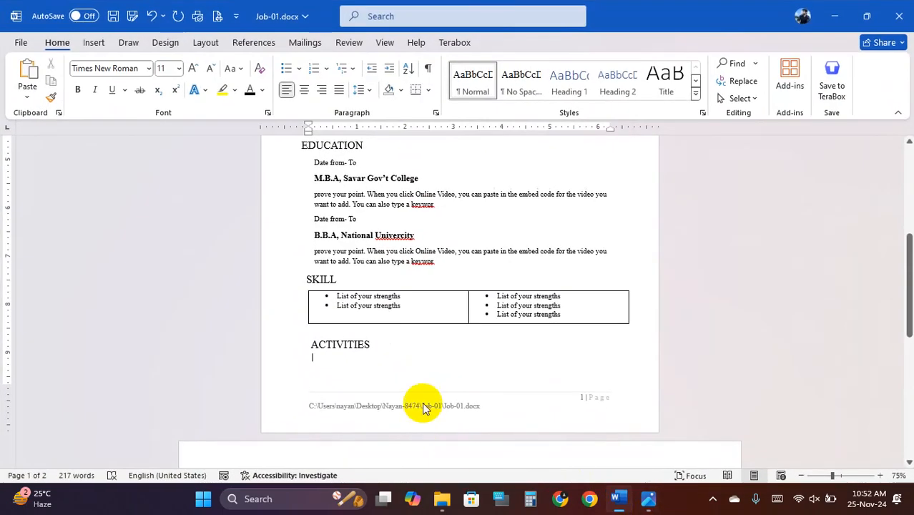
- Draw a new text box just under the ACTIVITIES heading
left_click(95, 44)
left_click(190, 63)
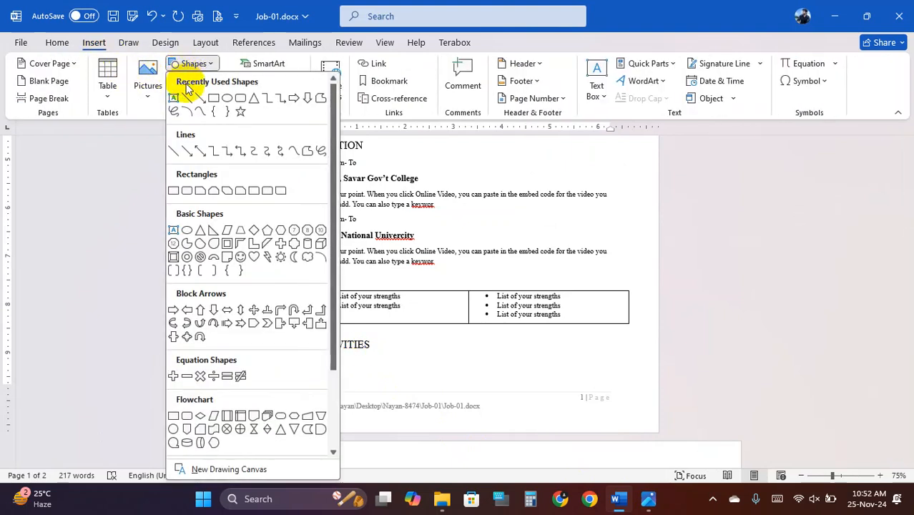
left_click(179, 84)
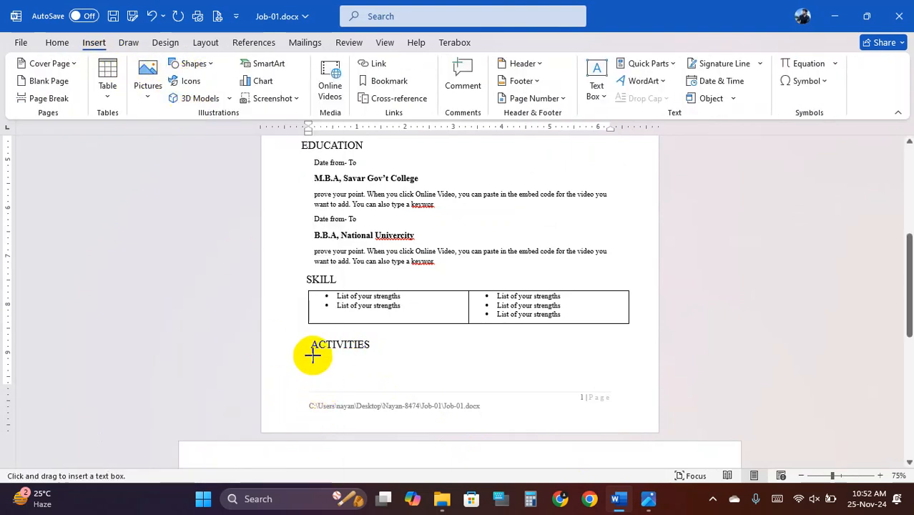
left_click_drag(313, 356, 626, 379)
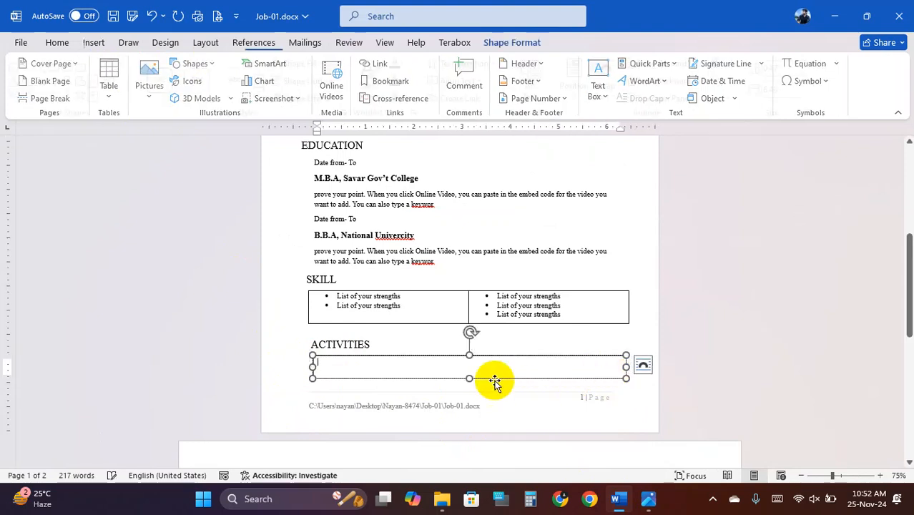
- Fill the box with a =RAND() sample paragraph and enlarge it to fit
type("=RAND")
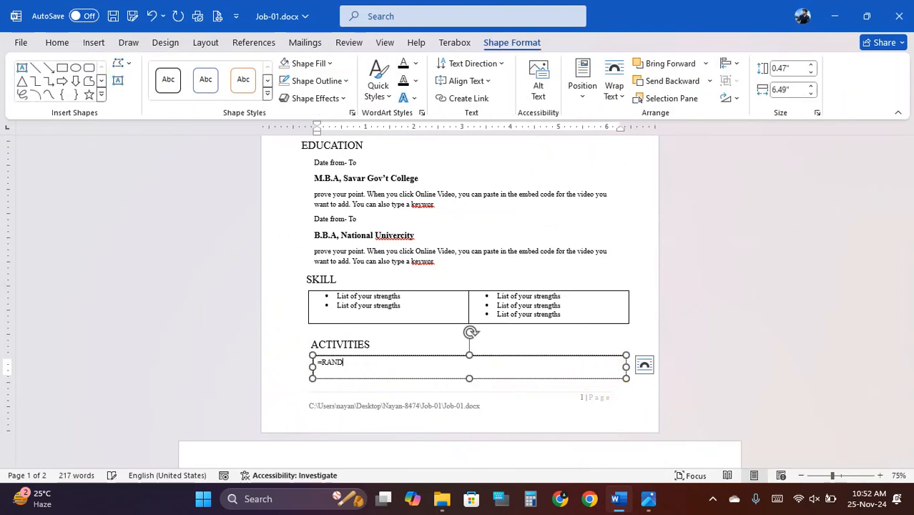
type("()")
key("Return")
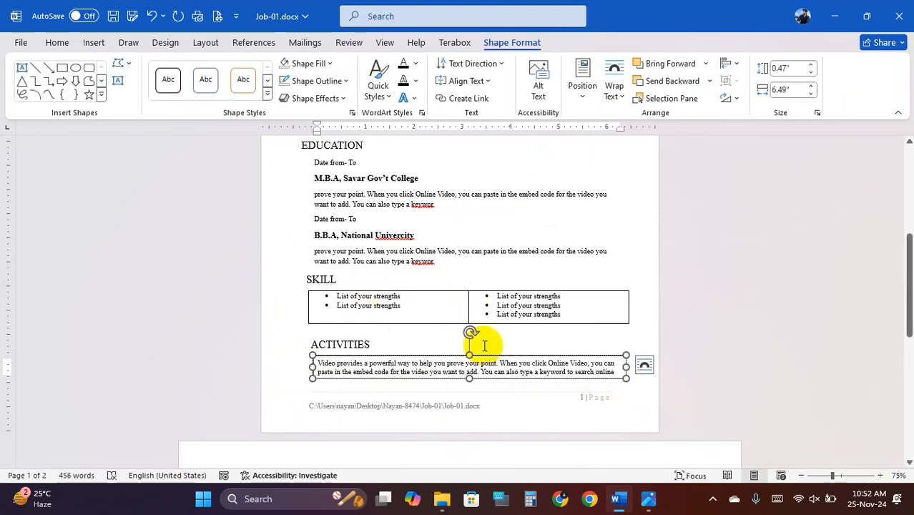
left_click_drag(470, 383, 471, 390)
left_click(436, 306)
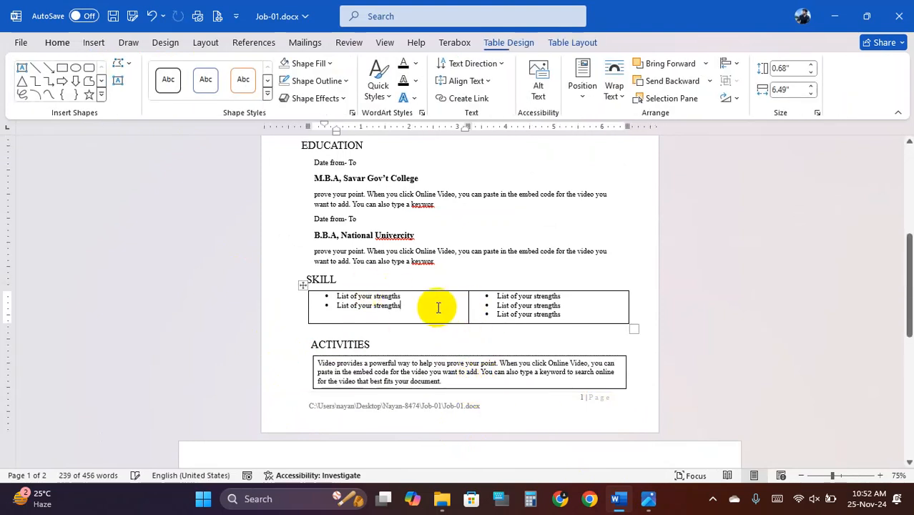
scroll(408, 230, "up", 5)
scroll(405, 232, "down", 2)
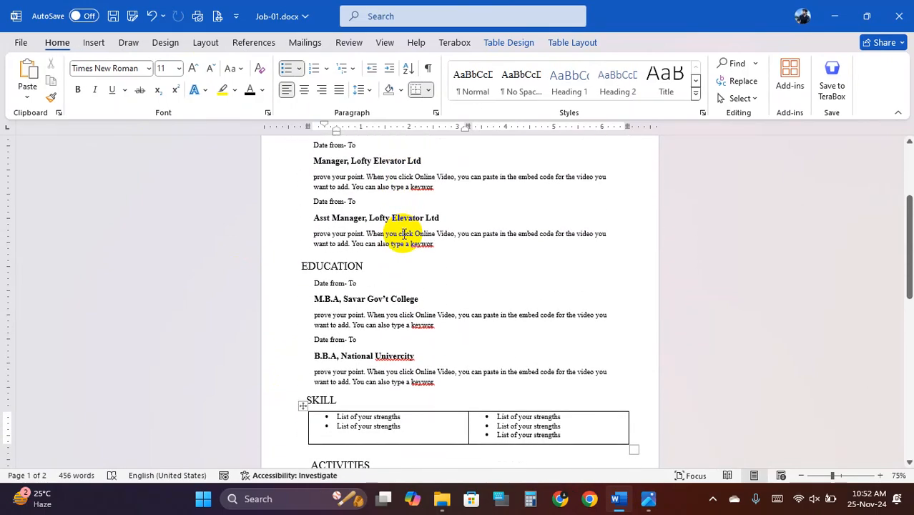
scroll(406, 231, "up", 3)
scroll(356, 242, "down", 3)
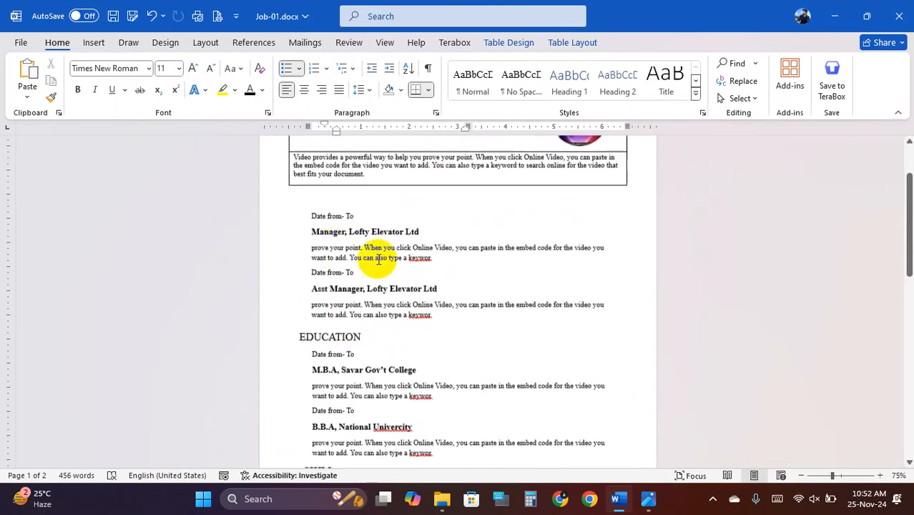
left_click(620, 498)
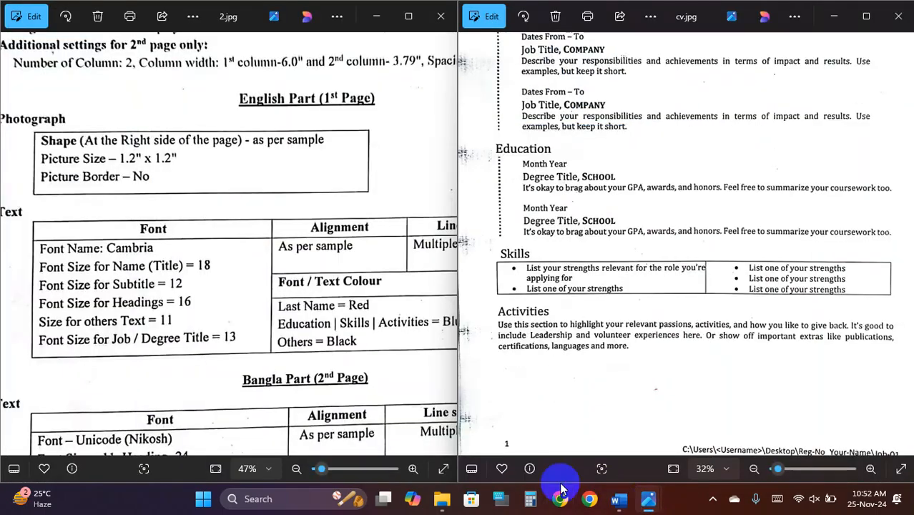
scroll(559, 155, "down", 3)
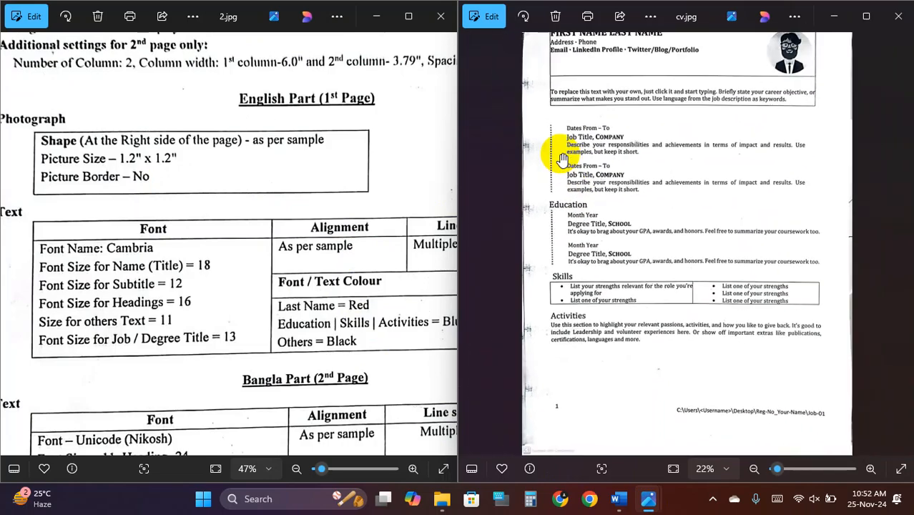
left_click(620, 498)
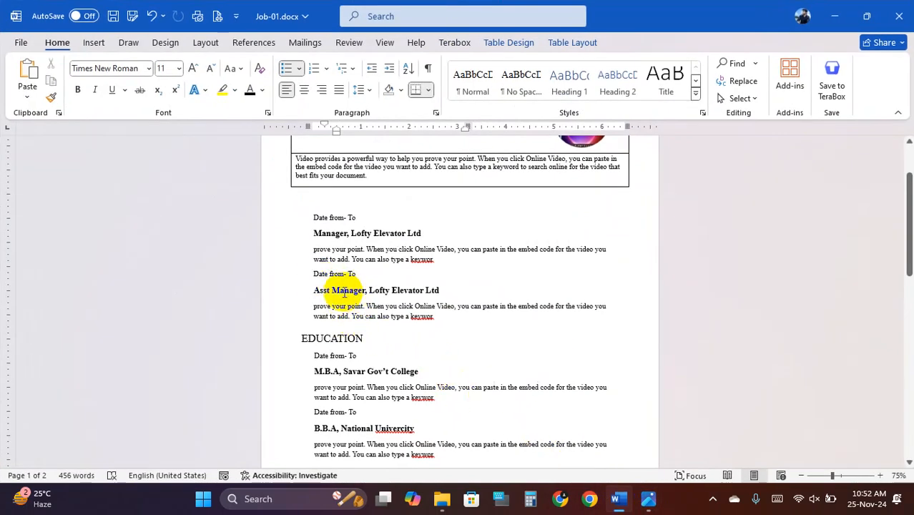
- Draw a vertical straight line beside the two Lofty Elevator job entries
left_click(107, 43)
left_click(188, 63)
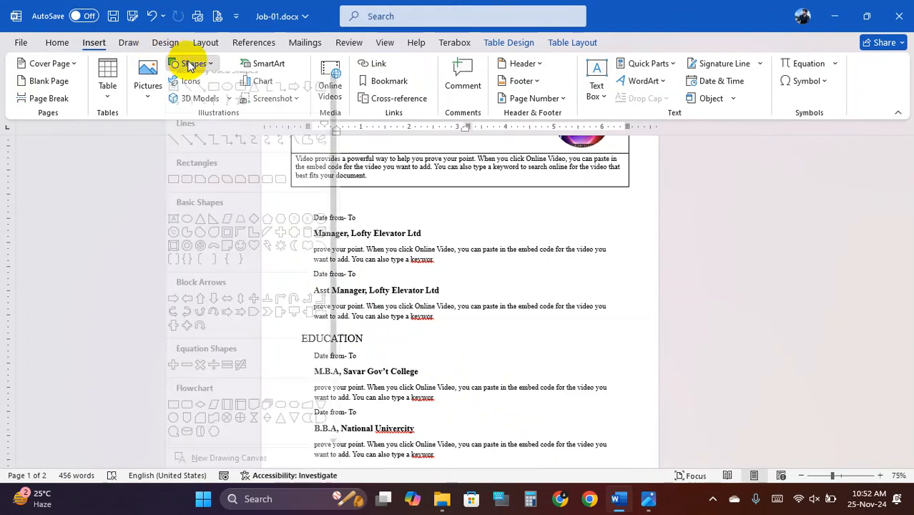
left_click(194, 95)
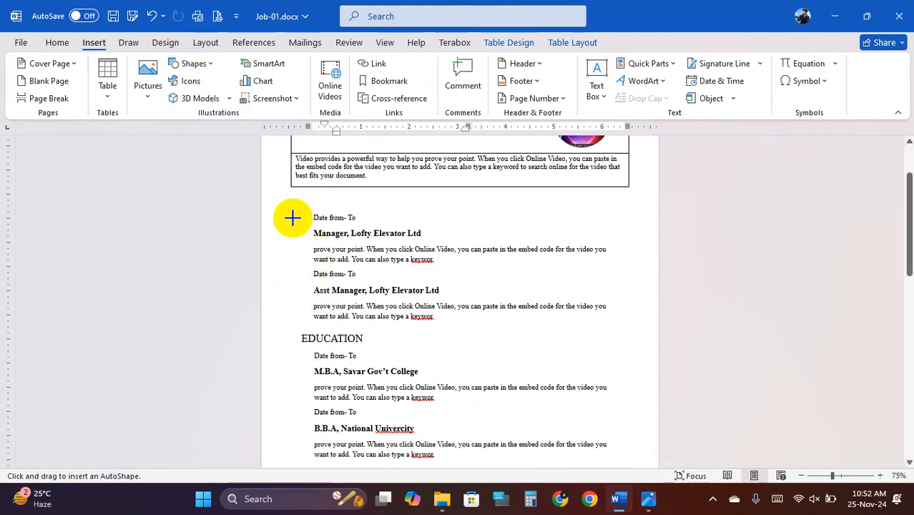
left_click_drag(293, 217, 299, 323)
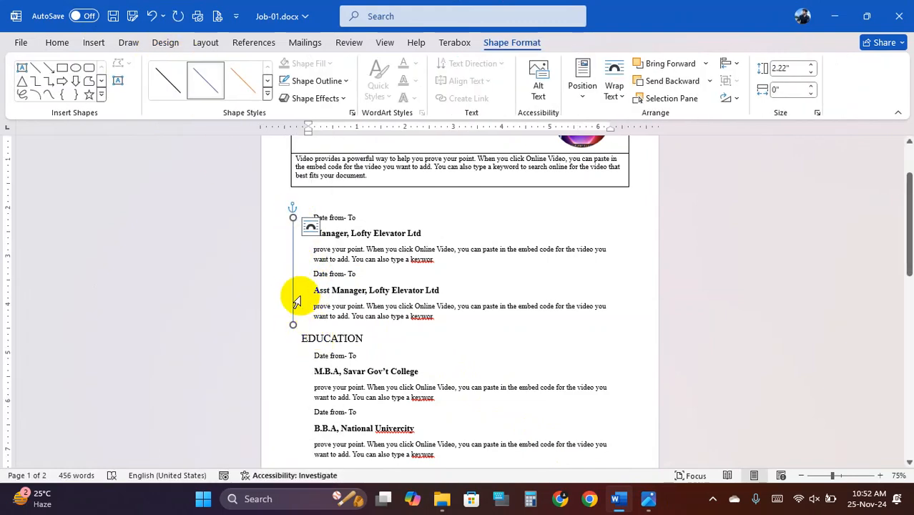
- Style the line as a thin dashed line with 2¼ pt weight
scroll(297, 299, "up", 2)
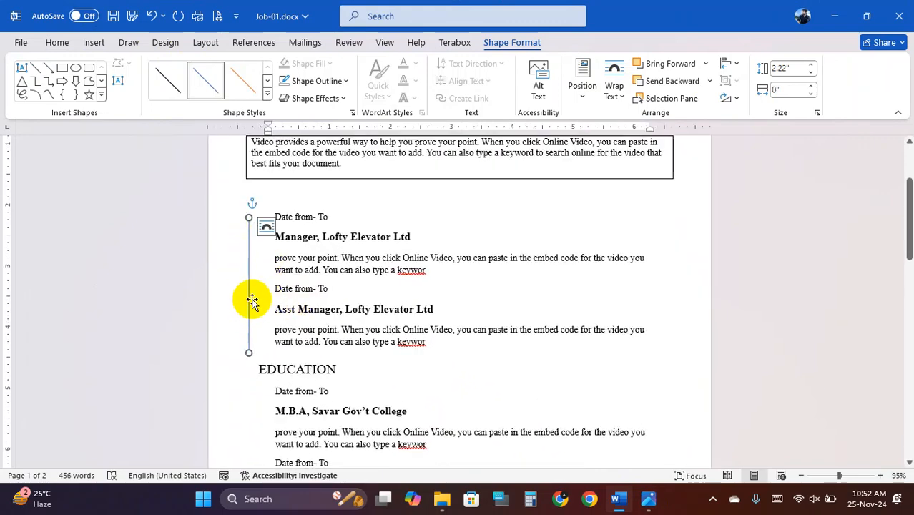
scroll(252, 301, "up", 1)
left_click(166, 88)
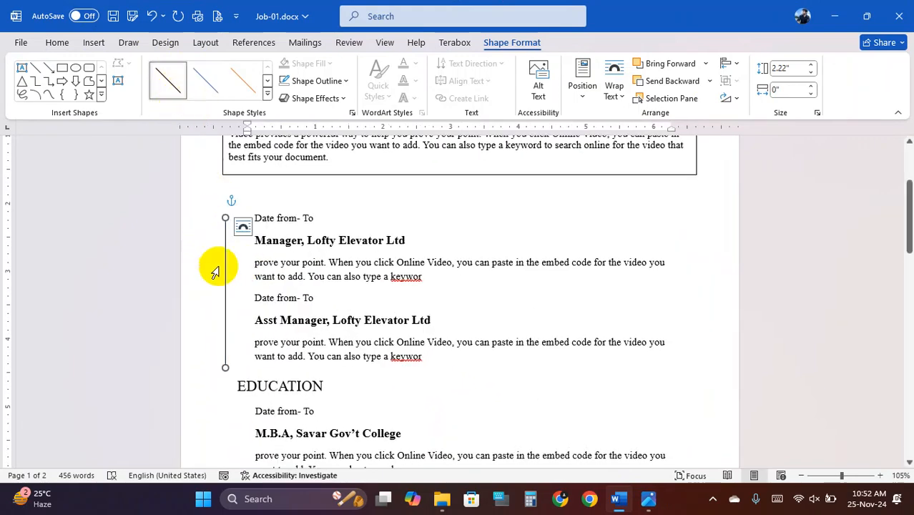
left_click(267, 94)
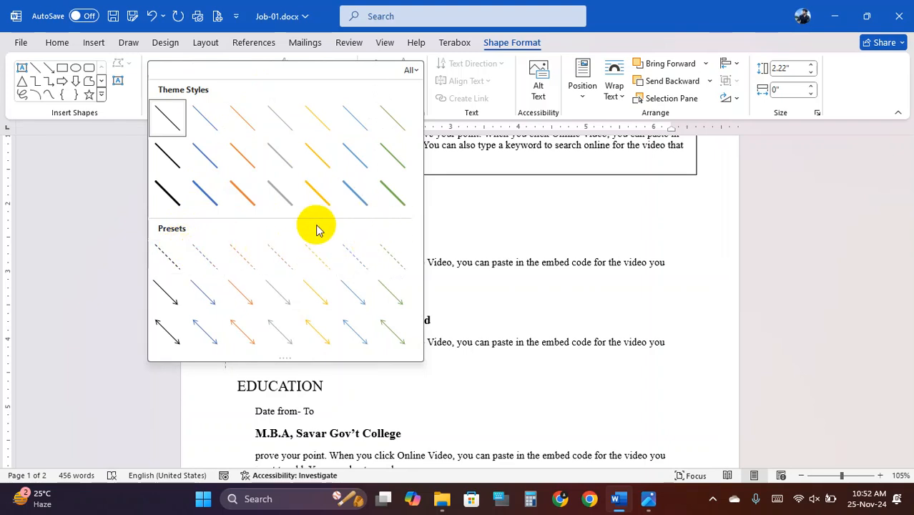
left_click(173, 261)
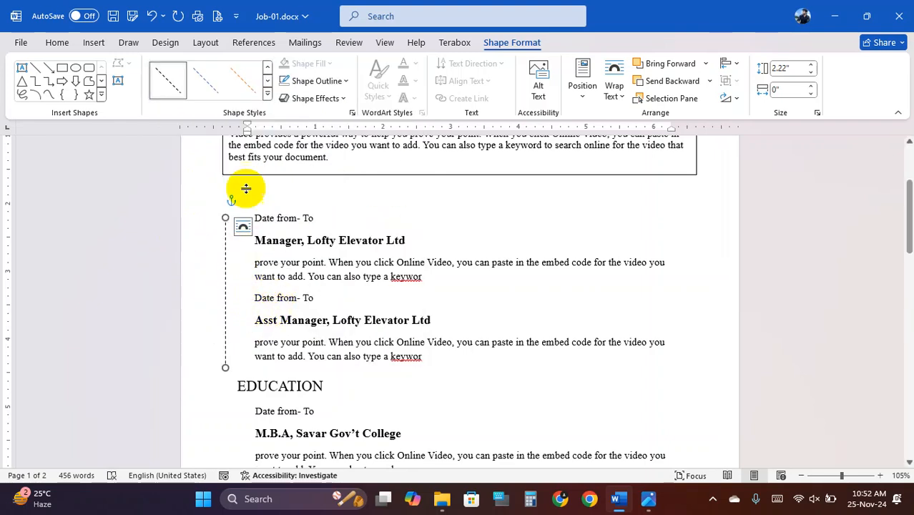
left_click(346, 82)
mouse_move(374, 300)
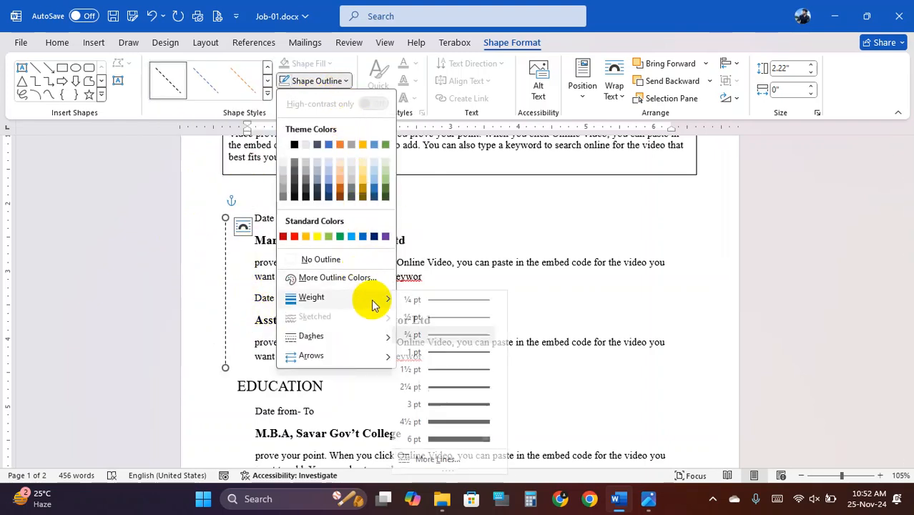
left_click(467, 387)
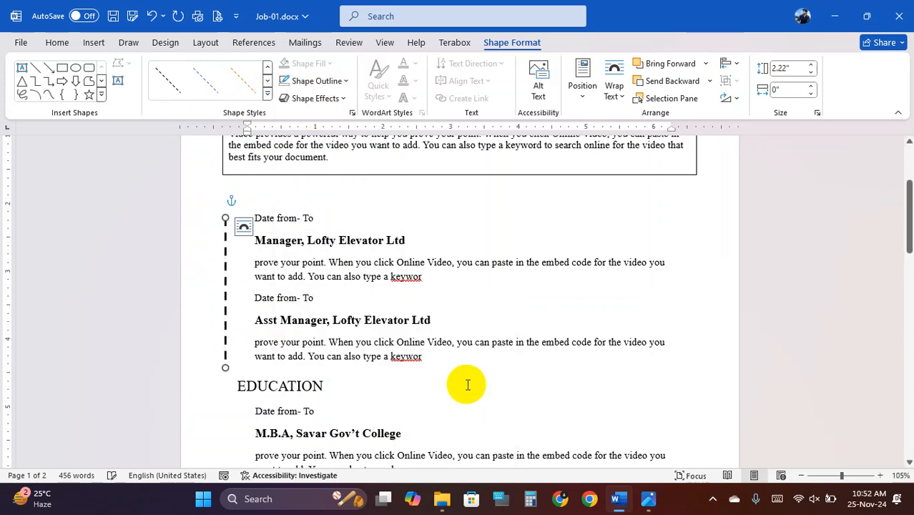
left_click(267, 93)
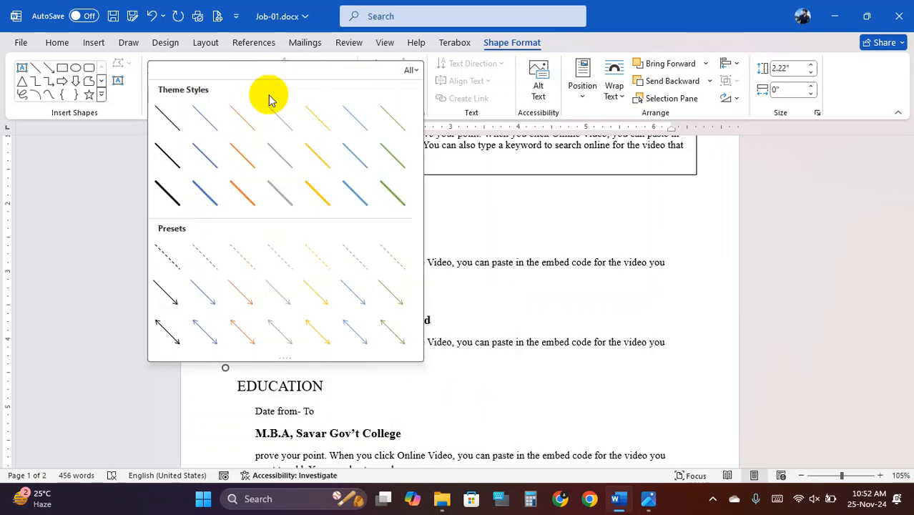
left_click(172, 262)
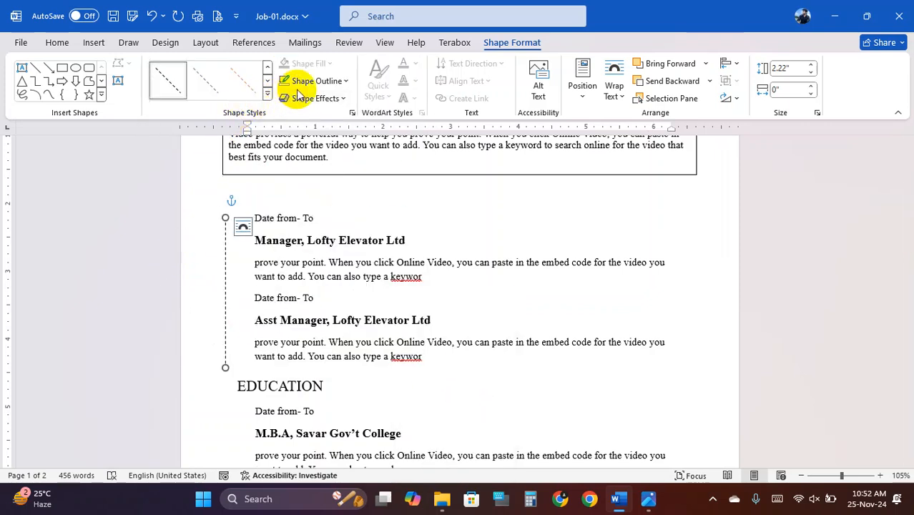
- Give the vertical side line a bolder black style with square-dot dashes
left_click(349, 81)
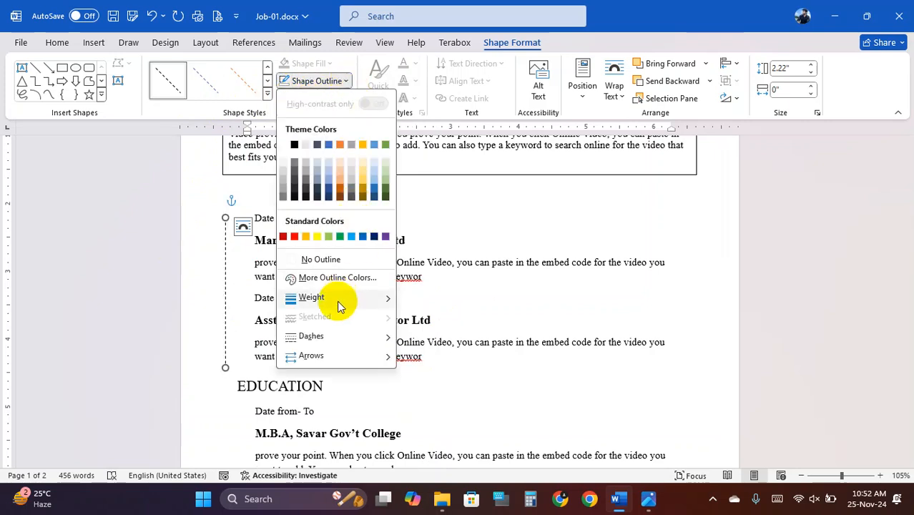
mouse_move(358, 342)
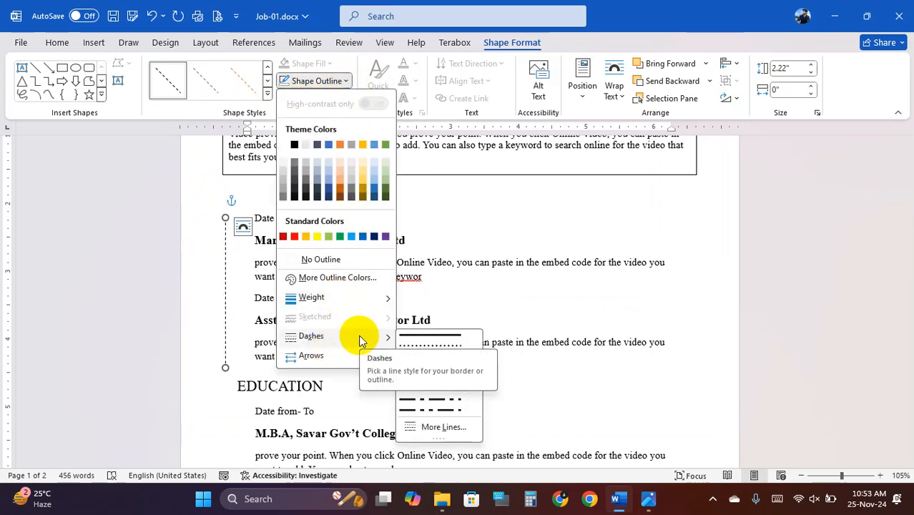
left_click(267, 93)
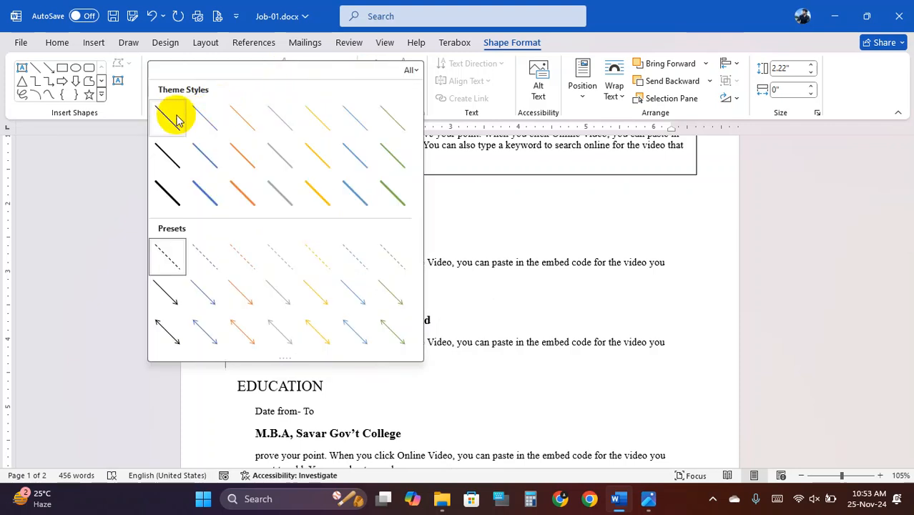
left_click(169, 189)
left_click(234, 288)
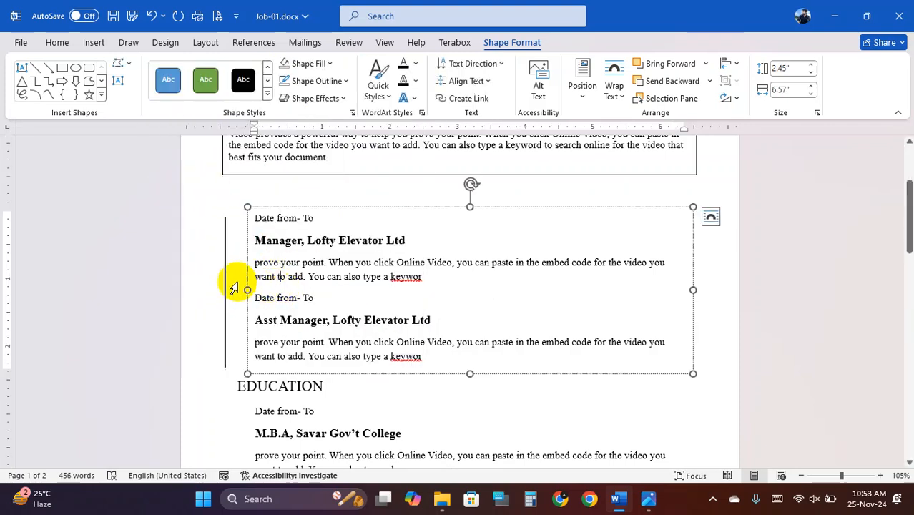
left_click(226, 274)
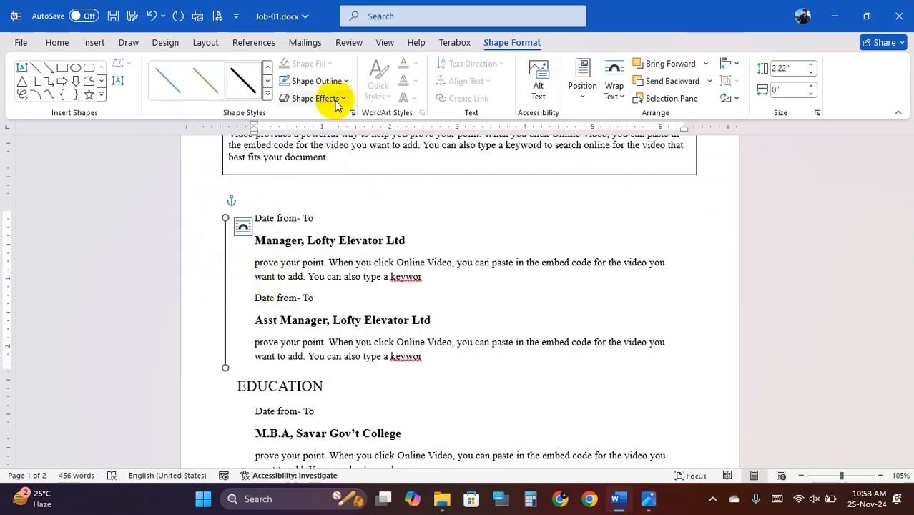
left_click(346, 82)
mouse_move(345, 296)
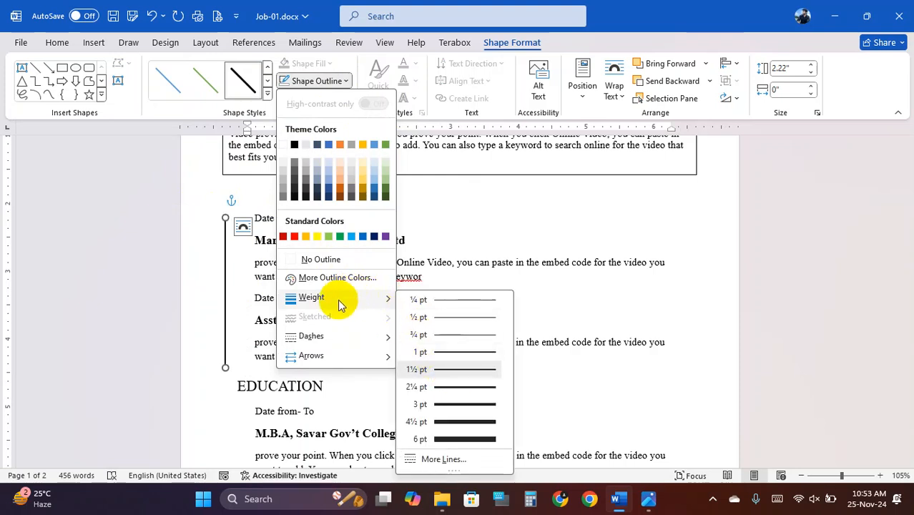
mouse_move(327, 343)
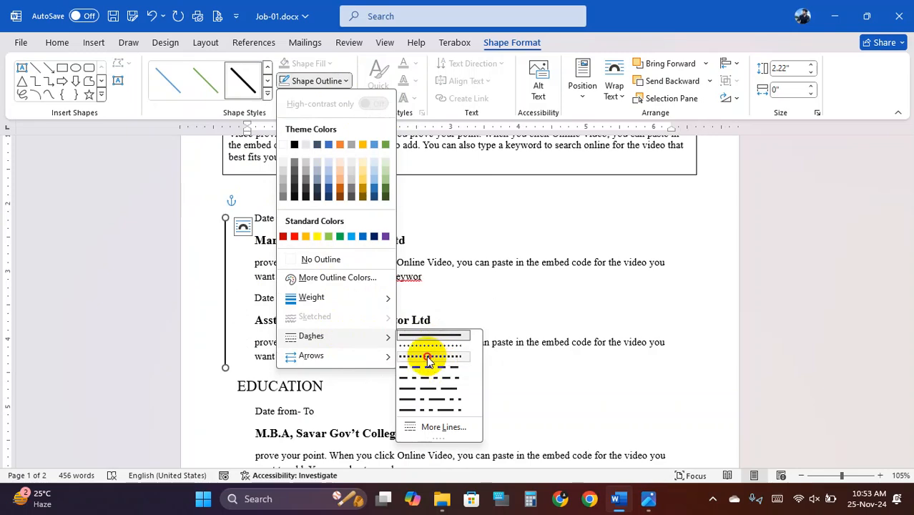
left_click(428, 358)
scroll(297, 292, "up", 2)
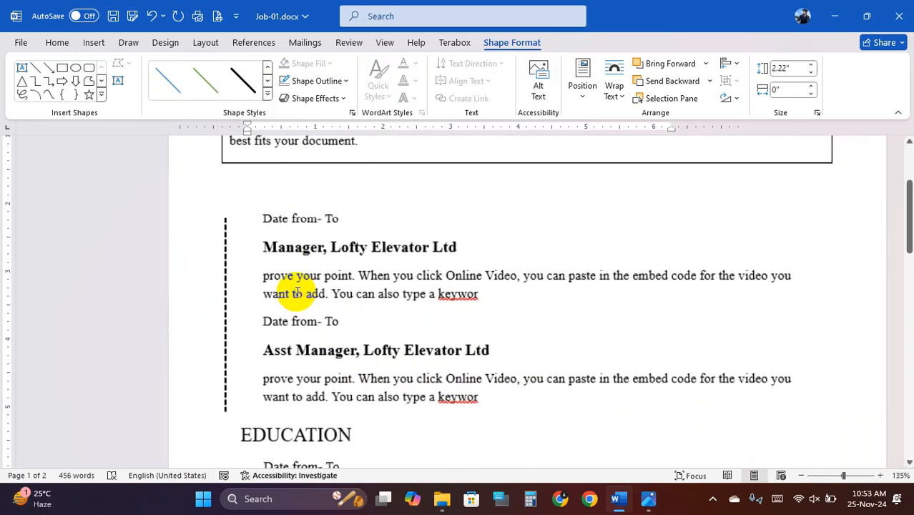
left_click(619, 499)
scroll(570, 256, "up", 4)
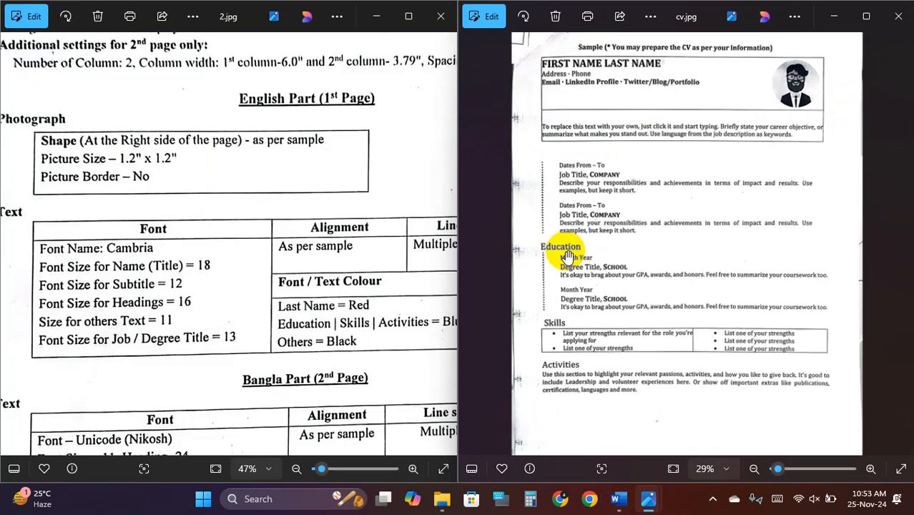
left_click_drag(498, 243, 575, 243)
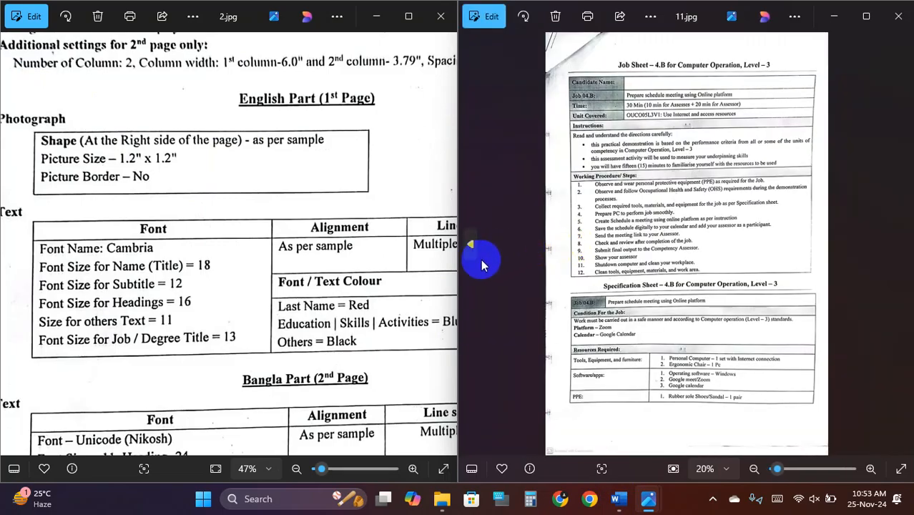
left_click(895, 252)
scroll(609, 344, "up", 3)
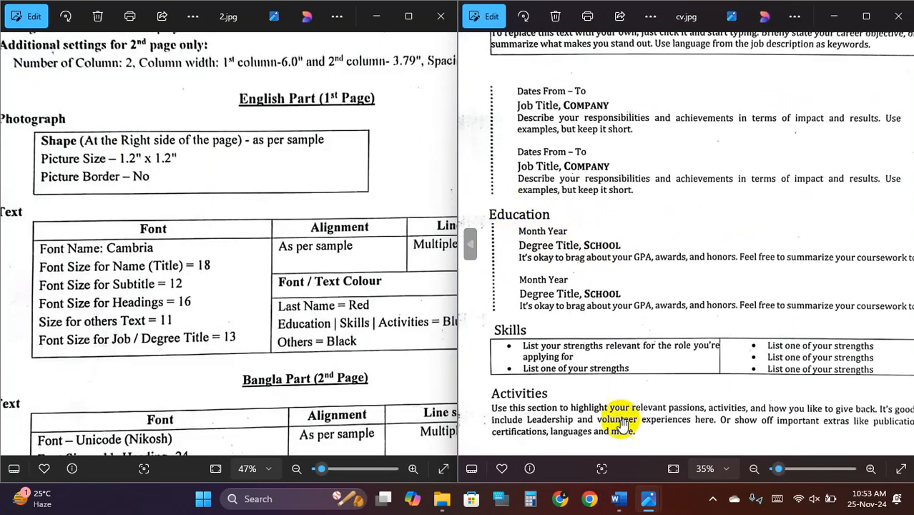
left_click(619, 501)
- Copy the dashed line down beside the education entries
scroll(113, 337, "down", 3)
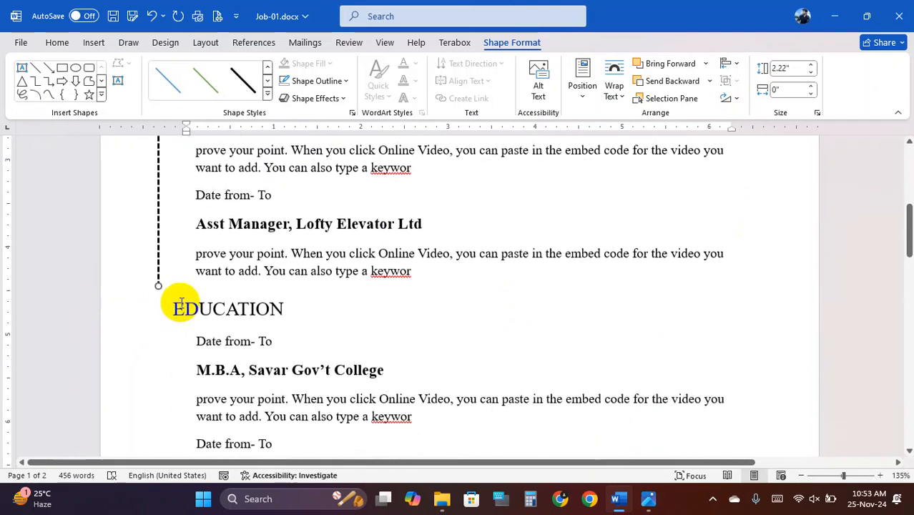
left_click(156, 226)
left_click(158, 225)
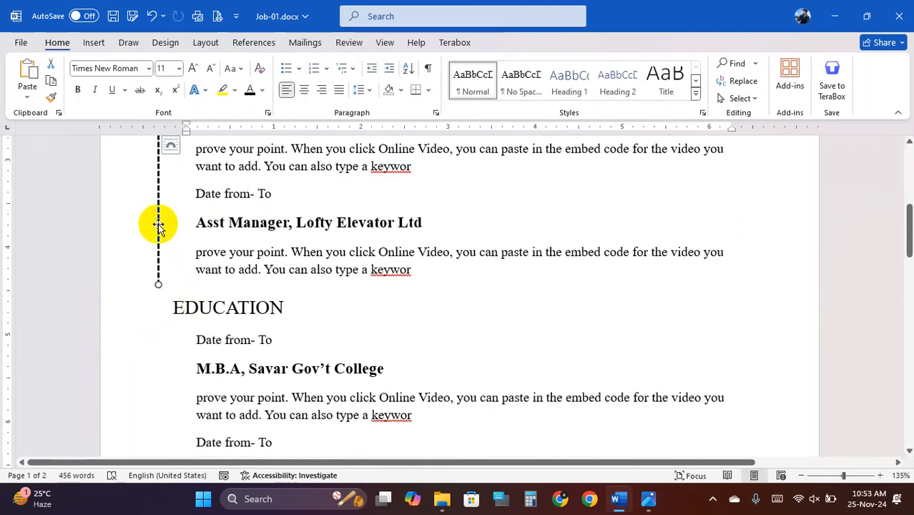
left_click_drag(174, 231, 158, 439)
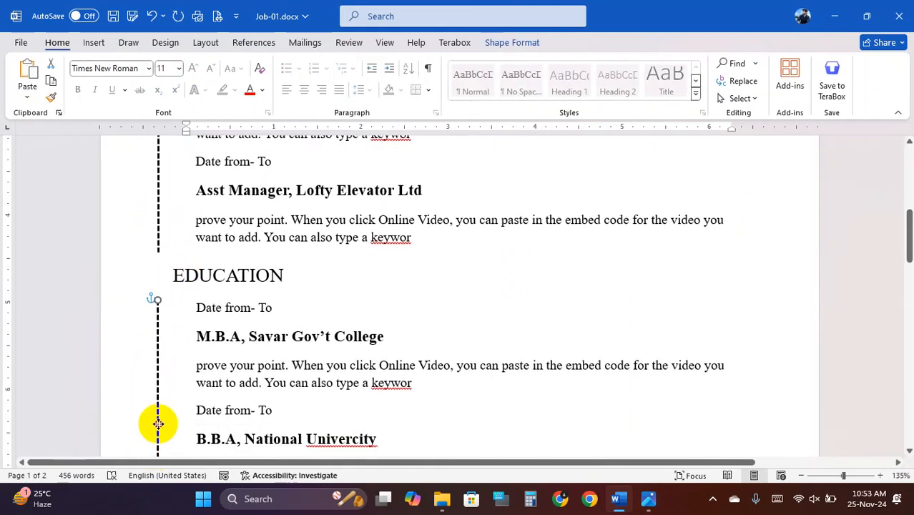
- Shift the EDUCATION and SKILL heading boxes slightly left
left_click(244, 263)
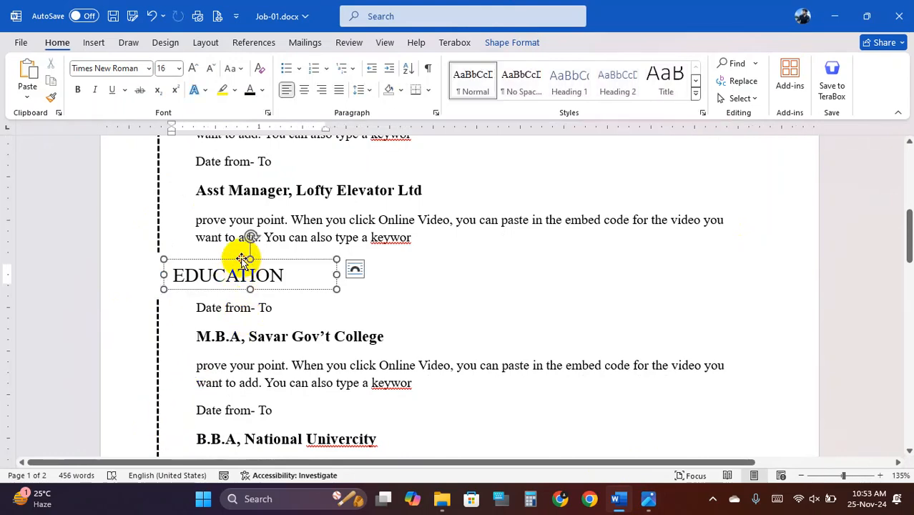
left_click_drag(243, 260, 228, 260)
scroll(215, 300, "down", 5)
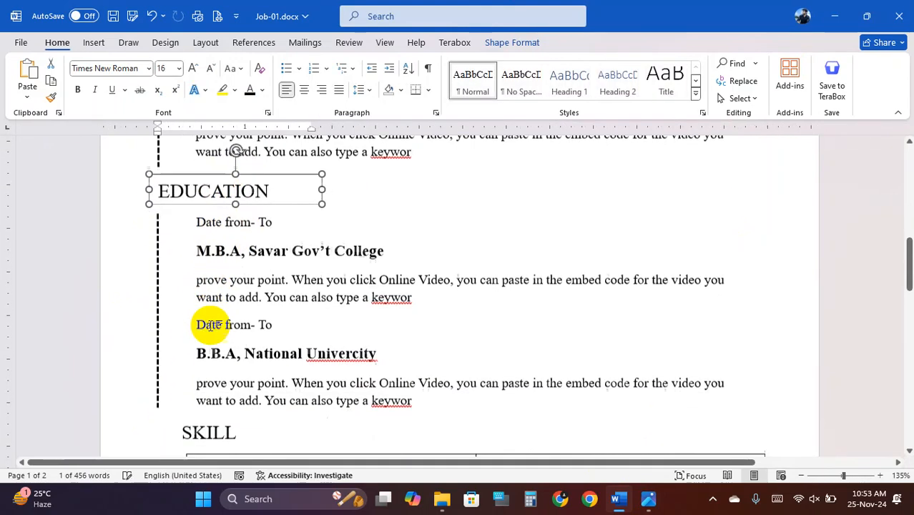
left_click(208, 306)
left_click_drag(219, 295, 198, 291)
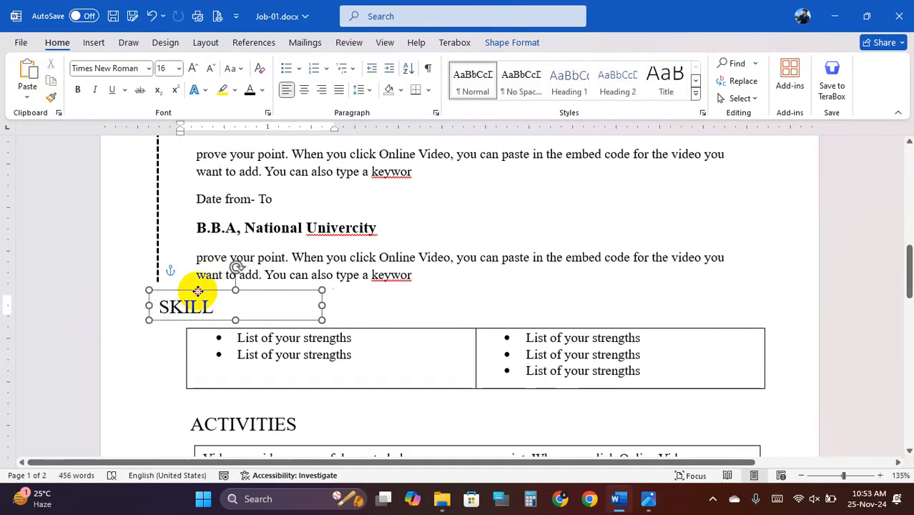
- Move the skills table slightly left
left_click(244, 333)
triple_click(241, 328)
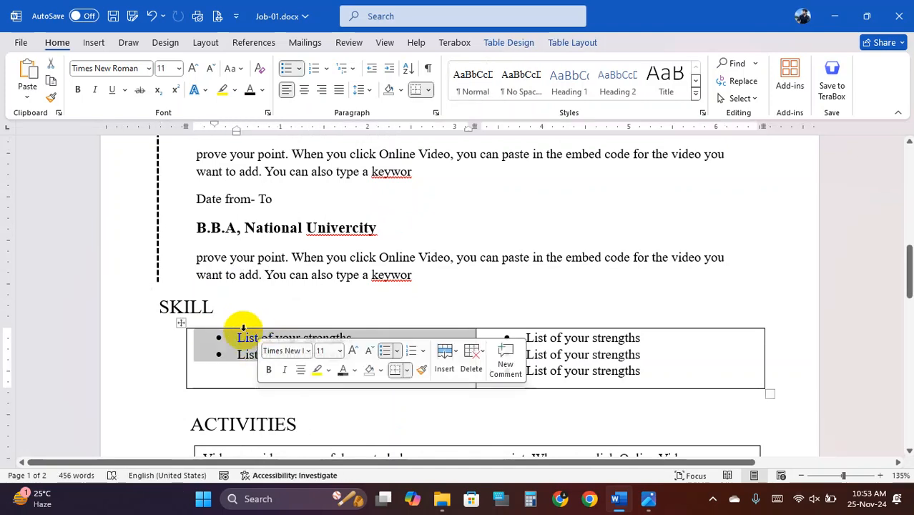
left_click(180, 324)
mouse_move(180, 324)
left_mouse_down()
mouse_move(149, 323)
mouse_move(170, 321)
left_mouse_up()
left_click(269, 228)
- Shift the ACTIVITIES heading box slightly left
scroll(244, 355, "down", 2)
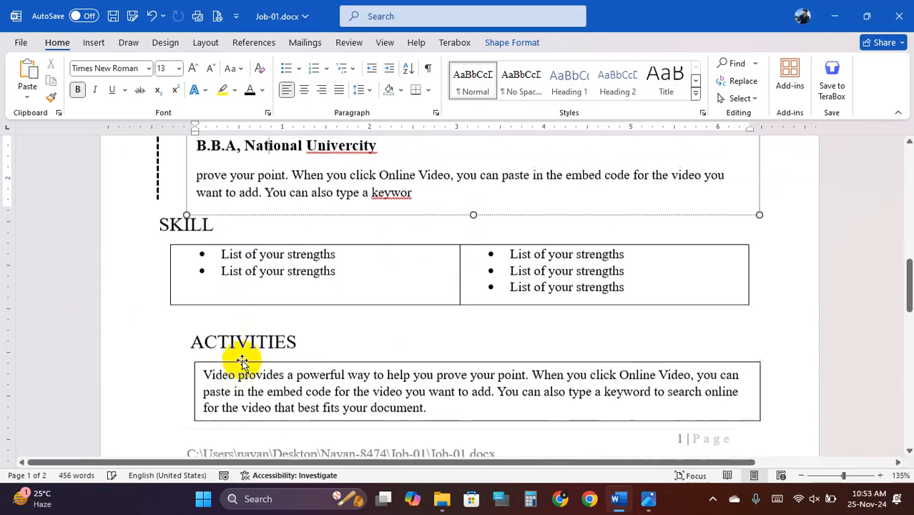
left_click(231, 342)
left_click_drag(233, 324, 203, 324)
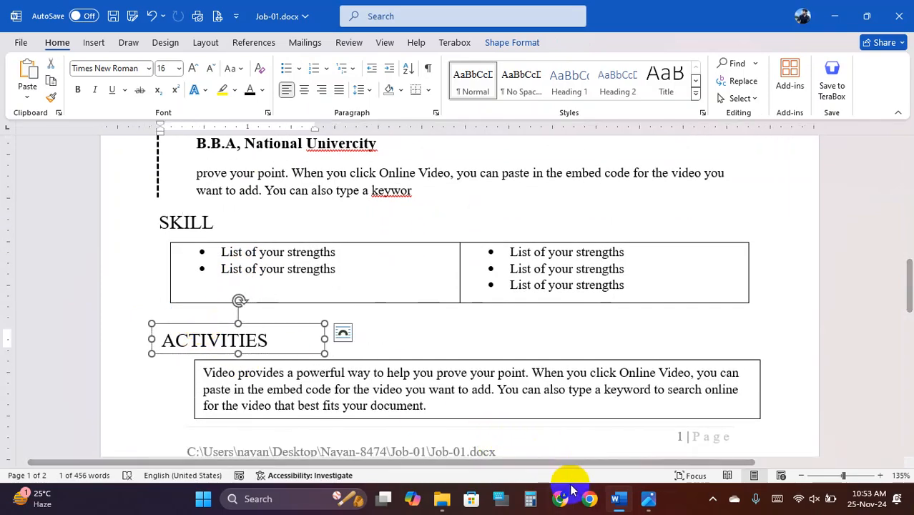
left_click(624, 499)
scroll(568, 310, "down", 2)
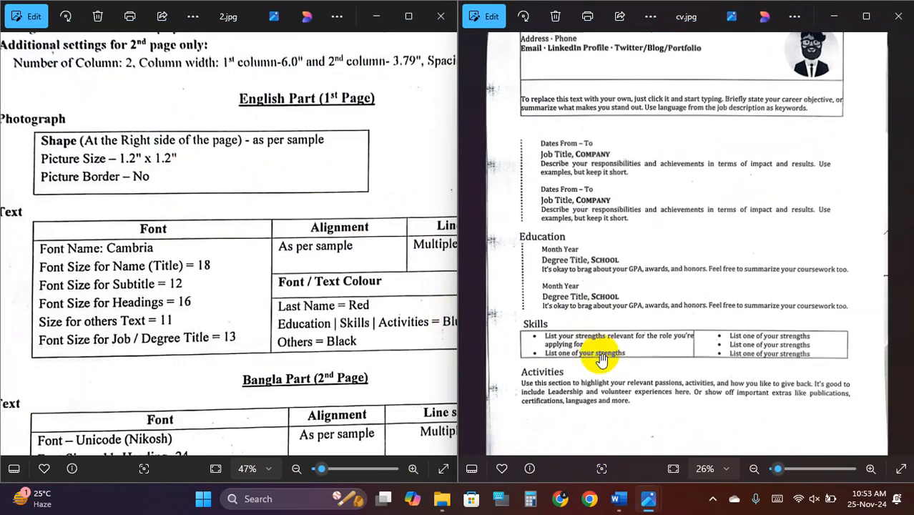
left_click_drag(648, 380, 643, 174)
scroll(655, 190, "down", 1)
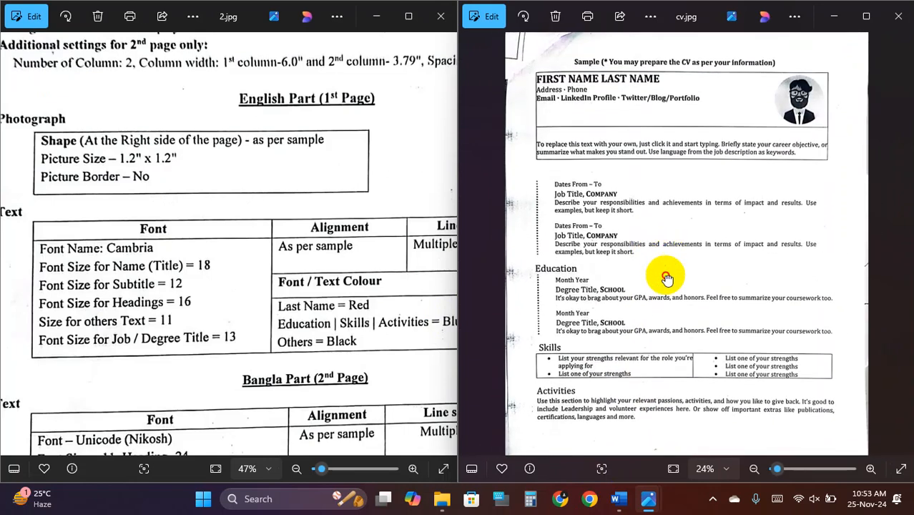
left_click_drag(663, 219, 644, 100)
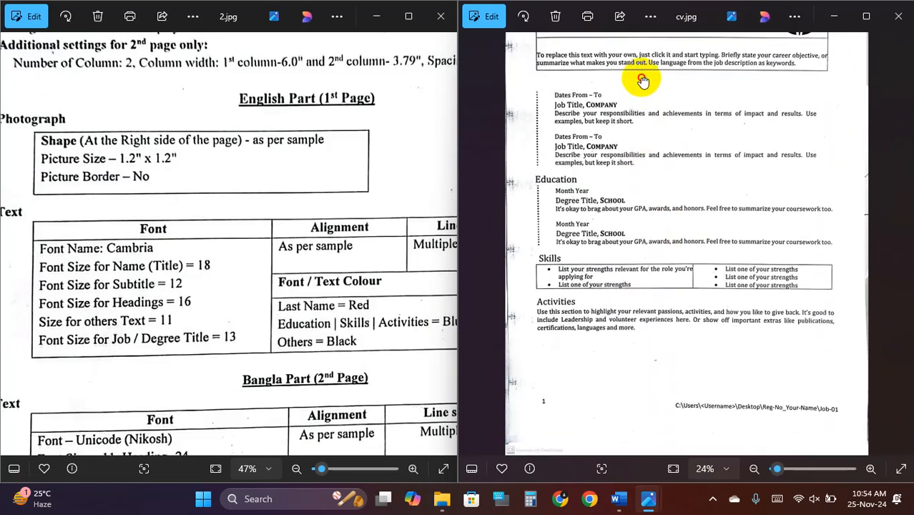
left_click_drag(643, 81, 649, 194)
scroll(658, 194, "up", 2)
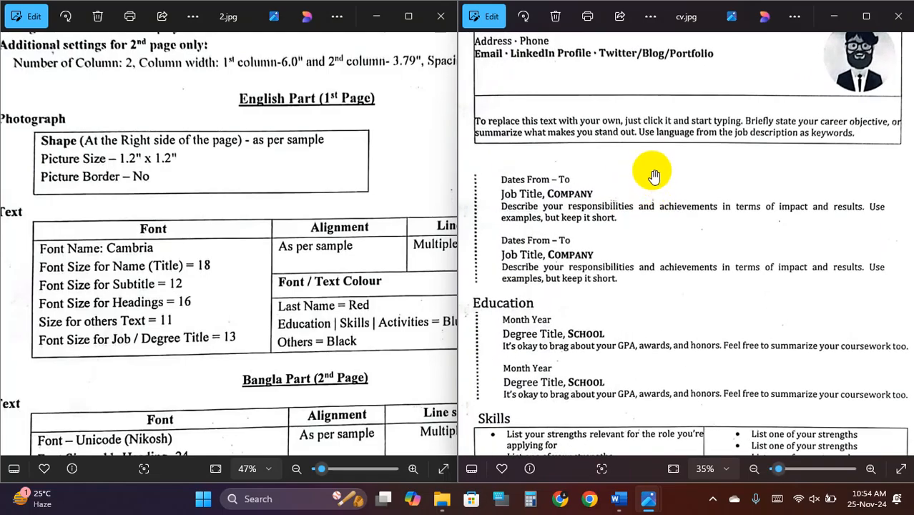
scroll(654, 176, "down", 1)
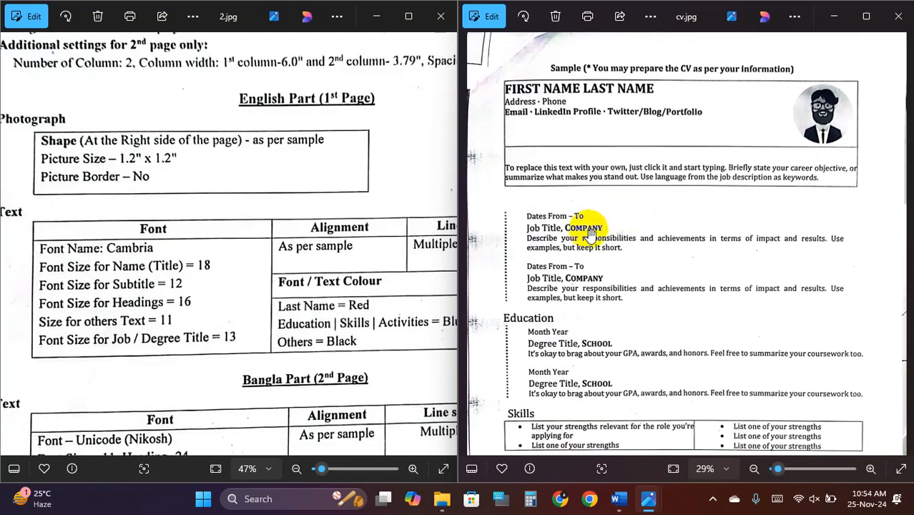
scroll(387, 309, "down", 1)
left_click_drag(398, 339, 241, 315)
left_click(14, 248)
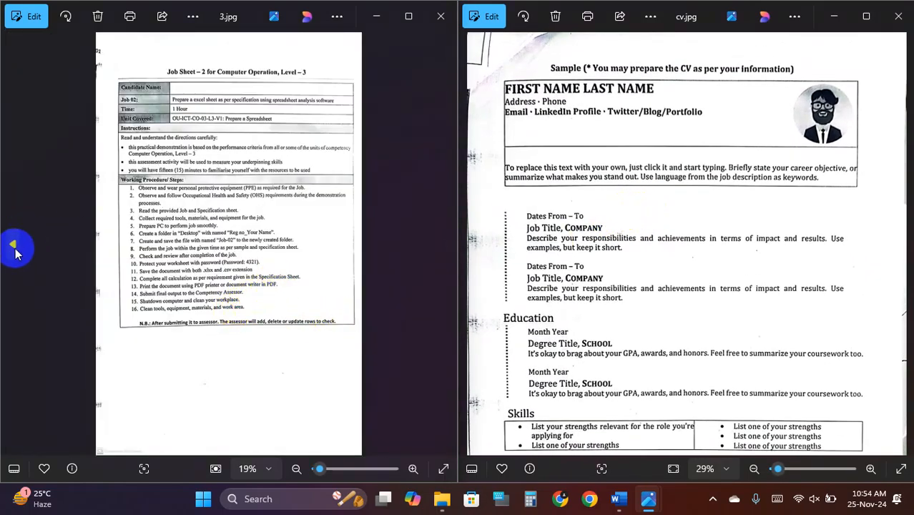
left_click(16, 250)
scroll(279, 287, "up", 4)
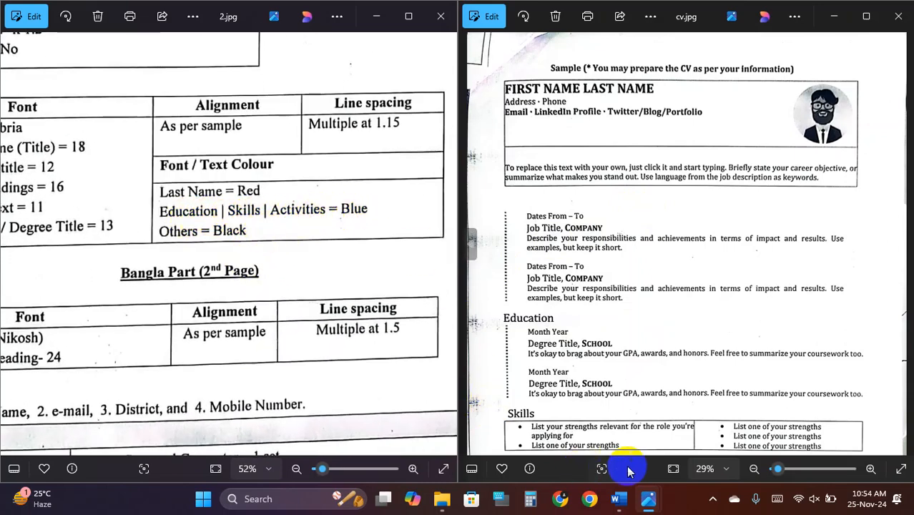
left_click(620, 499)
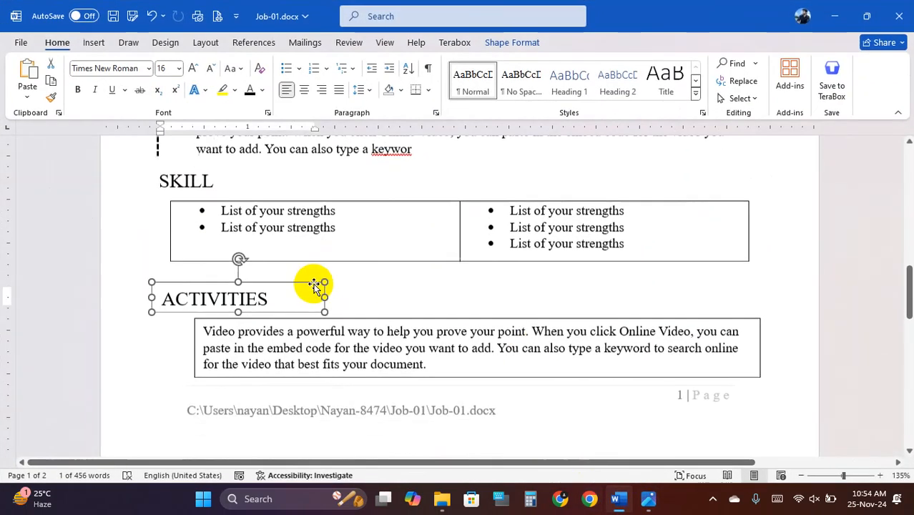
left_click(314, 285)
scroll(266, 294, "down", 3, "ctrl")
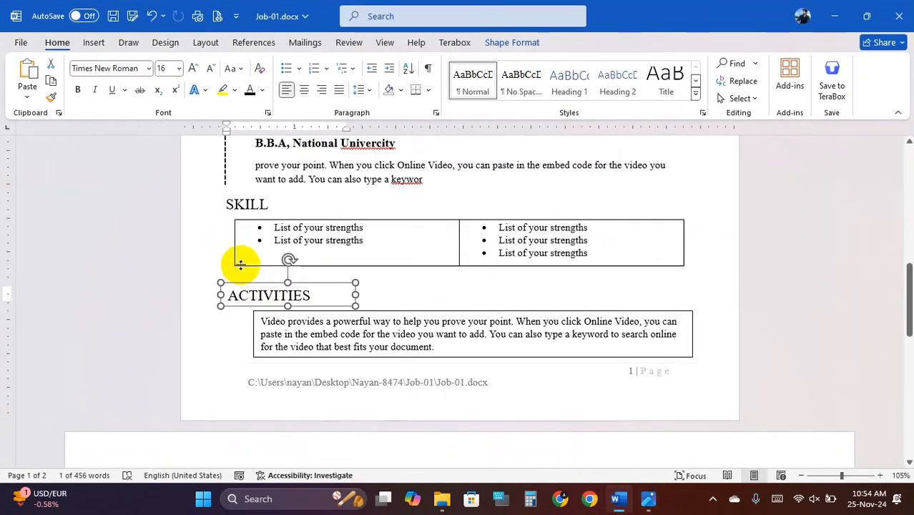
- Colour the EDUCATION heading standard blue
scroll(259, 214, "down", 1)
scroll(261, 218, "up", 4)
scroll(261, 218, "up", 2)
left_click(266, 178)
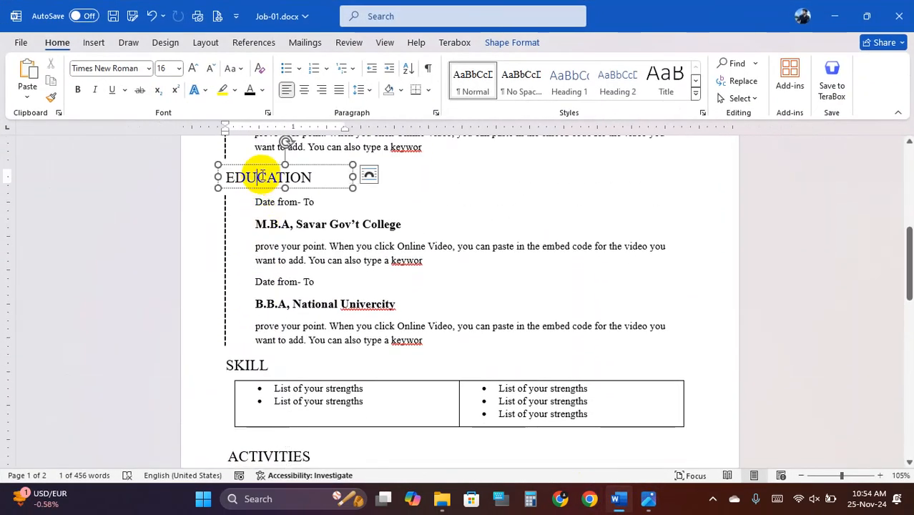
double_click(272, 179)
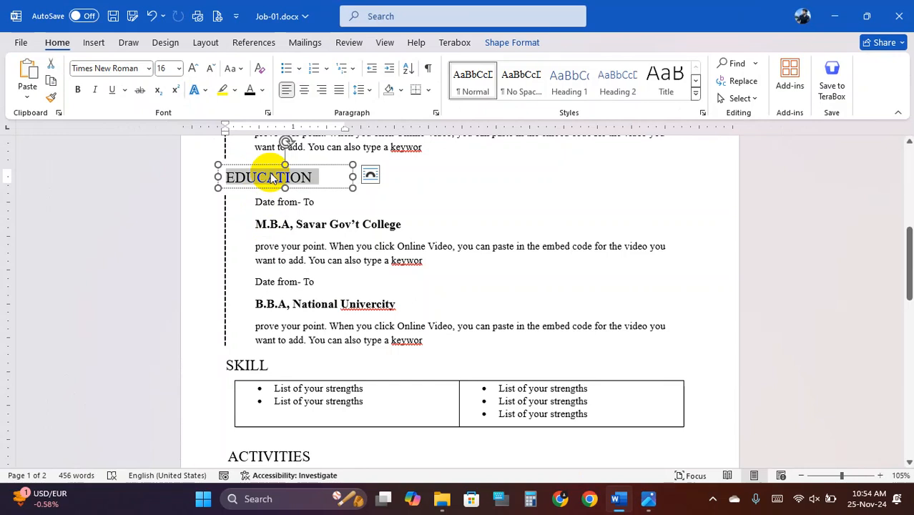
left_click(261, 90)
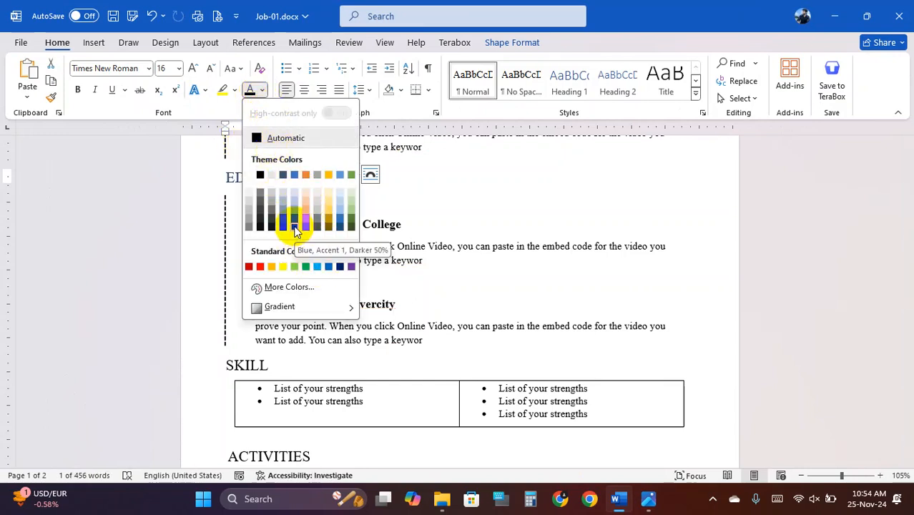
left_click(296, 228)
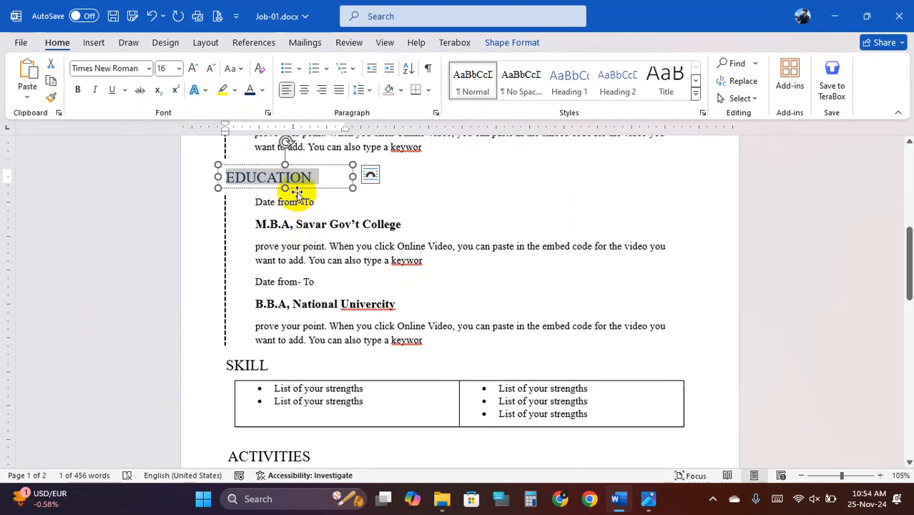
left_click(262, 91)
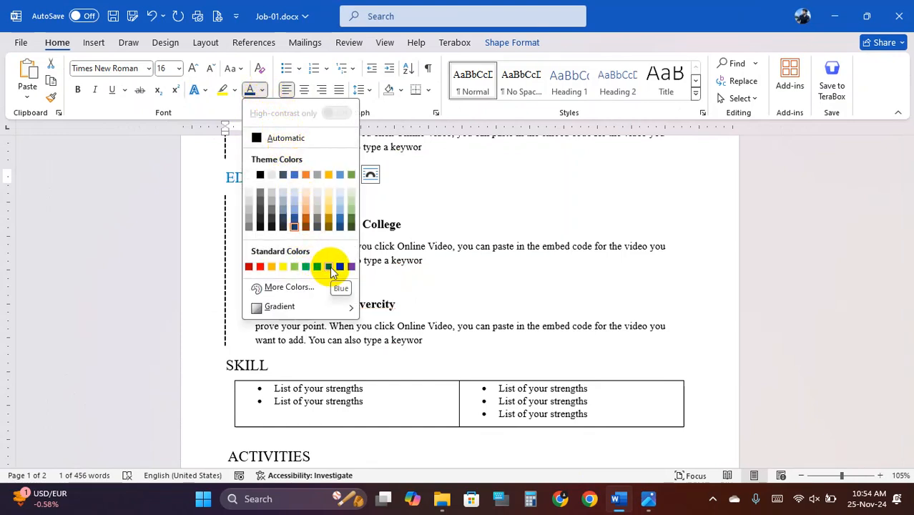
left_click(329, 266)
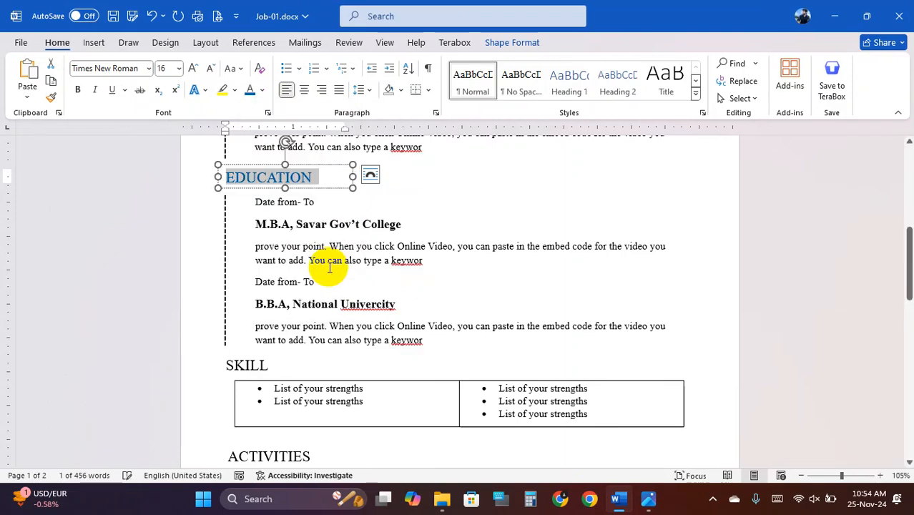
- Apply the same blue font colour to the SKILL and ACTIVITIES headings
scroll(363, 306, "down", 2)
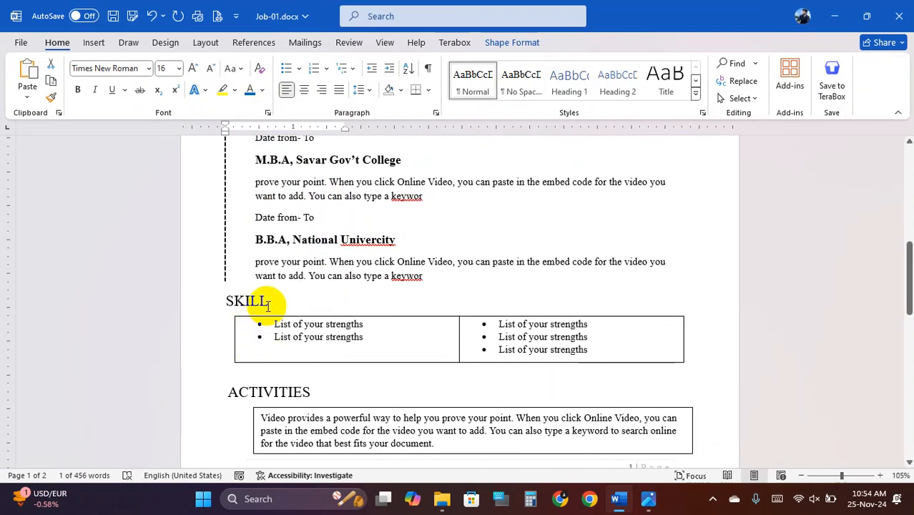
left_click(252, 91)
scroll(285, 292, "down", 2)
left_click_drag(309, 328, 252, 329)
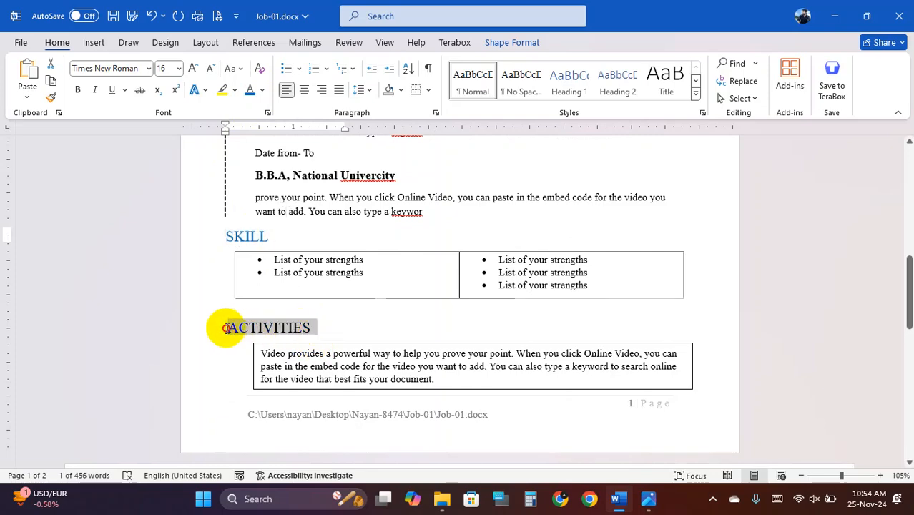
left_click(248, 89)
- Scroll through the CV to review the experience, skills and activities sections
left_click(345, 211)
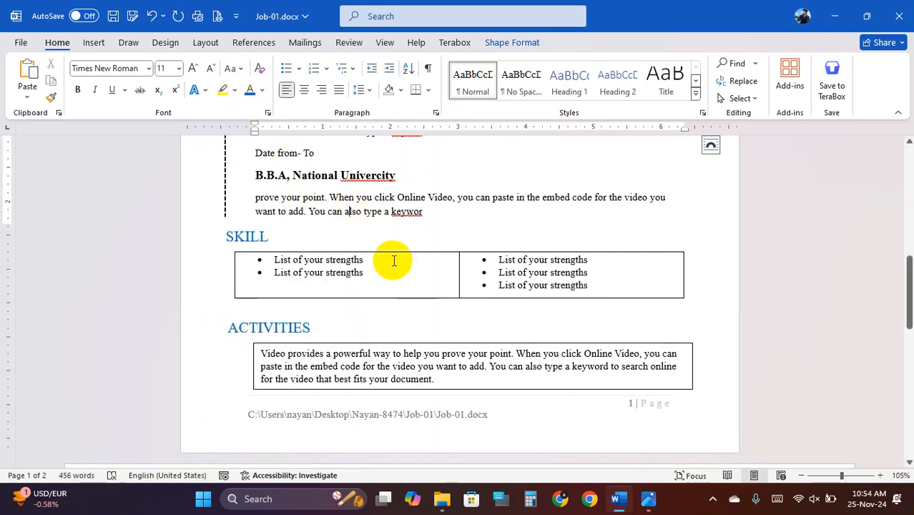
scroll(393, 261, "down", 4)
scroll(409, 242, "up", 1)
scroll(161, 241, "up", 2)
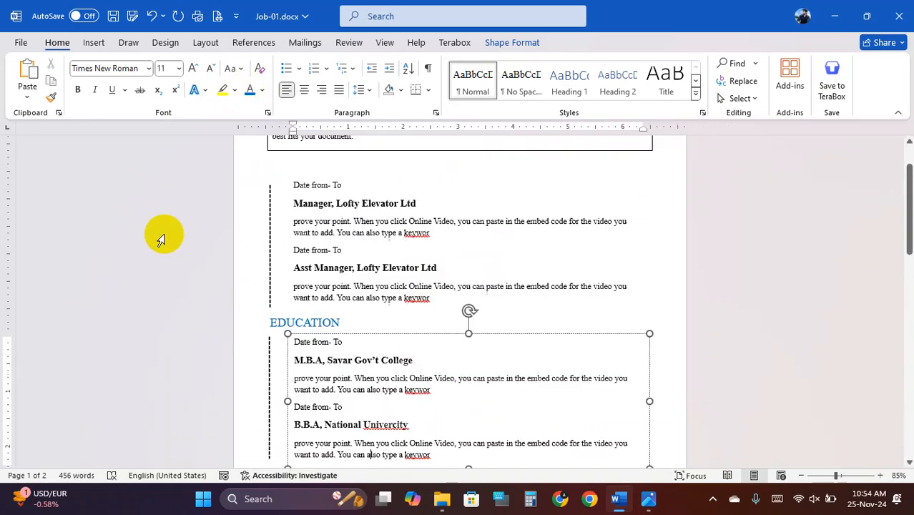
scroll(424, 231, "up", 3)
scroll(347, 180, "up", 2)
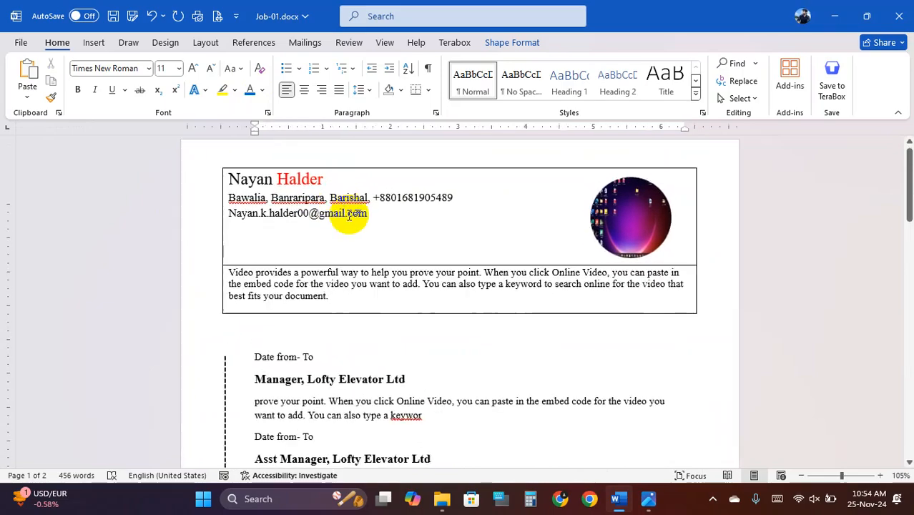
scroll(491, 306, "down", 10)
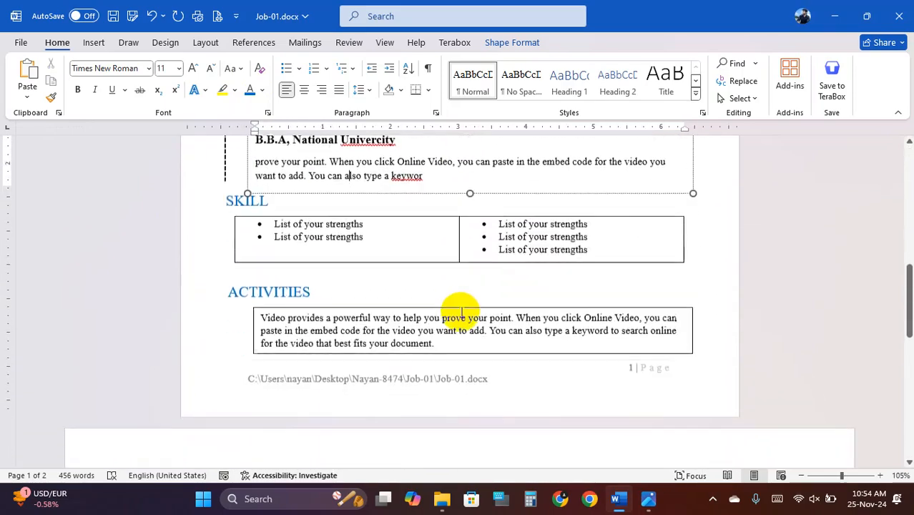
left_click(415, 236)
left_click(460, 319)
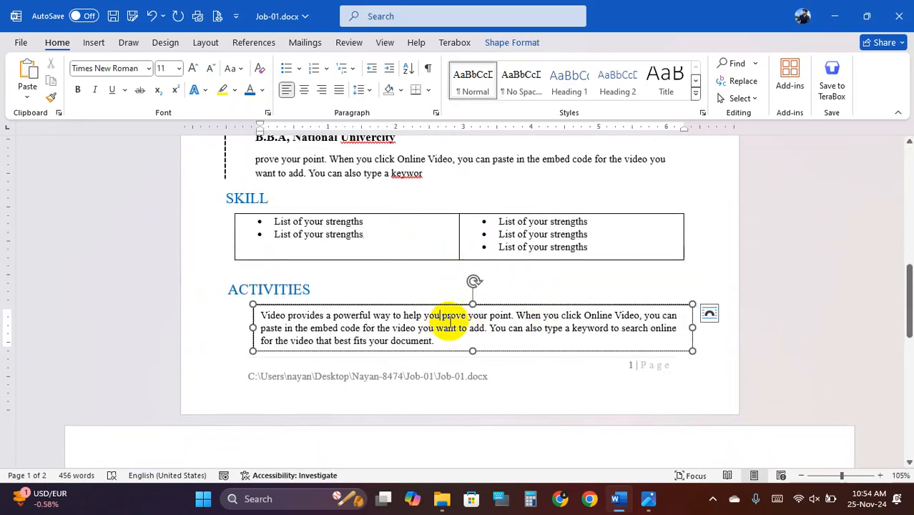
left_click(419, 282)
scroll(419, 279, "down", 4)
scroll(258, 254, "up", 3)
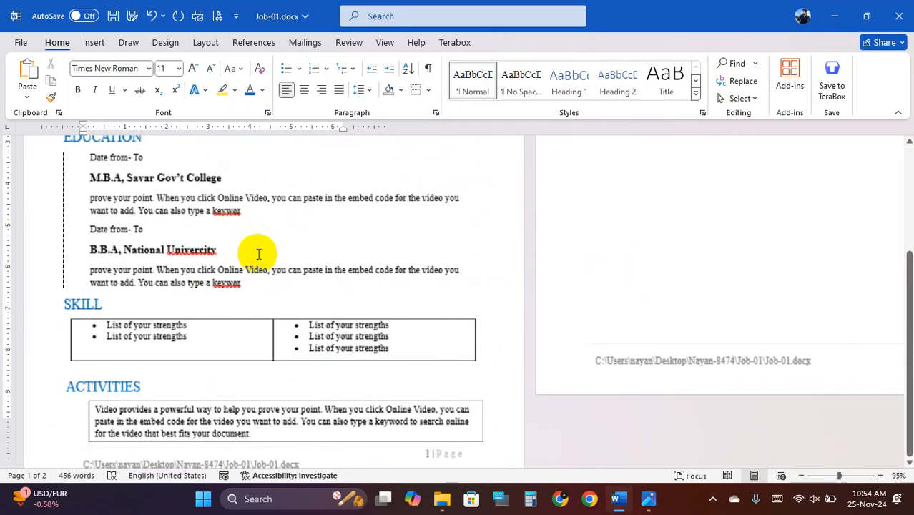
scroll(406, 252, "down", 4)
scroll(412, 249, "up", 5)
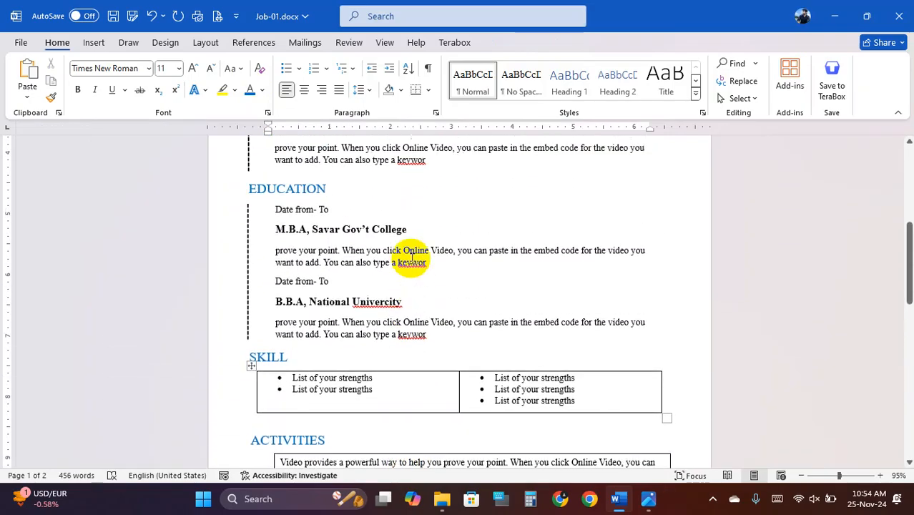
scroll(413, 256, "up", 5)
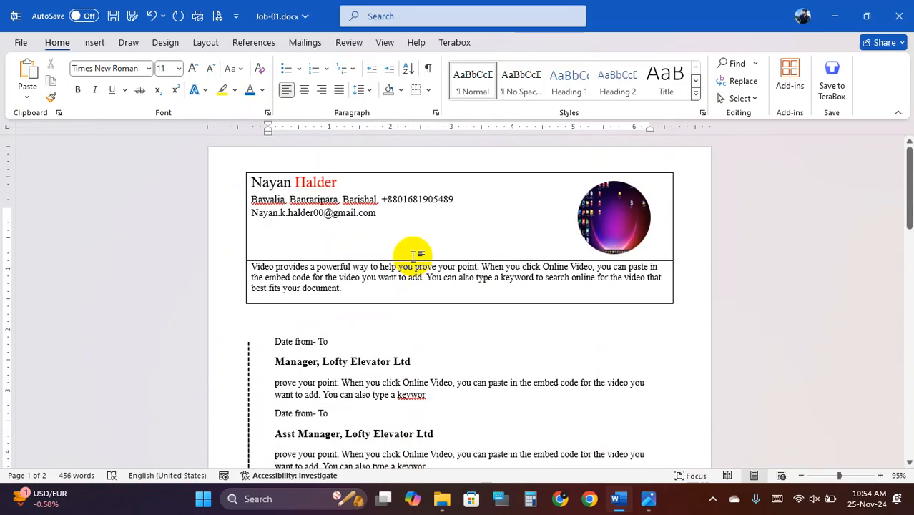
- Minimise Word to view the specification sheet and sample CV images
left_click(619, 499)
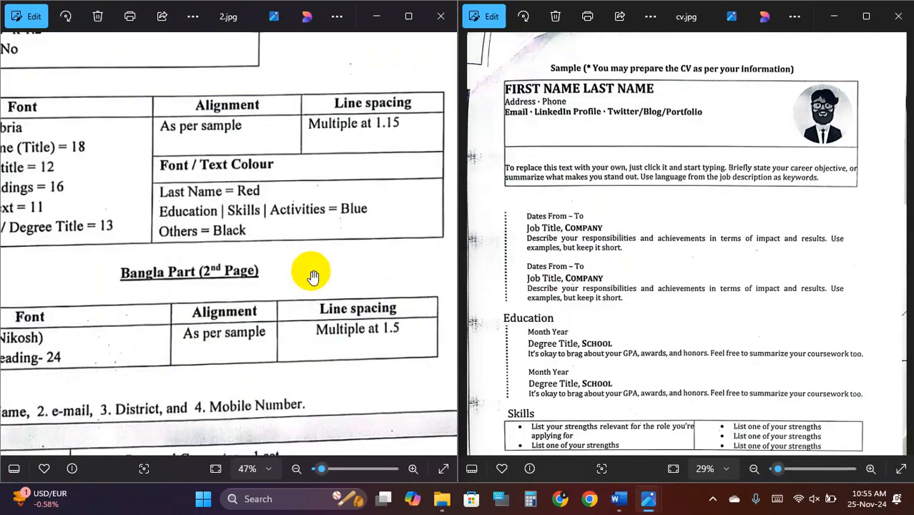
scroll(313, 277, "down", 3)
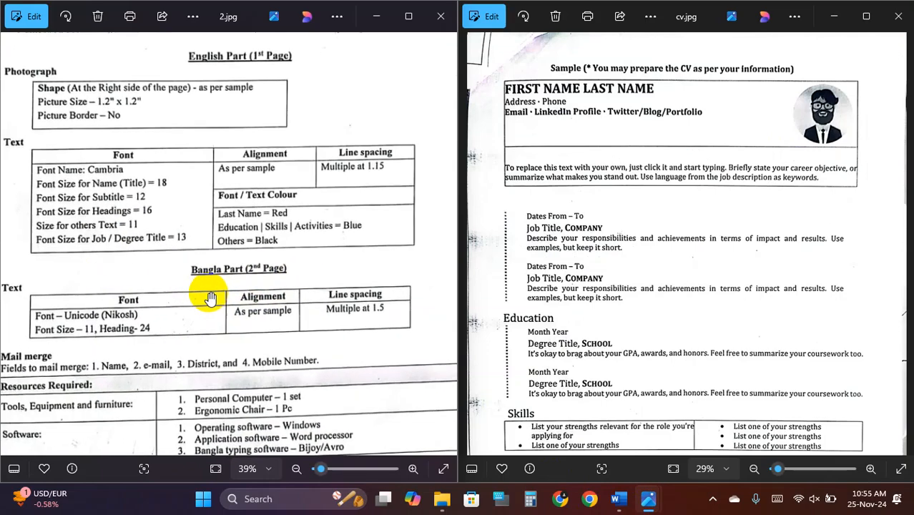
scroll(211, 298, "up", 1)
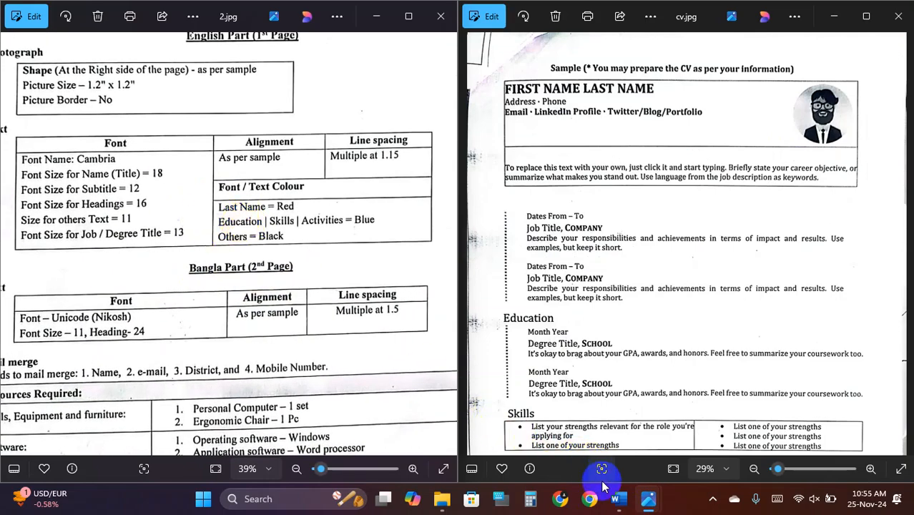
- Restore the CV, review the experience section, check the spec sheet, and return
left_click(617, 501)
scroll(453, 328, "down", 5)
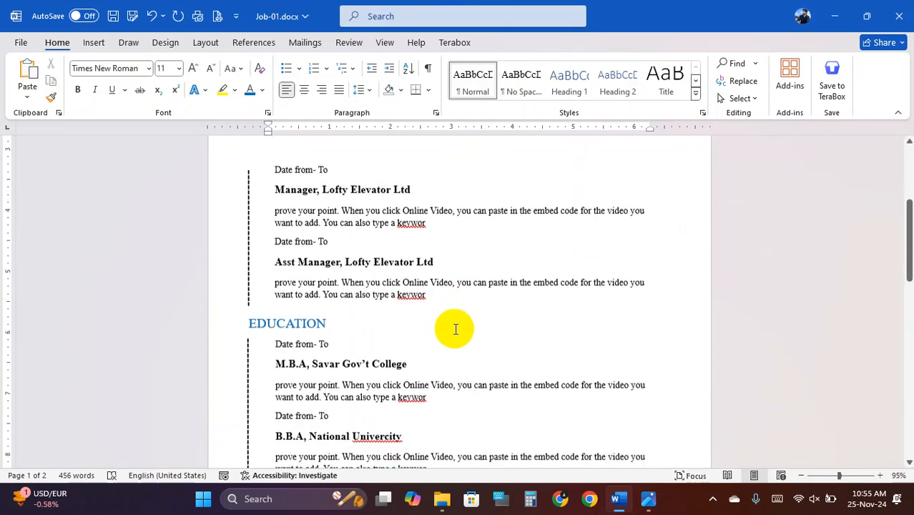
scroll(456, 329, "down", 1)
scroll(296, 337, "down", 2)
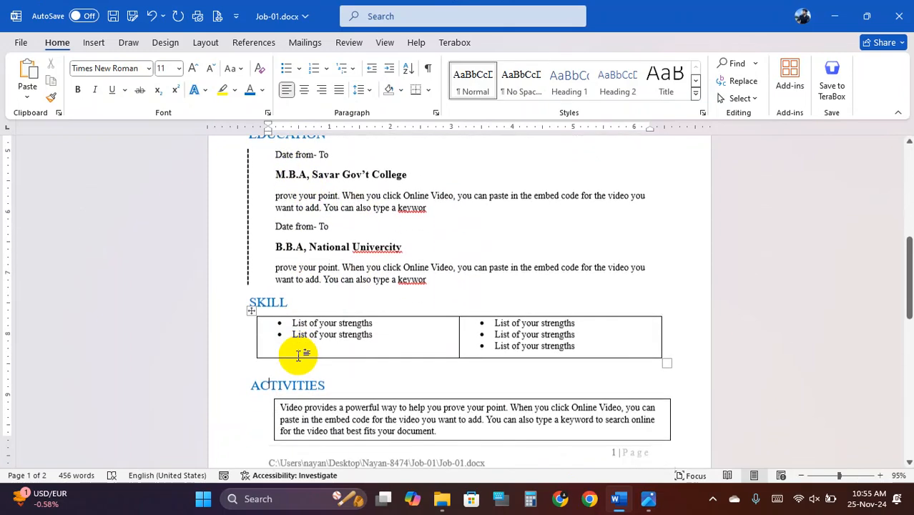
scroll(333, 355, "up", 10)
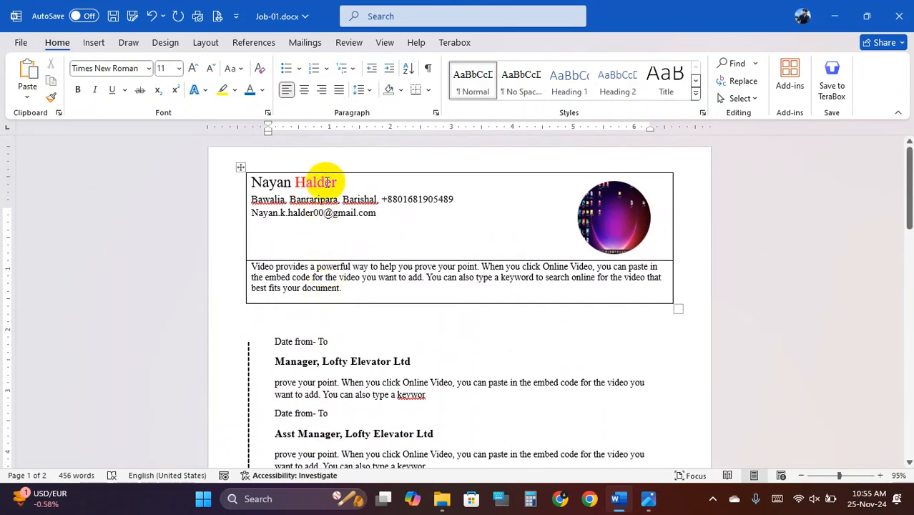
scroll(351, 225, "down", 1)
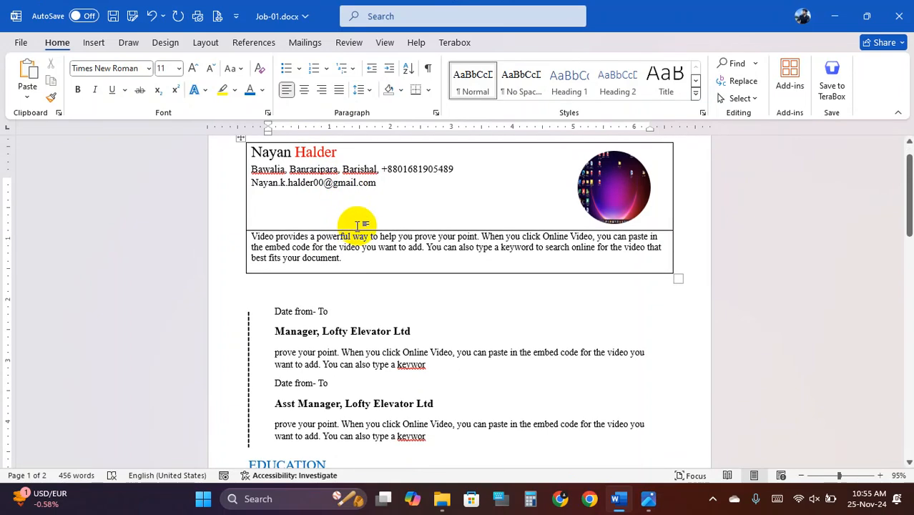
scroll(377, 231, "down", 3)
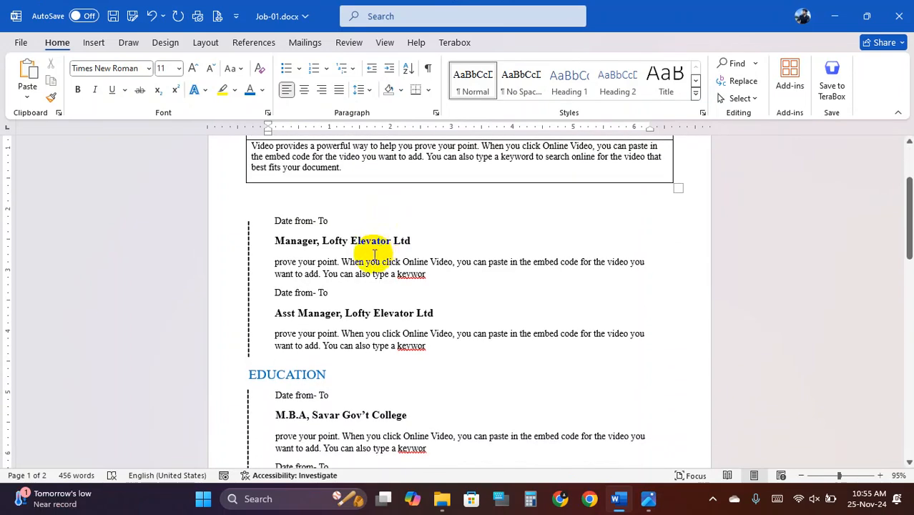
left_click(363, 262)
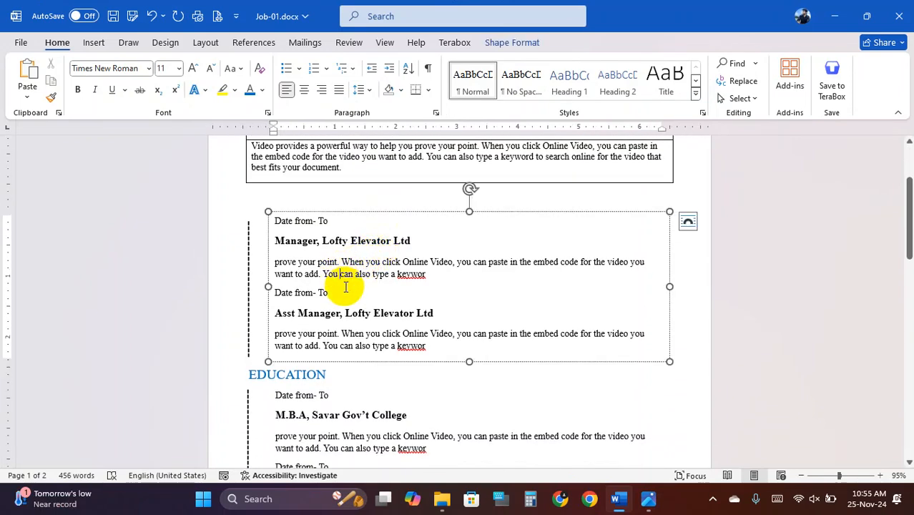
left_click(617, 502)
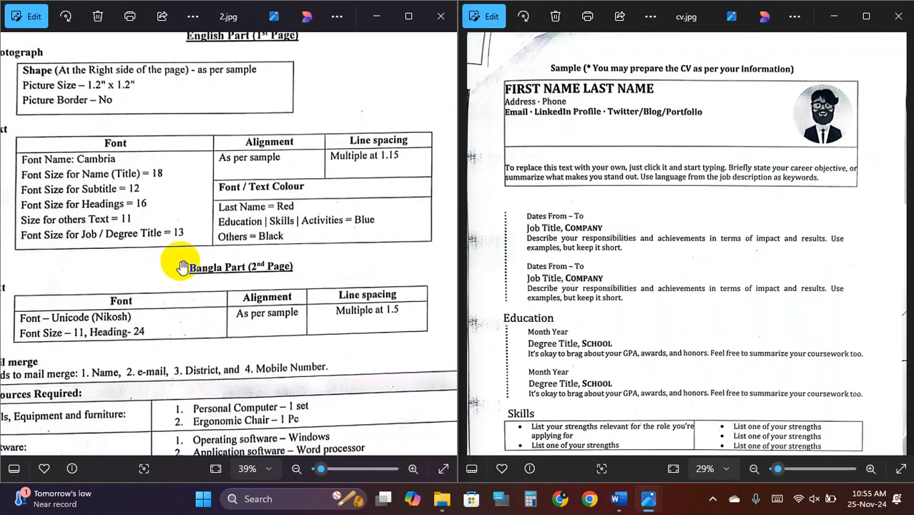
left_click(620, 500)
left_click_drag(325, 310, 351, 315)
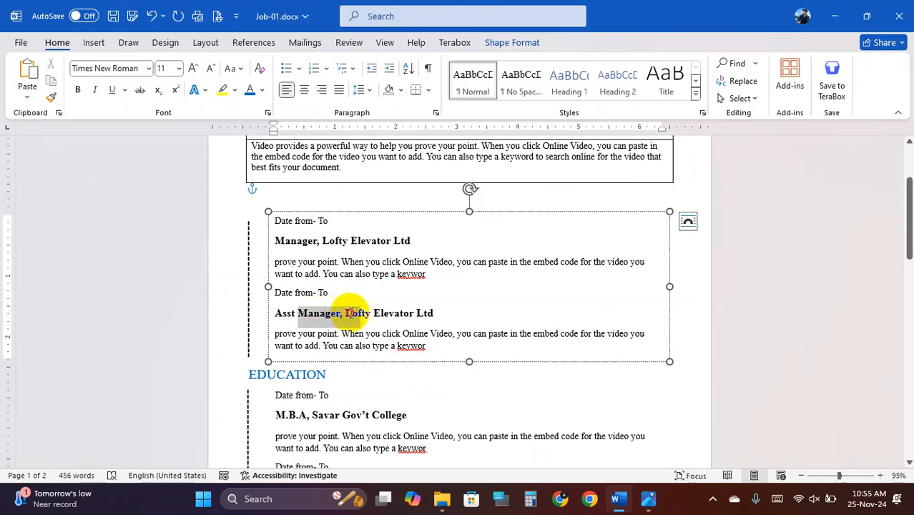
left_click(339, 313)
scroll(340, 320, "down", 1)
scroll(340, 319, "down", 1)
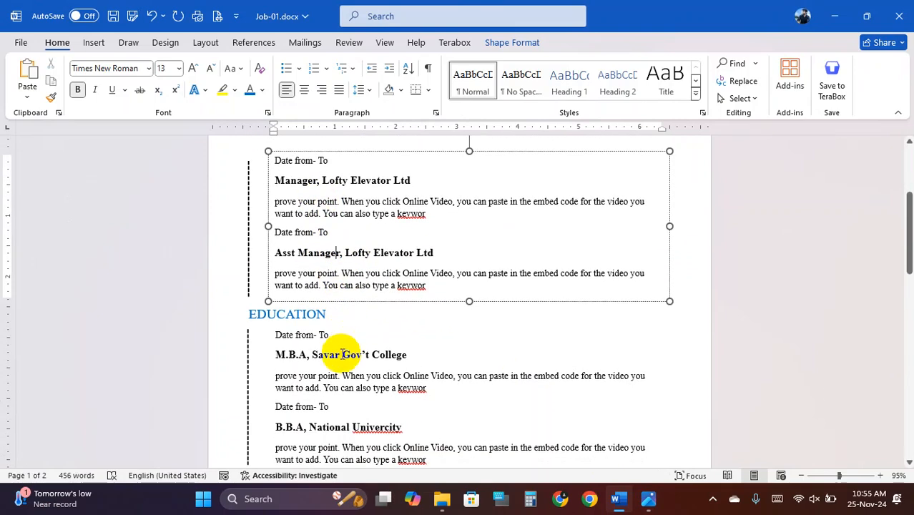
left_click(313, 355)
scroll(371, 356, "down", 1)
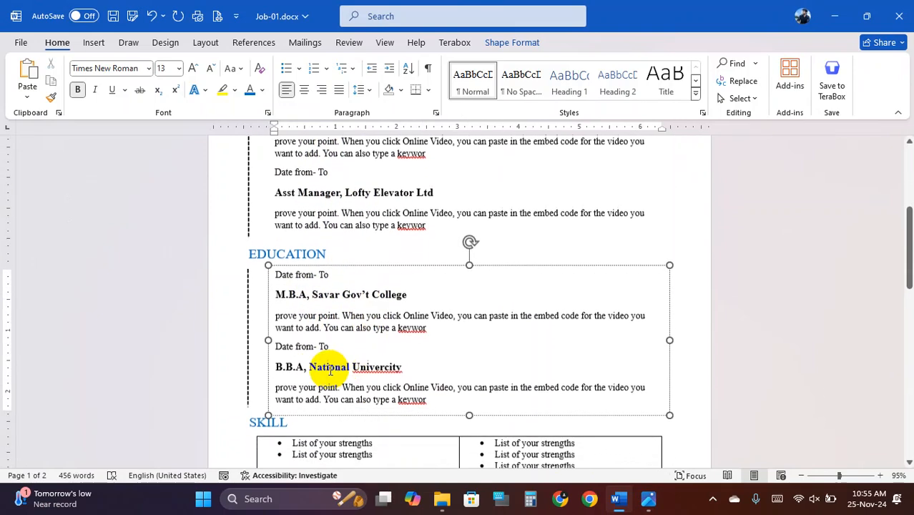
left_click(350, 389)
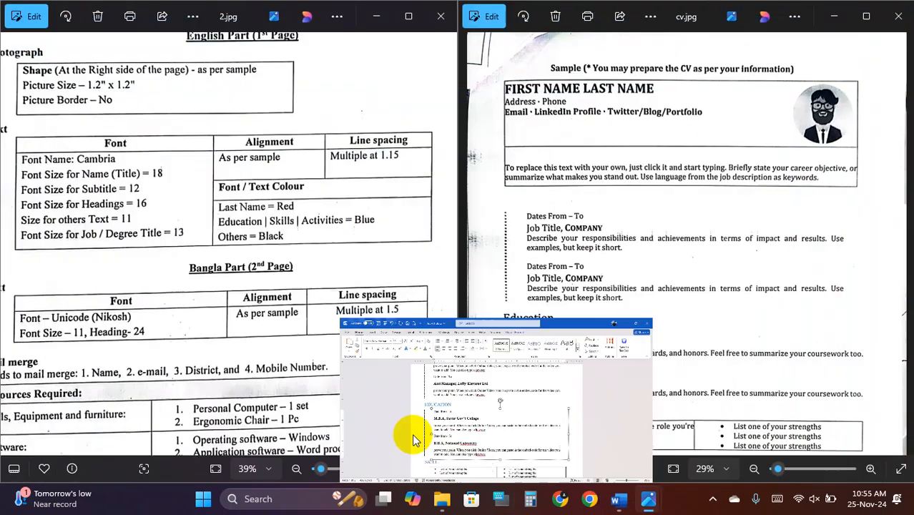
left_click(619, 499)
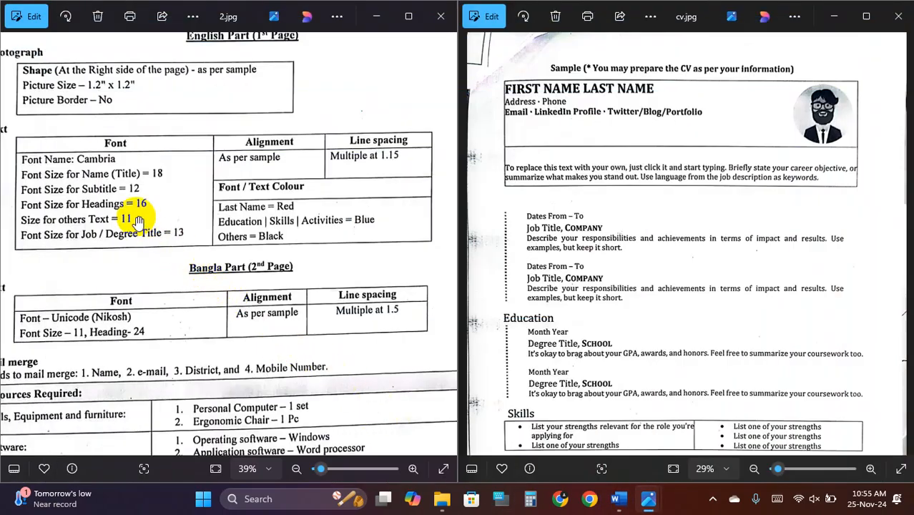
left_click(619, 499)
left_click(278, 424)
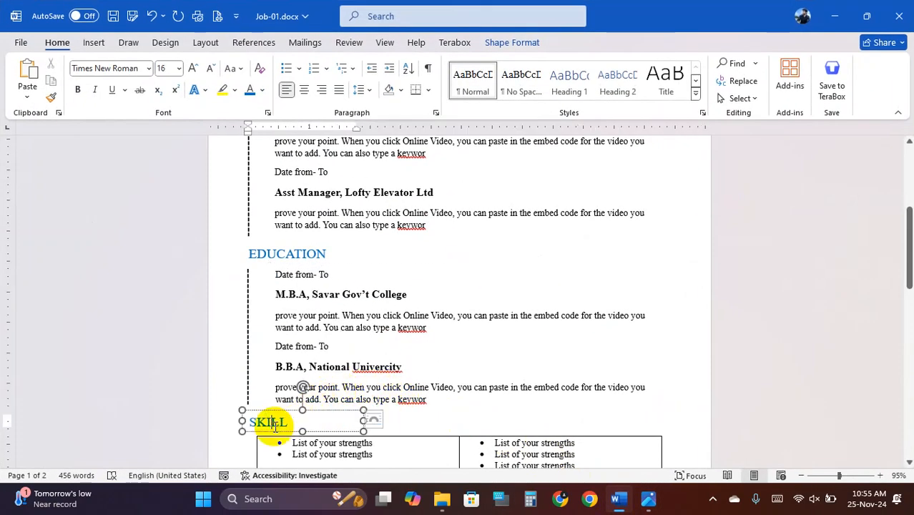
left_click(280, 253)
scroll(286, 272, "down", 3)
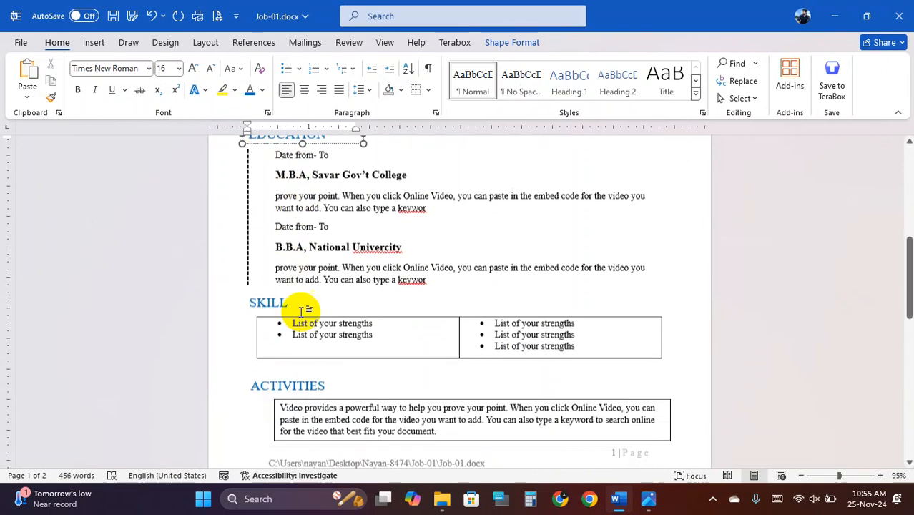
left_click(293, 385)
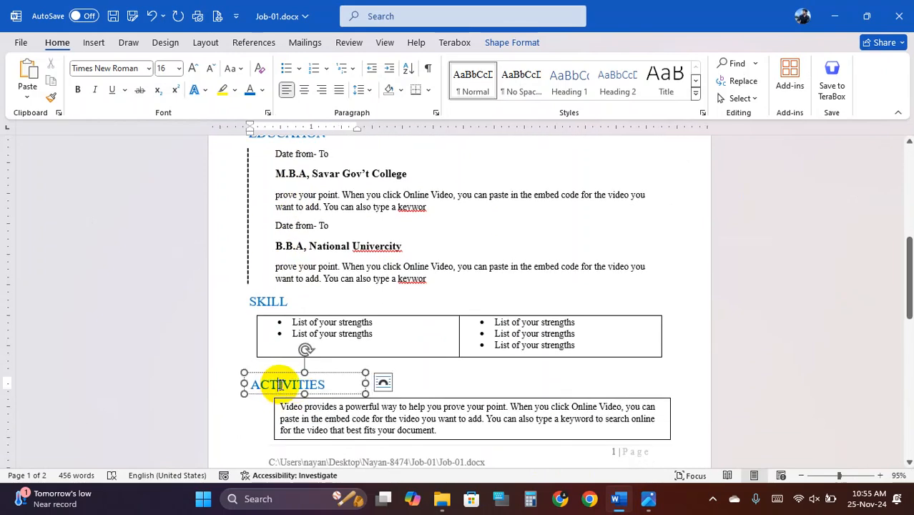
left_click(620, 500)
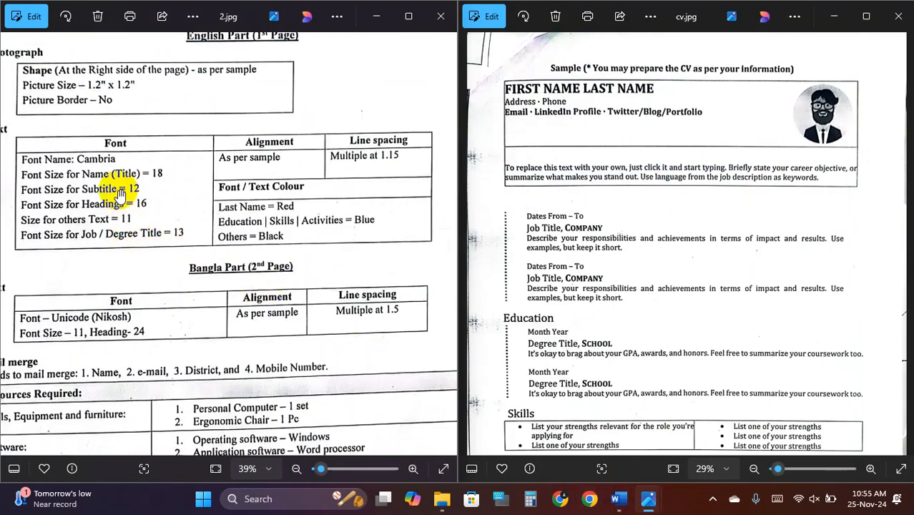
left_click(617, 501)
scroll(229, 236, "up", 10)
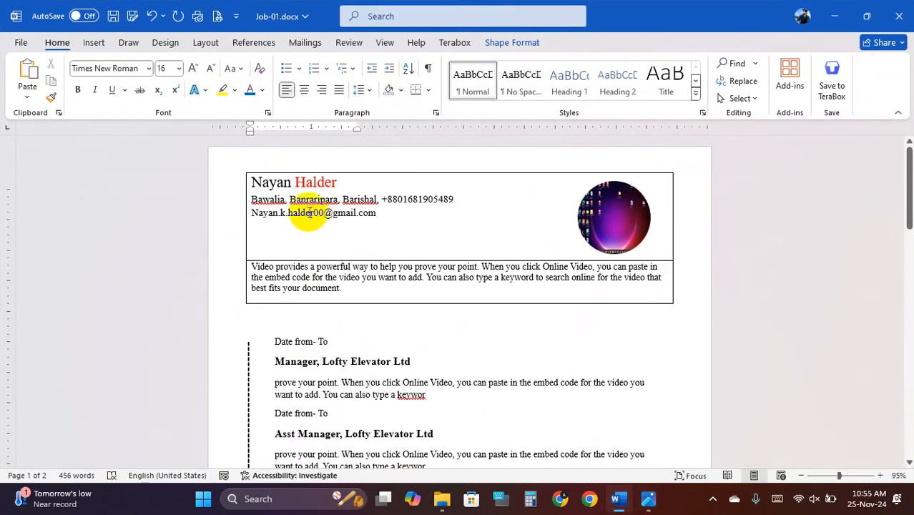
left_click(308, 212)
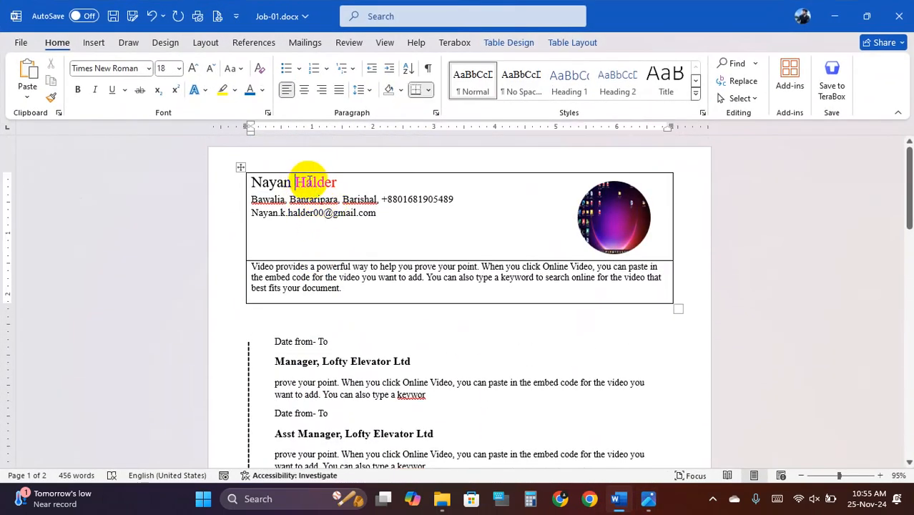
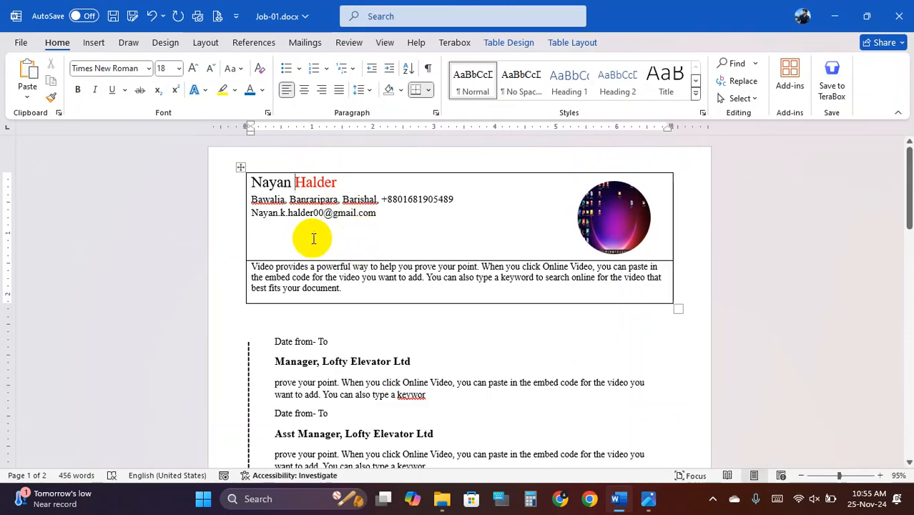
- Peek at the requirement sheets behind Word, return to the resume, and select all its text
left_click(618, 501)
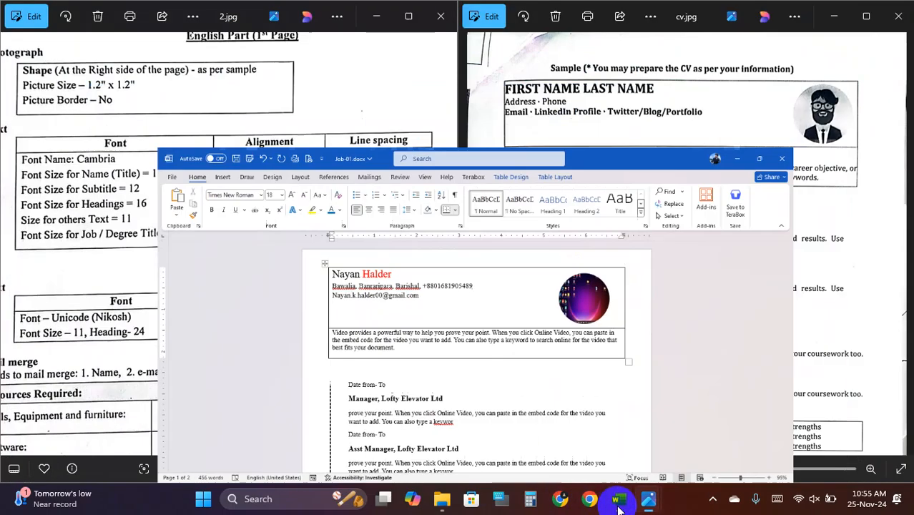
left_click(618, 501)
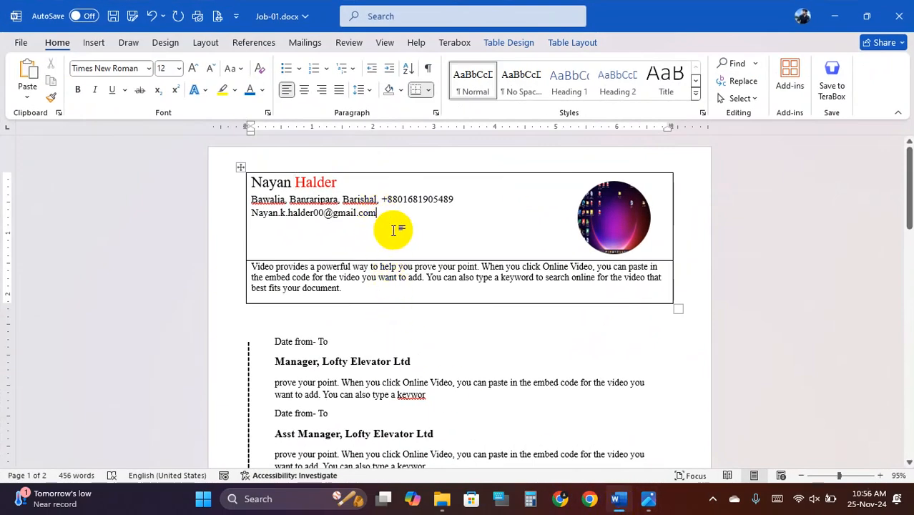
key("ctrl+a")
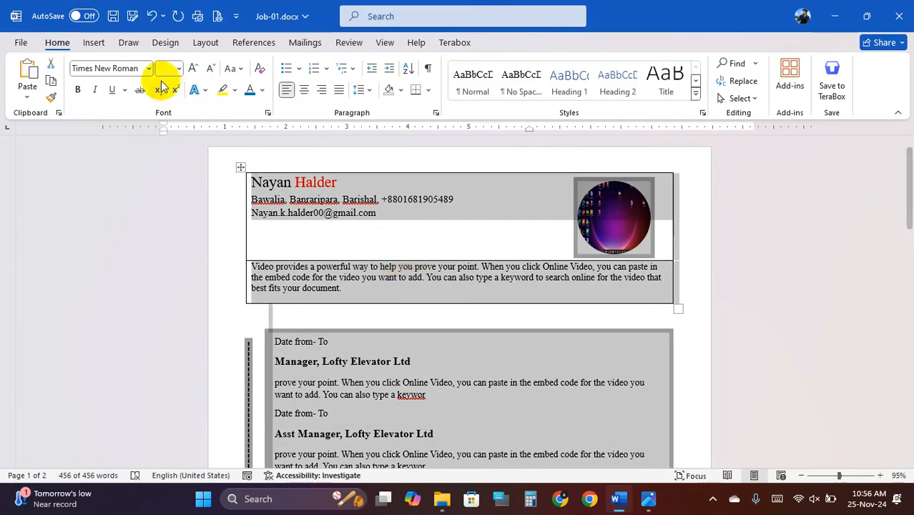
- Apply Cambria to the selected document and check the header contact and description fonts
left_click(151, 69)
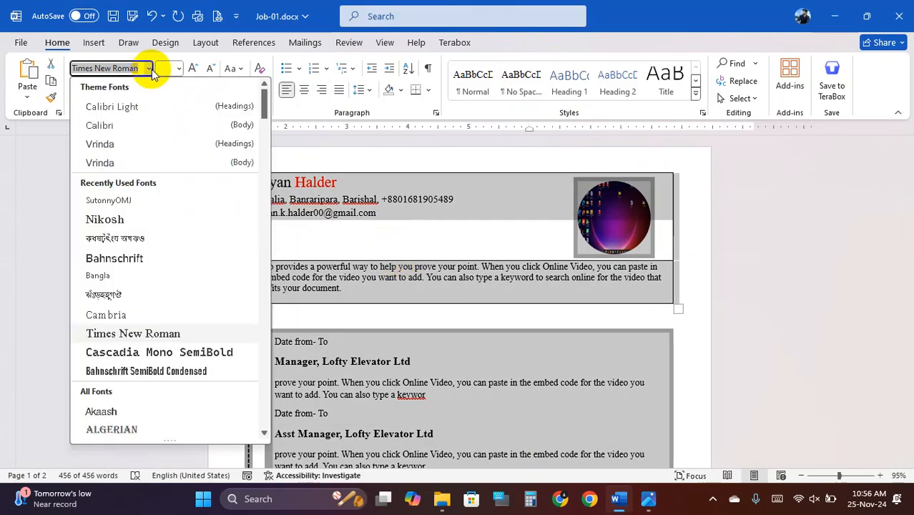
type("Cambria")
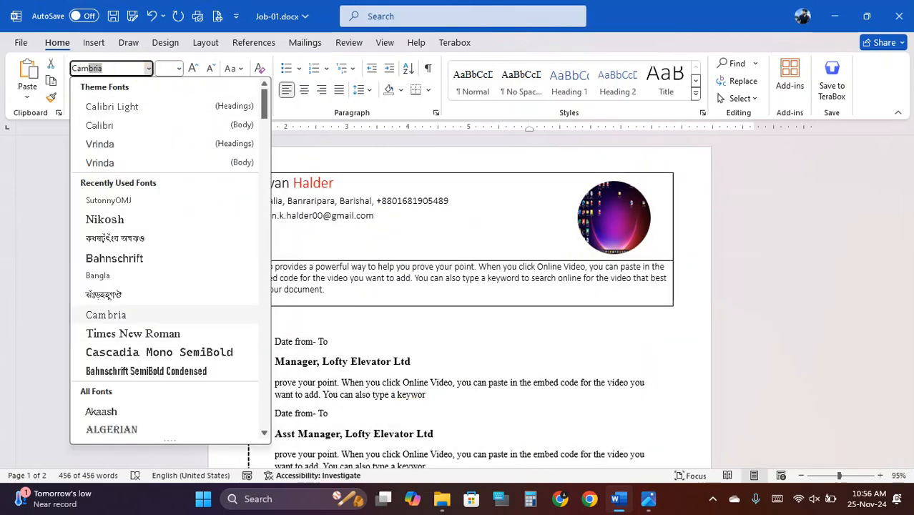
key("Return")
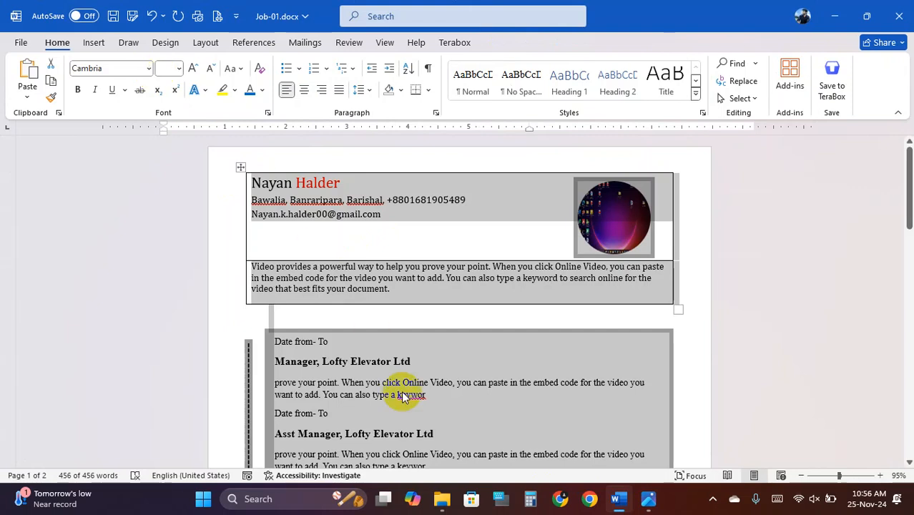
left_click(374, 396)
scroll(373, 396, "down", 1)
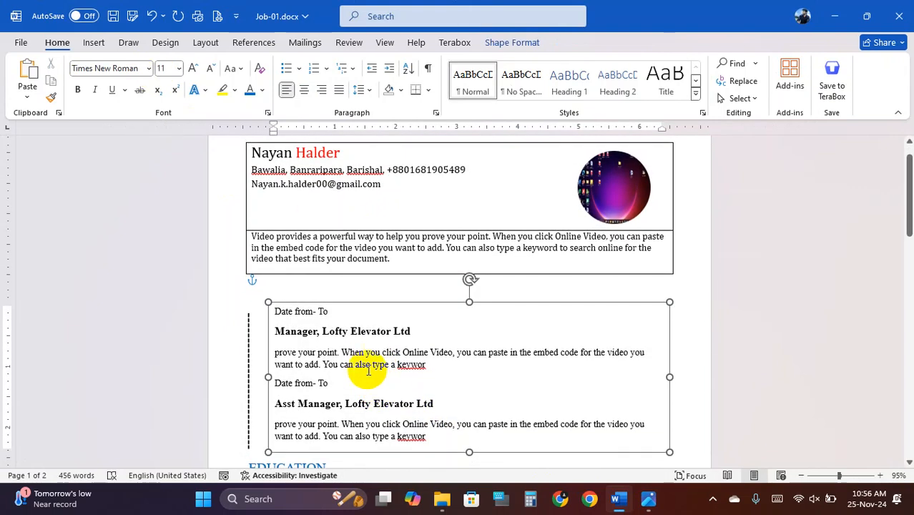
left_click(323, 182)
left_click(327, 244)
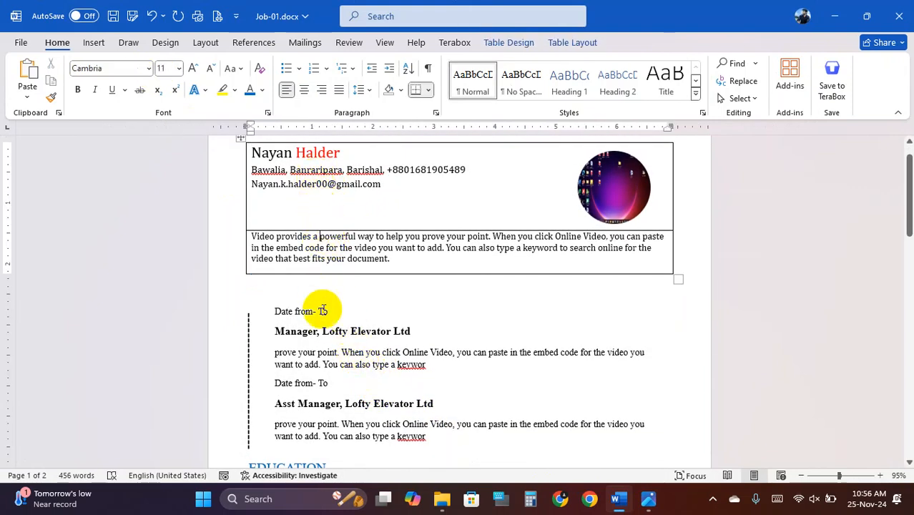
- Set the experience and Education text boxes' entries to Cambria
left_click(330, 360)
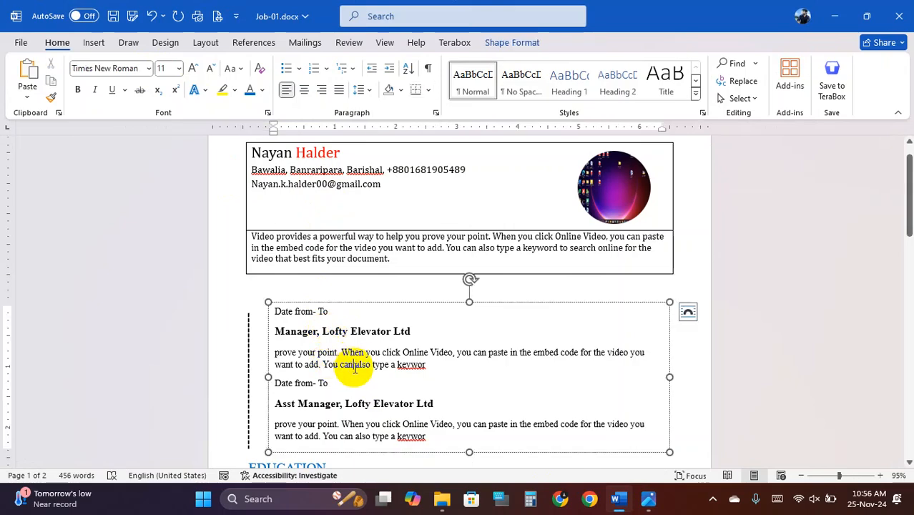
key("ctrl+a")
left_click(148, 68)
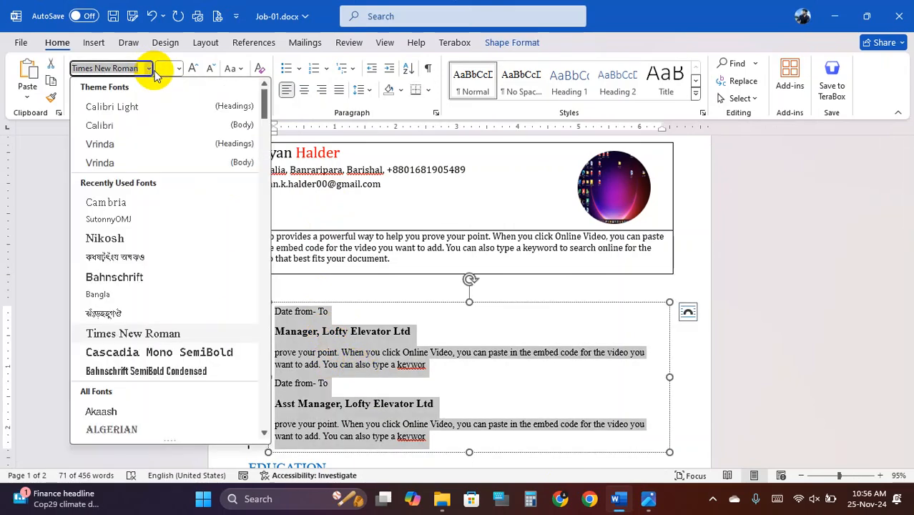
left_click(132, 203)
left_click(299, 351)
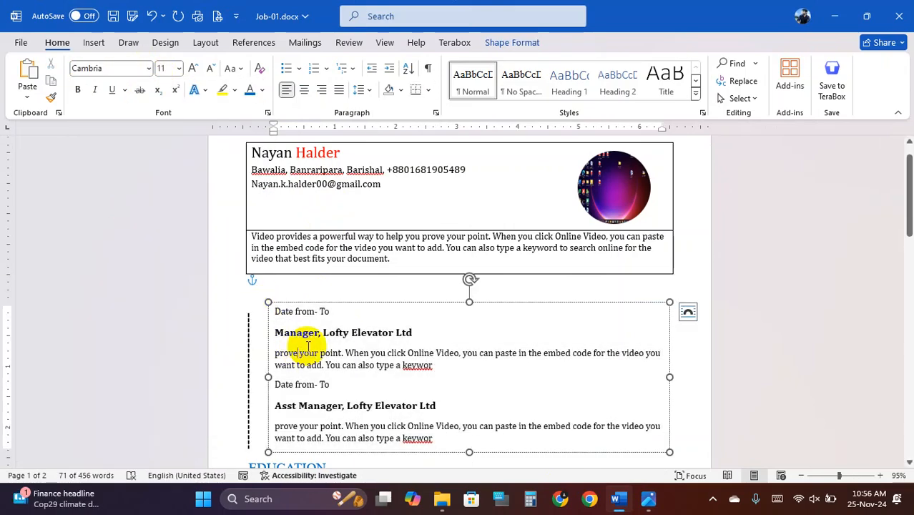
scroll(332, 346, "down", 2)
left_click(317, 323)
key("ctrl+a")
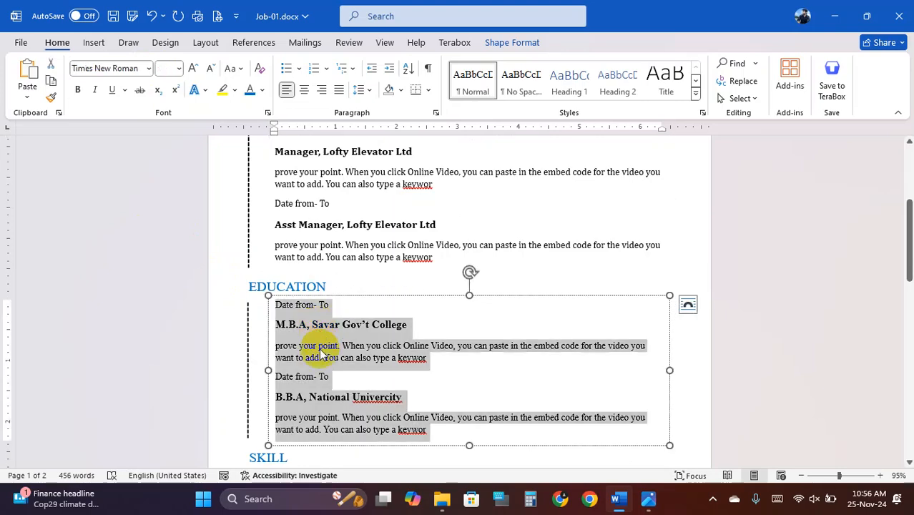
left_click(148, 68)
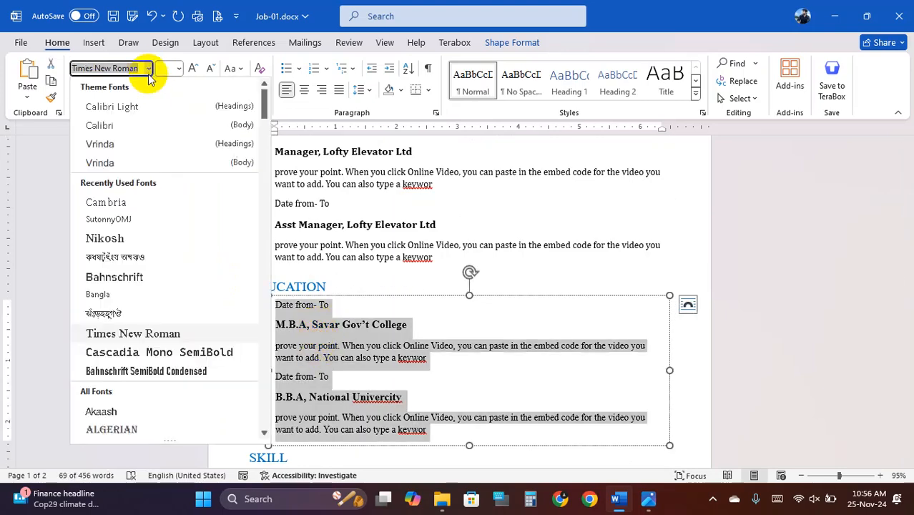
left_click(118, 203)
- Set the EDUCATION and SKILL heading boxes to Cambria
left_click(285, 285)
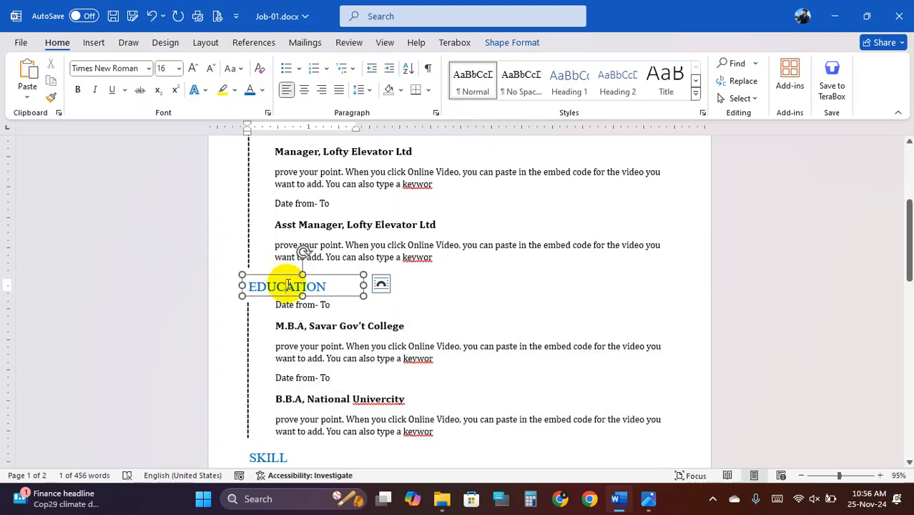
key("ctrl+a")
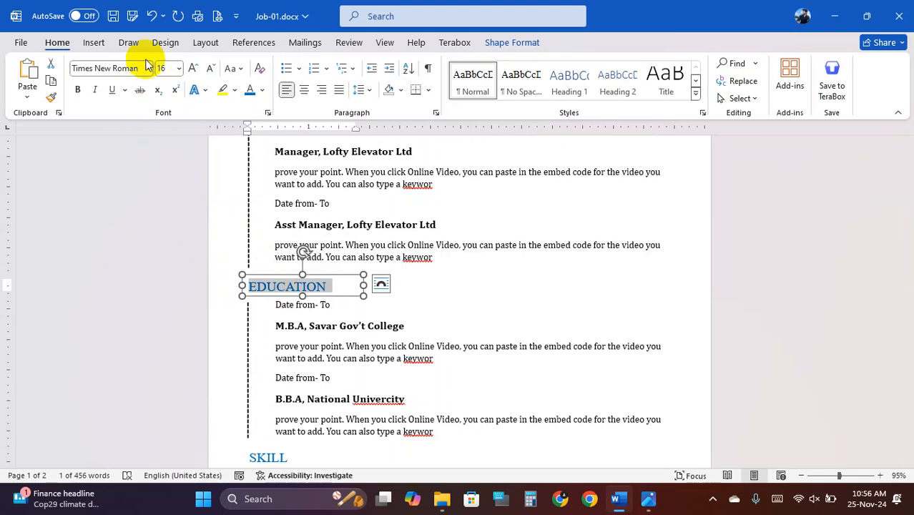
left_click(148, 68)
left_click(139, 204)
left_click(365, 344)
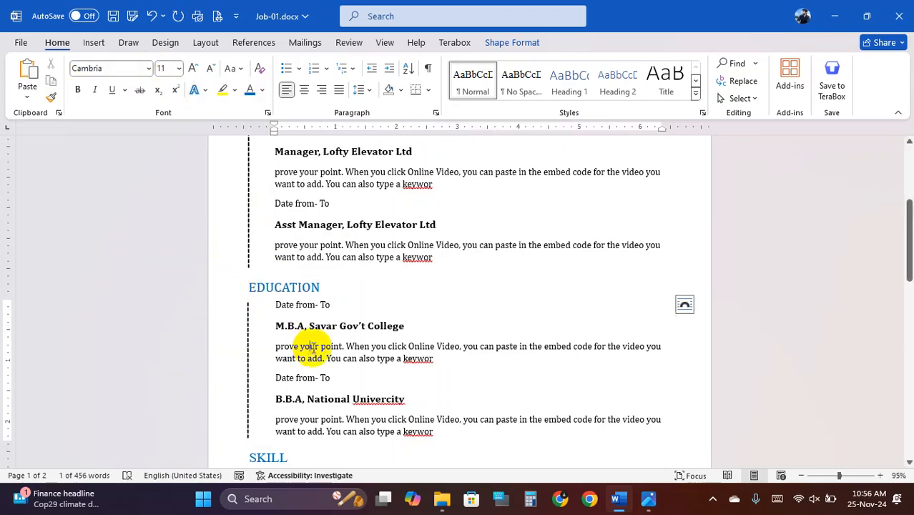
scroll(351, 340, "down", 3)
left_click(303, 307)
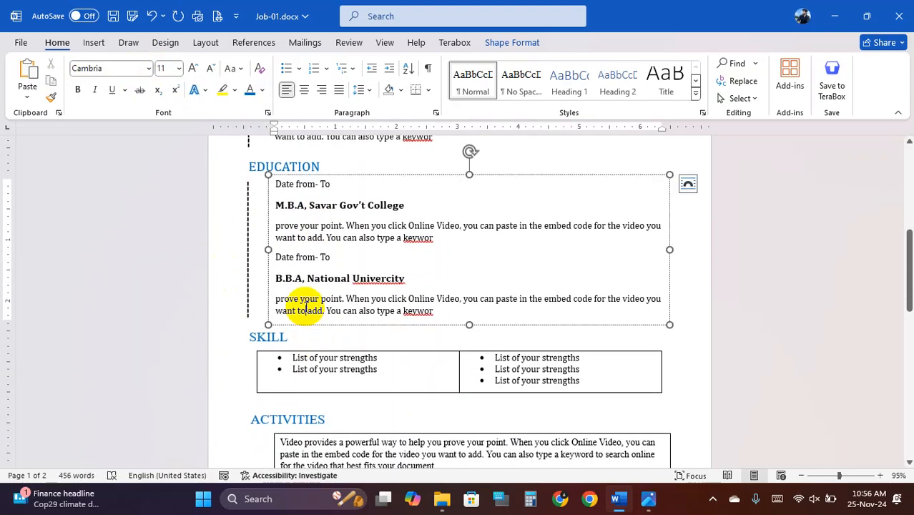
left_click(260, 335)
key("ctrl+a")
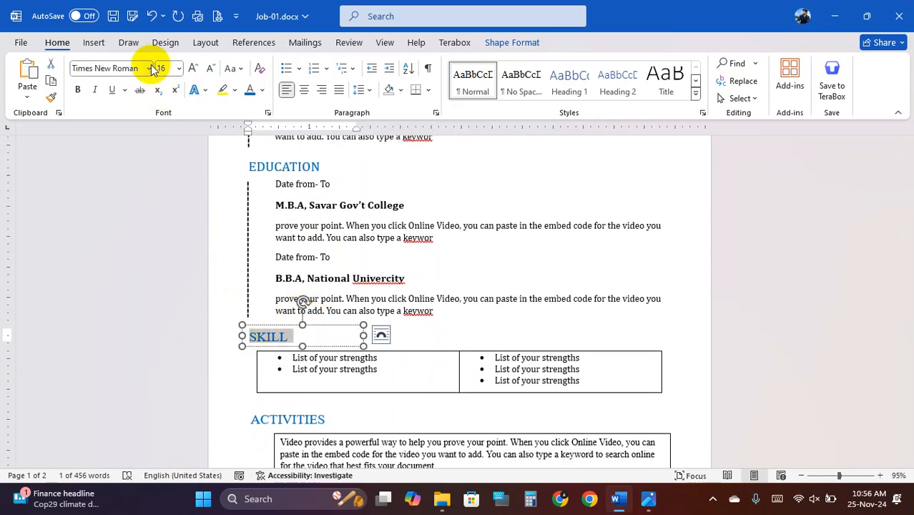
left_click(148, 68)
left_click(123, 204)
- Reapply Cambria across the whole document and check the skills table's font
left_click(318, 367)
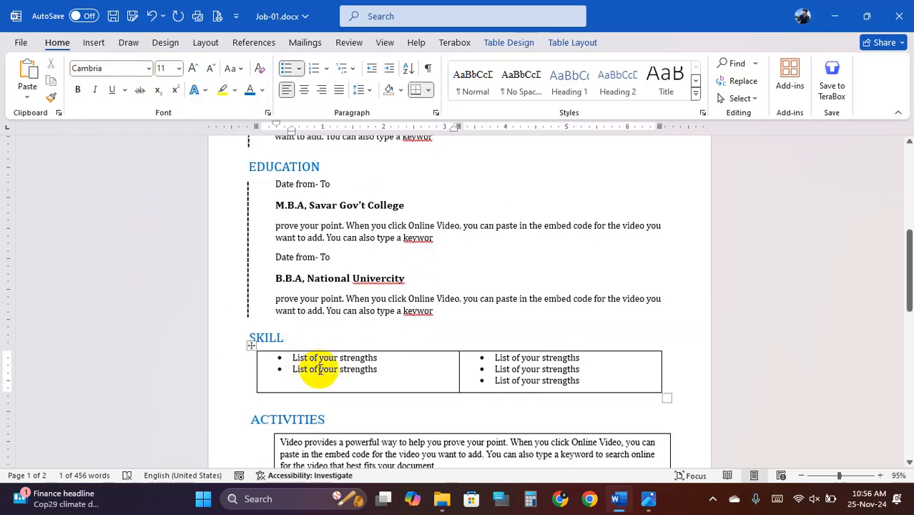
key("ctrl+a")
left_click(148, 68)
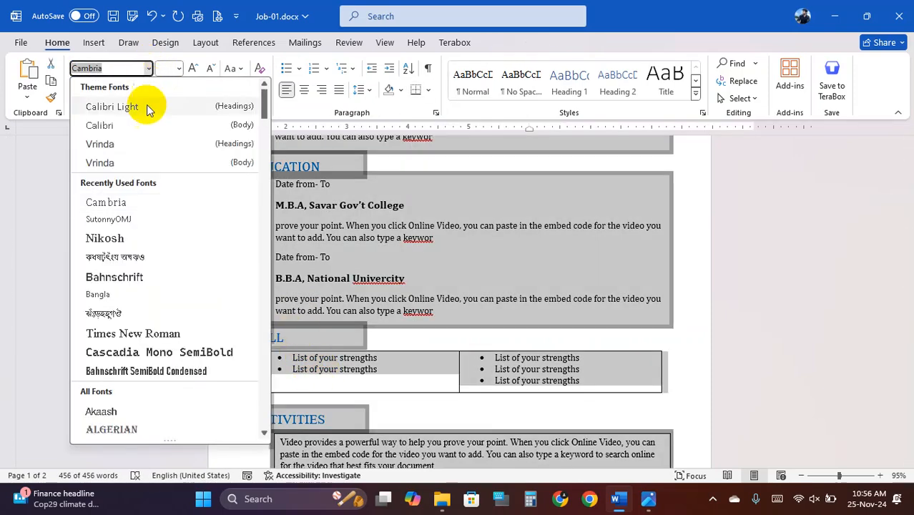
left_click(116, 204)
left_click(343, 365)
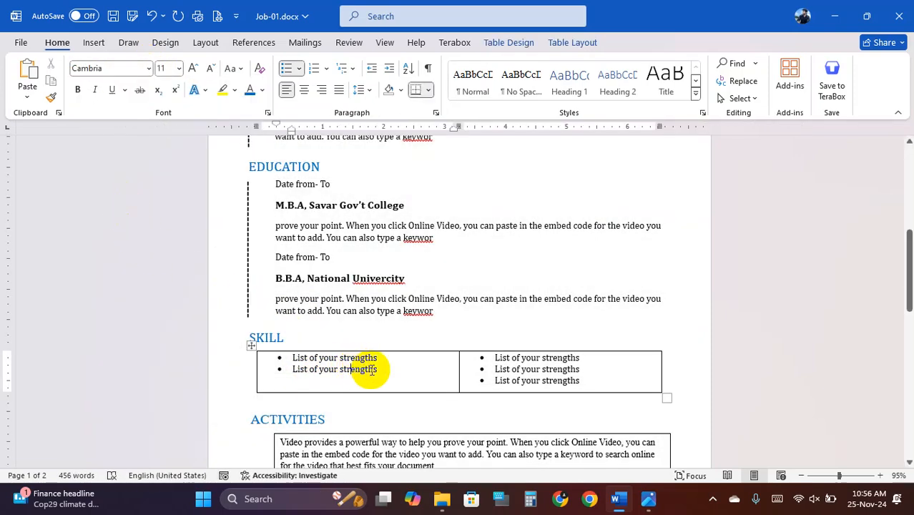
left_click(520, 369)
- Set the Activities paragraph to Cambria and review the resume's fonts
scroll(479, 367, "down", 3)
left_click(376, 333)
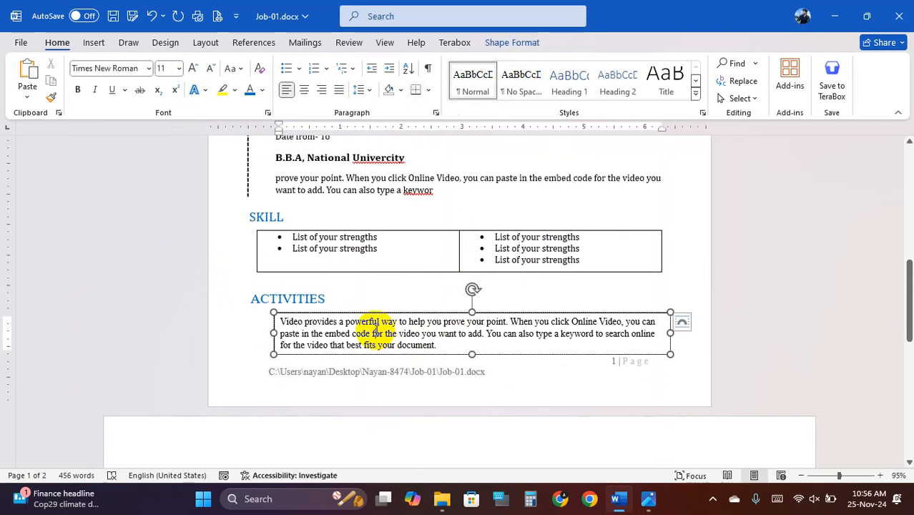
triple_click(376, 333)
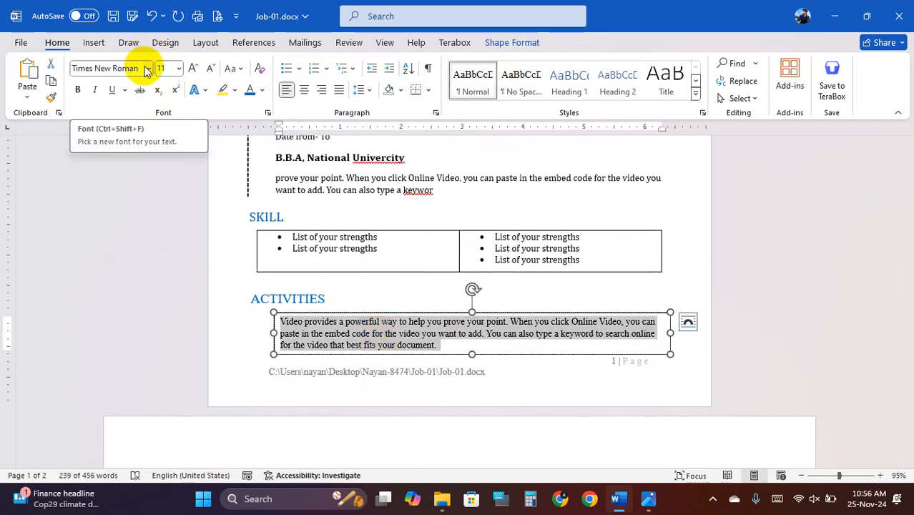
left_click(150, 69)
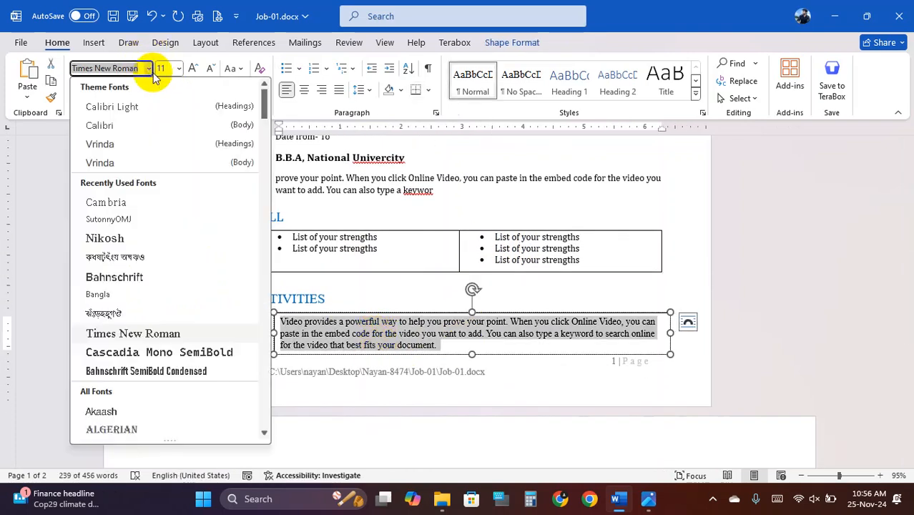
left_click(136, 203)
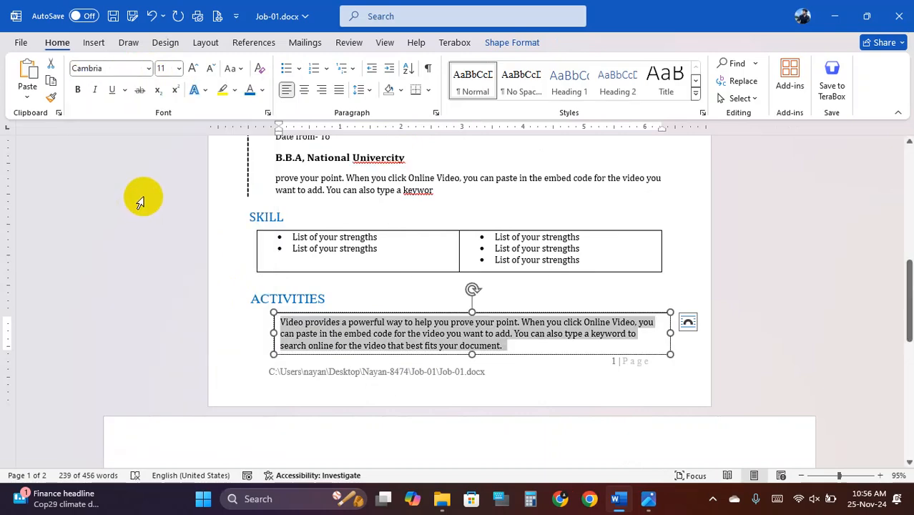
left_click(387, 251)
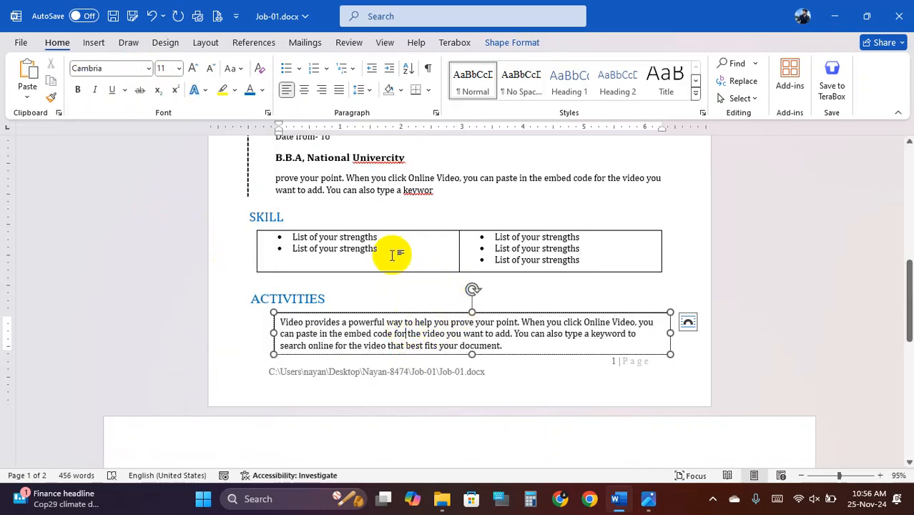
left_click(429, 176)
scroll(429, 176, "up", 12)
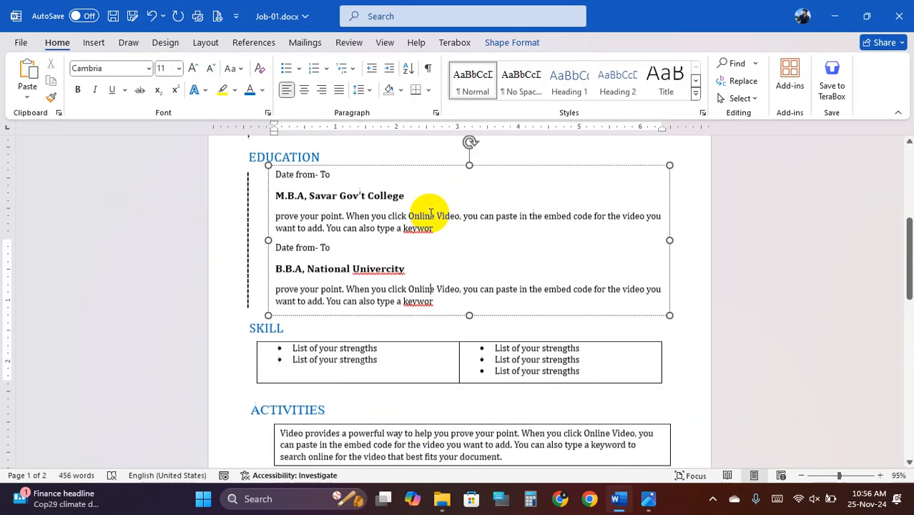
scroll(421, 206, "down", 4, "ctrl")
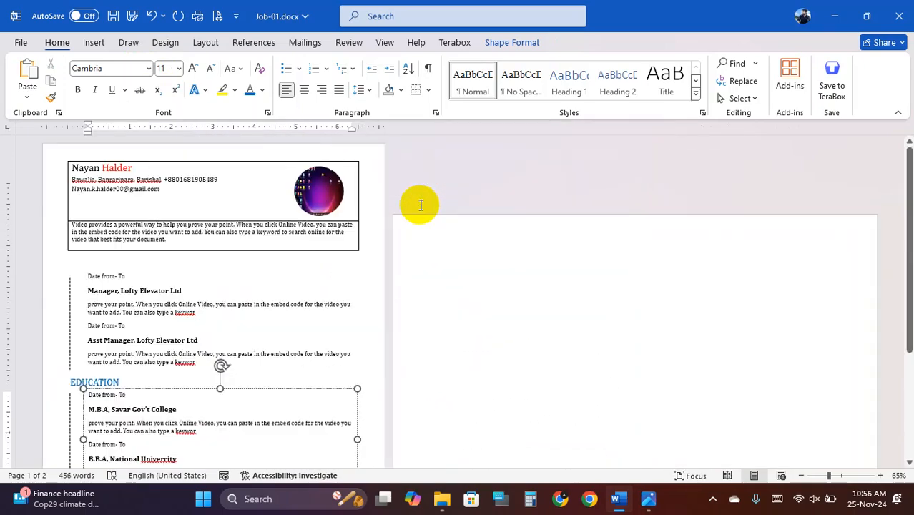
scroll(198, 255, "up", 2, "ctrl")
scroll(334, 263, "down", 8)
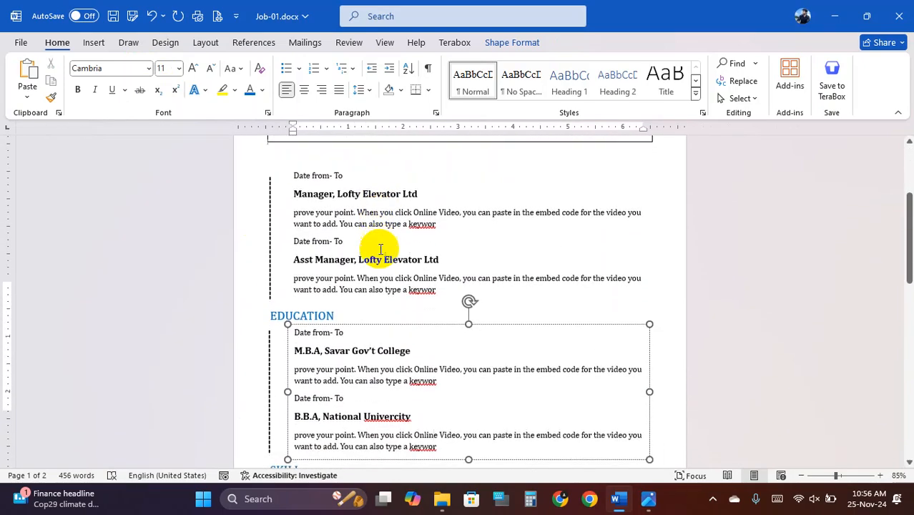
scroll(384, 253, "down", 8)
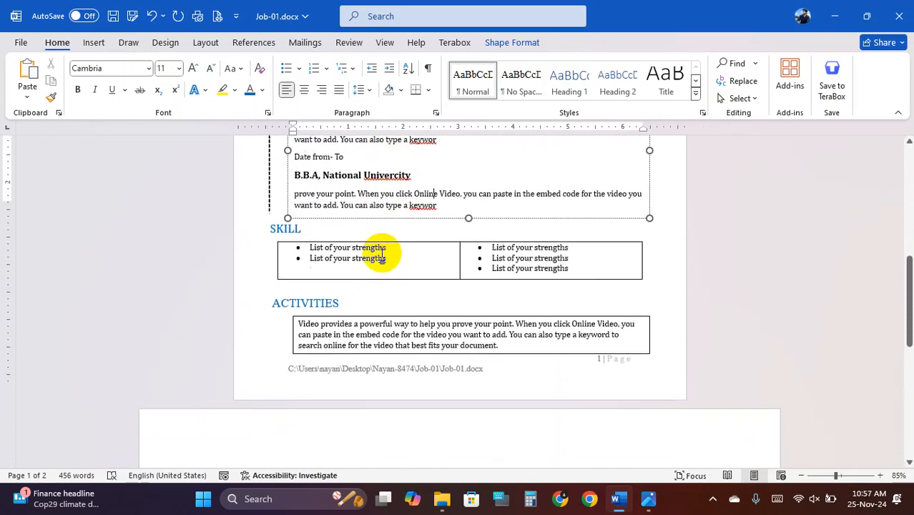
scroll(383, 255, "up", 13)
scroll(385, 256, "up", 4)
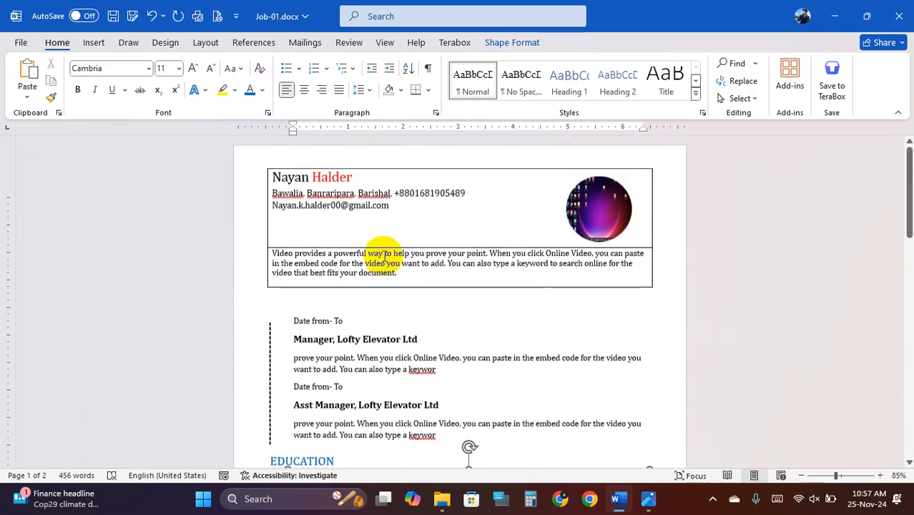
scroll(393, 258, "up", 1, "ctrl")
- Minimise Word, read through cv.jpg and 2.jpg, then close both Photos windows
left_click(632, 499)
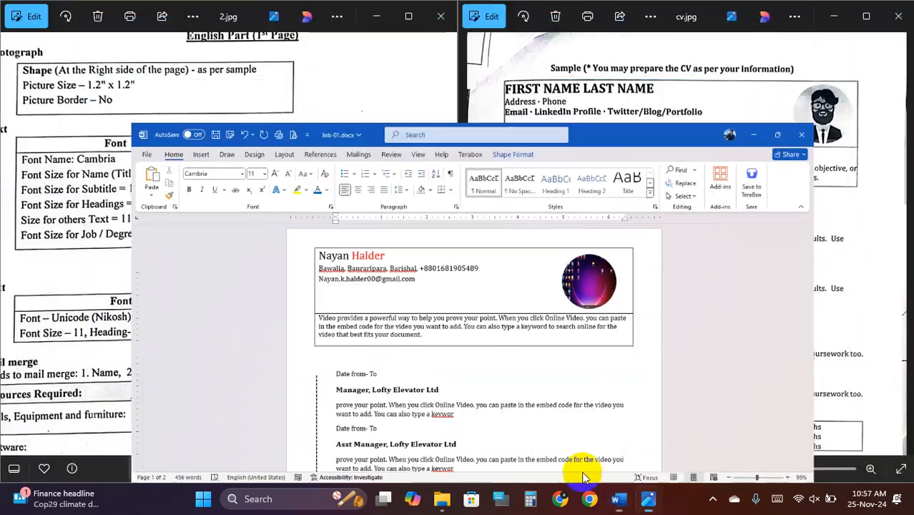
scroll(276, 268, "up", 2)
scroll(285, 275, "down", 2)
left_click_drag(216, 356, 230, 191)
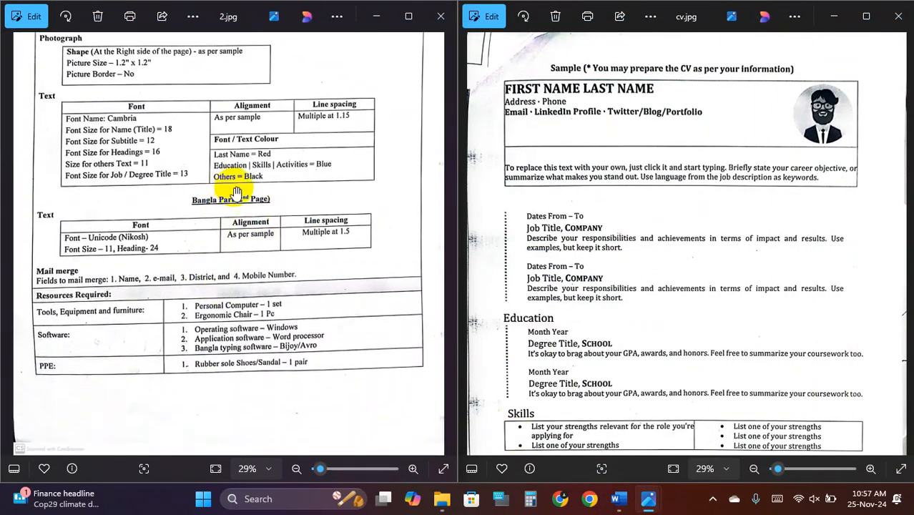
scroll(238, 197, "down", 1)
scroll(587, 189, "down", 1)
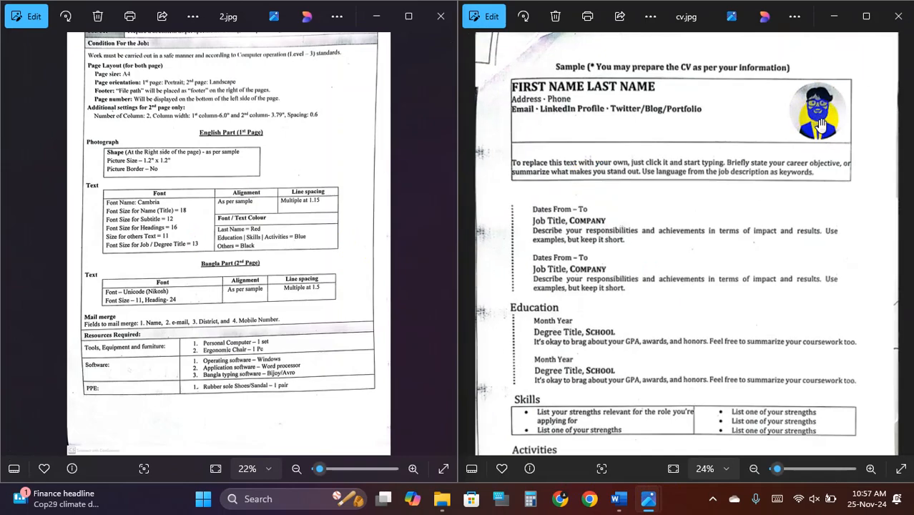
left_click(898, 15)
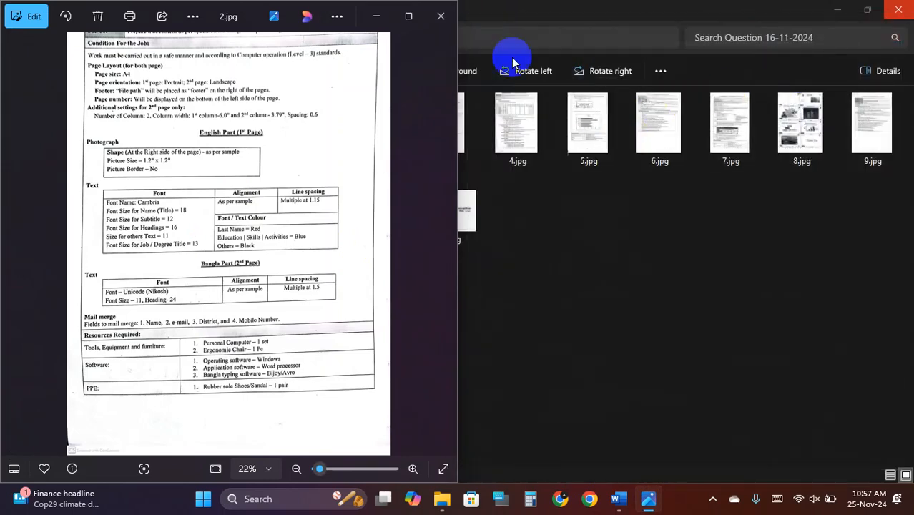
left_click(449, 17)
- Open mail.jpg from the question folder, maximise it, and read the Bengali letter template
mouse_move(632, 507)
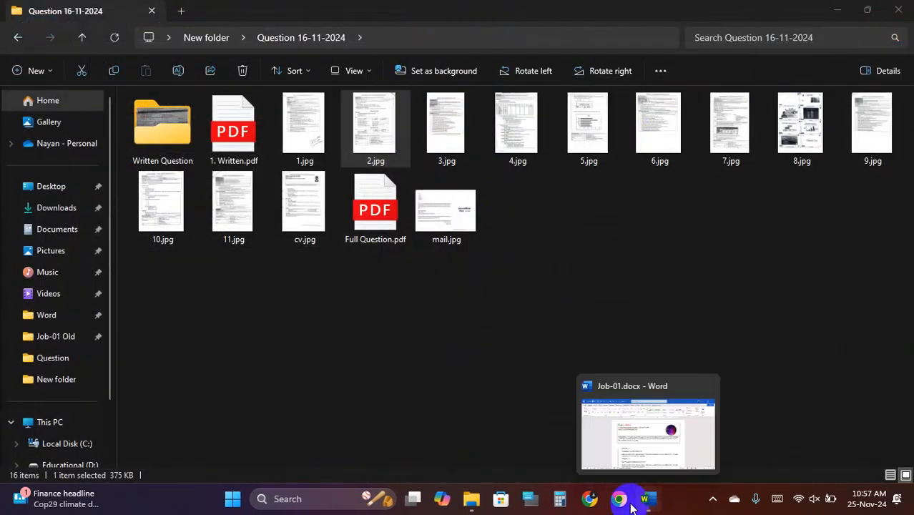
left_click(429, 317)
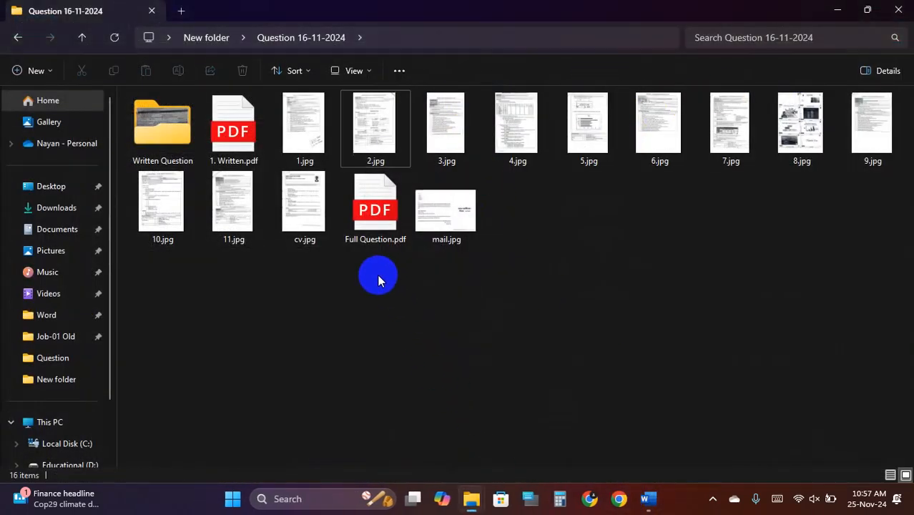
double_click(444, 222)
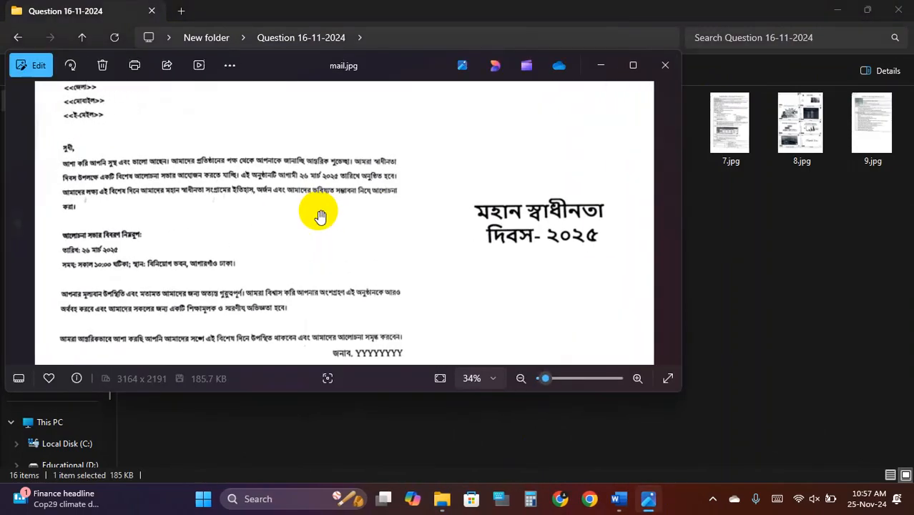
left_click(633, 66)
scroll(266, 194, "up", 2)
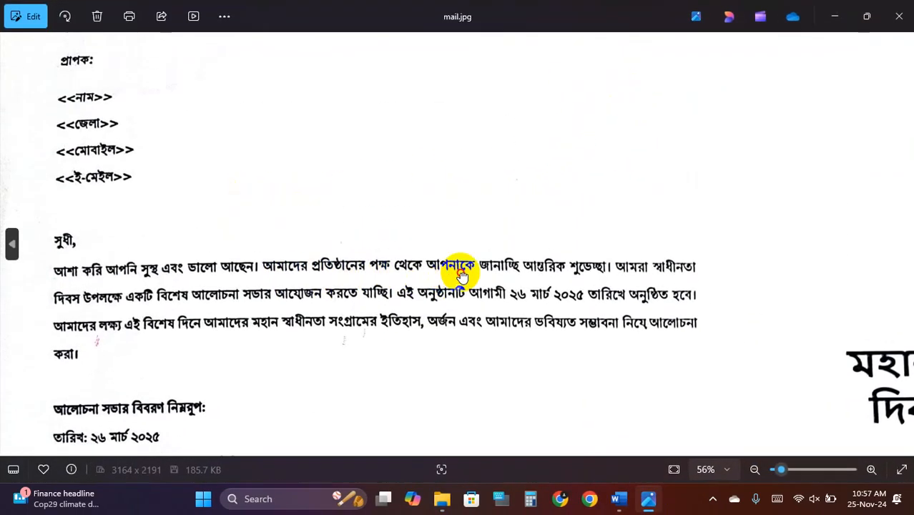
scroll(461, 274, "down", 2)
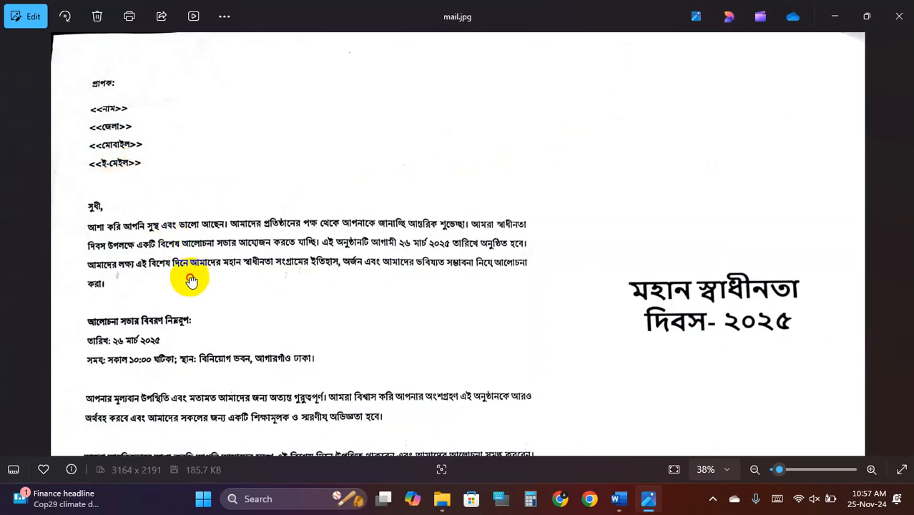
left_click_drag(191, 281, 188, 194)
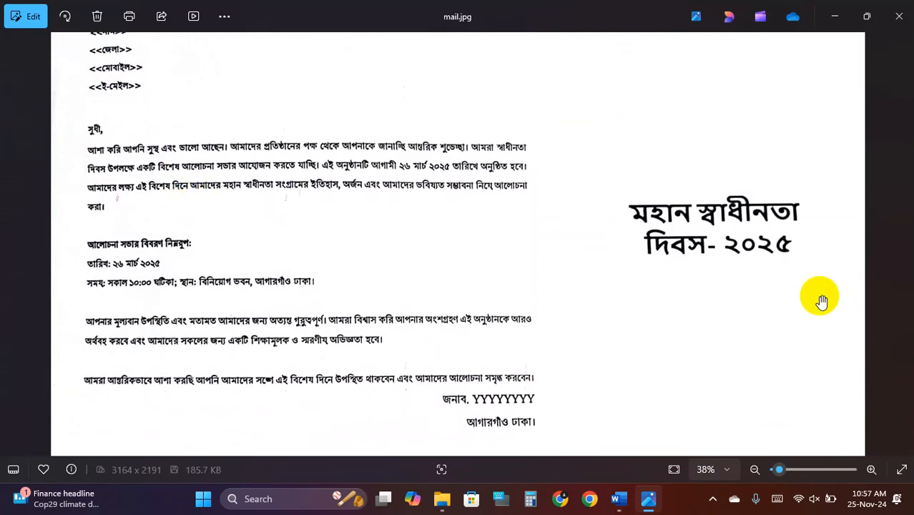
scroll(801, 283, "down", 1)
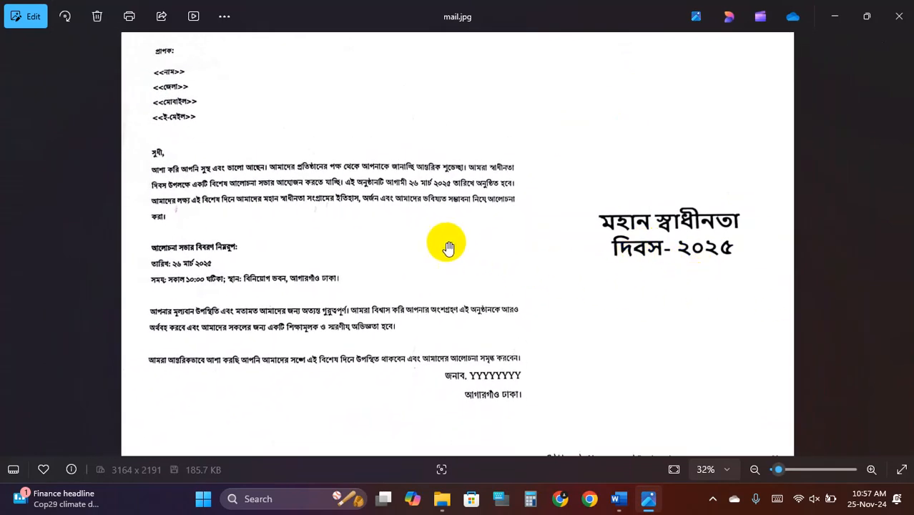
- Close mail.jpg and the question folder, then check the empty page 2 of Job-01.docx
left_click(900, 16)
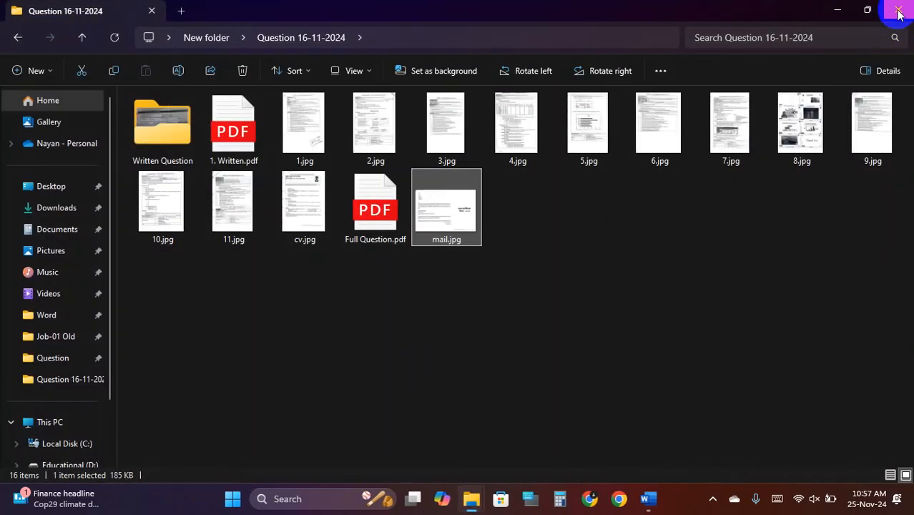
left_click(899, 11)
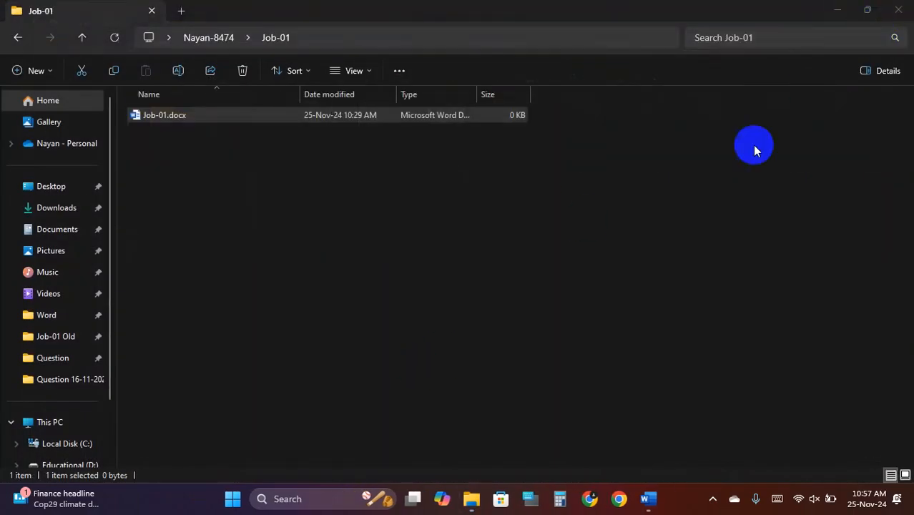
left_click(650, 501)
scroll(430, 358, "down", 10)
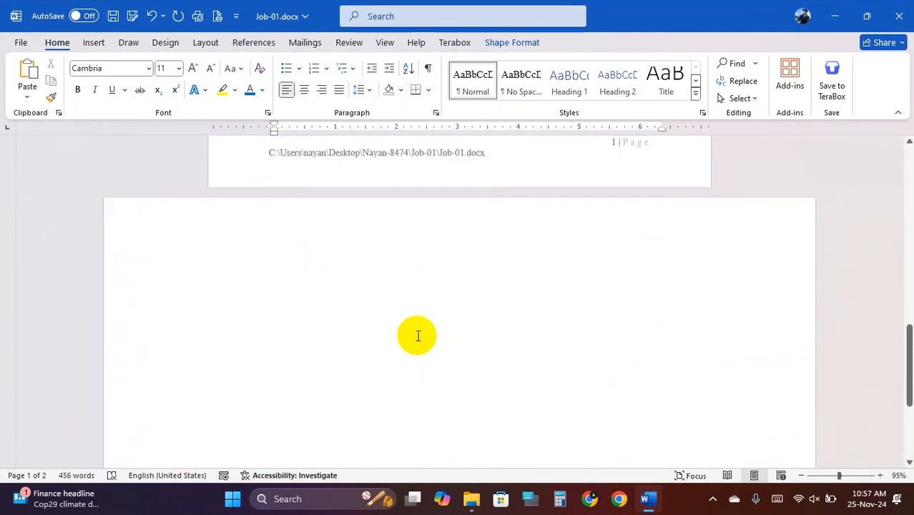
scroll(419, 336, "down", 1)
left_click(218, 235)
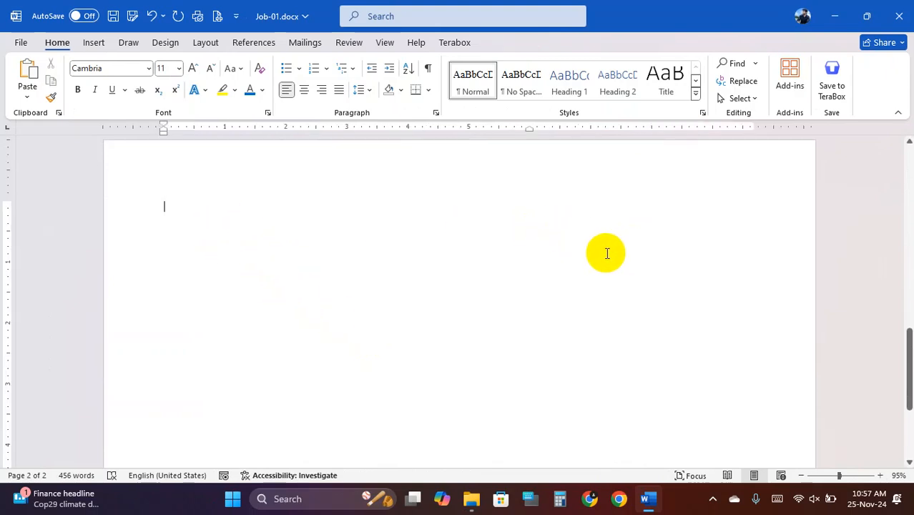
scroll(212, 257, "up", 1)
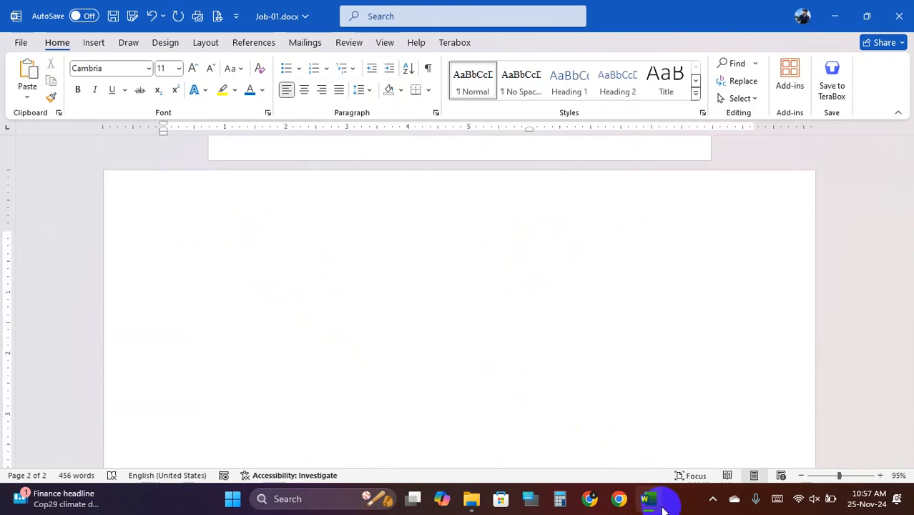
- Minimise Word and open the Job-01 Old folder inside Nayan-8474
left_click(832, 10)
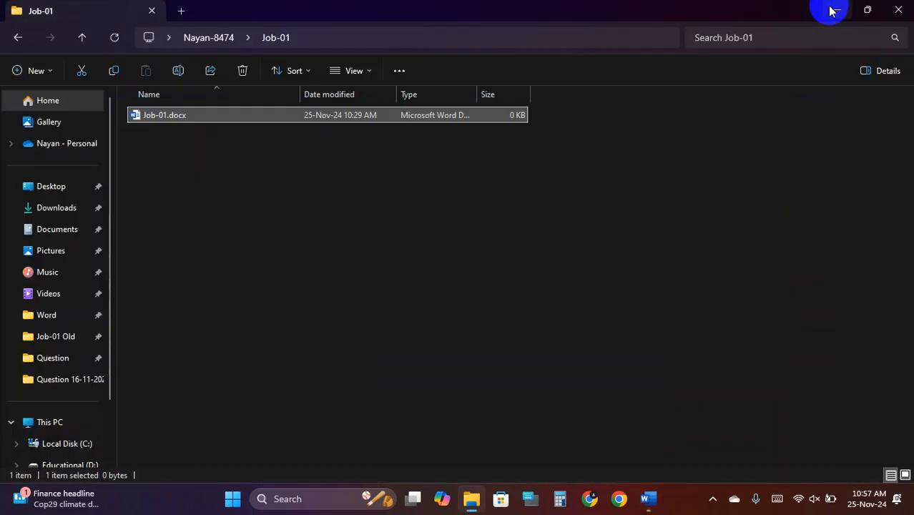
left_click(82, 40)
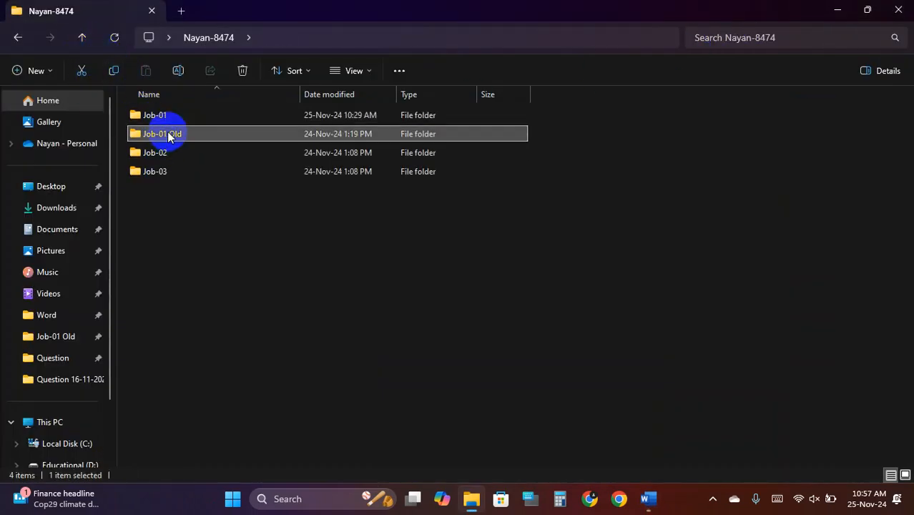
double_click(168, 132)
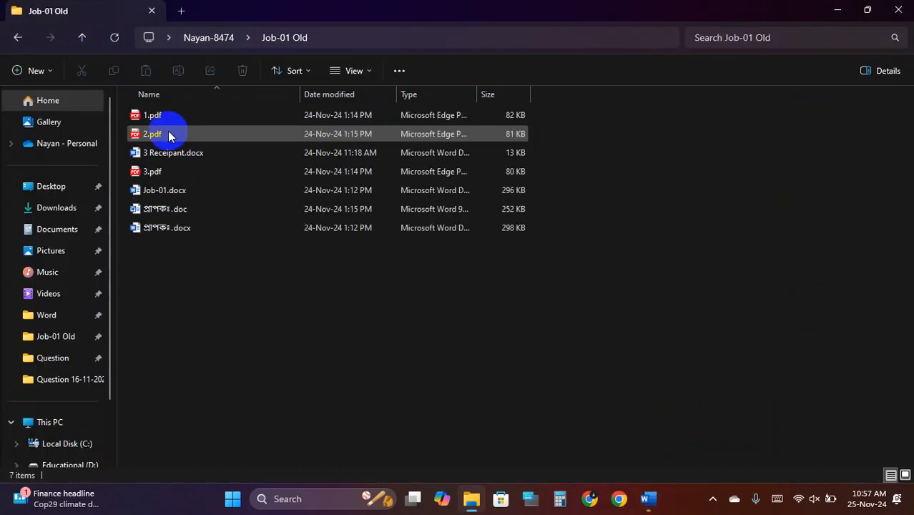
- Copy the Bengali letter from প্রাপকঃ.doc, omitting the closing two lines, and close it
double_click(181, 209)
scroll(444, 280, "down", 10)
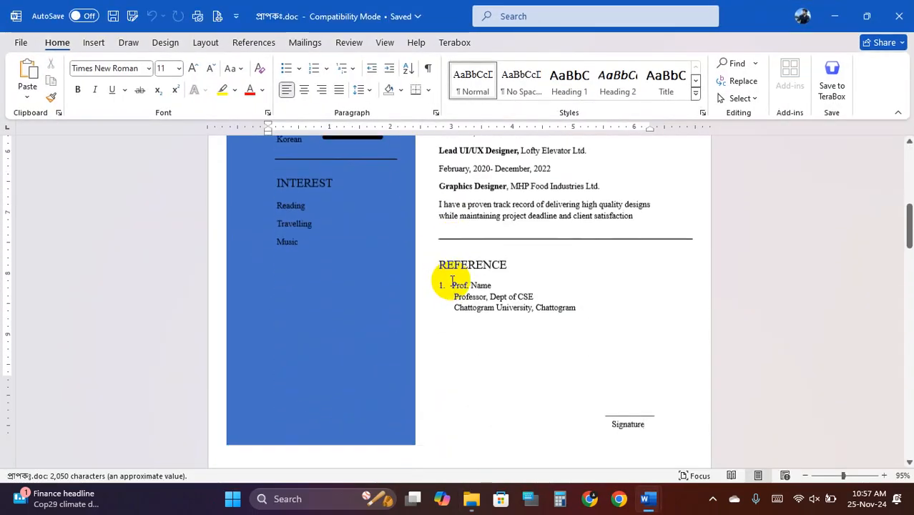
scroll(453, 281, "down", 10)
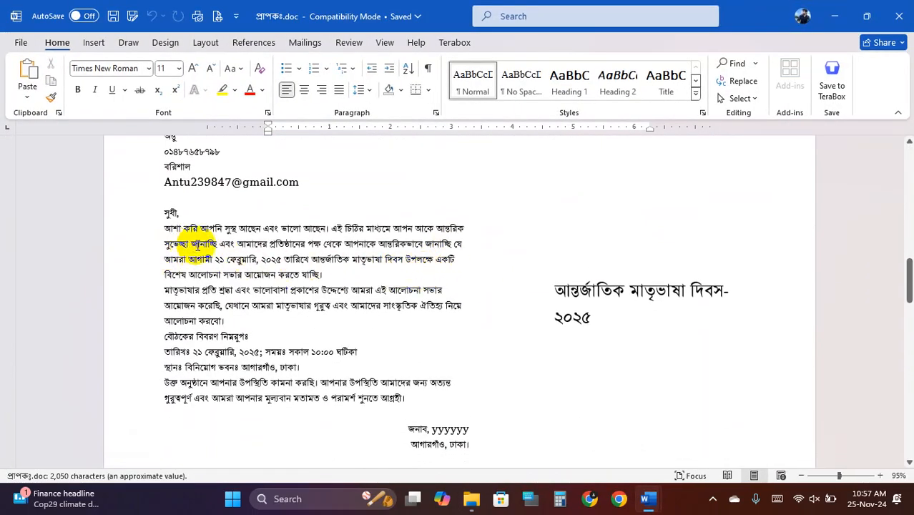
scroll(217, 270, "up", 2)
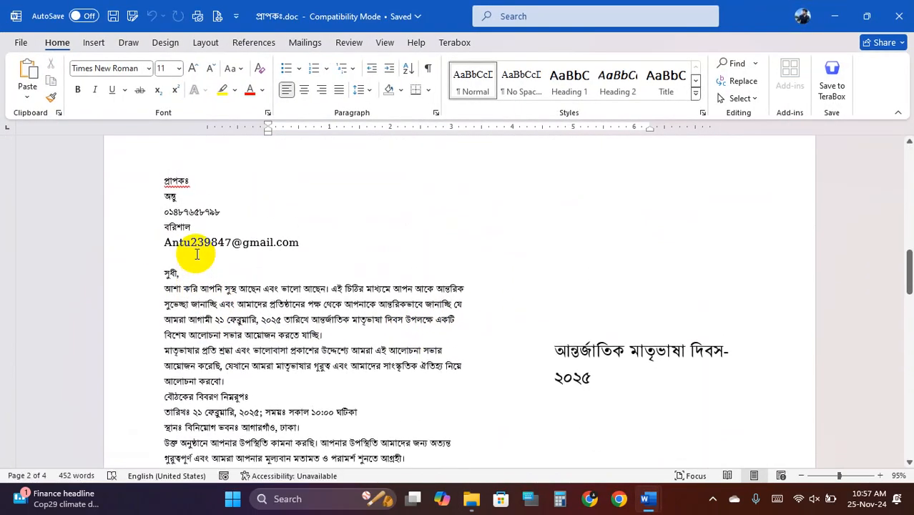
left_click_drag(164, 183, 450, 364)
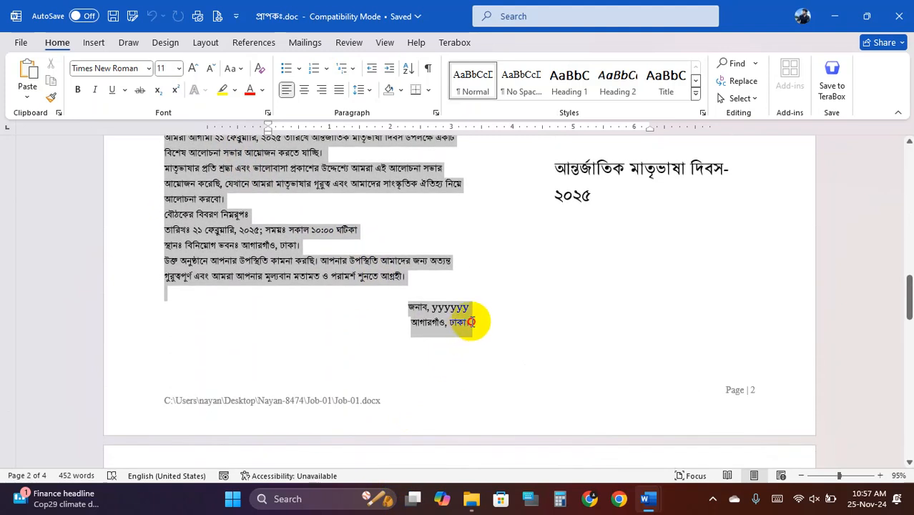
mouse_move(472, 322)
left_mouse_down()
mouse_move(443, 287)
mouse_move(475, 329)
left_mouse_up()
left_click(899, 16)
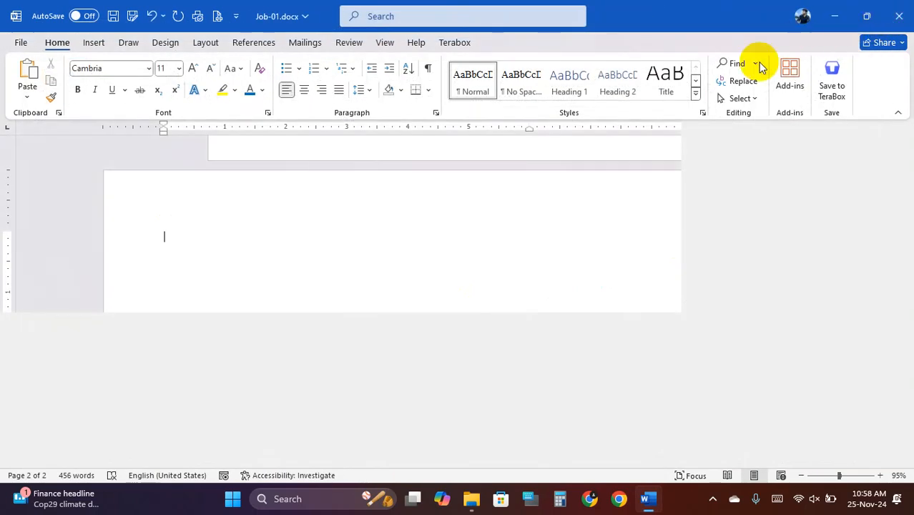
- Close Job-01.docx, saving its changes
scroll(215, 247, "down", 1)
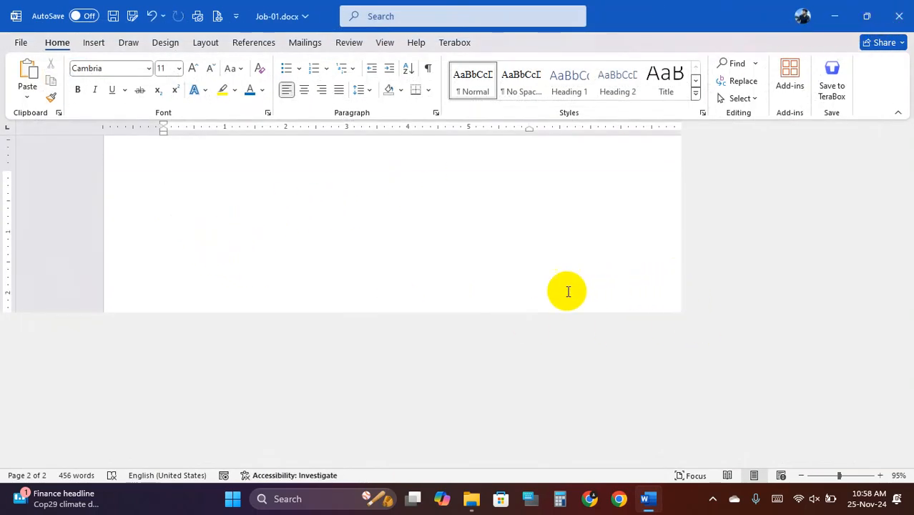
scroll(184, 242, "up", 5)
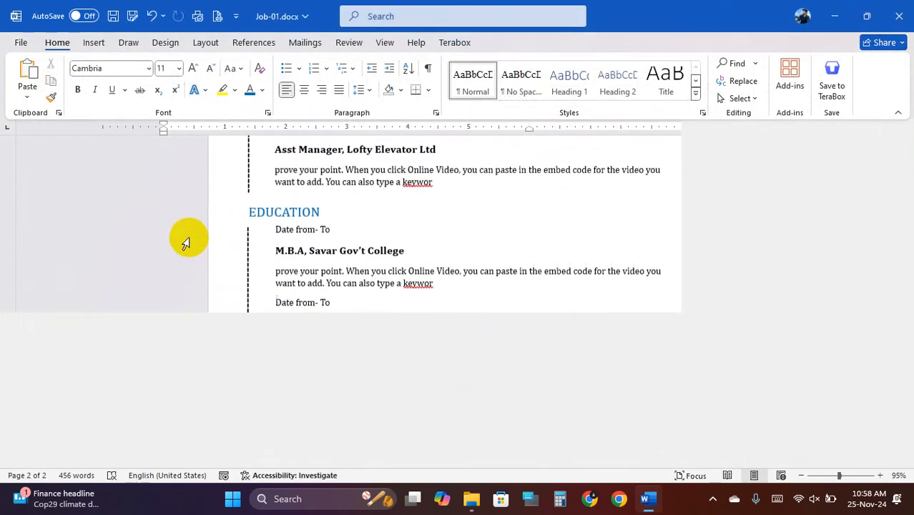
scroll(184, 241, "down", 4)
left_click(899, 16)
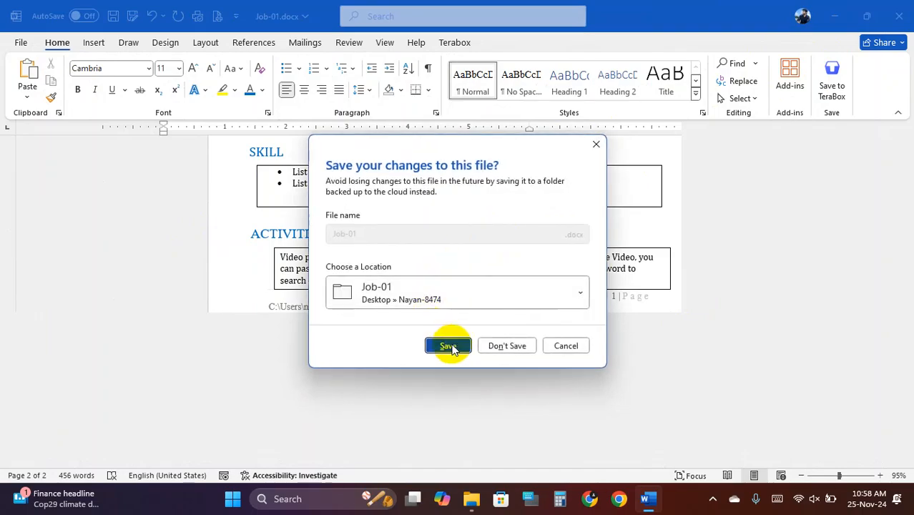
left_click(447, 344)
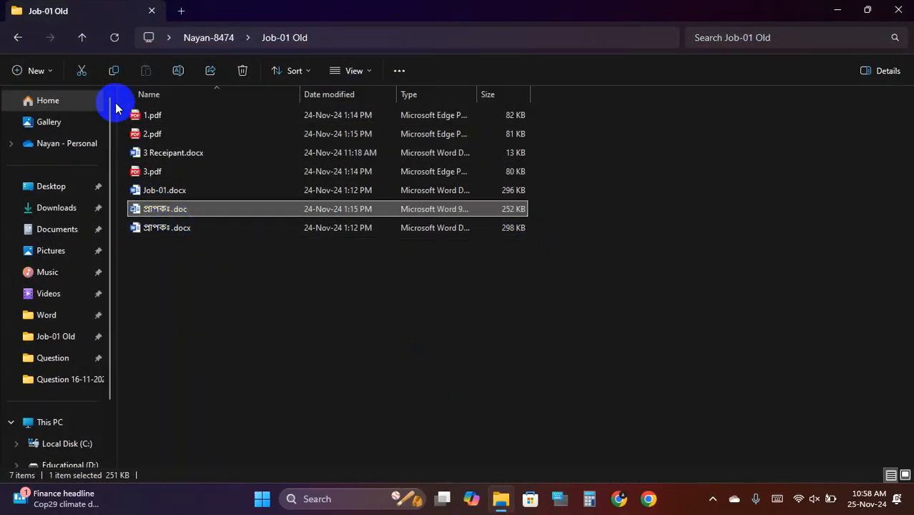
- Reopen Job-01.docx from the Job-01 folder and paste the Bengali letter onto page 2
left_click(82, 37)
double_click(163, 115)
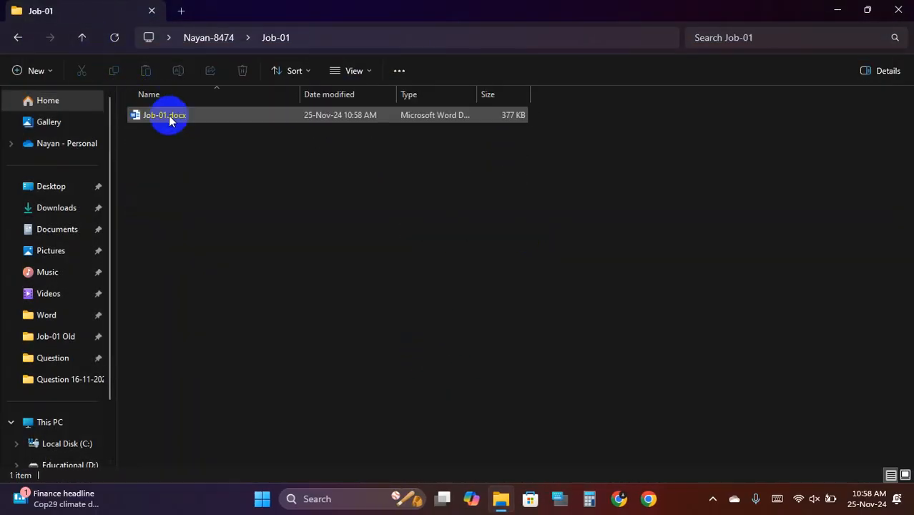
left_click(180, 118)
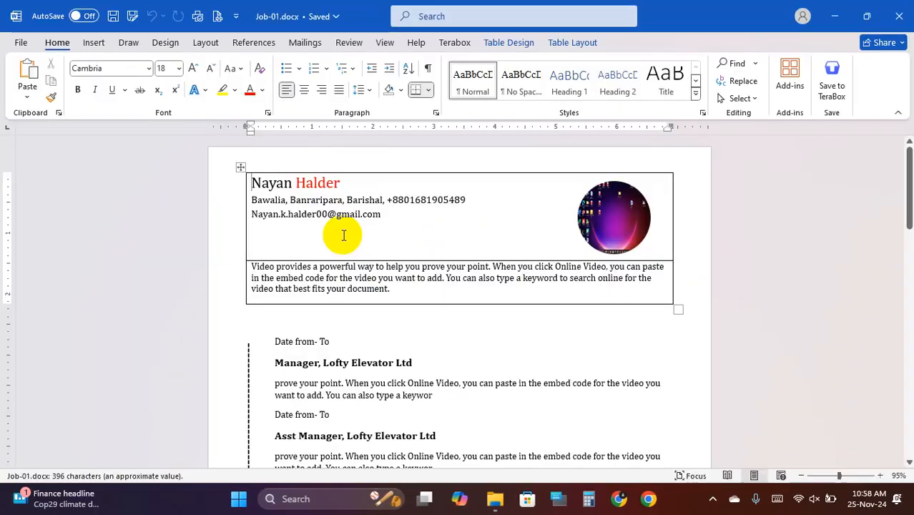
scroll(357, 288, "down", 10)
scroll(361, 283, "down", 3)
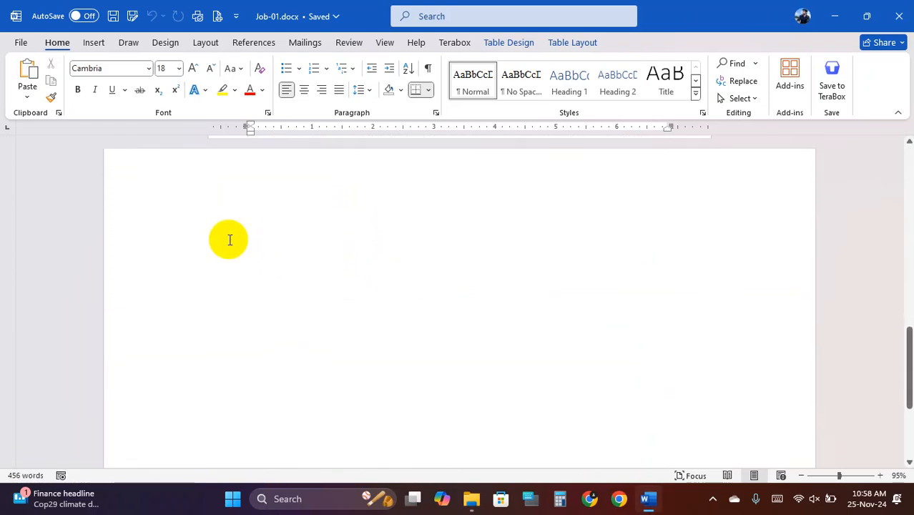
left_click(233, 250)
key("ctrl+v")
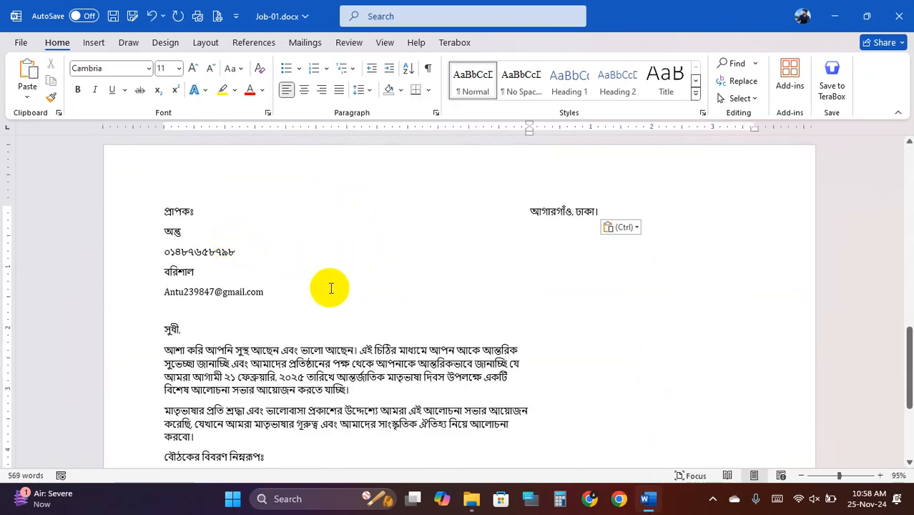
- Delete the sample recipient detail lines below প্রাপকঃ
scroll(288, 284, "down", 3)
scroll(288, 284, "up", 3)
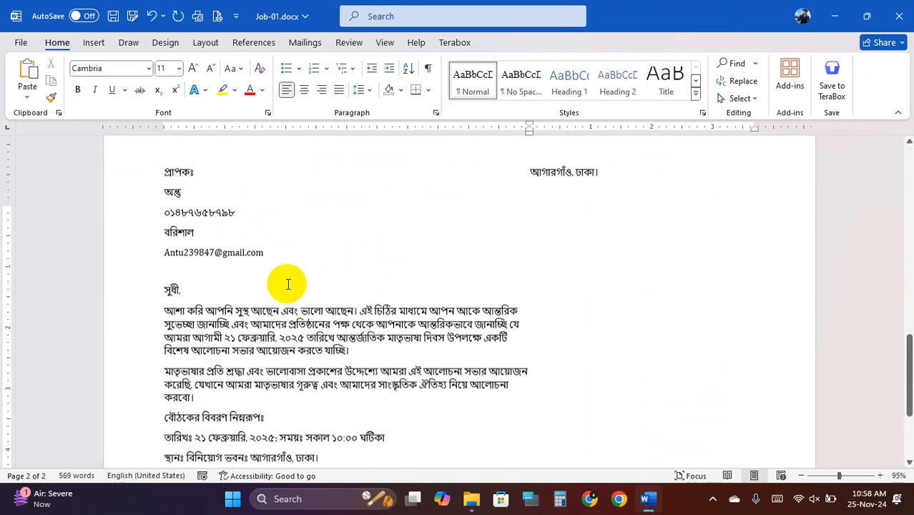
left_click_drag(267, 322, 164, 264)
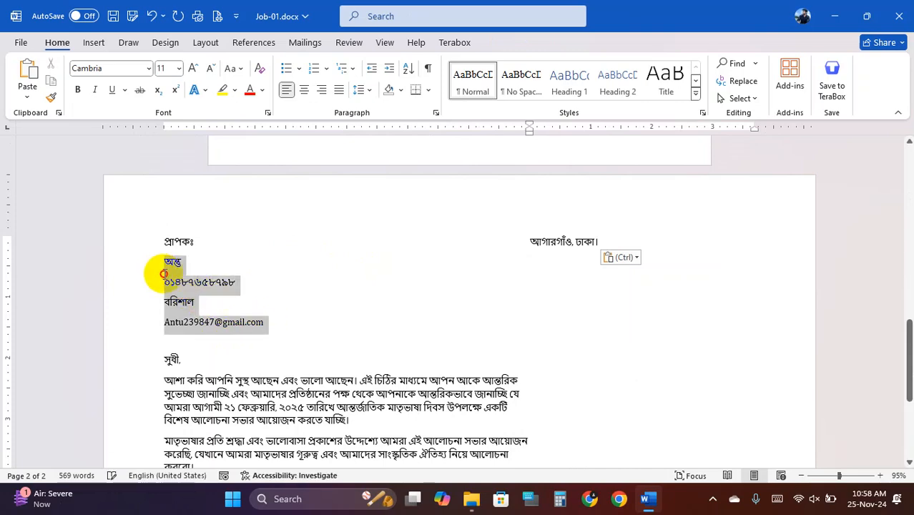
key("BackSpace")
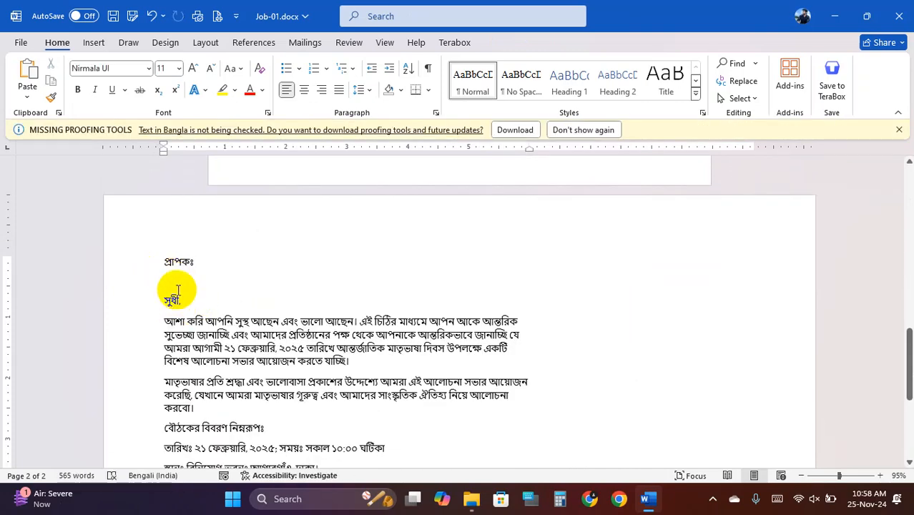
- Right-align the two closing lines and add blank lines above সুধী
scroll(194, 285, "down", 5)
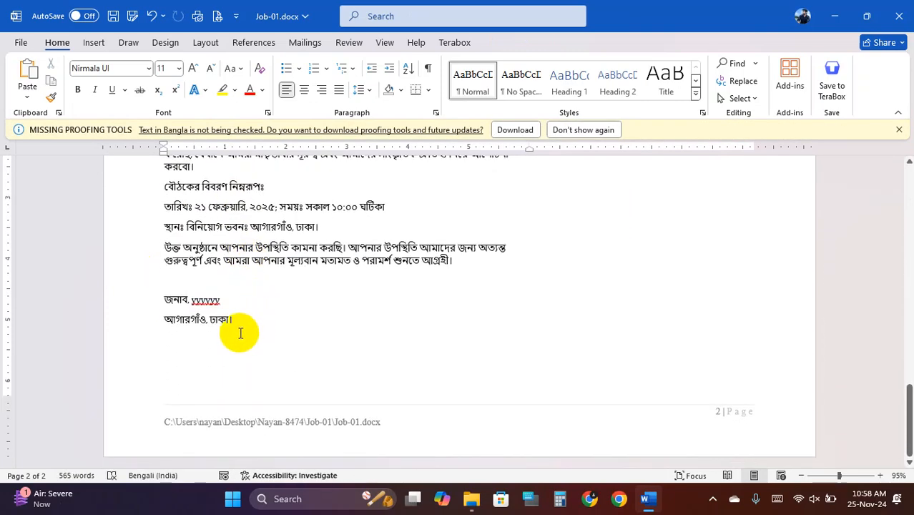
left_click_drag(187, 305, 232, 317)
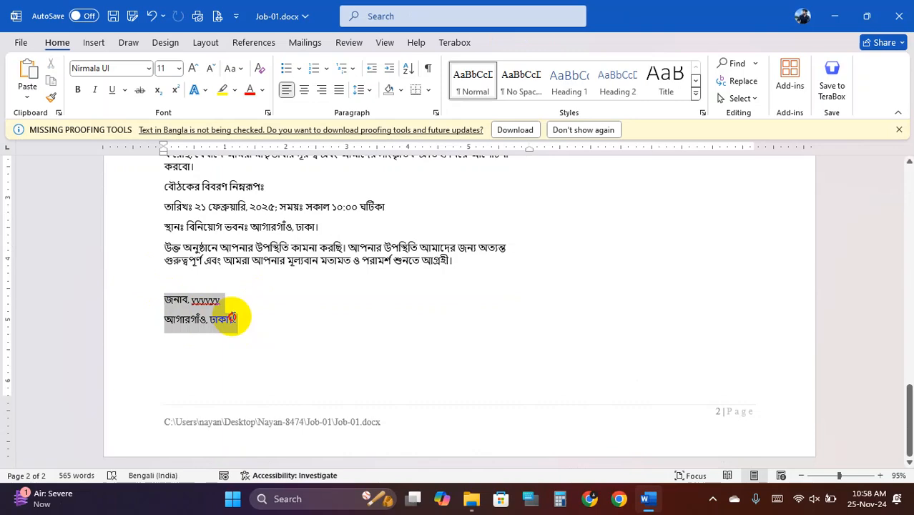
left_click(323, 93)
left_click(435, 305)
scroll(435, 306, "up", 5)
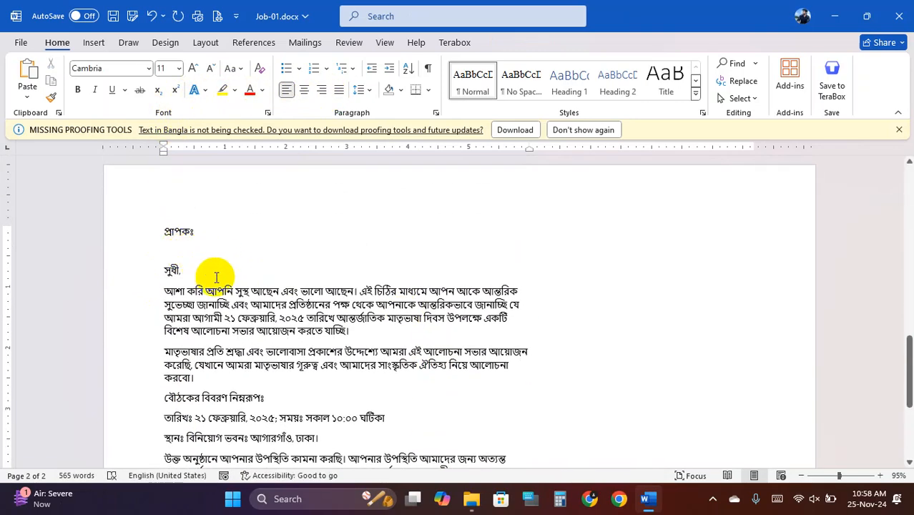
key("Return")
key("Return")
key("Return")
key("Return")
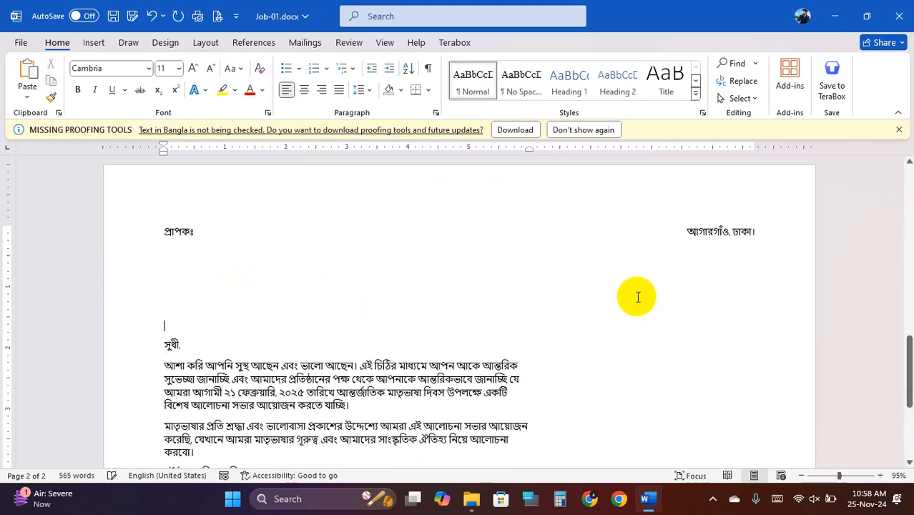
scroll(637, 297, "down", 4)
left_click(299, 259)
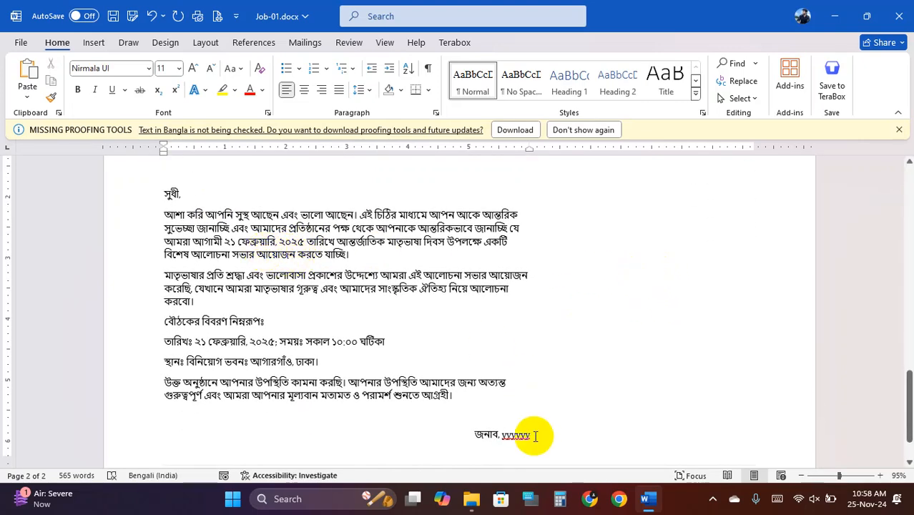
- Minimise Word and open 2.jpg from New folder > Question 16-11-2024
left_click(472, 501)
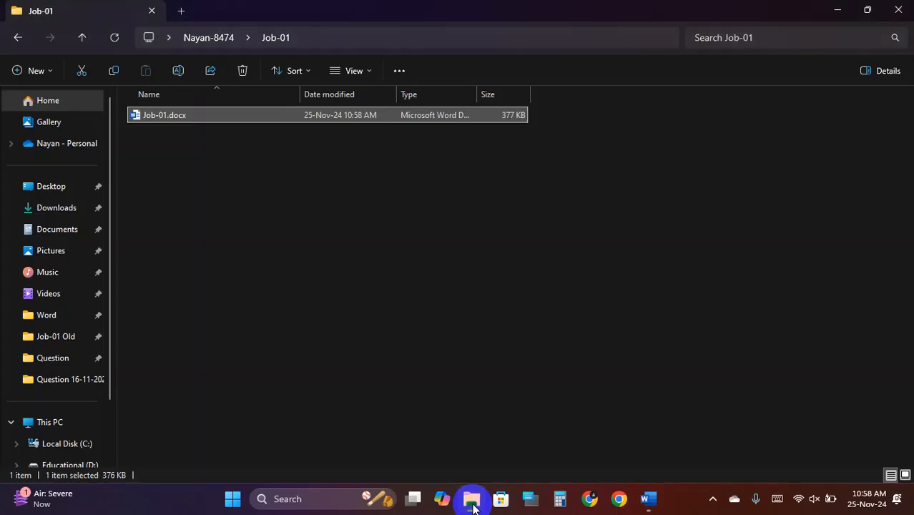
left_click(471, 501)
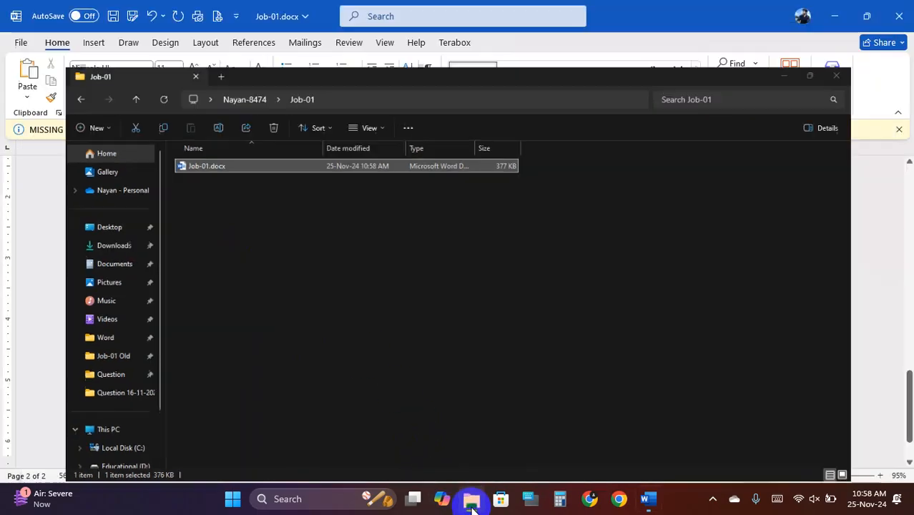
left_click(472, 501)
left_click(471, 500)
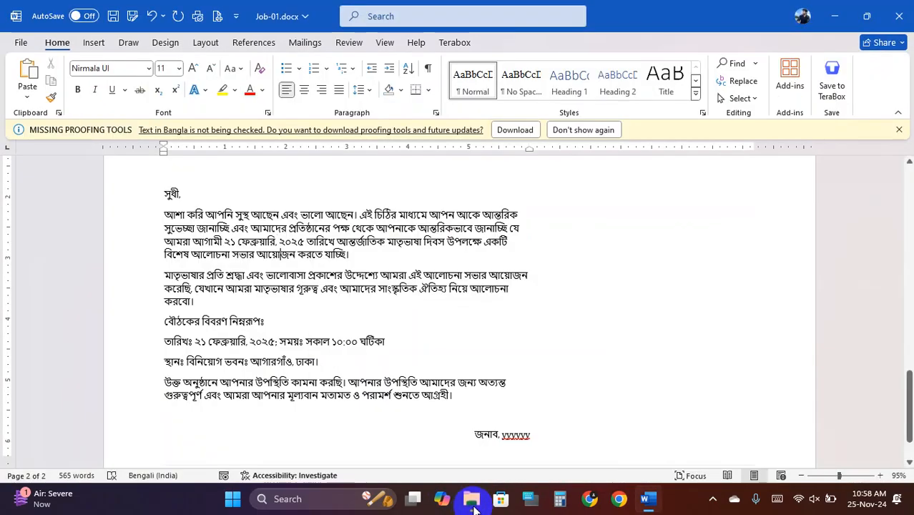
left_click(837, 10)
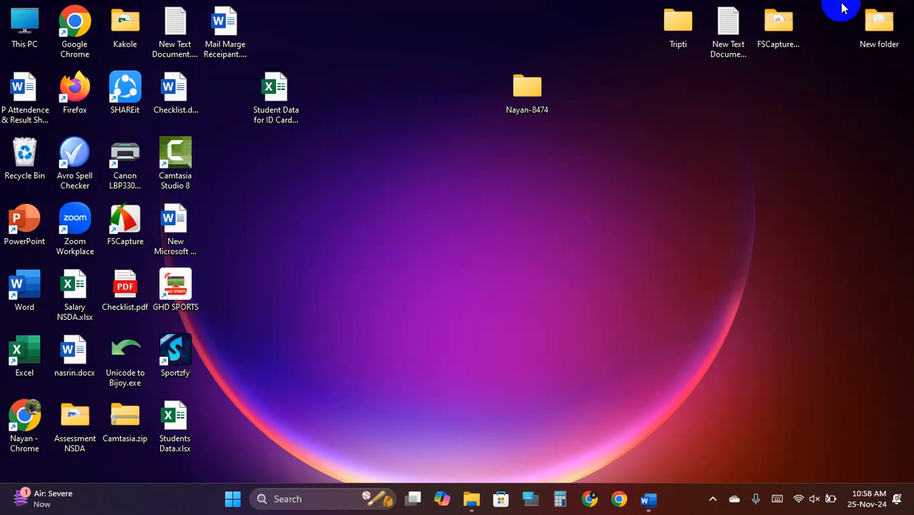
double_click(875, 32)
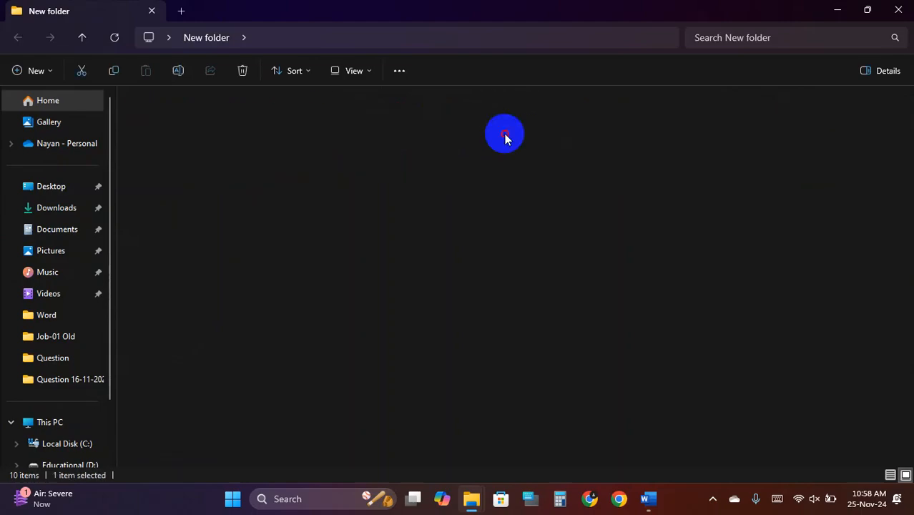
double_click(504, 134)
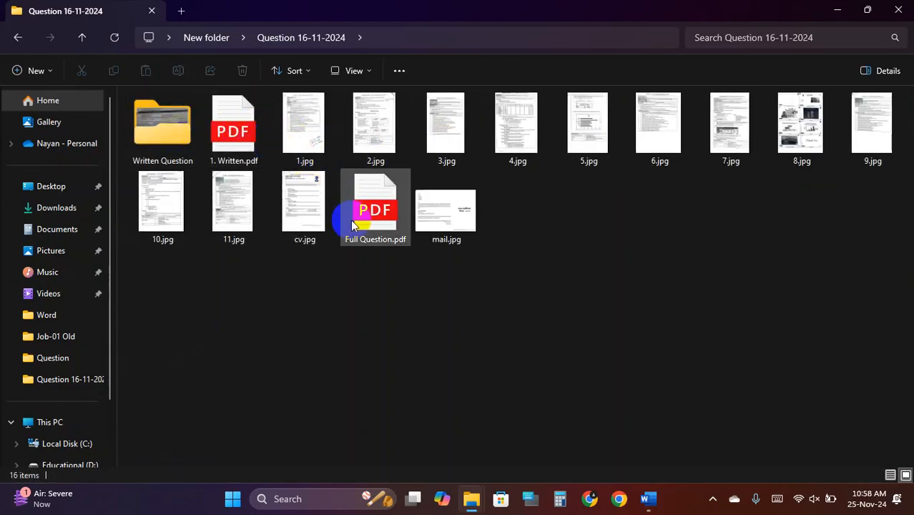
left_click(373, 147)
- Bring 2.jpg's Bangla Part font requirements table into view, then return to Word
scroll(429, 212, "up", 6)
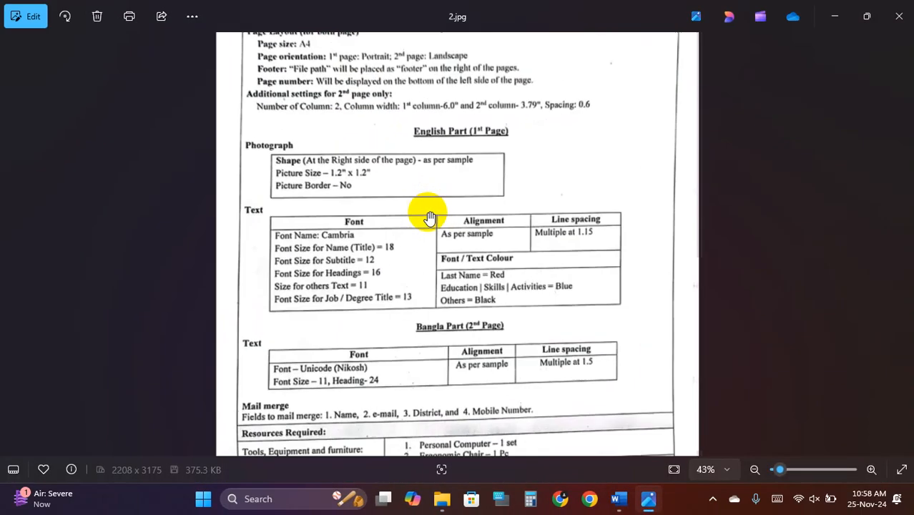
left_click_drag(409, 328, 440, 90)
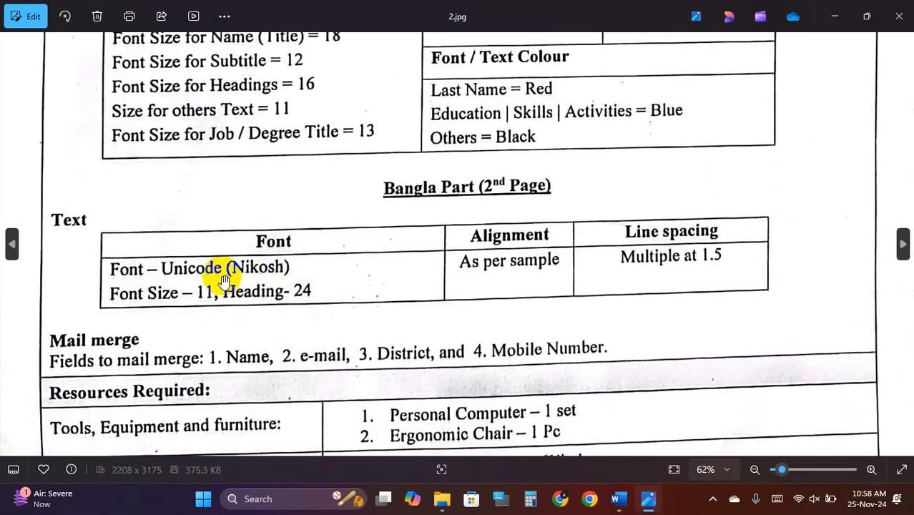
left_click_drag(297, 288, 294, 268)
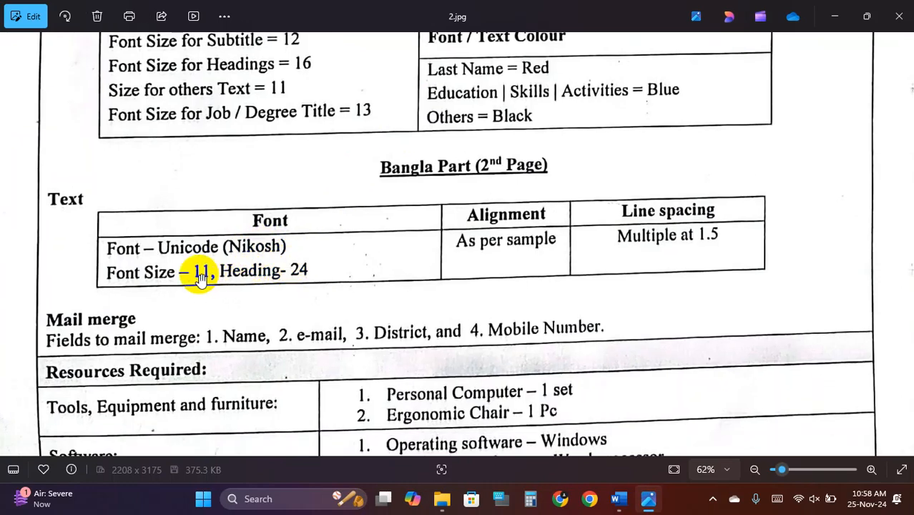
scroll(429, 267, "down", 1)
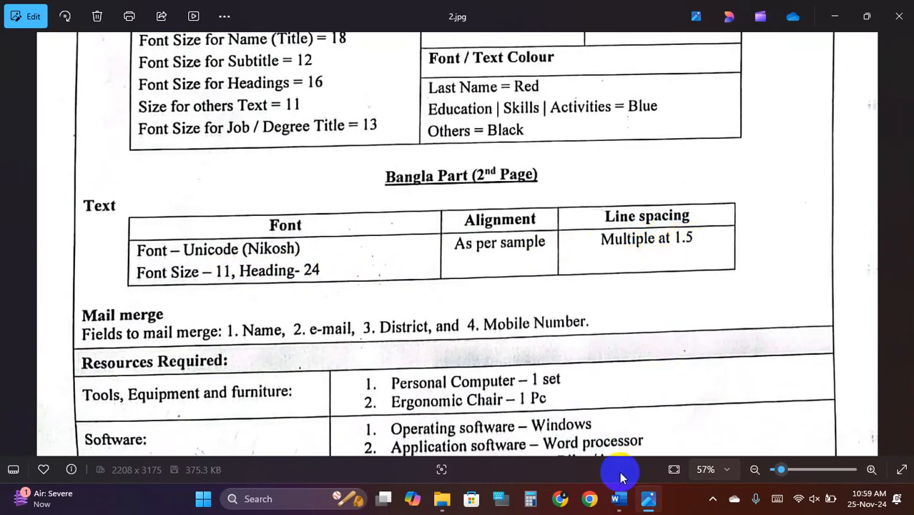
left_click(619, 500)
- Select the page-2 letter from প্রাপকঃ to the end and set it in Nikosh
scroll(200, 250, "up", 3)
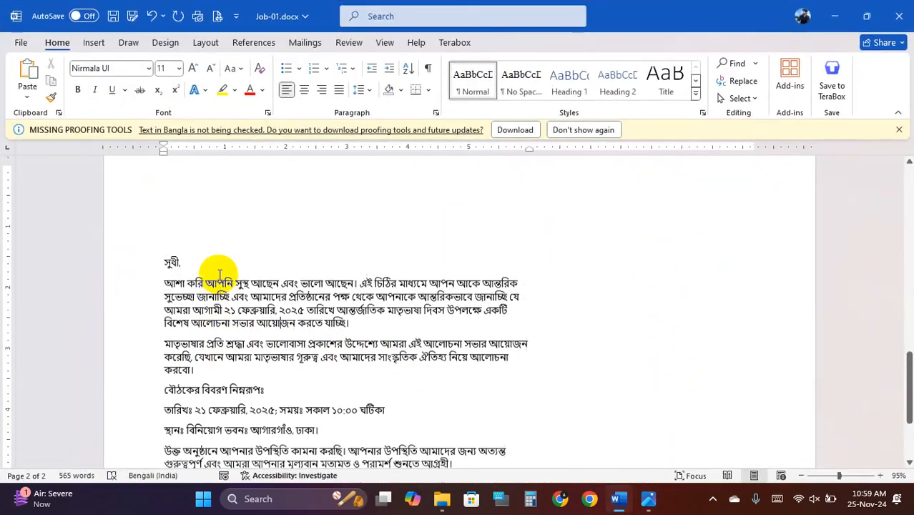
left_click_drag(164, 229, 747, 234)
left_click(150, 68)
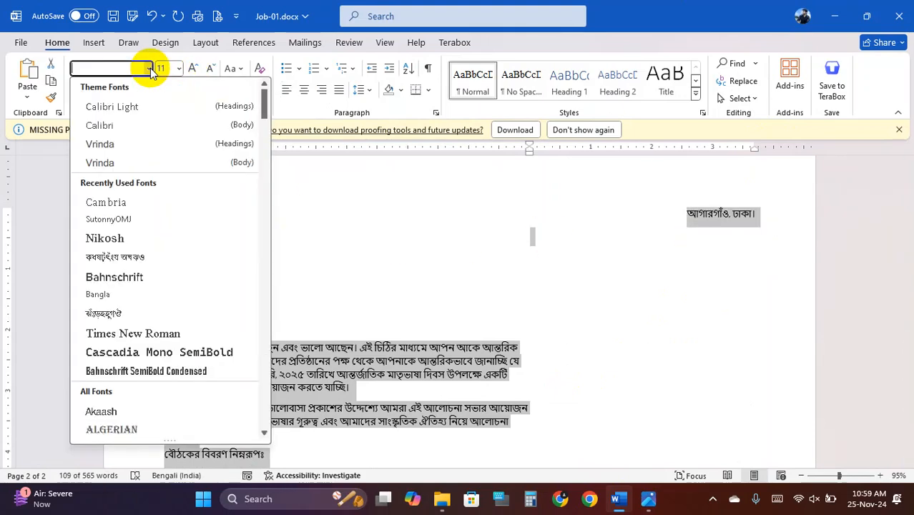
left_click(126, 243)
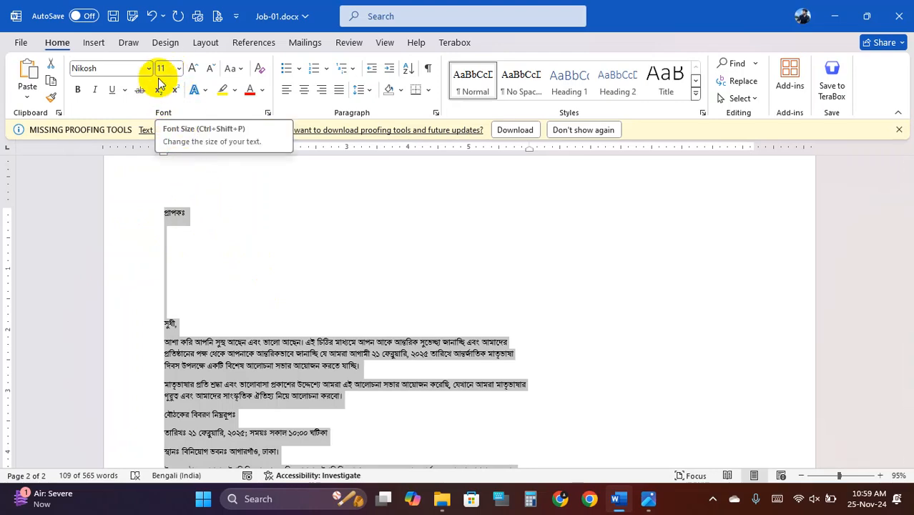
scroll(272, 251, "down", 5)
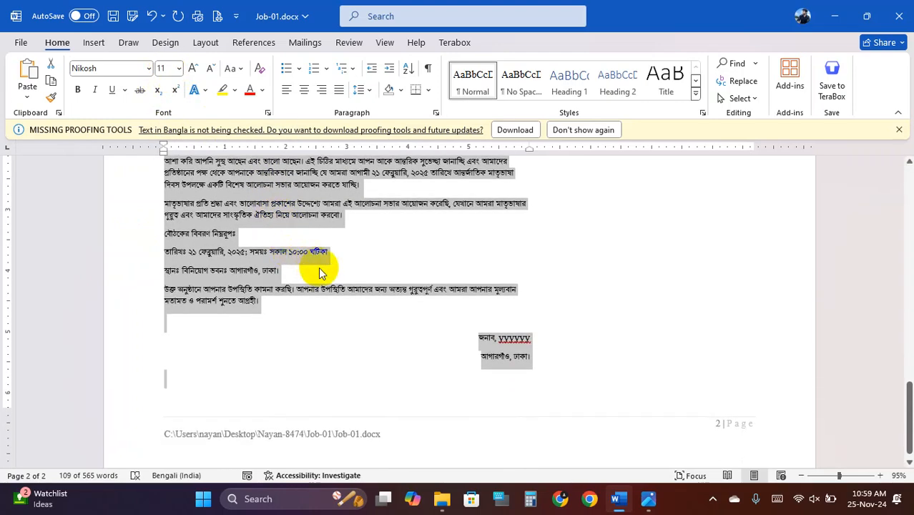
scroll(319, 271, "up", 3)
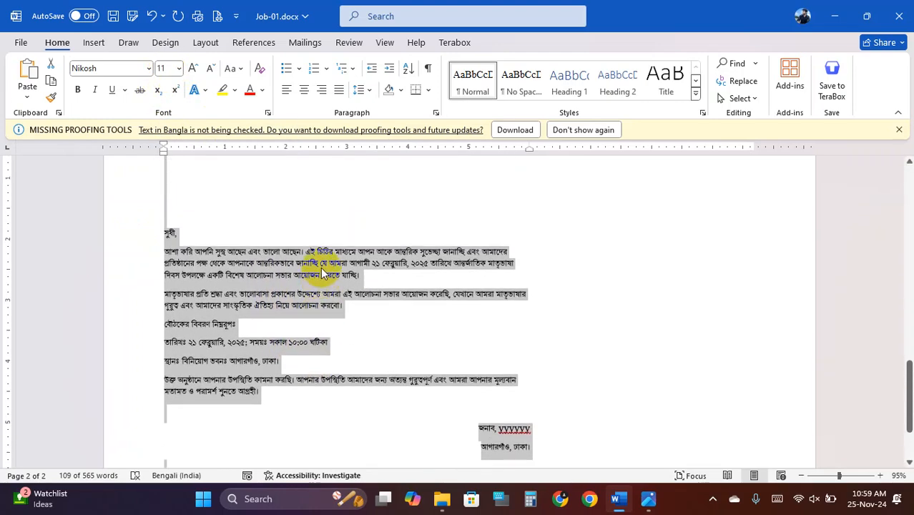
left_click(619, 500)
left_click(618, 505)
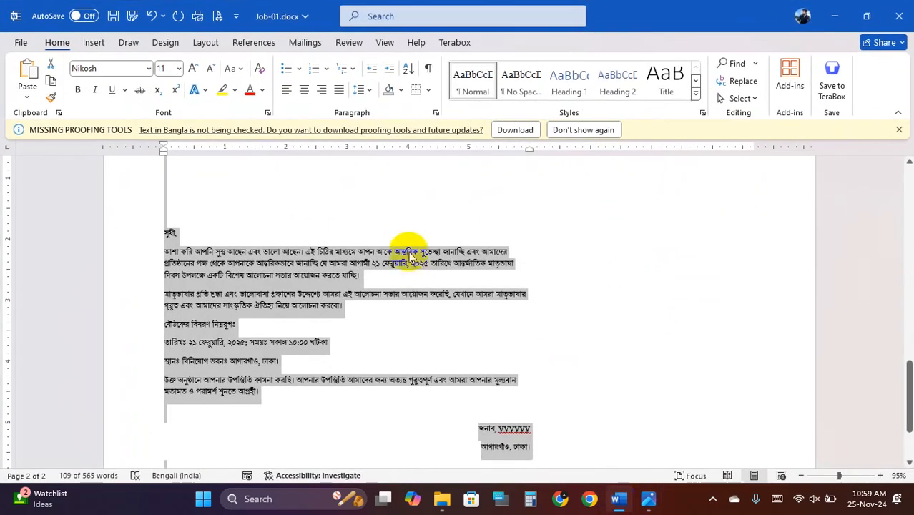
left_click(368, 91)
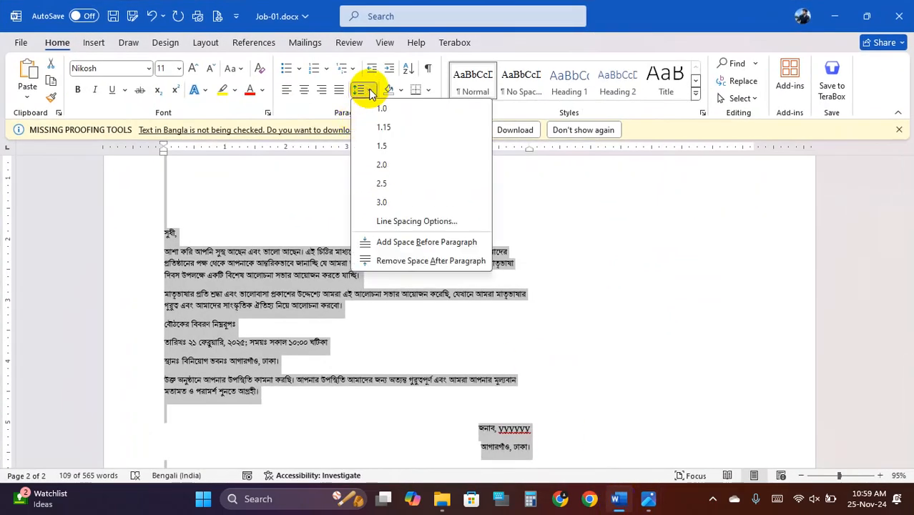
left_click(388, 143)
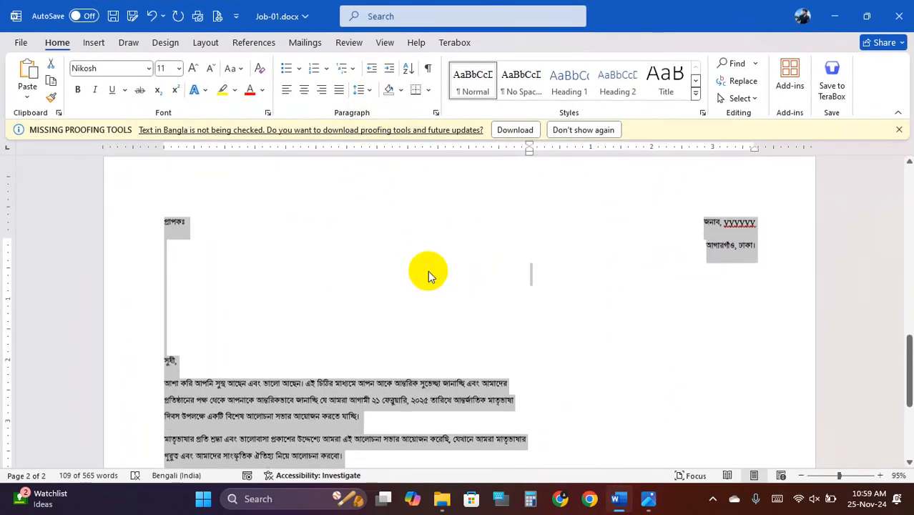
scroll(431, 272, "down", 3)
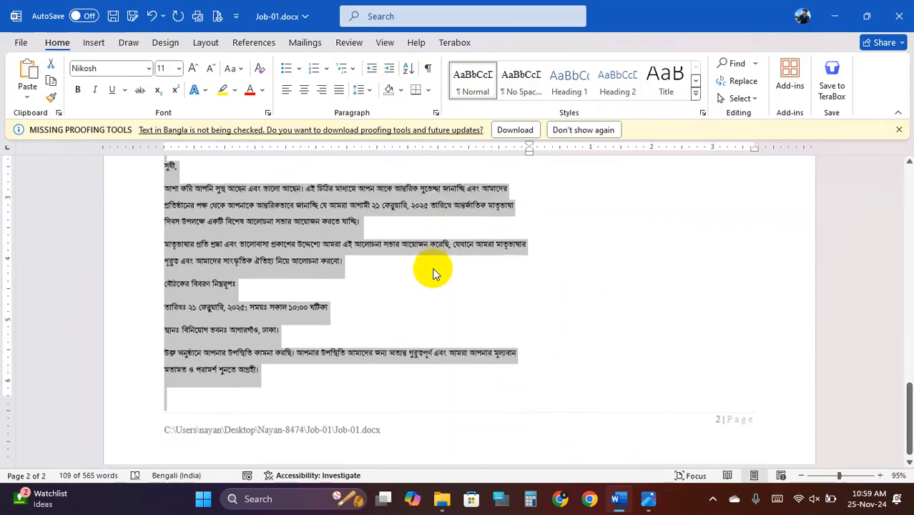
scroll(434, 270, "up", 5)
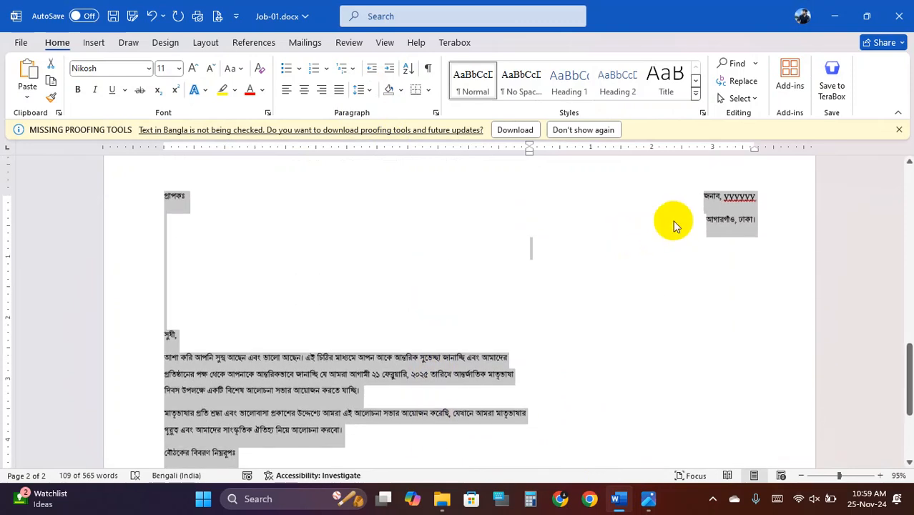
left_click(189, 286)
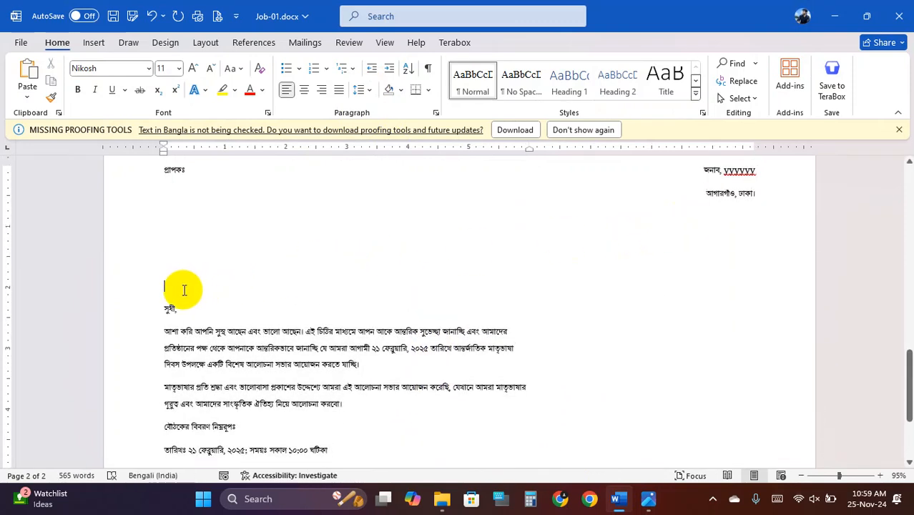
key("BackSpace")
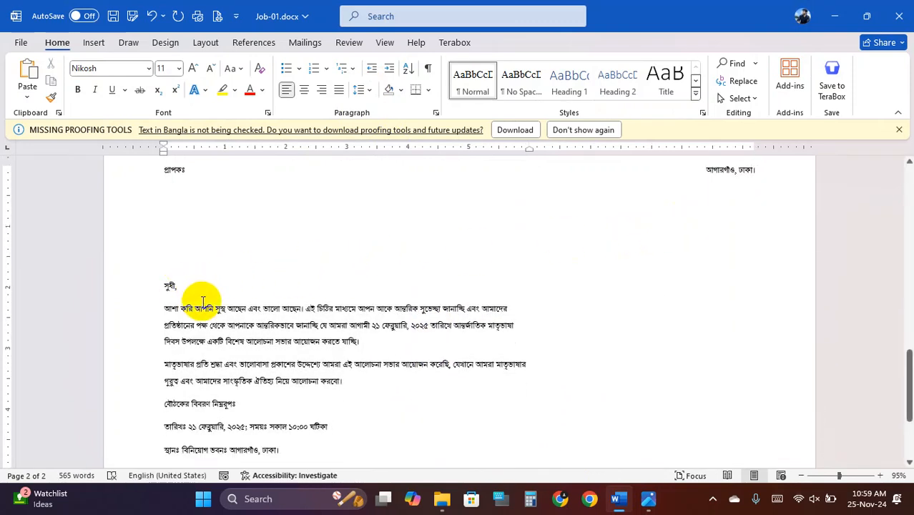
scroll(219, 290, "down", 1)
scroll(219, 292, "down", 4)
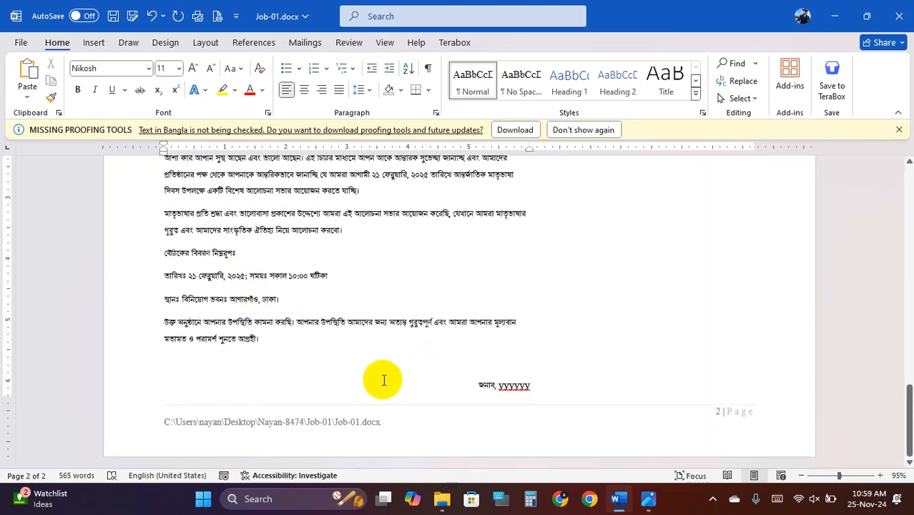
left_click(410, 359)
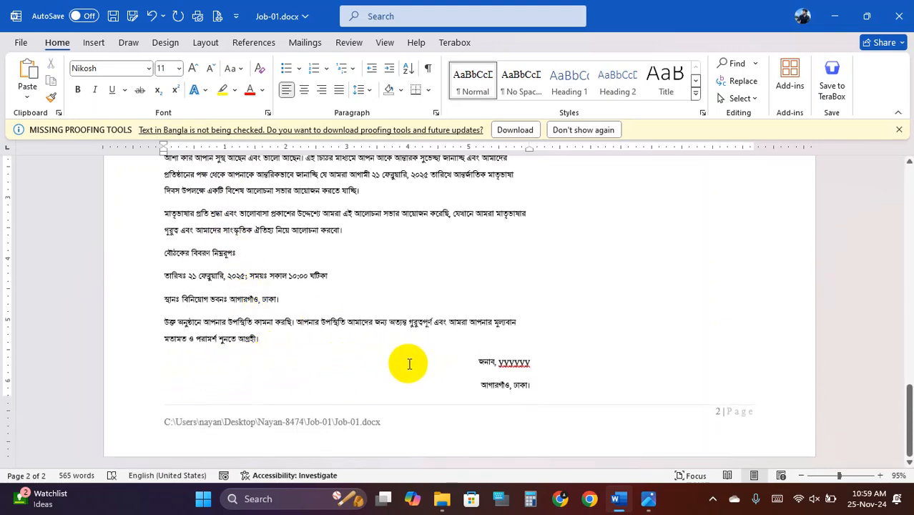
scroll(453, 292, "up", 5)
scroll(472, 294, "down", 5)
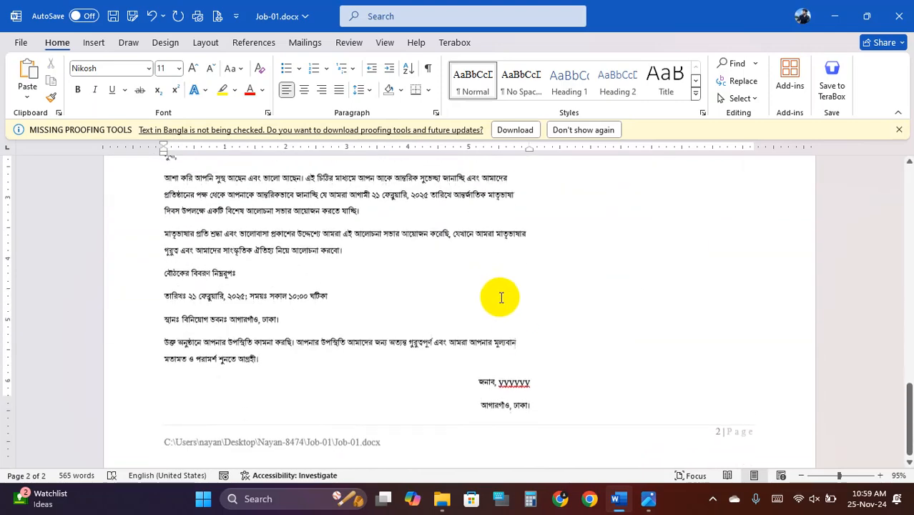
scroll(502, 298, "down", 1)
left_click(533, 385)
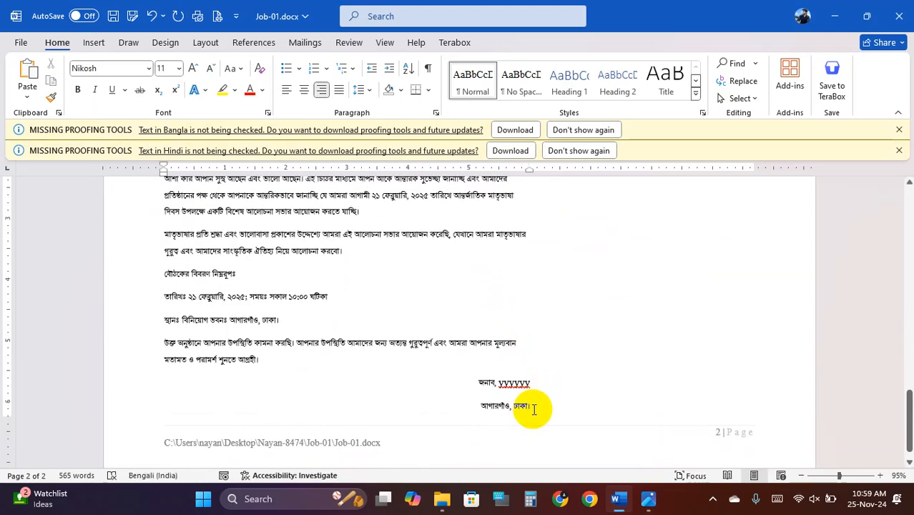
left_click(545, 400)
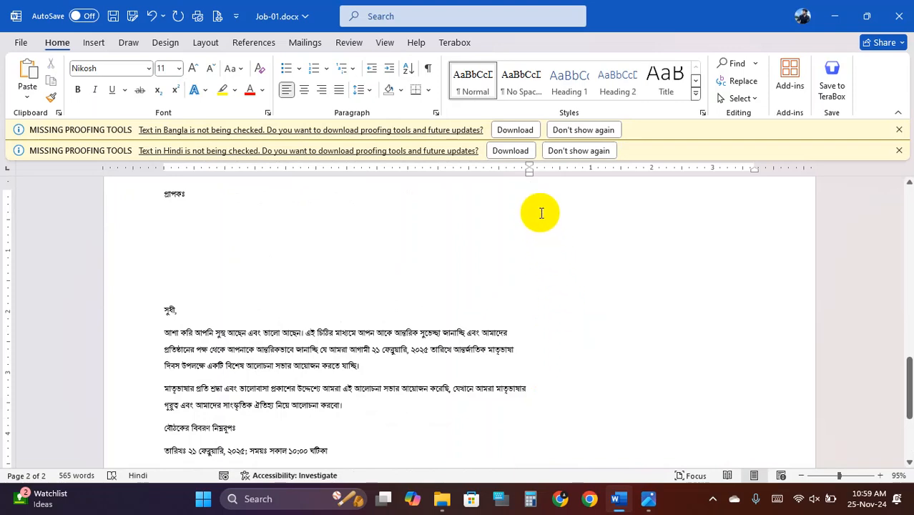
scroll(544, 276, "down", 8)
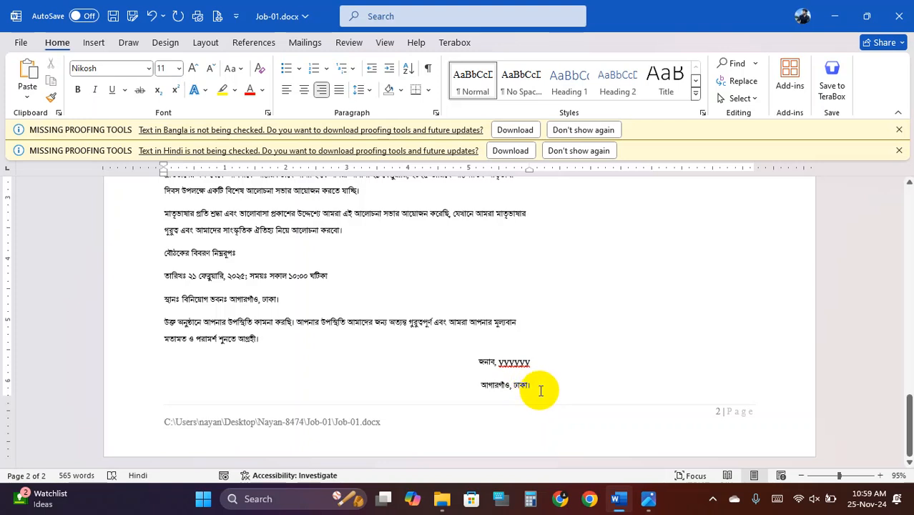
scroll(540, 390, "up", 15)
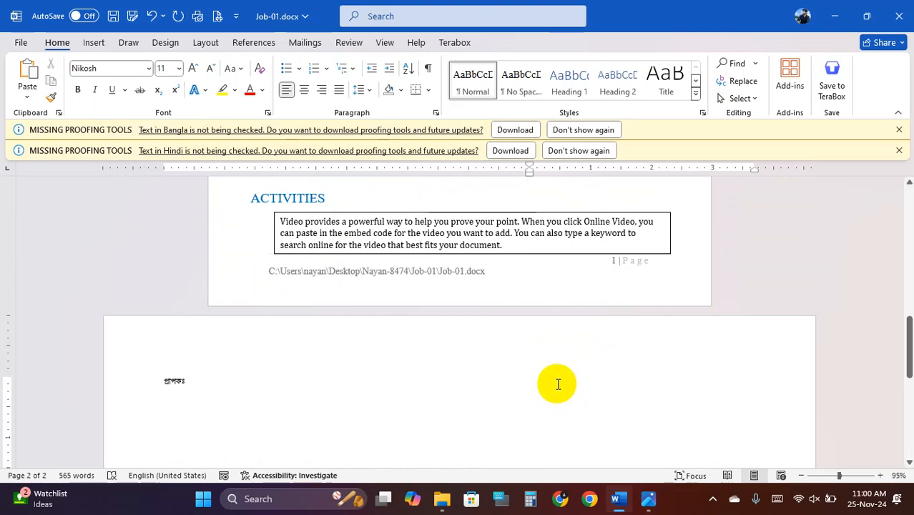
- Type the heading মহান স্বাধীনতা দিবস-২০২৫ phonetically and make it 24 pt
type("mo")
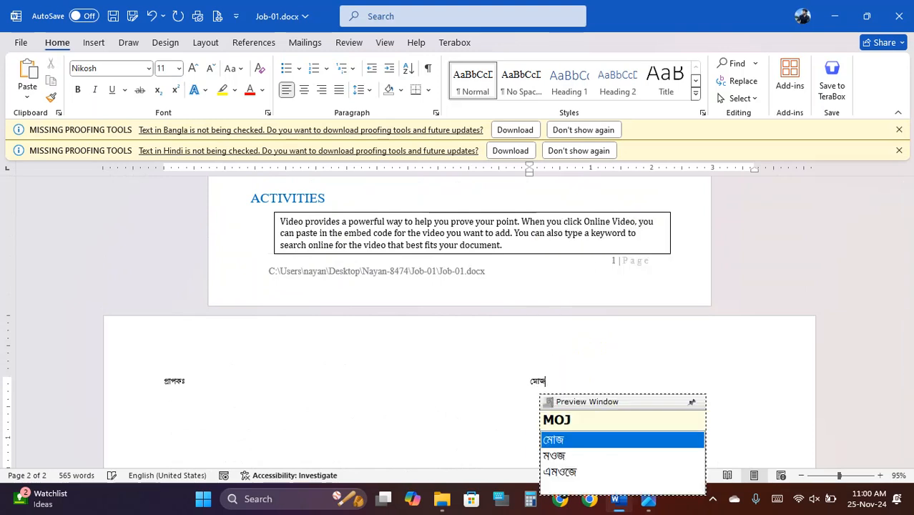
type("han")
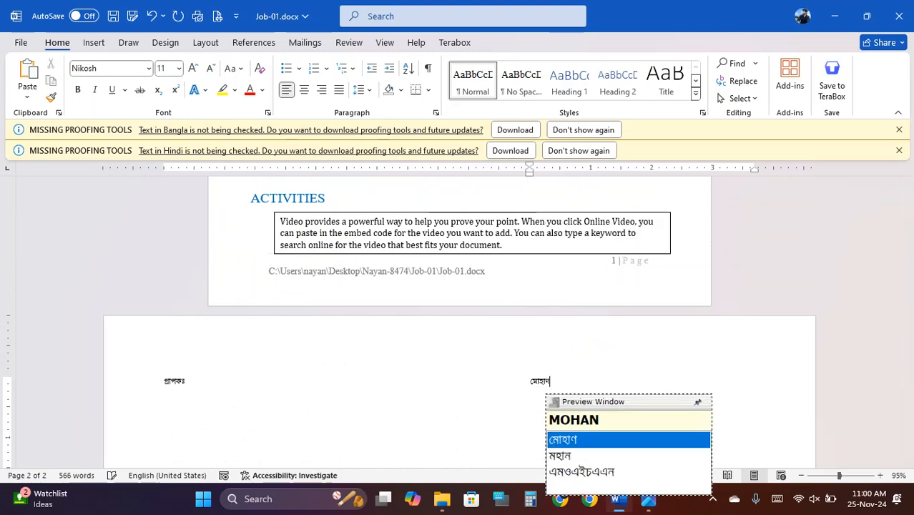
key("BackSpace")
key("BackSpace")
key("BackSpace")
key("BackSpace")
key("BackSpace")
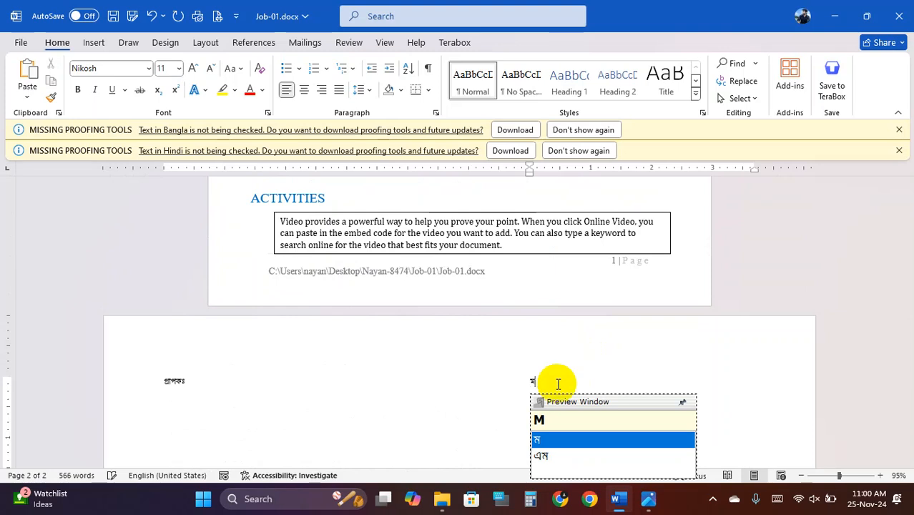
type("ohan swadhI")
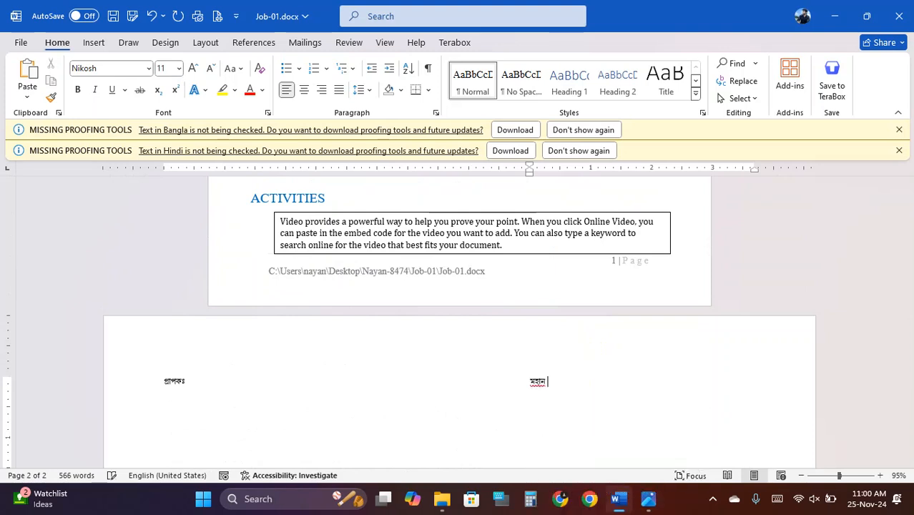
type("nota ")
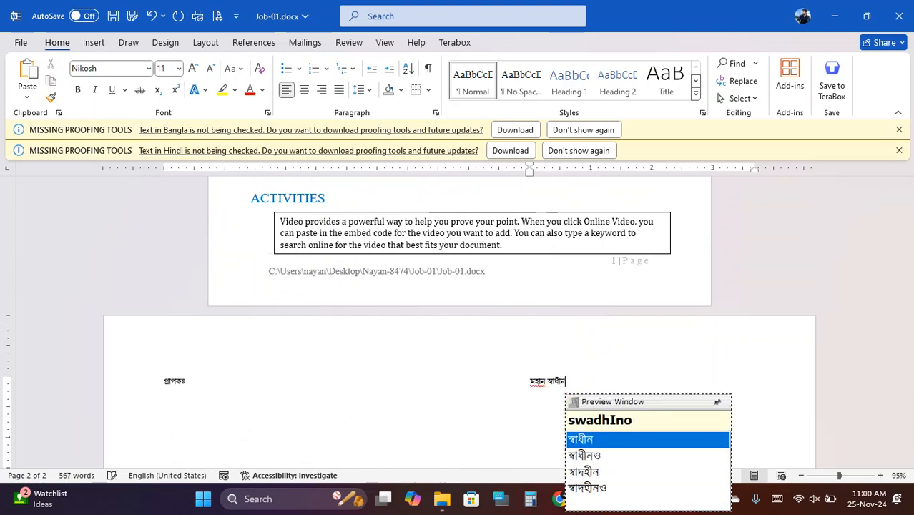
type("di")
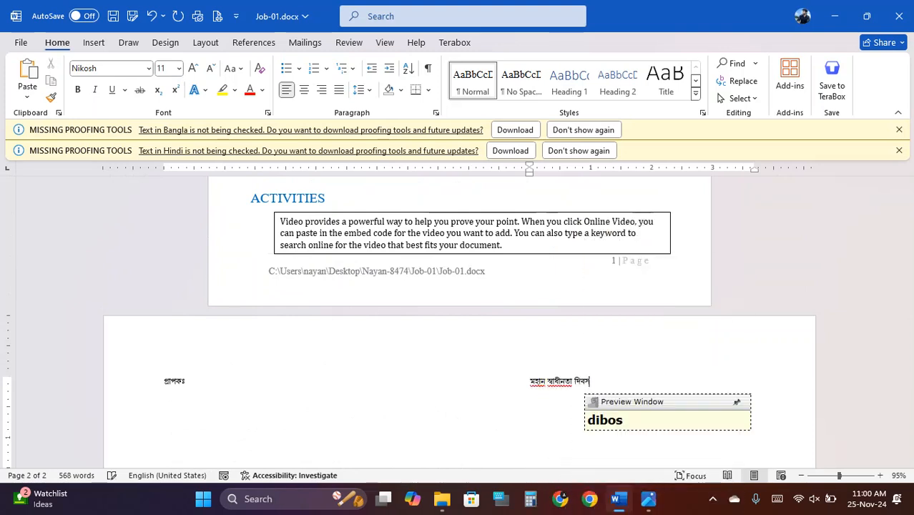
type("bos-202")
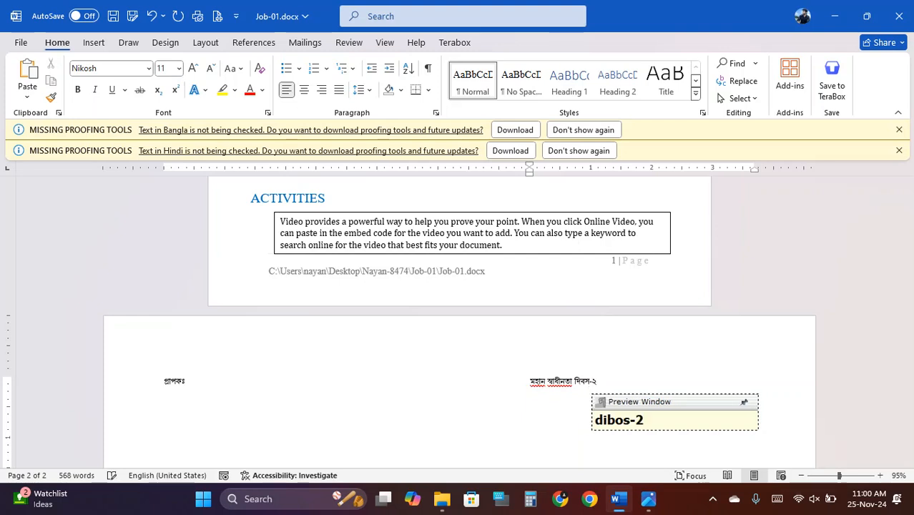
type("5")
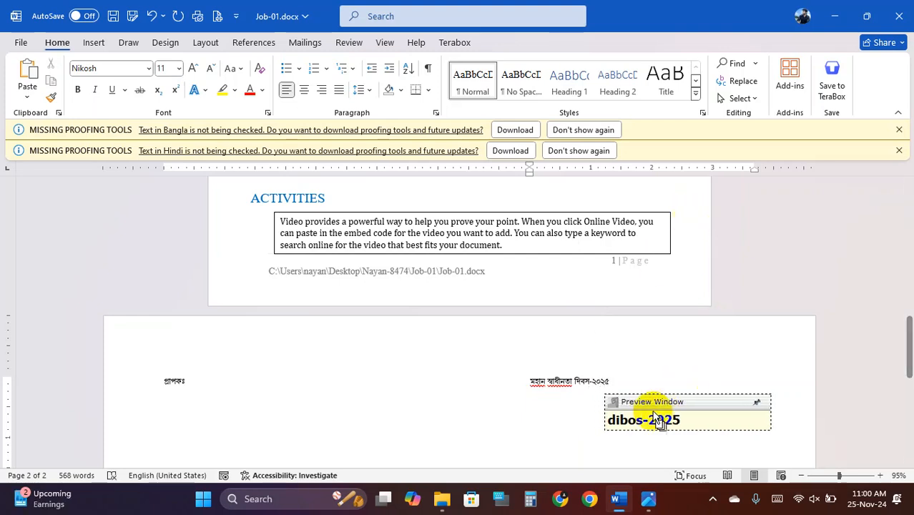
left_click_drag(614, 387, 529, 382)
left_click(148, 70)
left_click(179, 68)
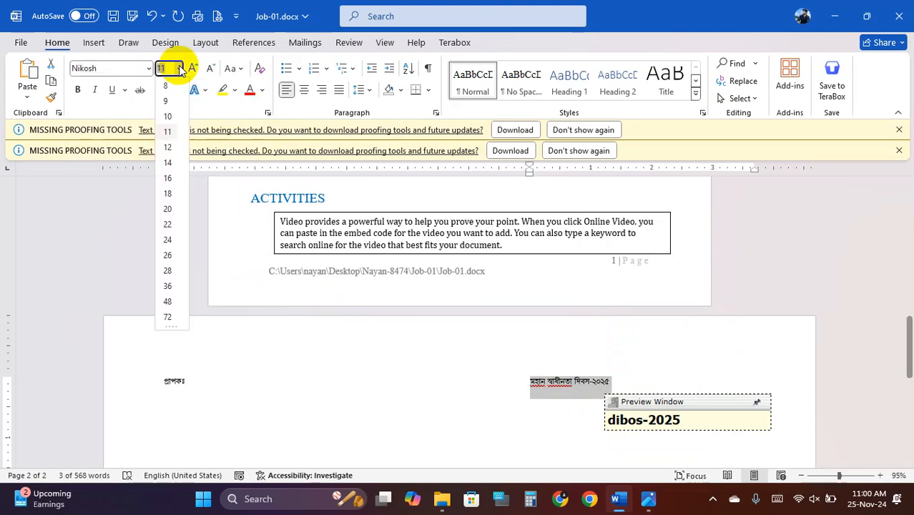
left_click(167, 240)
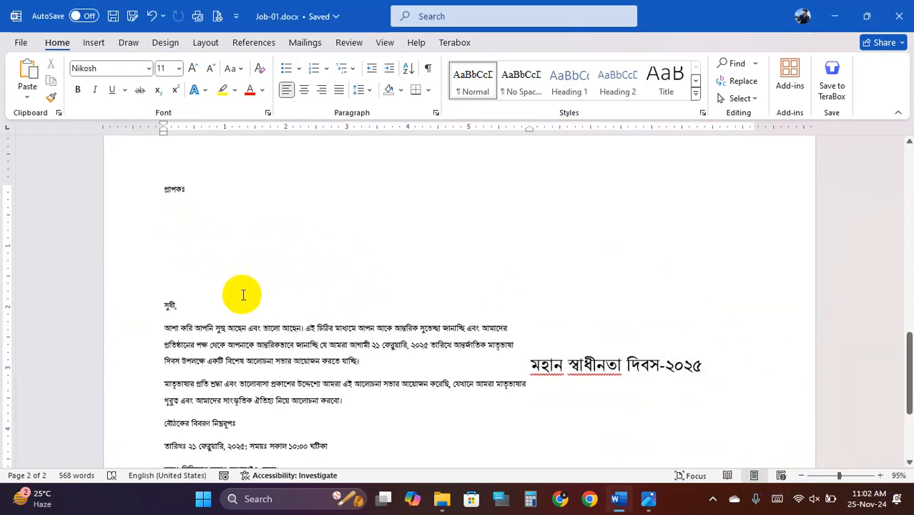
- Close Job-01.docx, glance at 2.jpg, and return to the Job-01 folder window
left_click(907, 9)
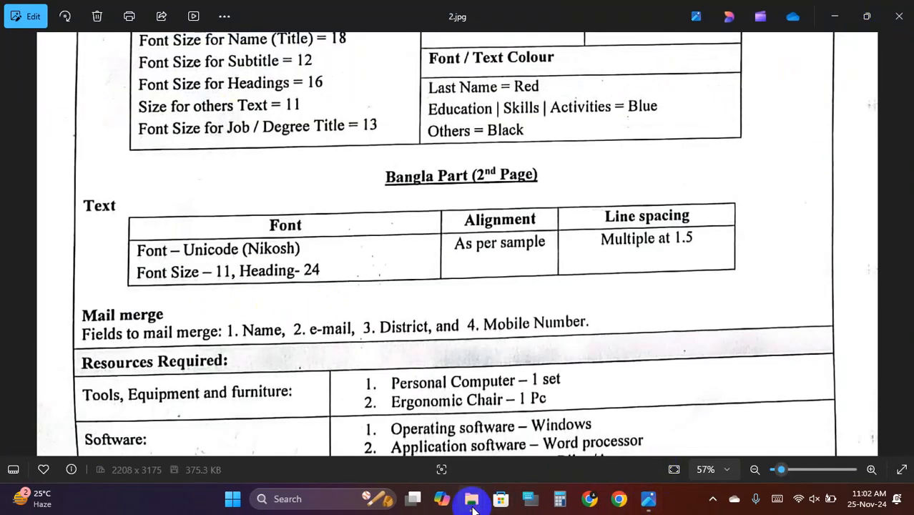
mouse_move(471, 499)
left_click(415, 422)
left_click(227, 151)
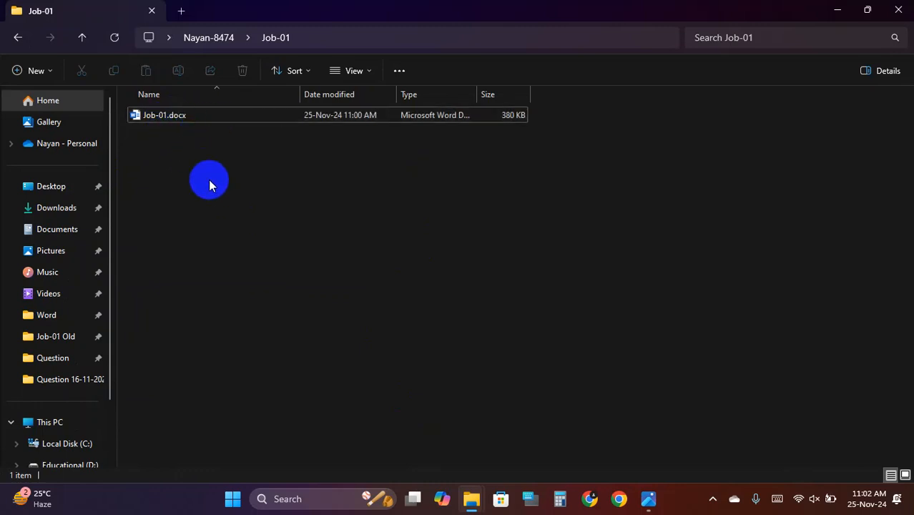
- Create a new Microsoft Word document named 'Helper File' in the Job-01 folder
right_click(190, 172)
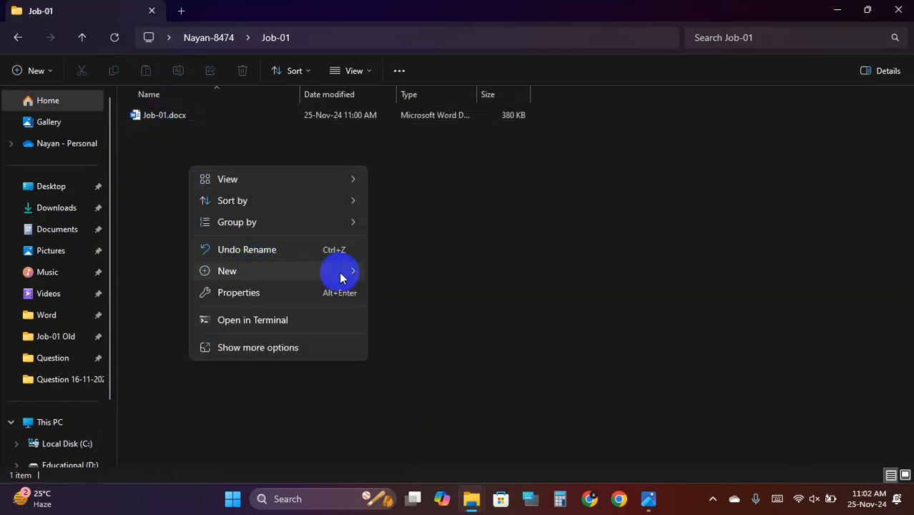
mouse_move(340, 275)
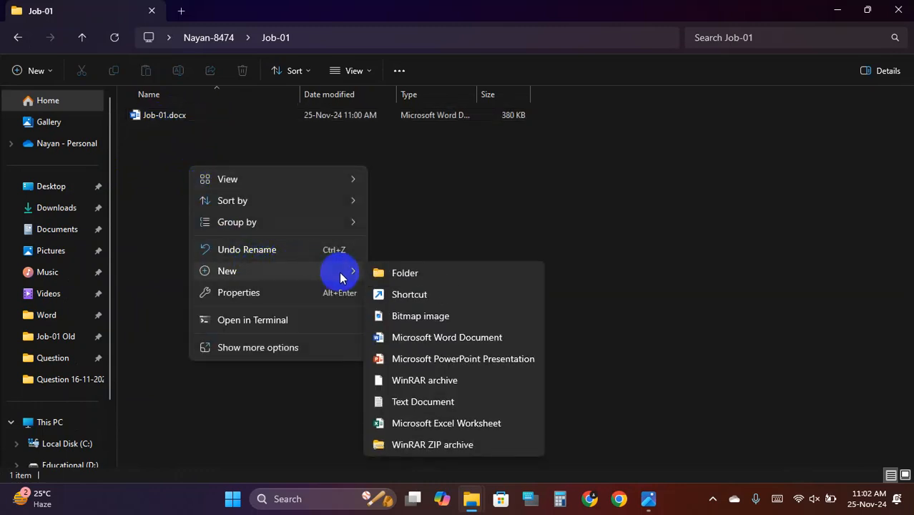
left_click(464, 338)
type("Hel")
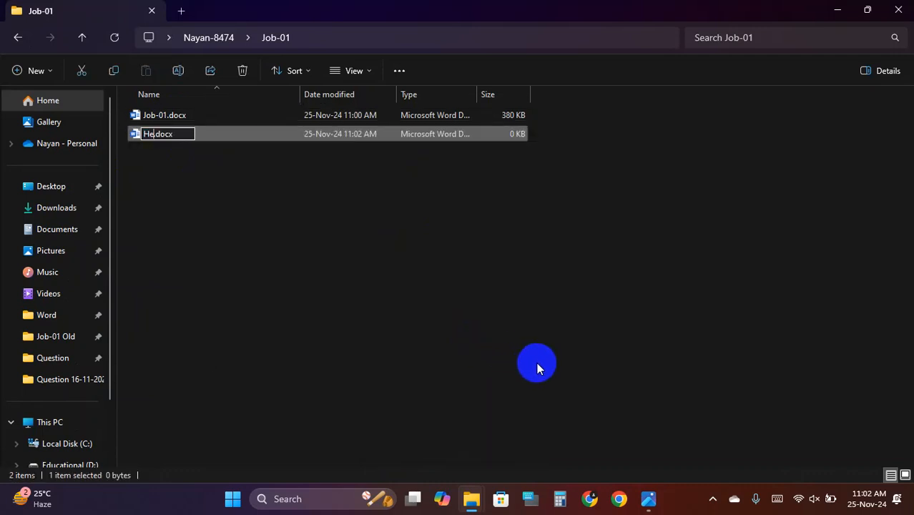
type("per Fil")
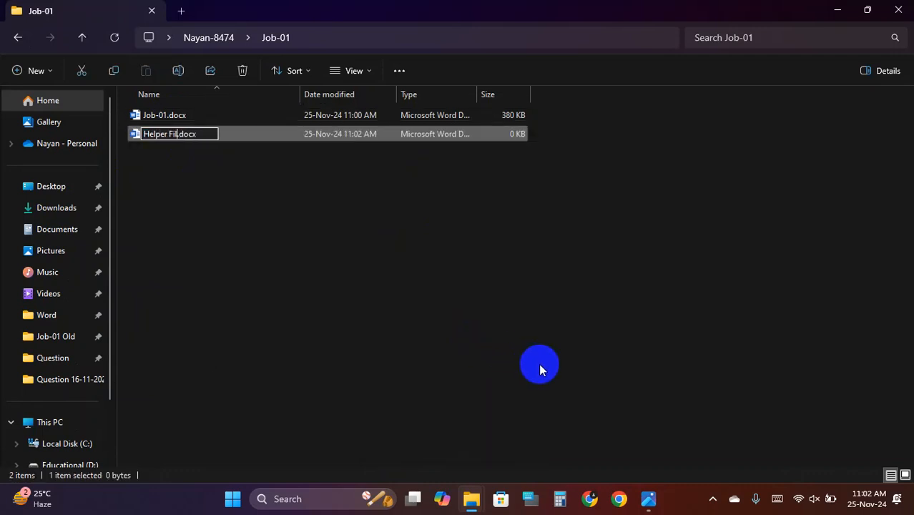
type("e")
key("Return")
key("Return")
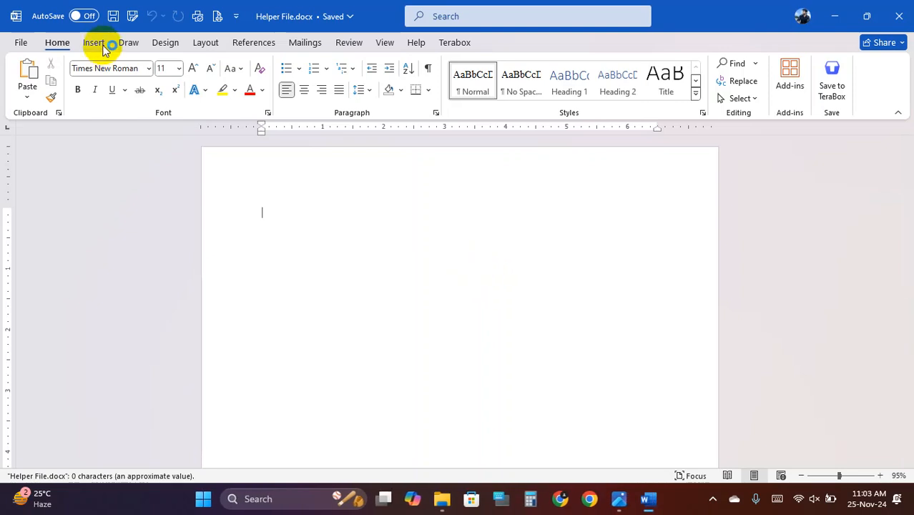
- Insert a 4×4 table into Helper File and stretch it to give taller rows
left_click(95, 42)
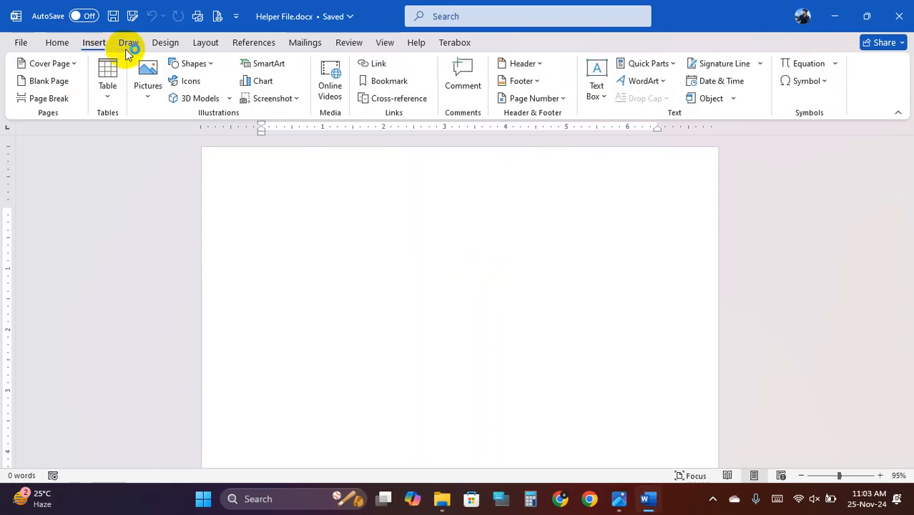
left_click(108, 89)
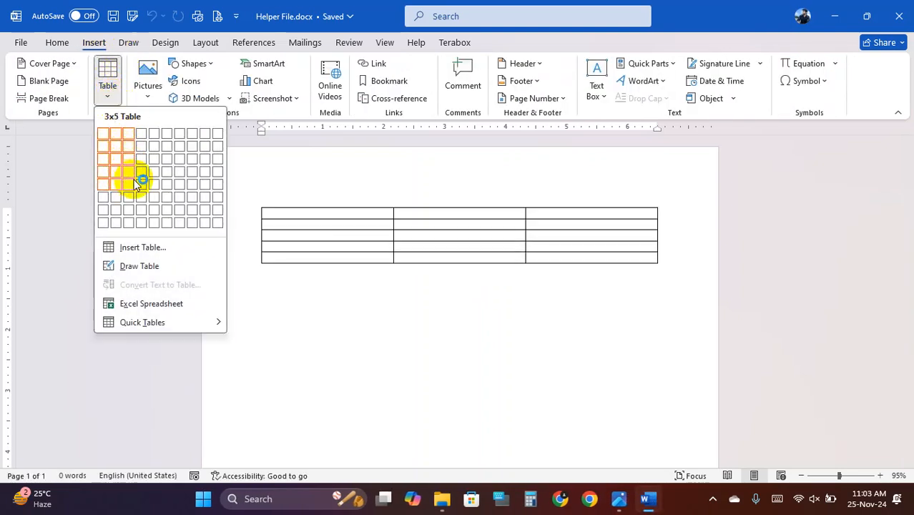
left_click(141, 182)
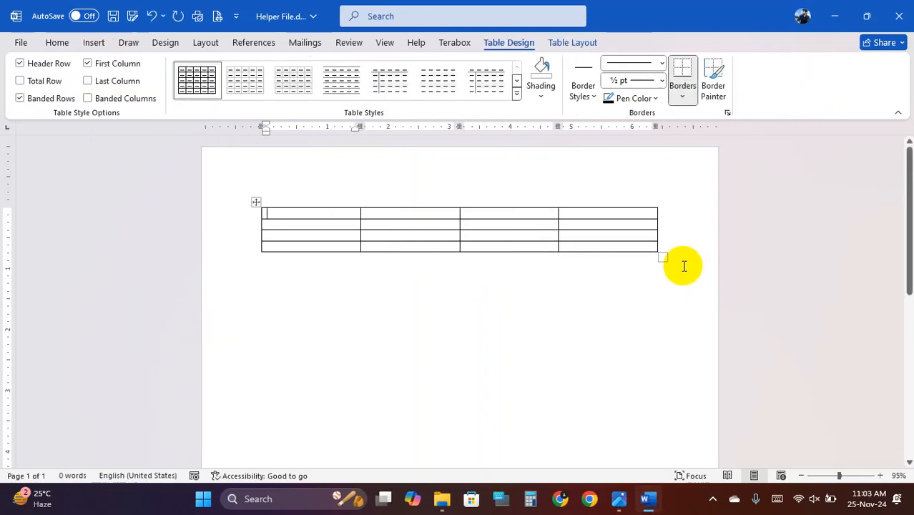
left_click_drag(660, 256, 676, 334)
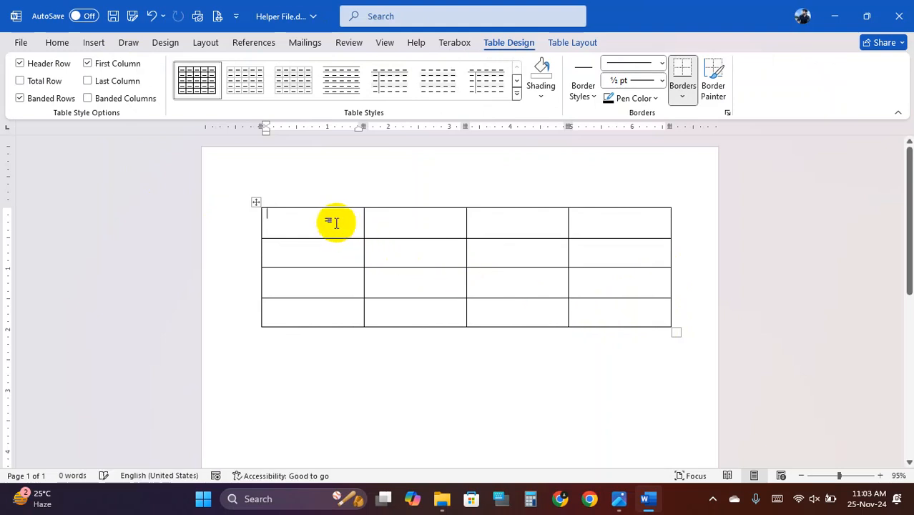
- Fill the table's header row with নাম, মোবাইল নাম্বার, জেলা and ইমেইল
type("na")
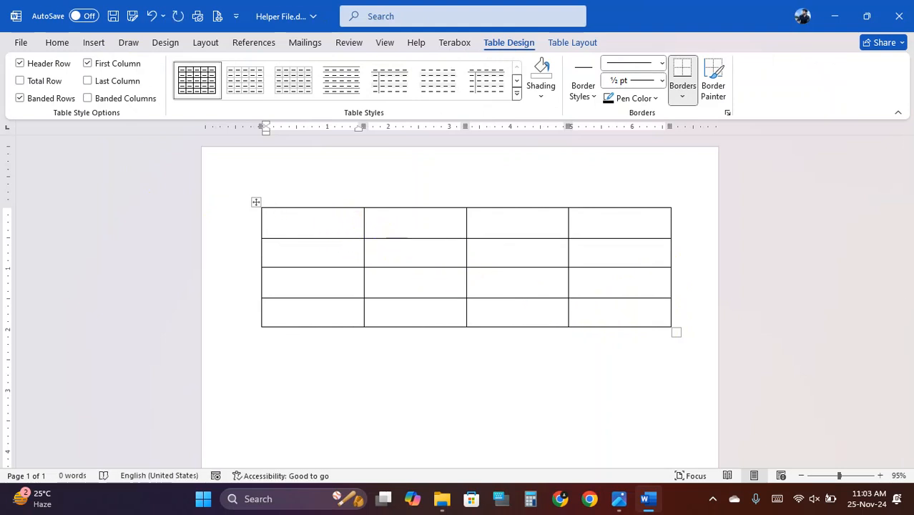
type("nam")
key("Tab")
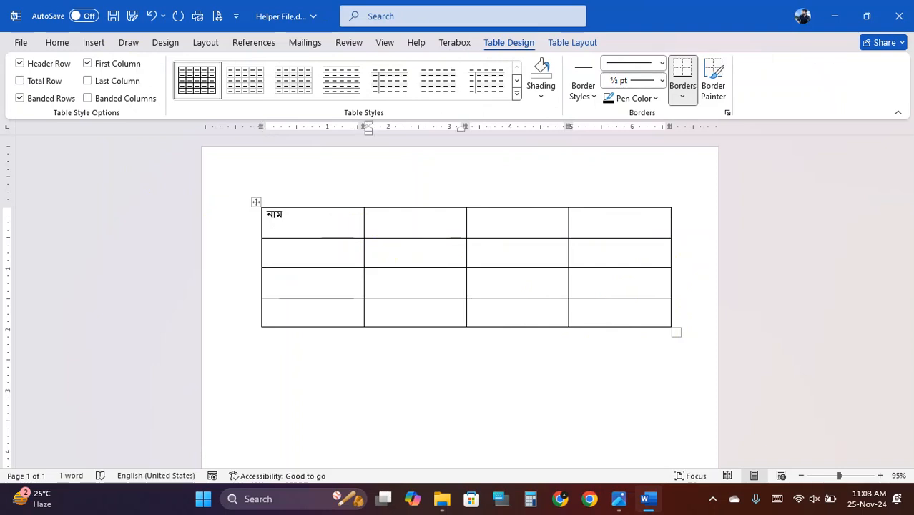
type("mObail nam")
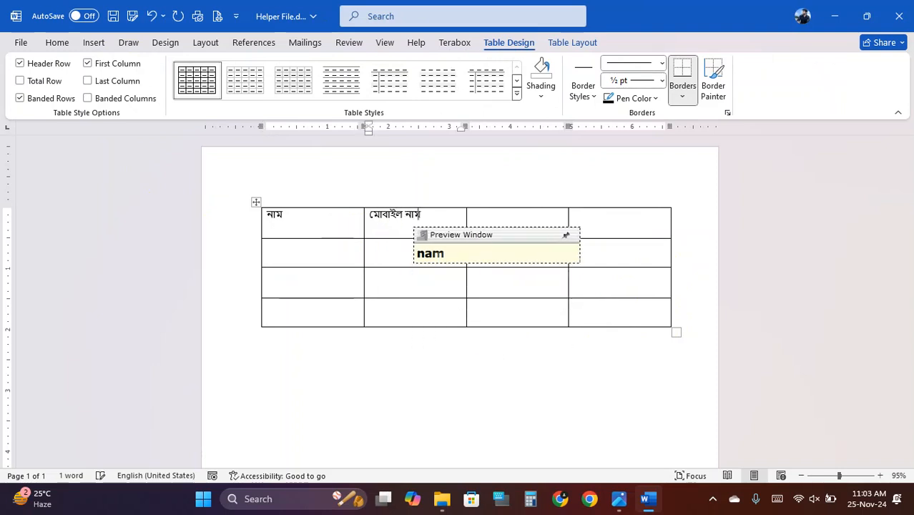
type("bar")
key("Tab")
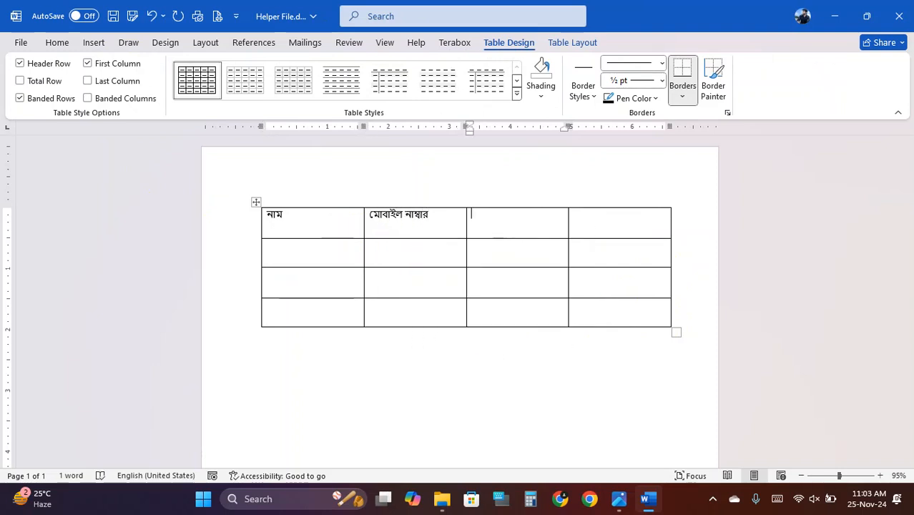
type("jela")
key("Tab")
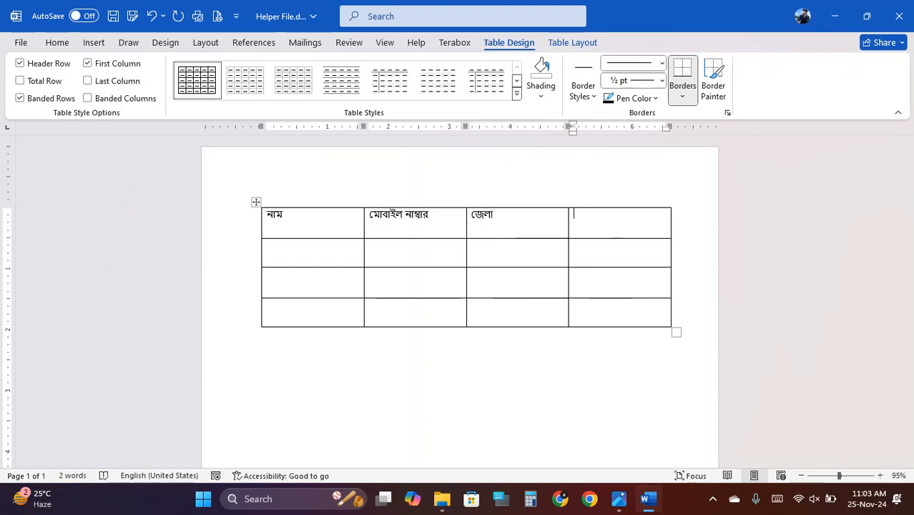
type("imeil")
left_click_drag(305, 252, 584, 251)
left_click(584, 252)
left_click(341, 254)
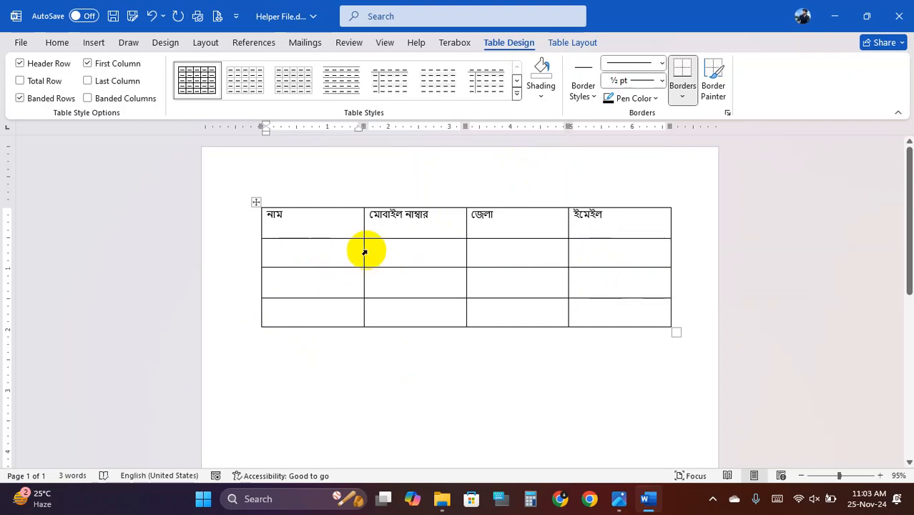
- Minimize Word and every remaining window so the desktop shows
left_click(835, 16)
left_click(838, 14)
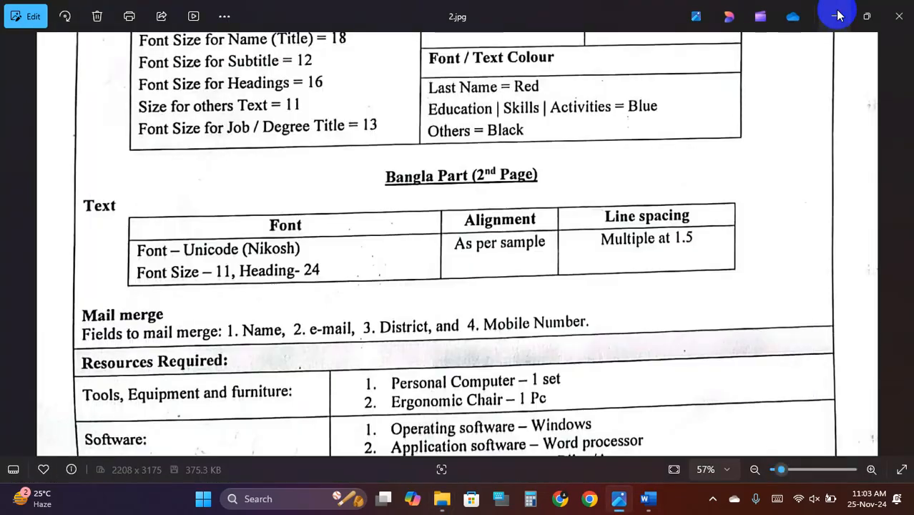
left_click(838, 14)
left_click(839, 14)
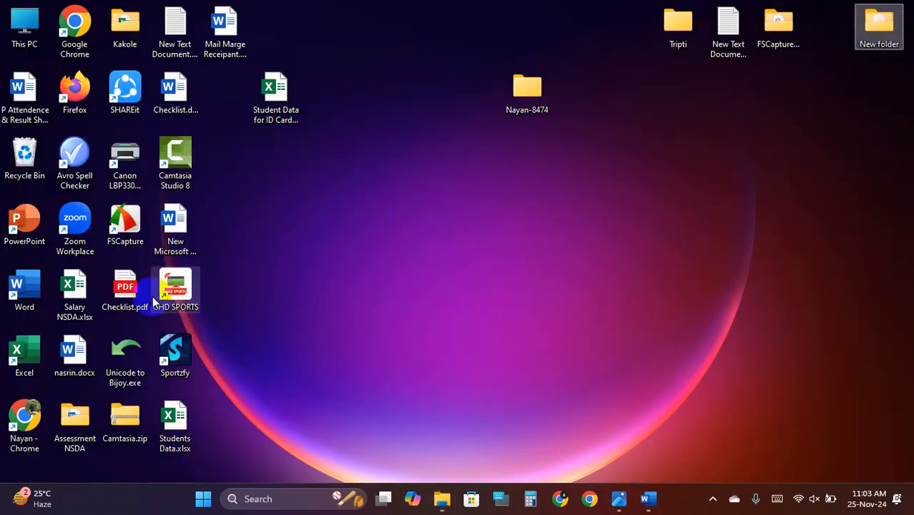
- Open the P Attendence & Result Sheet document from the desktop
double_click(29, 93)
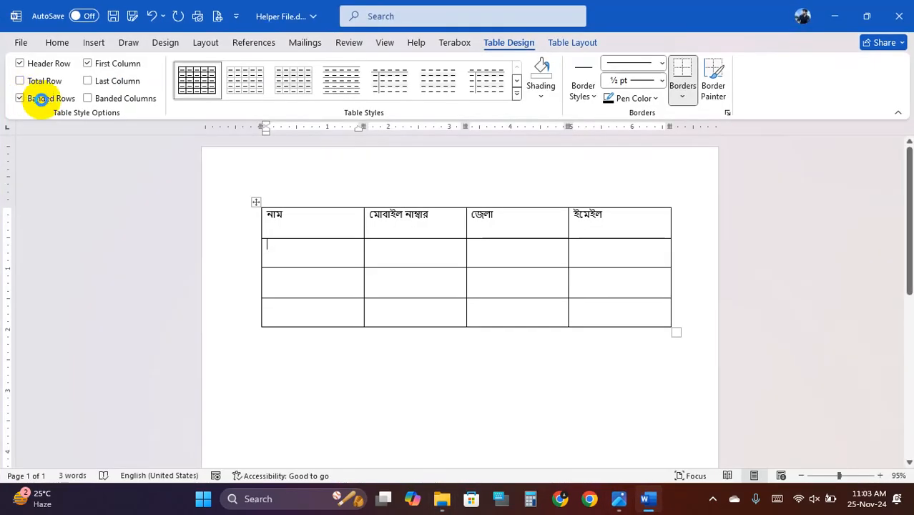
scroll(214, 313, "down", 1)
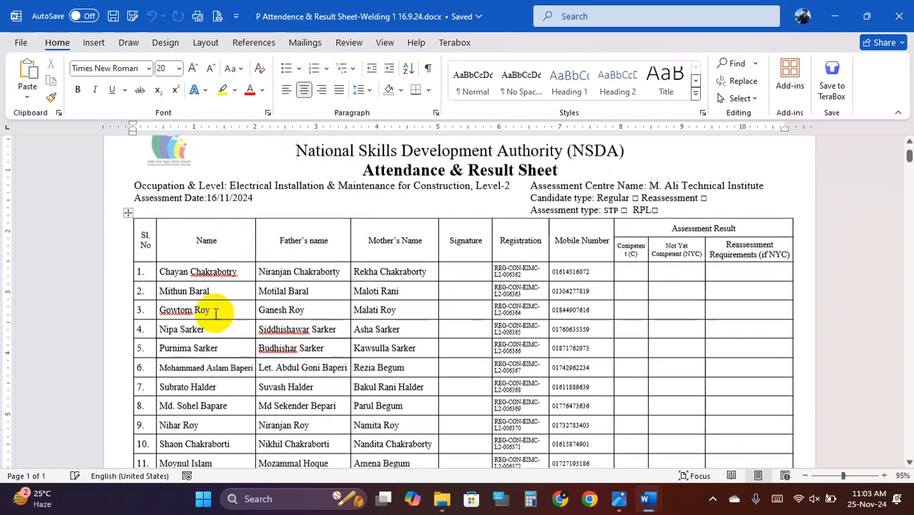
scroll(215, 313, "down", 3)
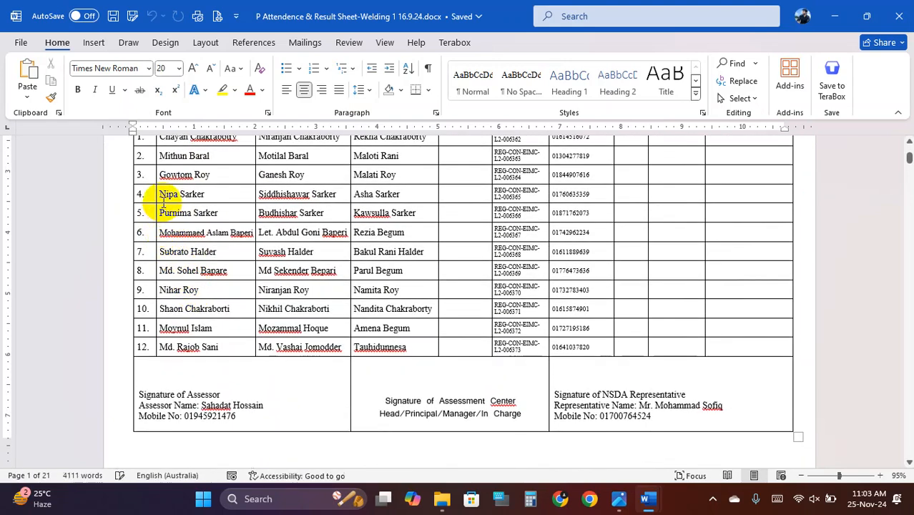
left_click_drag(164, 196, 227, 248)
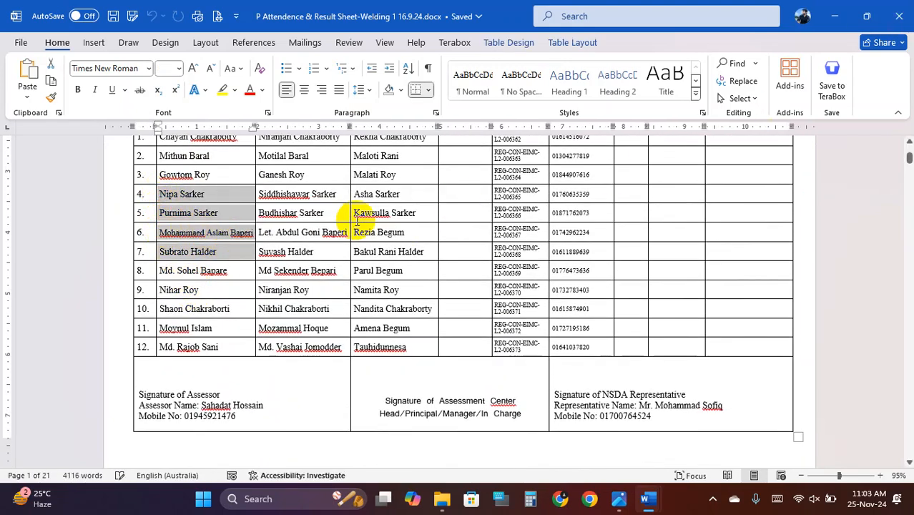
left_click(387, 229)
- Select the first three names in its Bengali table and return to Helper File
scroll(392, 258, "up", 10)
scroll(397, 259, "down", 3)
scroll(397, 259, "down", 1)
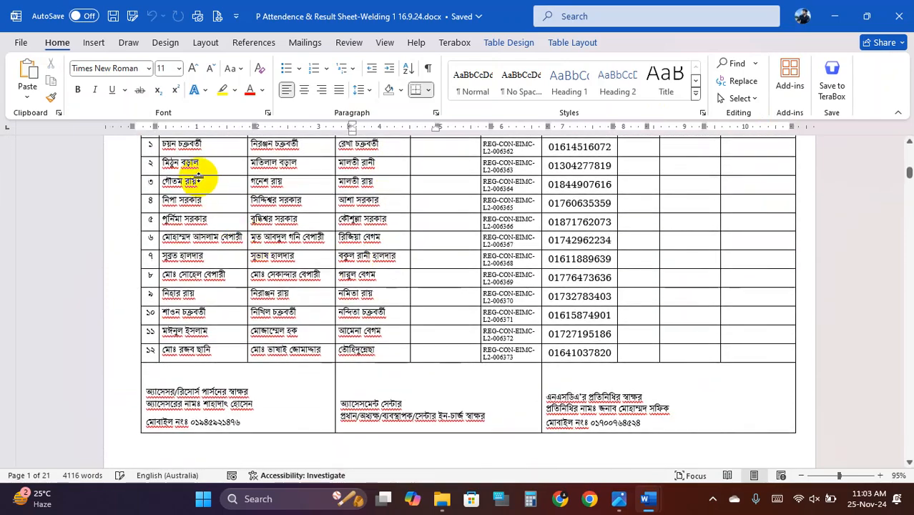
scroll(163, 185, "up", 1)
left_click_drag(163, 171, 211, 211)
key("super+c")
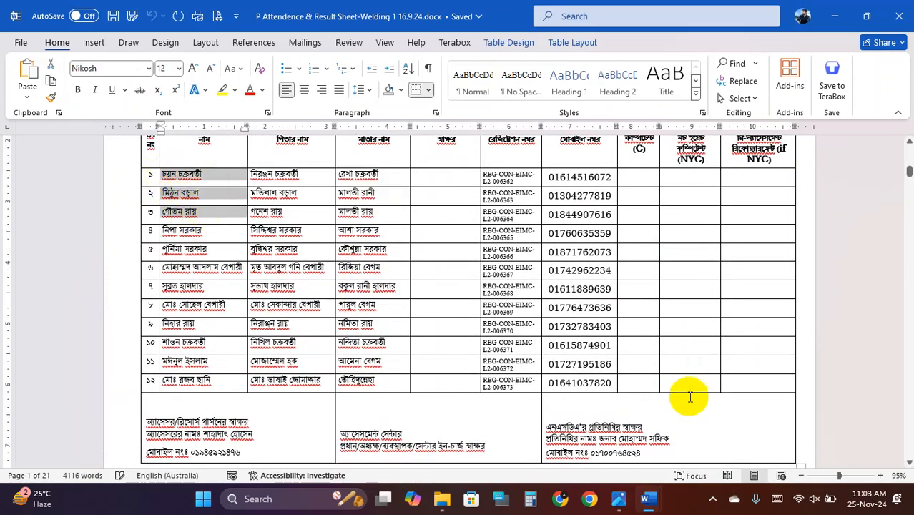
mouse_move(651, 507)
left_click(606, 446)
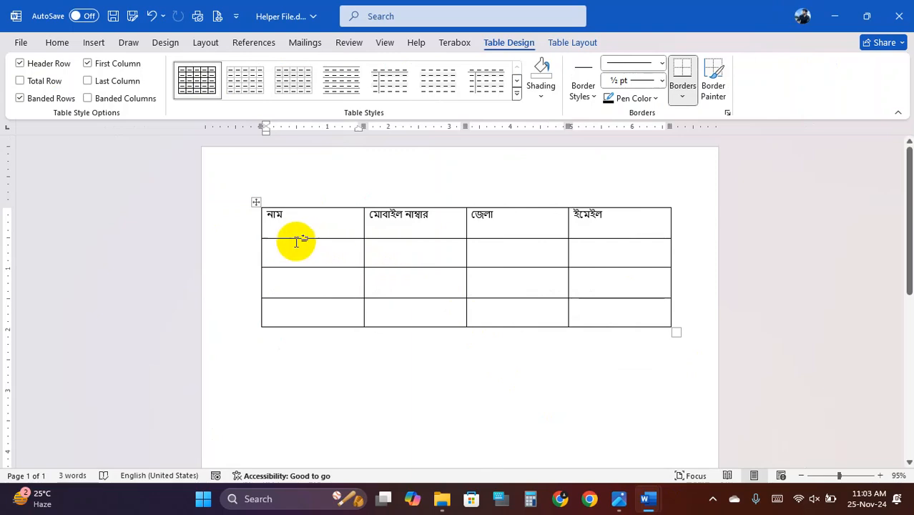
- Paste the three names into the নাম column and copy the first three mobile numbers
right_click(295, 254)
left_click(389, 235)
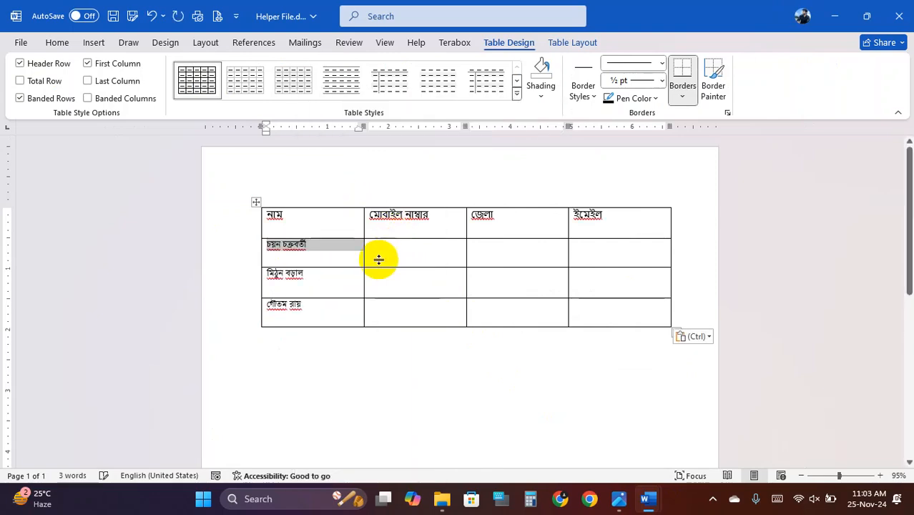
left_click(417, 248)
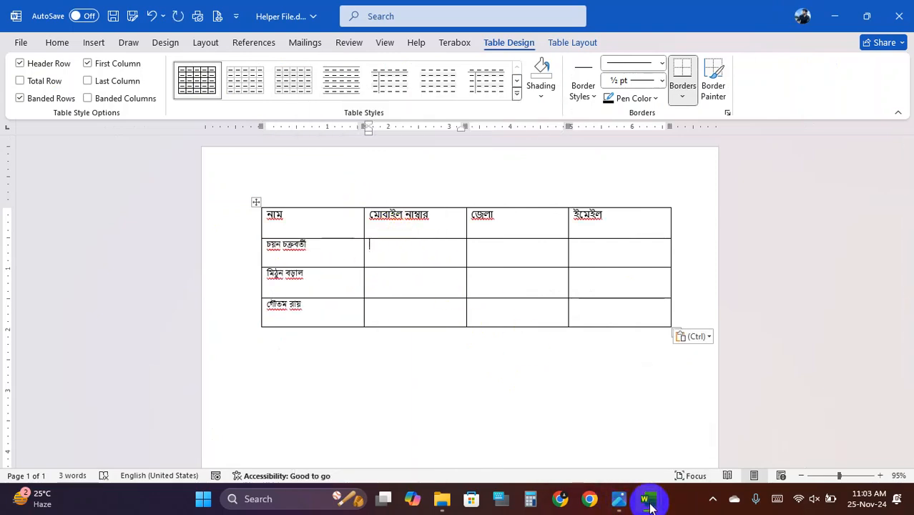
mouse_move(648, 499)
left_click(691, 453)
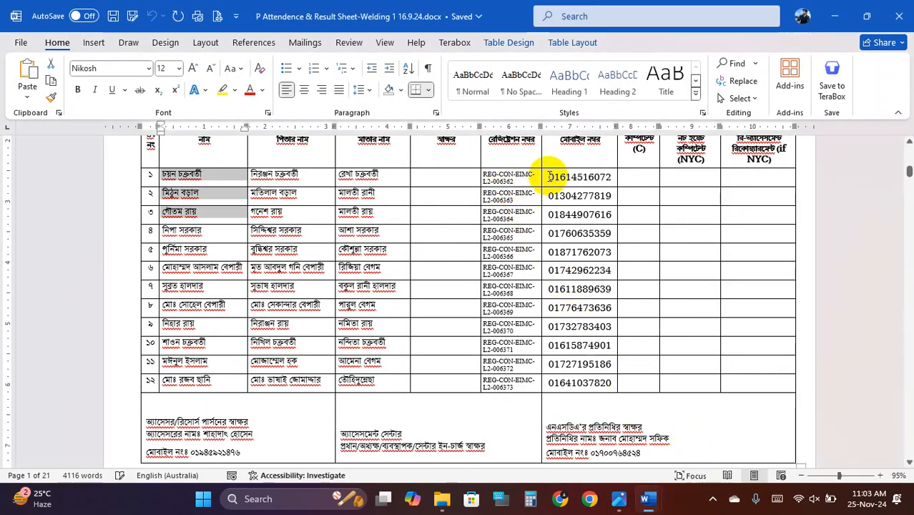
mouse_move(551, 178)
left_mouse_down()
mouse_move(561, 210)
mouse_move(598, 210)
left_mouse_up()
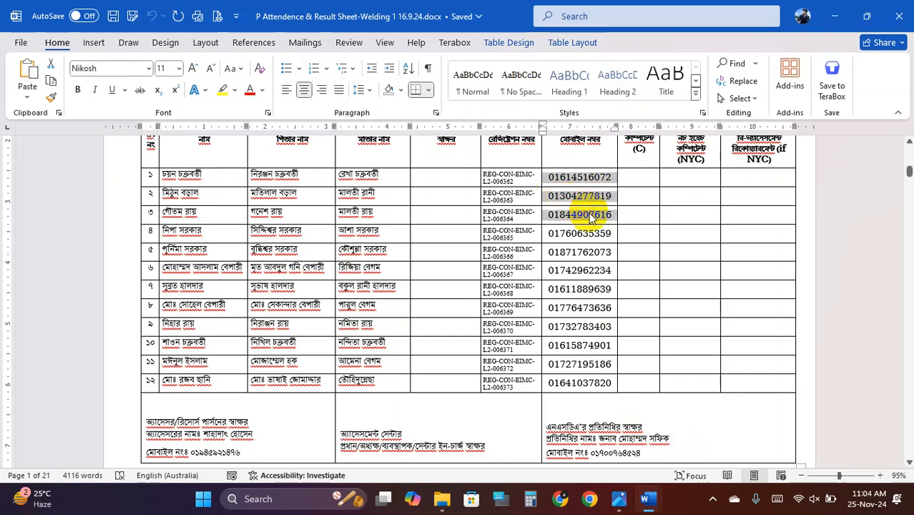
mouse_move(650, 507)
left_click(588, 429)
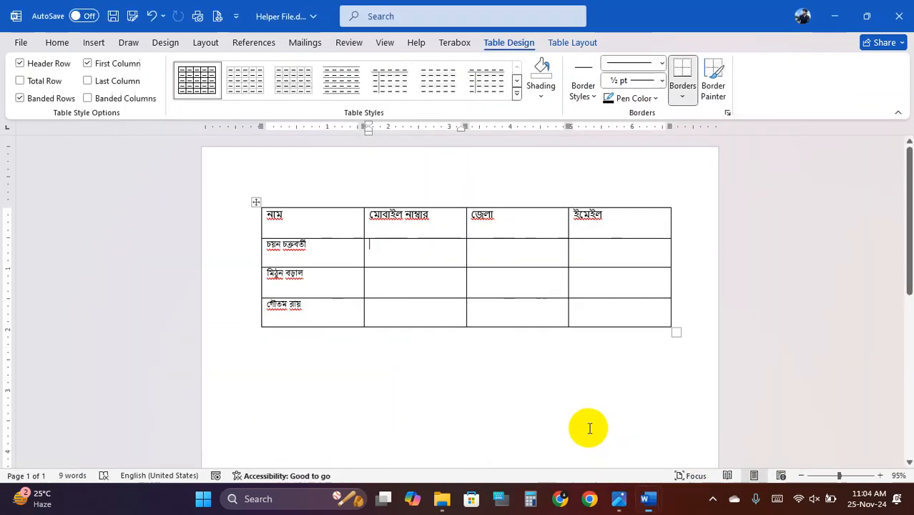
- Paste the three mobile numbers into the মোবাইল নাম্বার column
right_click(406, 254)
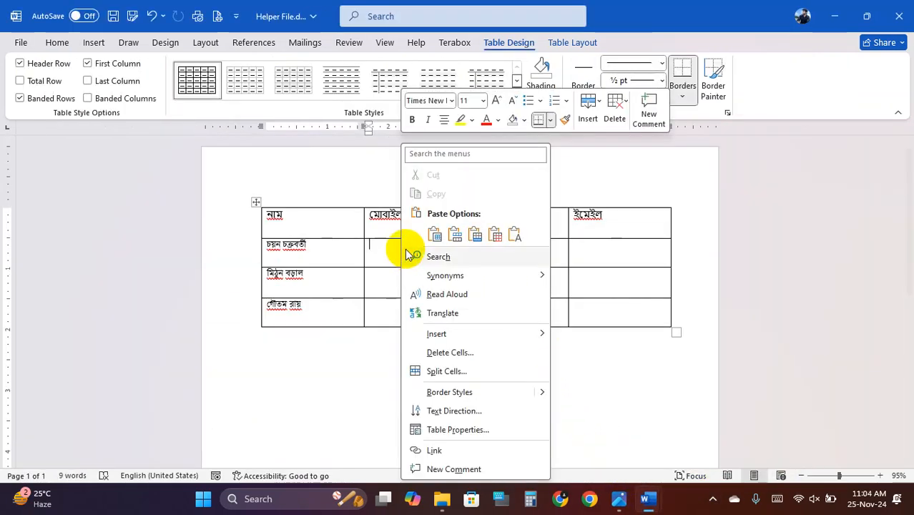
left_click(495, 235)
mouse_move(647, 507)
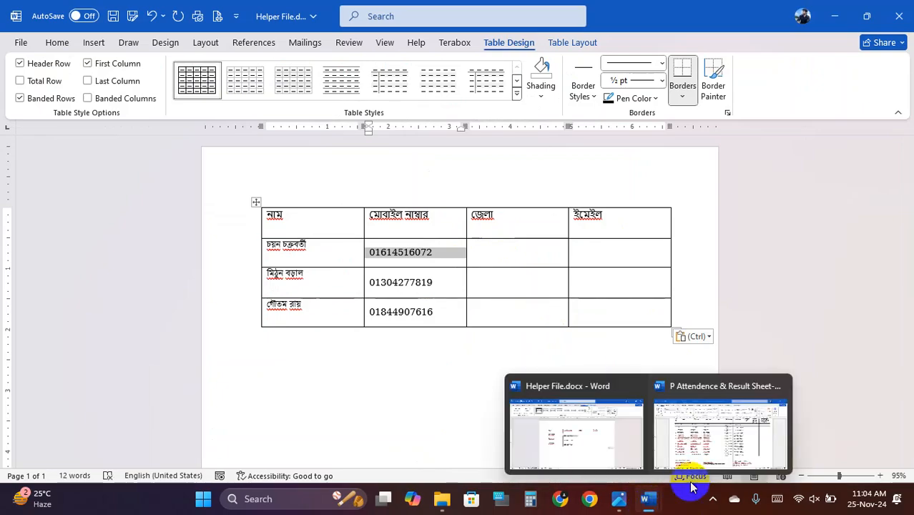
left_click(659, 430)
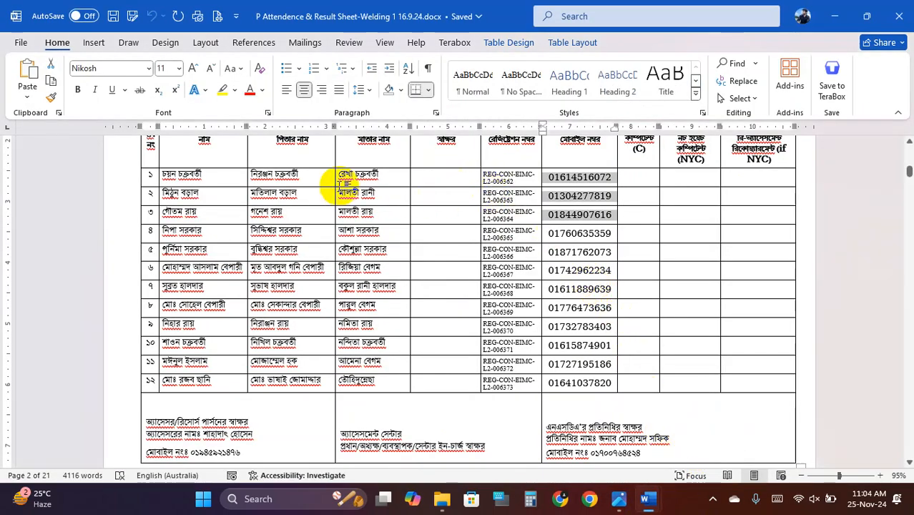
scroll(500, 229, "down", 3)
scroll(509, 243, "up", 3)
scroll(501, 240, "up", 1)
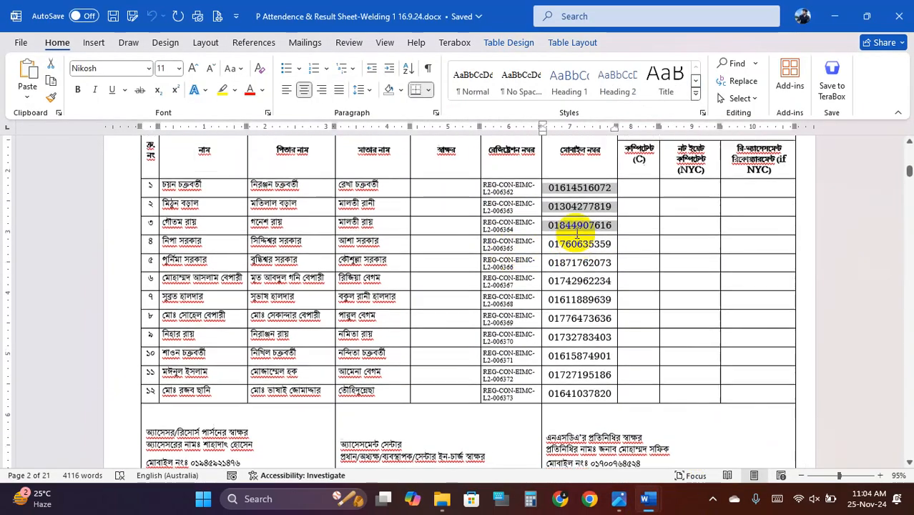
scroll(477, 226, "down", 1)
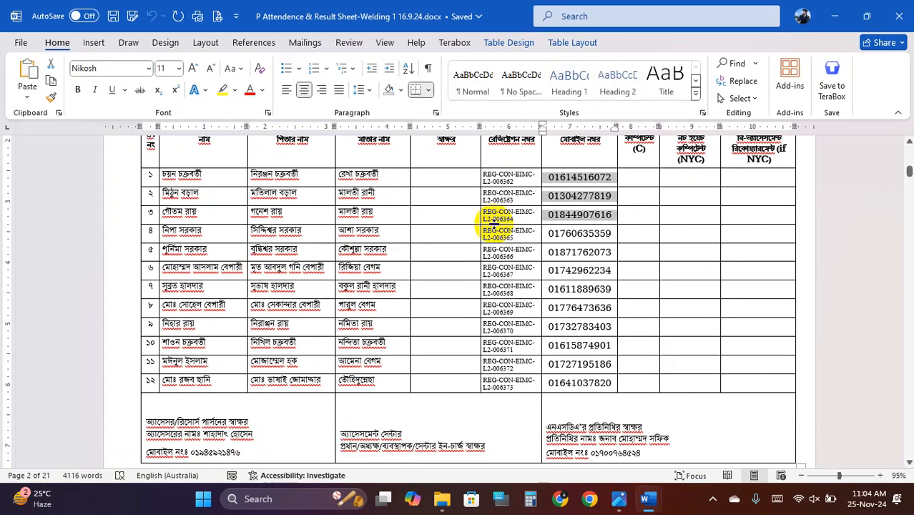
scroll(494, 226, "down", 2)
scroll(493, 228, "up", 2)
- Paste the first three registration codes into the ইমেইল column
left_click_drag(484, 174, 517, 218)
key("super+c")
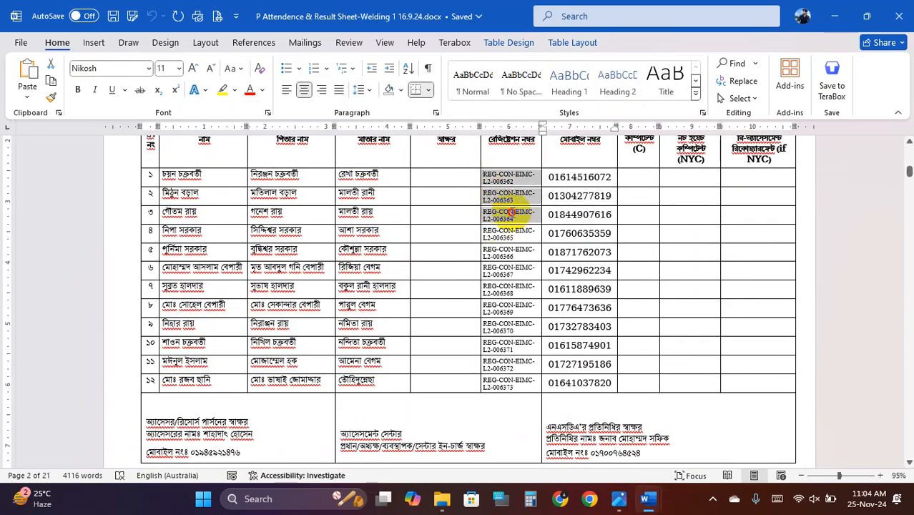
mouse_move(649, 501)
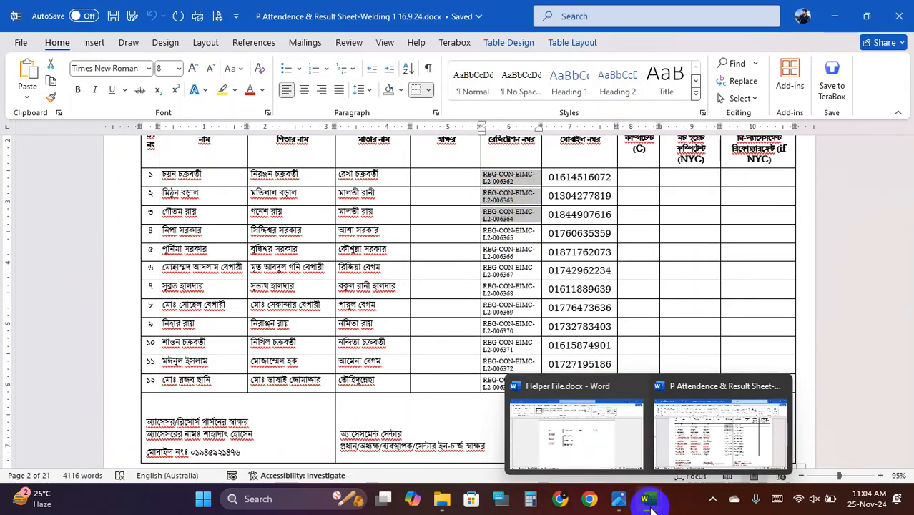
left_click(592, 428)
left_click(581, 249)
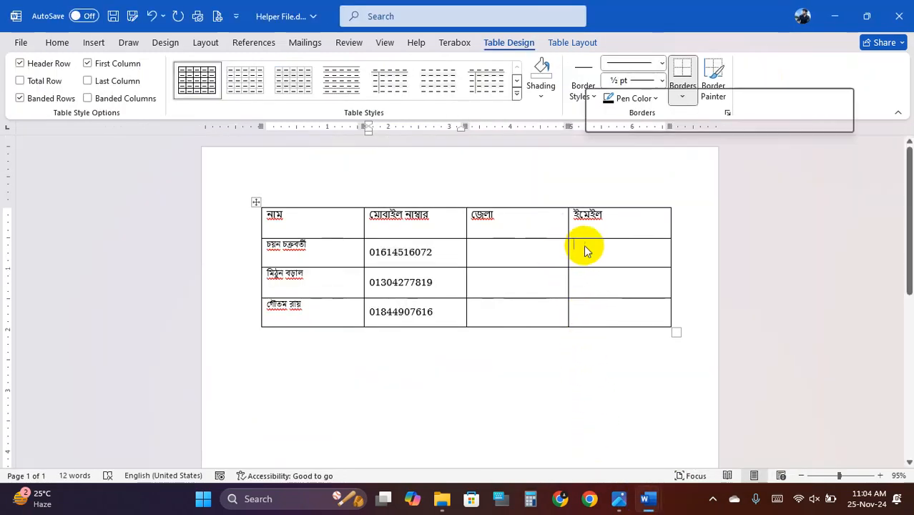
right_click(585, 249)
left_click(679, 235)
- Type বরিশাল in the first জেলা cell and paste it into the other two district cells
left_click(511, 256)
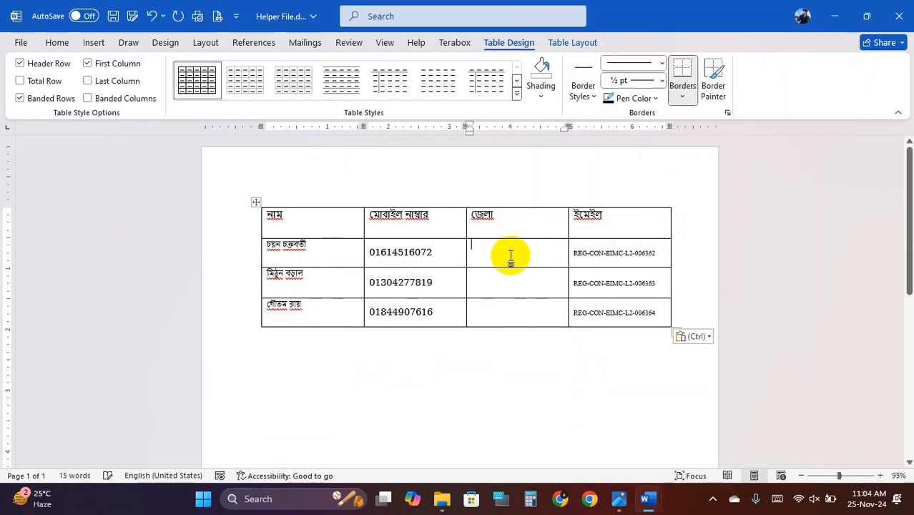
type("bori")
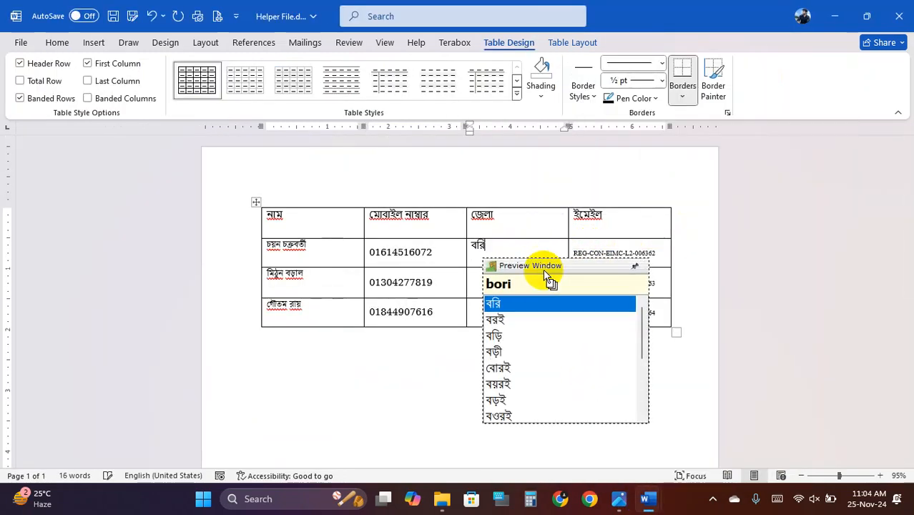
type("shal")
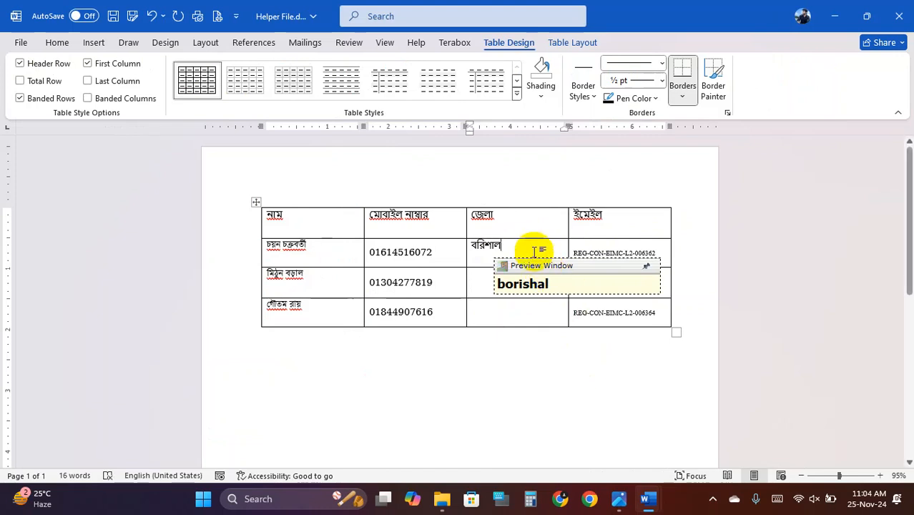
left_click(490, 249)
double_click(469, 250)
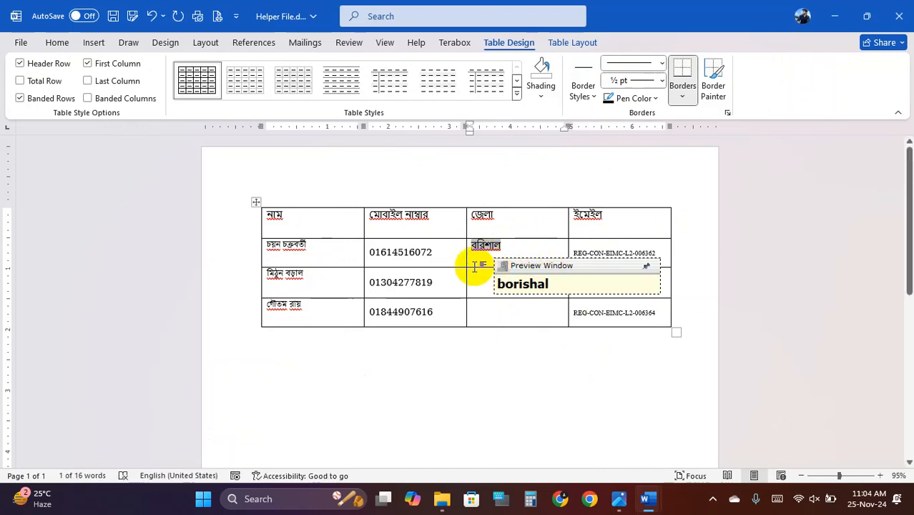
type("বরিশাল")
left_click(485, 316)
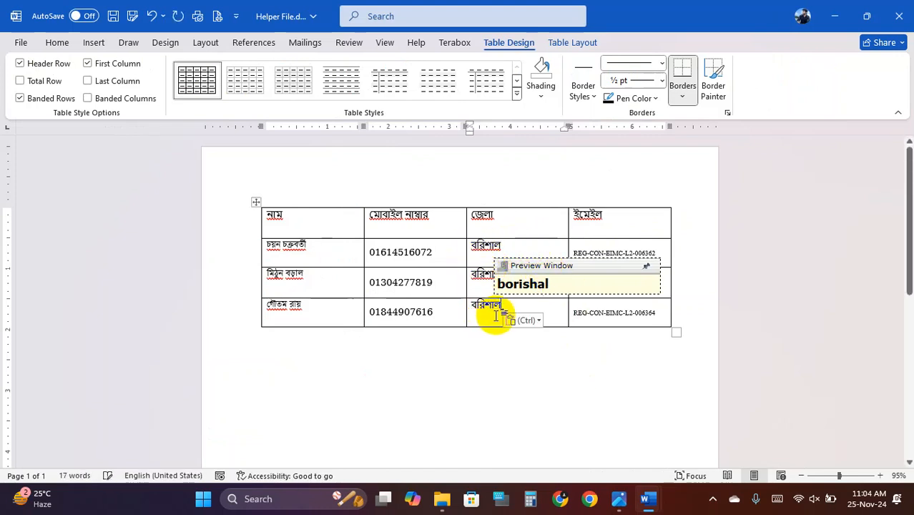
left_click(602, 227)
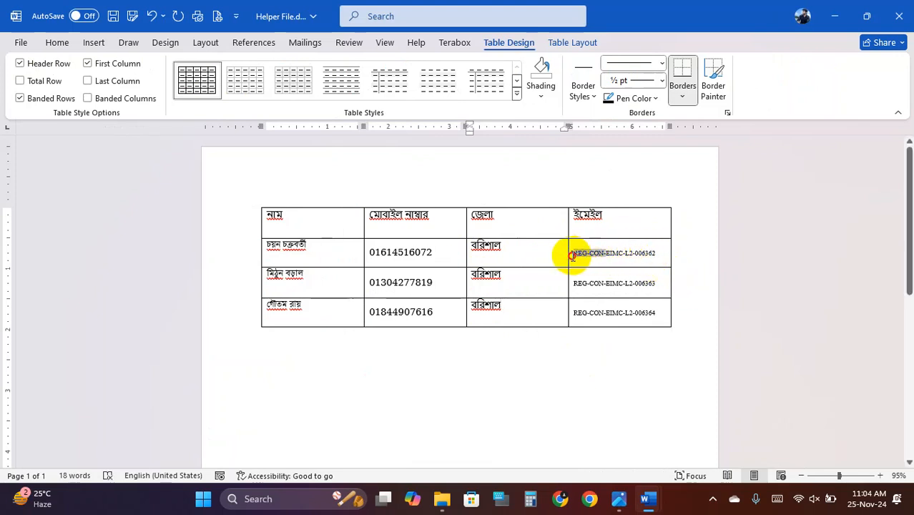
key("BackSpace")
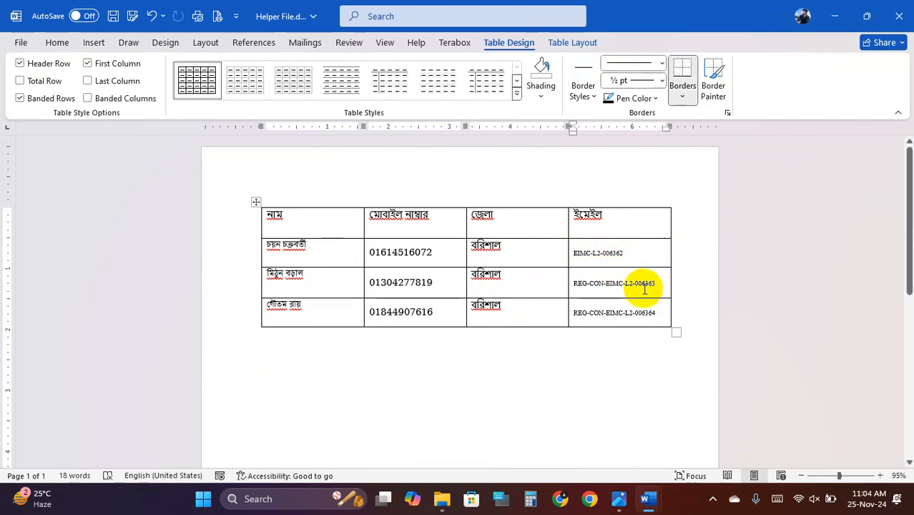
type("@gmail")
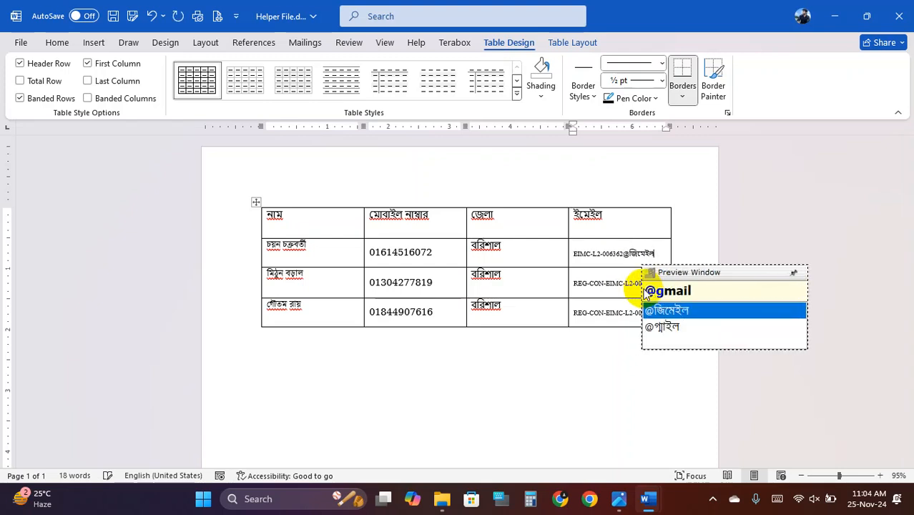
key("BackSpace")
key("BackSpace")
key("BackSpace")
key("BackSpace")
key("BackSpace")
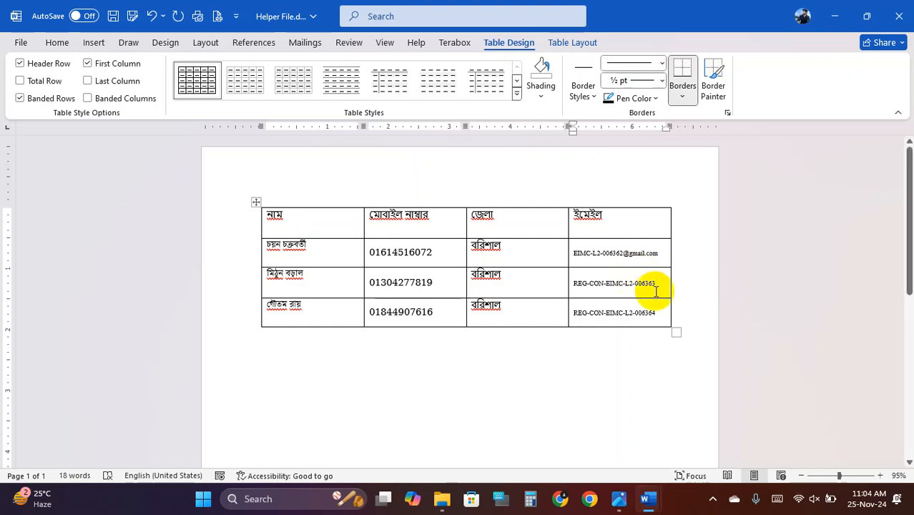
left_click_drag(625, 254, 658, 255)
key("ctrl+c")
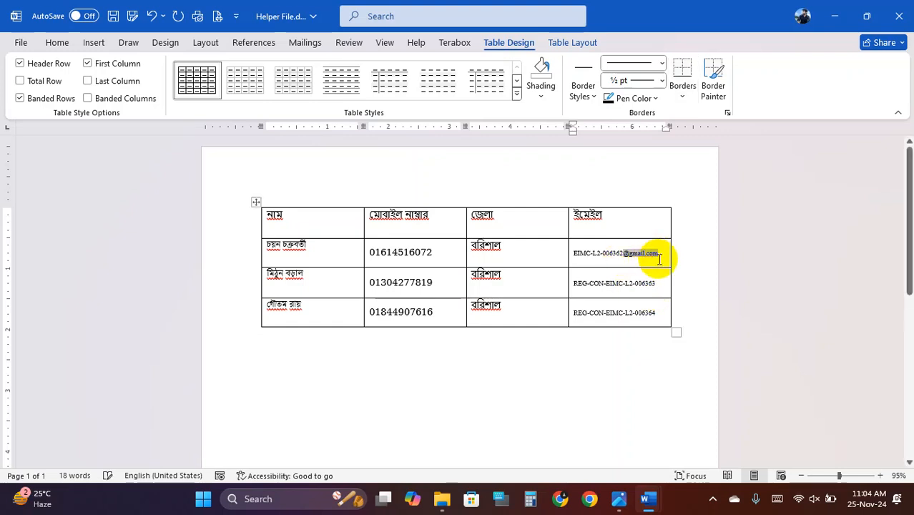
left_click_drag(605, 283, 641, 284)
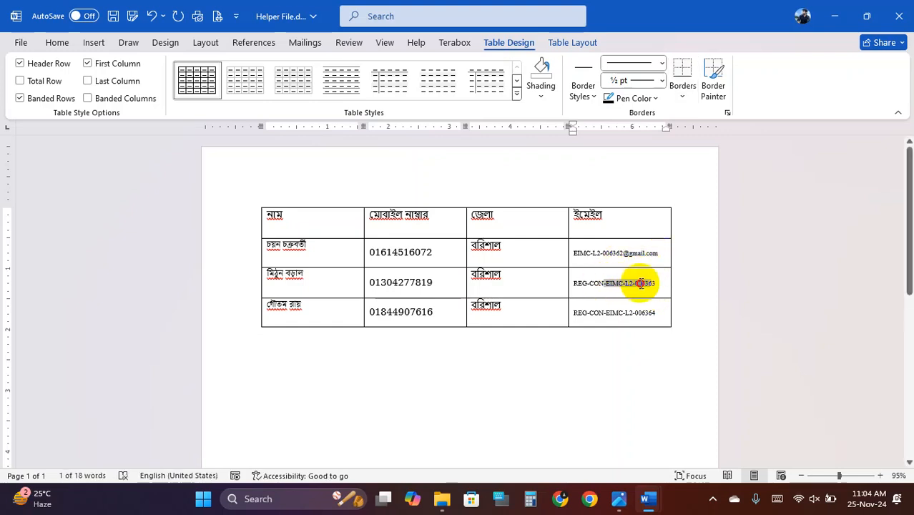
key("ctrl+v")
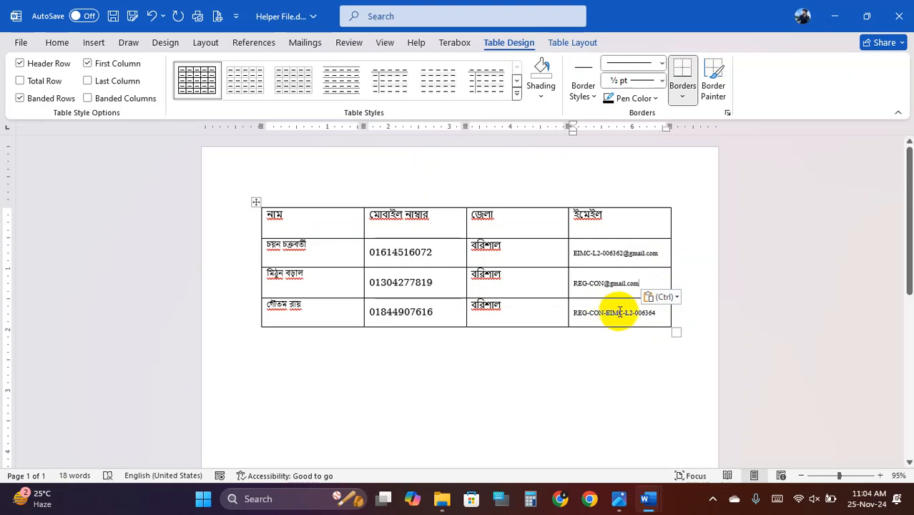
left_click_drag(607, 313, 655, 313)
key("ctrl+v")
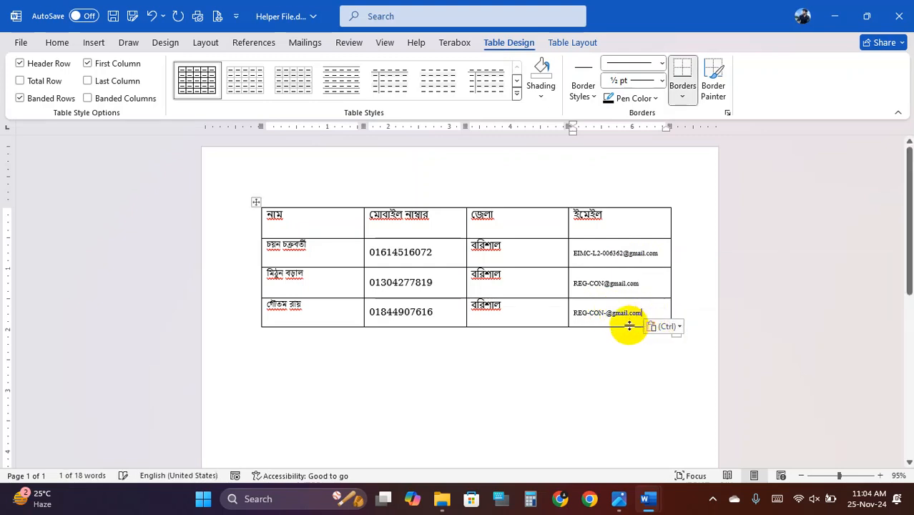
left_click(595, 312)
key("BackSpace")
key("BackSpace")
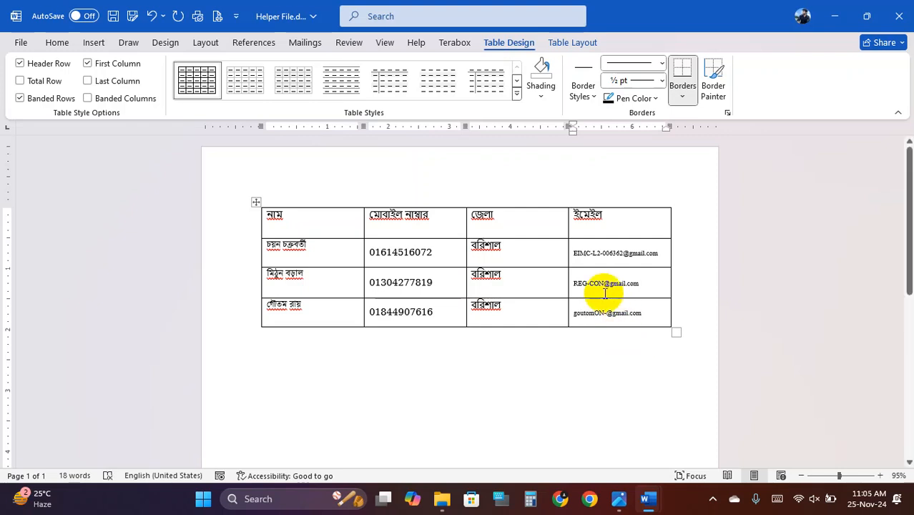
- Fix the prefixes of the first and second email addresses
left_click_drag(603, 283, 573, 283)
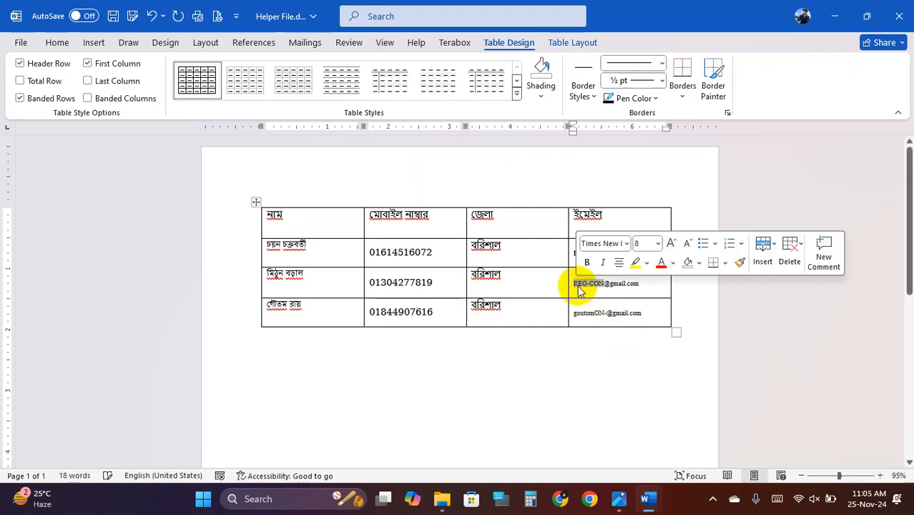
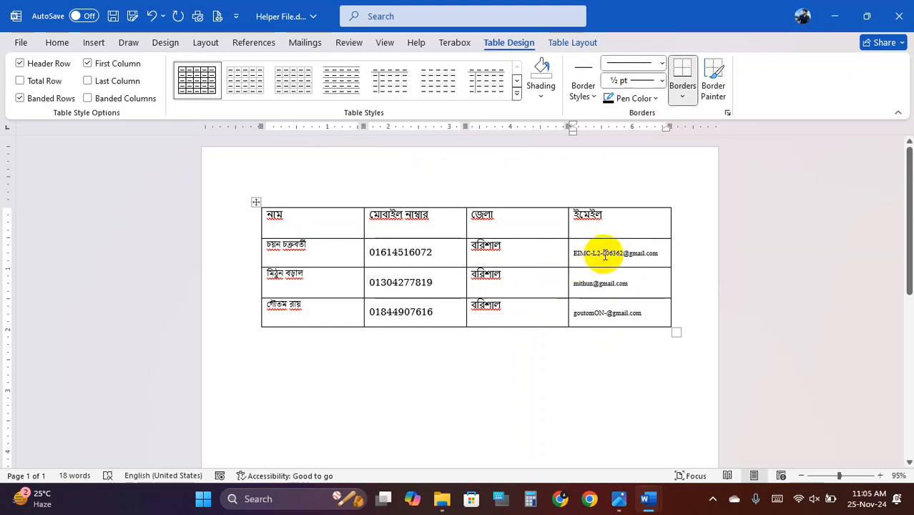
left_click_drag(571, 255, 586, 257)
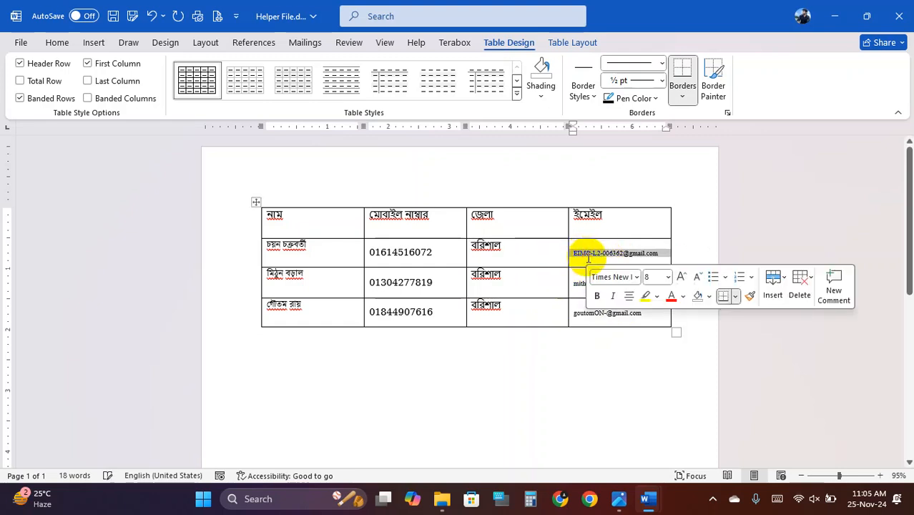
left_click(592, 256)
key("BackSpace")
key("BackSpace")
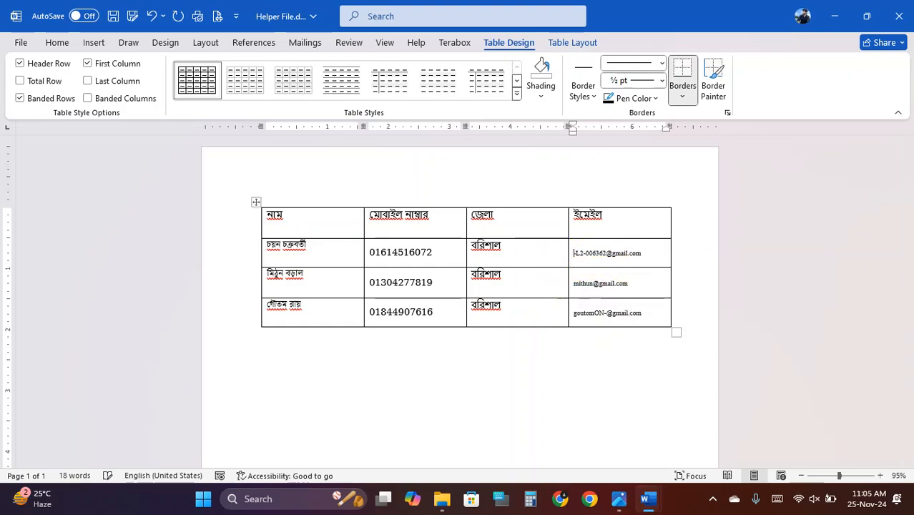
type("n-")
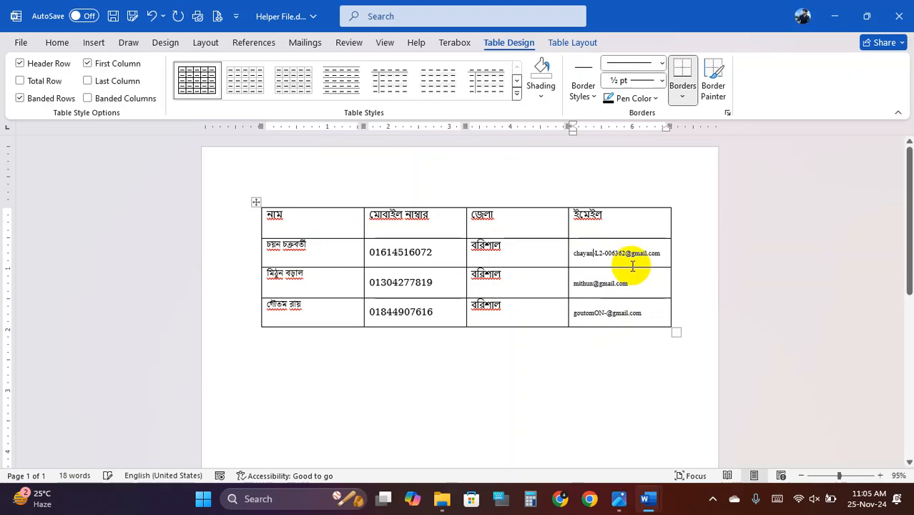
- Save Helper File.docx and close the attendance sheet document
key("ctrl+s")
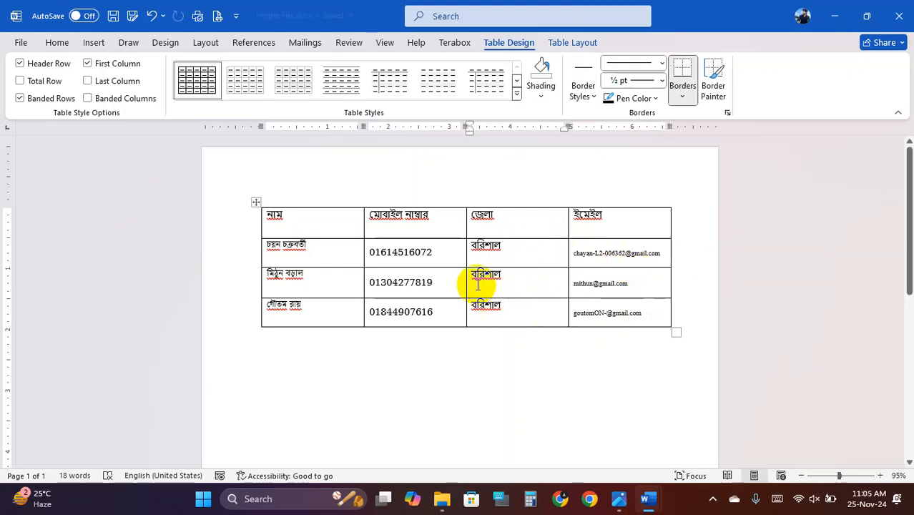
mouse_move(645, 504)
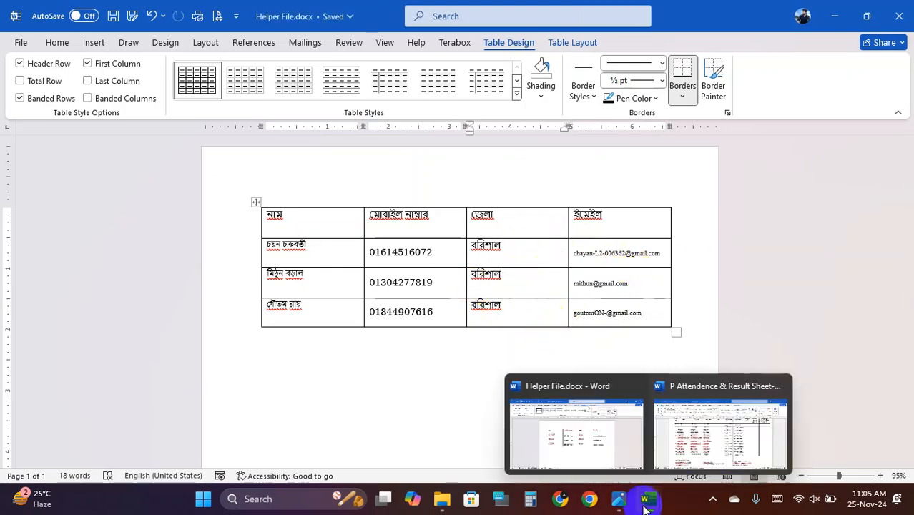
left_click(701, 435)
left_click(900, 8)
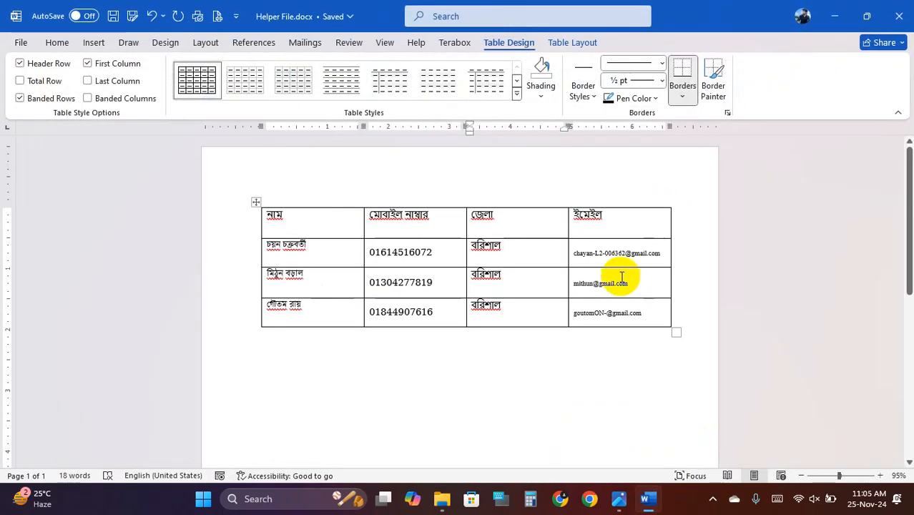
left_click(532, 261)
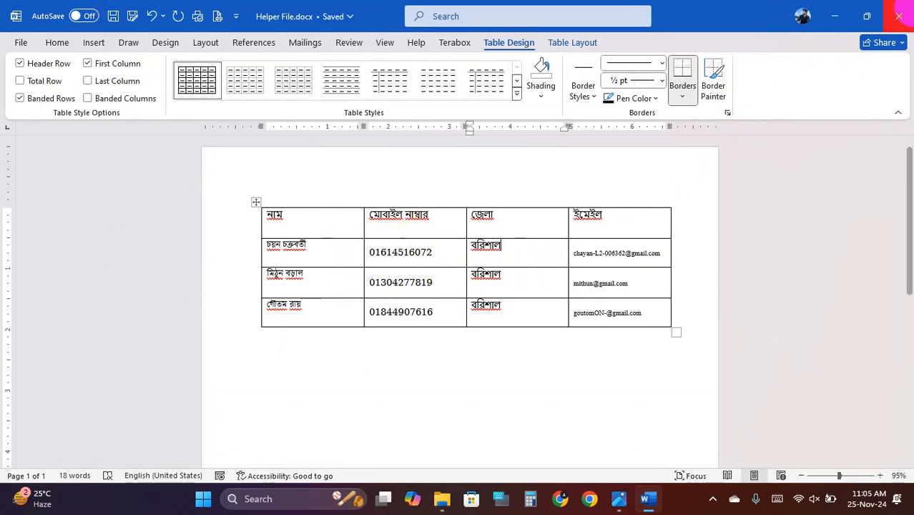
- Close Helper File.docx in Word, then open Job-01.docx from the Job-01 folder
left_click(900, 16)
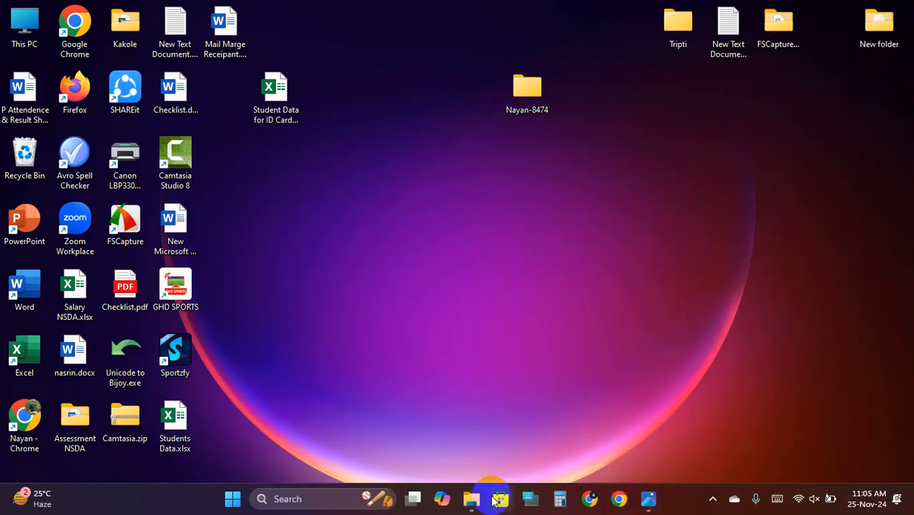
mouse_move(469, 495)
left_click(419, 445)
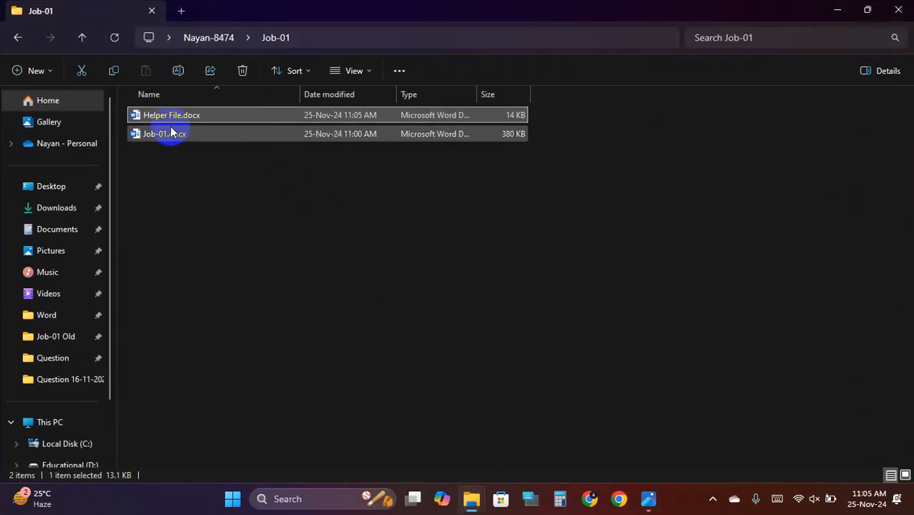
double_click(170, 134)
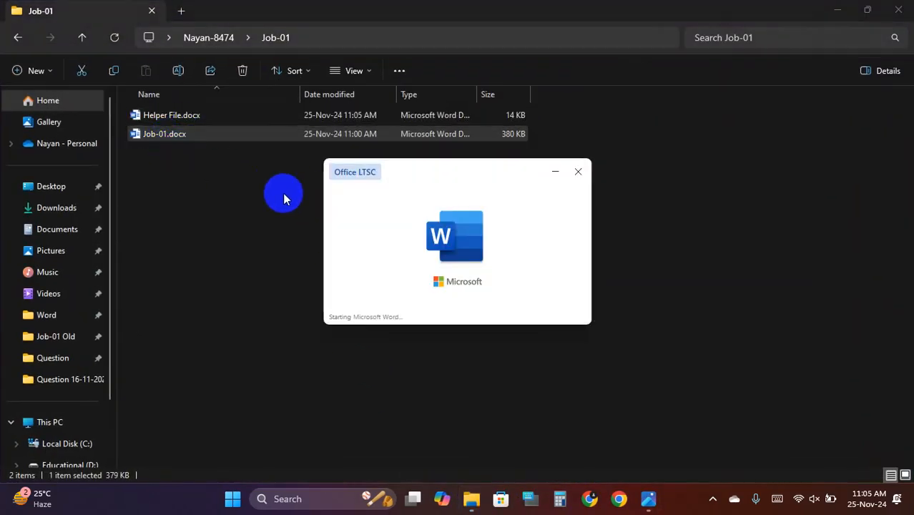
- Use Select Recipients > Use an Existing List to attach Helper File.docx from the Job-01 folder
scroll(382, 336, "down", 15)
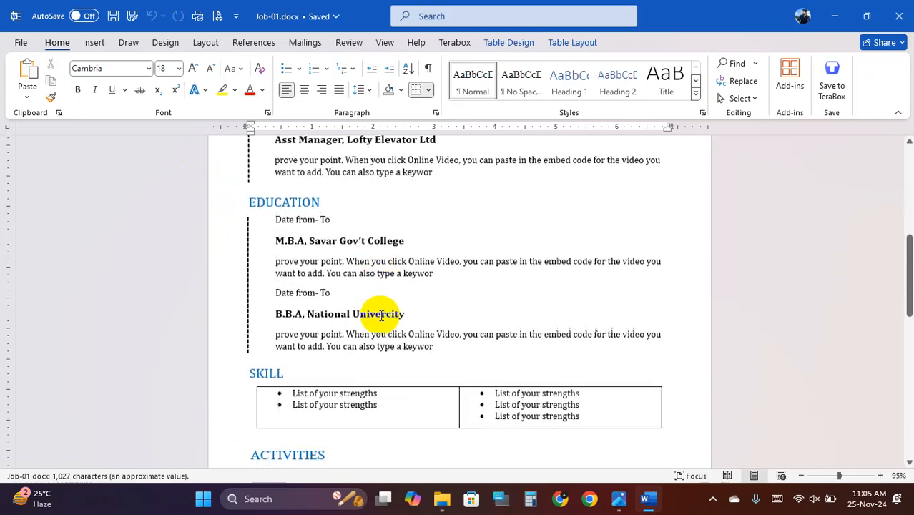
left_click(167, 232)
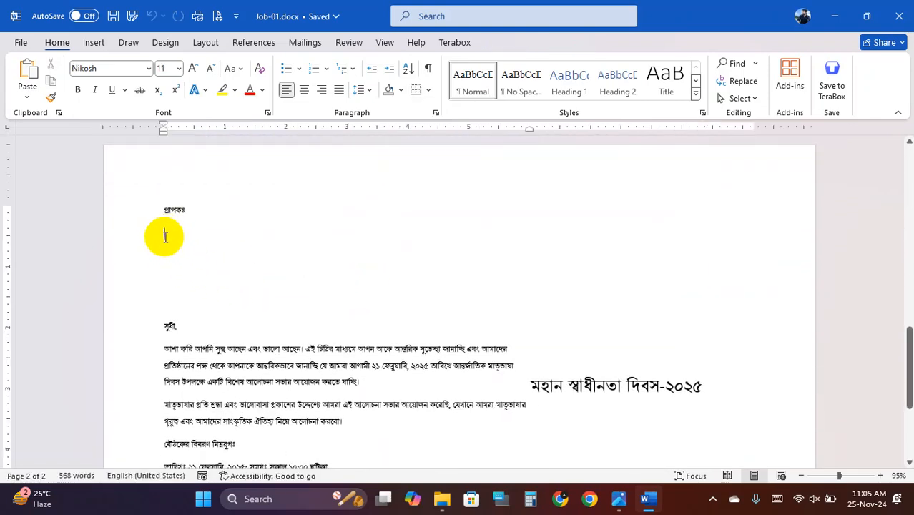
left_click(306, 42)
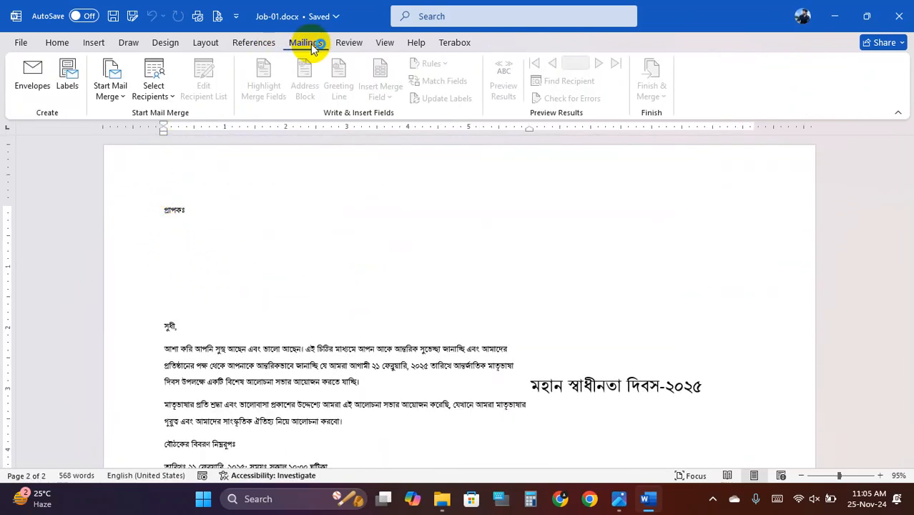
left_click(153, 86)
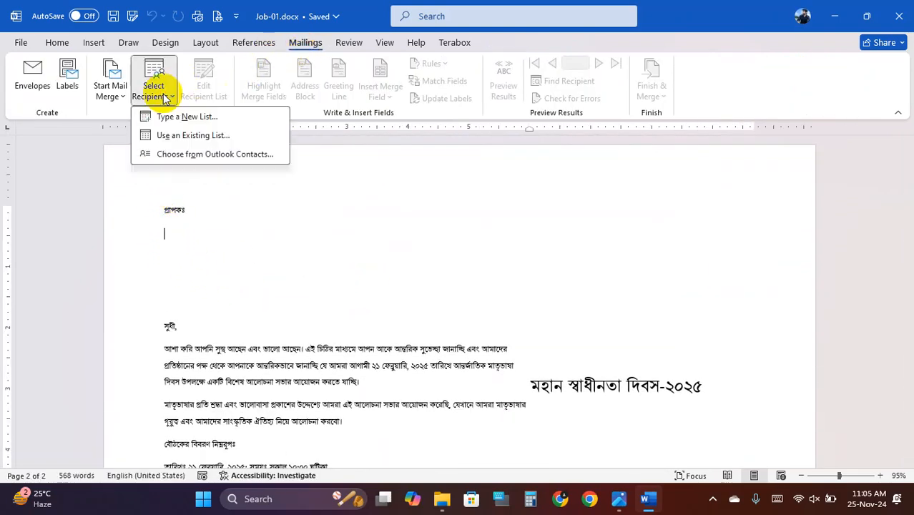
left_click(226, 136)
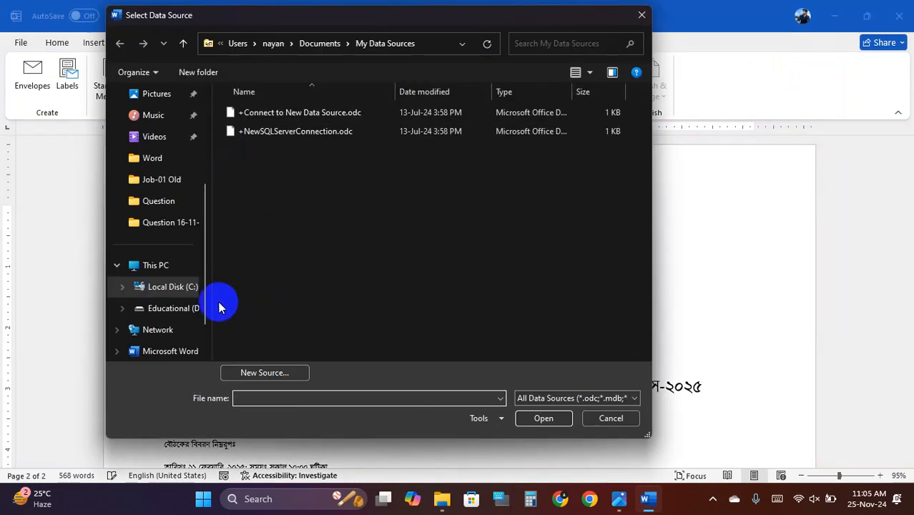
left_click(172, 181)
left_click(183, 44)
double_click(260, 113)
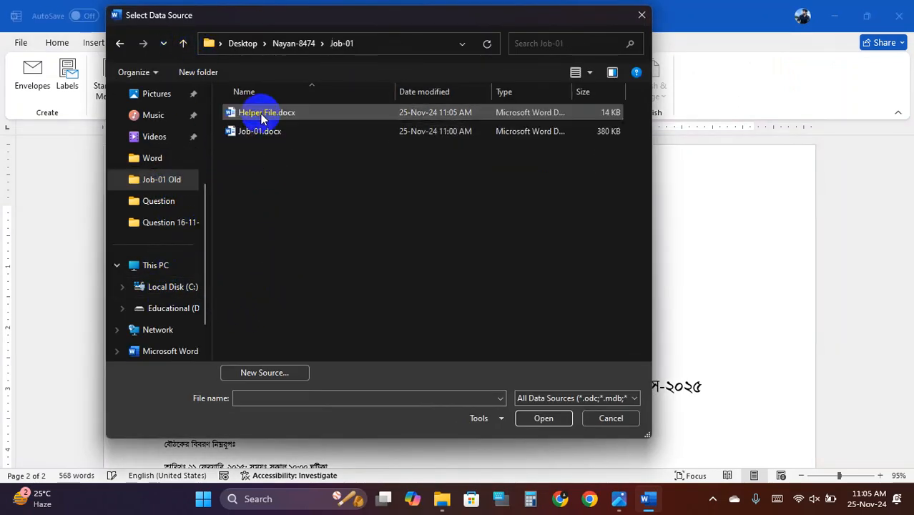
left_click(277, 114)
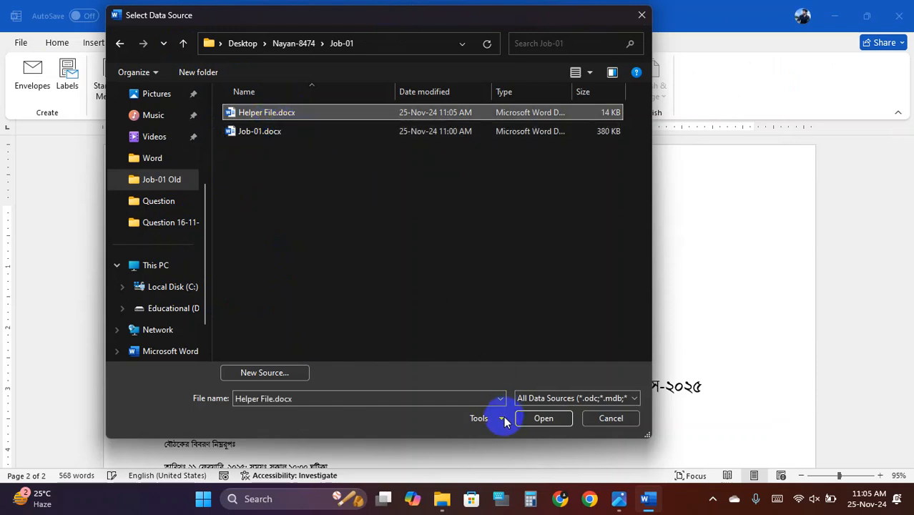
left_click(543, 419)
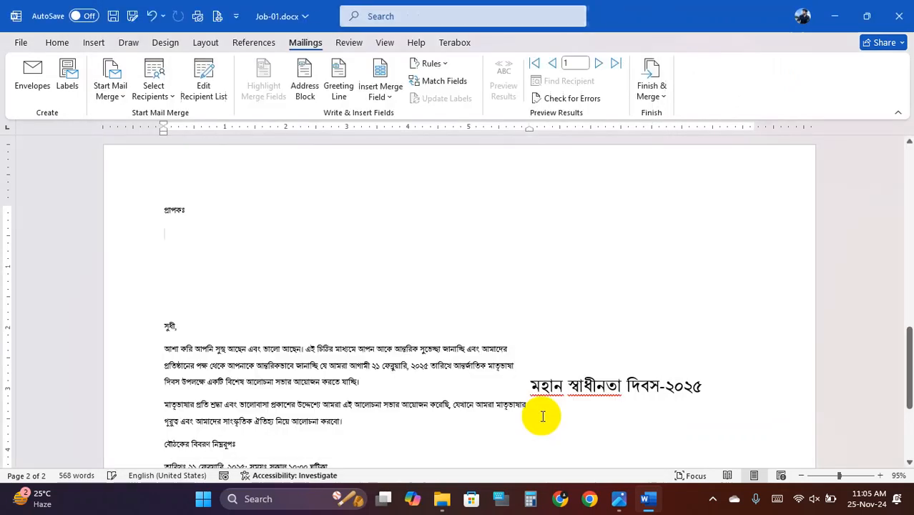
- Insert the নাম, মোবাইল_নম্বর, জেলা and ইমেইল merge fields on separate lines under প্রাপকঃ
left_click(385, 99)
left_click(403, 119)
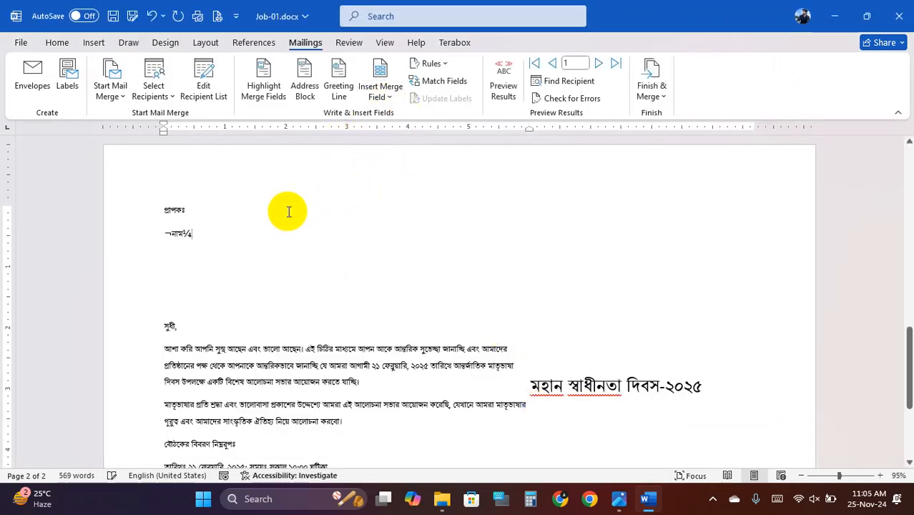
left_click(172, 254)
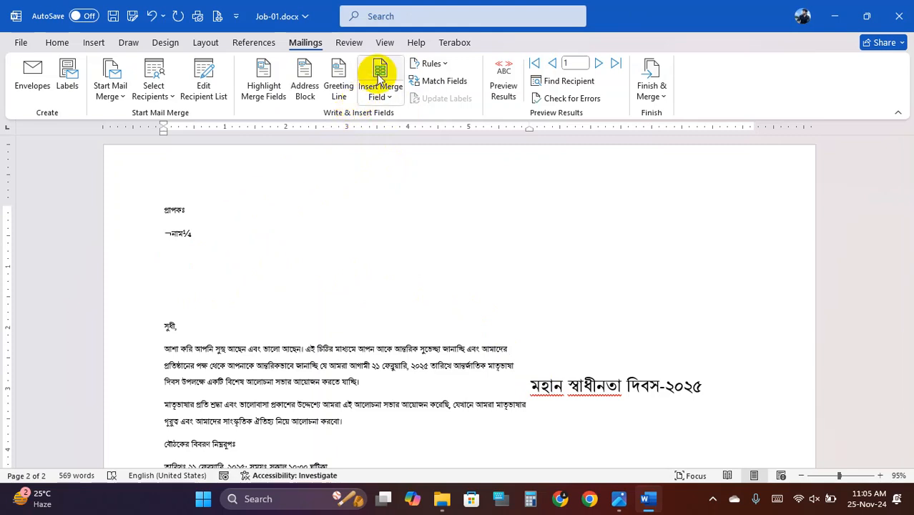
left_click(385, 97)
left_click(418, 135)
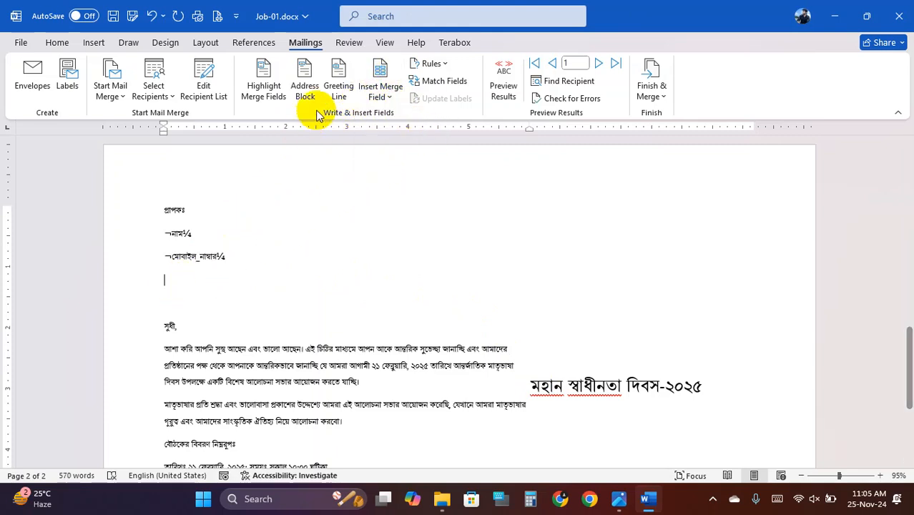
left_click(374, 99)
left_click(408, 152)
left_click(165, 300)
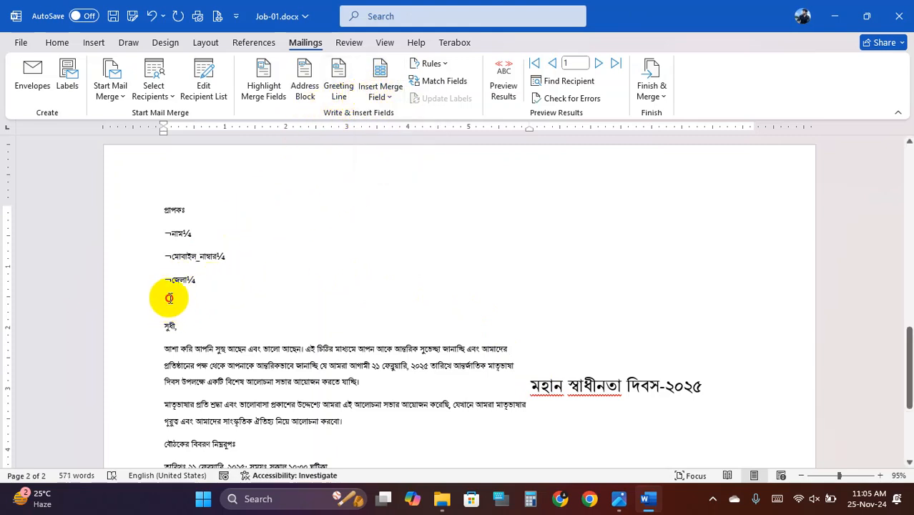
left_click(378, 97)
left_click(398, 172)
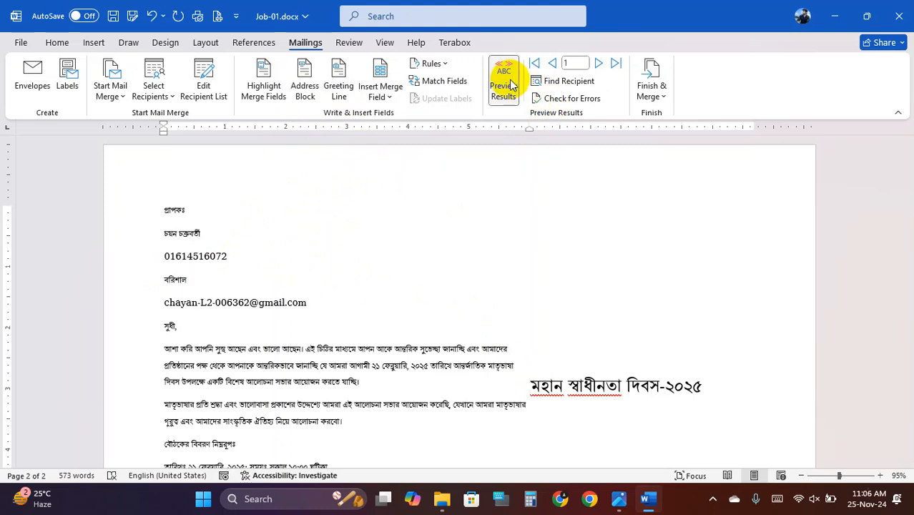
- Set up a Save As to PDF that exports only page 2 (pages 2 to 2)
left_click(19, 45)
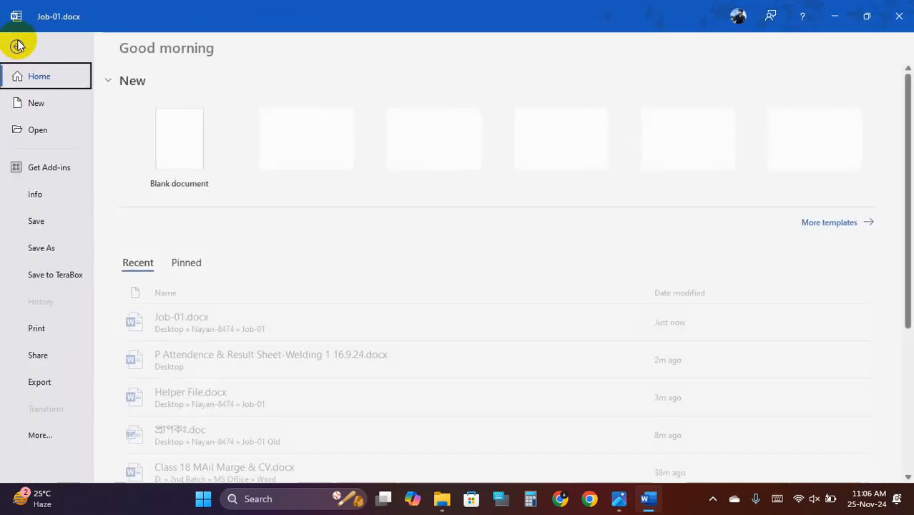
left_click(19, 48)
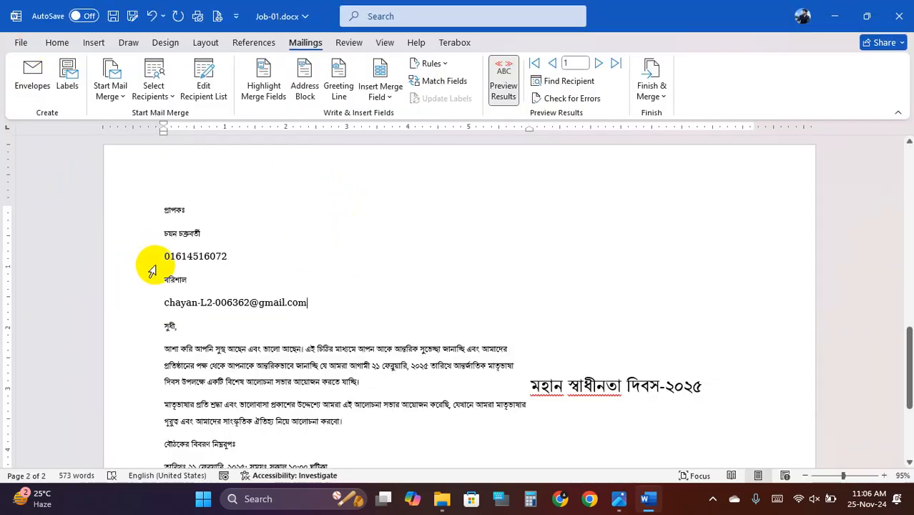
left_click(23, 43)
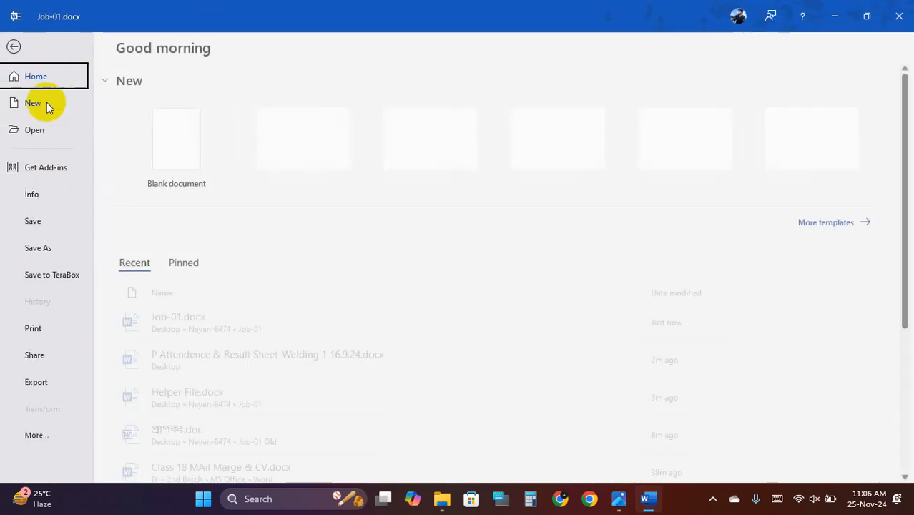
left_click(54, 250)
left_click(172, 355)
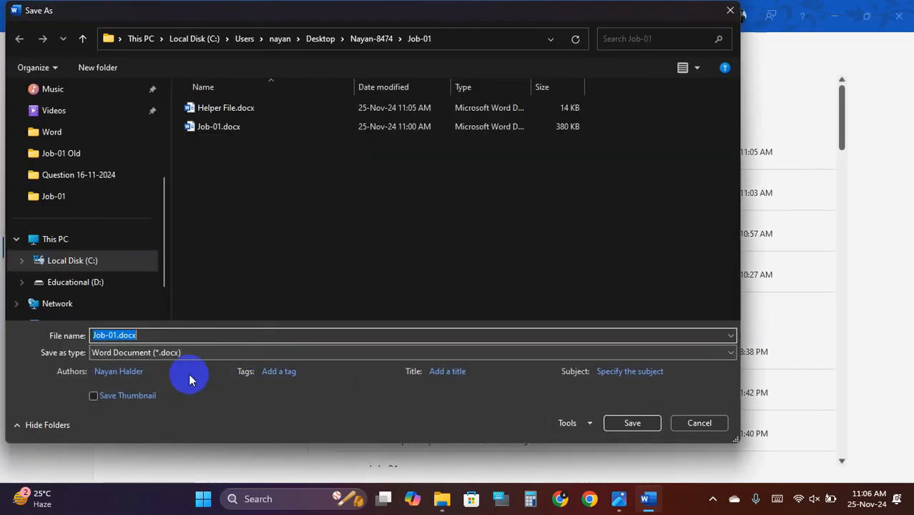
left_click(186, 352)
left_click(186, 241)
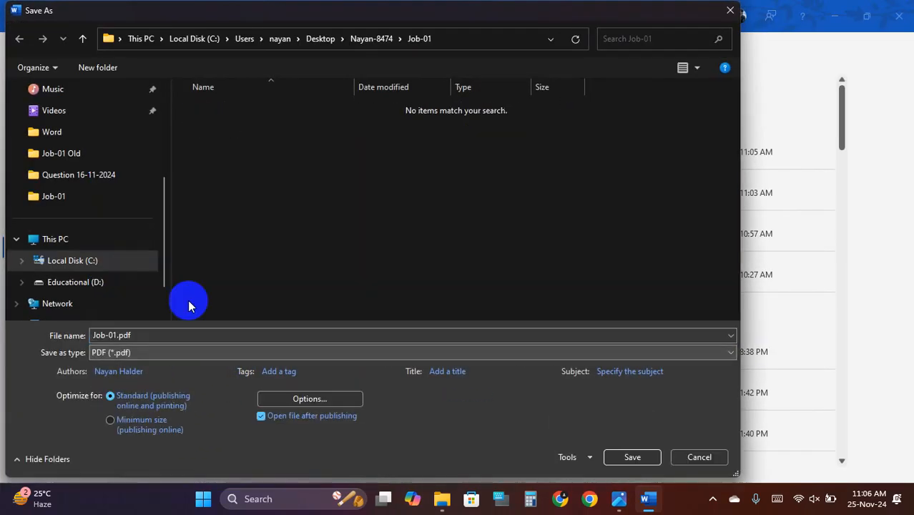
left_click(309, 401)
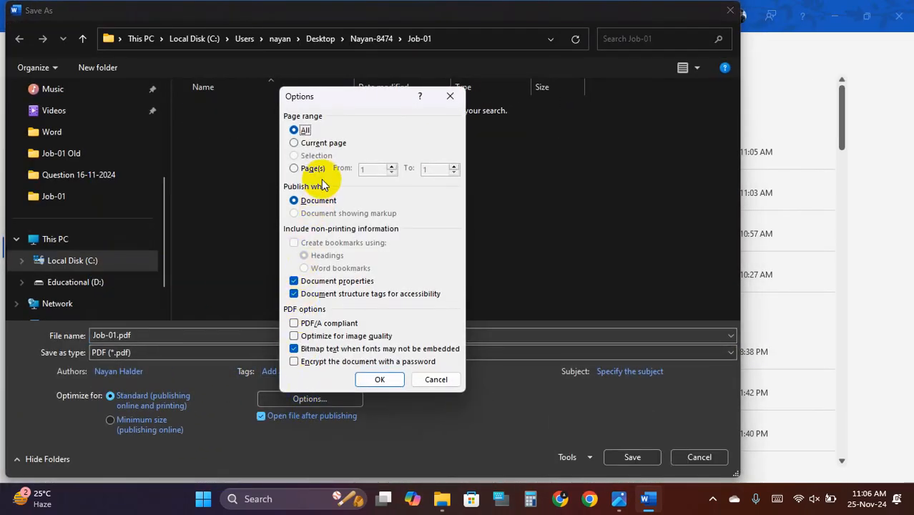
type("2")
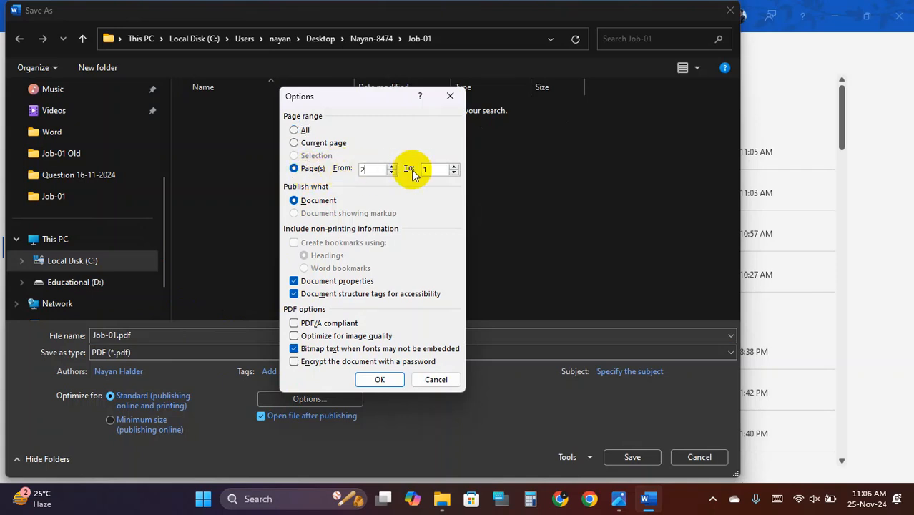
type("2")
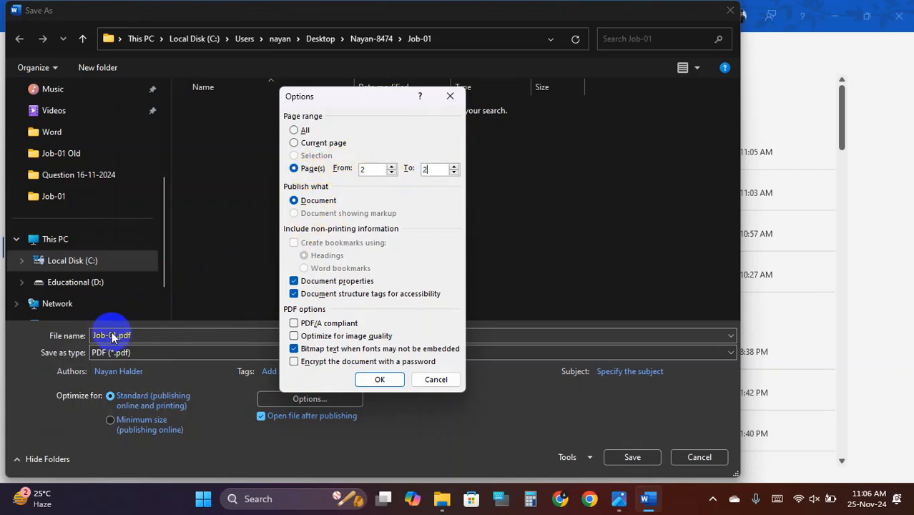
left_click(380, 380)
- Name the file 1 Letter.pdf, save it in Job-01, and close the PDF preview
double_click(112, 333)
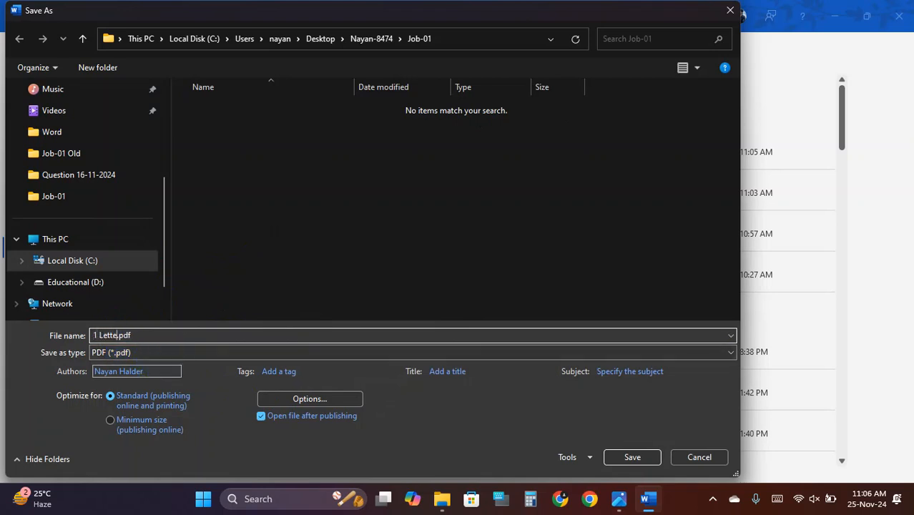
left_click(241, 379)
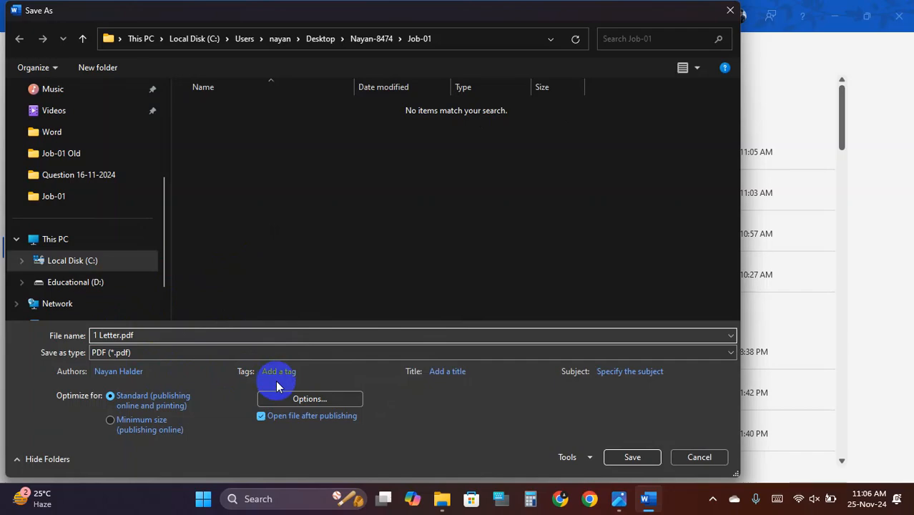
left_click(633, 457)
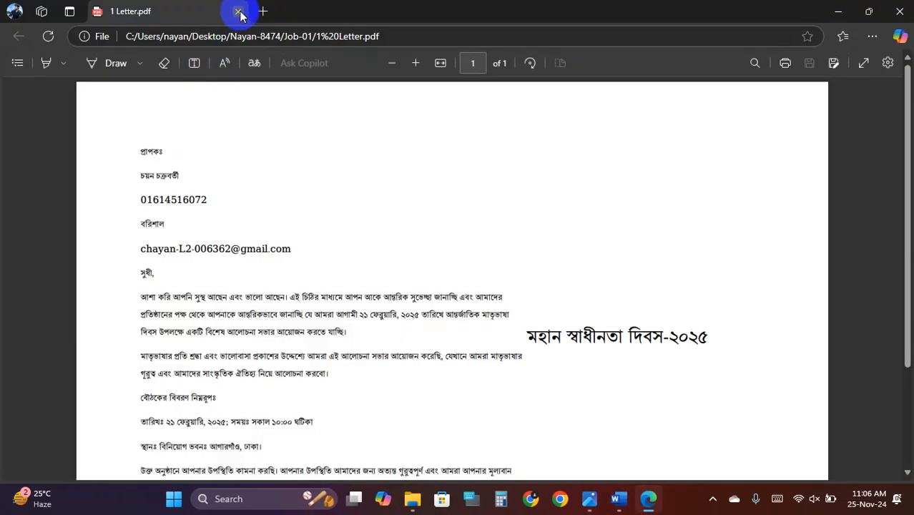
left_click(239, 12)
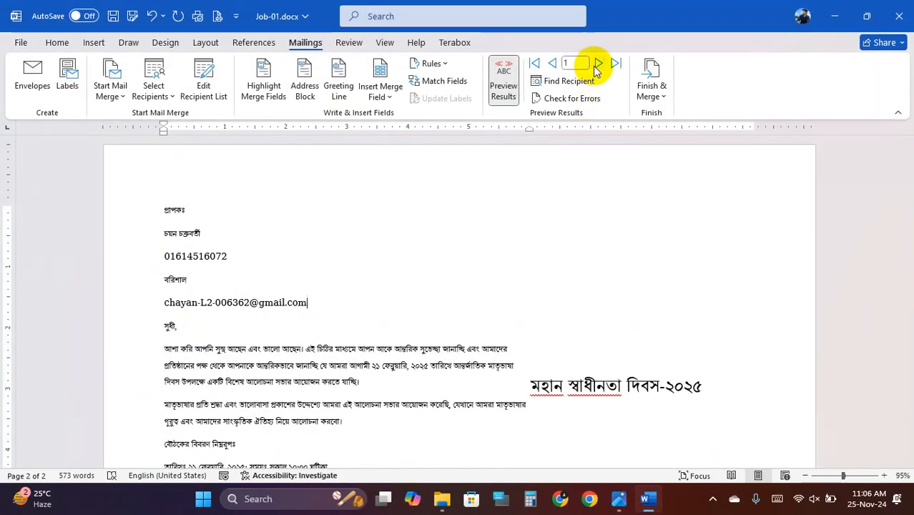
- Set up a Save As to PDF limited to page range 2 to 2
left_click(21, 42)
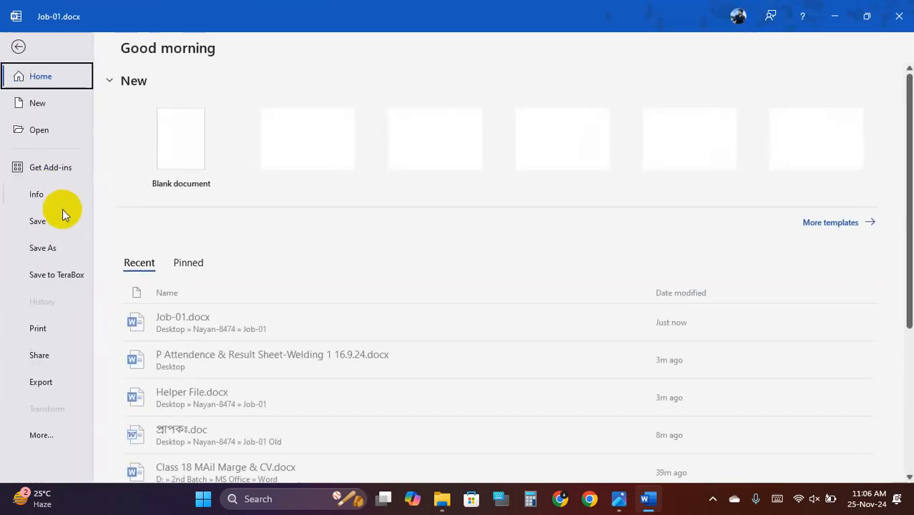
left_click(56, 248)
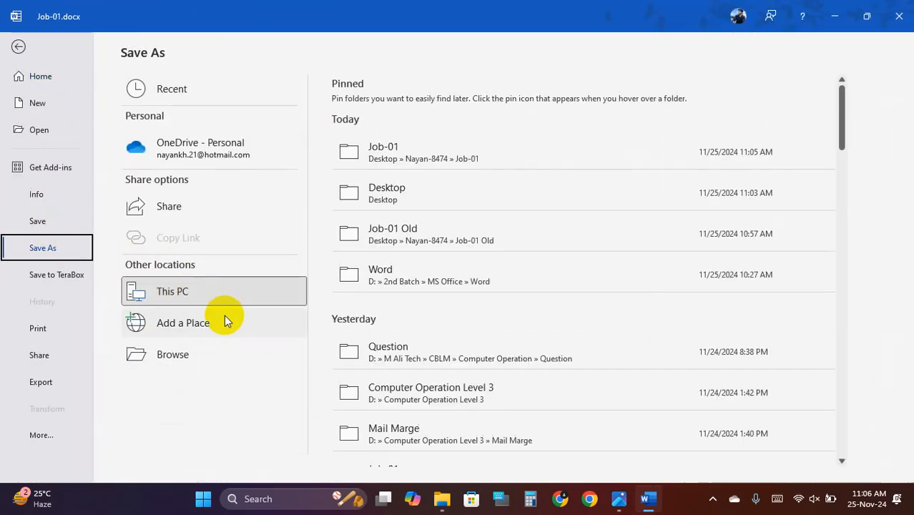
left_click(184, 363)
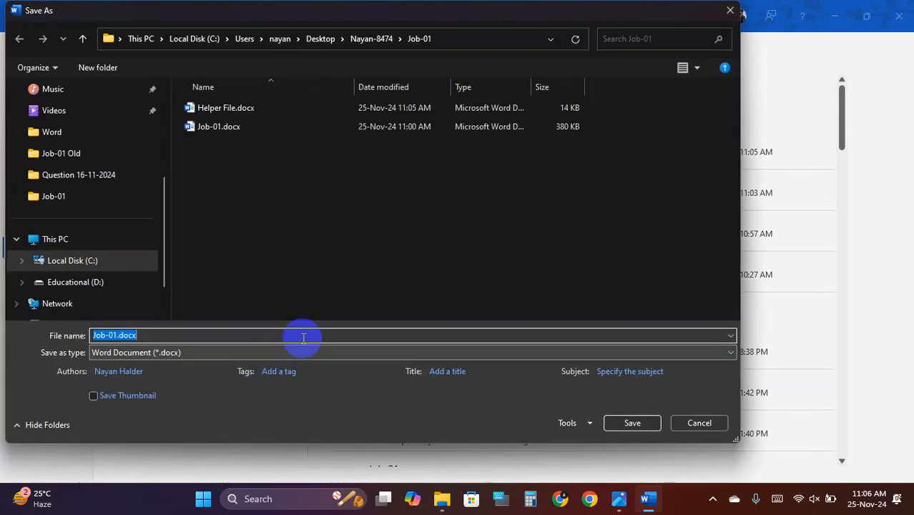
left_click(143, 352)
left_click(148, 236)
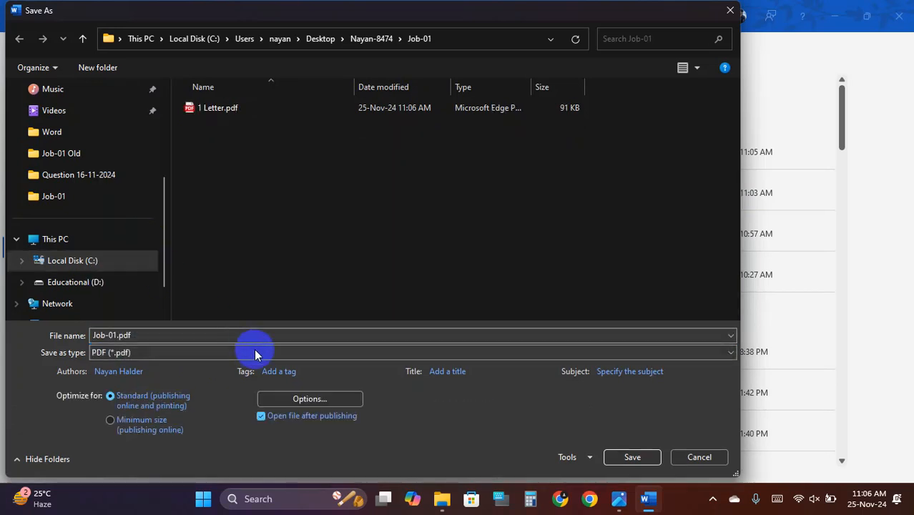
left_click(309, 399)
left_click(295, 168)
left_click(376, 168)
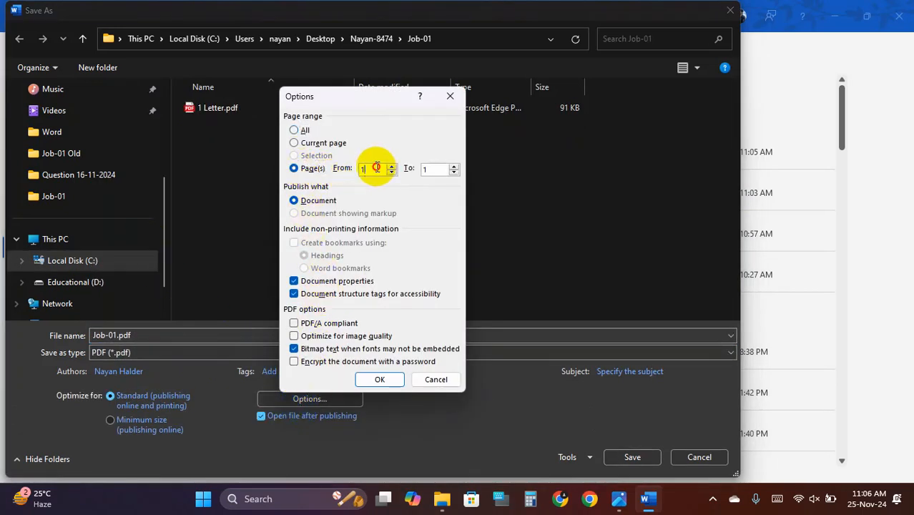
key("BackSpace")
type("2")
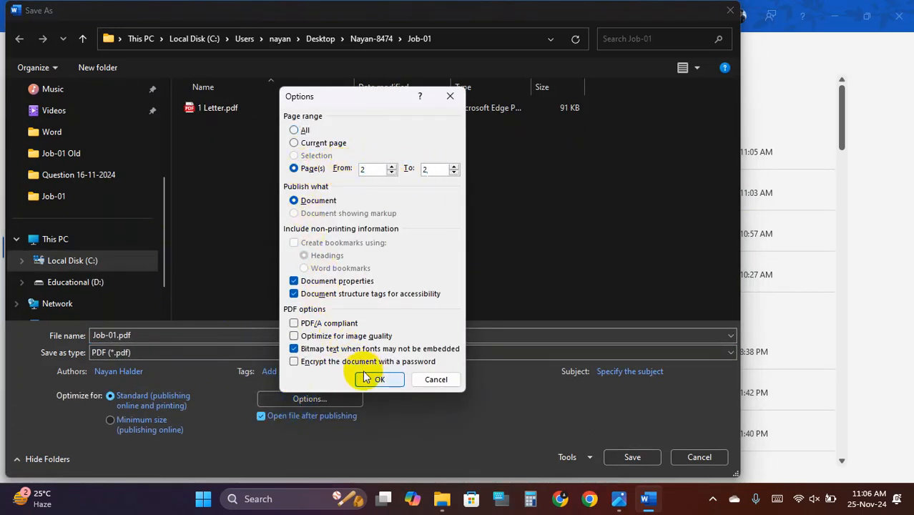
left_click(365, 378)
- Save the PDF as 2 Letter.pdf in Job-01 and close the preview
left_click(228, 109)
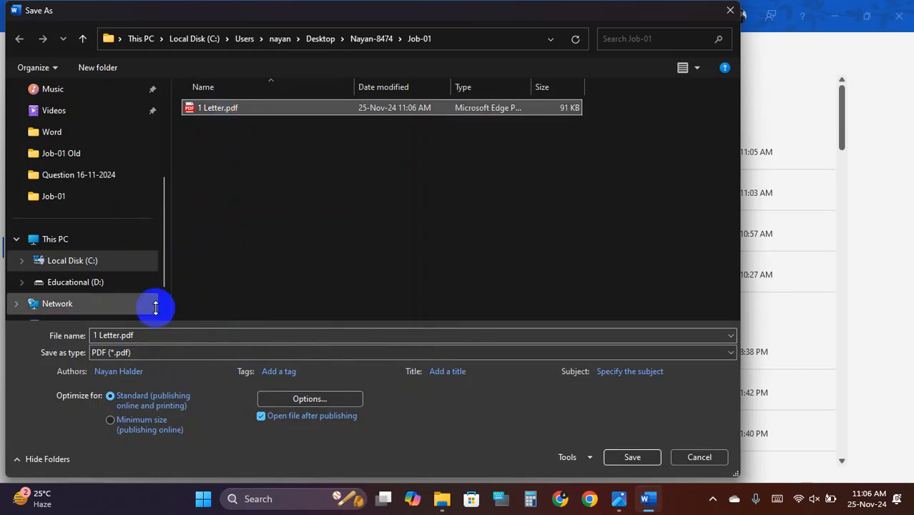
left_click(103, 334)
left_click(98, 335)
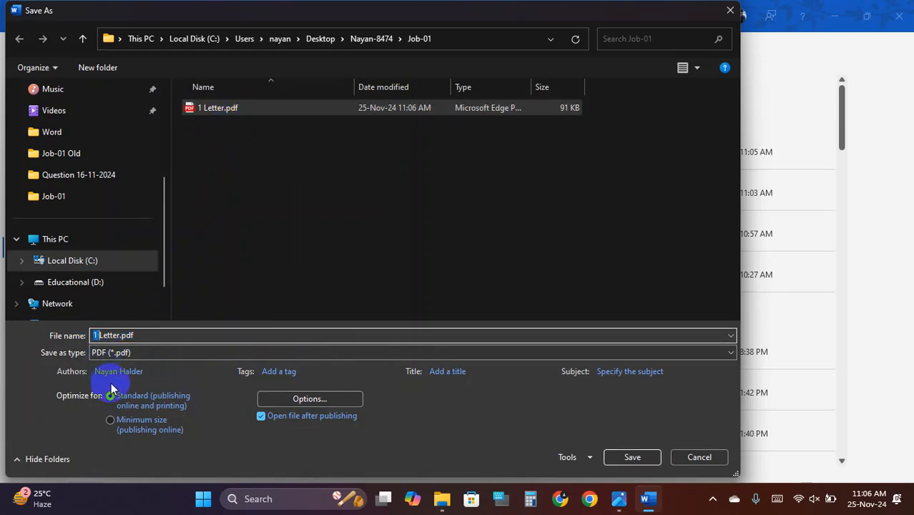
key("BackSpace")
type("2")
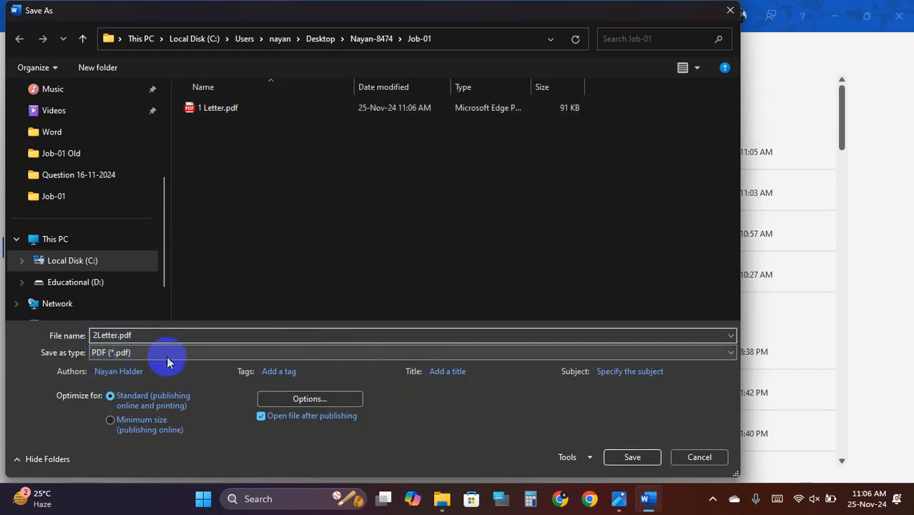
left_click(627, 457)
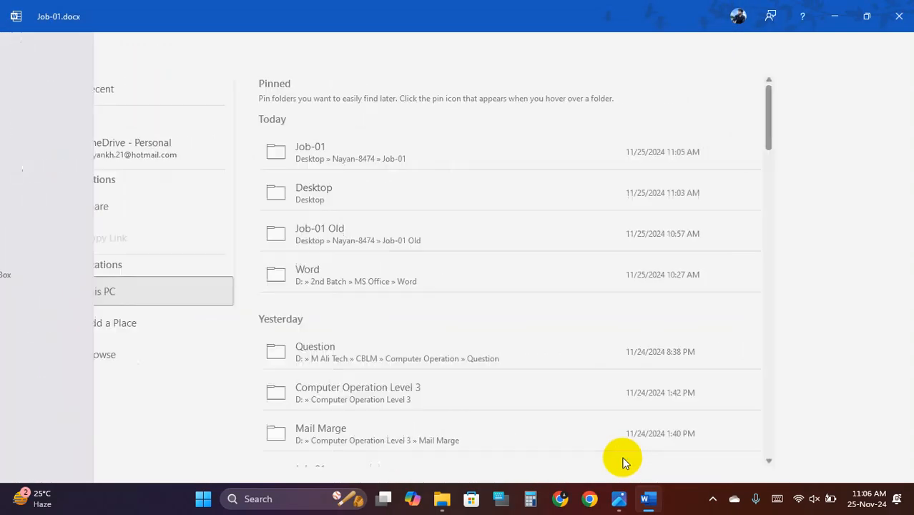
scroll(408, 283, "down", 2)
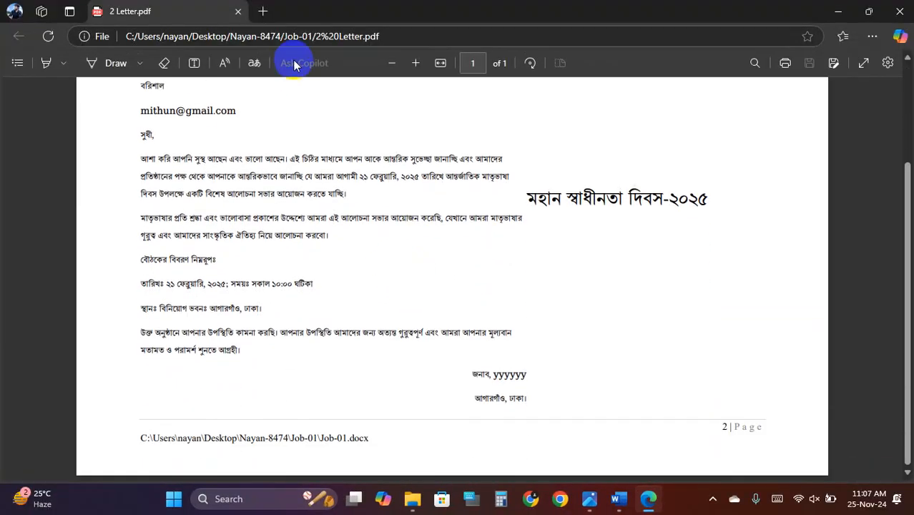
left_click(240, 10)
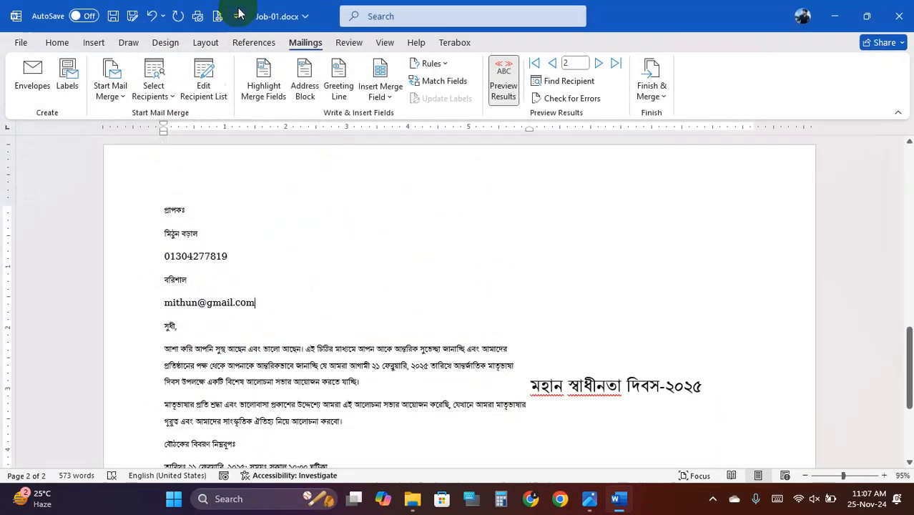
- Show record 3 and set up a PDF Save As exporting only page 2
left_click(600, 65)
left_click(12, 44)
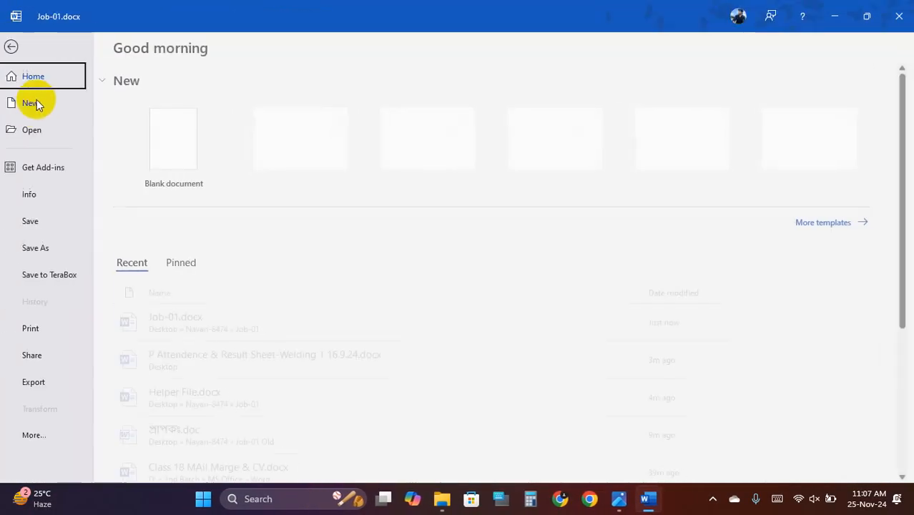
left_click(51, 249)
left_click(200, 362)
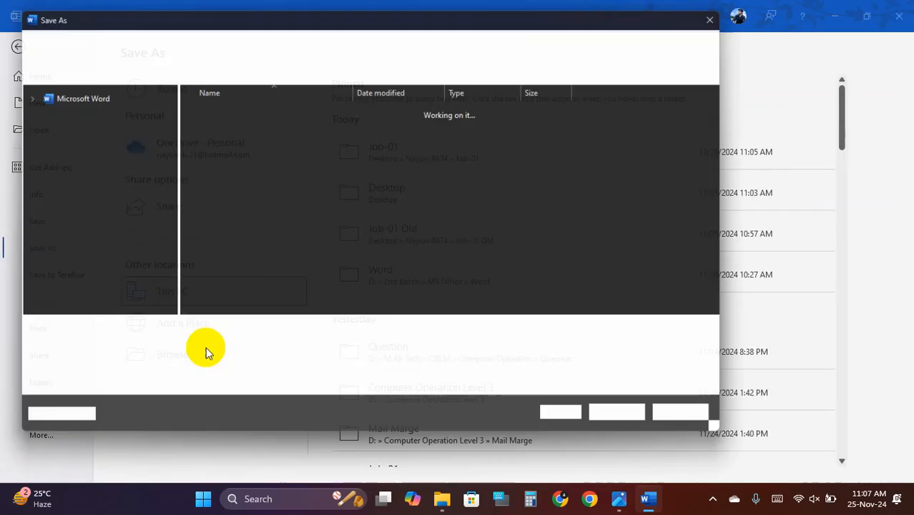
left_click(315, 353)
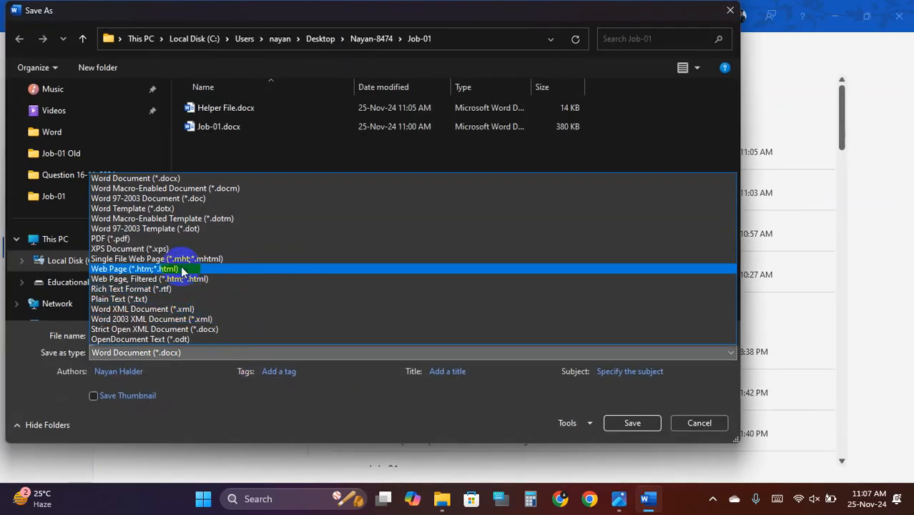
left_click(154, 239)
left_click(335, 398)
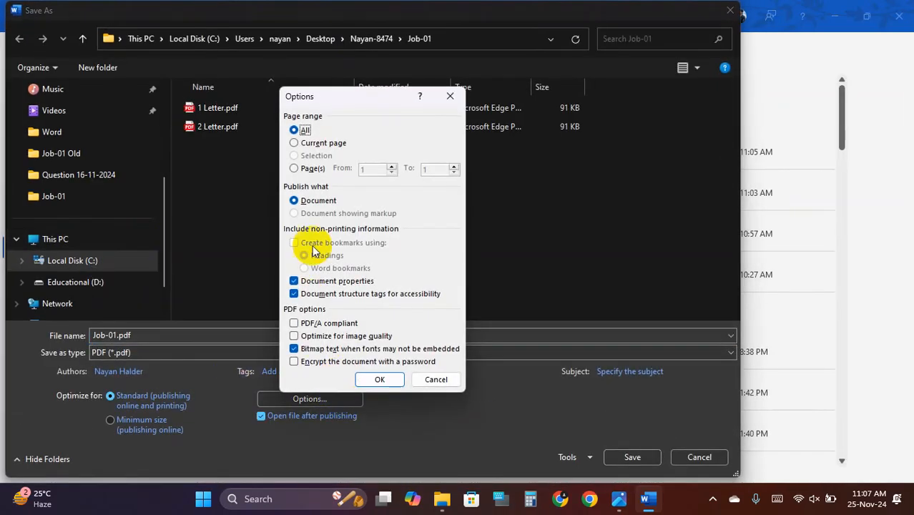
left_click(305, 169)
type("2")
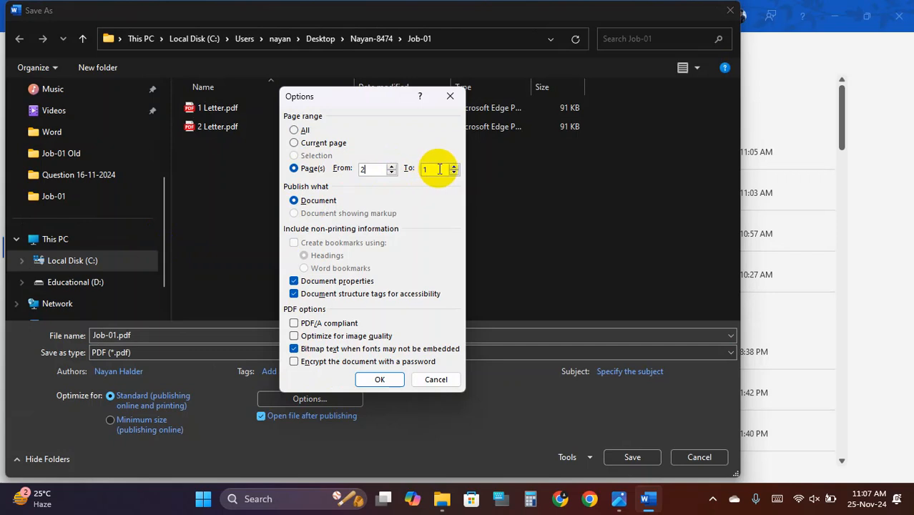
left_click_drag(440, 169, 391, 169)
type("2")
left_click(378, 380)
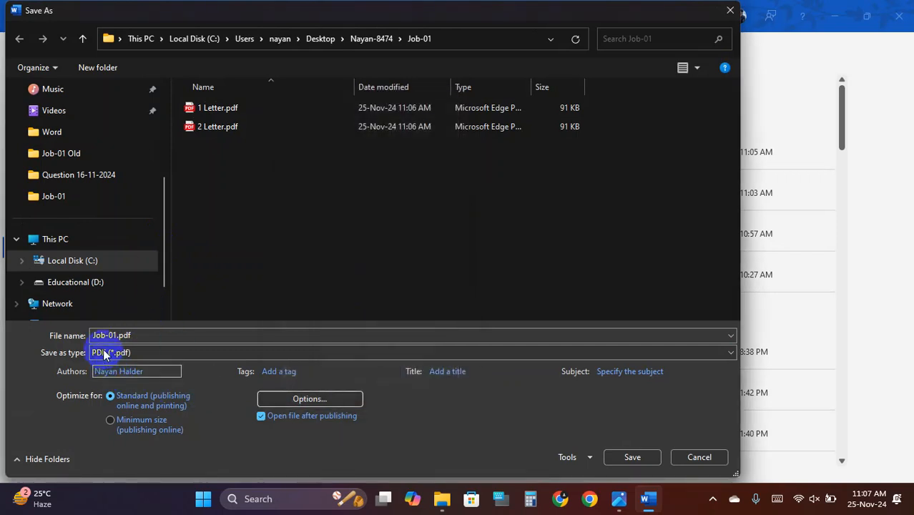
- Save the PDF as 3 Letter.pdf in Job-01, review it, and close the preview
left_click(215, 127)
left_click(99, 335)
left_click(96, 334)
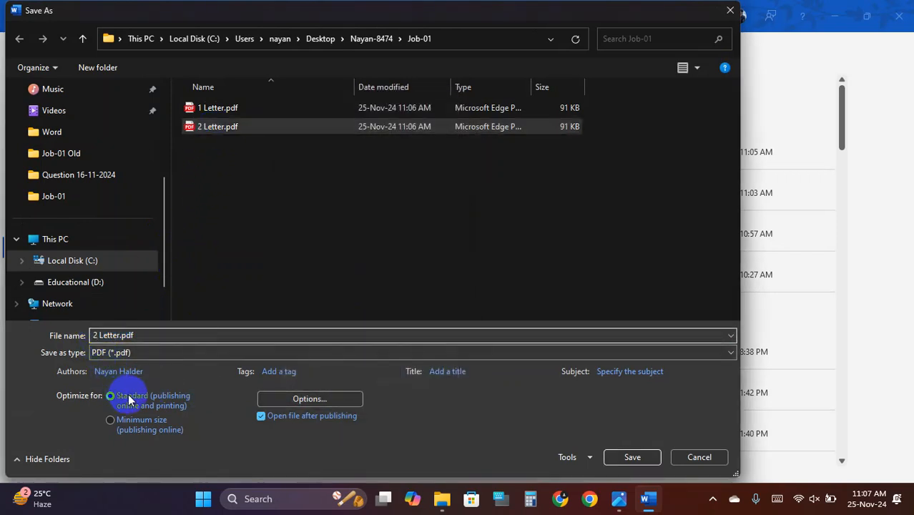
key("BackSpace")
type("3")
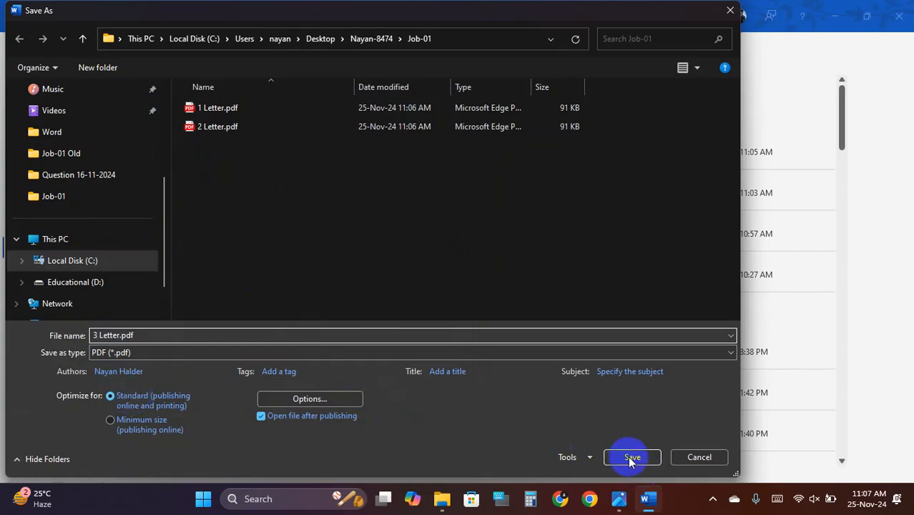
left_click(629, 457)
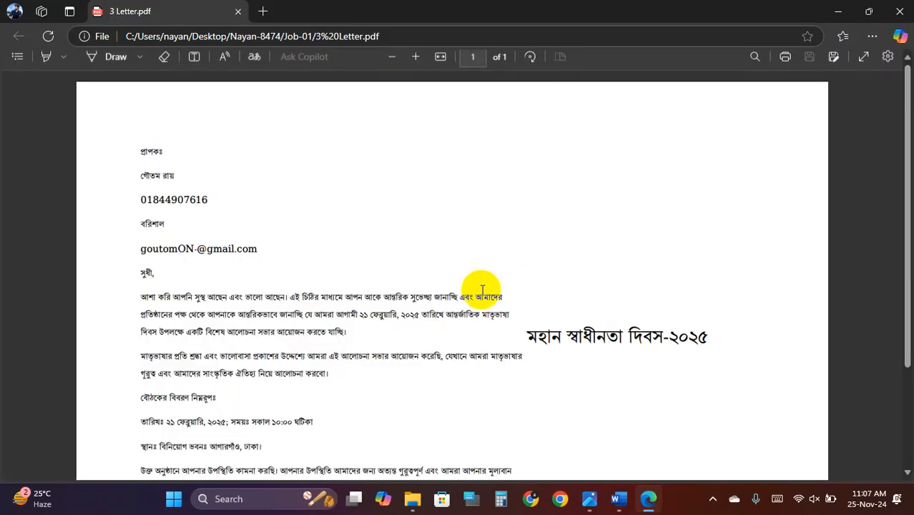
scroll(483, 282, "down", 3)
scroll(484, 279, "up", 3)
scroll(490, 285, "down", 3)
scroll(473, 265, "up", 3)
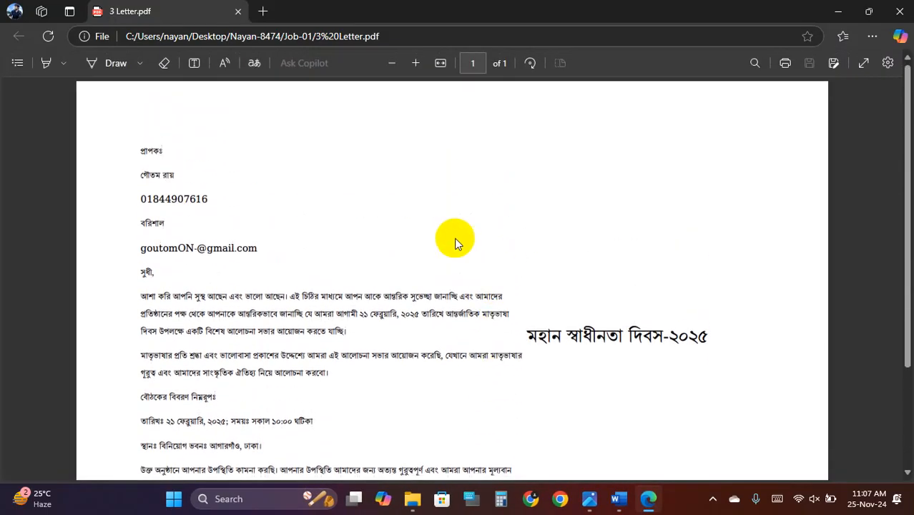
left_click(238, 11)
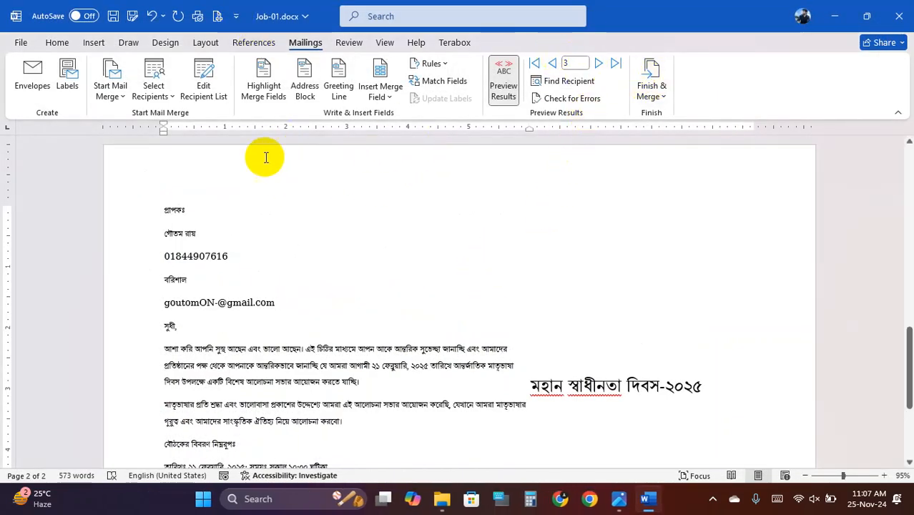
- Merge all records into a new document with Edit Individual Documents
left_click(649, 95)
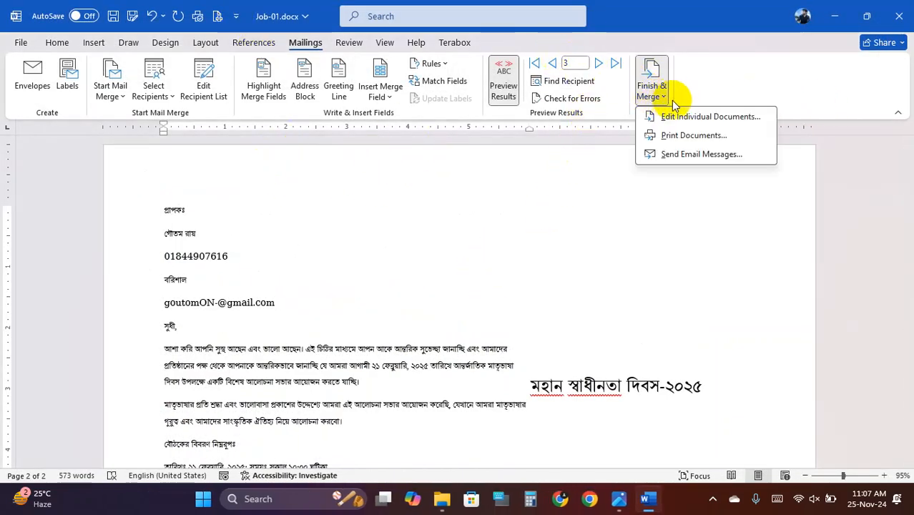
left_click(725, 118)
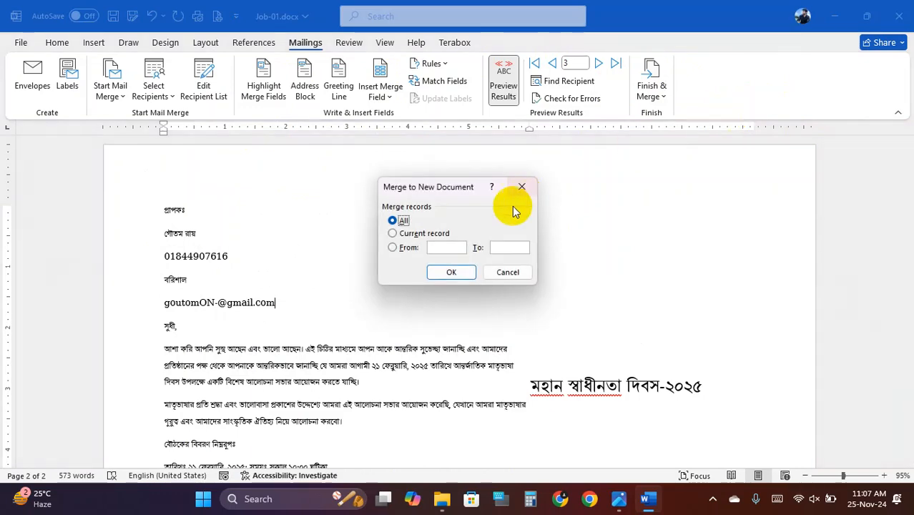
left_click(459, 269)
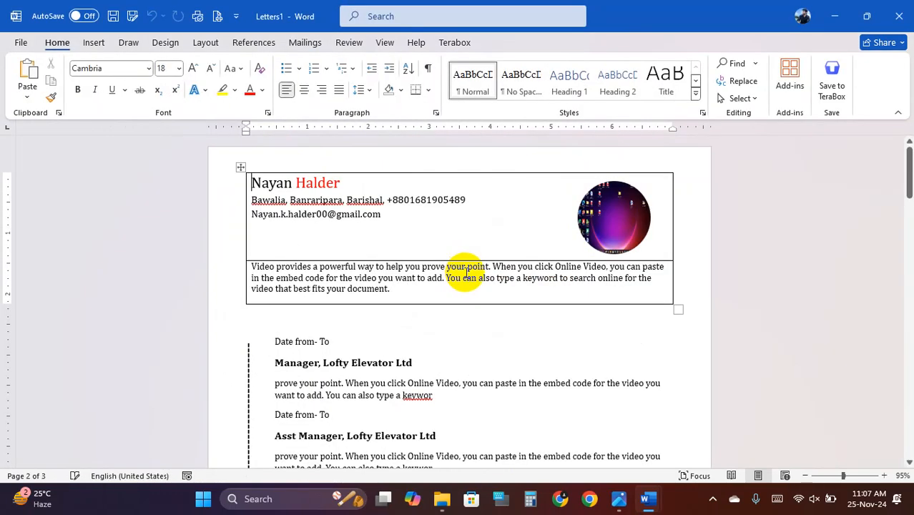
- Review the resume and letter pages of the merged Letters1 document
scroll(495, 259, "down", 5)
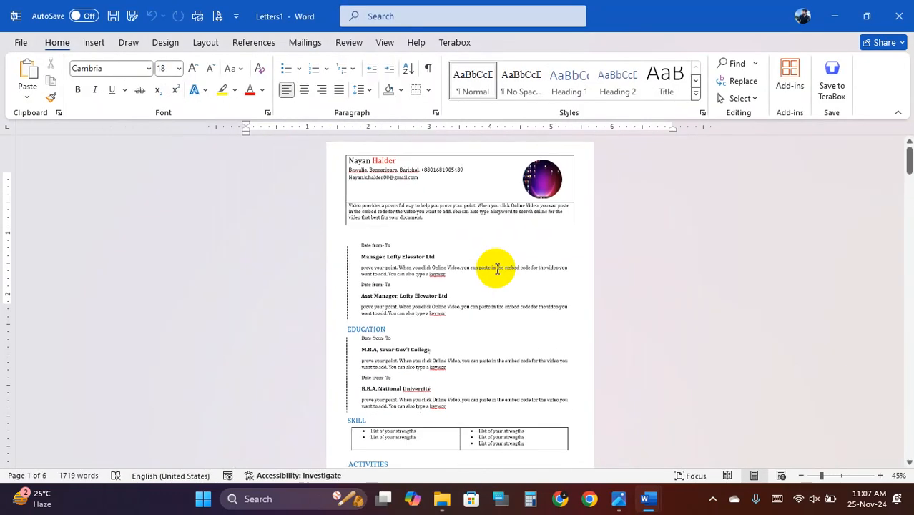
scroll(511, 274, "down", 5)
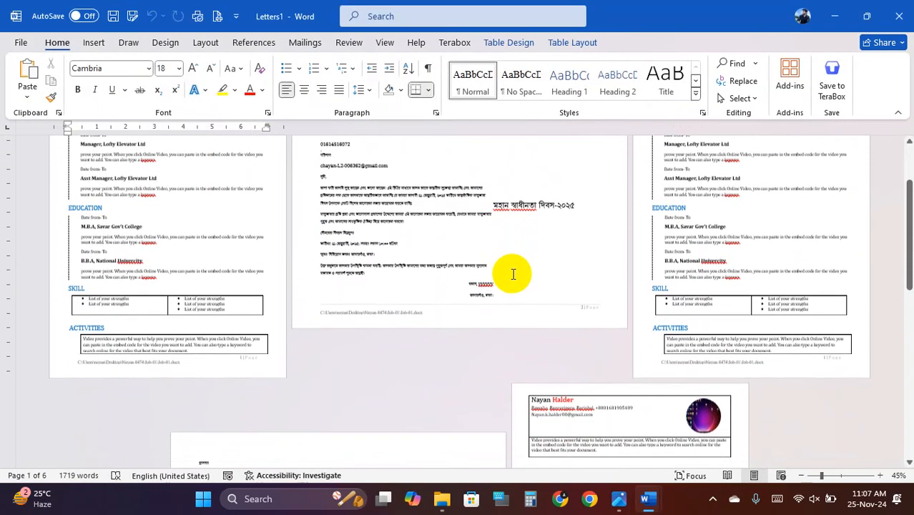
scroll(514, 274, "up", 5)
scroll(514, 274, "down", 5)
scroll(618, 216, "up", 5)
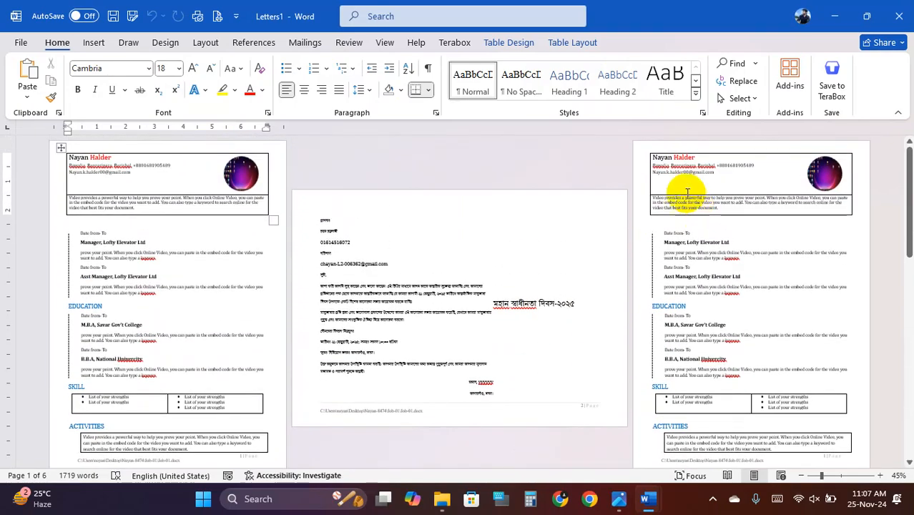
left_click(636, 165)
left_click(727, 198)
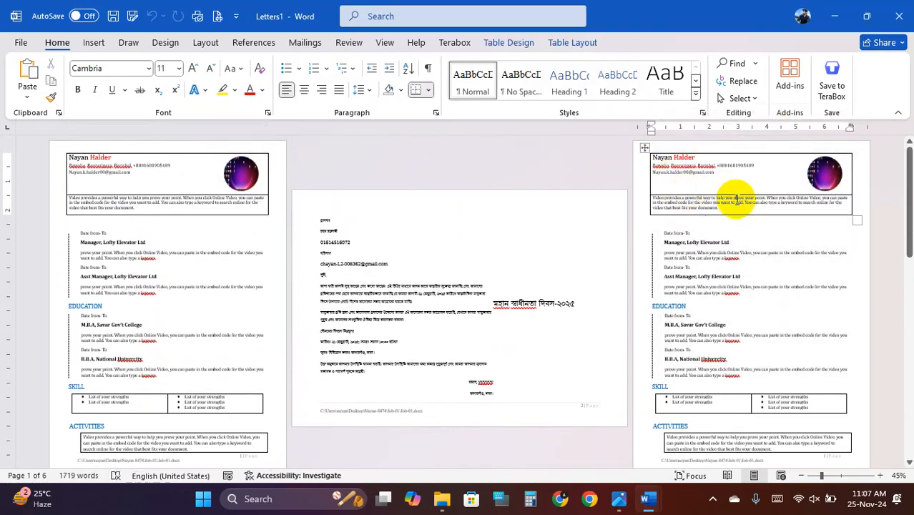
left_click(92, 266)
scroll(486, 310, "down", 10)
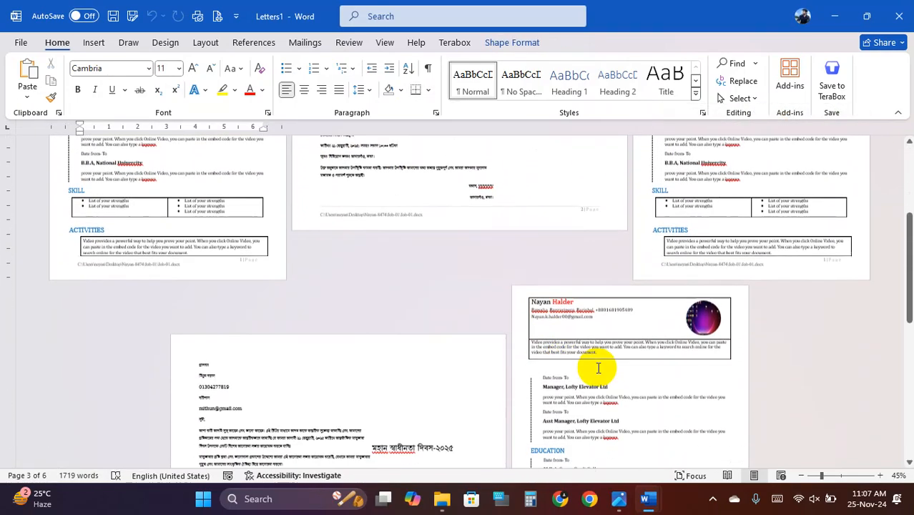
left_click(577, 351)
scroll(577, 351, "down", 5)
scroll(567, 347, "up", 3)
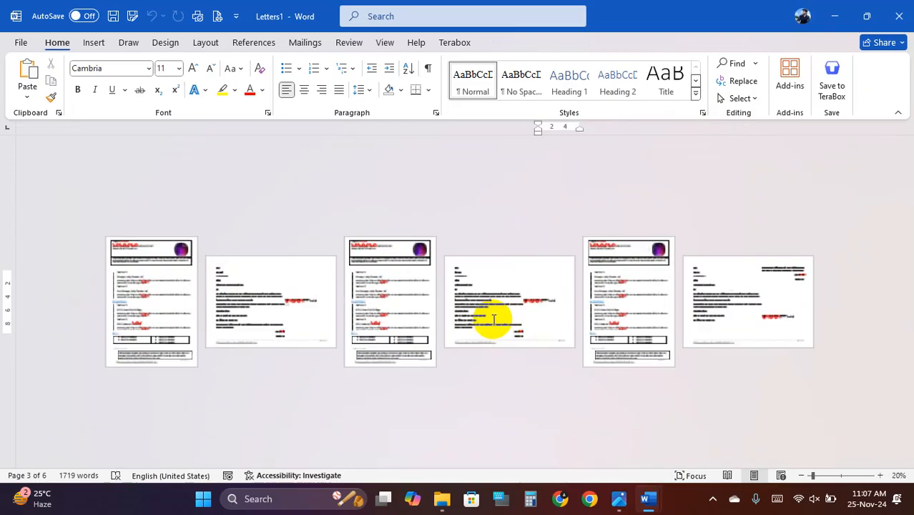
scroll(550, 282, "up", 1)
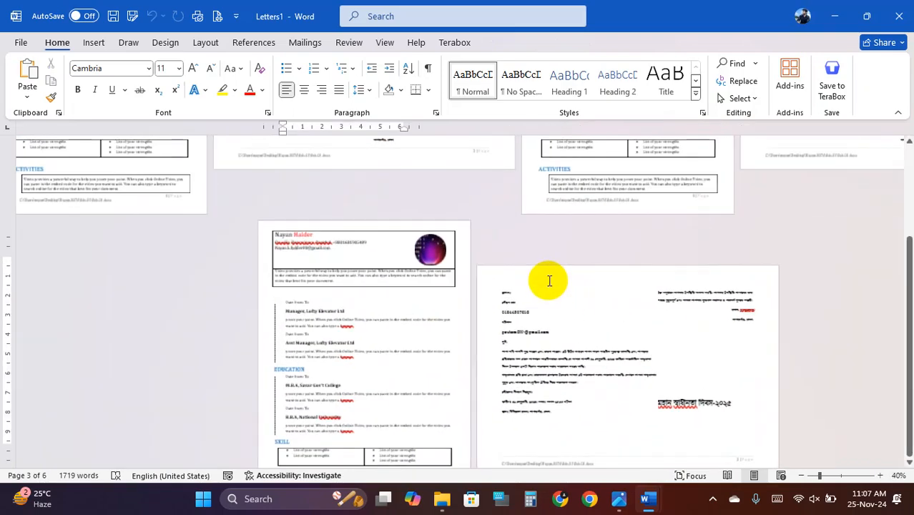
scroll(552, 277, "up", 1)
scroll(551, 277, "up", 1)
- Save the merged document as a Word .docx in Desktop's Job-01 folder
left_click(113, 16)
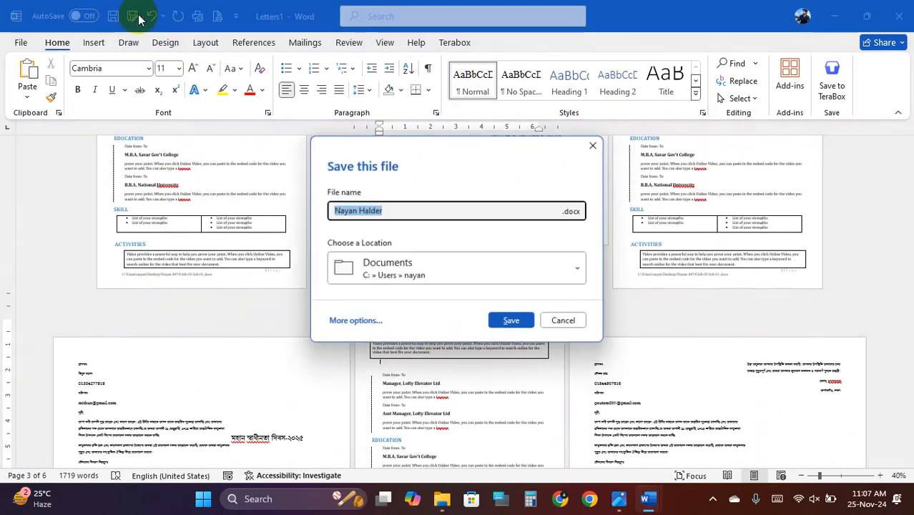
left_click(362, 322)
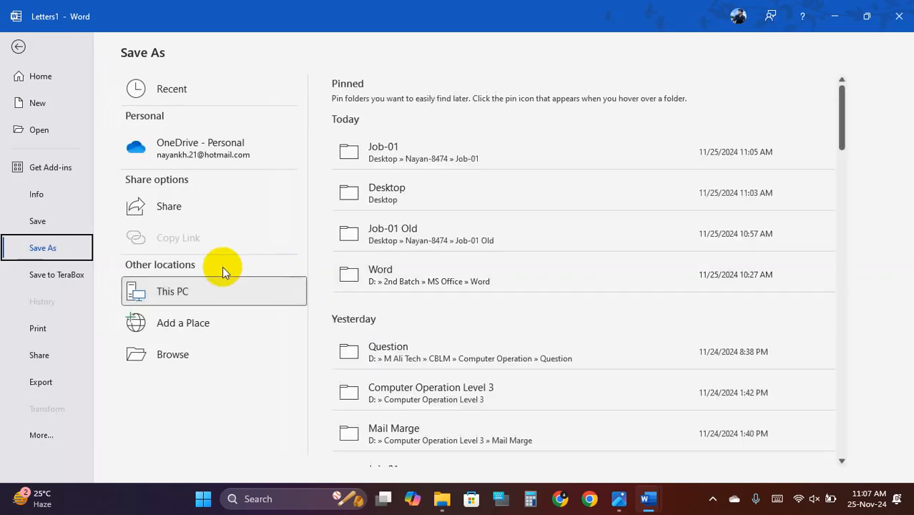
left_click(175, 355)
left_click(201, 352)
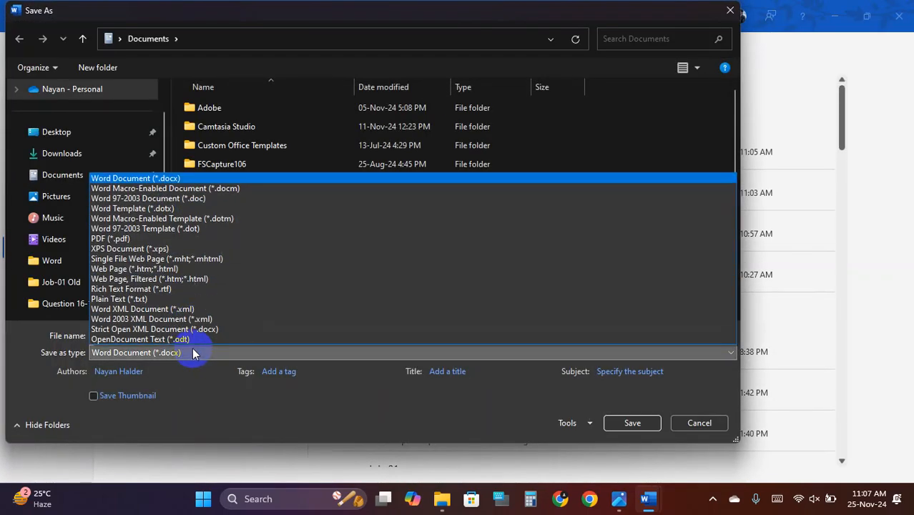
left_click(190, 351)
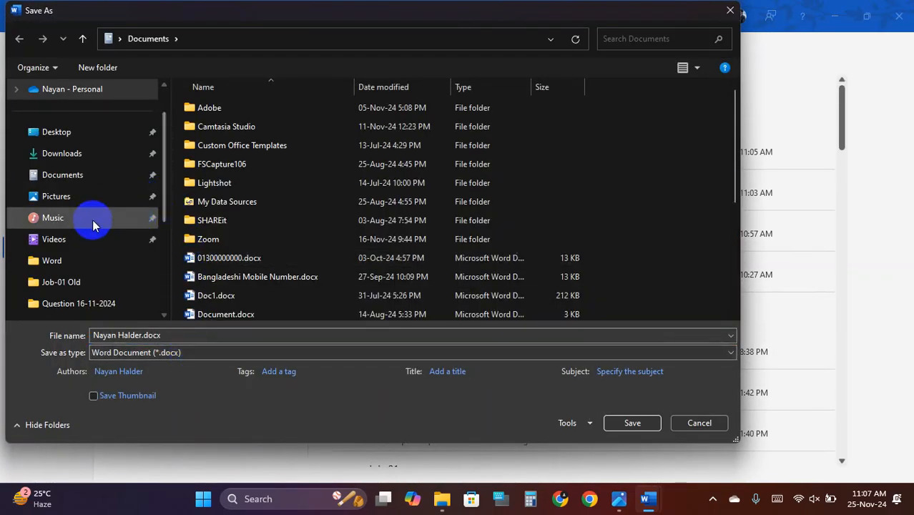
scroll(84, 232, "up", 1)
left_click(72, 181)
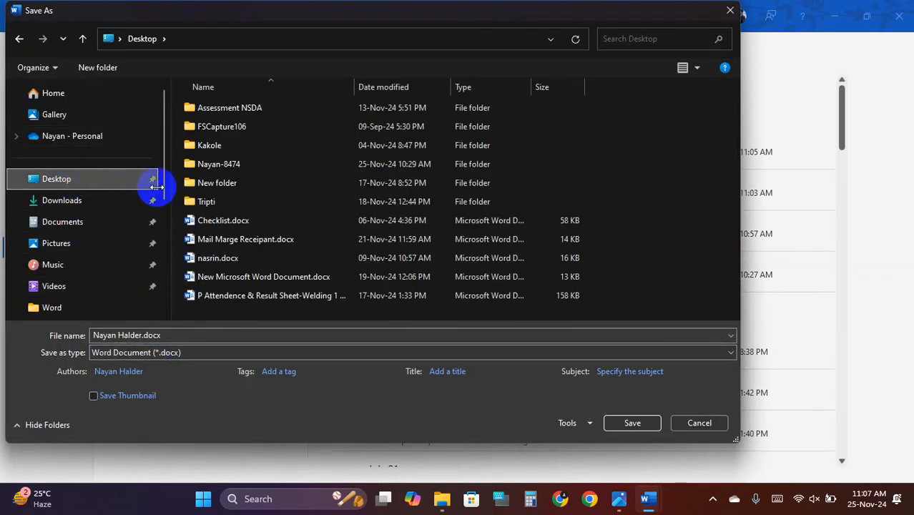
double_click(234, 170)
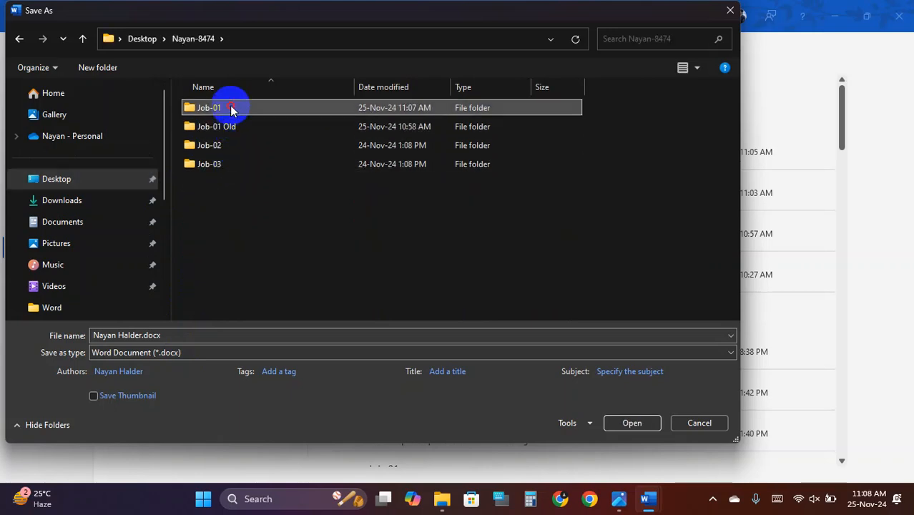
double_click(231, 108)
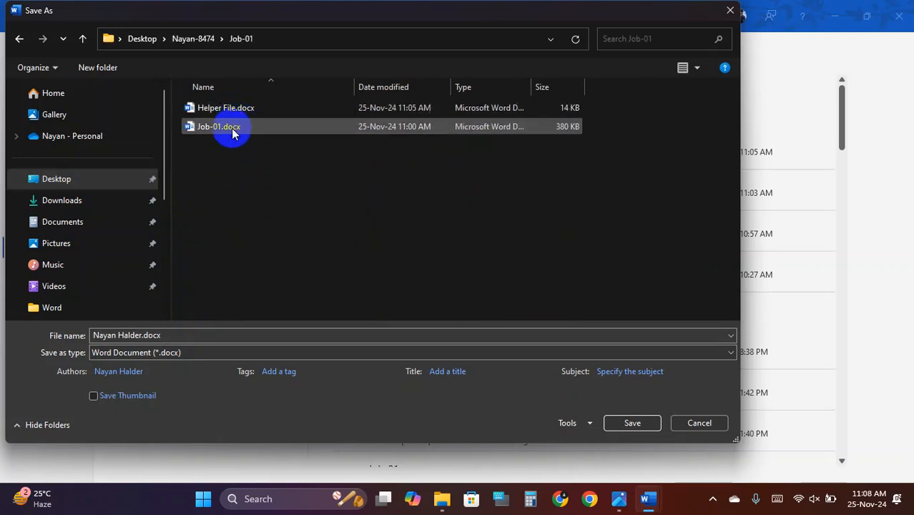
left_click(629, 423)
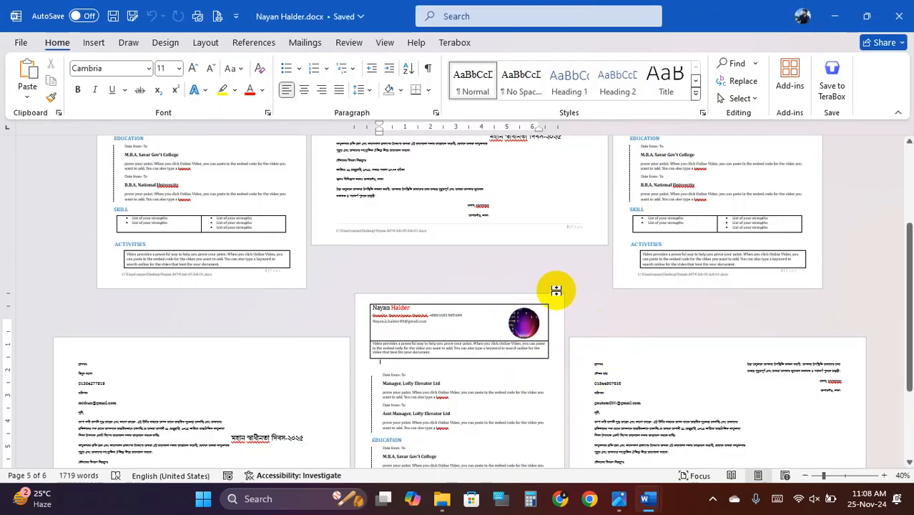
- Save another copy as Word 97-2003 Document (*.doc), accepting the compatibility warning
left_click(131, 20)
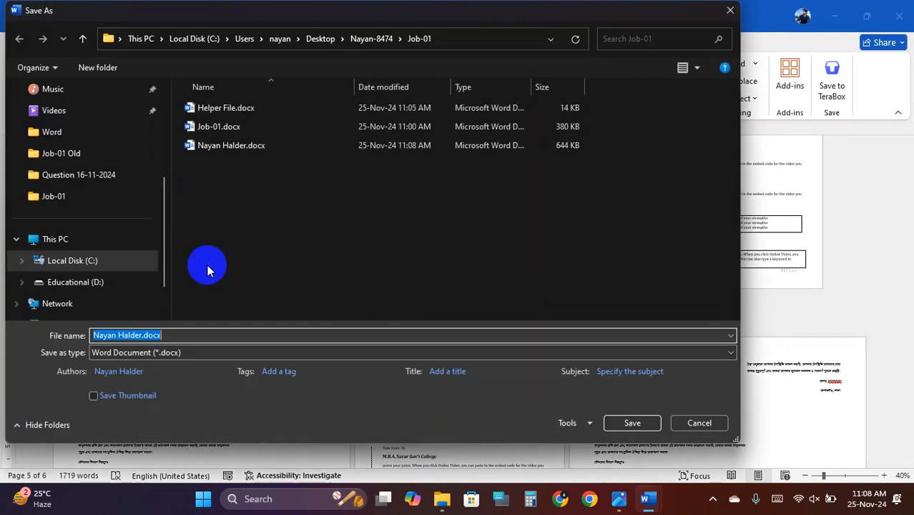
left_click(272, 353)
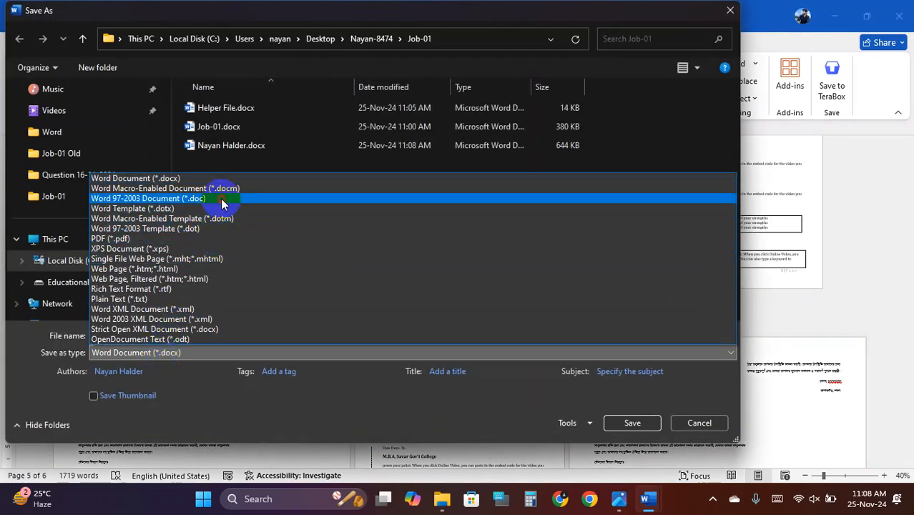
left_click(148, 198)
left_click(633, 423)
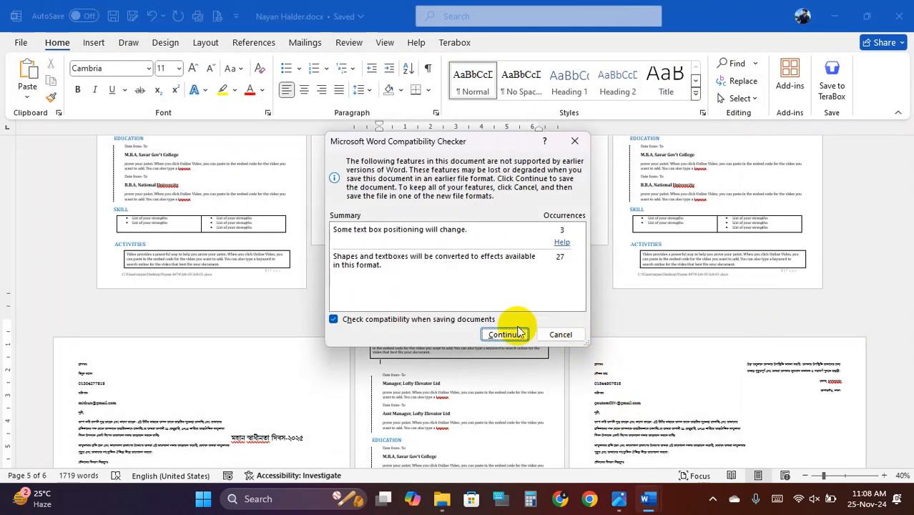
left_click(509, 333)
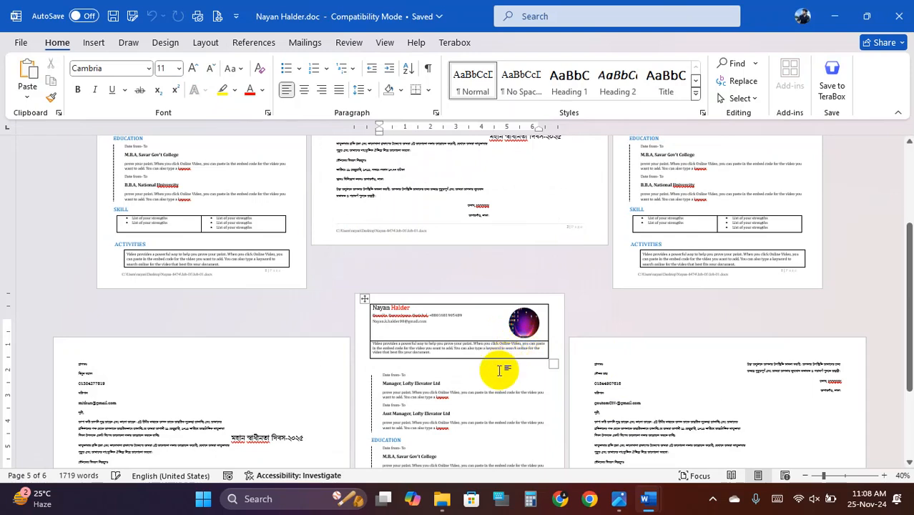
- Close both Word documents, saving changes to Job-01.docx
left_click(899, 16)
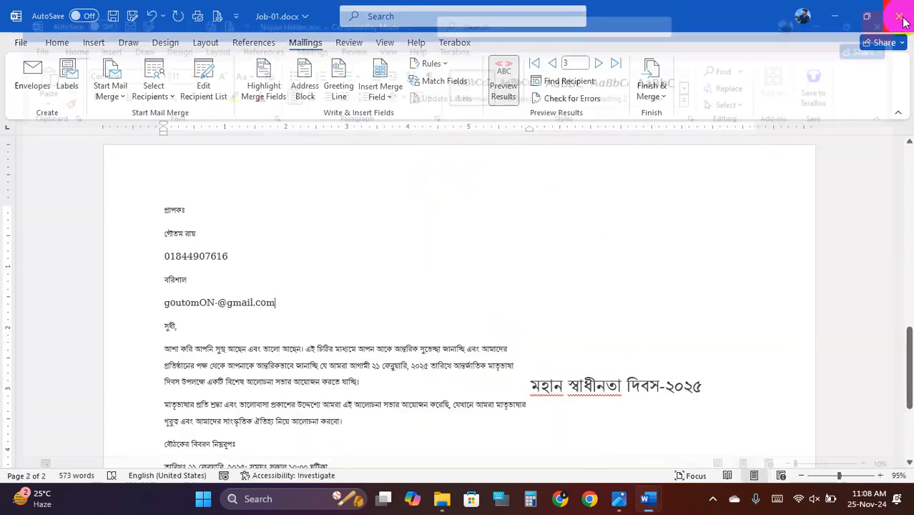
left_click(902, 18)
left_click(449, 344)
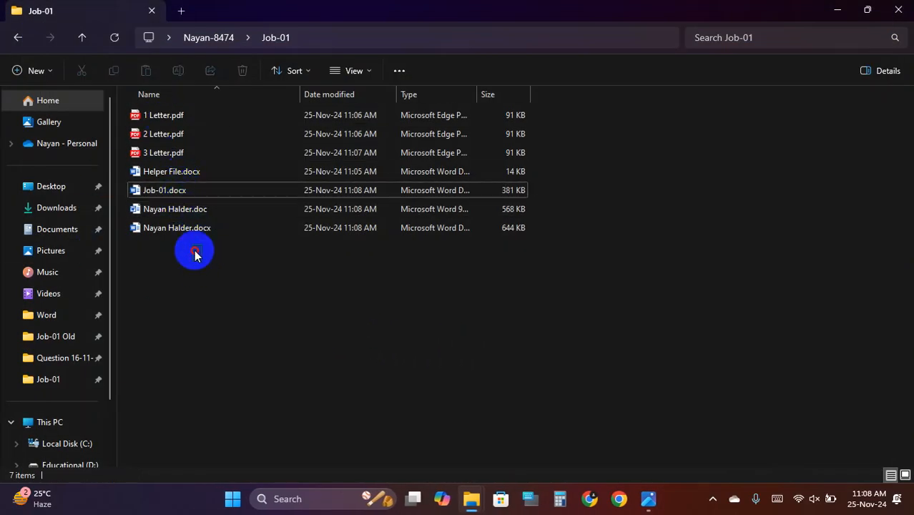
- Inspect the Job-01 folder's merged .docx and .doc, Job-01.docx, Helper File.docx, and three letter PDFs
left_click_drag(196, 253, 154, 114)
left_click(239, 304)
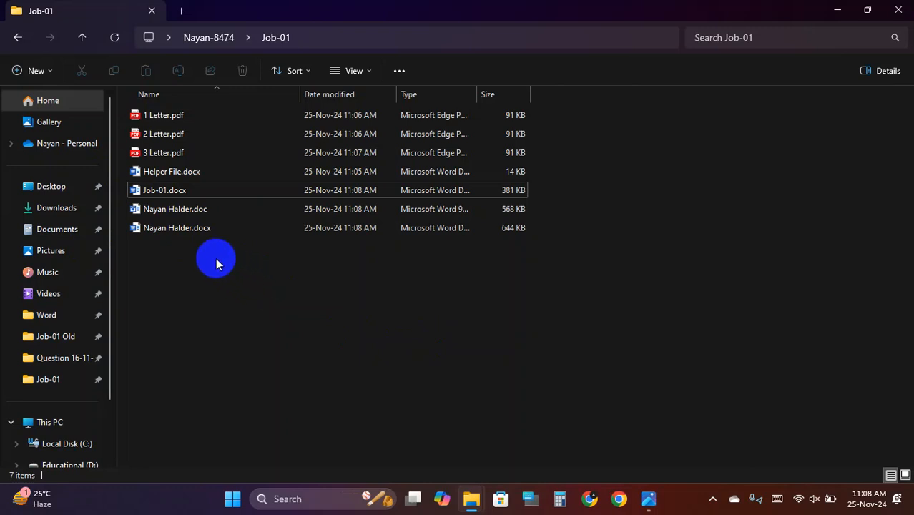
left_click(198, 227)
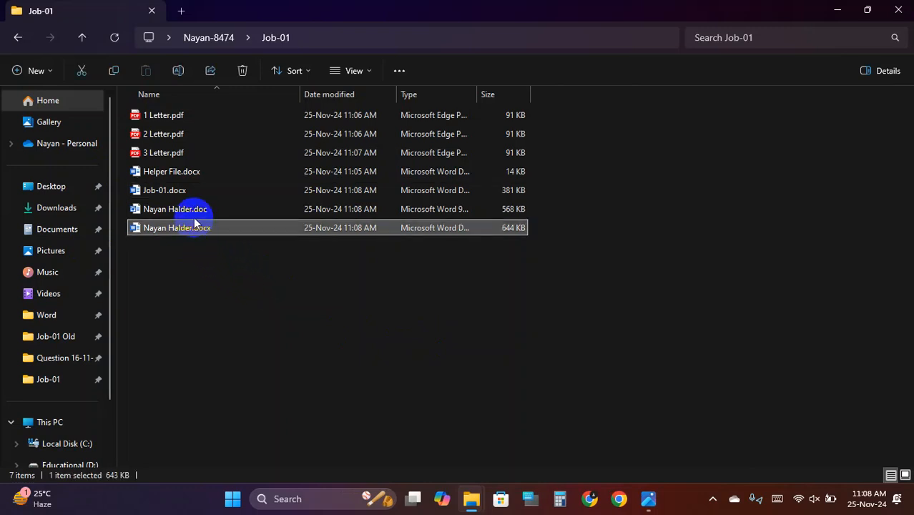
left_click(195, 217)
left_click(181, 194)
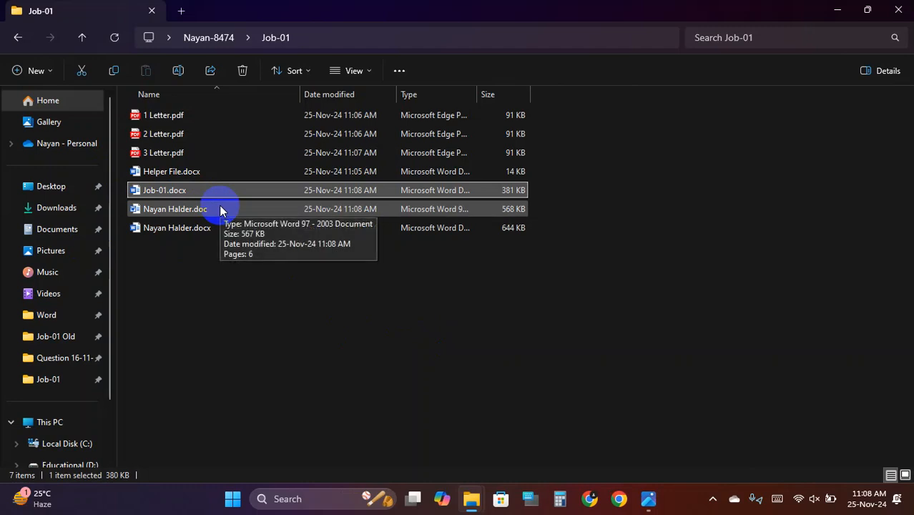
left_click(198, 172)
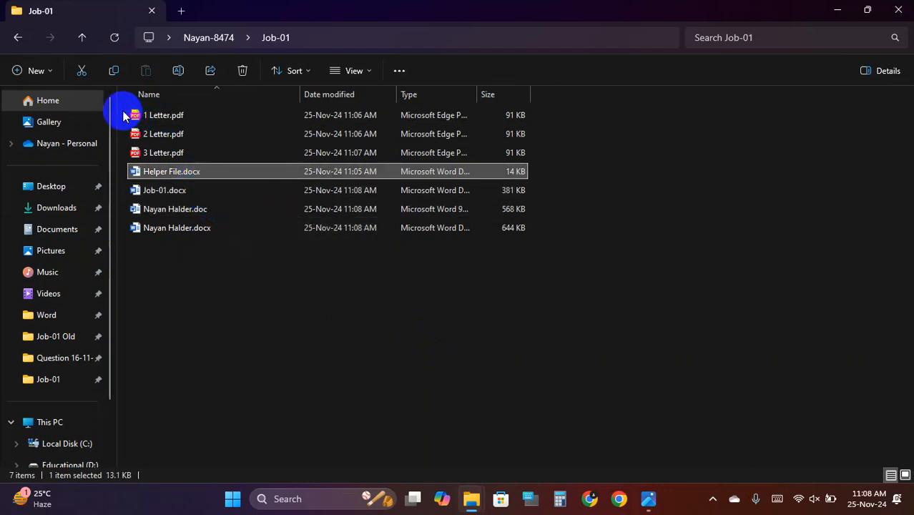
left_click_drag(129, 116, 203, 153)
left_click(237, 306)
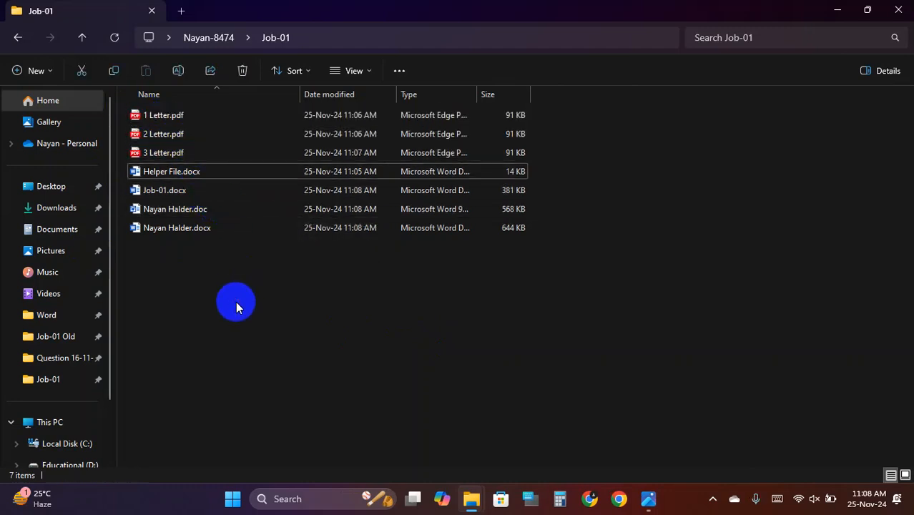
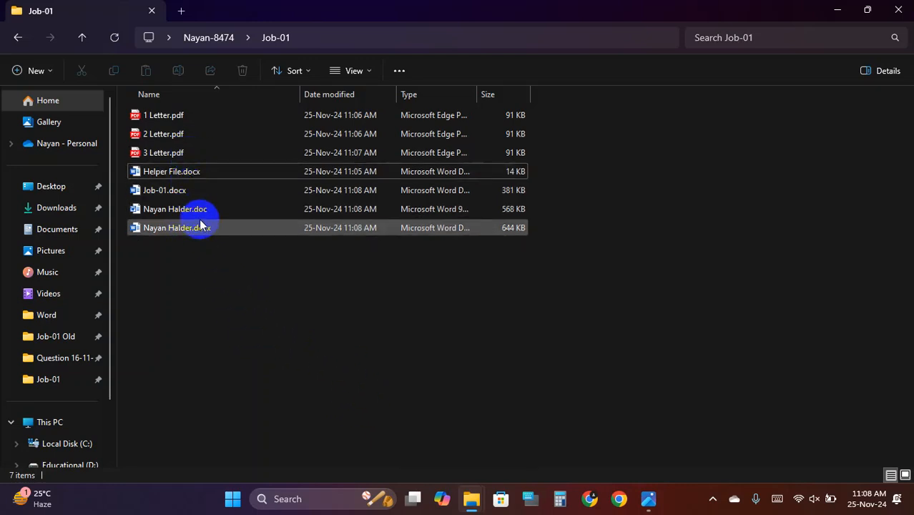
- Open the résumé .docx from the Job-01 folder in Word
double_click(196, 234)
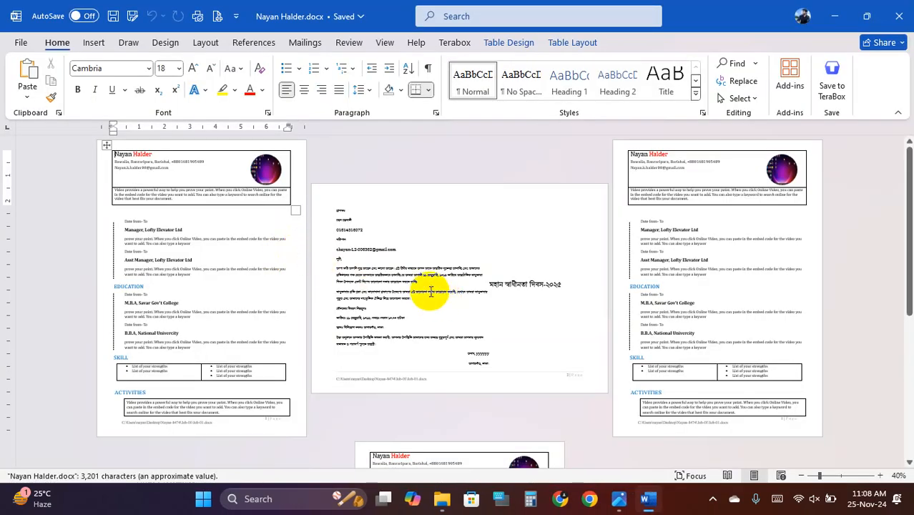
- Delete the dashed vertical connector beside the Manager and Asst Manager entries
scroll(421, 284, "up", 2)
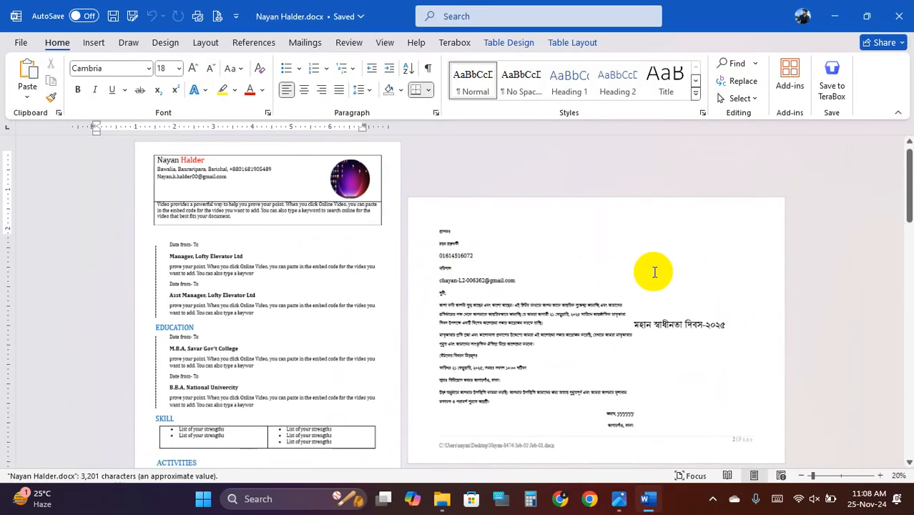
scroll(636, 272, "down", 3)
scroll(358, 304, "up", 4)
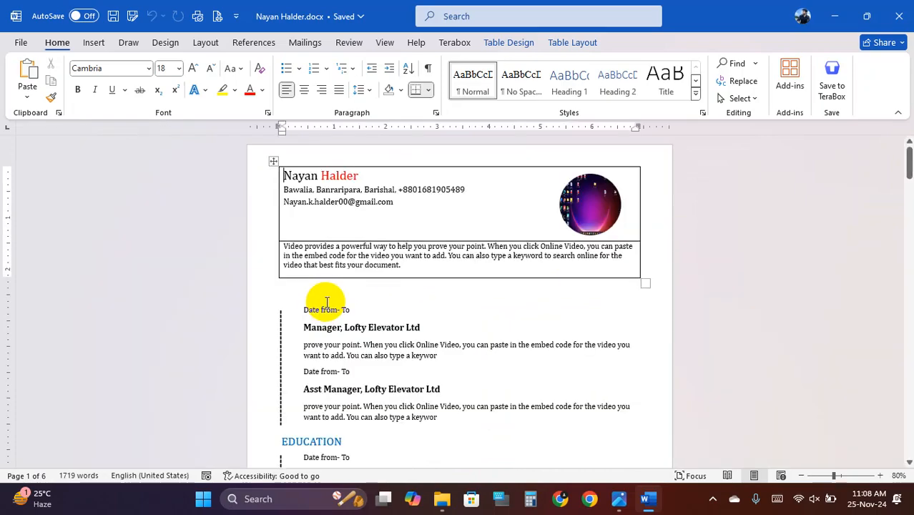
scroll(345, 295, "down", 2)
scroll(352, 292, "down", 1)
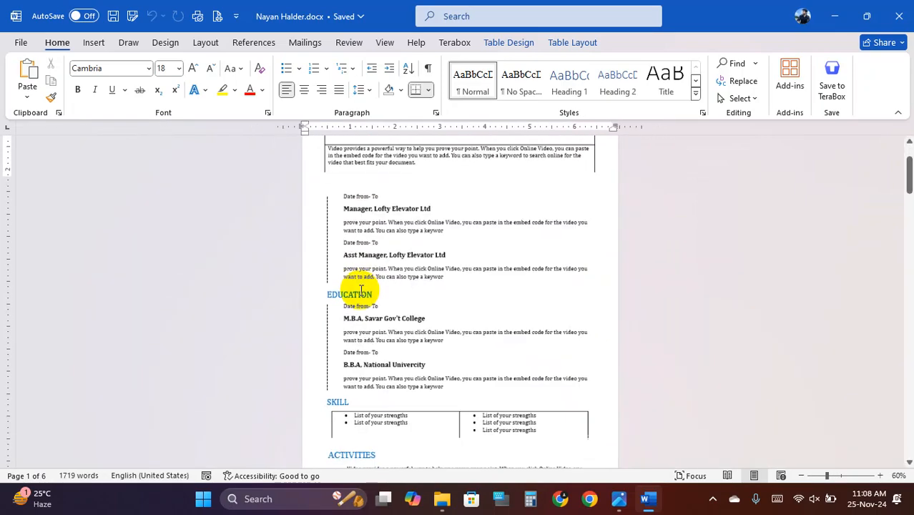
scroll(351, 285, "up", 3)
scroll(248, 304, "up", 3)
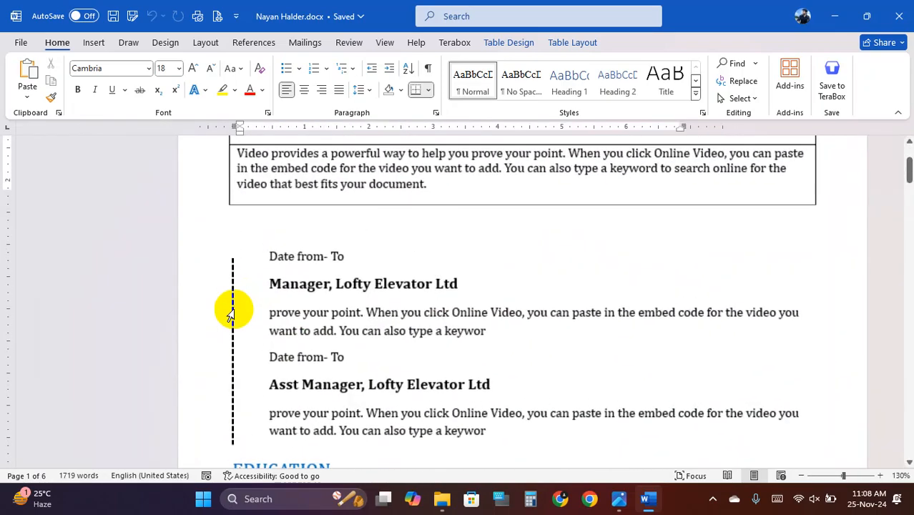
left_click(170, 309)
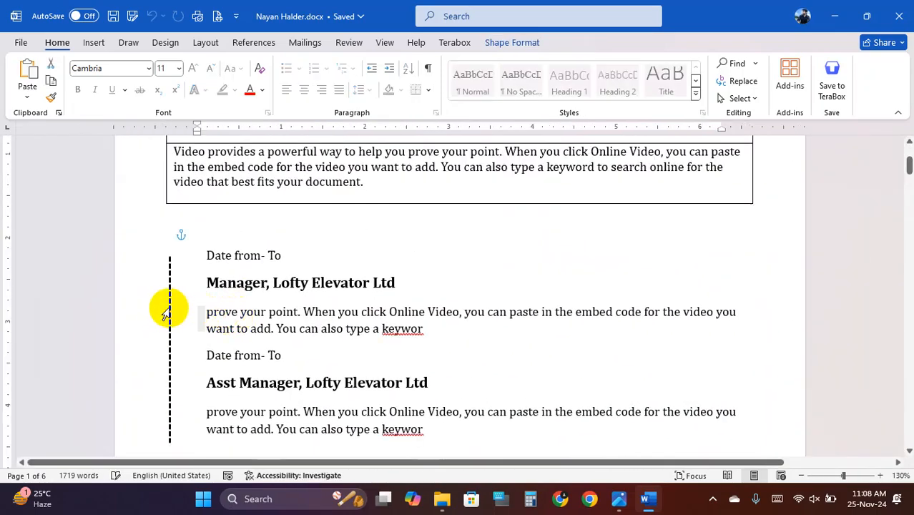
left_click(180, 320)
scroll(178, 332, "up", 4)
scroll(182, 337, "down", 1)
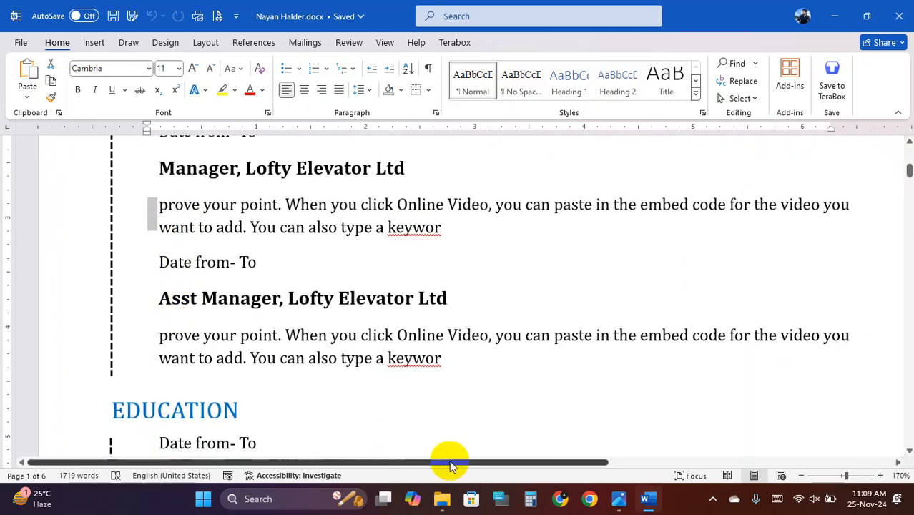
left_click(111, 268)
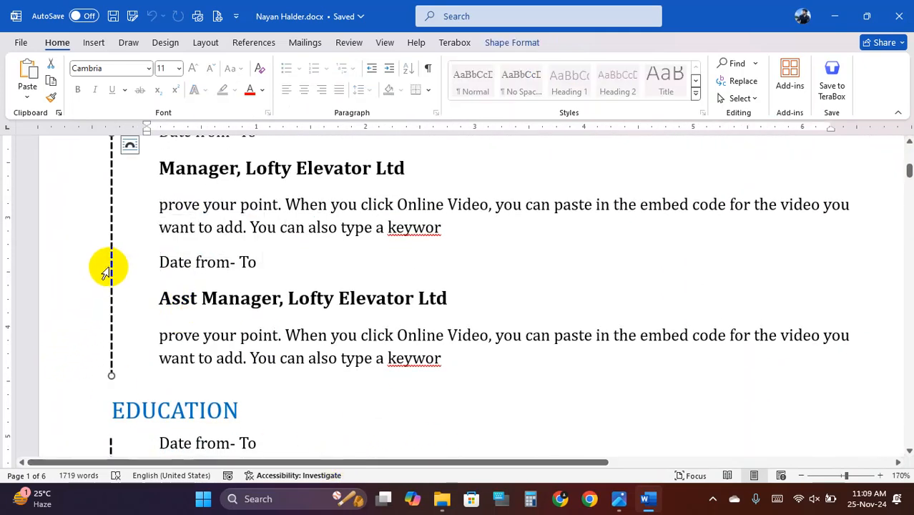
key("Delete")
scroll(114, 269, "up", 3)
scroll(129, 271, "down", 1, "ctrl")
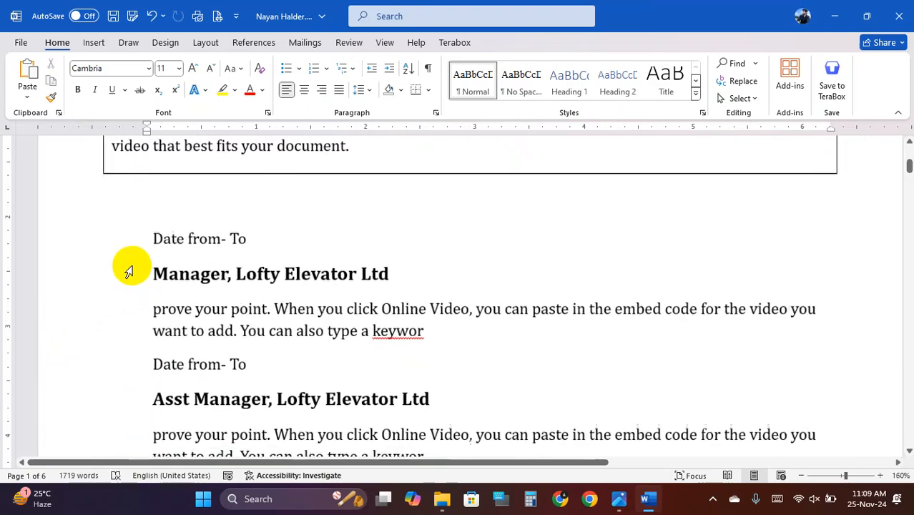
- Draw a straight vertical line beside the job entries using the Line shape
left_click(94, 42)
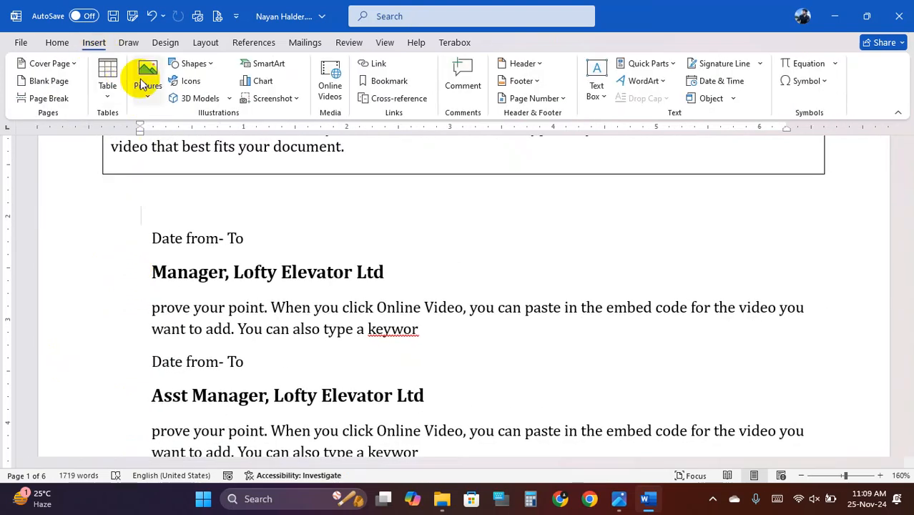
left_click(211, 64)
left_click(185, 151)
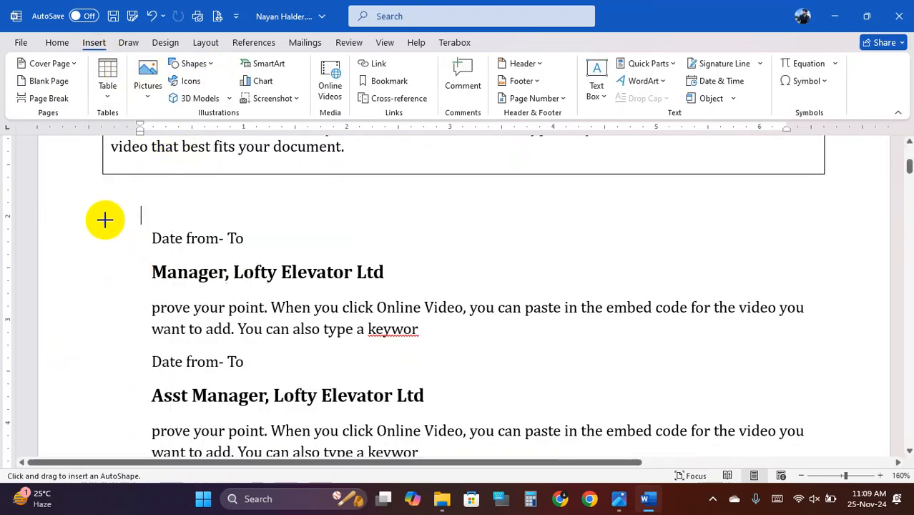
left_click_drag(105, 220, 106, 429)
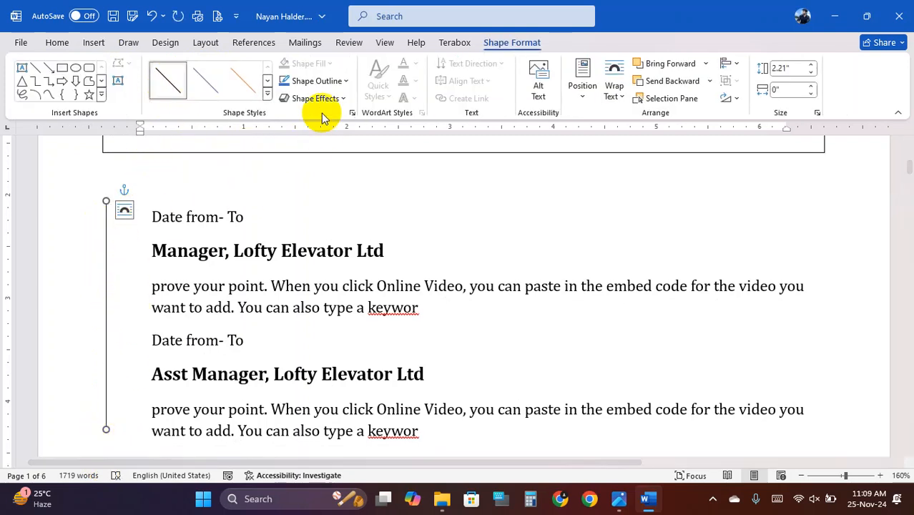
- Browse the Shape Outline options and the preset line style gallery without applying anything
left_click(333, 81)
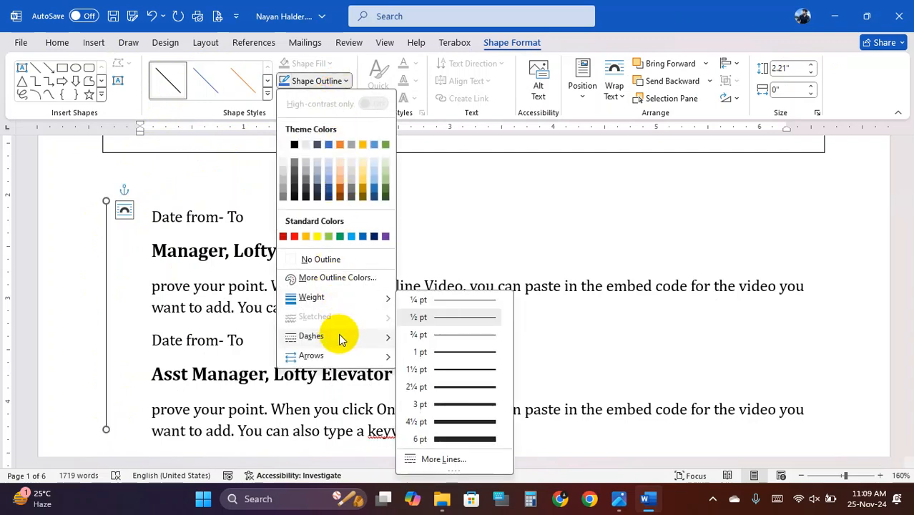
mouse_move(357, 342)
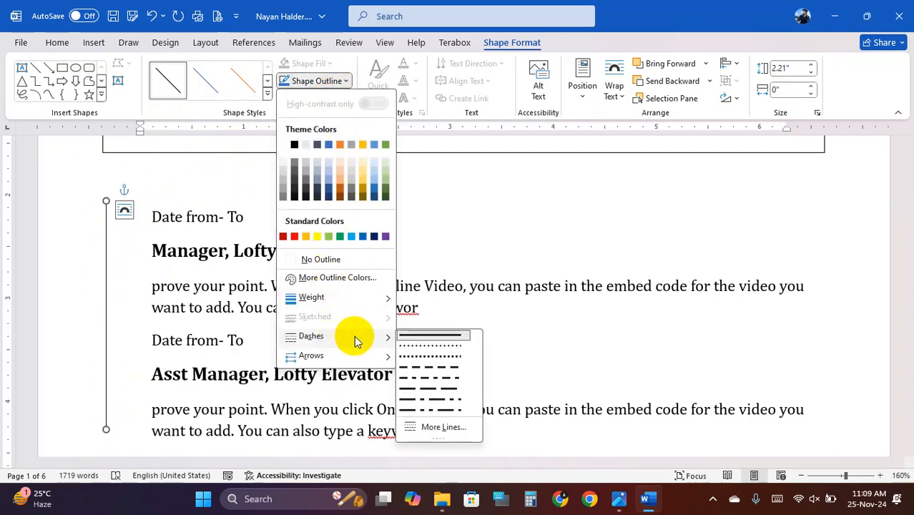
left_click(267, 94)
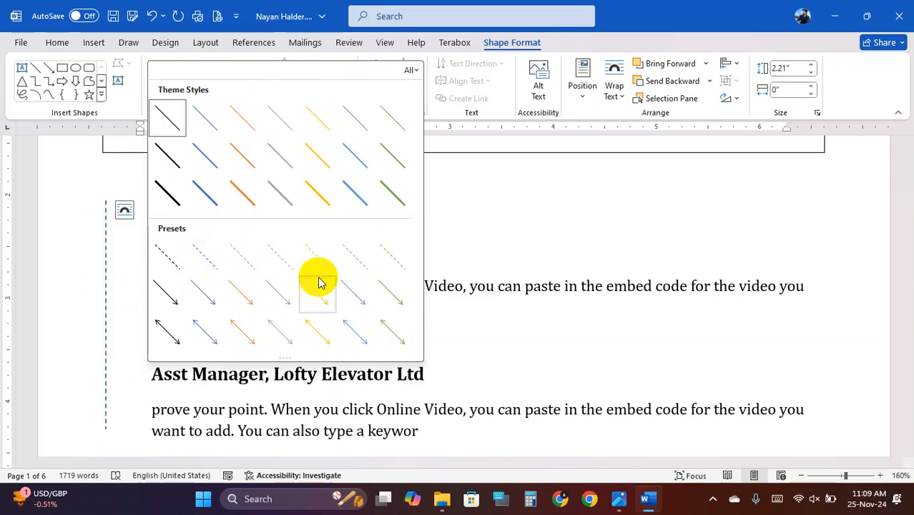
left_click(414, 71)
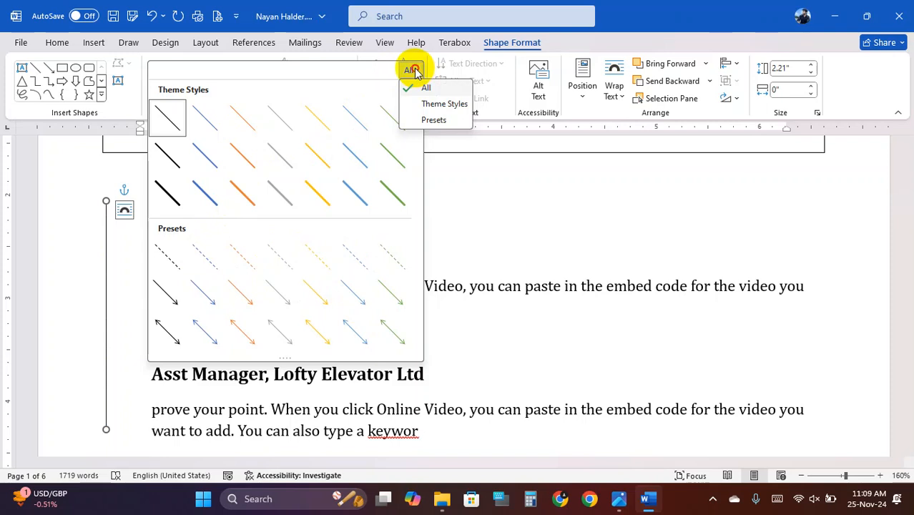
left_click(414, 70)
left_click(411, 71)
left_click(432, 120)
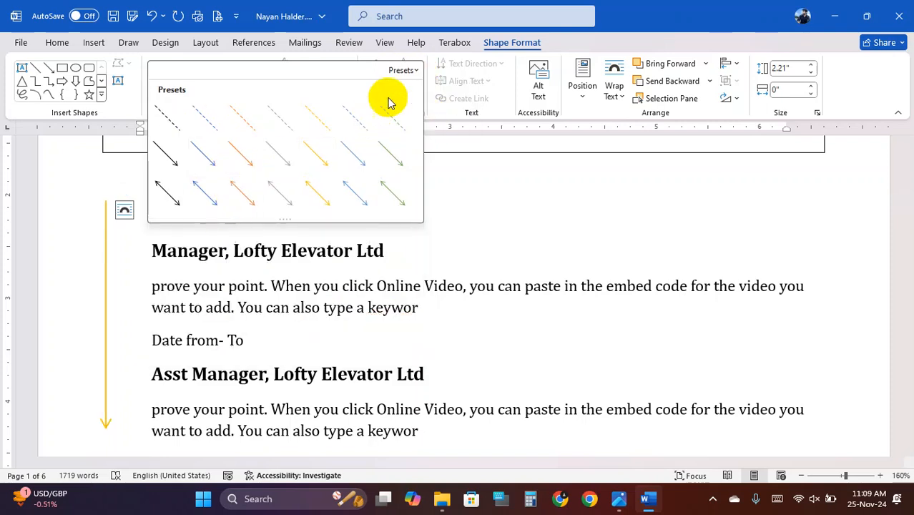
left_click(403, 71)
left_click(416, 88)
key("Escape")
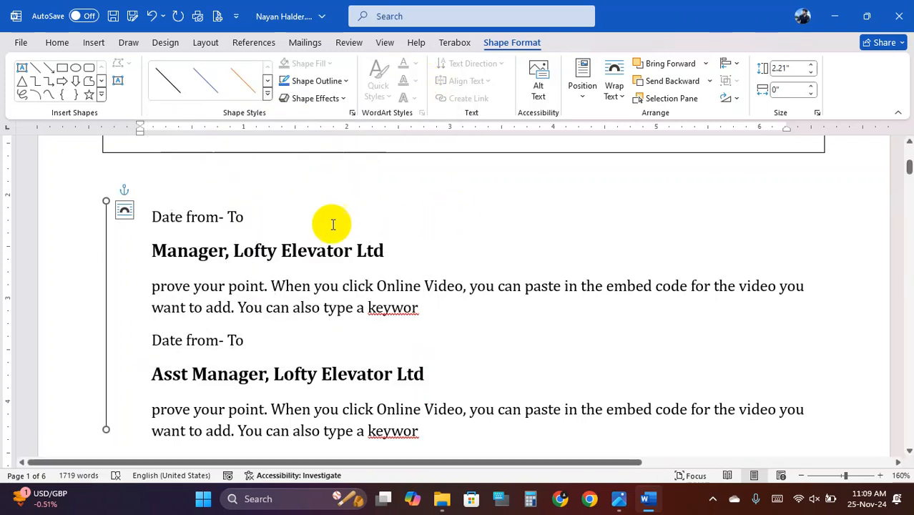
- Review the dash types in the line formatting settings, then close them unchanged
left_click(346, 83)
mouse_move(331, 341)
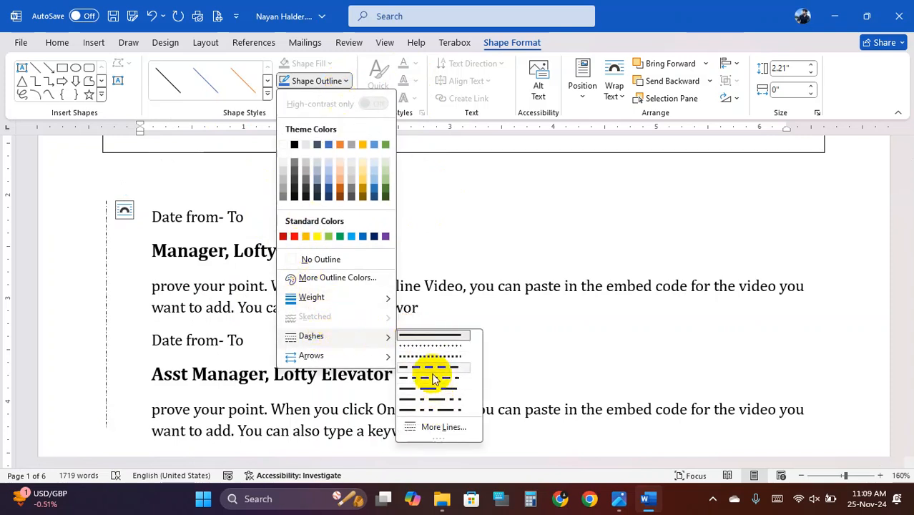
left_click(440, 426)
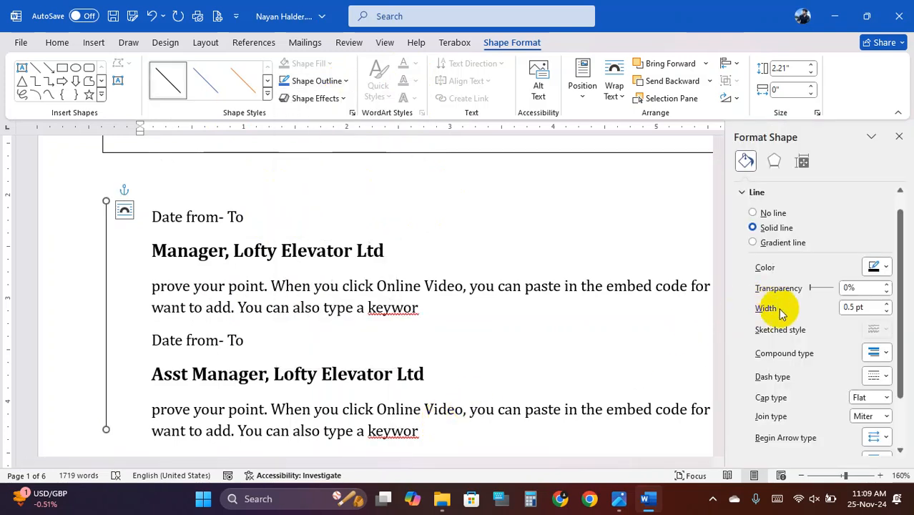
scroll(847, 393, "down", 1)
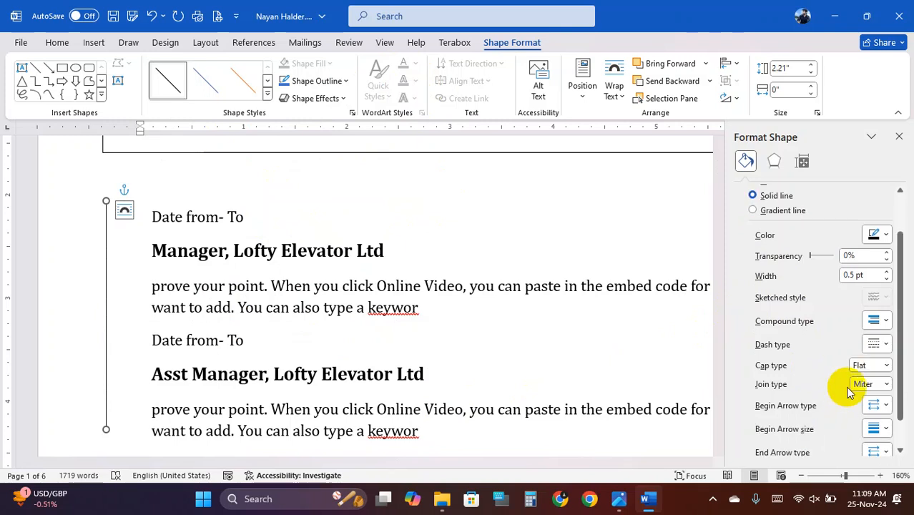
left_click(875, 346)
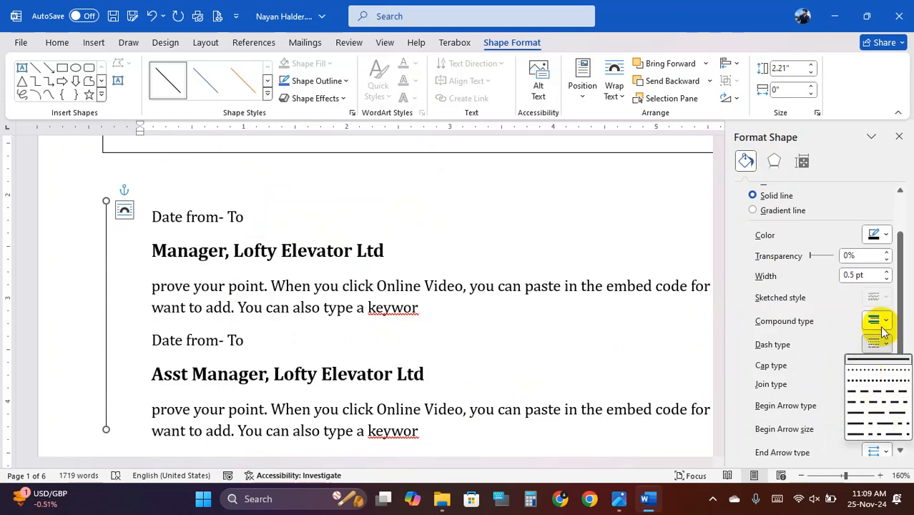
left_click(898, 137)
left_click(899, 136)
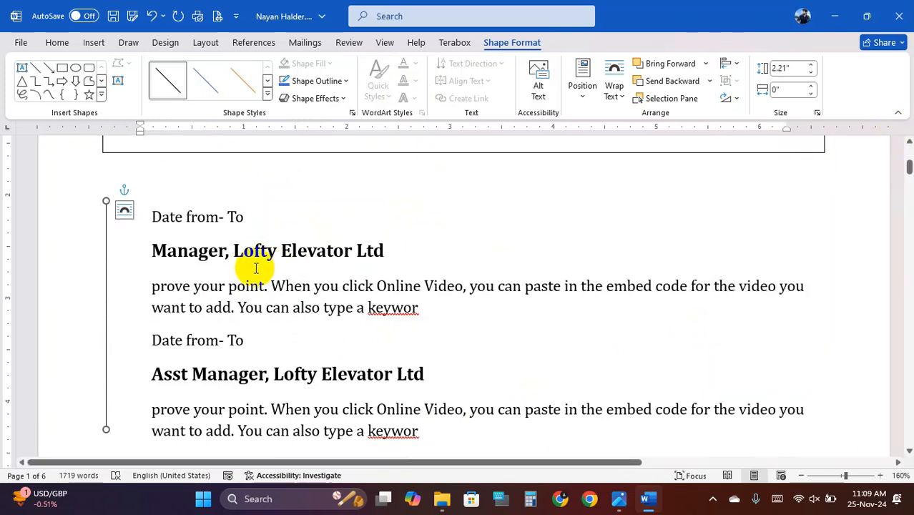
- Apply the black dashed preset from the Shape Styles gallery to the new line
left_click(331, 81)
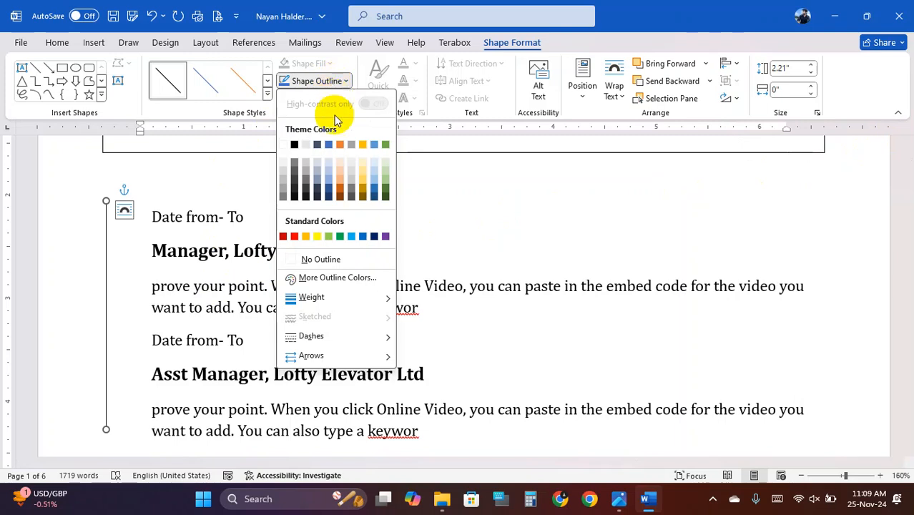
left_click(267, 93)
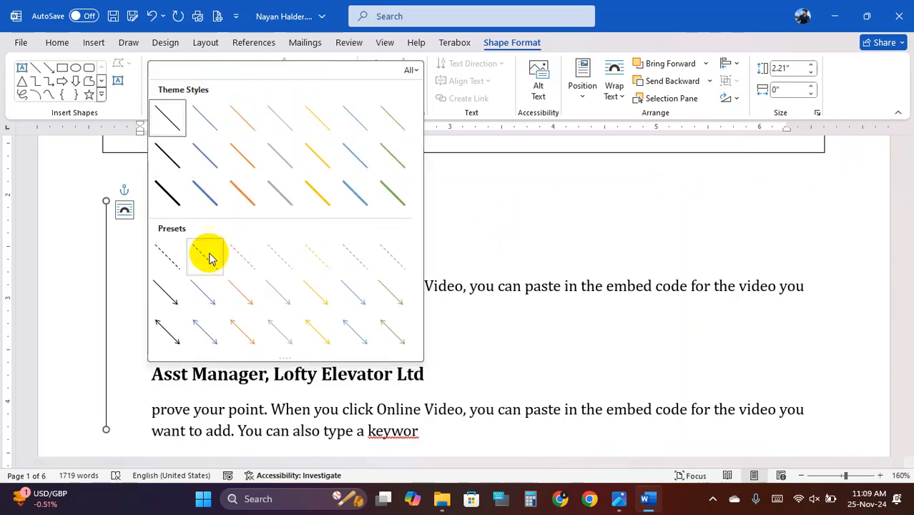
left_click(161, 258)
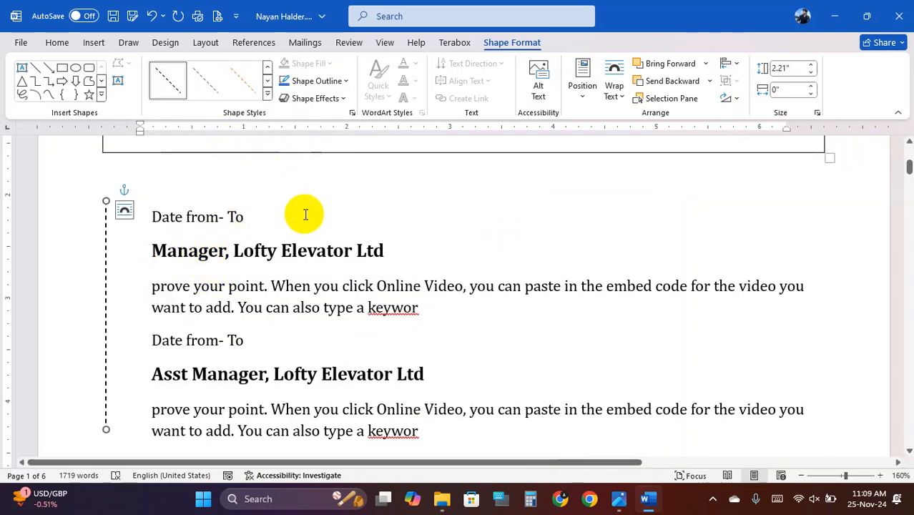
left_click(620, 499)
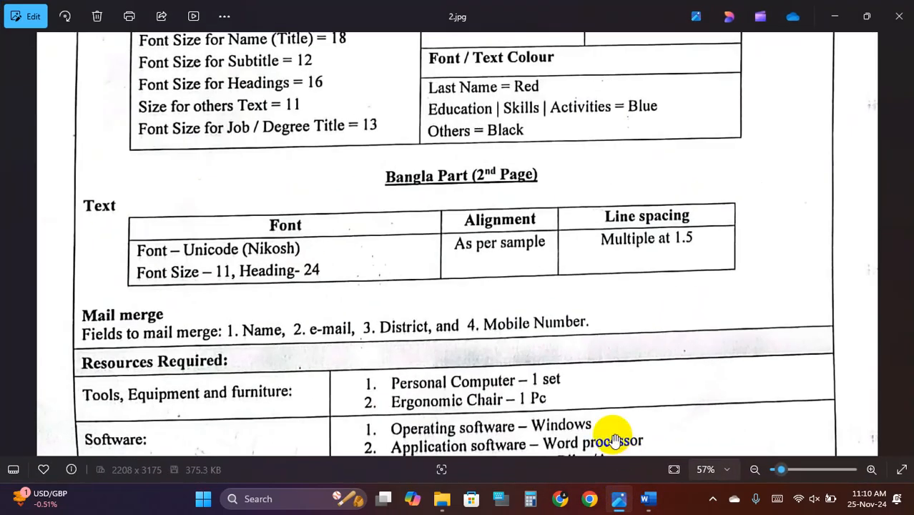
- View the next instruction sheet image, then bring the Question 16-11-2024 folder forward
scroll(436, 313, "down", 4)
left_click(902, 245)
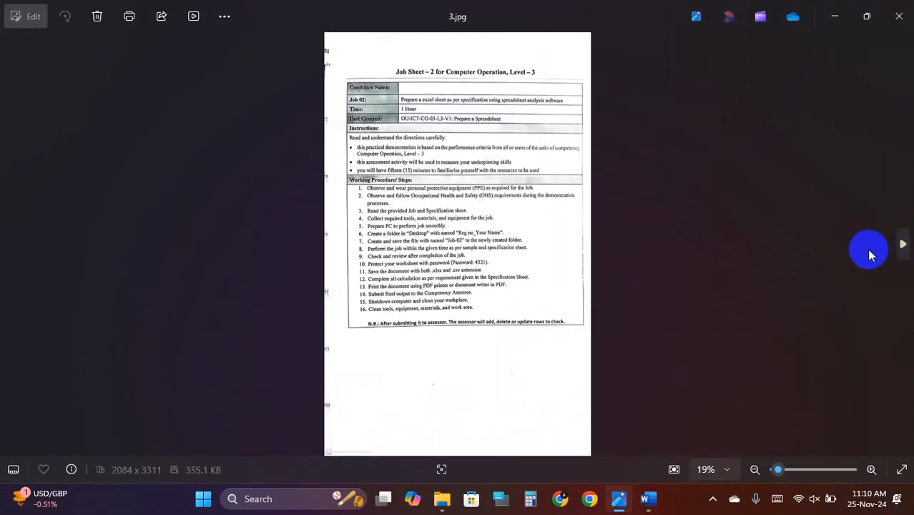
left_click(895, 7)
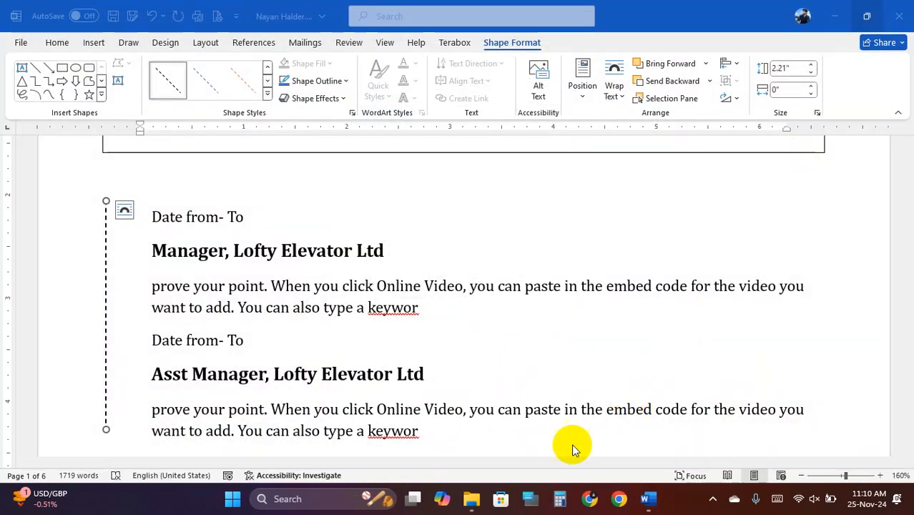
mouse_move(473, 504)
left_click(531, 443)
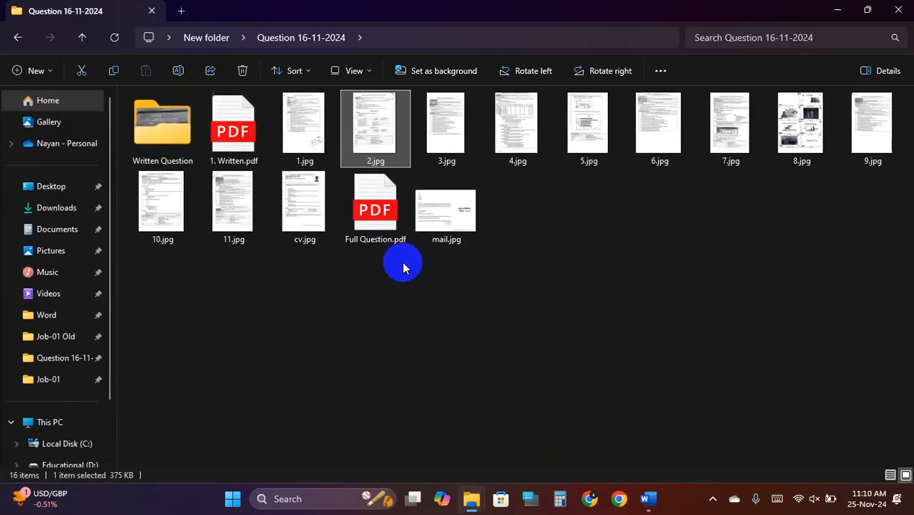
- Open cv.jpg in Photos, zoom and pan over its layout, then return to Word
double_click(302, 205)
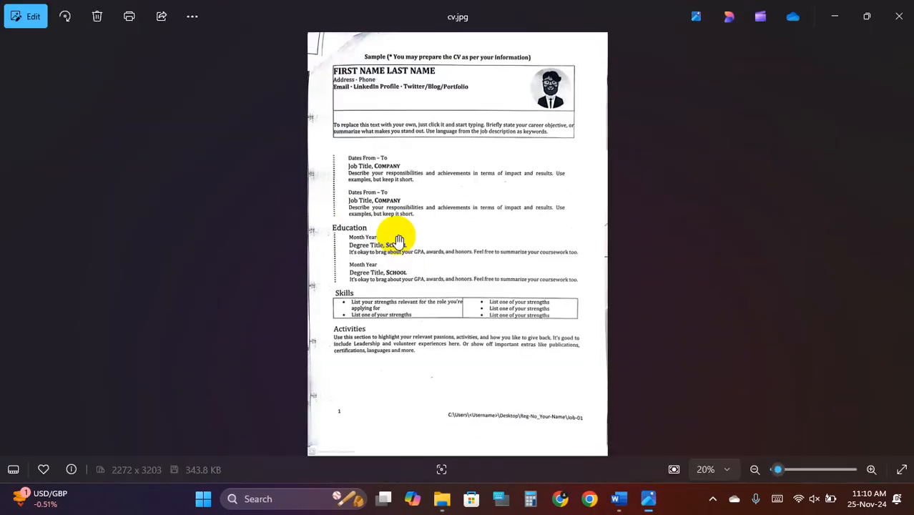
scroll(402, 242, "up", 3)
scroll(351, 232, "up", 1)
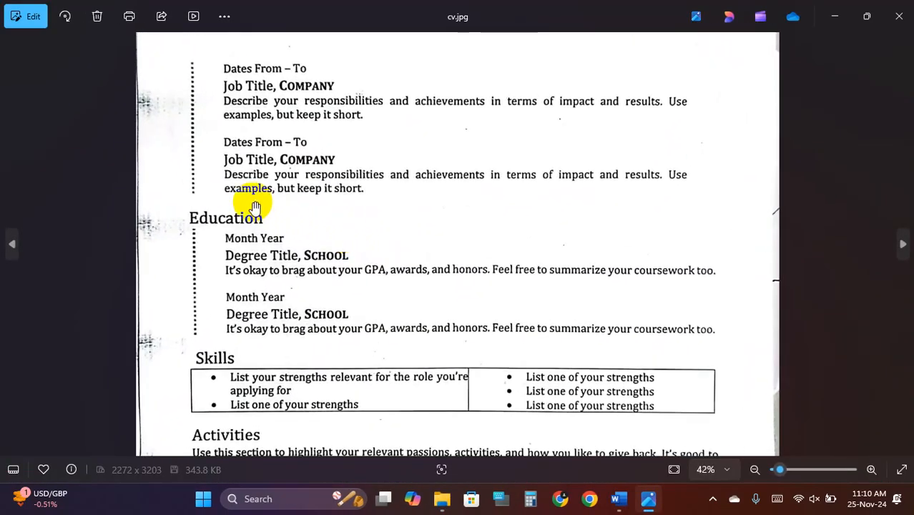
left_click_drag(251, 205, 249, 295)
scroll(249, 294, "up", 3)
left_click_drag(266, 238, 276, 316)
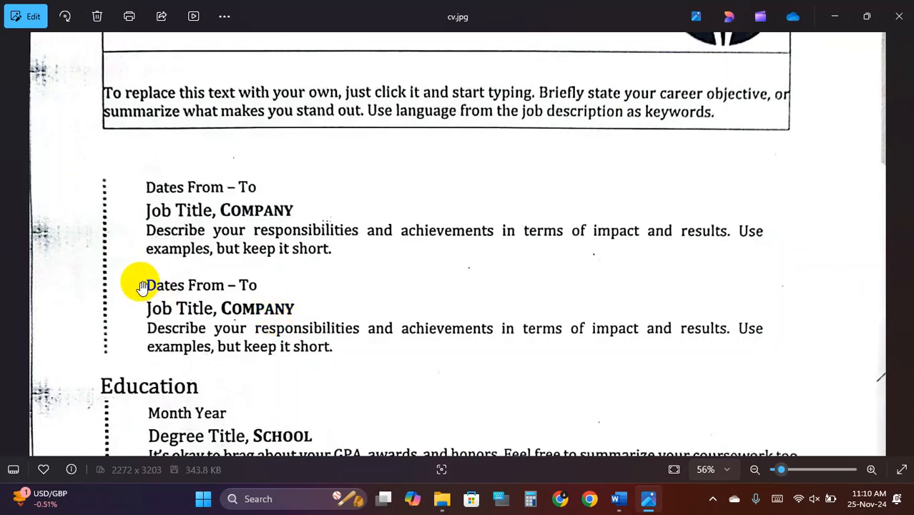
scroll(141, 287, "down", 1)
scroll(141, 287, "down", 4)
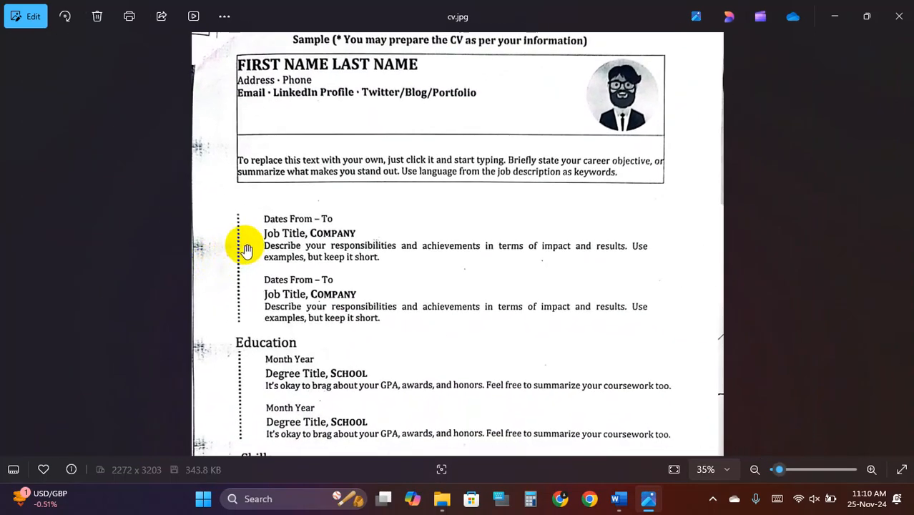
left_click(872, 469)
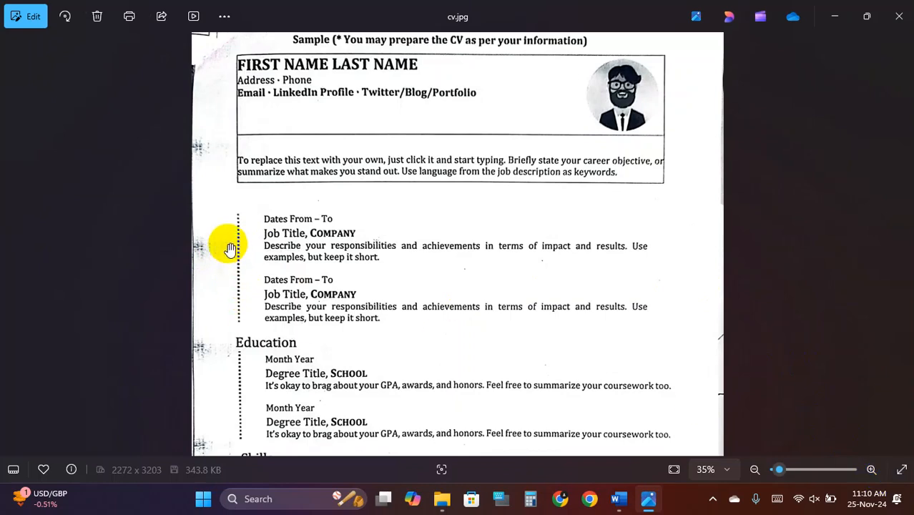
left_click(621, 499)
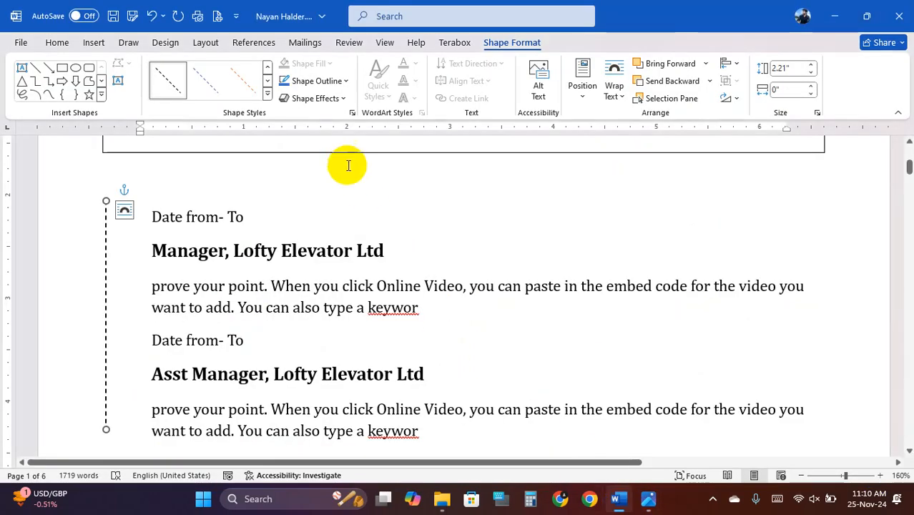
- Change the vertical timeline line's dash style to Round Dot
left_click(267, 97)
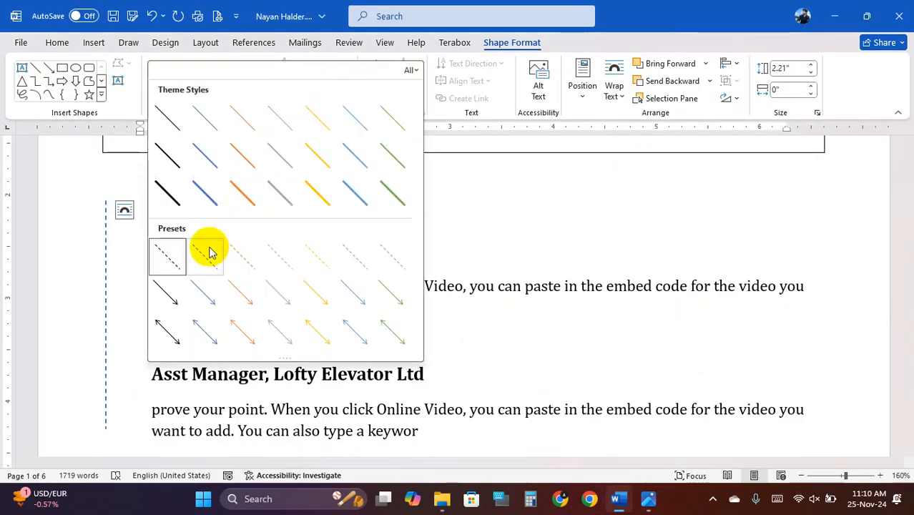
key("Escape")
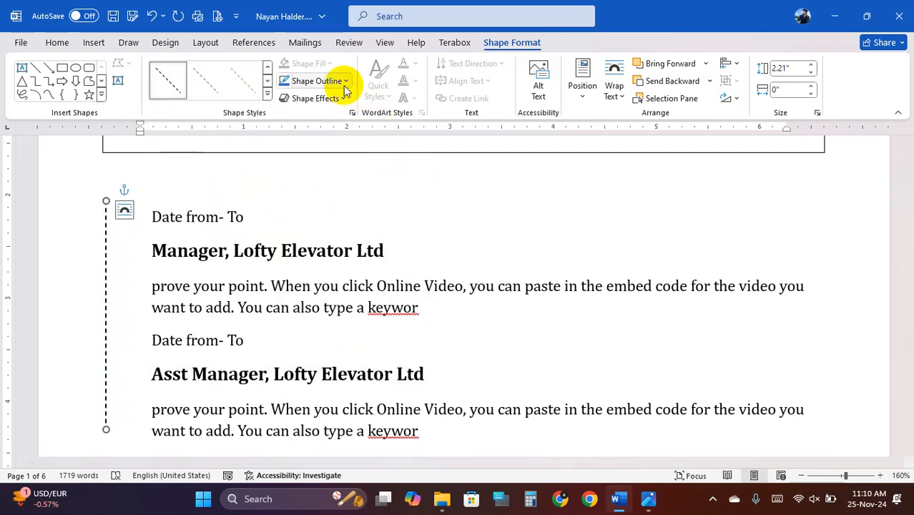
left_click(342, 83)
mouse_move(386, 335)
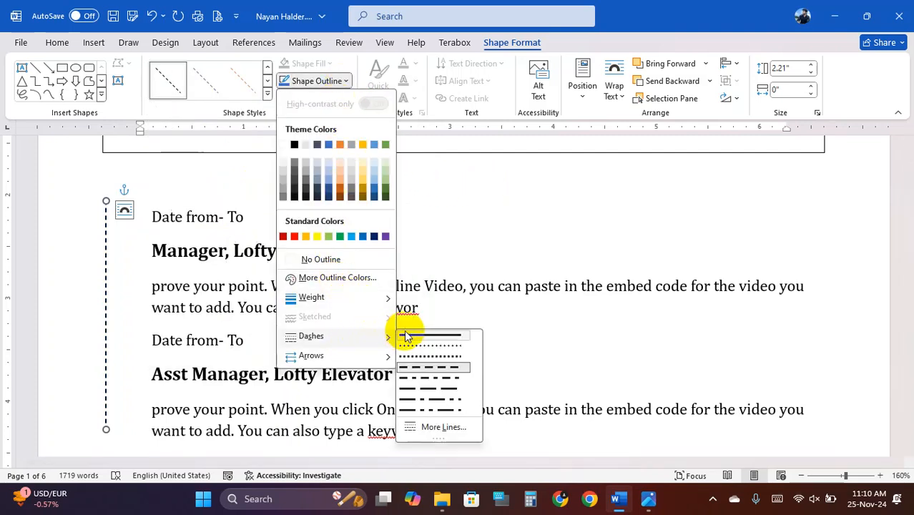
left_click(443, 357)
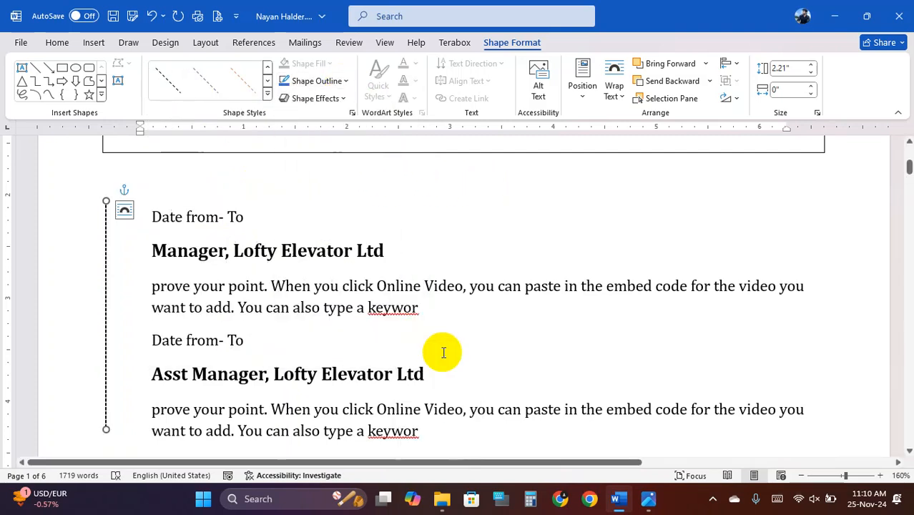
- Open the line's full formatting settings via Shape Outline > Weight > More Lines
left_click(345, 81)
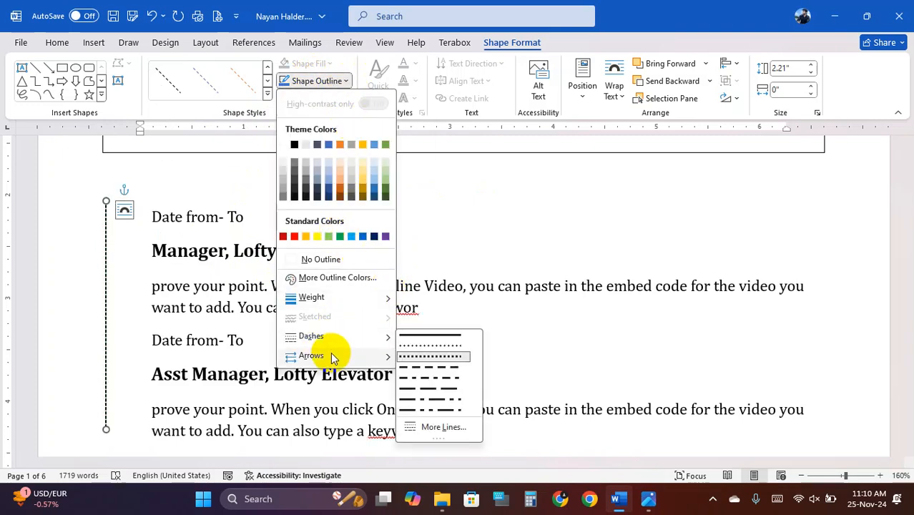
mouse_move(350, 360)
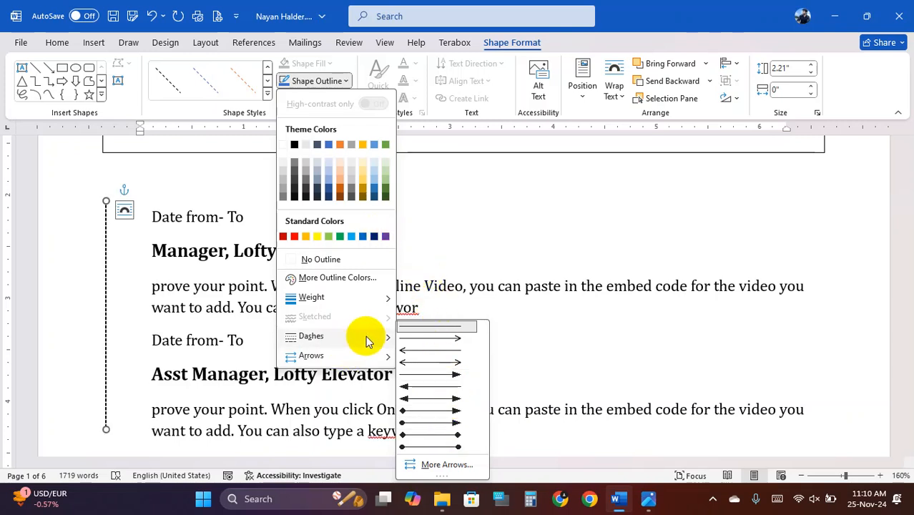
mouse_move(367, 342)
mouse_move(366, 300)
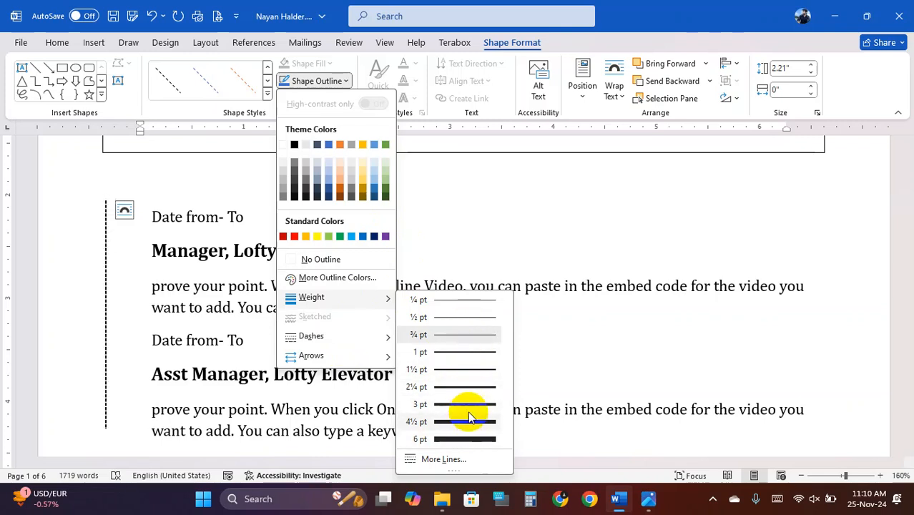
left_click(444, 459)
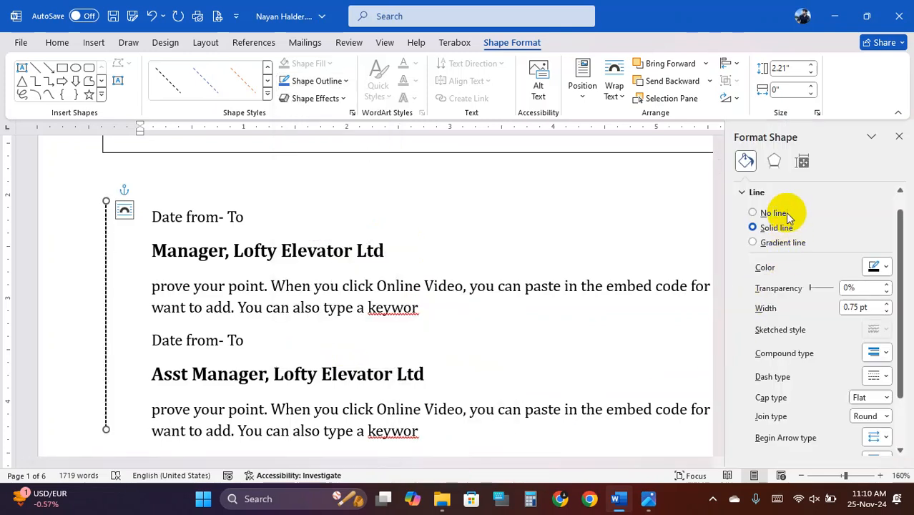
- Check the begin and end arrow type and size choices, leaving them unchanged
scroll(804, 360, "down", 2)
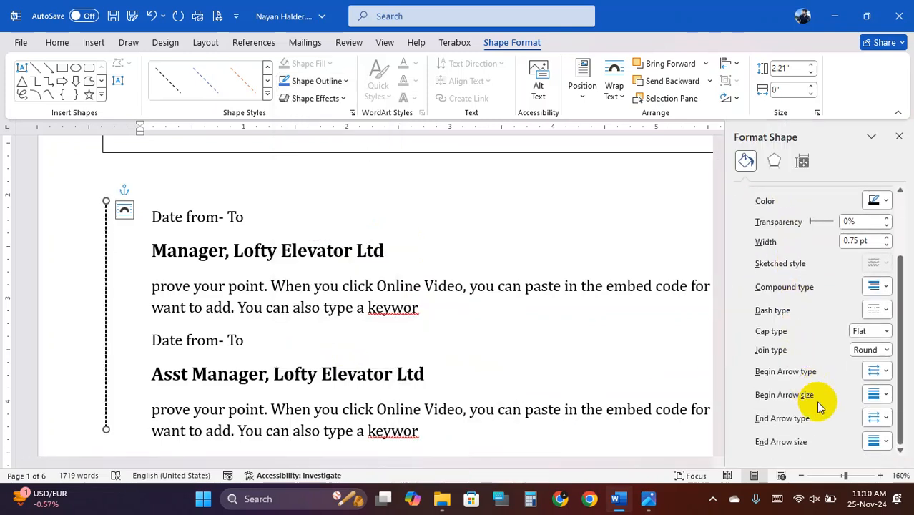
left_click(876, 442)
left_click(876, 442)
left_click(878, 418)
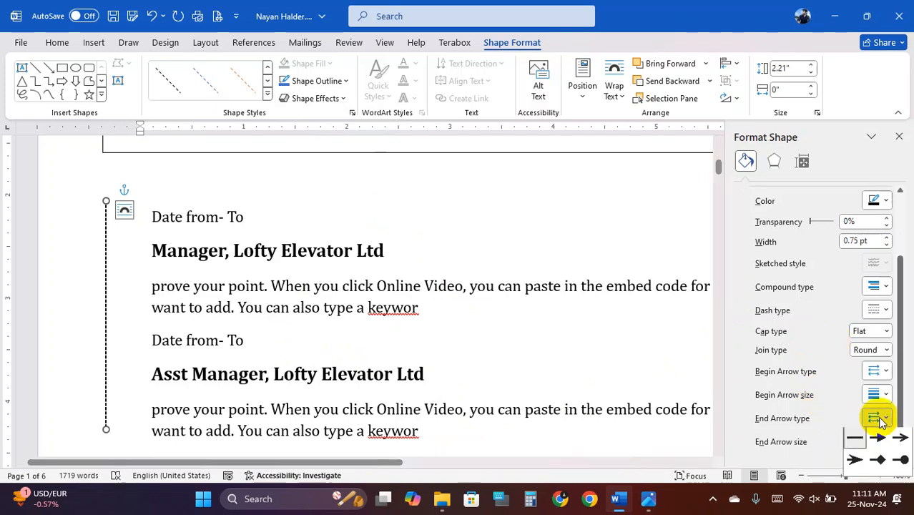
left_click(881, 422)
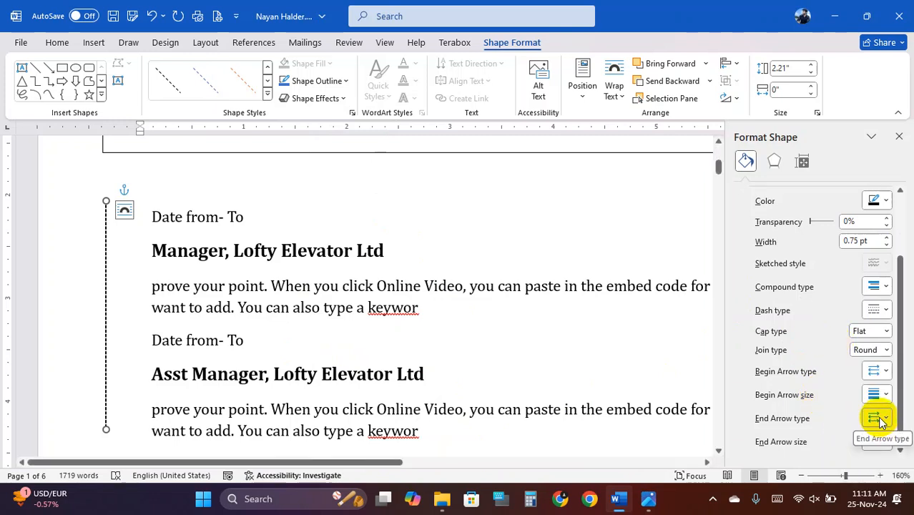
left_click(882, 402)
left_click(882, 400)
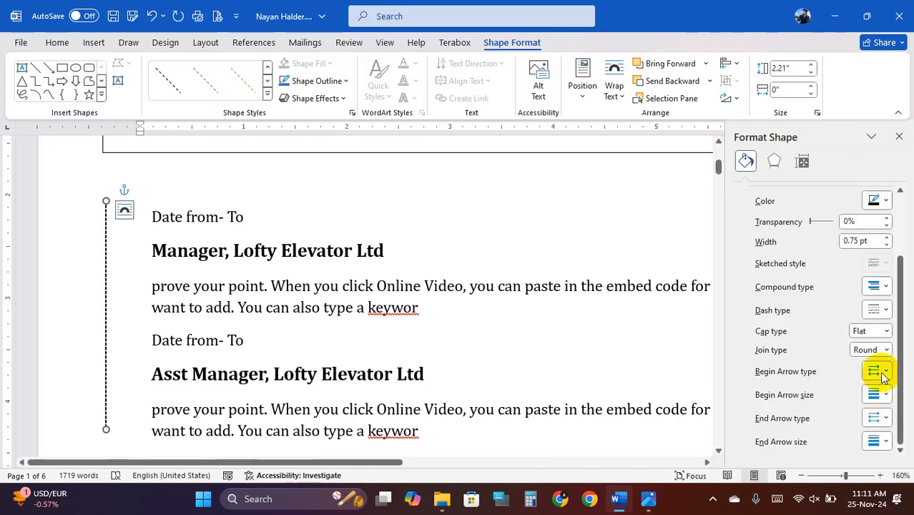
left_click(882, 378)
left_click(880, 370)
- Keep join type Round and cap type Flat, then close the Format Shape pane
left_click(884, 351)
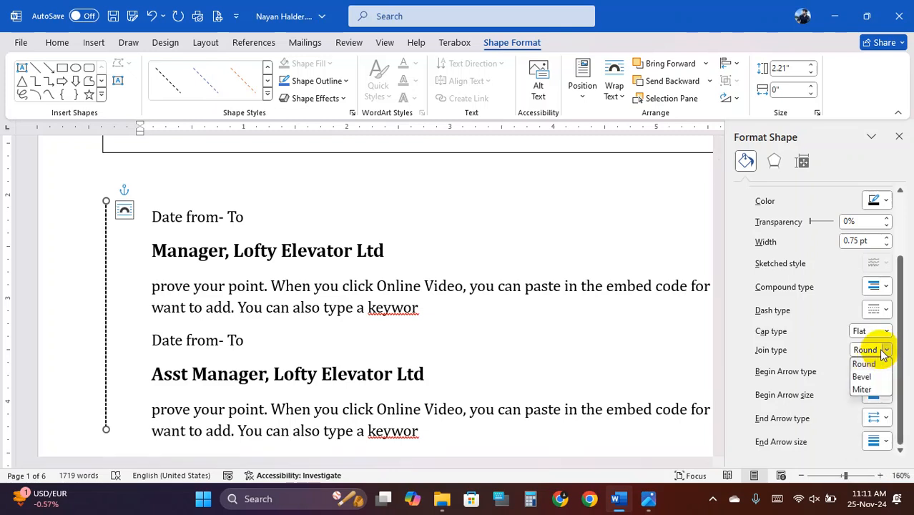
left_click(885, 350)
left_click(884, 333)
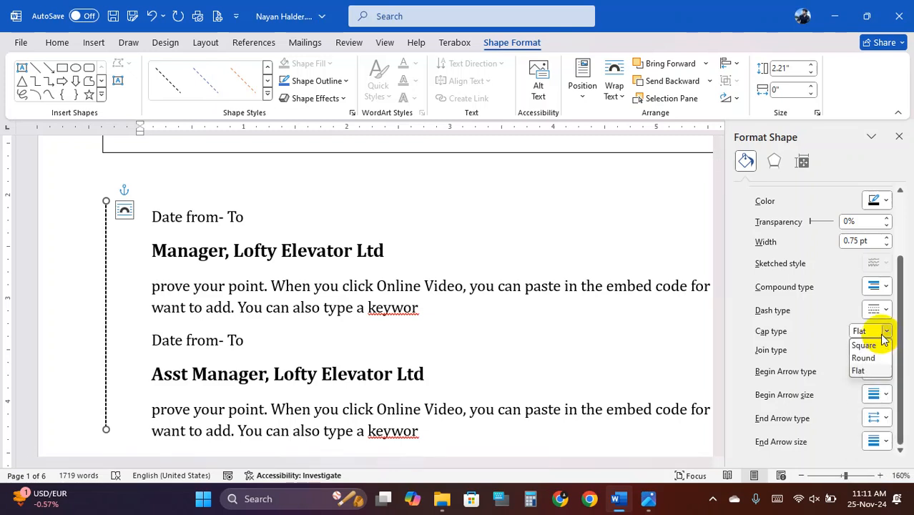
left_click(884, 334)
scroll(882, 326, "up", 2)
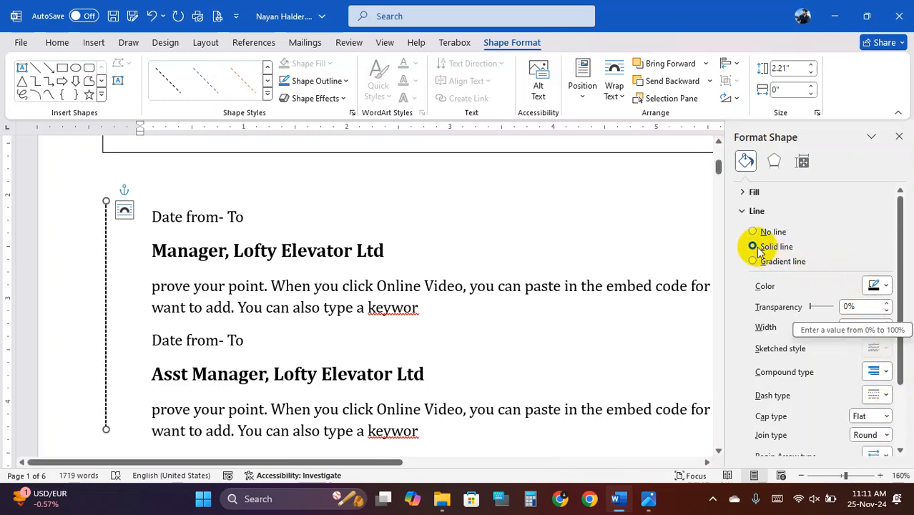
left_click(746, 213)
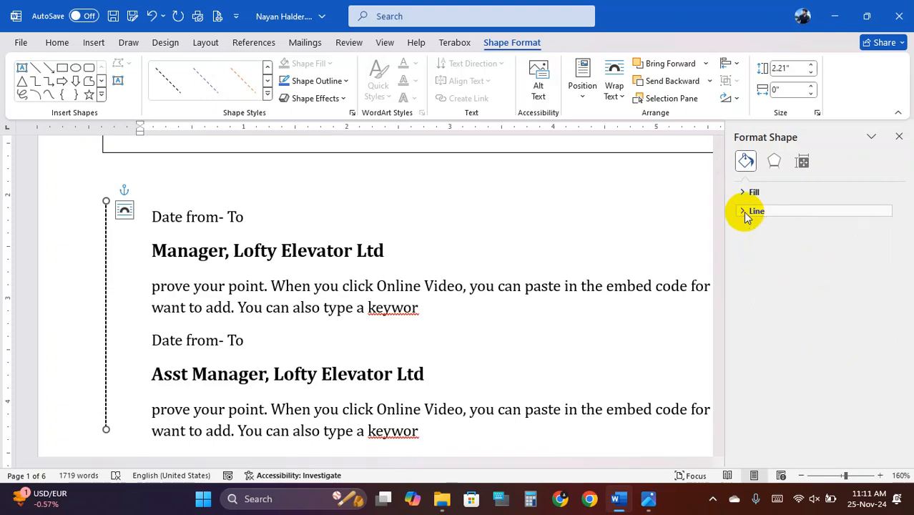
left_click(746, 214)
left_click(899, 136)
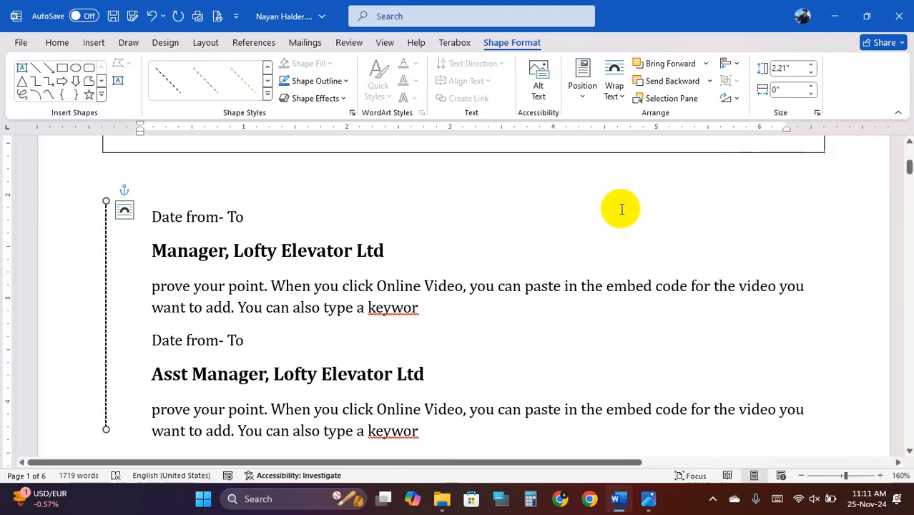
- Select the job-entries text box and scroll through the rest of the résumé
left_click(305, 278)
scroll(312, 306, "down", 10)
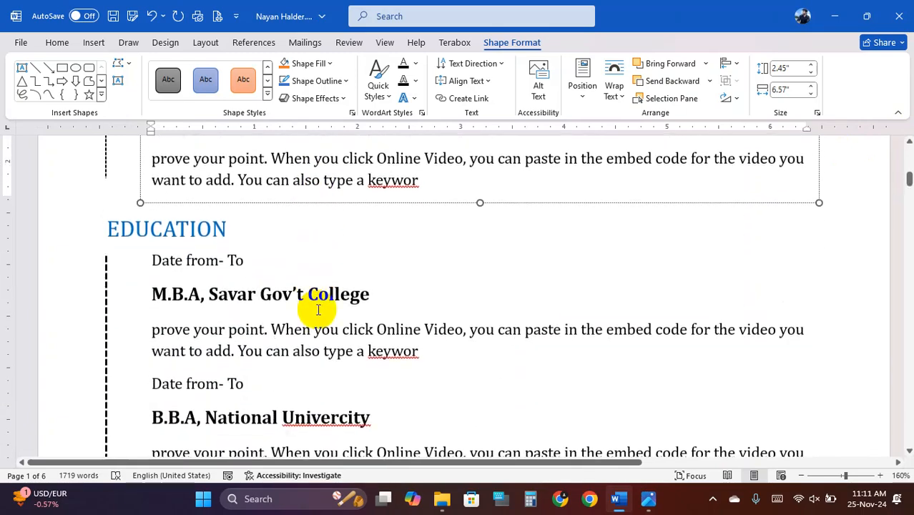
scroll(319, 308, "down", 5, "ctrl")
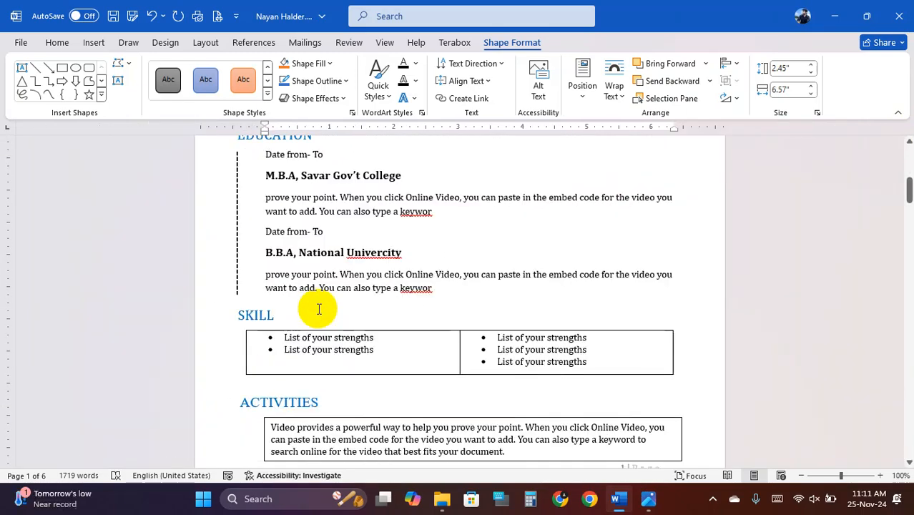
scroll(319, 304, "down", 6)
scroll(319, 300, "down", 5)
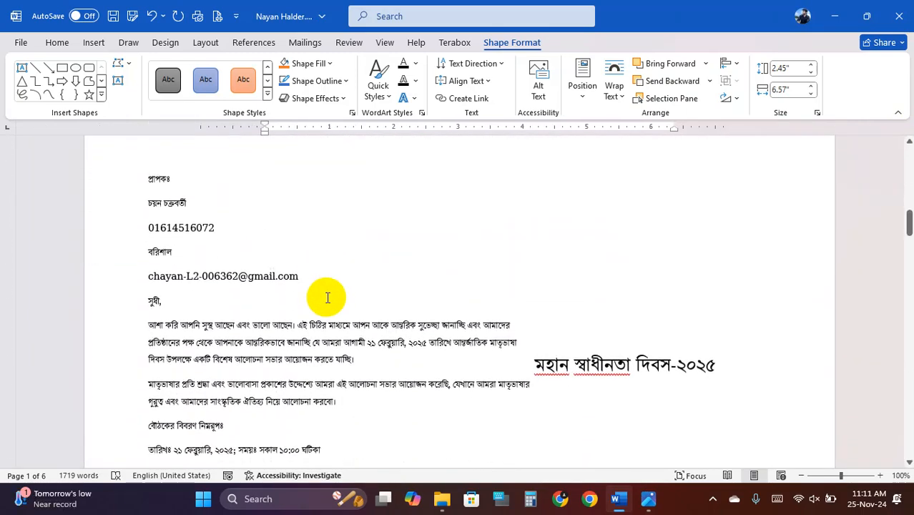
scroll(326, 300, "down", 2)
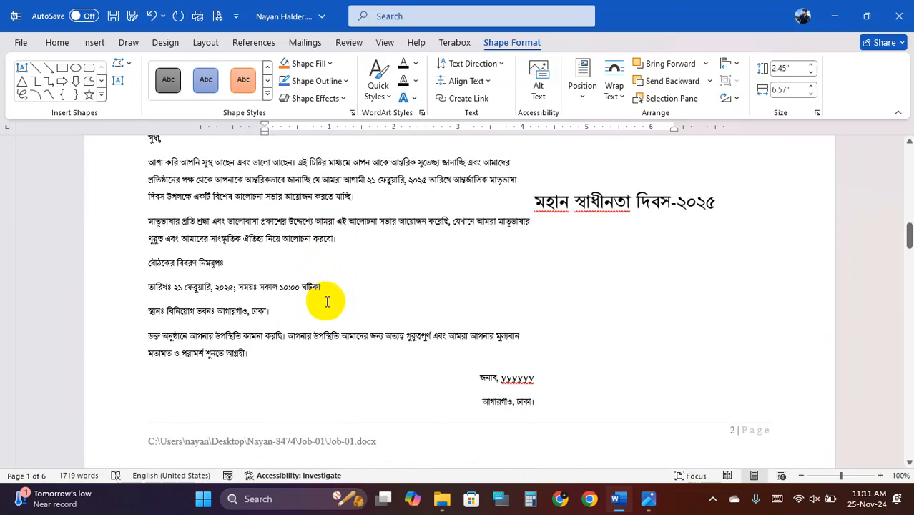
scroll(329, 299, "up", 1, "ctrl")
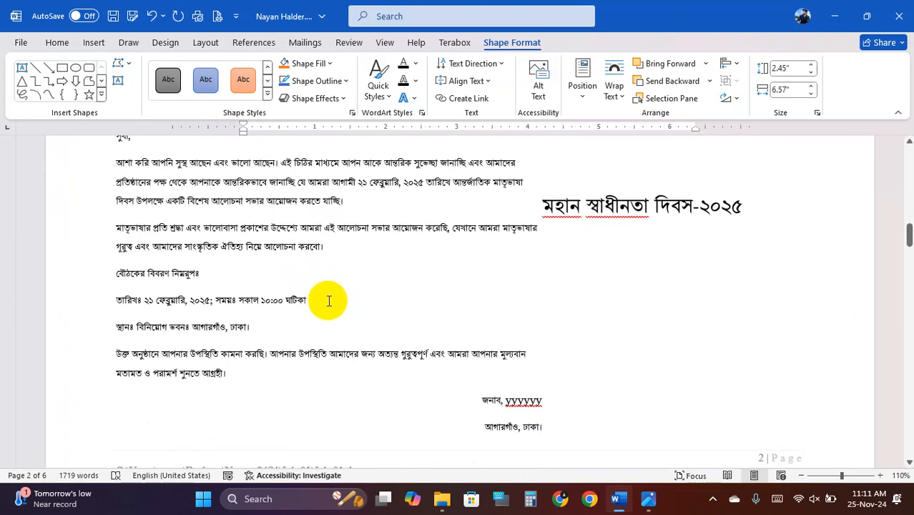
- Close Word without saving the résumé, and close the cv.jpg image viewer
left_click(891, 19)
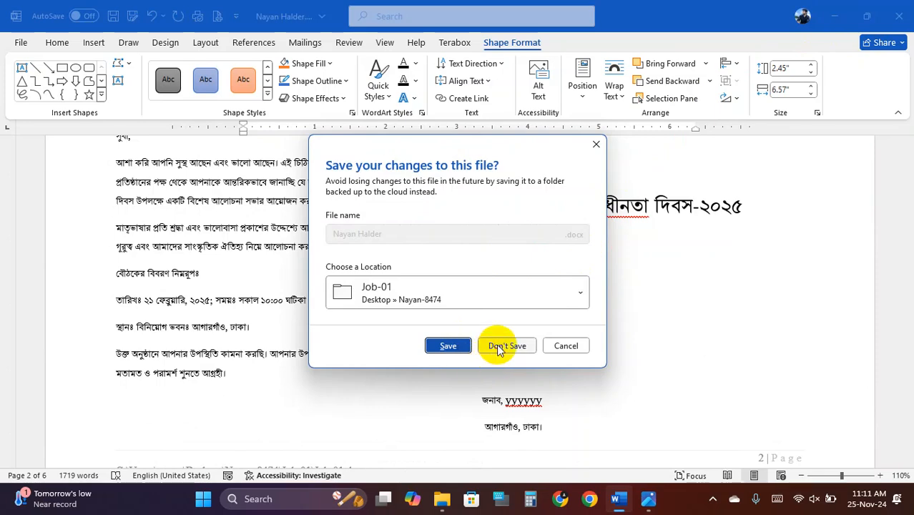
left_click(499, 347)
left_click(900, 11)
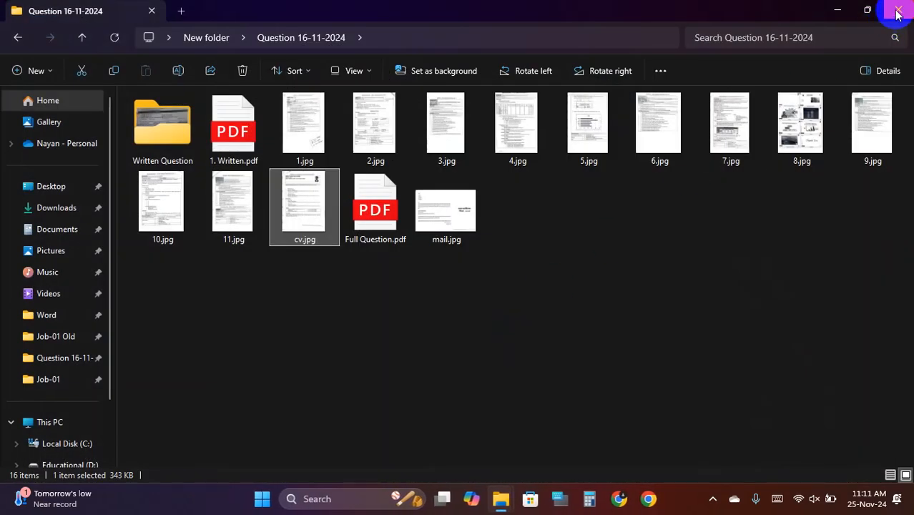
- Close the Question 16-11-2024 and Job-01 folder windows and refresh the desktop
left_click(898, 11)
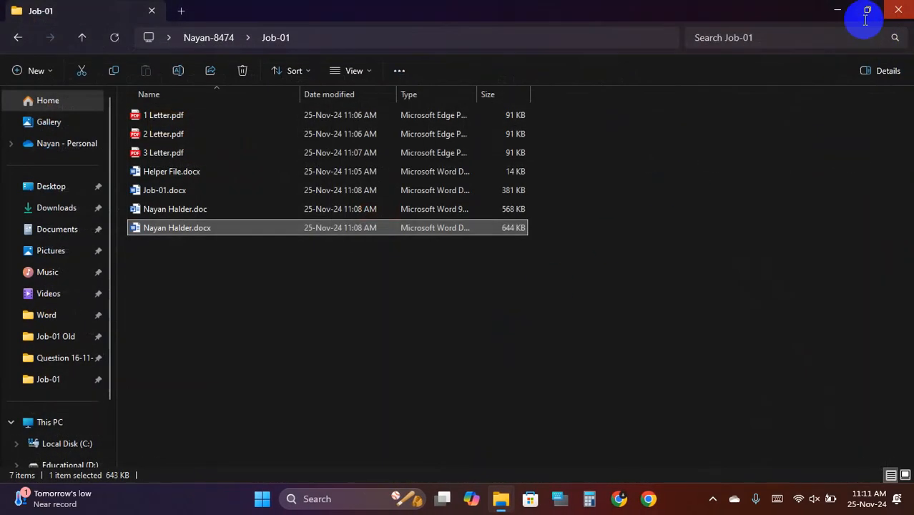
left_click(903, 10)
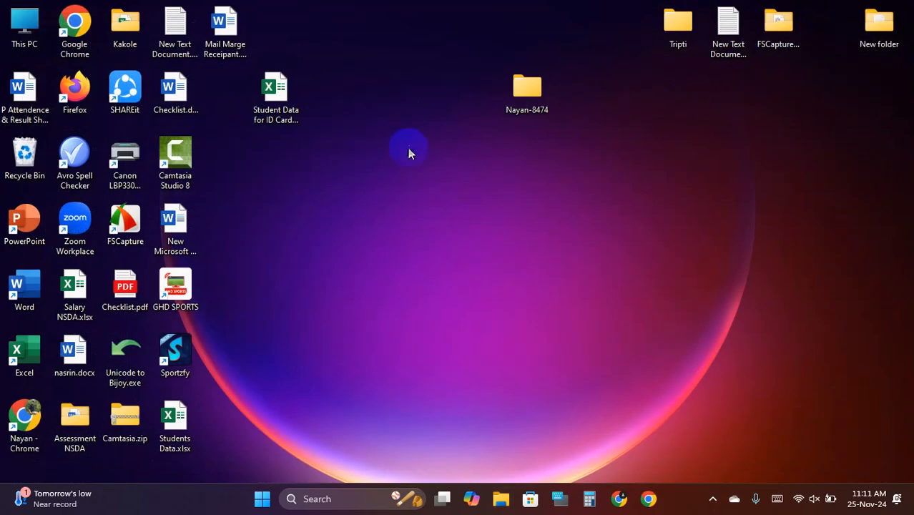
right_click(408, 148)
left_click(461, 199)
- Glance at This PC's D: drive, then open Job-01.docx from the desktop project's Job-01 folder
double_click(2, 25)
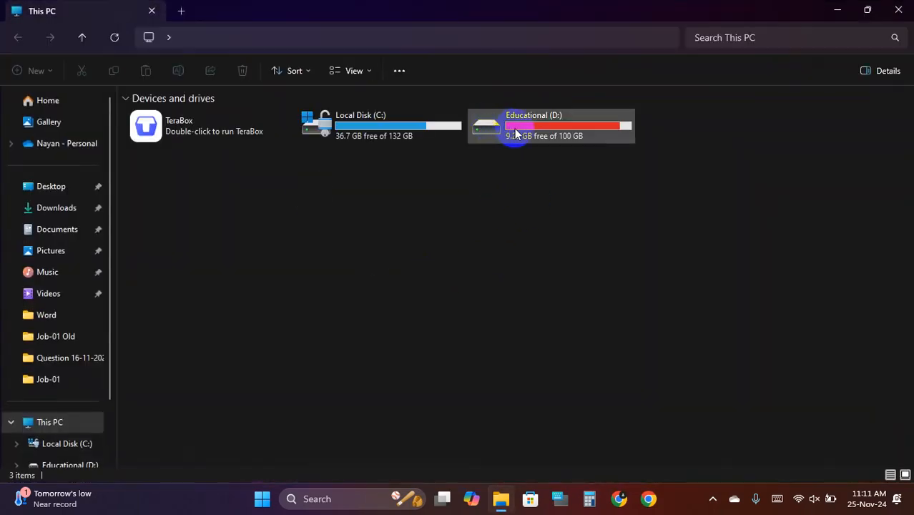
double_click(514, 131)
left_click(874, 14)
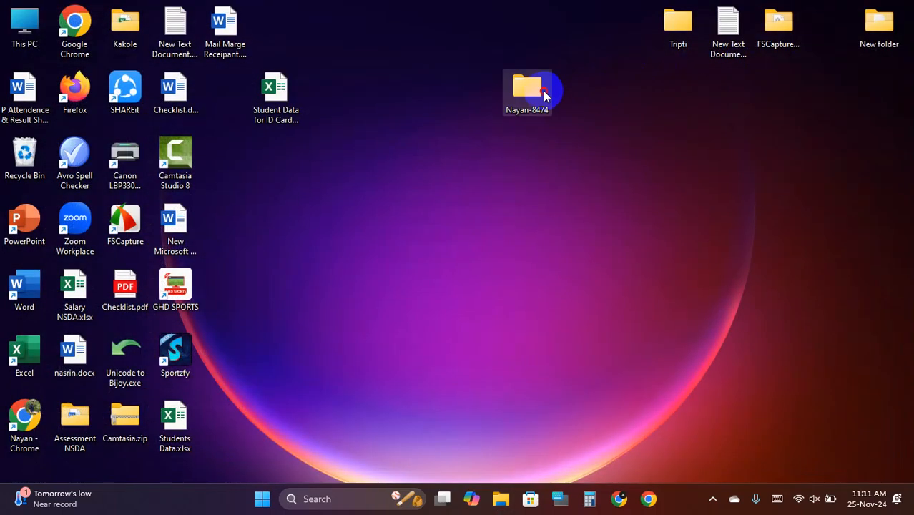
double_click(543, 90)
double_click(187, 114)
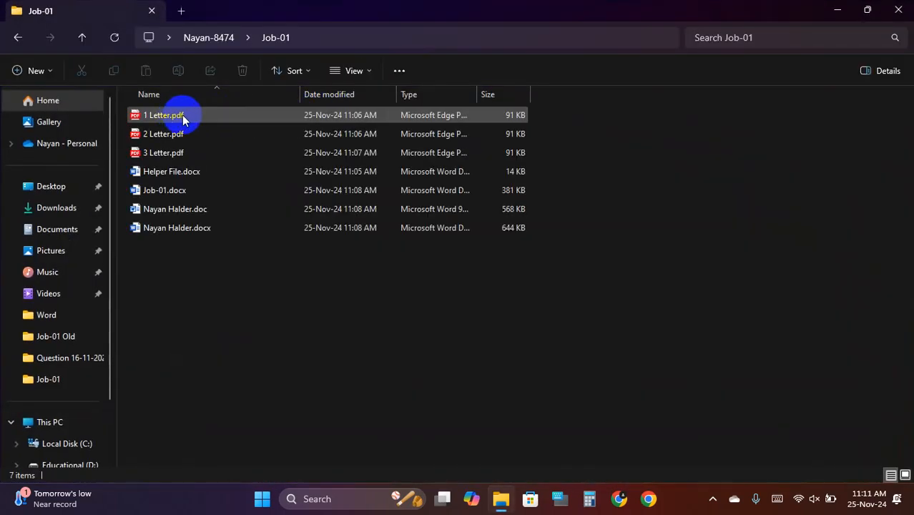
double_click(204, 191)
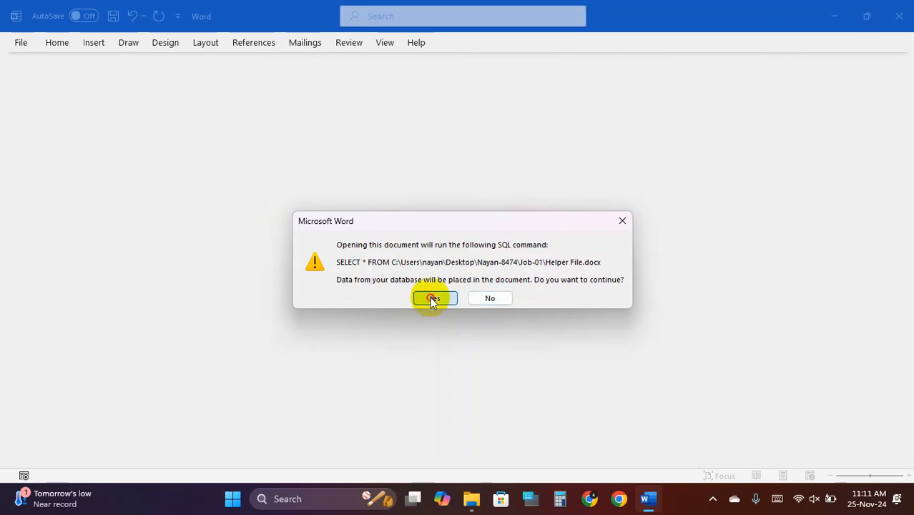
- Accept the SQL query prompt for Helper File.docx and scroll through Job-01.docx's résumé page
left_click(433, 299)
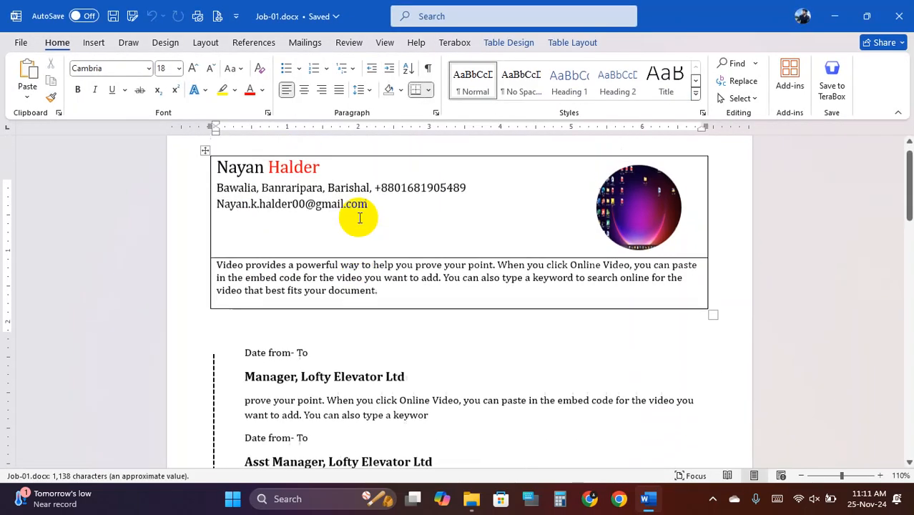
scroll(360, 218, "down", 1)
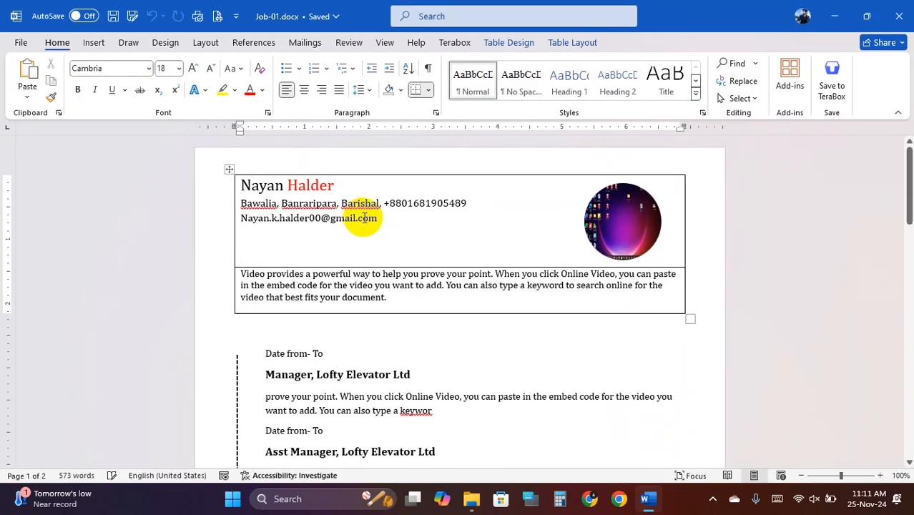
scroll(395, 282, "down", 1)
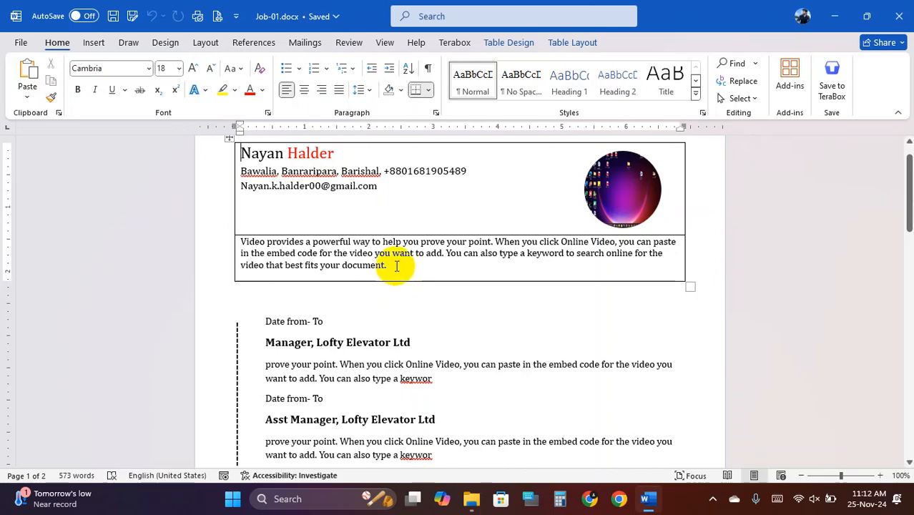
scroll(392, 266, "up", 1, "ctrl")
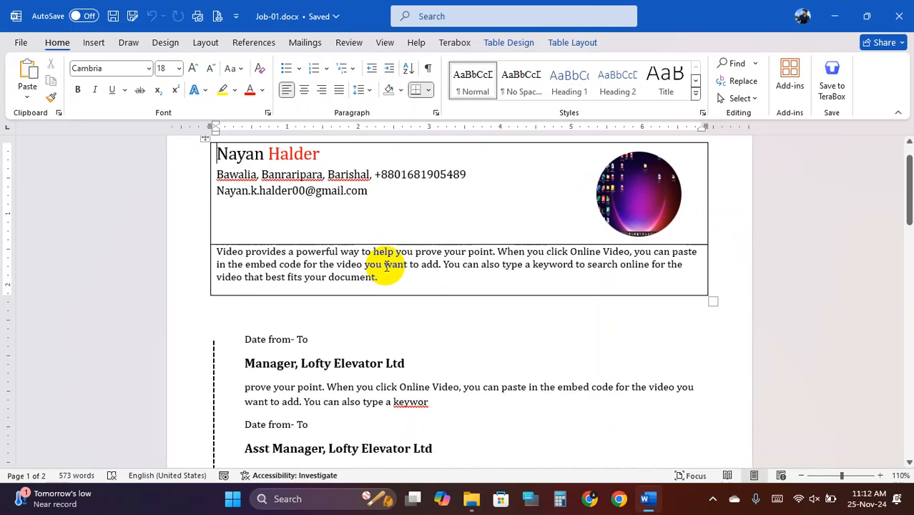
scroll(386, 267, "down", 1, "ctrl")
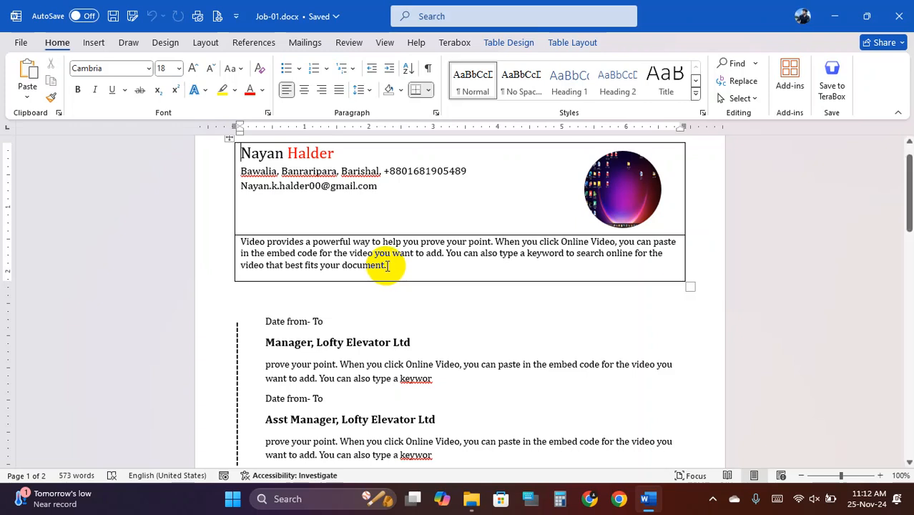
scroll(388, 265, "down", 1)
scroll(387, 266, "up", 2)
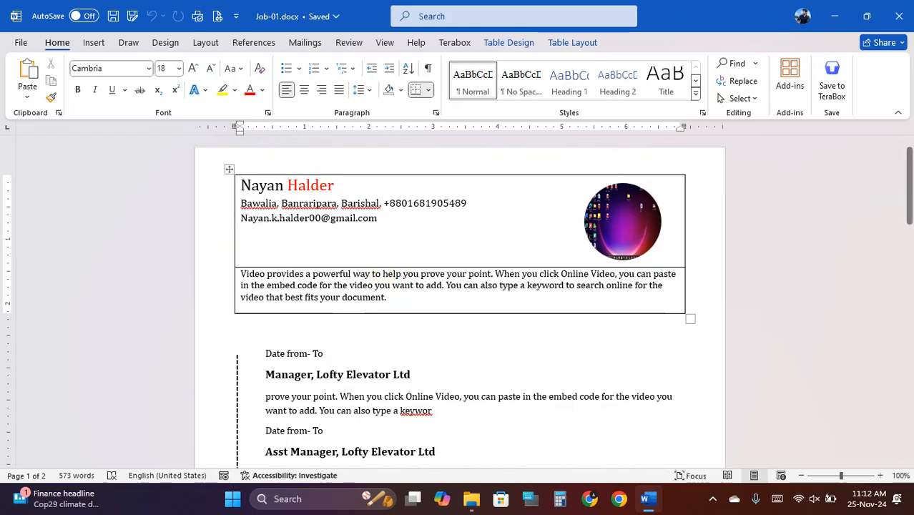
- Close Word and delete 1 Letter.pdf through 3 Letter.pdf from the Job-01 folder
left_click(895, 16)
left_click(256, 286)
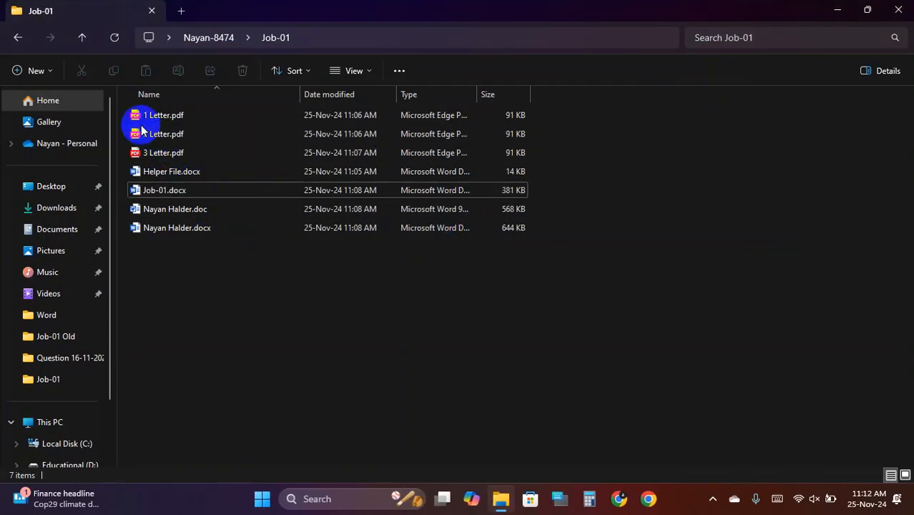
left_click_drag(126, 115, 180, 153)
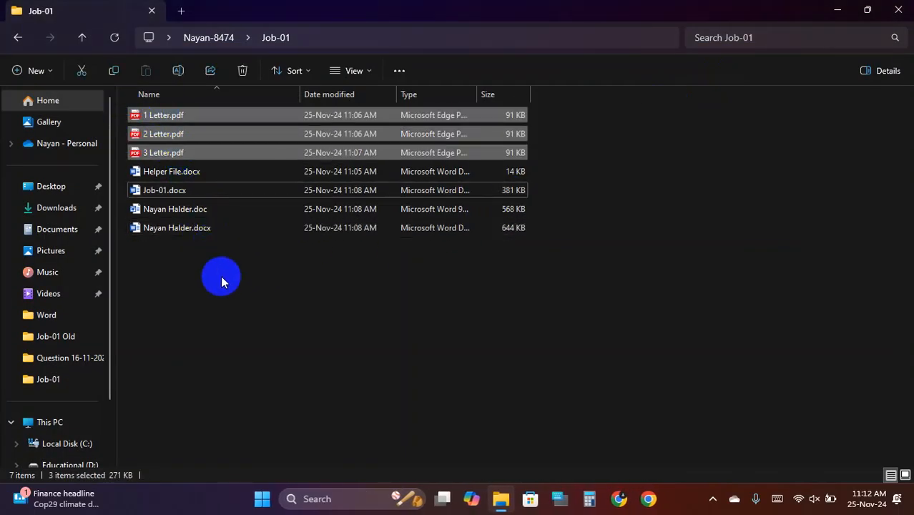
left_click(199, 255)
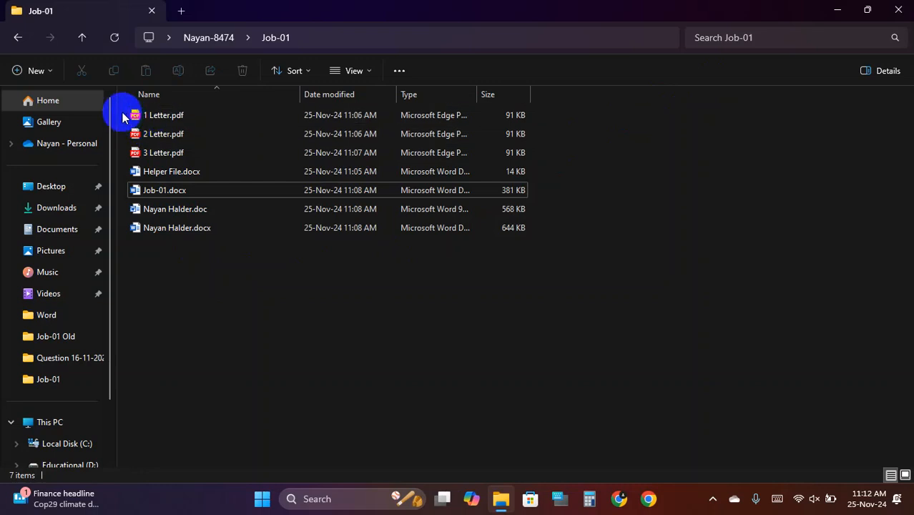
left_click_drag(118, 115, 177, 155)
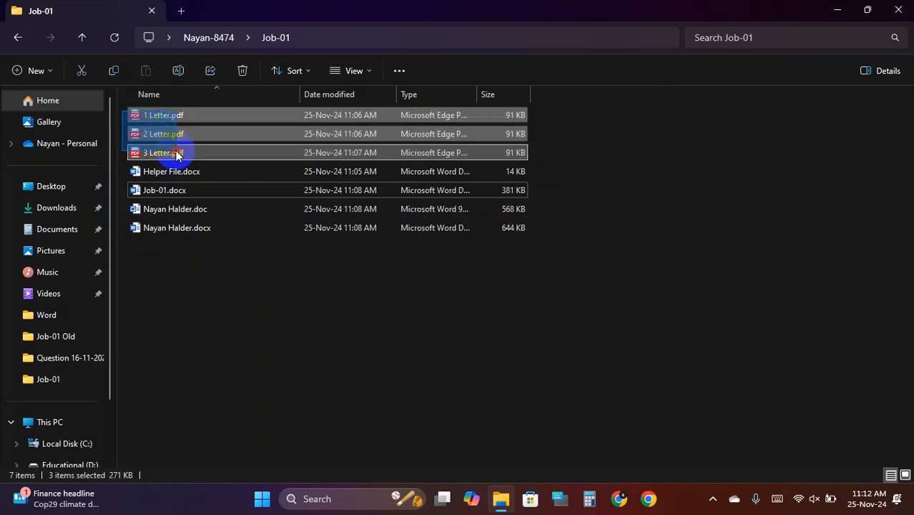
left_click(186, 294)
left_click_drag(123, 107, 176, 151)
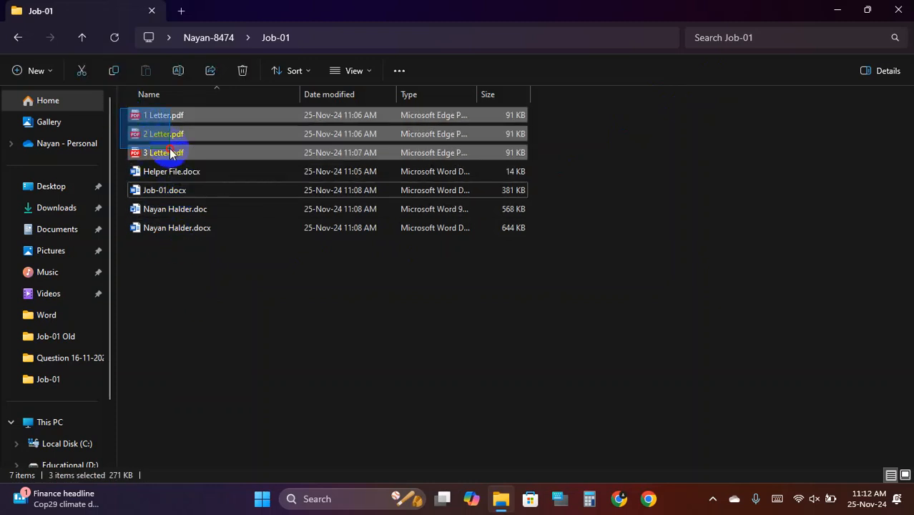
key("Delete")
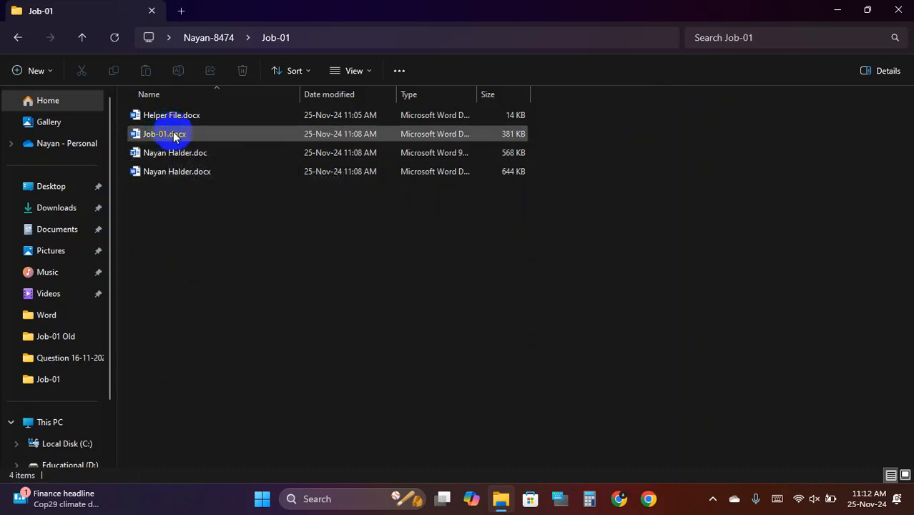
- Open the merged CV-and-Bengali-letters .docx and scroll through its six alternating pages
double_click(186, 178)
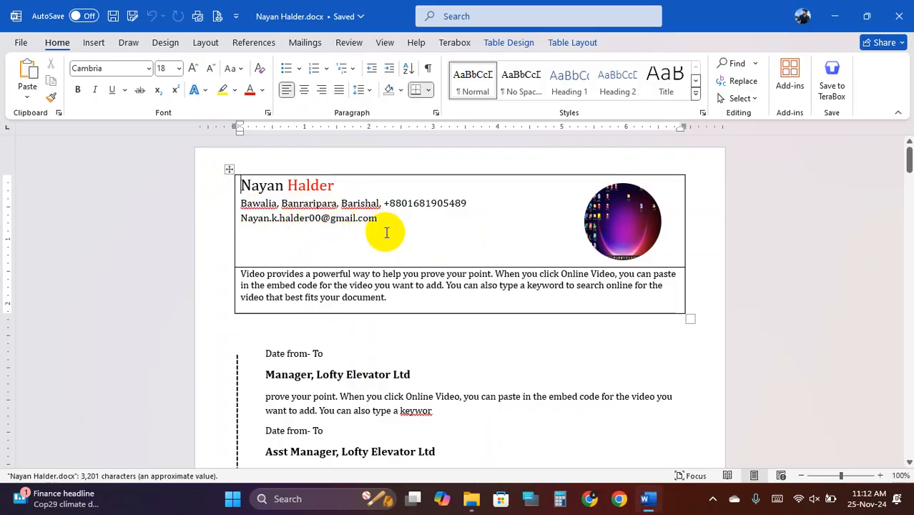
scroll(384, 234, "down", 1)
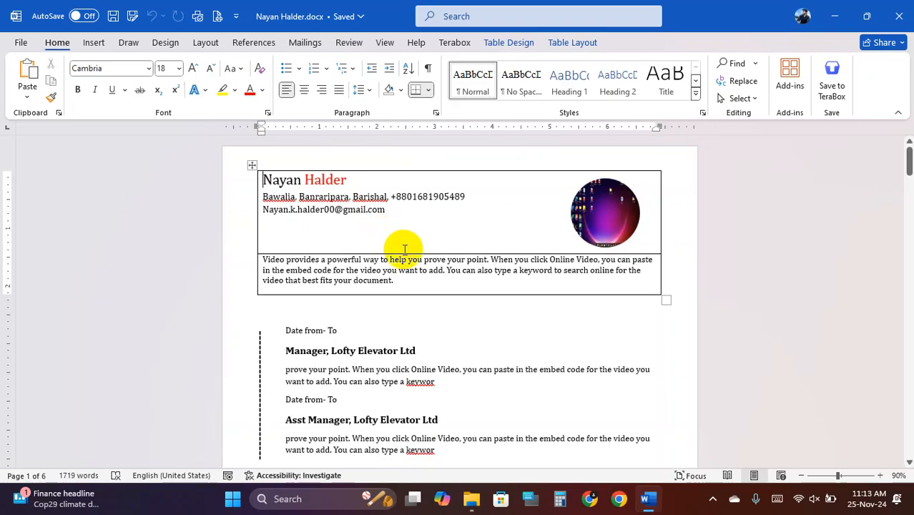
scroll(404, 251, "down", 15)
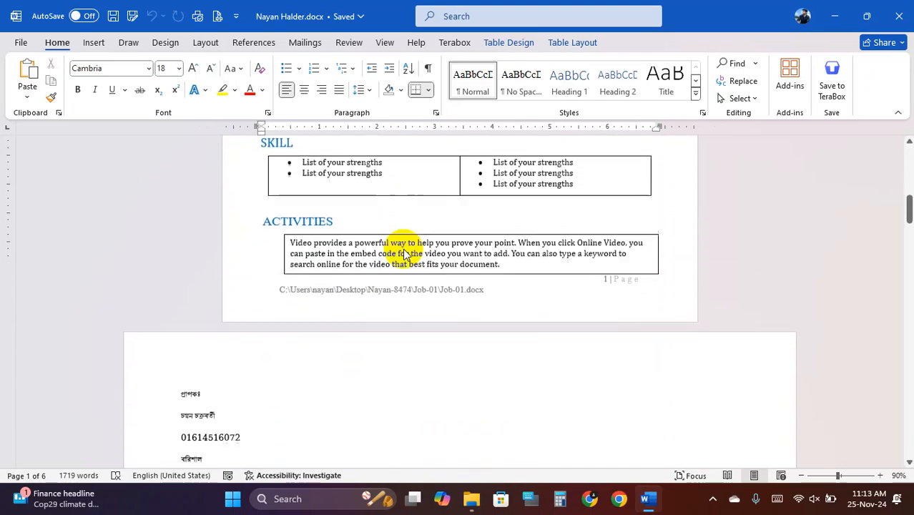
scroll(404, 254, "down", 12)
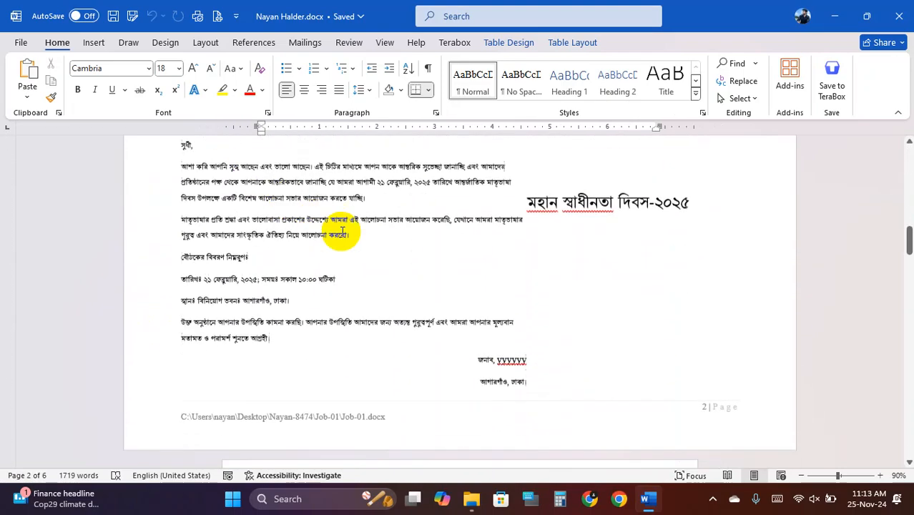
scroll(342, 232, "down", 14)
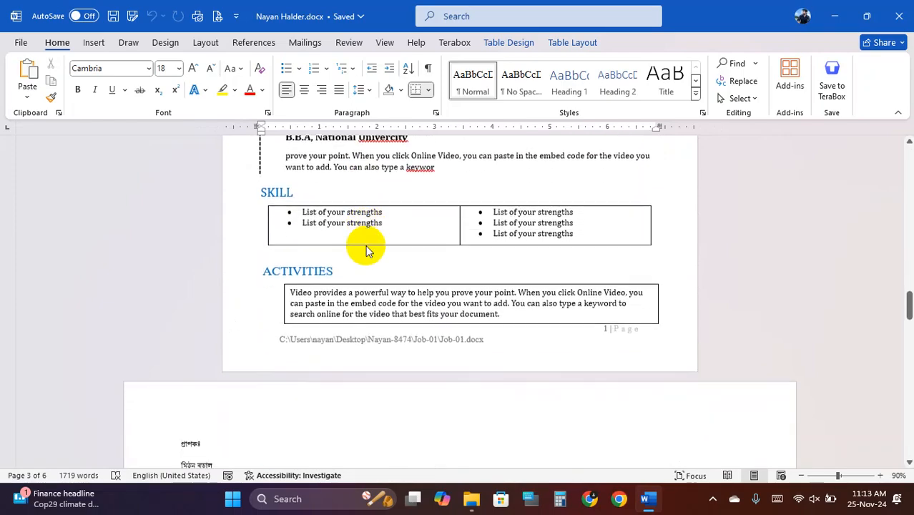
scroll(365, 250, "down", 15)
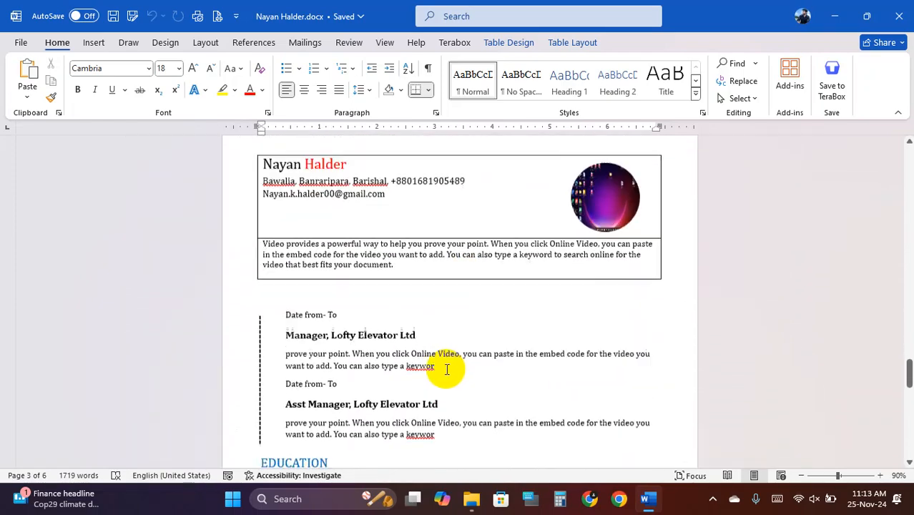
scroll(422, 373, "down", 10)
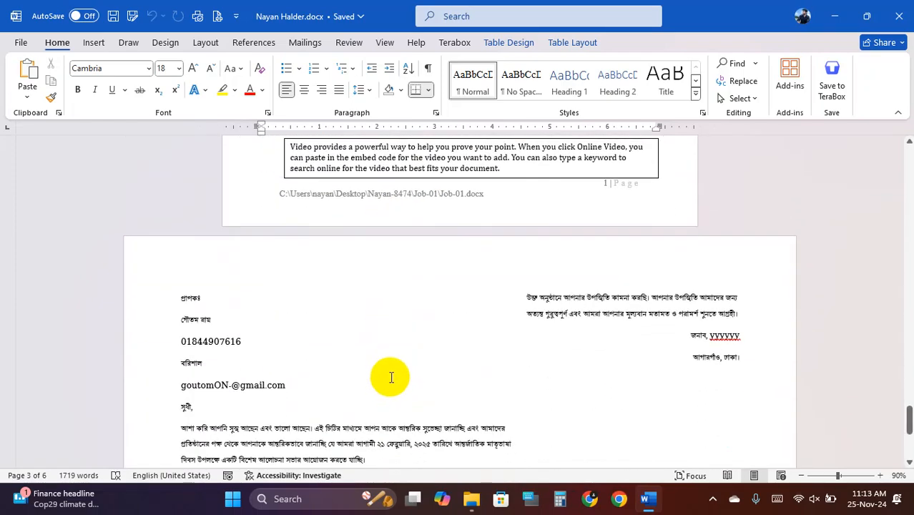
scroll(394, 369, "down", 5, "ctrl")
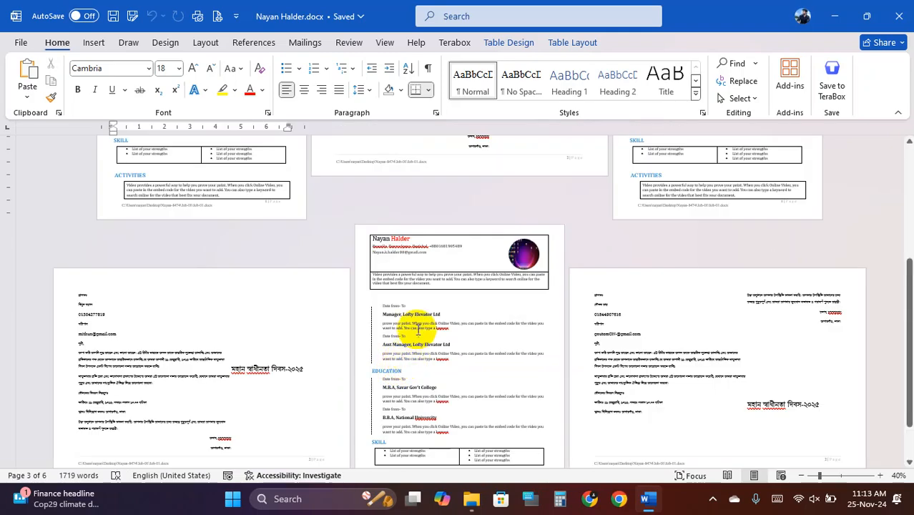
scroll(423, 305, "up", 5)
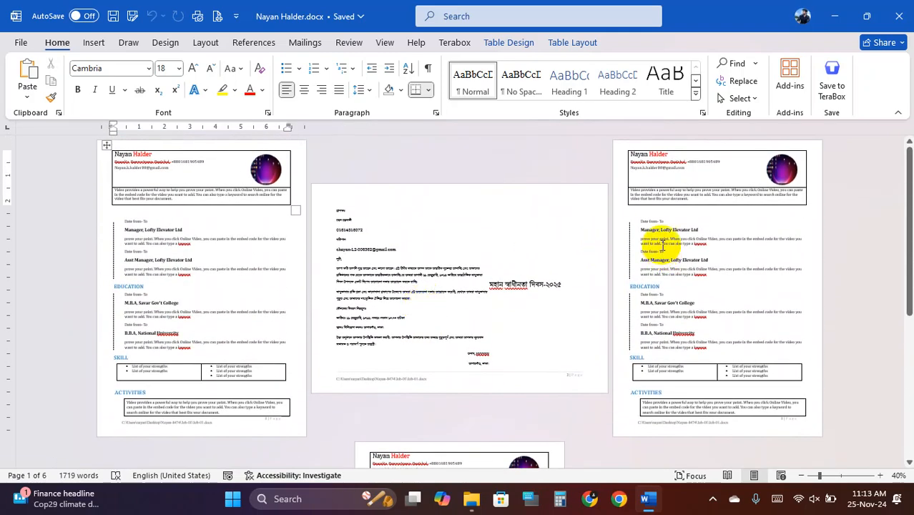
- On page 3, delete the entry blocks, clear the header contents and remove the header table
left_click(616, 152)
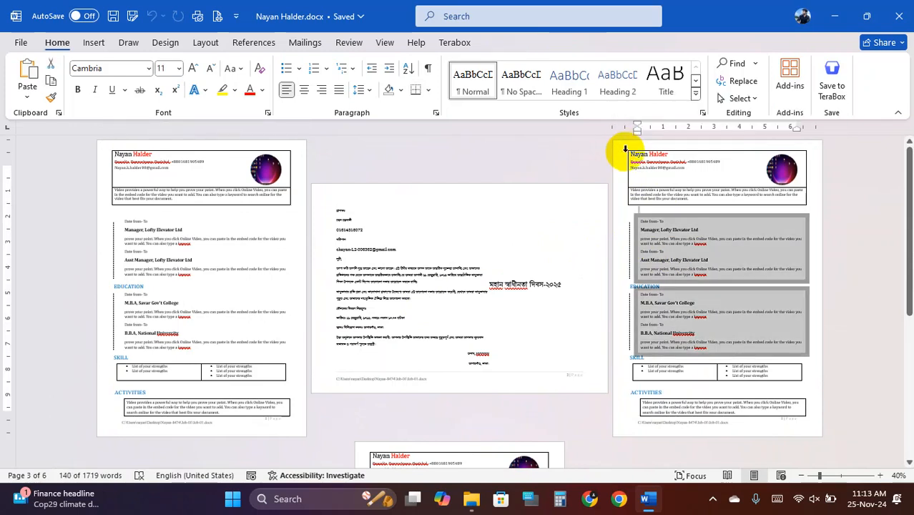
left_click(624, 148)
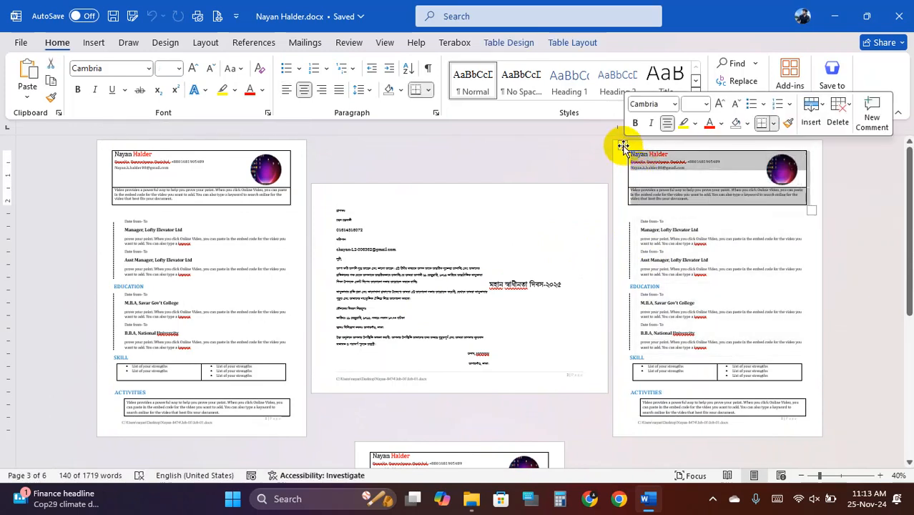
left_click(618, 179)
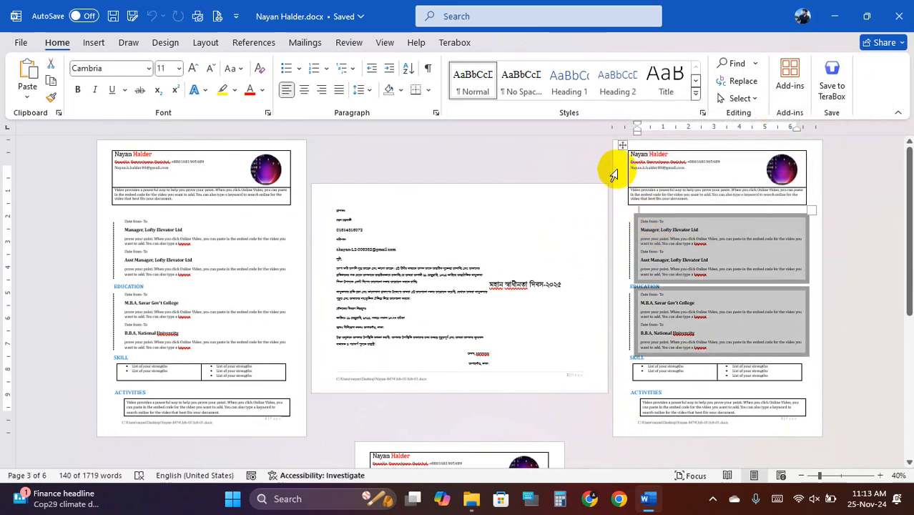
key("Delete")
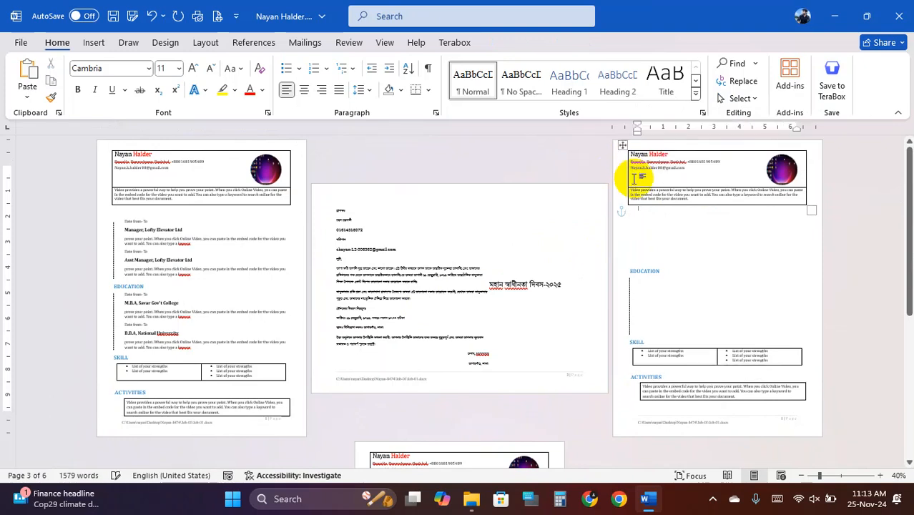
left_click(614, 159)
key("Delete")
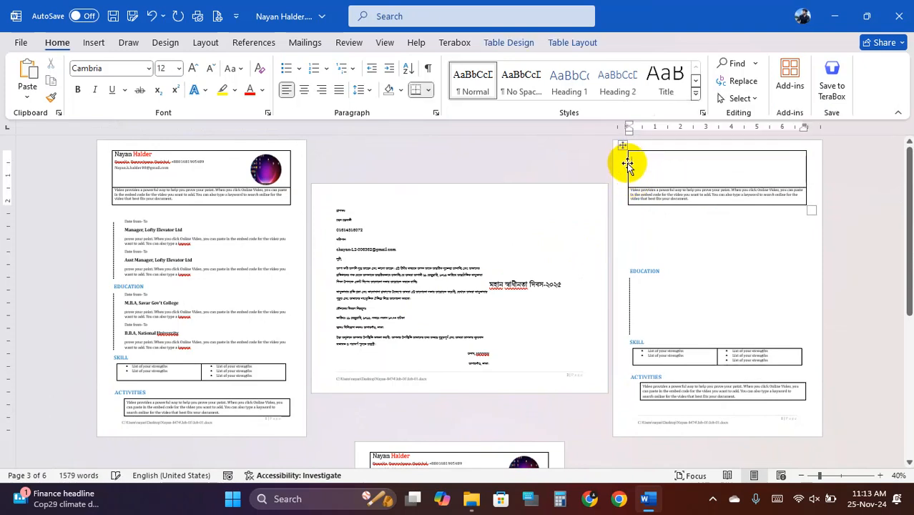
right_click(623, 148)
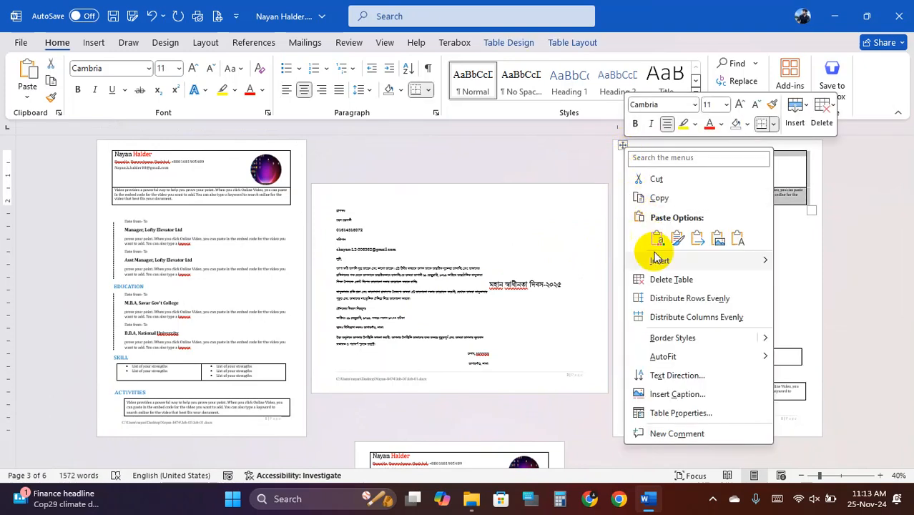
left_click(674, 281)
- Delete the EDUCATION heading, the dashed divider line and the SKILL heading from page 3
left_click(636, 229)
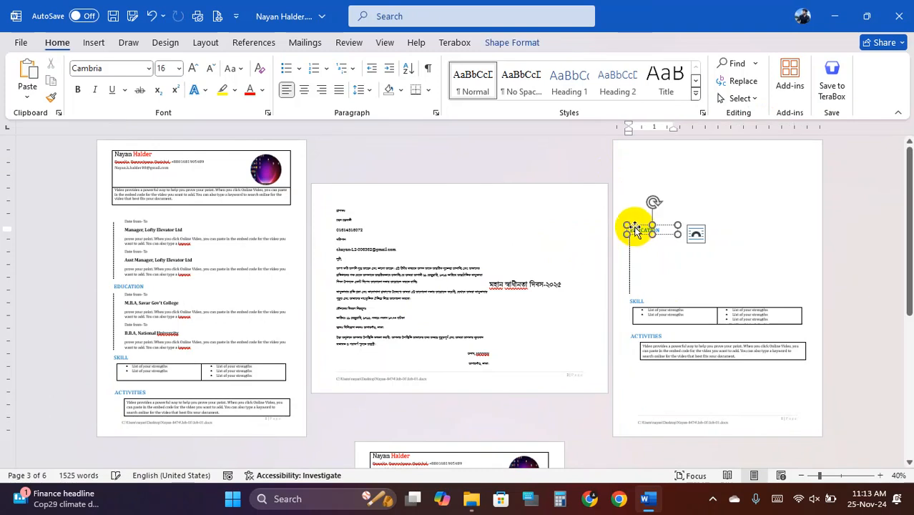
key("Delete")
left_click(630, 247)
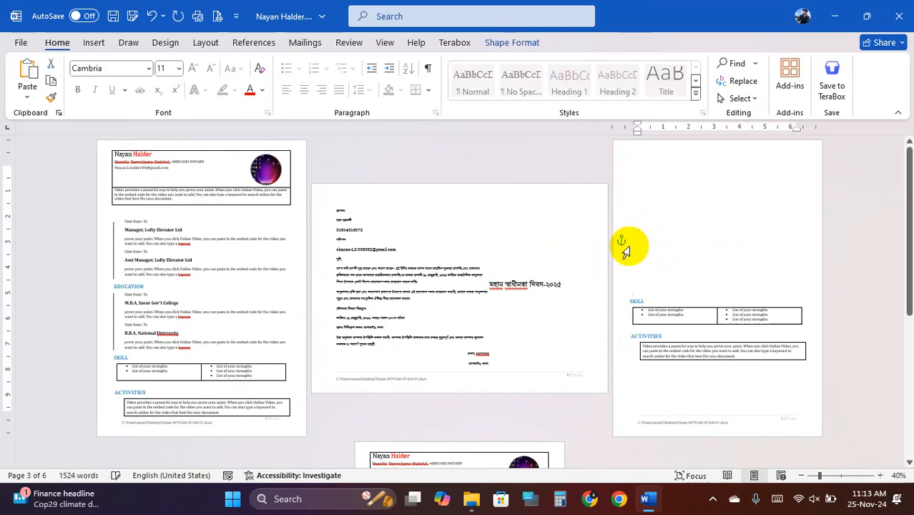
key("Delete")
left_click(633, 255)
left_click(629, 299)
key("Delete")
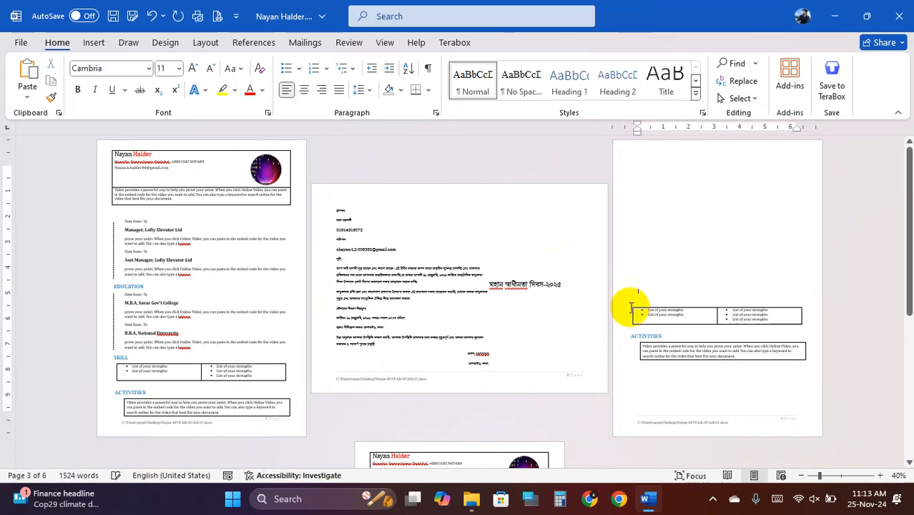
- Delete the ACTIVITIES heading, bordered text box and skills table, then remove the empty page 3
left_click(629, 334)
key("Delete")
left_click(630, 341)
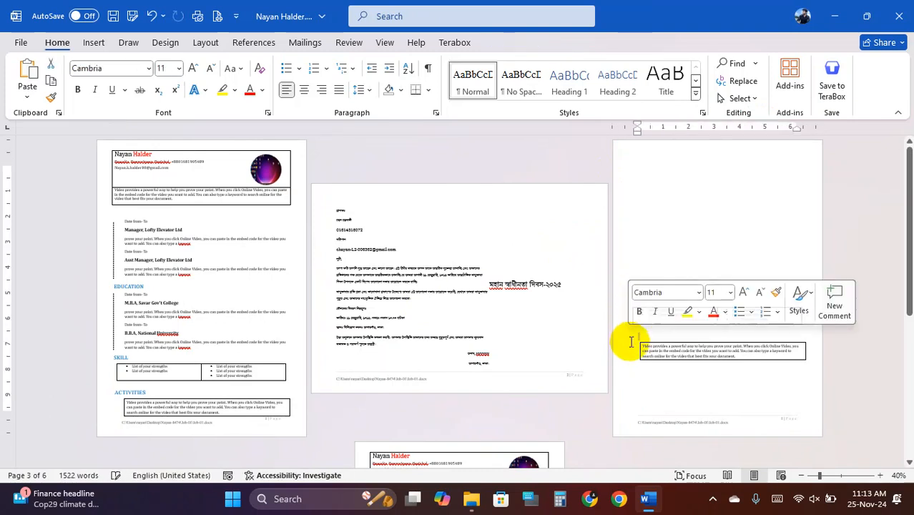
key("Delete")
left_click(647, 336)
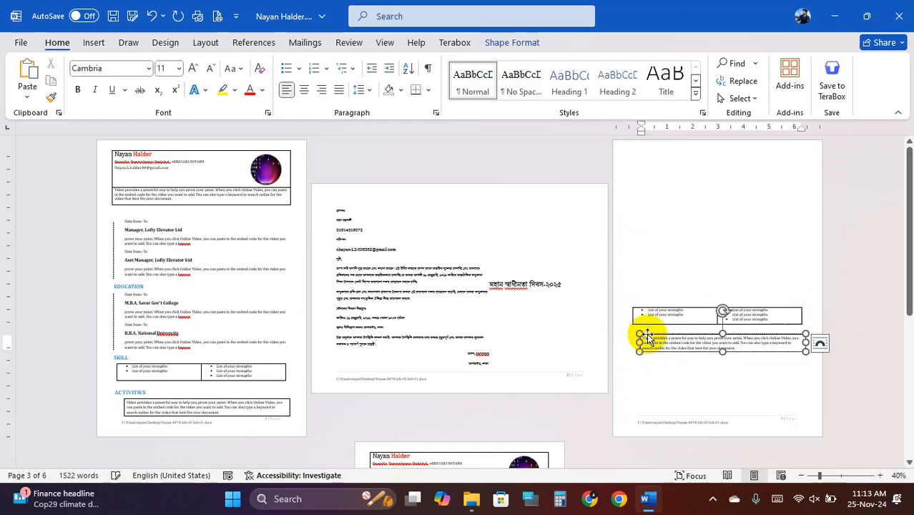
key("Delete")
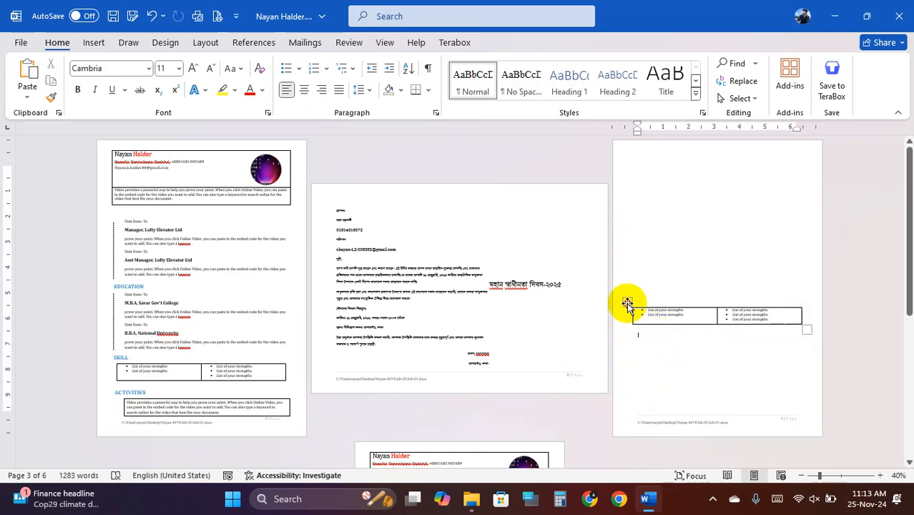
right_click(628, 303)
left_click(669, 138)
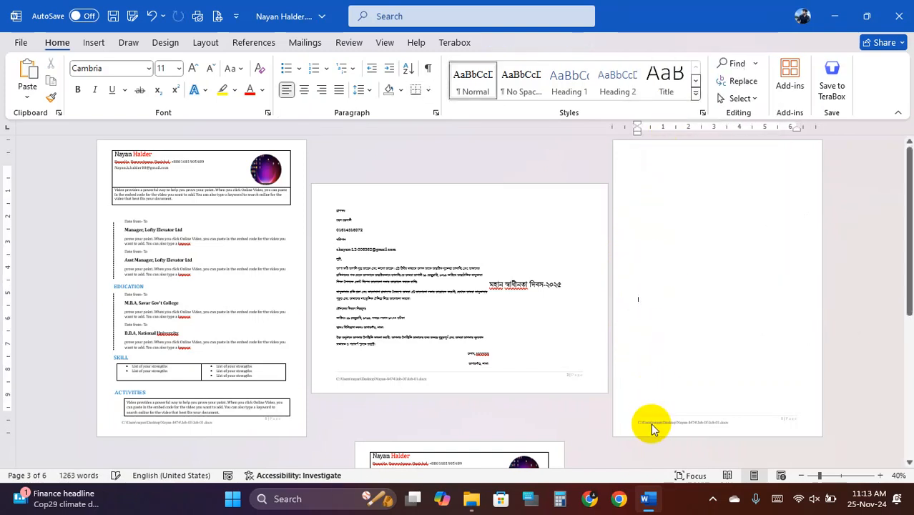
left_click(648, 337)
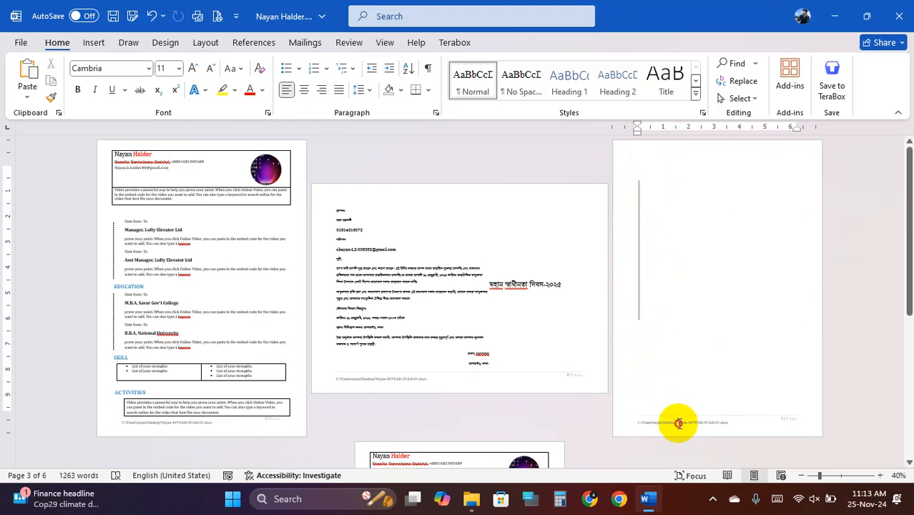
key("Delete")
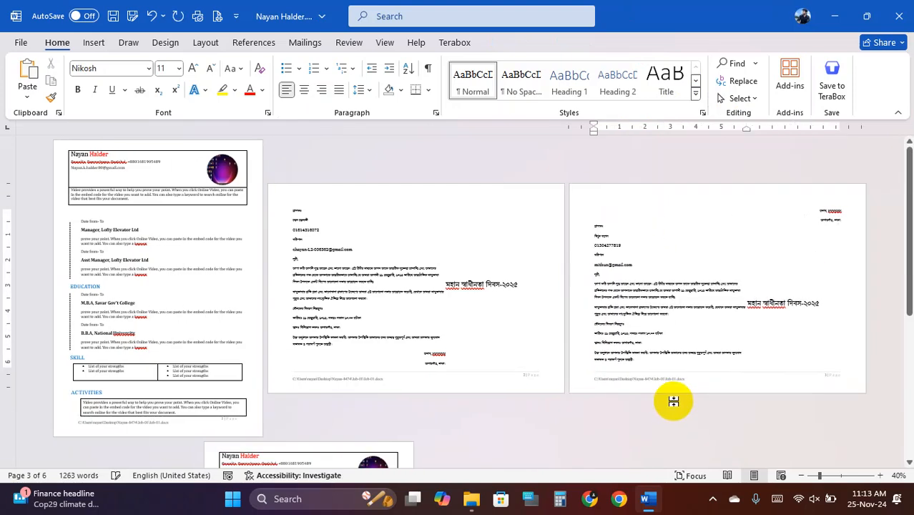
- Delete the next résumé's header table and the empty paragraph it leaves behind
left_click(472, 266)
scroll(477, 264, "down", 3)
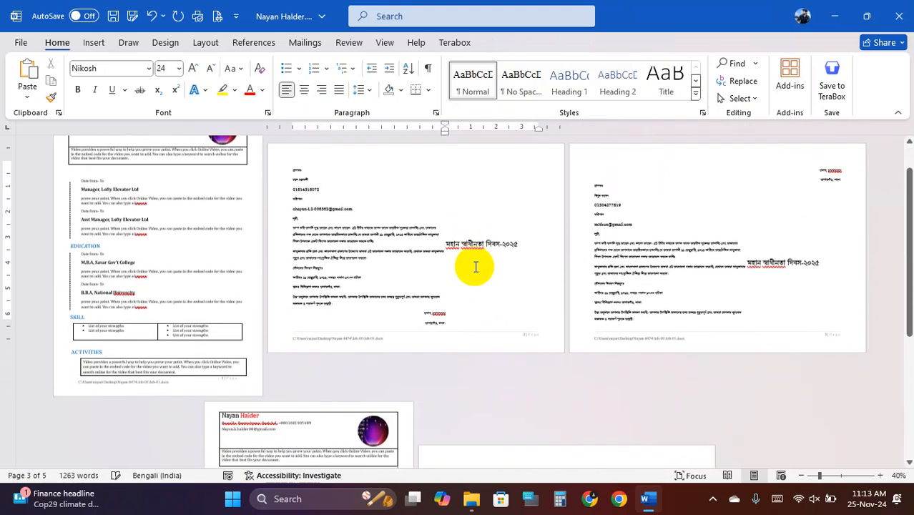
scroll(476, 263, "down", 2)
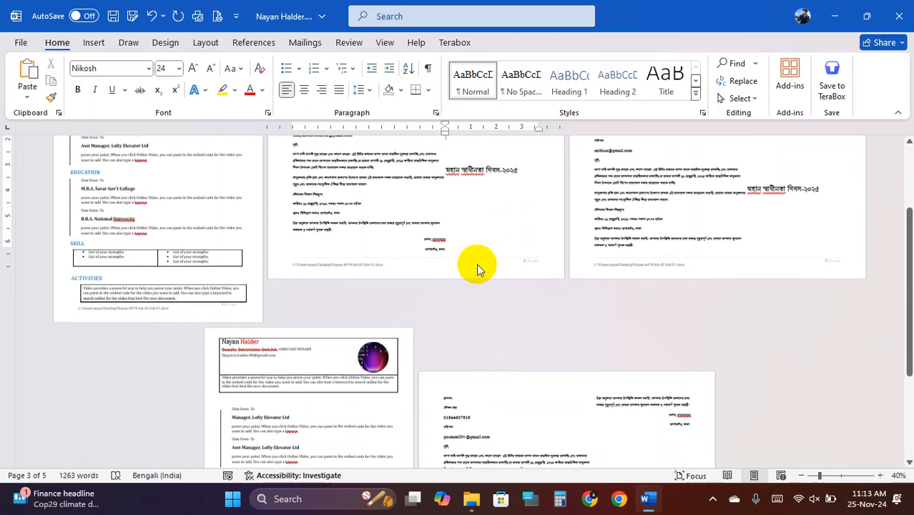
left_click(237, 275)
left_click(215, 253)
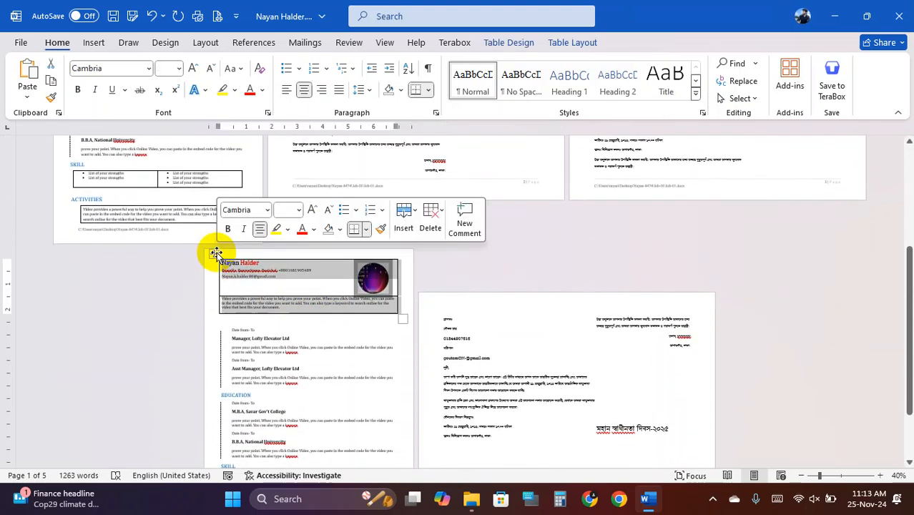
right_click(214, 251)
left_click(283, 320)
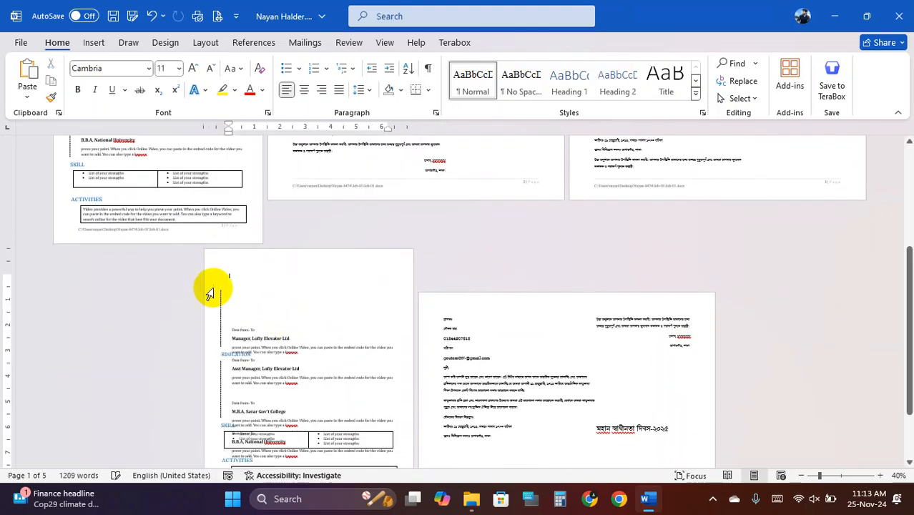
left_click(217, 285)
key("Delete")
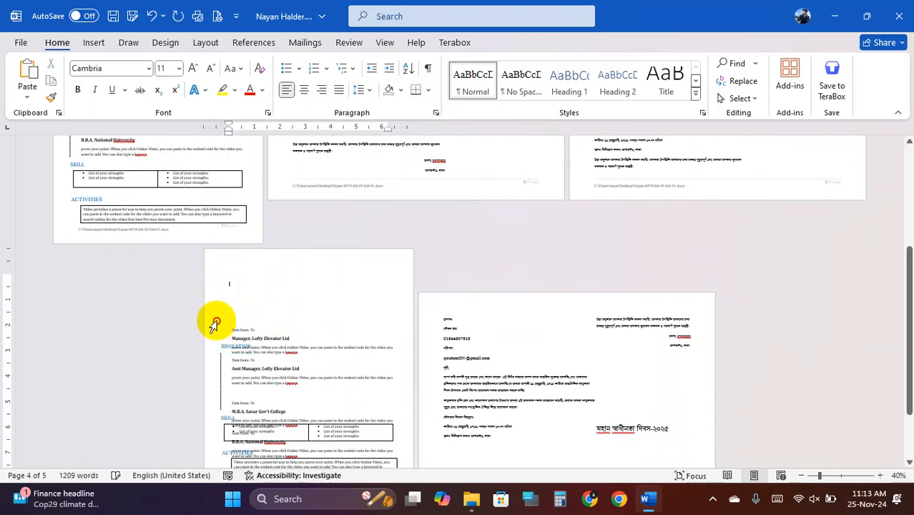
- Remove a text box, the EDUCATION heading and the large text box from the résumé page
left_click_drag(218, 317, 373, 402)
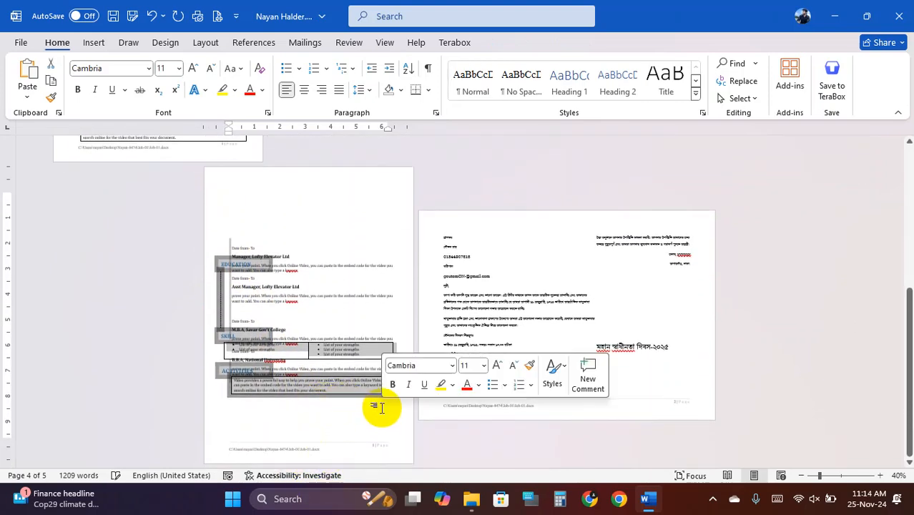
key("Delete")
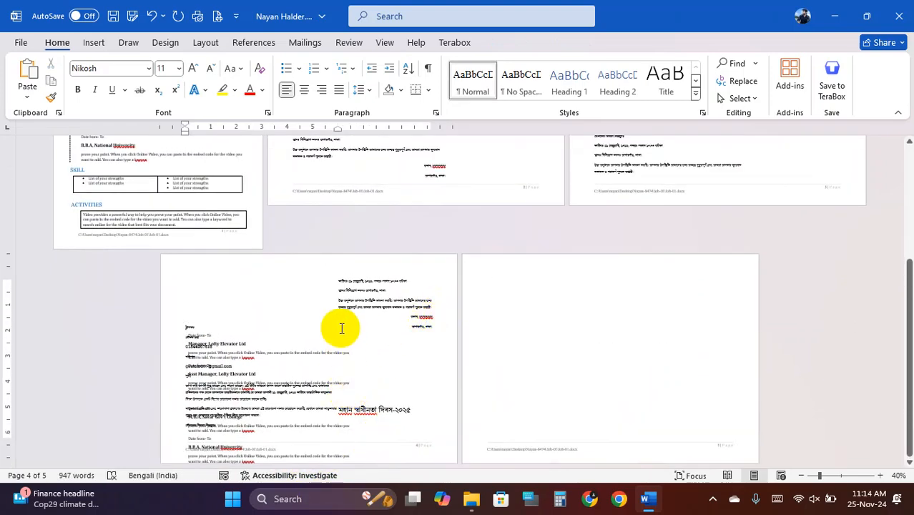
key("ctrl+z")
left_click(279, 376)
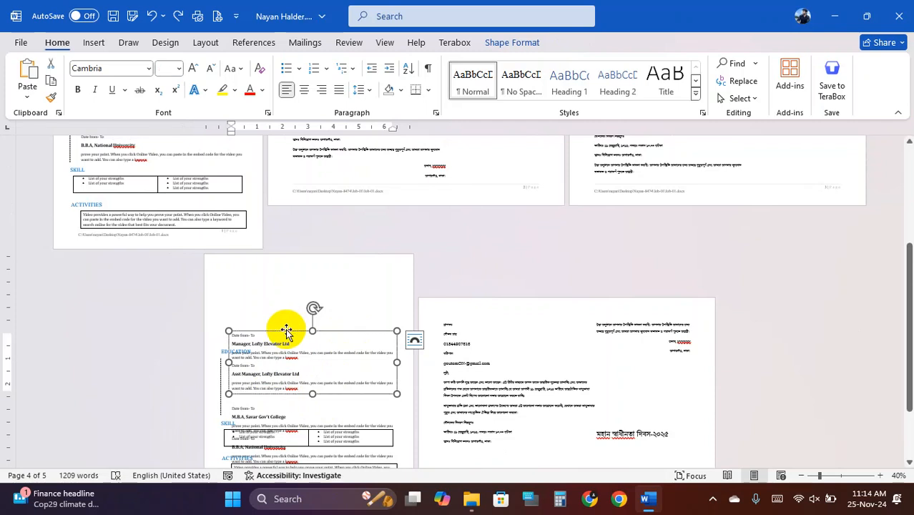
key("Delete")
left_click(242, 350)
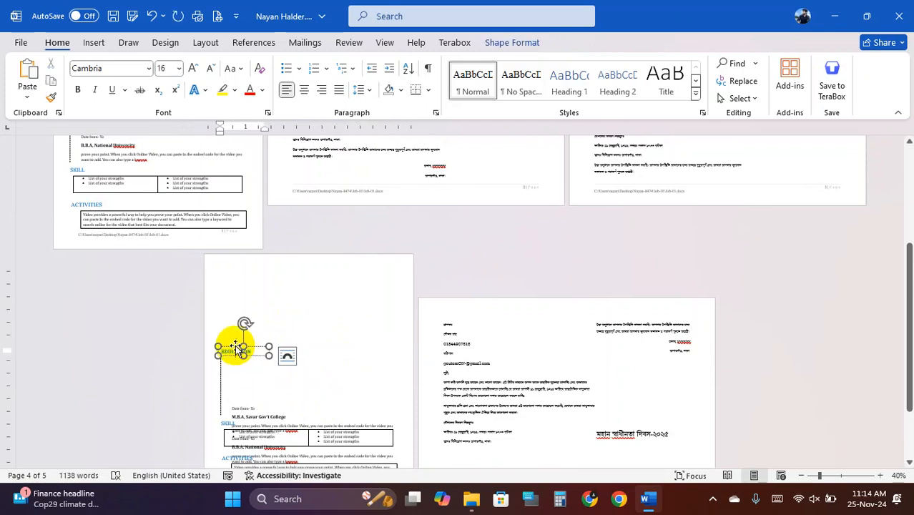
key("Delete")
left_click(240, 372)
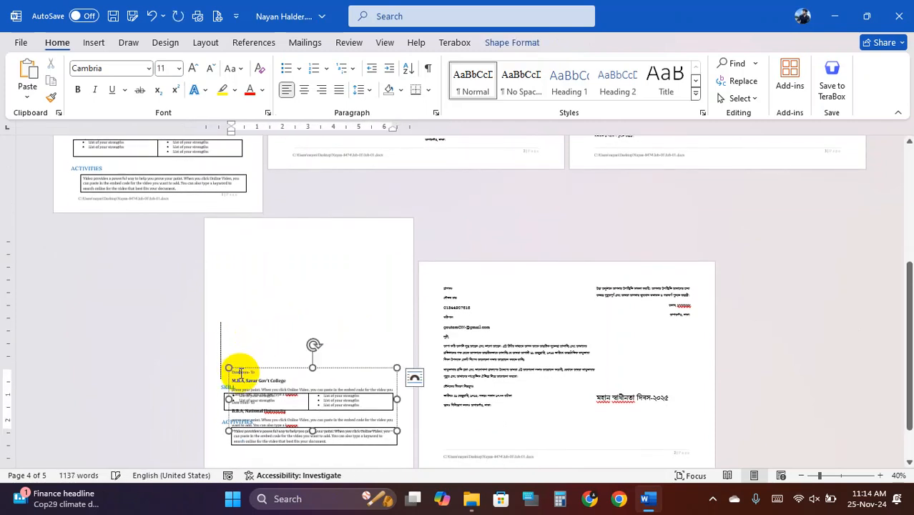
key("Delete")
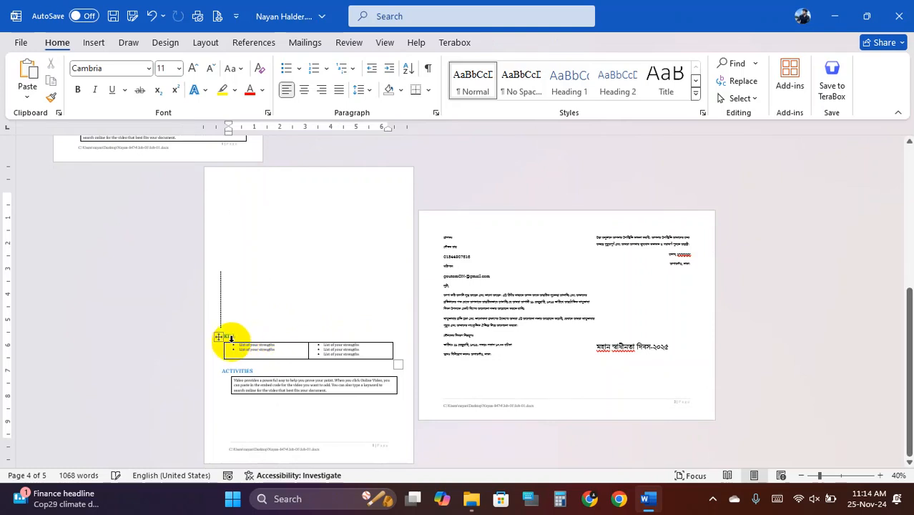
- Delete the skills table, the wide bordered text box and the small ACTIVITIES heading box
left_click(219, 336)
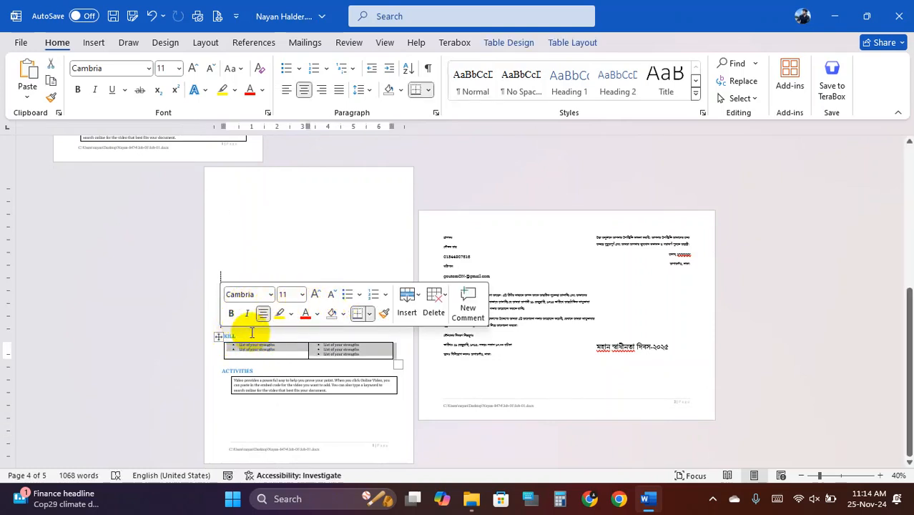
right_click(218, 339)
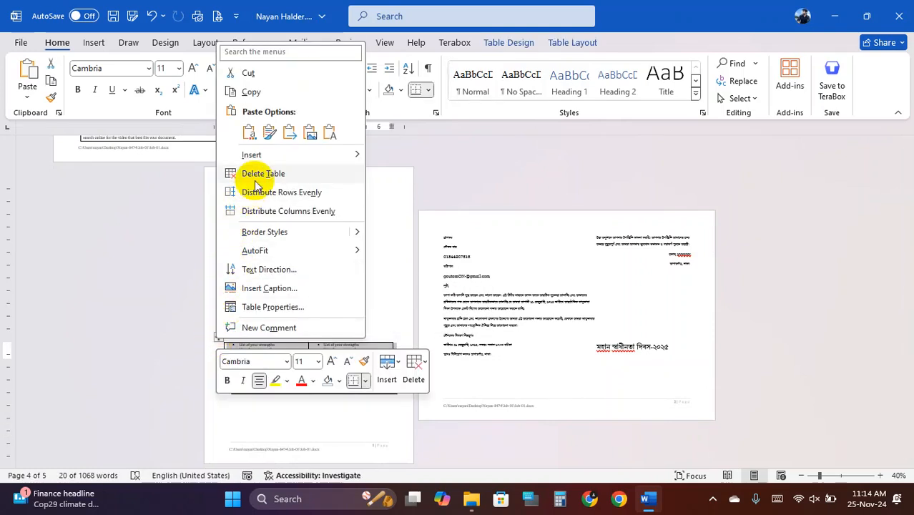
left_click(258, 172)
left_click(232, 357)
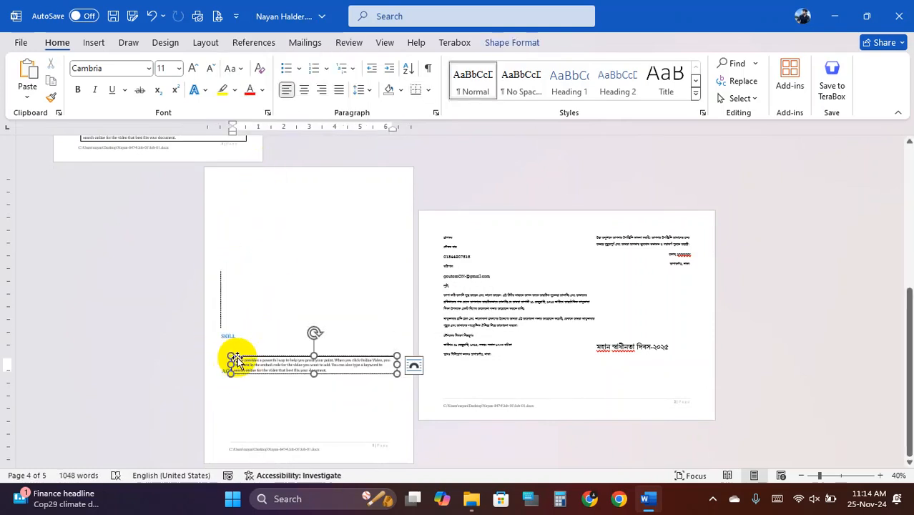
key("Delete")
left_click(232, 370)
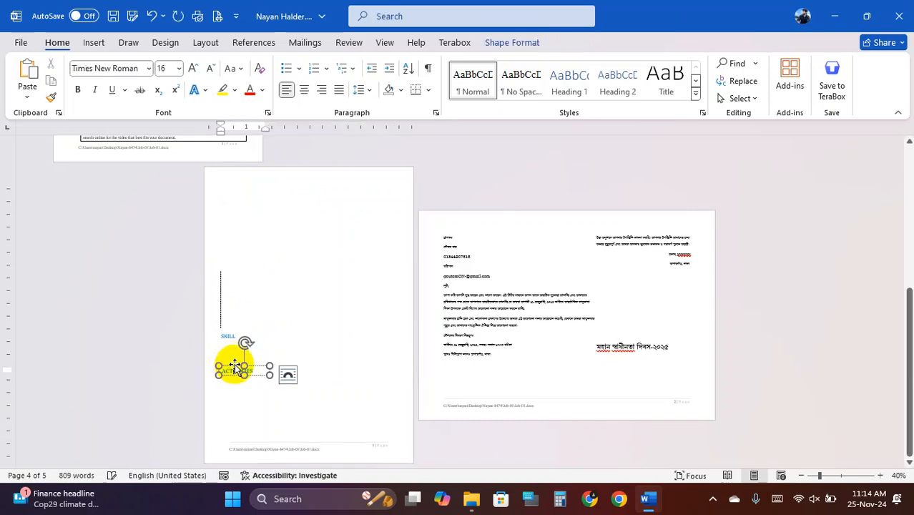
left_click_drag(235, 366, 227, 332)
key("Delete")
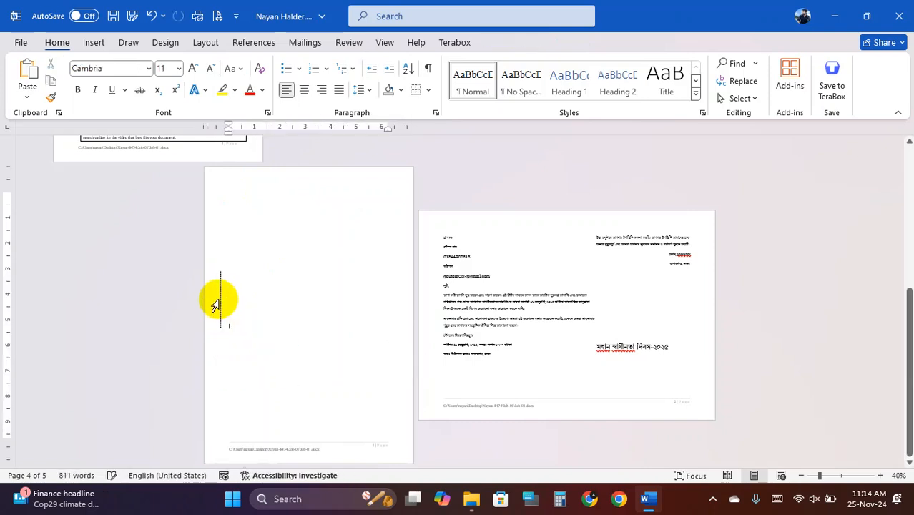
- Delete the leftover blank page so the document is down to four pages
left_click(221, 298)
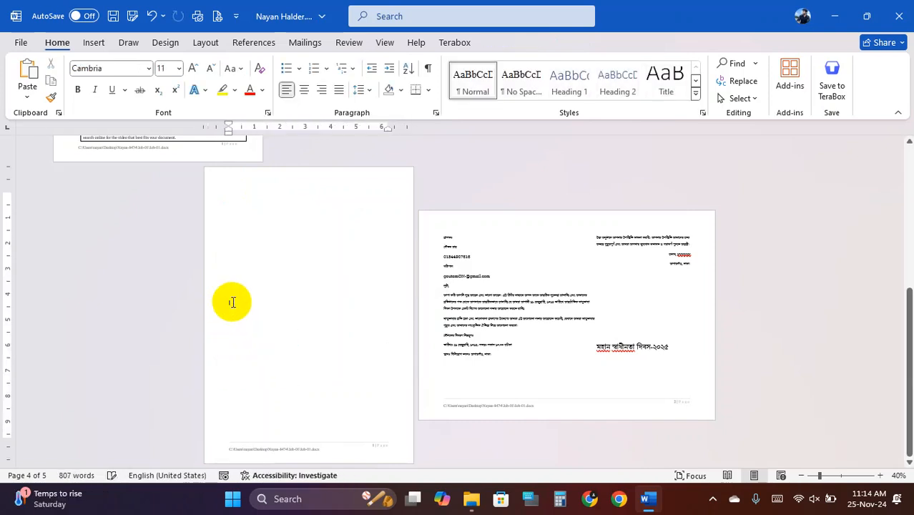
scroll(239, 299, "up", 1)
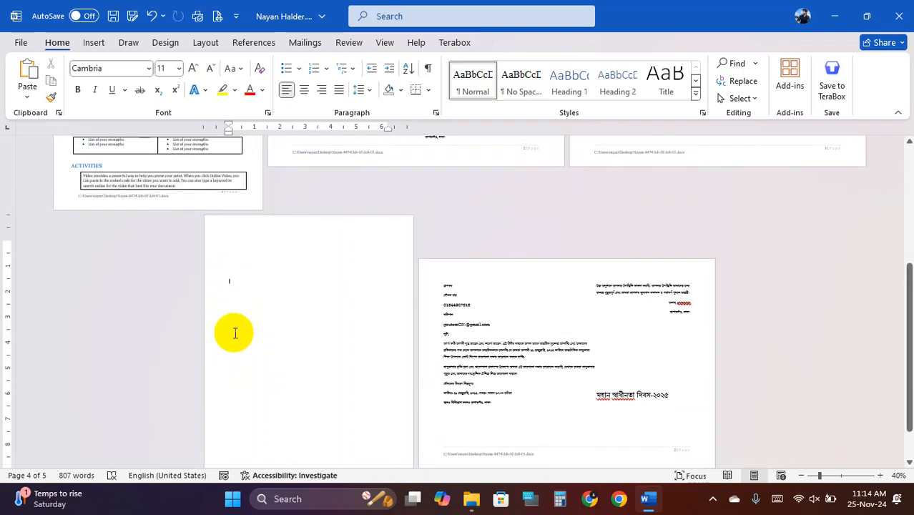
scroll(252, 390, "down", 1)
left_click(236, 268)
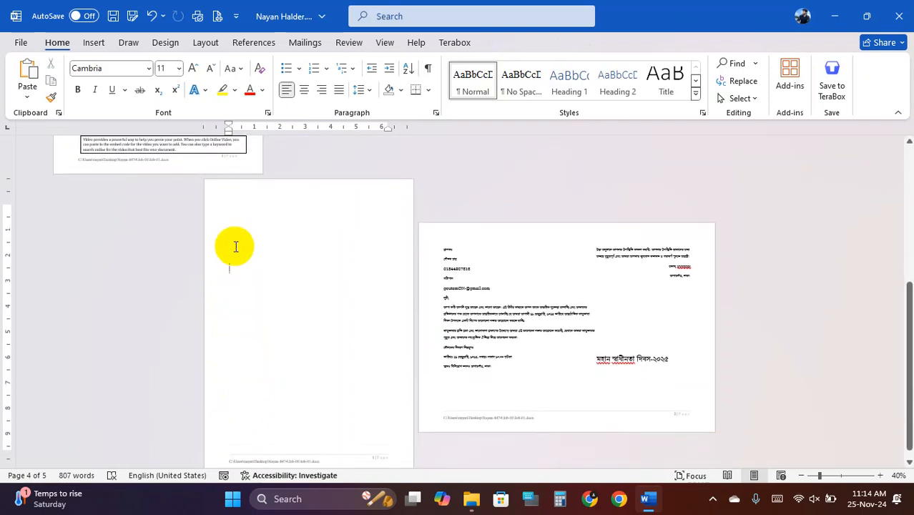
left_click(235, 222)
left_click(229, 268)
left_click(239, 368)
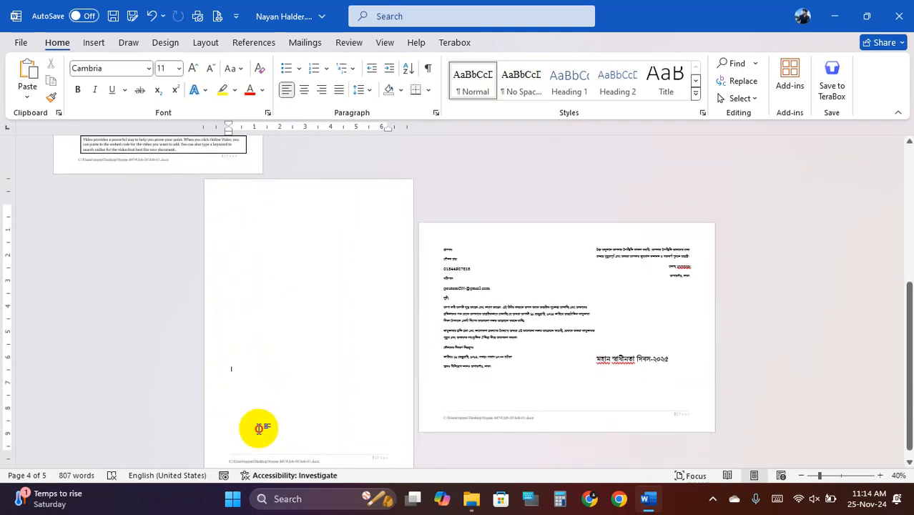
scroll(258, 405, "down", 1)
left_click_drag(242, 381, 223, 226)
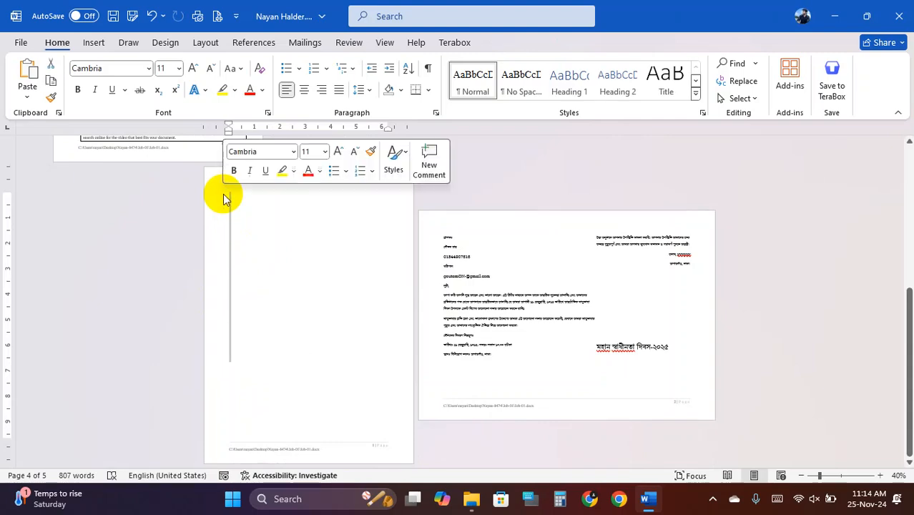
left_click(251, 282)
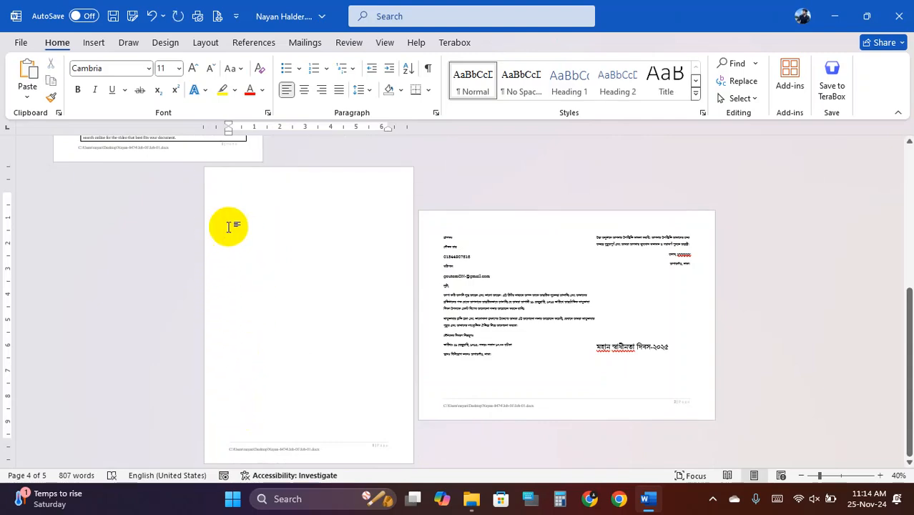
key("Delete")
scroll(371, 332, "up", 3)
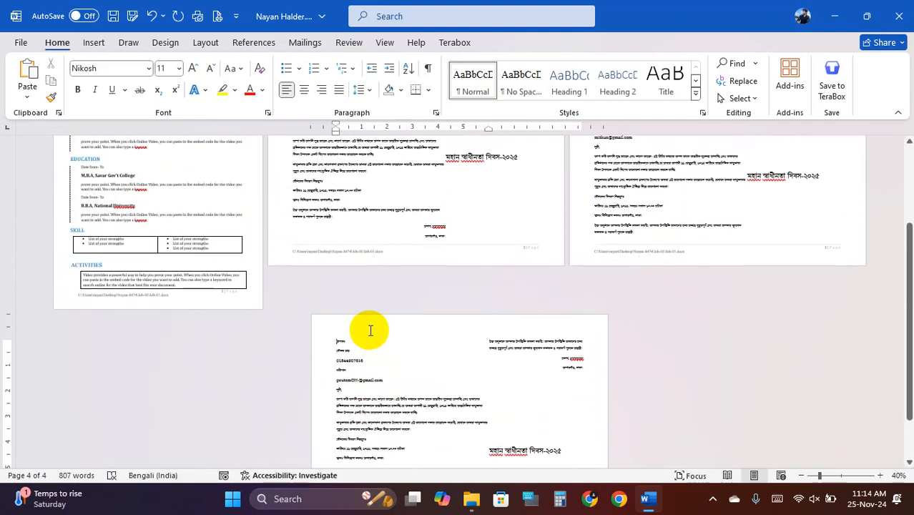
scroll(394, 329, "up", 3, "ctrl")
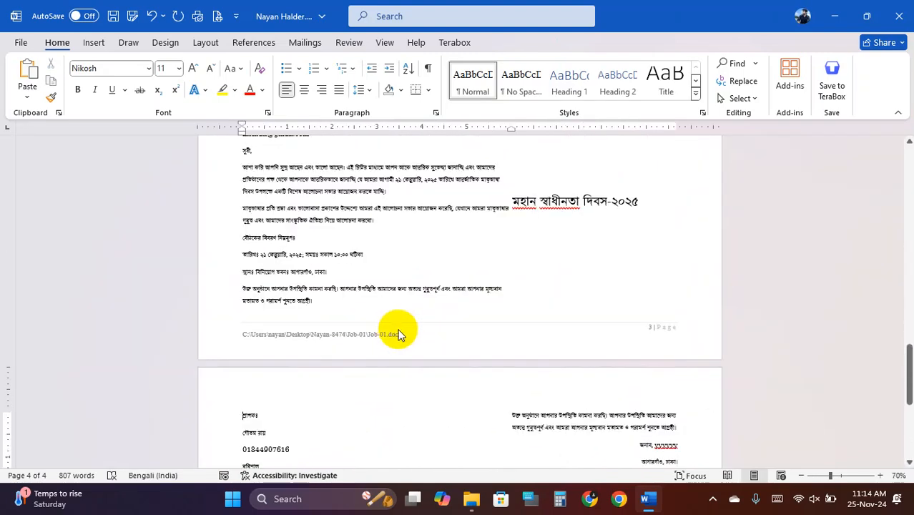
scroll(409, 330, "up", 20)
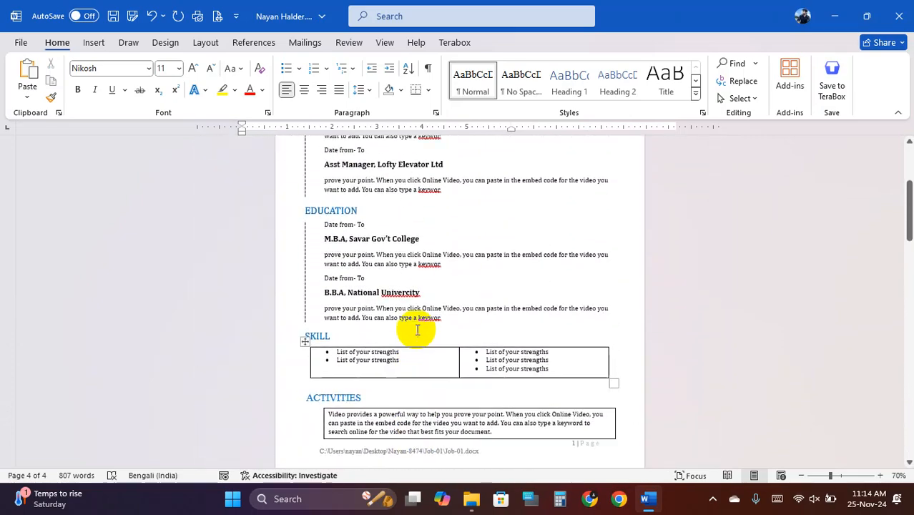
scroll(422, 340, "down", 15)
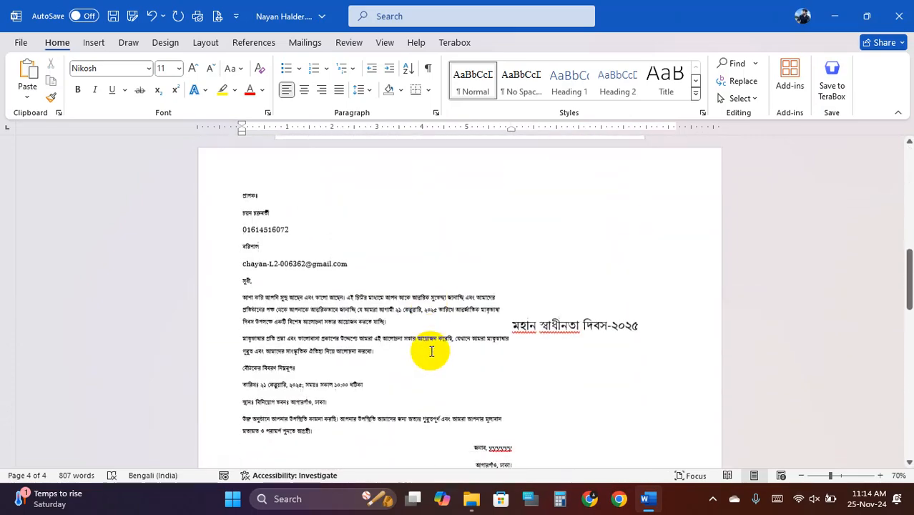
scroll(432, 360, "down", 10)
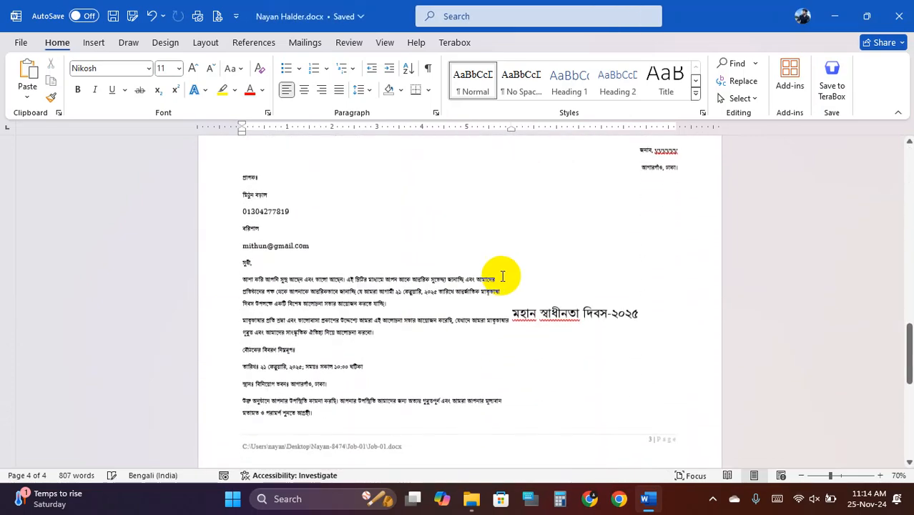
scroll(493, 308, "down", 4)
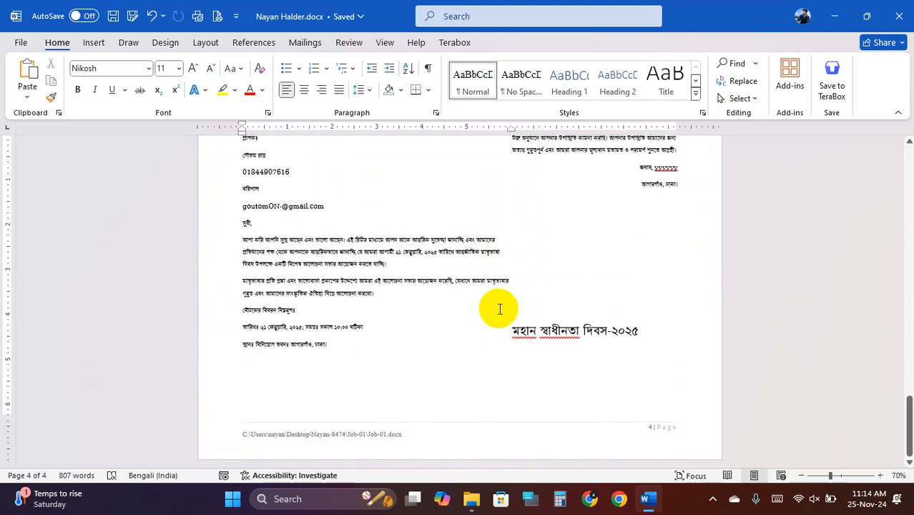
scroll(501, 310, "up", 13)
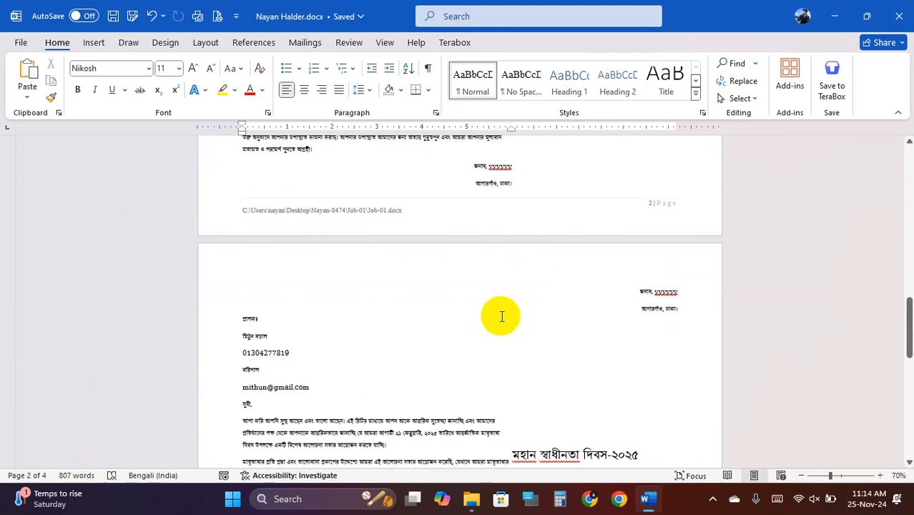
scroll(501, 316, "up", 15)
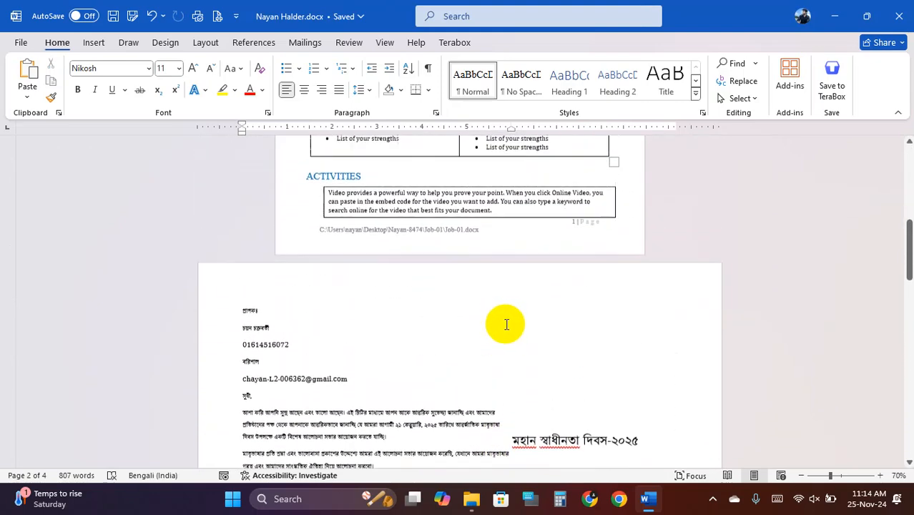
scroll(505, 324, "up", 10)
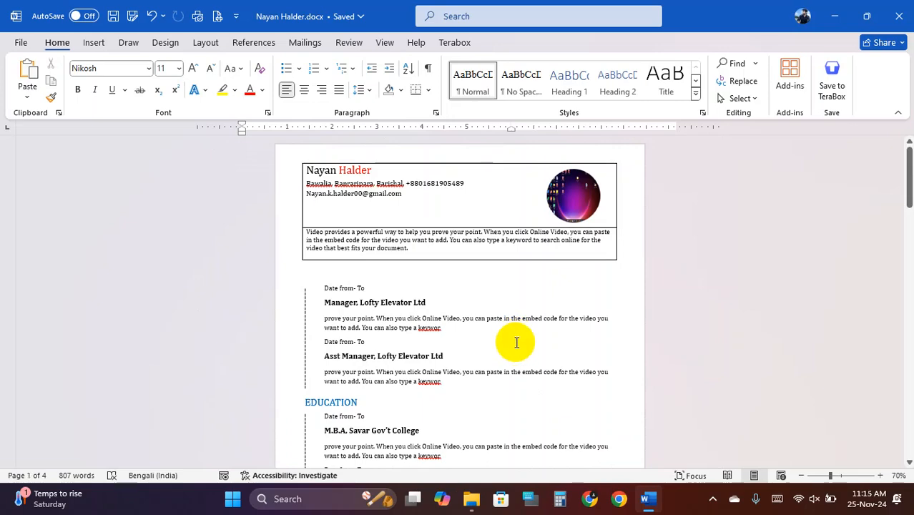
scroll(516, 342, "down", 12)
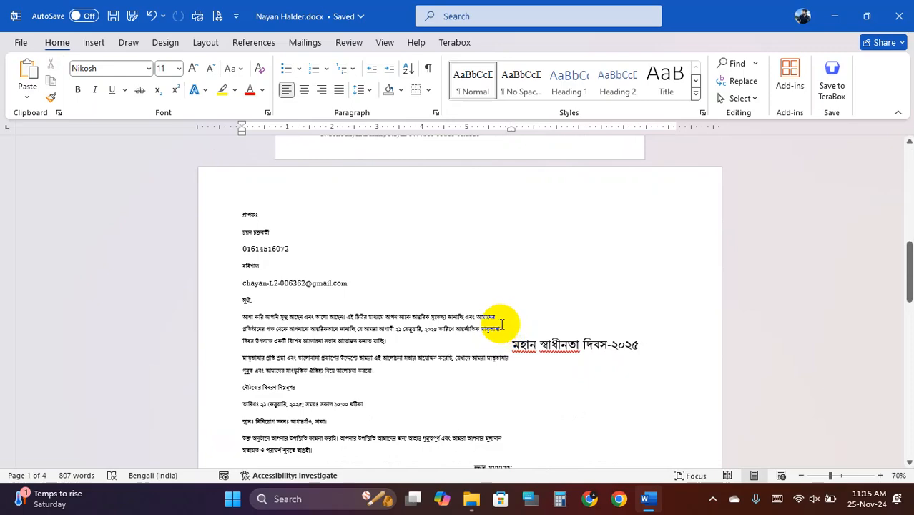
scroll(502, 324, "down", 3)
scroll(501, 324, "up", 7)
scroll(502, 326, "down", 4)
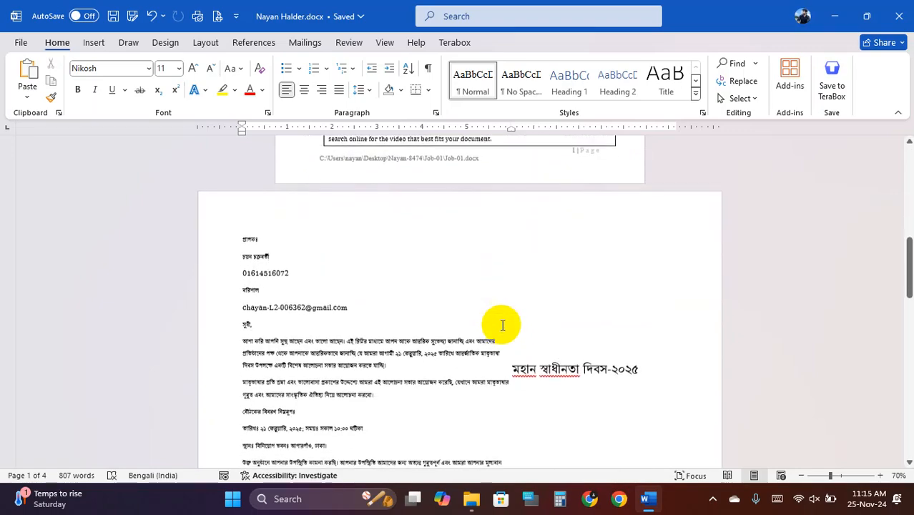
scroll(503, 328, "down", 12)
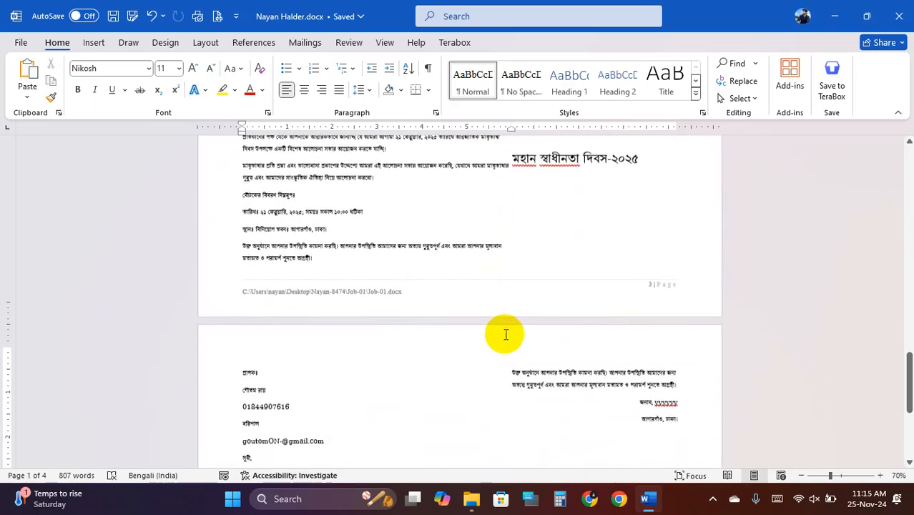
scroll(505, 334, "down", 4)
scroll(505, 335, "up", 5)
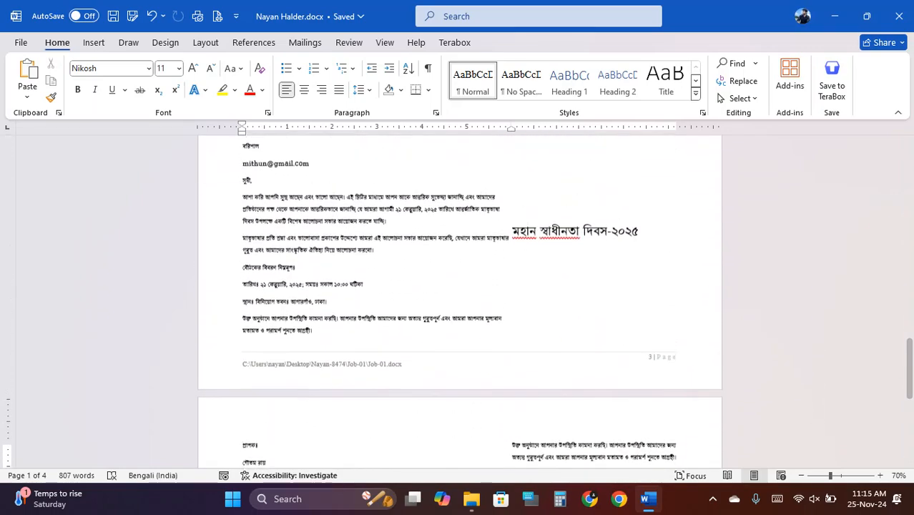
left_click_drag(909, 348, 888, 133)
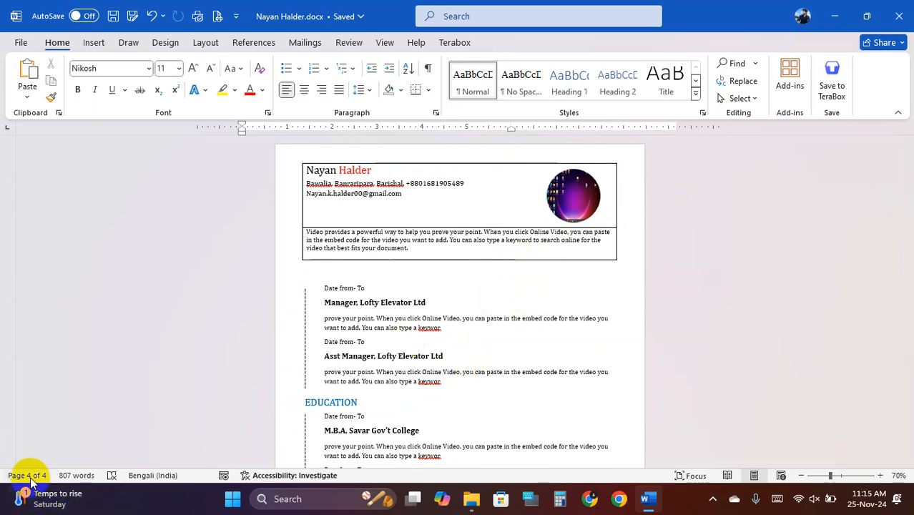
left_click(355, 334)
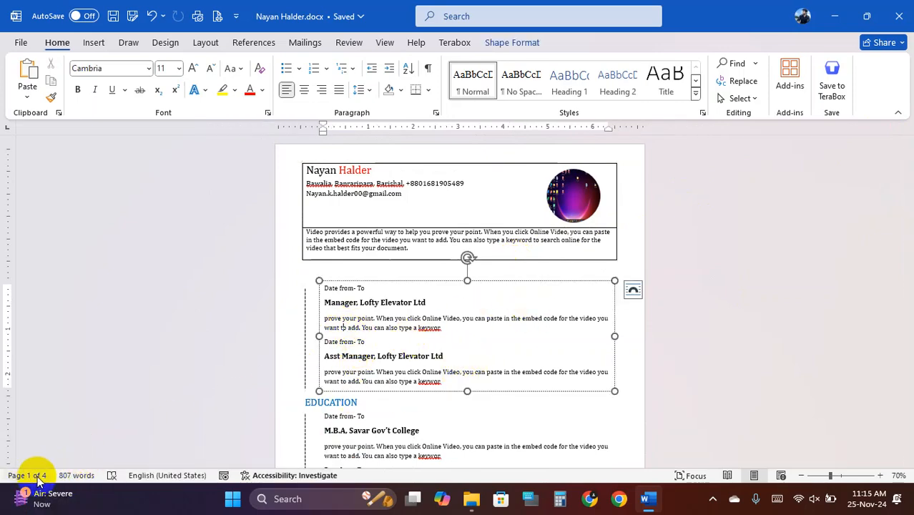
scroll(402, 311, "down", 10)
left_click(321, 374)
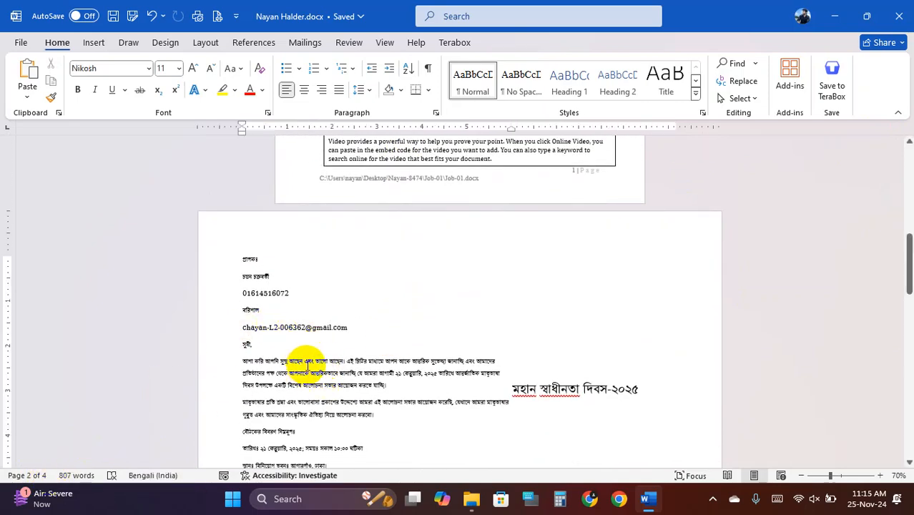
- Reopen the Save As dialog on the Job-01 folder and set Save as type to PDF (*.pdf)
left_click(130, 16)
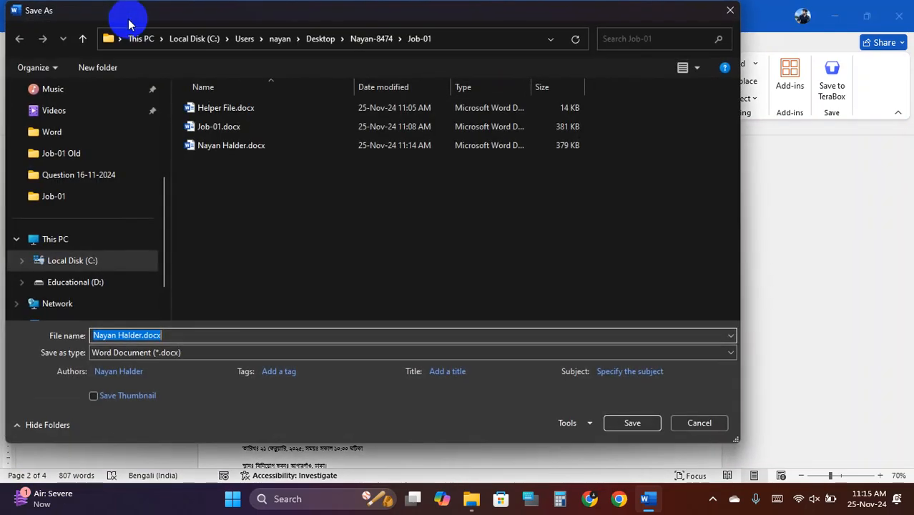
left_click(730, 13)
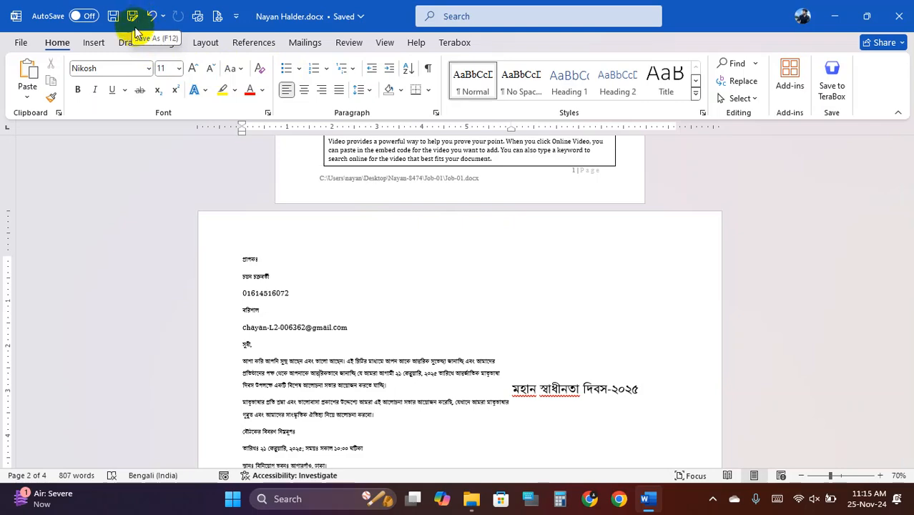
left_click(20, 42)
left_click(45, 248)
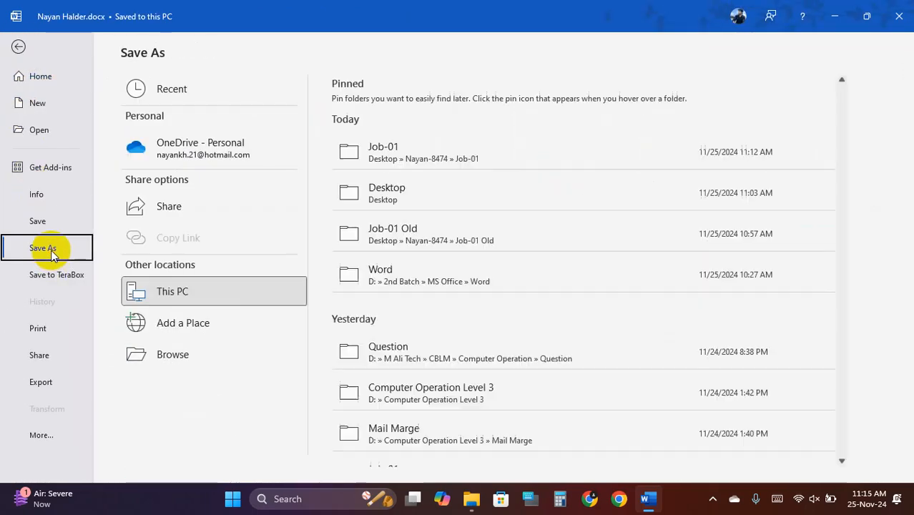
left_click(178, 355)
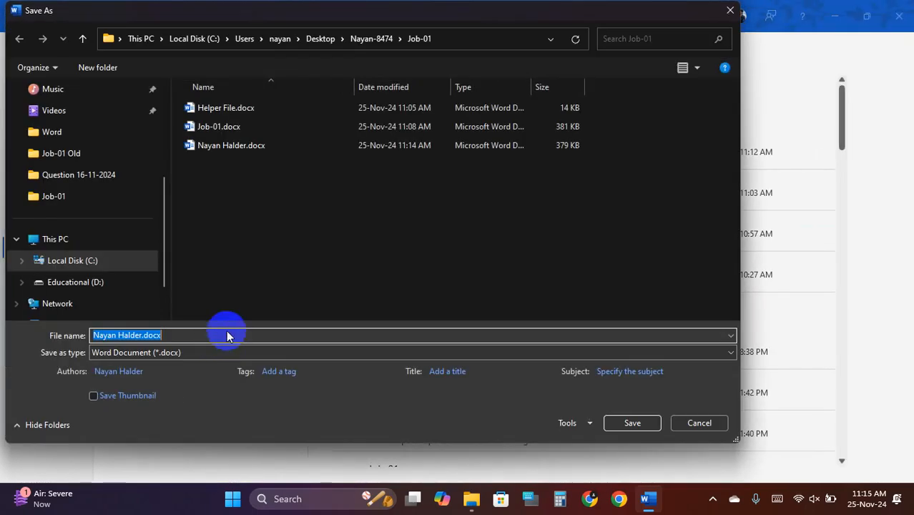
left_click(729, 13)
left_click(18, 47)
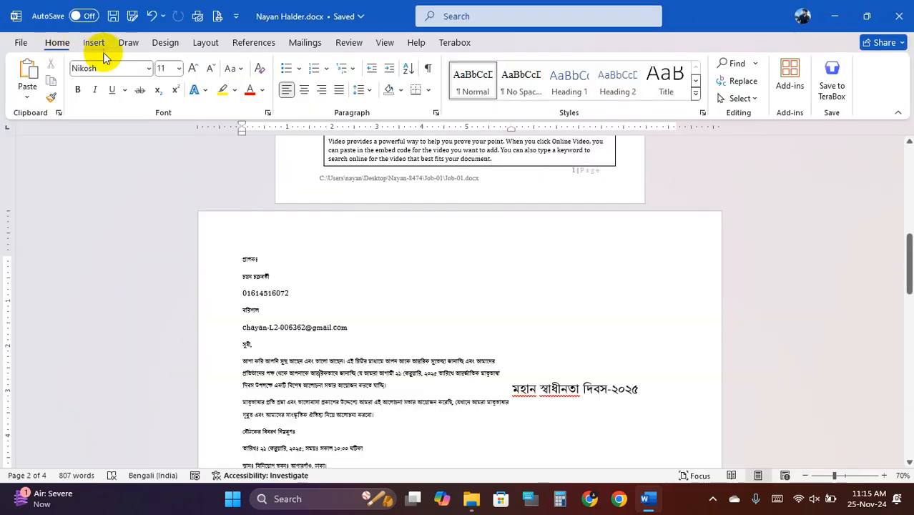
left_click(128, 19)
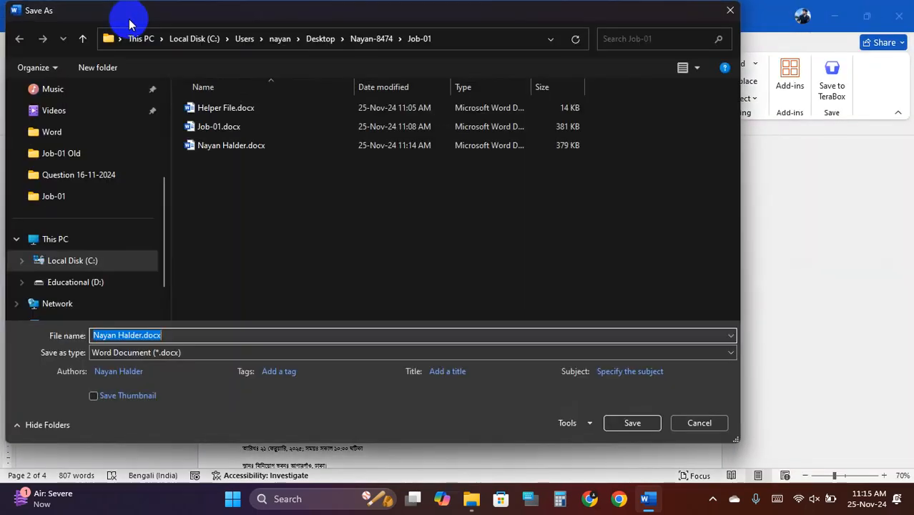
left_click(168, 360)
left_click(130, 239)
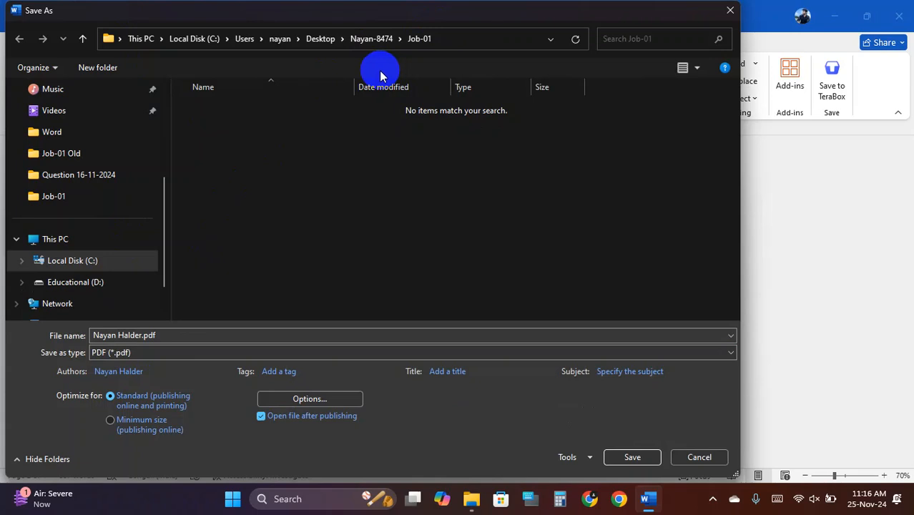
- Choose a page range in the PDF options, prefix the file name with '1 ', and save
left_click(323, 400)
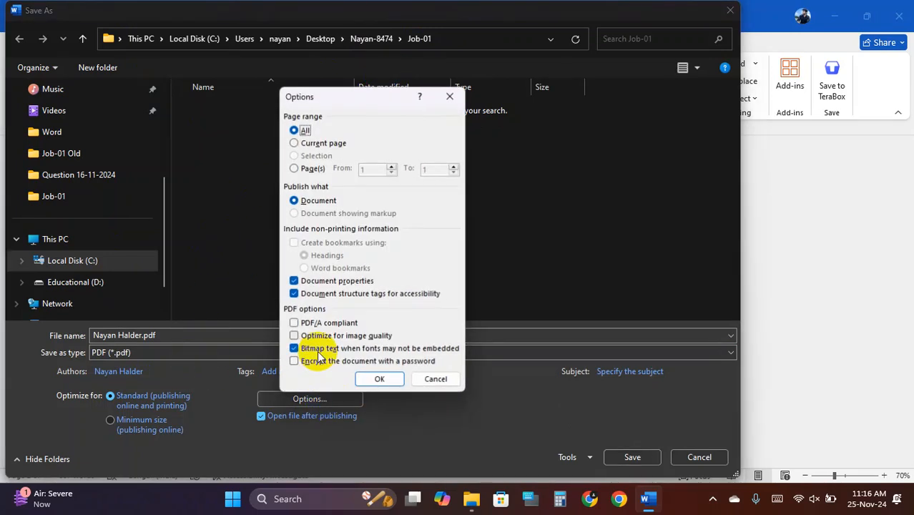
left_click(294, 169)
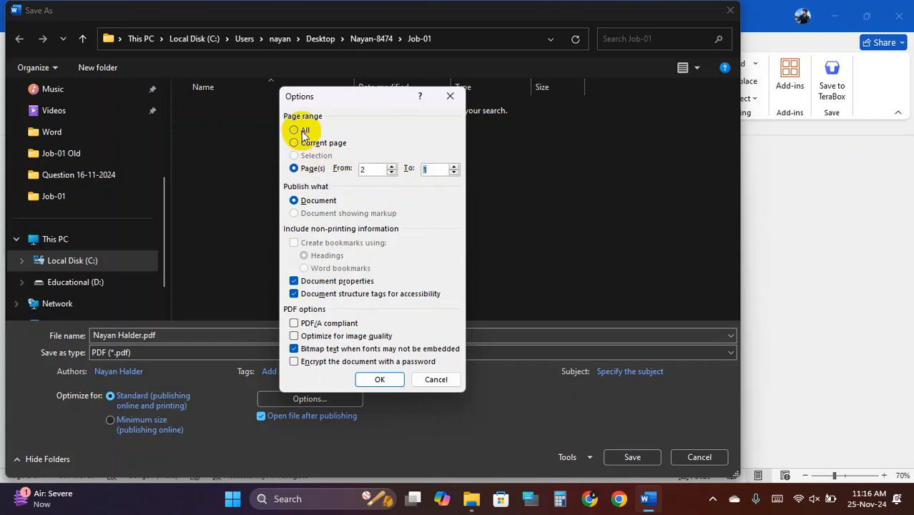
left_click(380, 379)
left_click(141, 336)
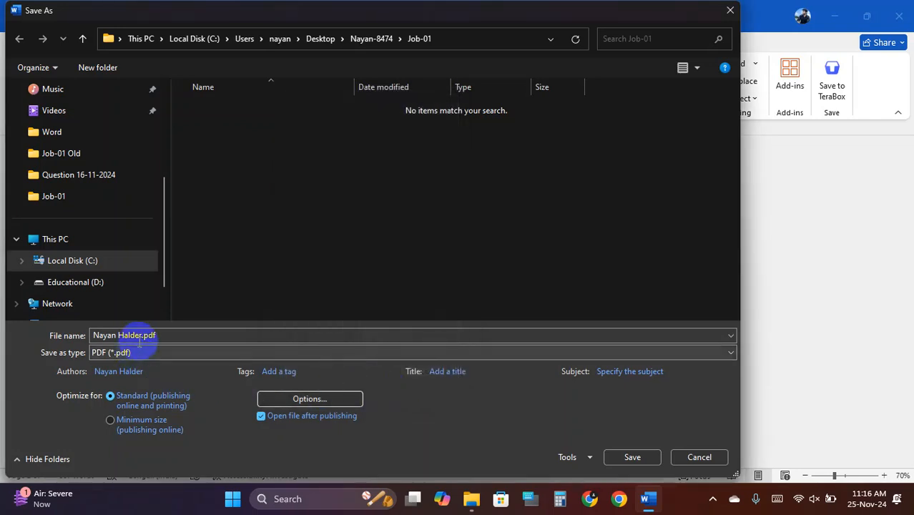
left_click(93, 337)
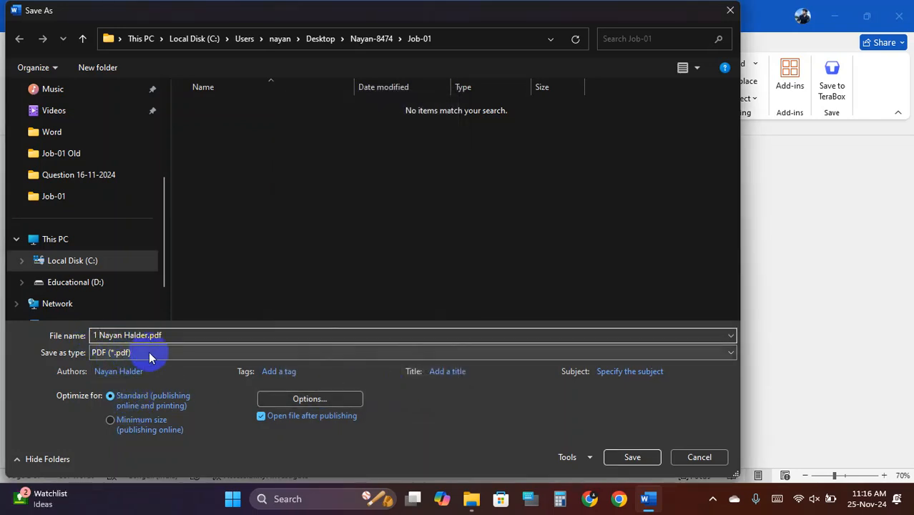
left_click(633, 456)
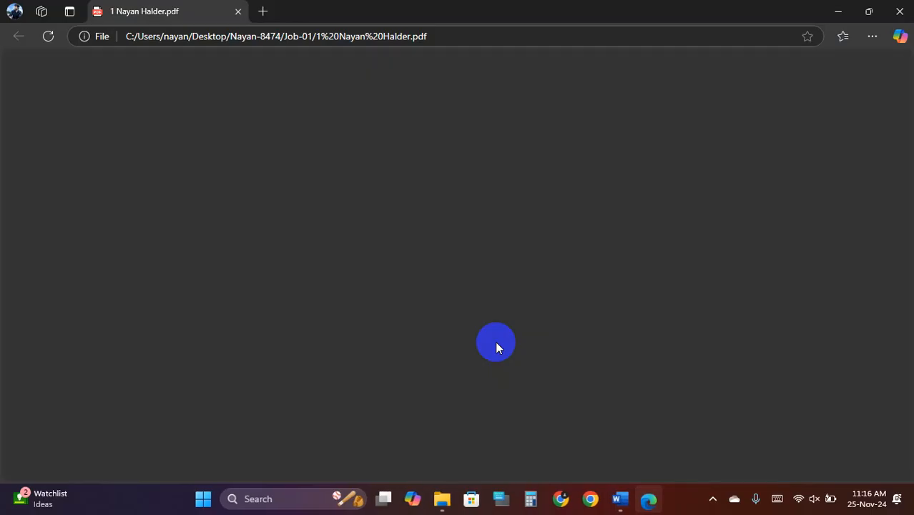
- Scroll through the exported two-page résumé PDF in Edge, then close it
scroll(479, 328, "down", 3)
scroll(485, 330, "down", 5)
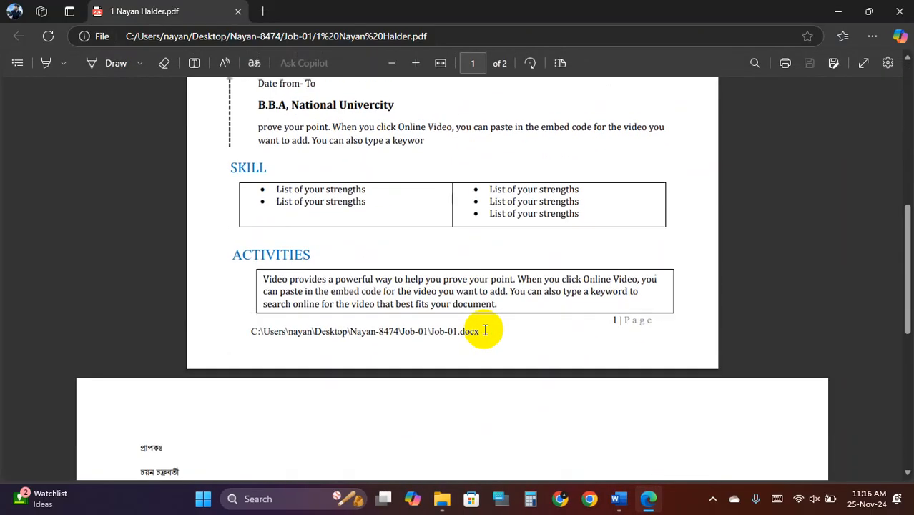
scroll(486, 330, "up", 6)
scroll(490, 329, "down", 12)
scroll(488, 330, "up", 15)
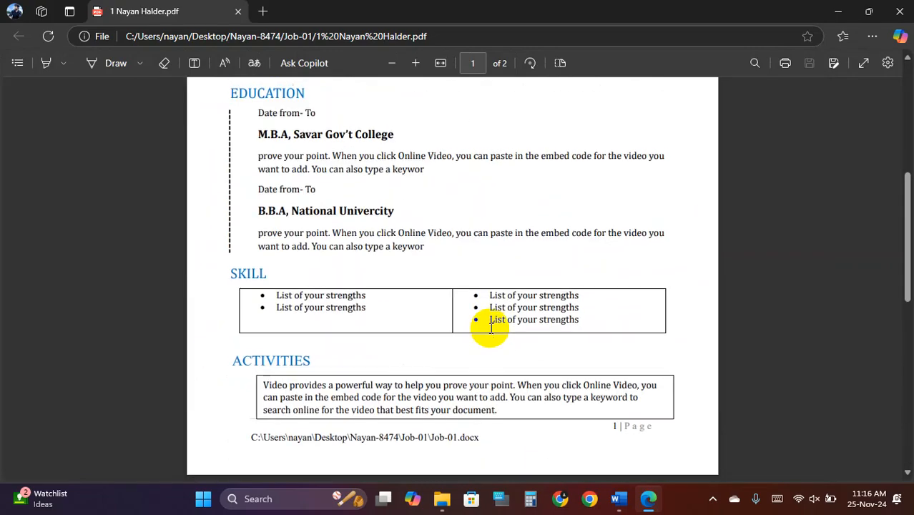
left_click(238, 12)
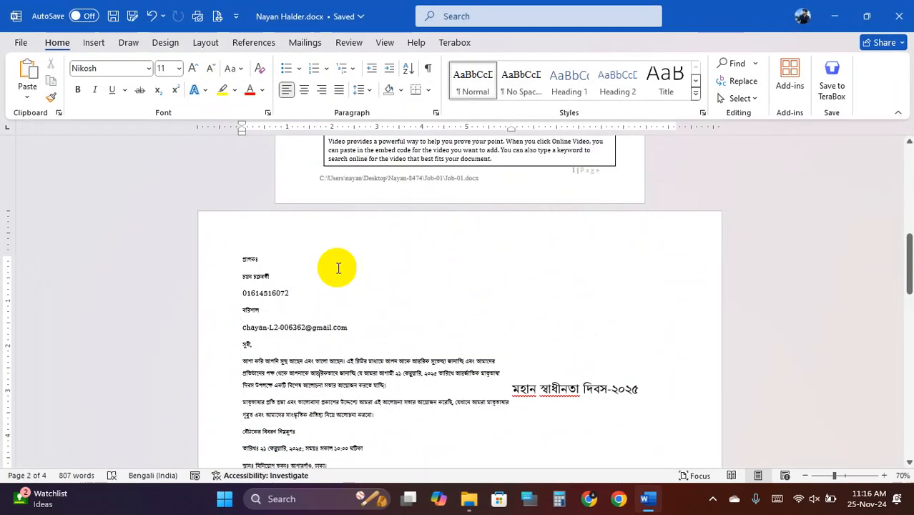
- Save a PDF copy with the export page range set to pages 2 to 2
left_click(133, 18)
left_click(166, 352)
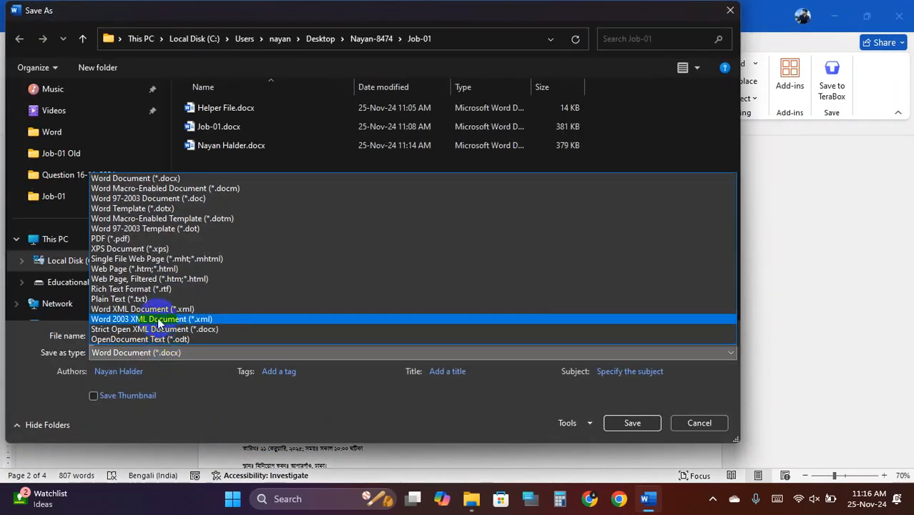
left_click(132, 239)
left_click(350, 401)
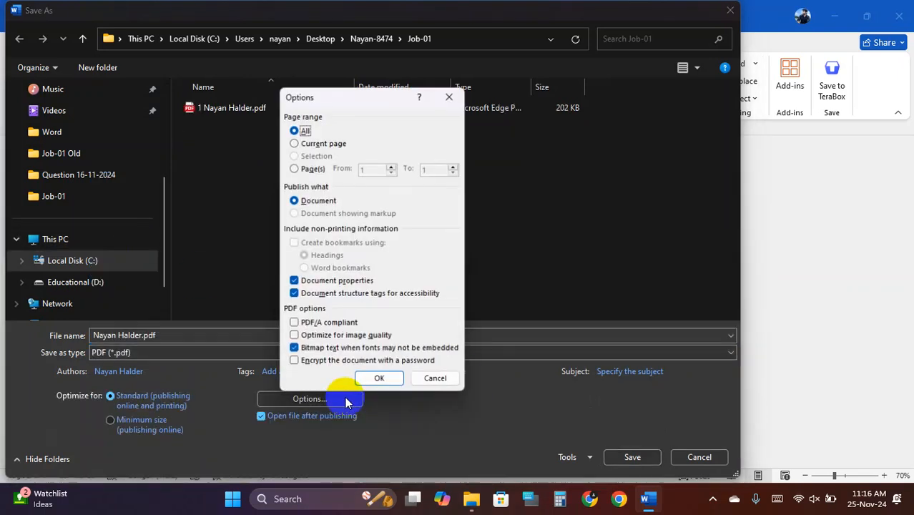
left_click(308, 168)
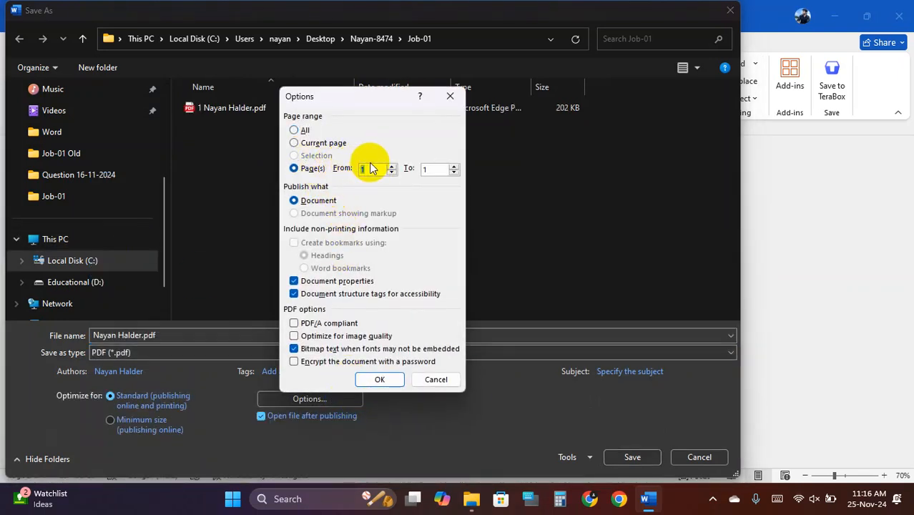
type("2")
double_click(433, 168)
type("2")
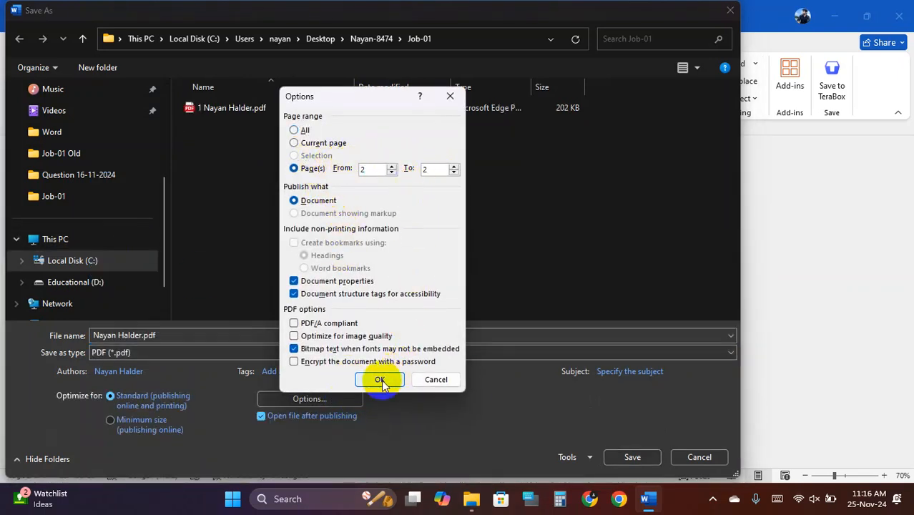
left_click(380, 380)
- Overwrite the existing PDF numbered 1 with it, then check the one-page letter in Edge and close it
left_click(259, 108)
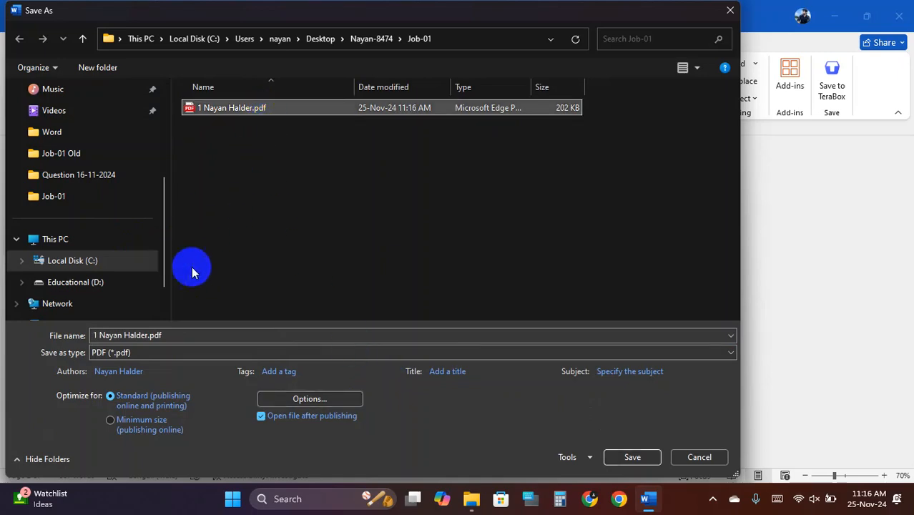
left_click(624, 457)
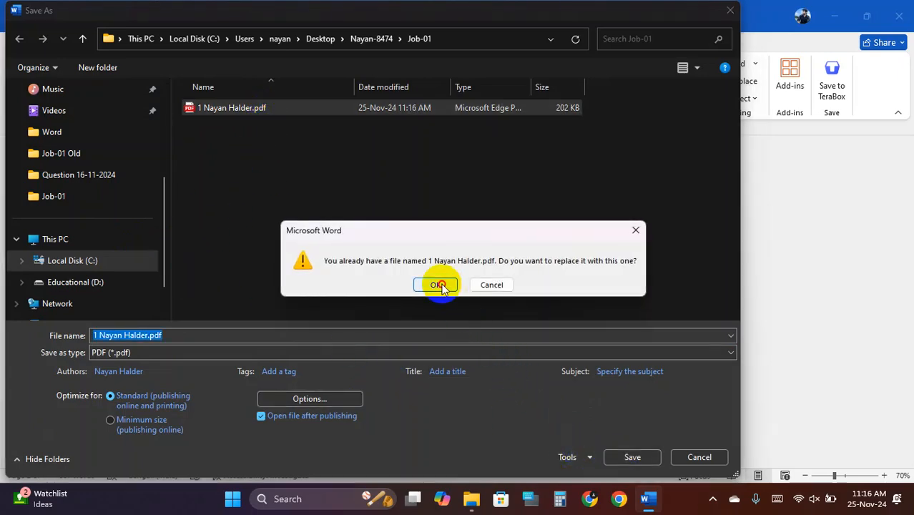
left_click(438, 285)
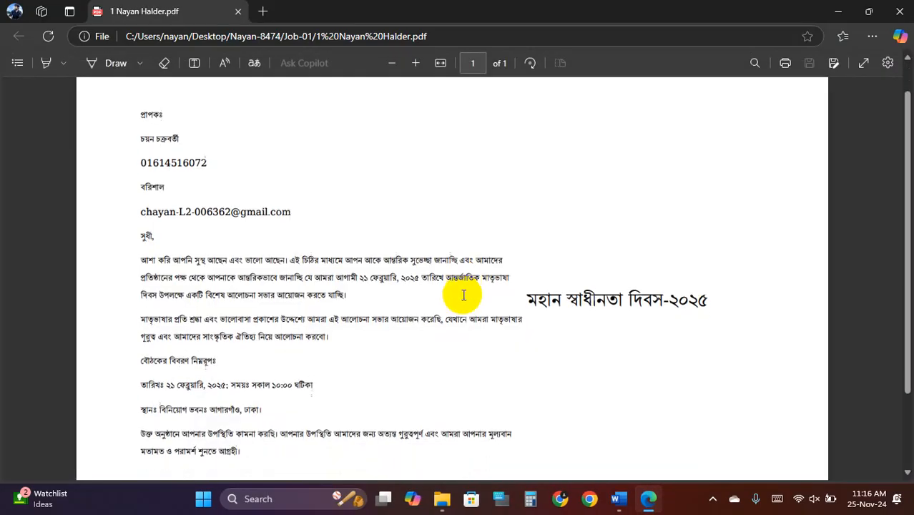
scroll(465, 295, "down", 3)
scroll(466, 296, "up", 5)
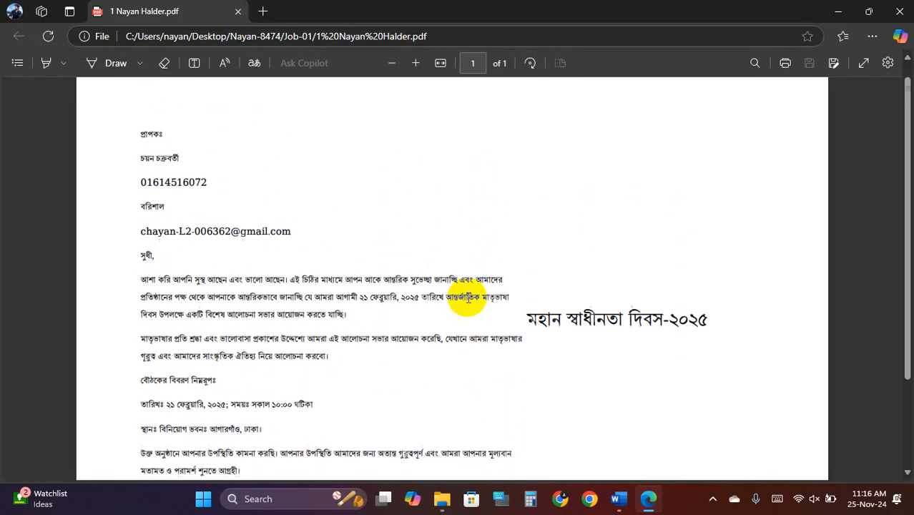
left_click(237, 14)
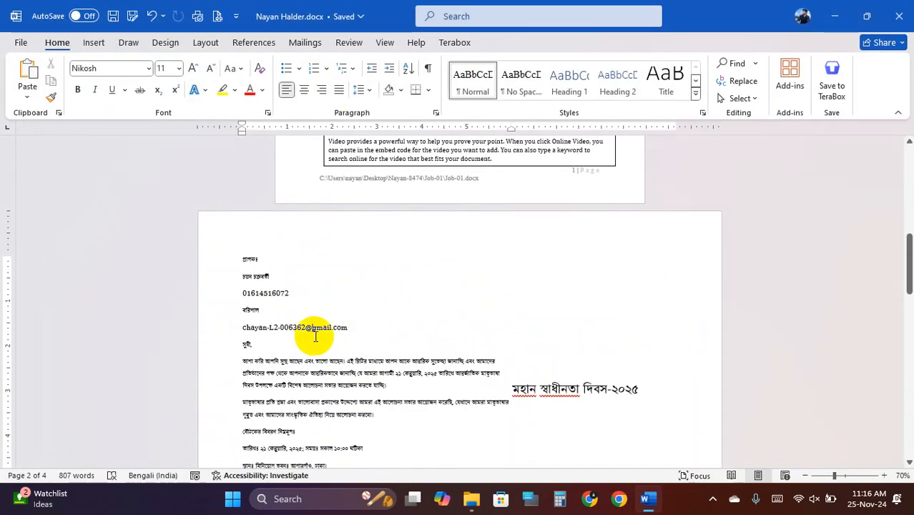
- Save a PDF copy with the export page range set to pages 3 to 3
scroll(336, 336, "down", 10)
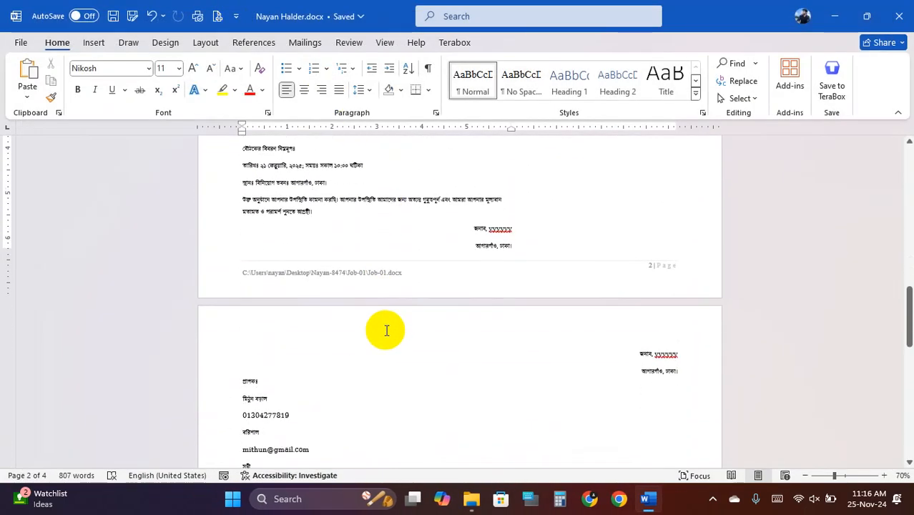
left_click(132, 16)
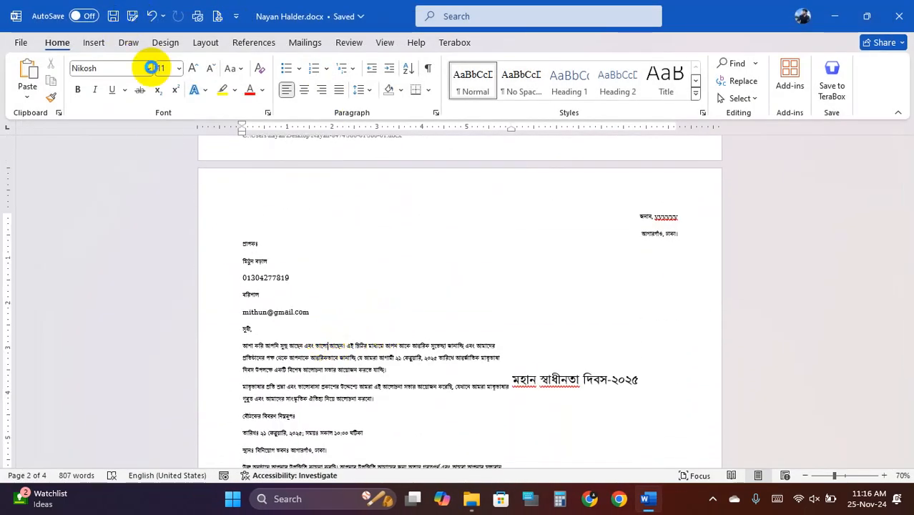
left_click(185, 354)
left_click(126, 237)
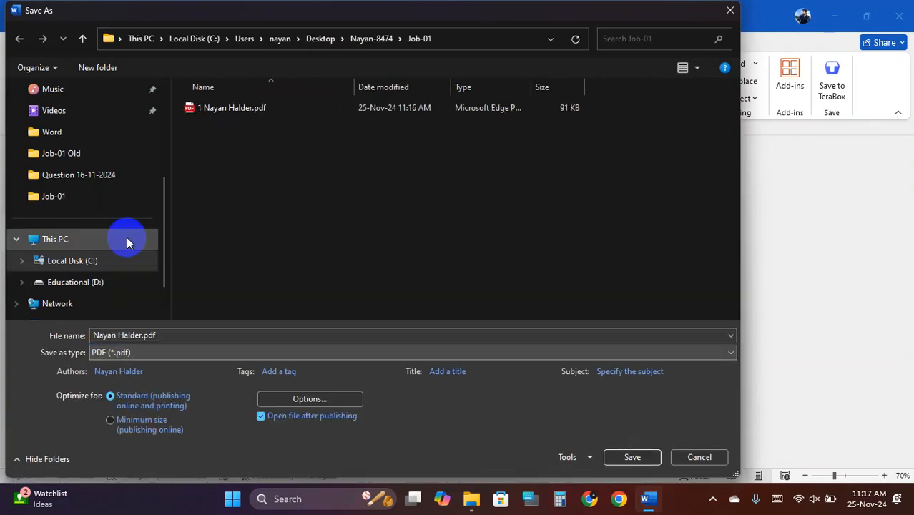
left_click(307, 401)
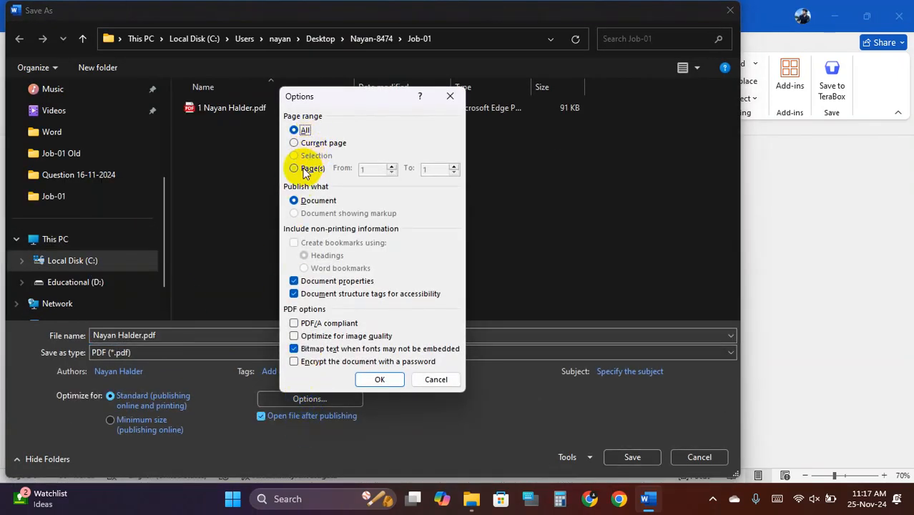
left_click(304, 170)
type("3")
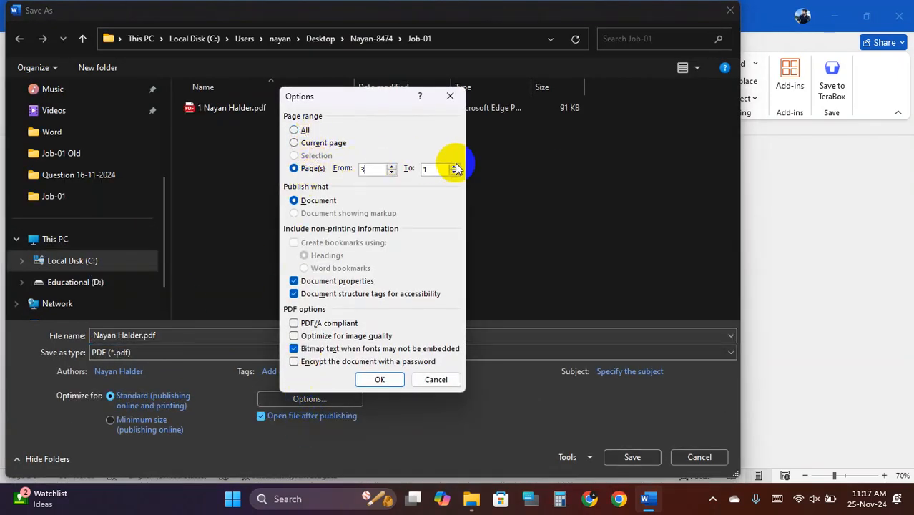
double_click(423, 168)
type("3")
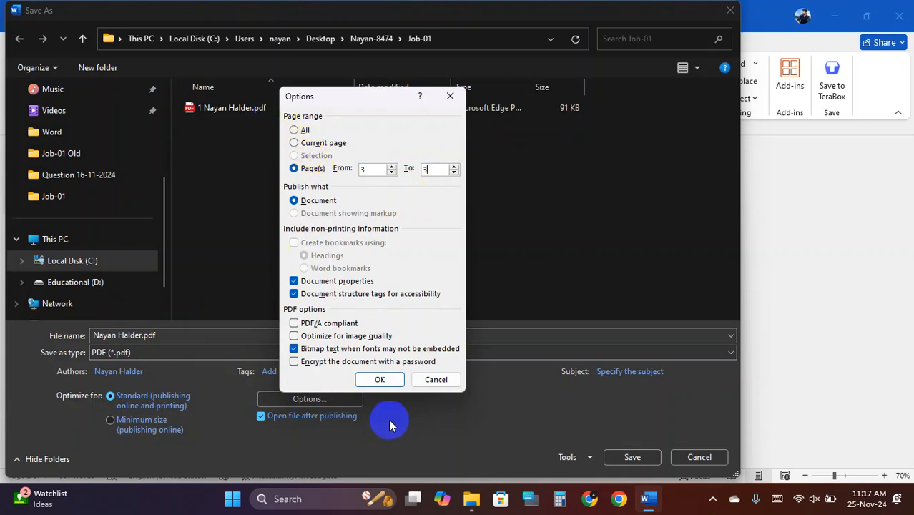
left_click(380, 379)
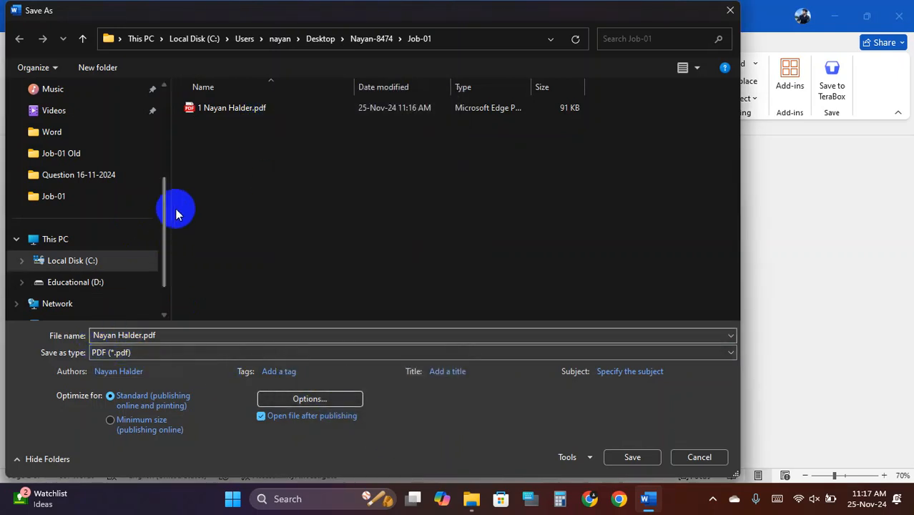
- Reuse the existing PDF's name with its leading number changed to 2 and save it
left_click(229, 109)
left_click(96, 335)
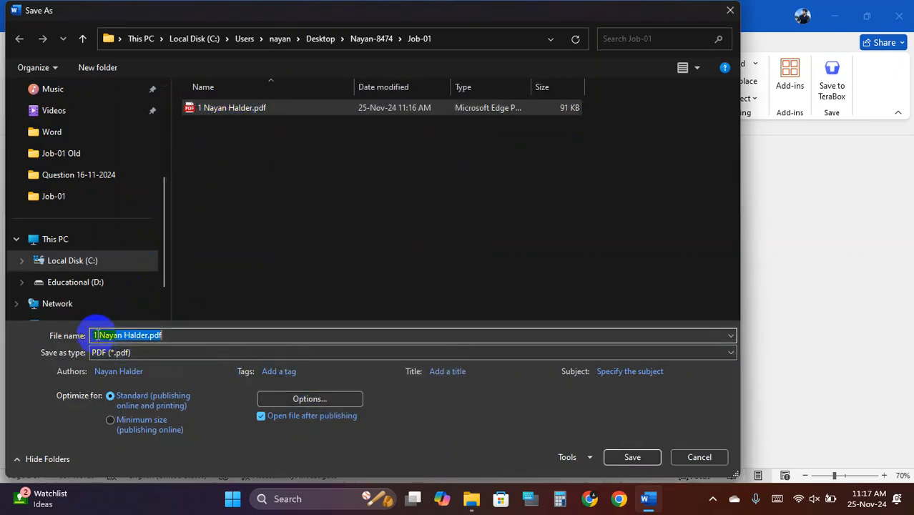
key("BackSpace")
key("BackSpace")
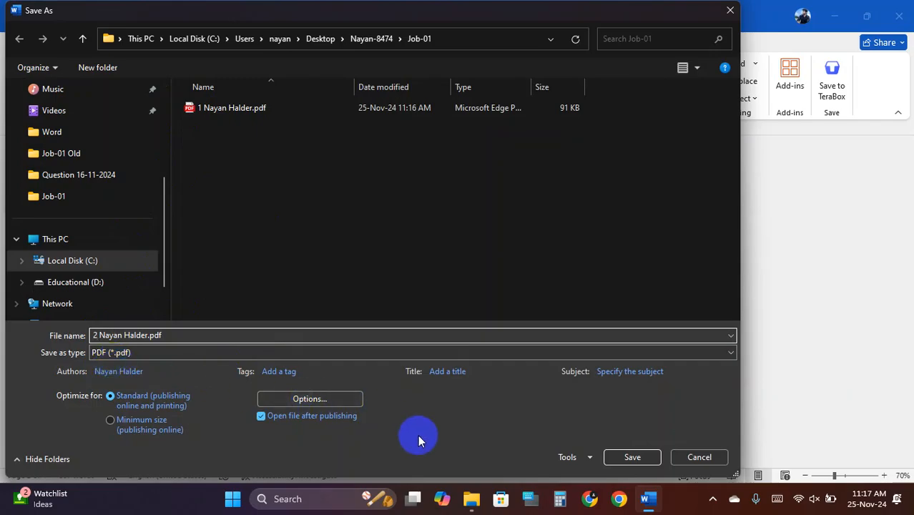
left_click(630, 458)
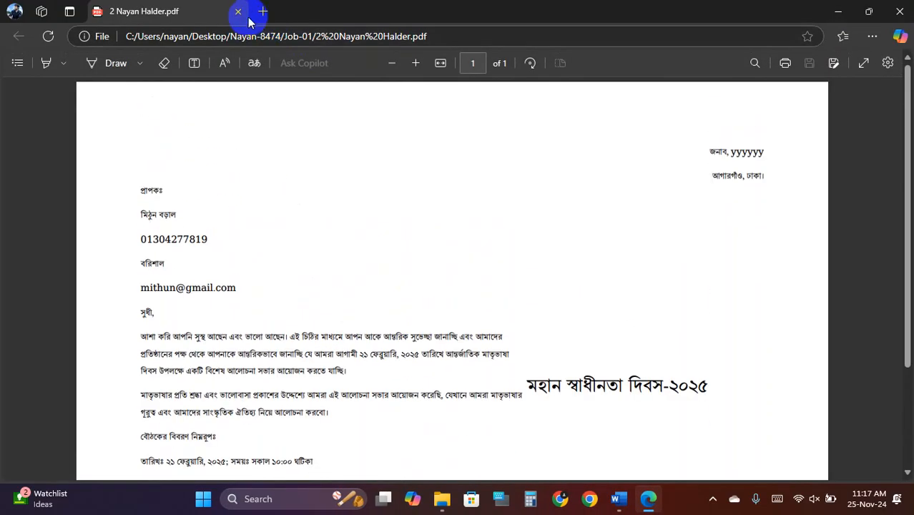
- Close the PDF preview and move to the last letter on page 4
left_click(238, 12)
scroll(395, 437, "down", 12)
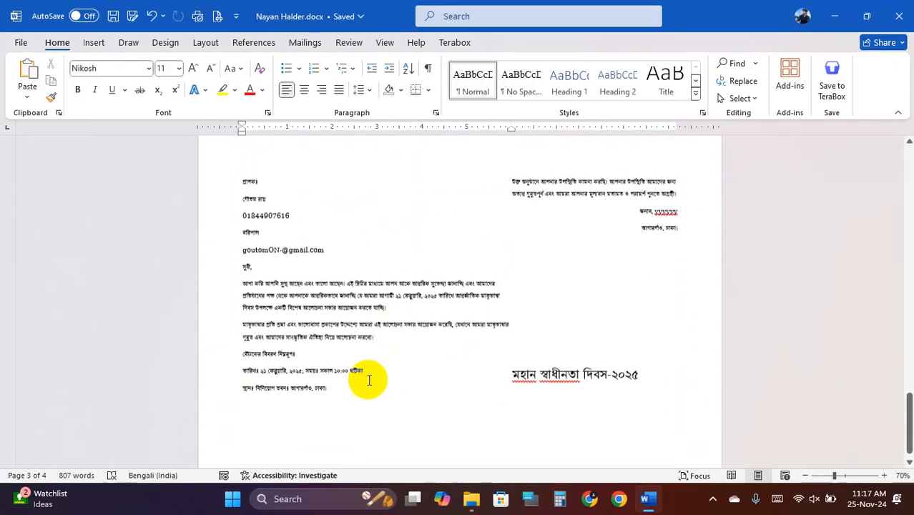
left_click(354, 372)
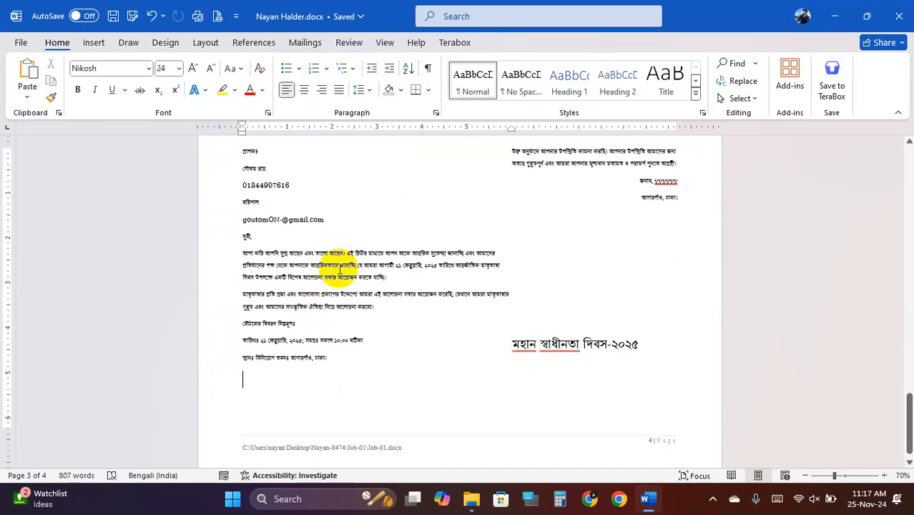
- Set up a PDF copy that exports only page 4 (range 4 to 4)
left_click(132, 18)
left_click(168, 352)
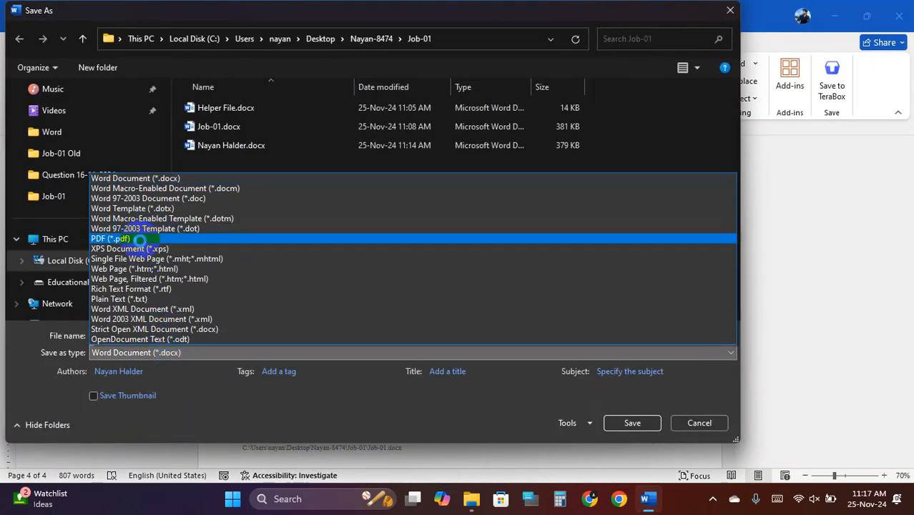
left_click(138, 241)
left_click(310, 399)
left_click(294, 169)
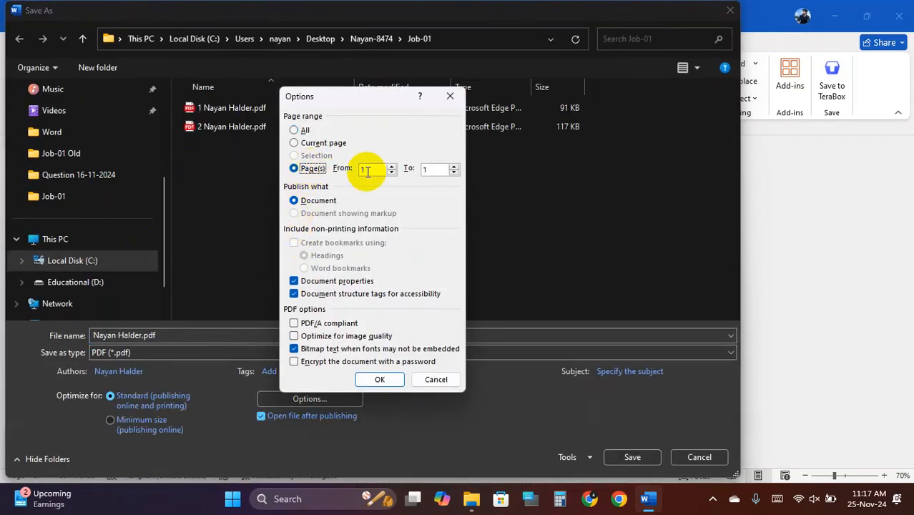
type("4")
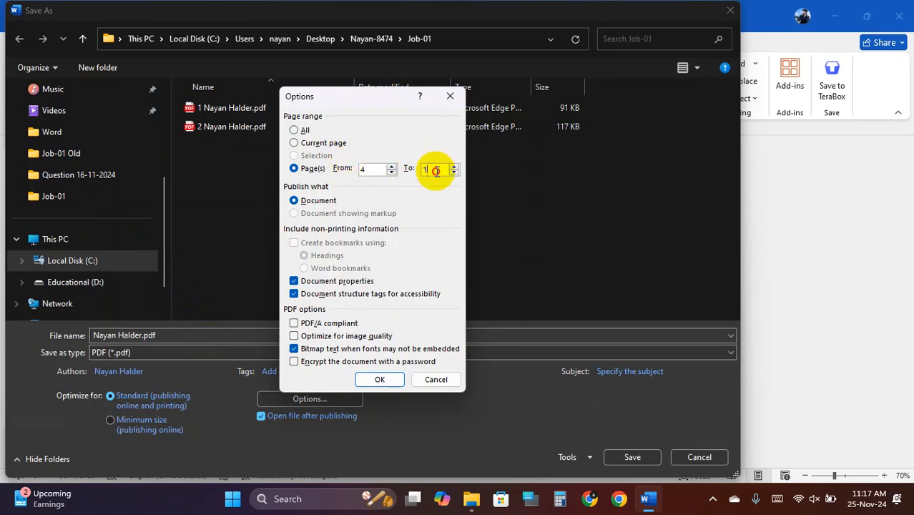
double_click(435, 170)
type("4")
left_click(379, 380)
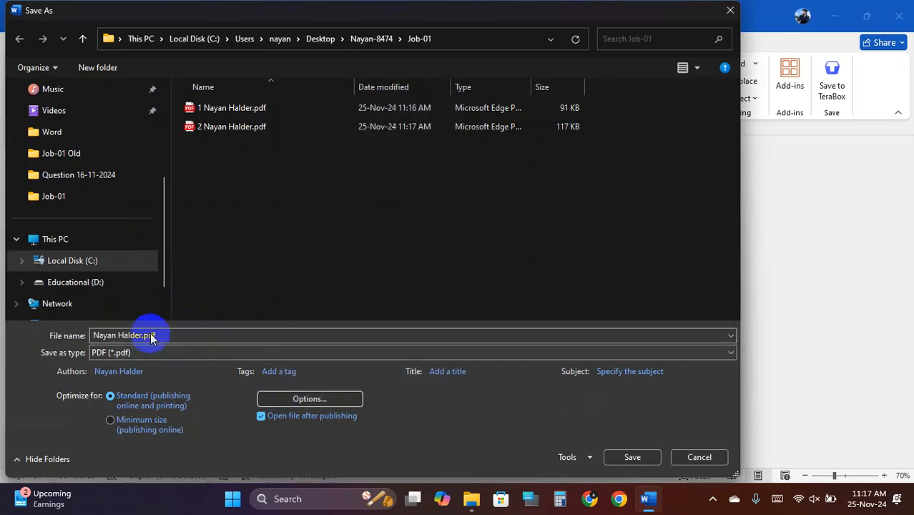
- Change the PDF file name's leading number to 3 and save it in Job-01
left_click(231, 126)
left_click(108, 341)
left_click(100, 333)
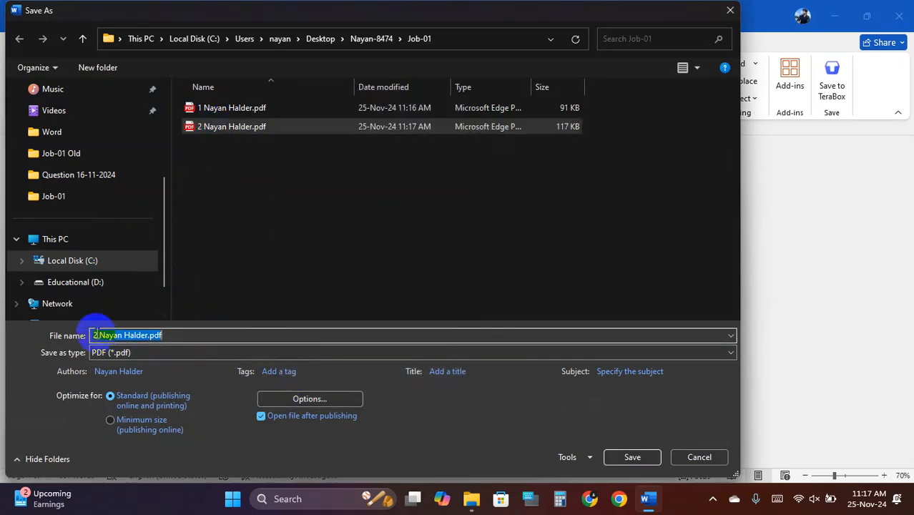
key("BackSpace")
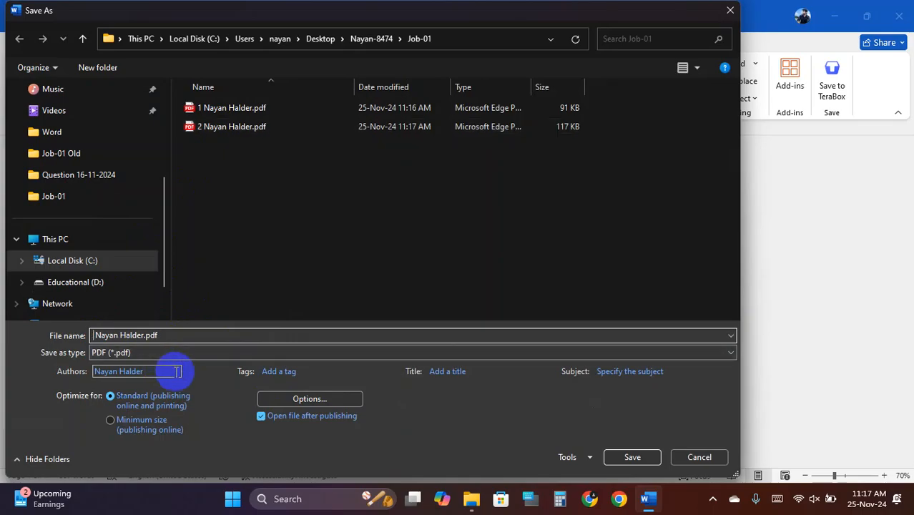
type("3")
left_click(622, 453)
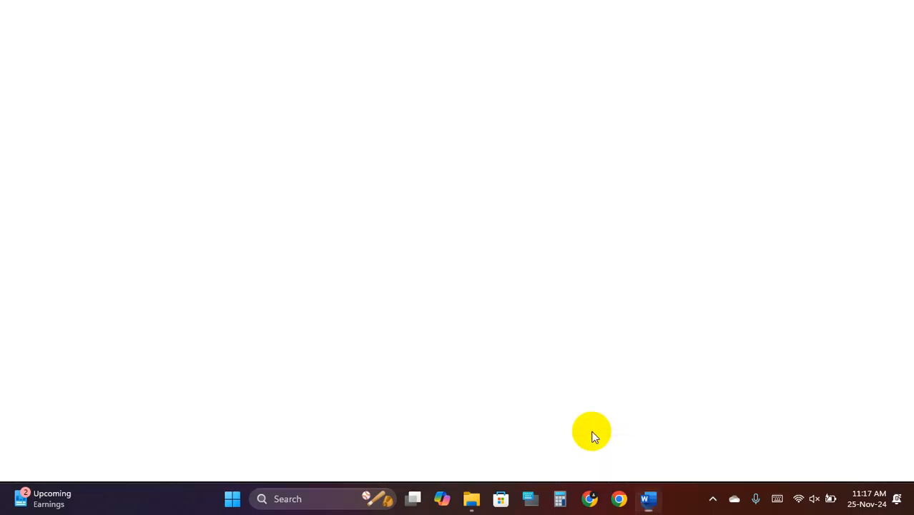
- Look over the third letter's PDF in Edge, then close it
scroll(429, 344, "down", 2)
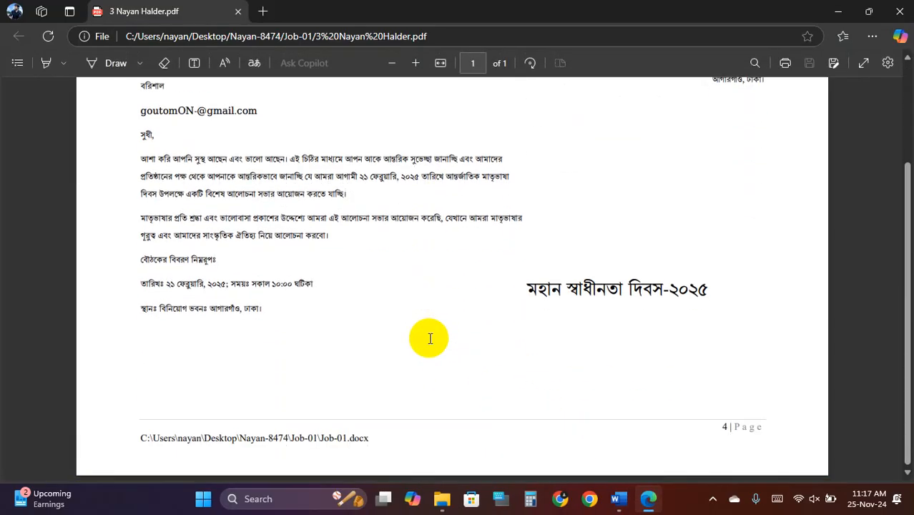
scroll(429, 342, "up", 2)
scroll(429, 340, "down", 2)
scroll(431, 339, "up", 2)
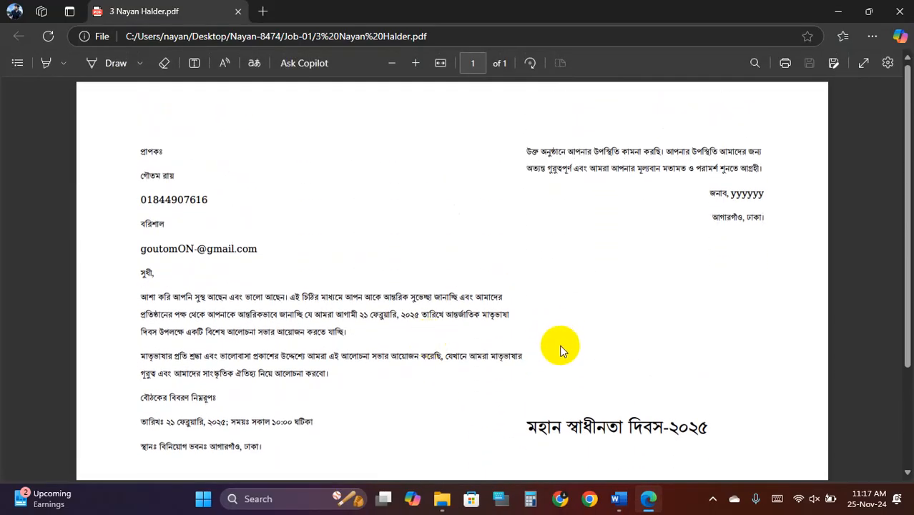
scroll(501, 286, "down", 2)
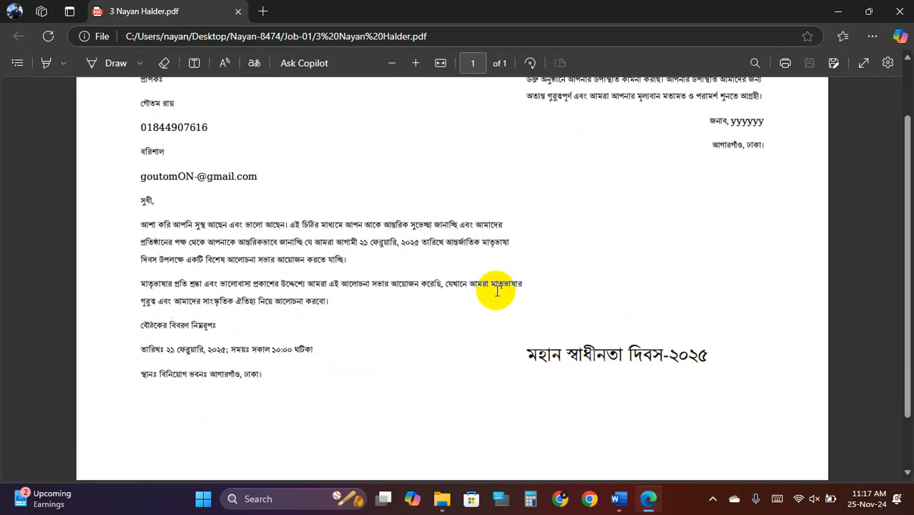
left_click(238, 11)
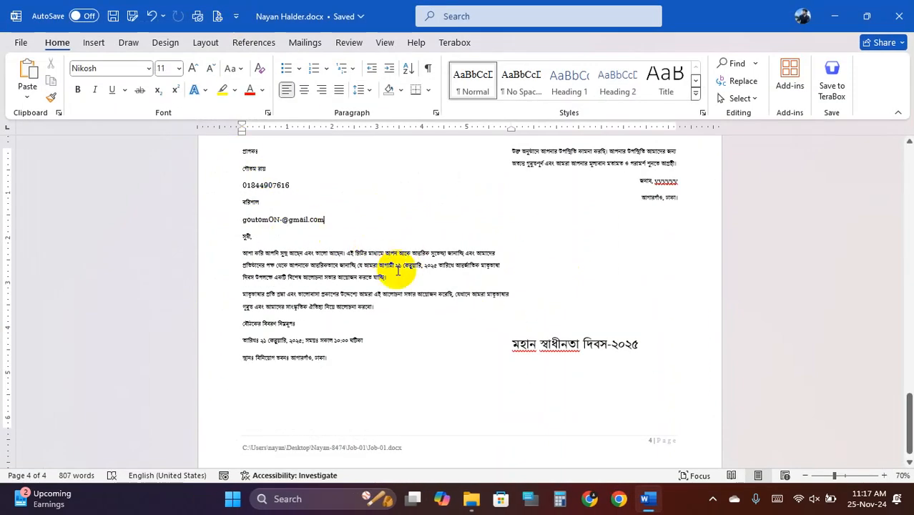
- Delete two digits from the title on page 4's last line as a trial edit
scroll(398, 271, "down", 1)
scroll(401, 275, "up", 2)
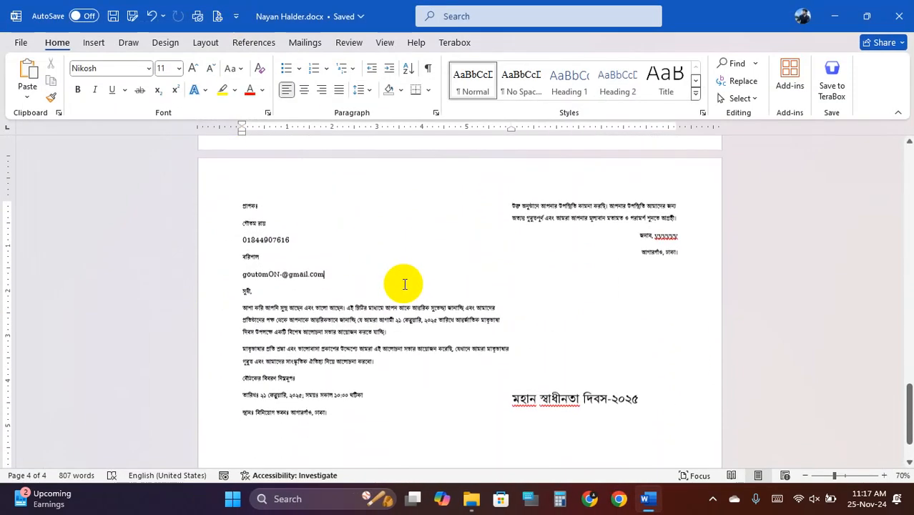
scroll(405, 284, "down", 1)
scroll(405, 284, "up", 3)
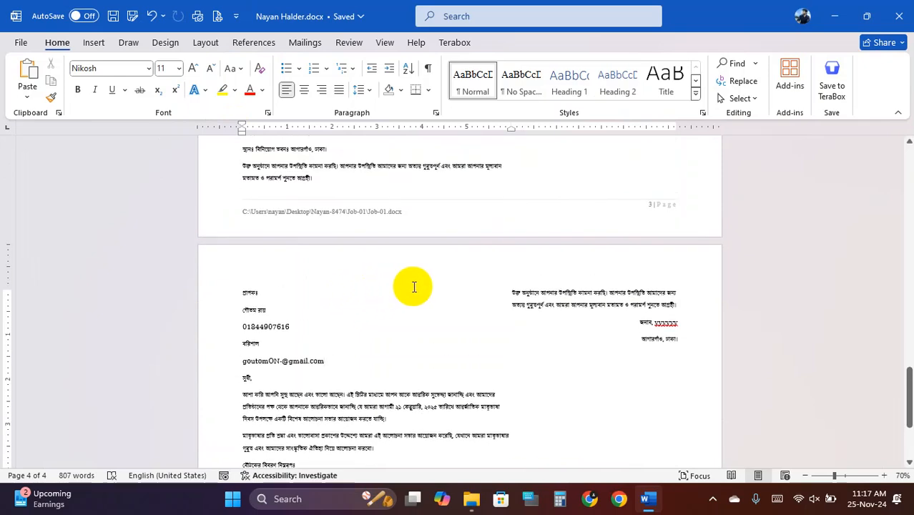
scroll(458, 322, "down", 3)
left_click(295, 407)
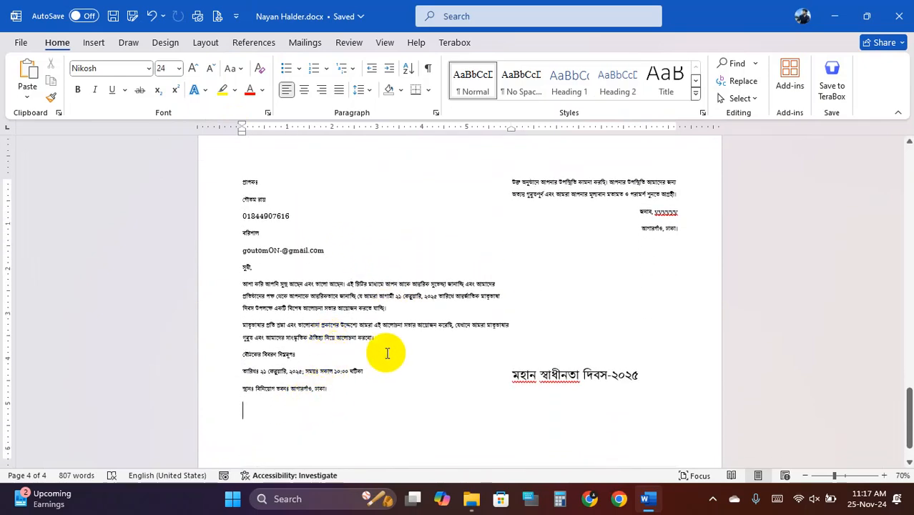
scroll(343, 372, "down", 1)
key("BackSpace")
key("BackSpace")
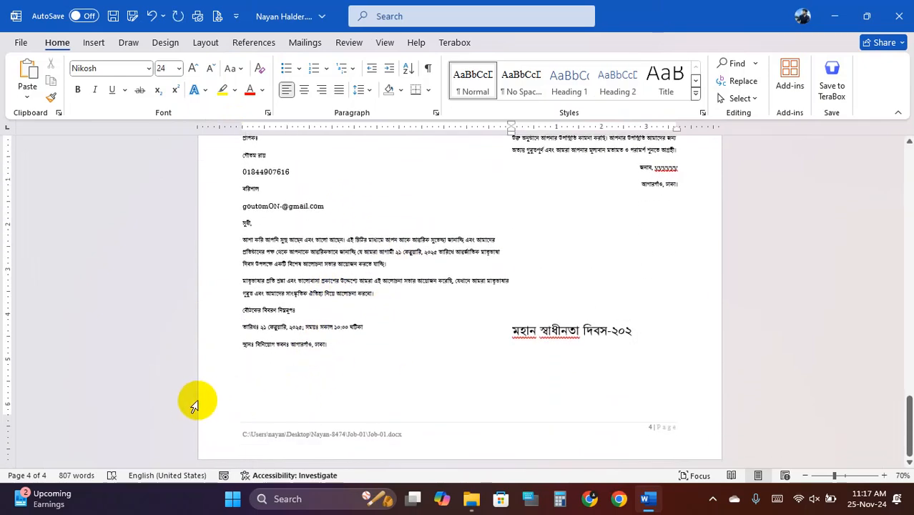
key("BackSpace")
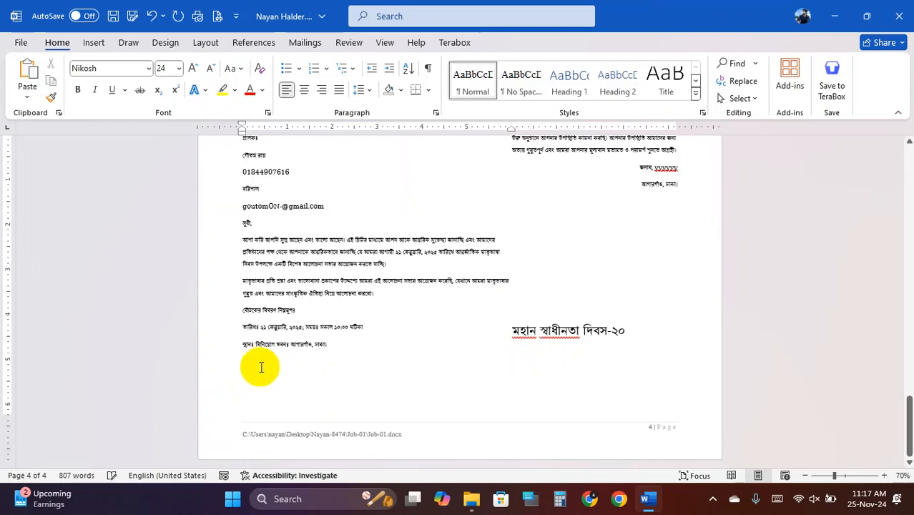
left_click(261, 368)
- Undo the title deletions, join the split paragraphs, and dismiss the Hindi and Bangla proofing notices
key("ctrl+z")
key("ctrl+z")
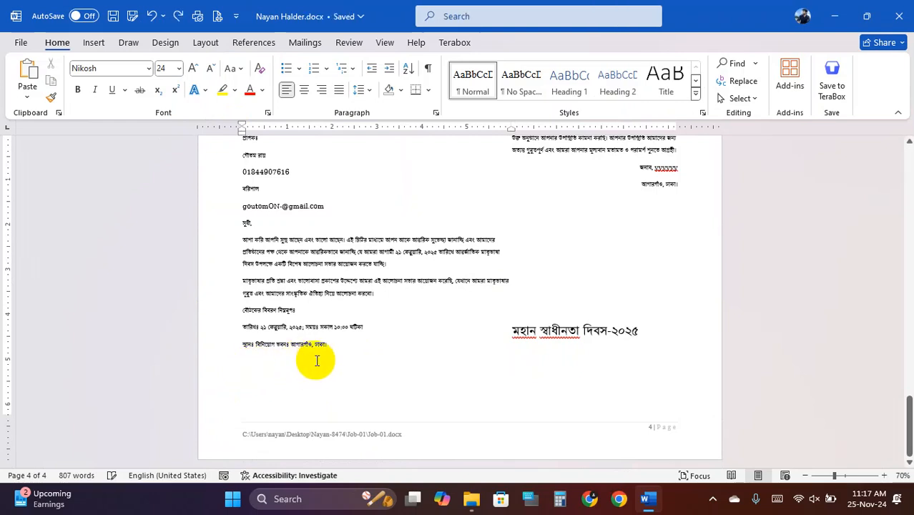
left_click(179, 15)
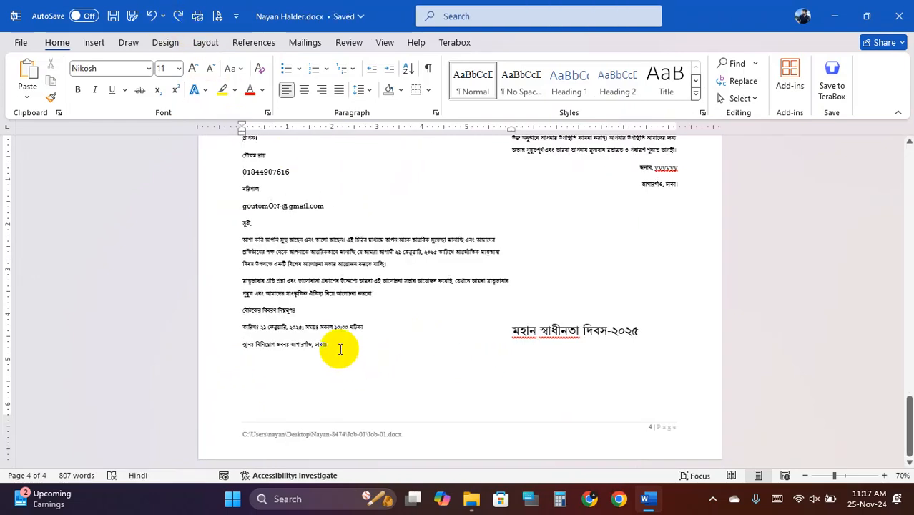
key("Delete")
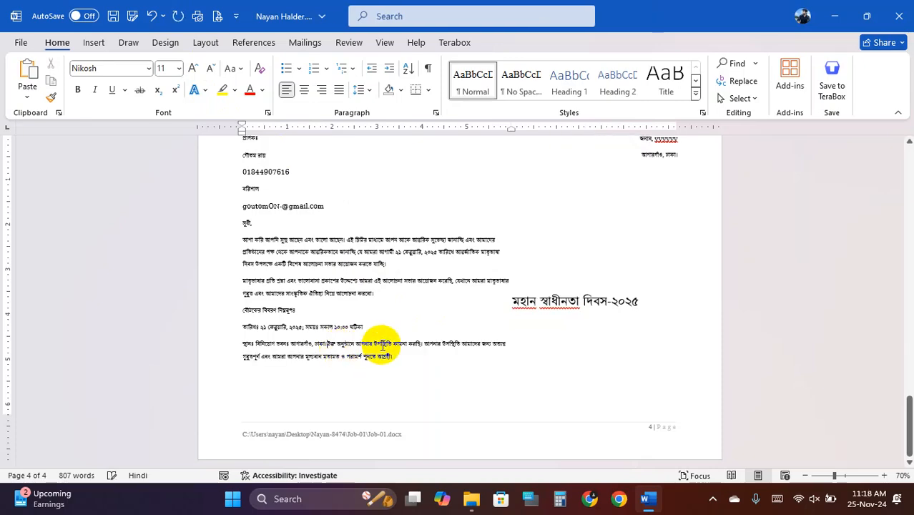
scroll(415, 347, "up", 1)
left_click(404, 383)
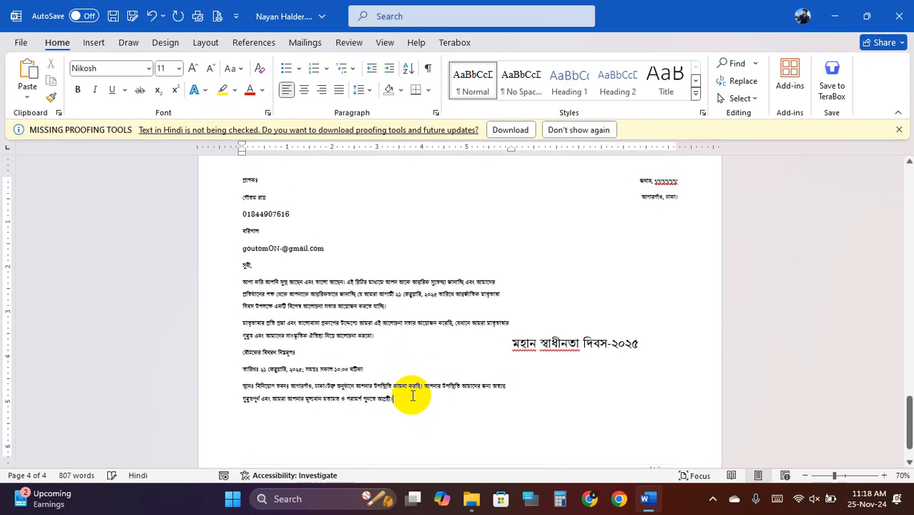
key("Delete")
scroll(435, 343, "up", 1)
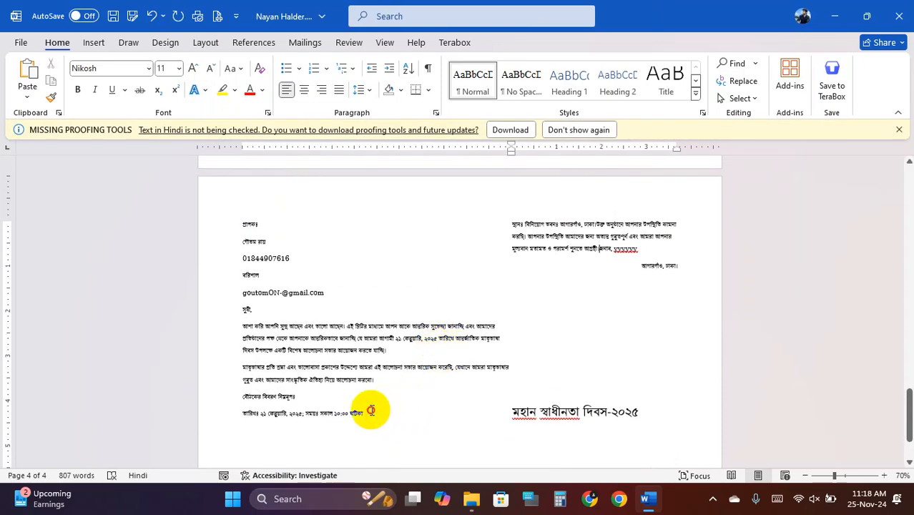
scroll(429, 257, "up", 3)
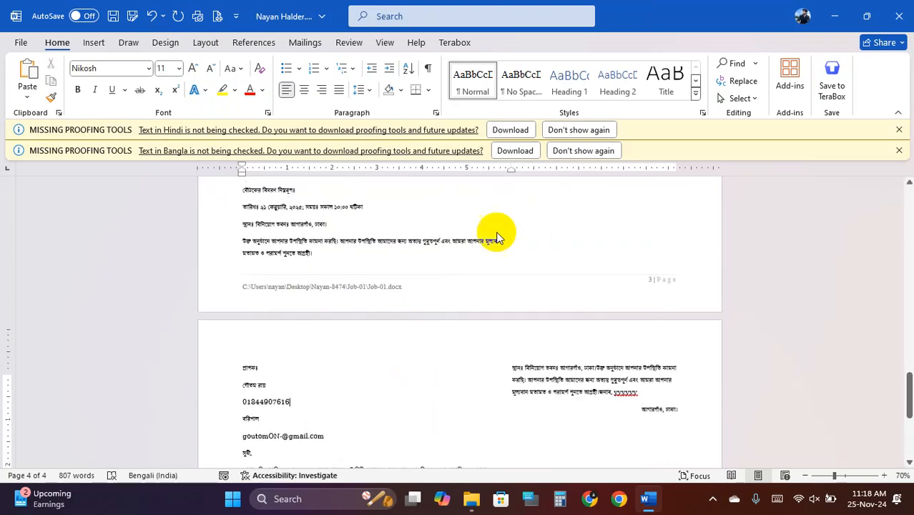
left_click(901, 129)
left_click(900, 129)
left_click(453, 280)
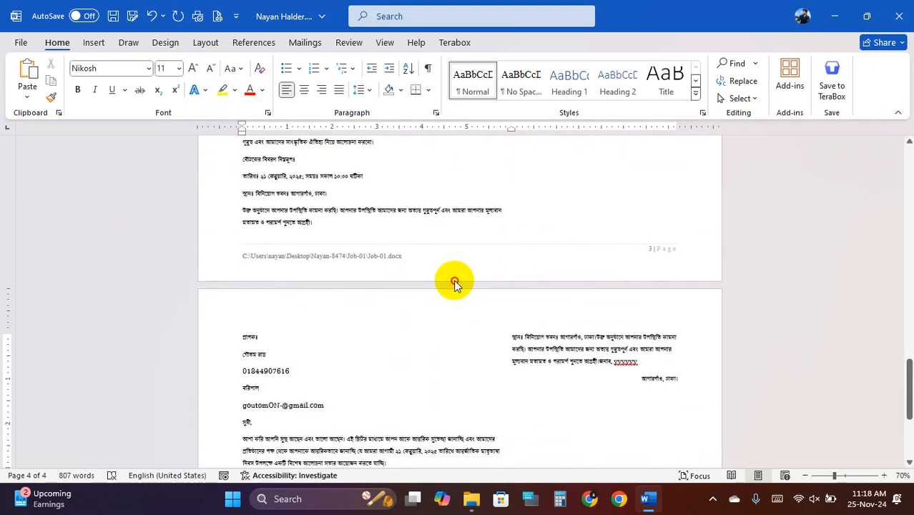
scroll(408, 256, "up", 2)
scroll(407, 256, "up", 5)
- Close Word with Don't Save and reopen the .docx from the Job-01 folder
key("alt+F4")
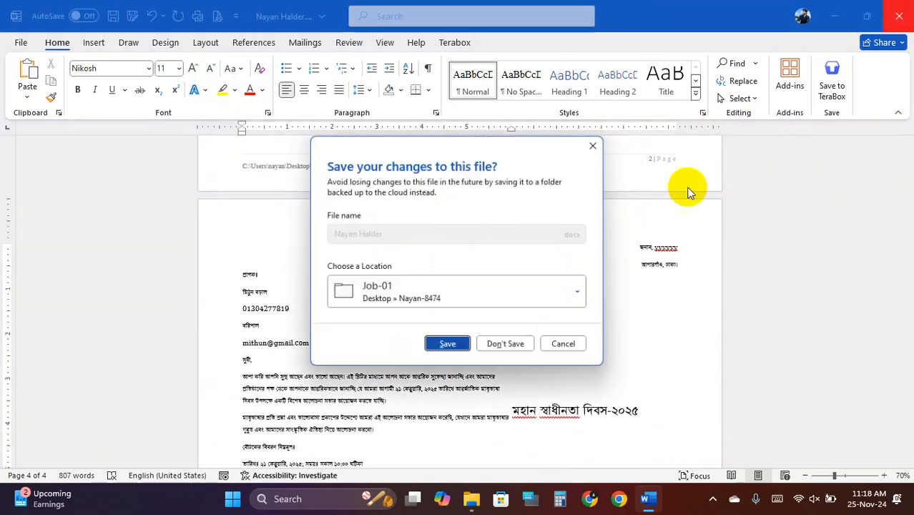
left_click(523, 346)
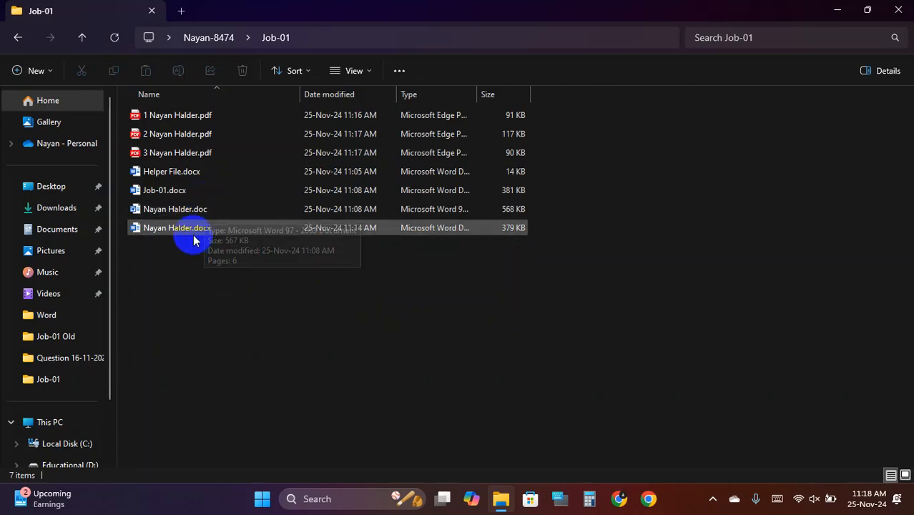
double_click(194, 237)
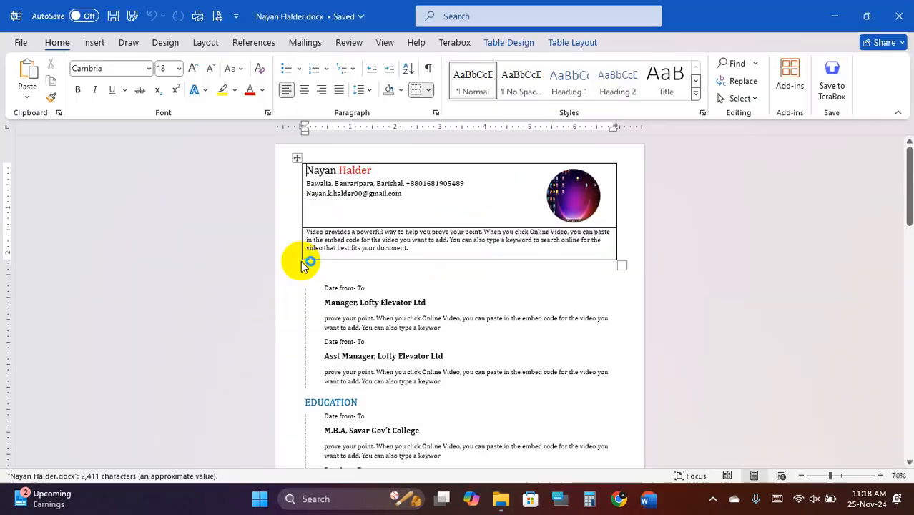
- Scroll through the reopened résumé document and bring up the Save As dialog
scroll(423, 308, "down", 3)
scroll(438, 317, "down", 15)
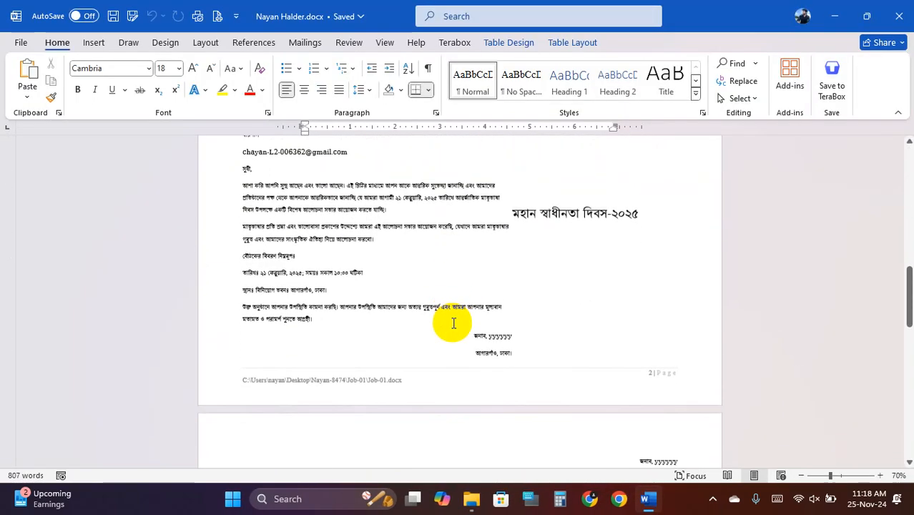
scroll(465, 331, "up", 4)
scroll(465, 331, "down", 1)
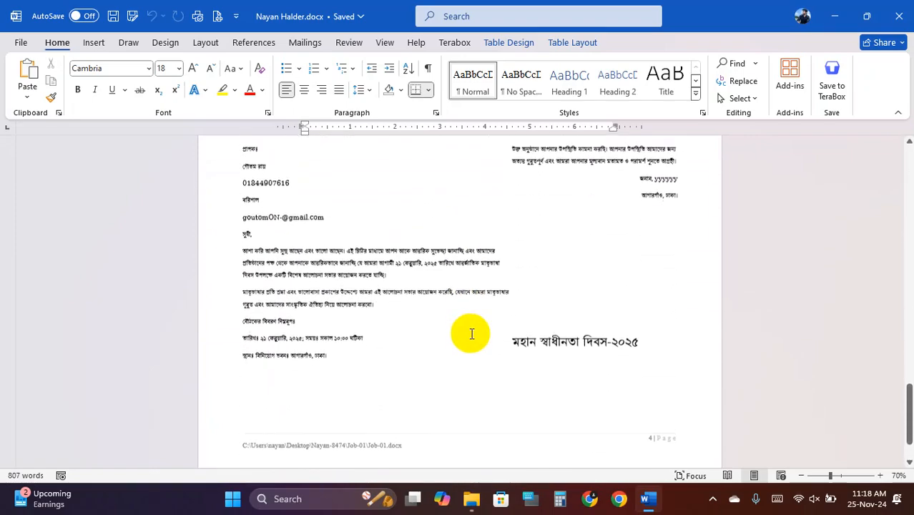
scroll(464, 335, "up", 4)
scroll(464, 335, "up", 15)
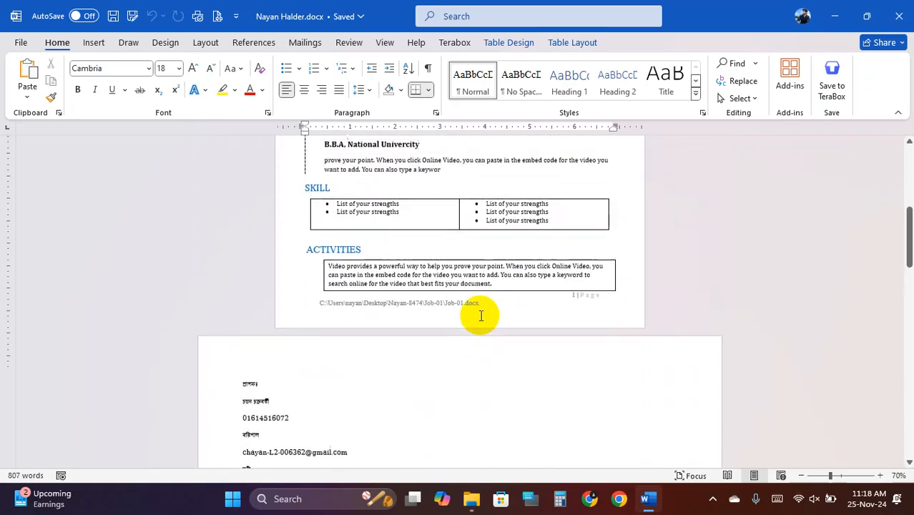
scroll(485, 297, "down", 12)
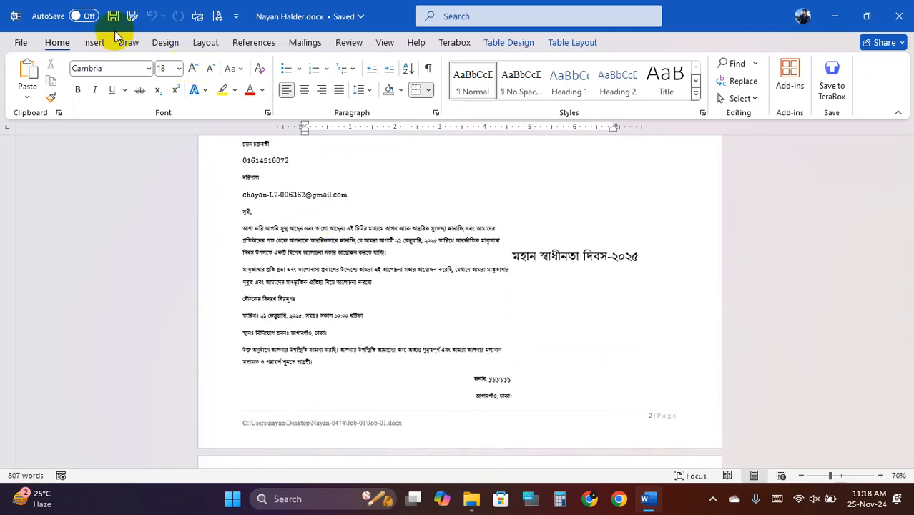
left_click(133, 17)
- Save the whole document as a PDF with a '4 File' name prefix in Job-01
left_click(184, 352)
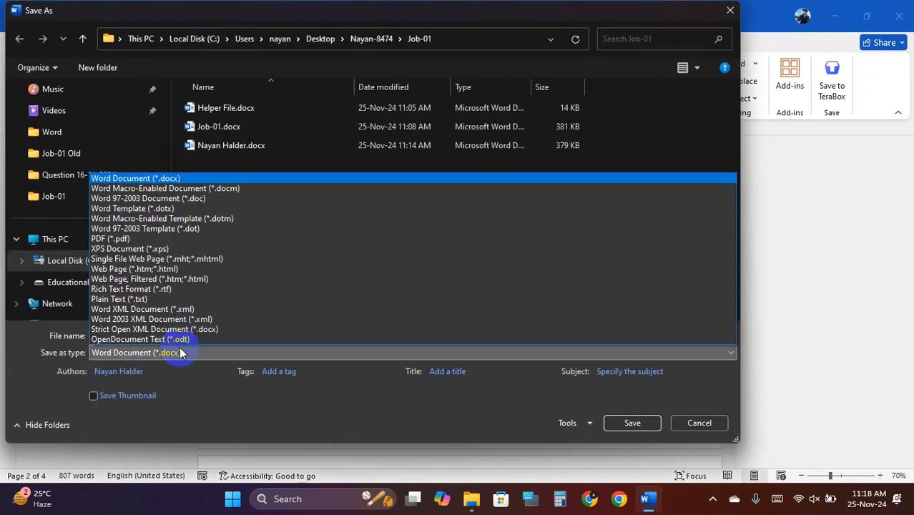
left_click(133, 239)
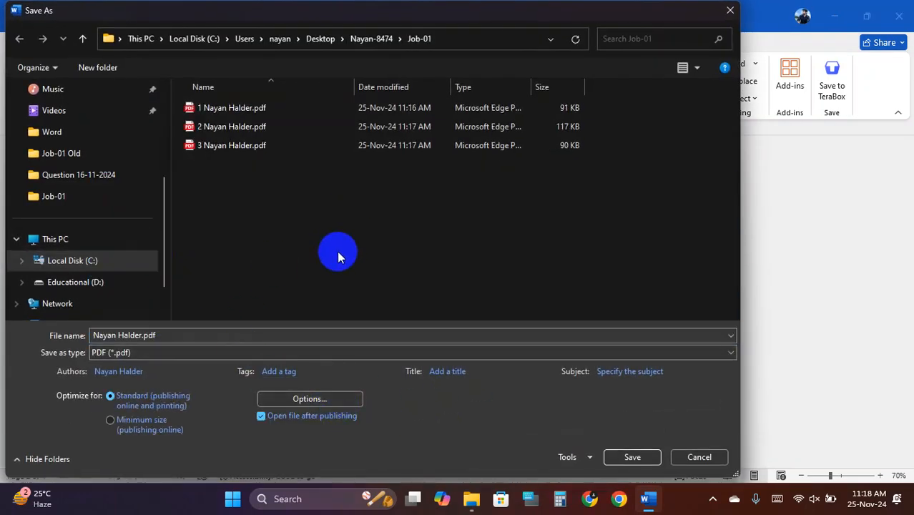
left_click(94, 337)
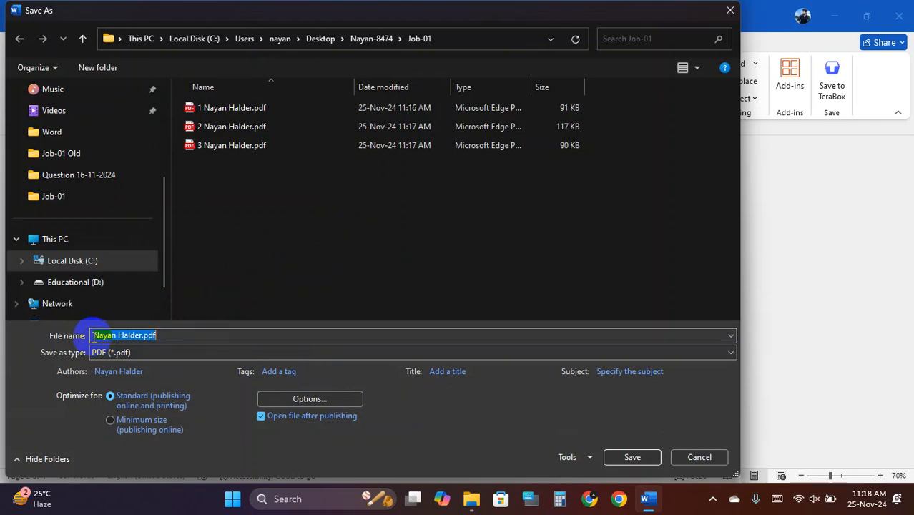
left_click(105, 358)
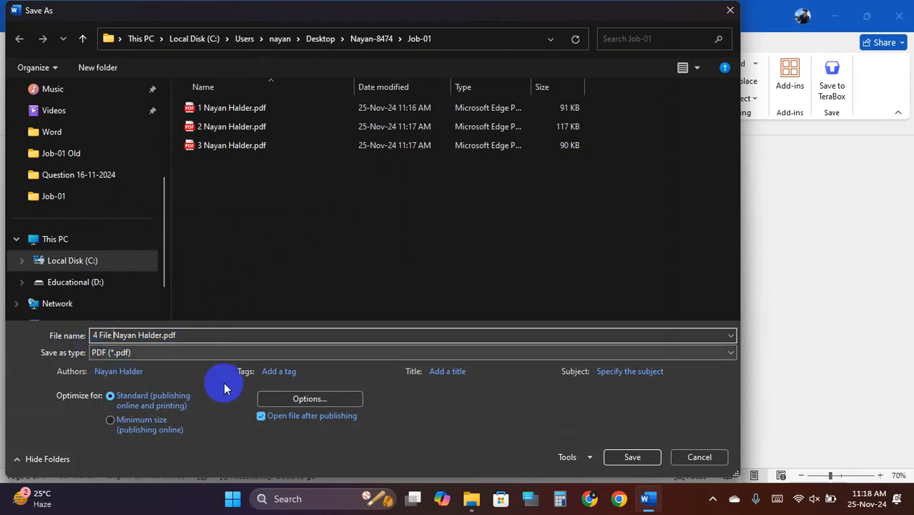
left_click(633, 457)
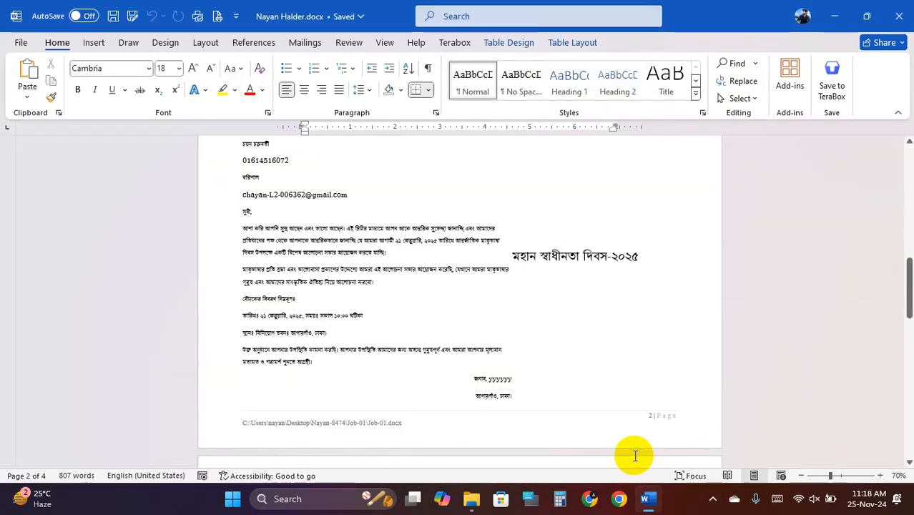
- Scroll through the four-page PDF in Edge, then close Edge and the Word document
scroll(500, 337, "down", 6)
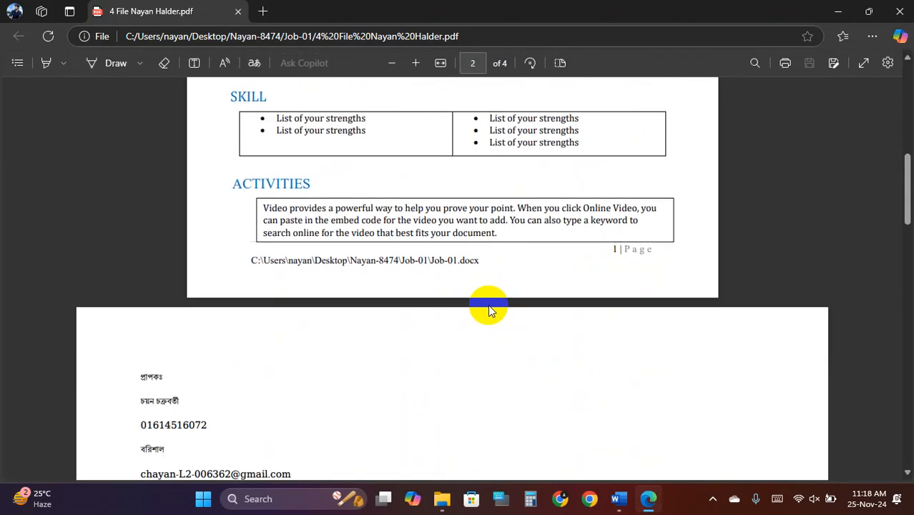
scroll(501, 301, "down", 15)
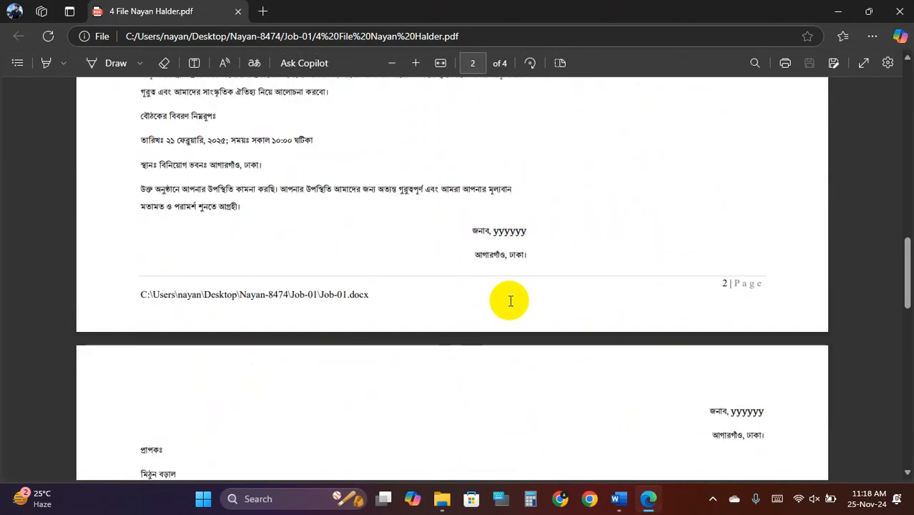
scroll(510, 301, "up", 15)
left_click(238, 12)
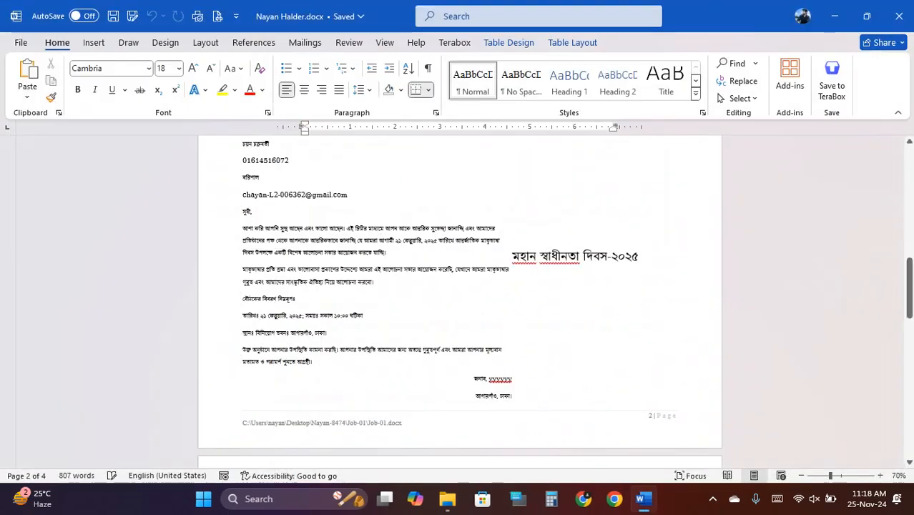
left_click(898, 11)
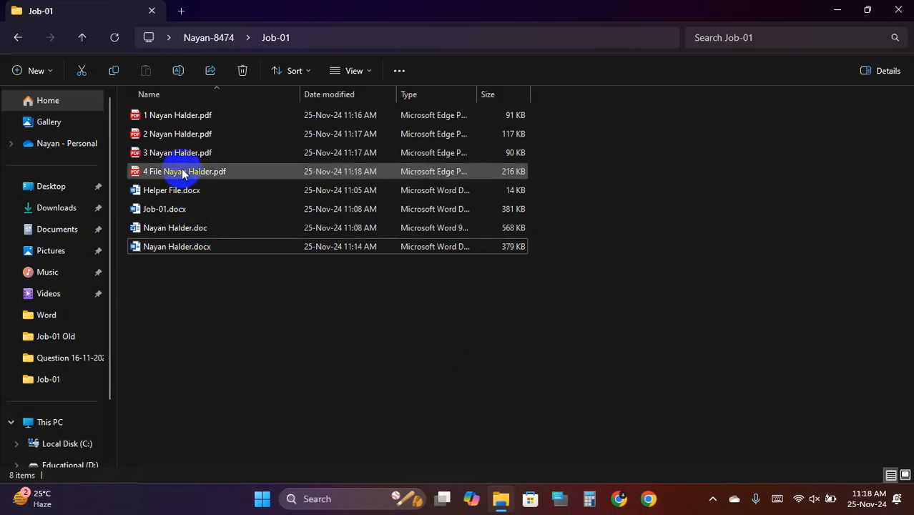
- Reopen the '4 File' PDF from Job-01, scroll through it, and close it
left_click(172, 135)
left_click(171, 148)
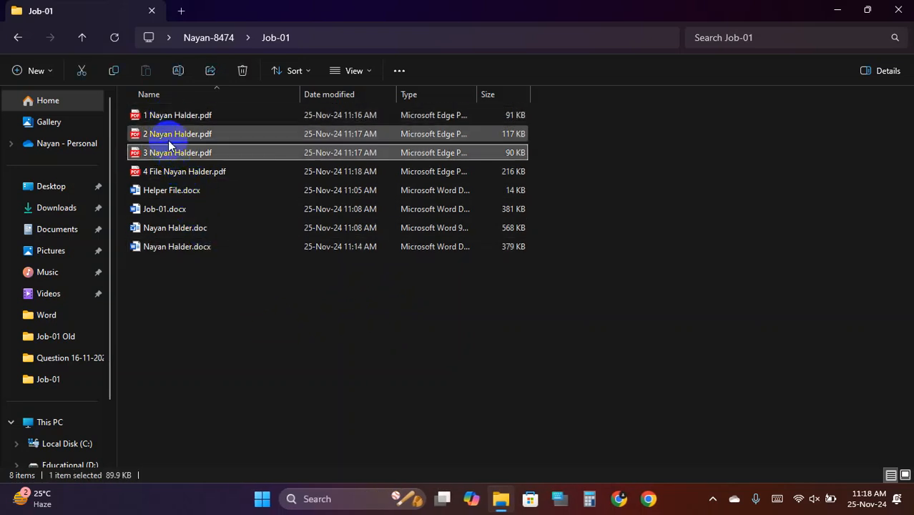
double_click(172, 174)
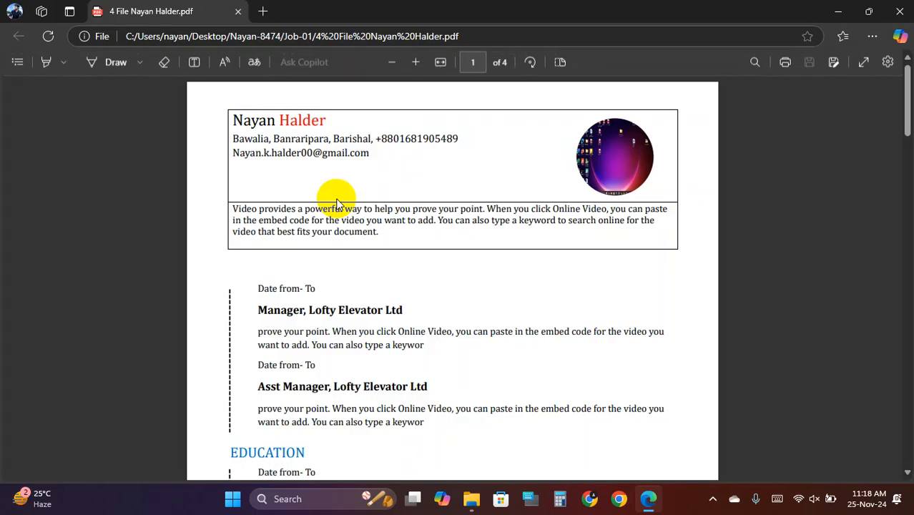
scroll(408, 249, "down", 20)
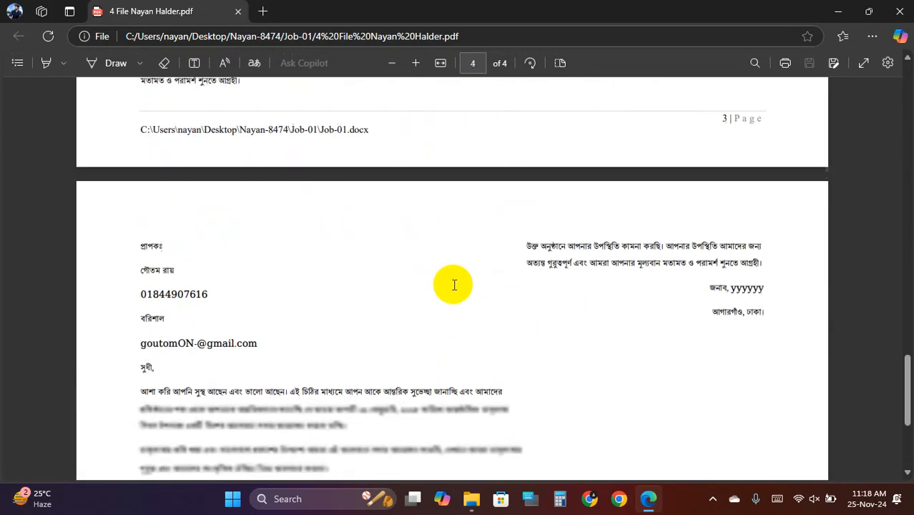
scroll(453, 285, "up", 20)
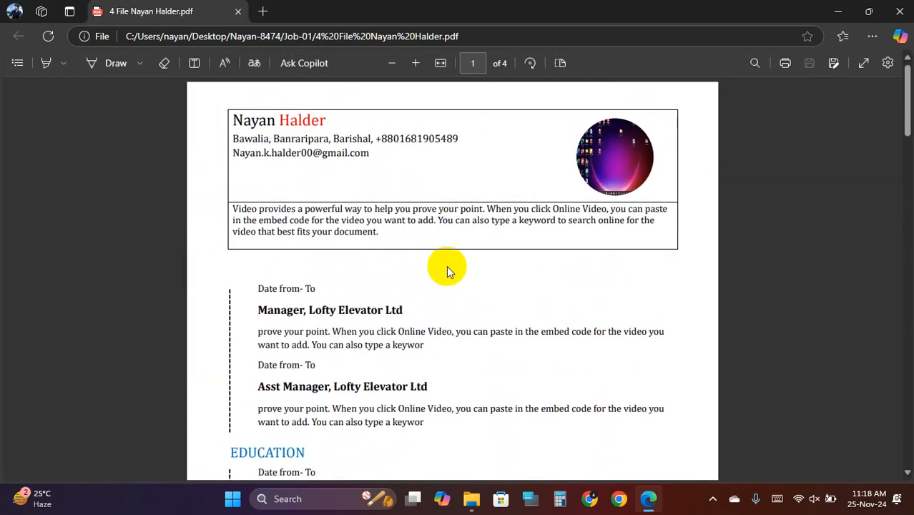
scroll(448, 266, "down", 10)
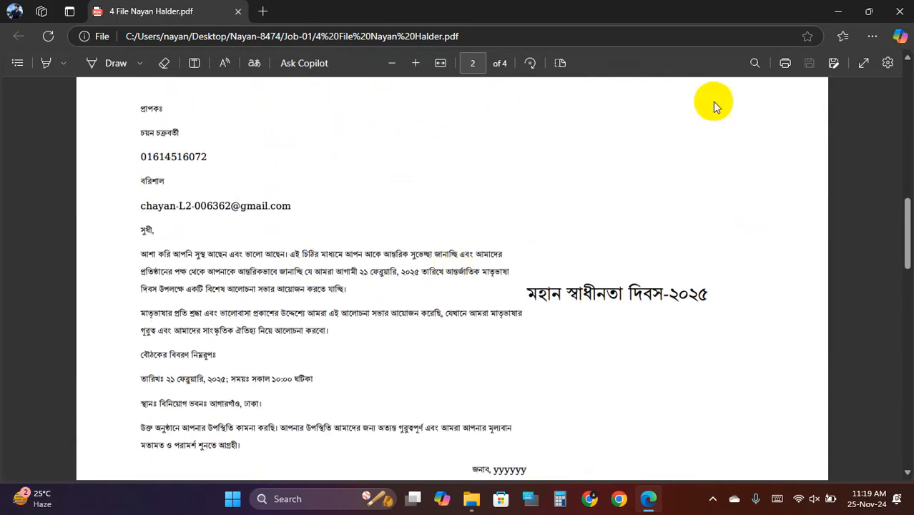
left_click(893, 6)
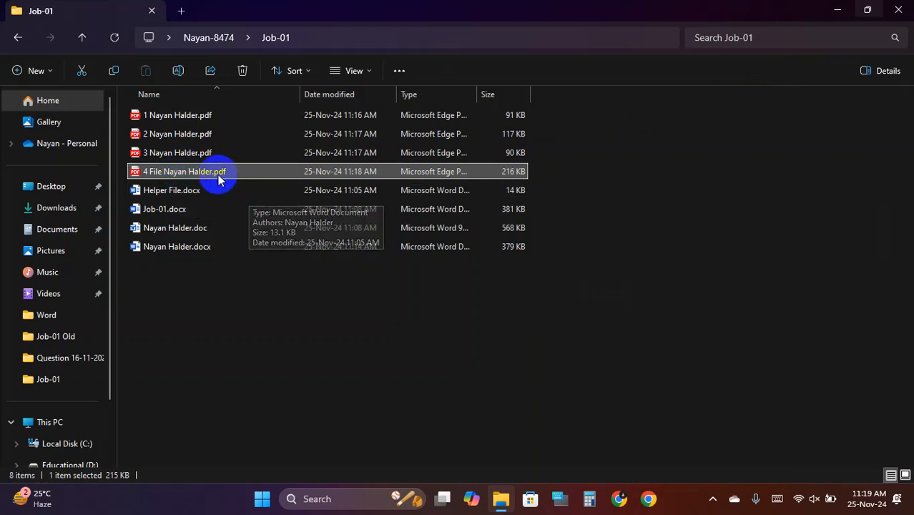
- Launch Chrome, search for 'split pdf', and open iLovePDF's Split PDF tool
left_click(647, 498)
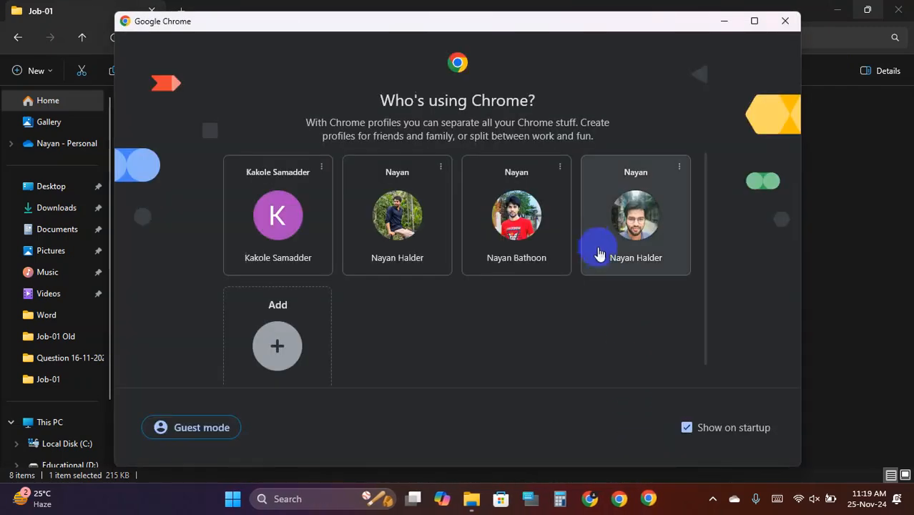
left_click(597, 247)
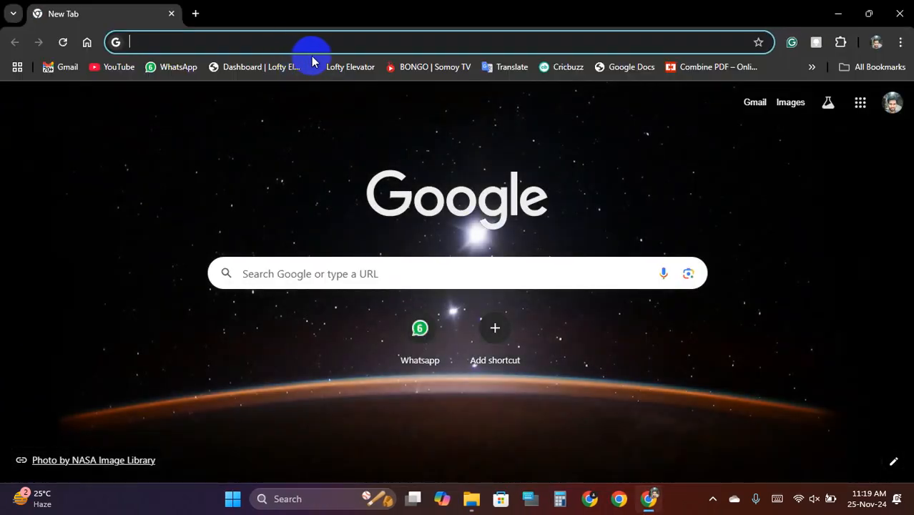
type("spi")
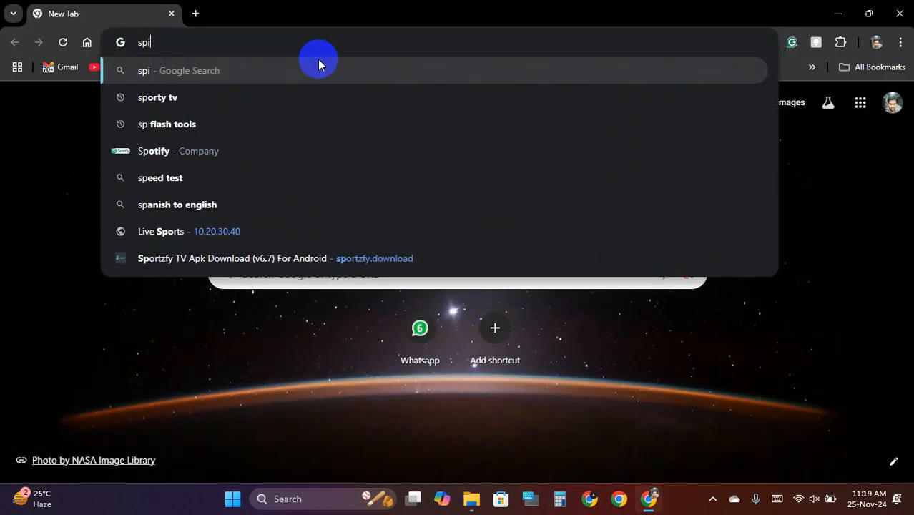
type("l")
key("BackSpace")
key("BackSpace")
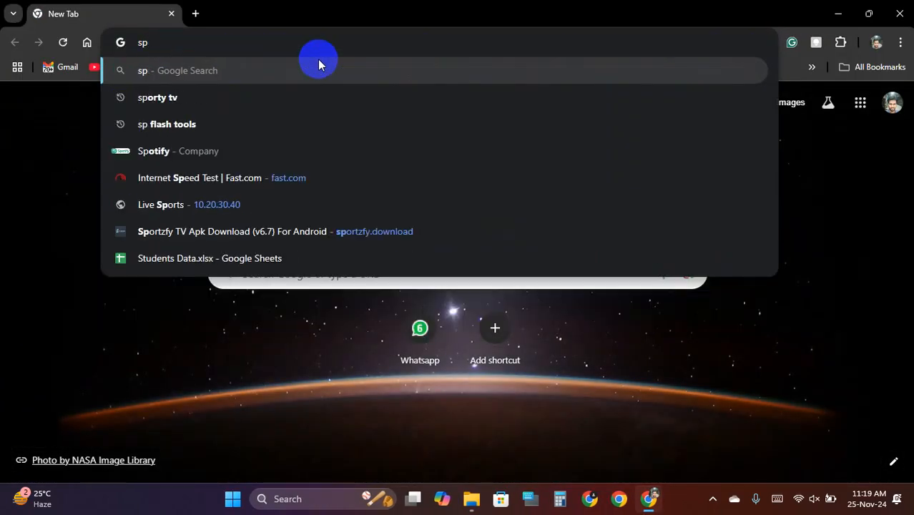
type("ilt")
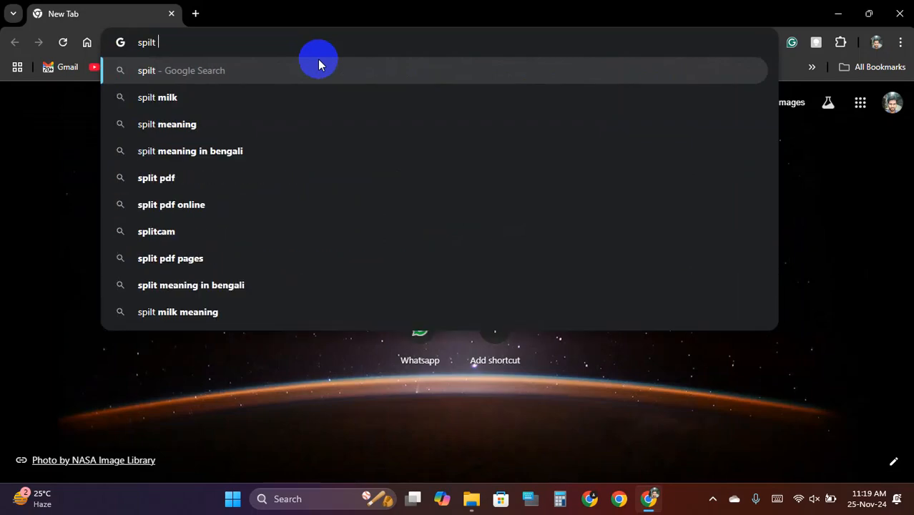
type(" pdf")
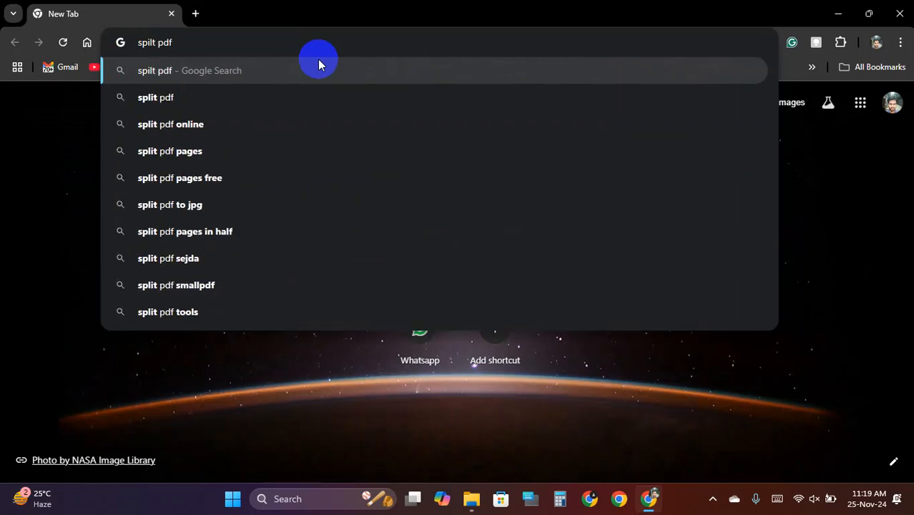
key("Return")
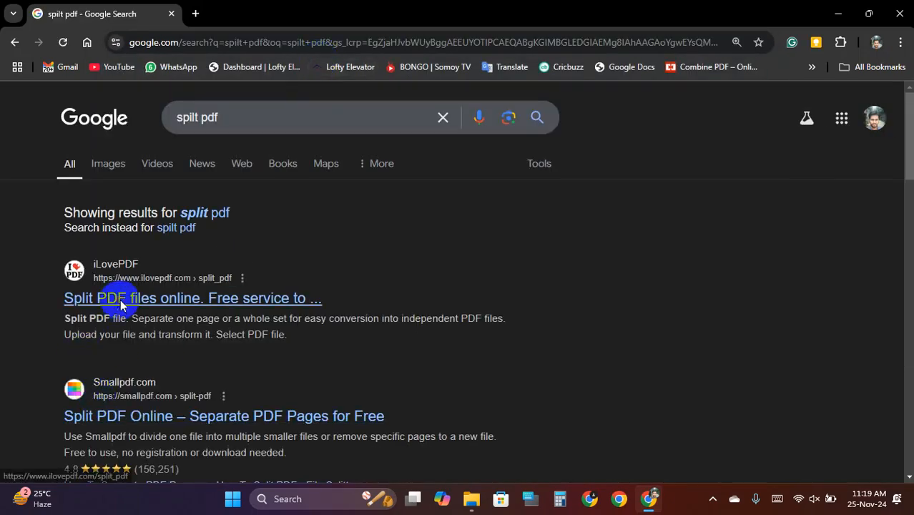
left_click(121, 305)
- Upload the four-page '4 File' PDF from the Job-01 folder to iLovePDF
left_click(438, 292)
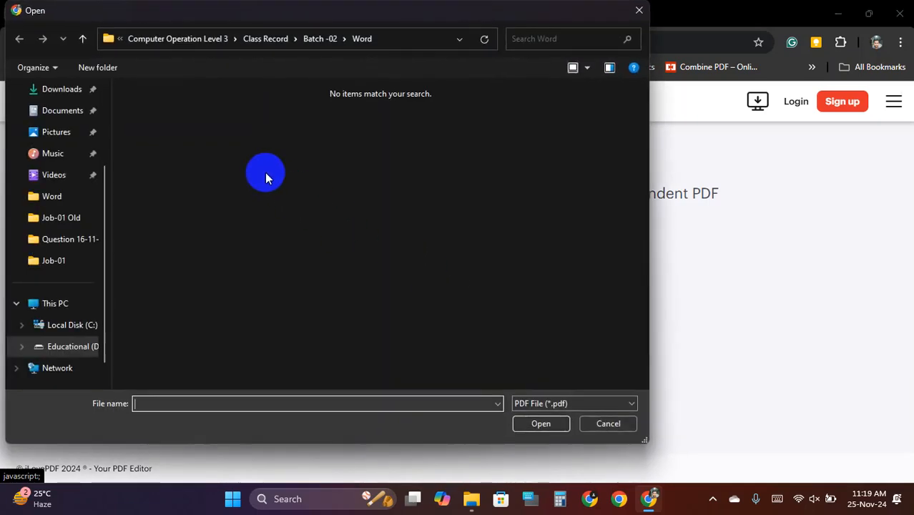
left_click(68, 219)
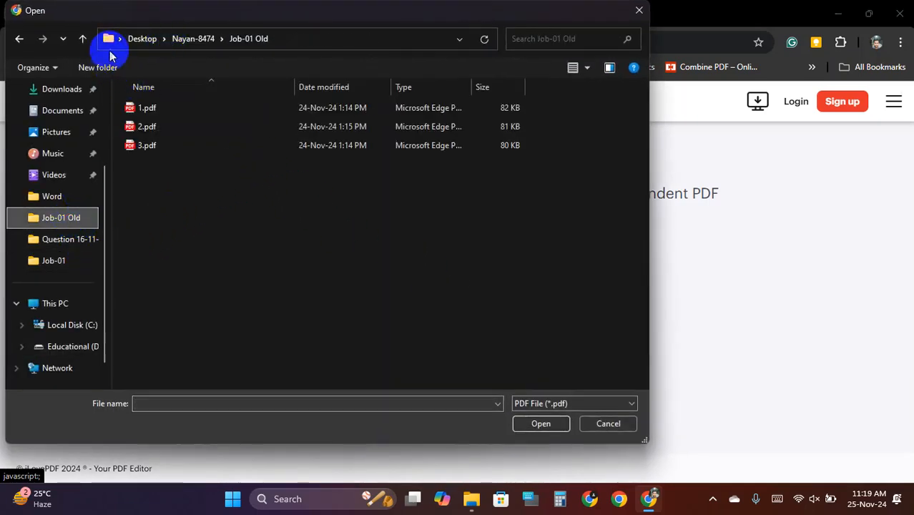
left_click(84, 39)
double_click(168, 108)
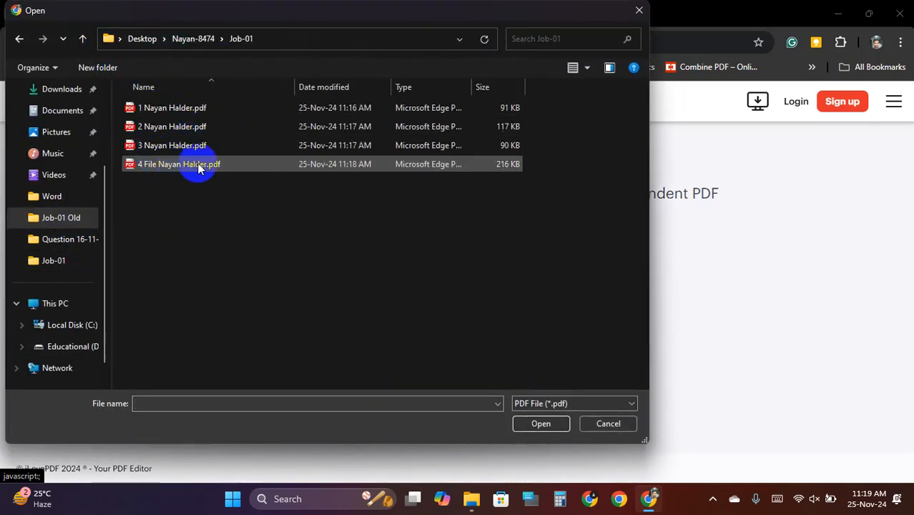
left_click(195, 164)
left_click(542, 423)
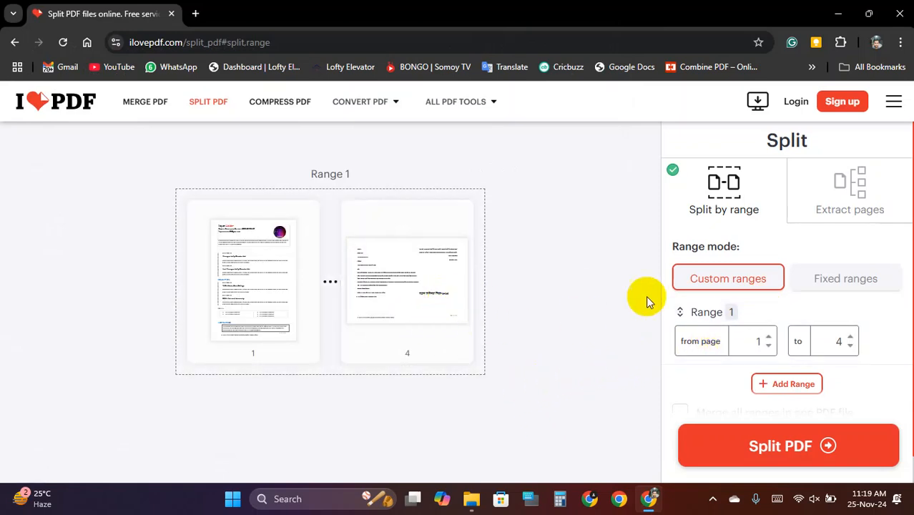
- Split out page 2 (range 2 to 2), download it, and check the result
left_click(769, 338)
left_click(850, 346)
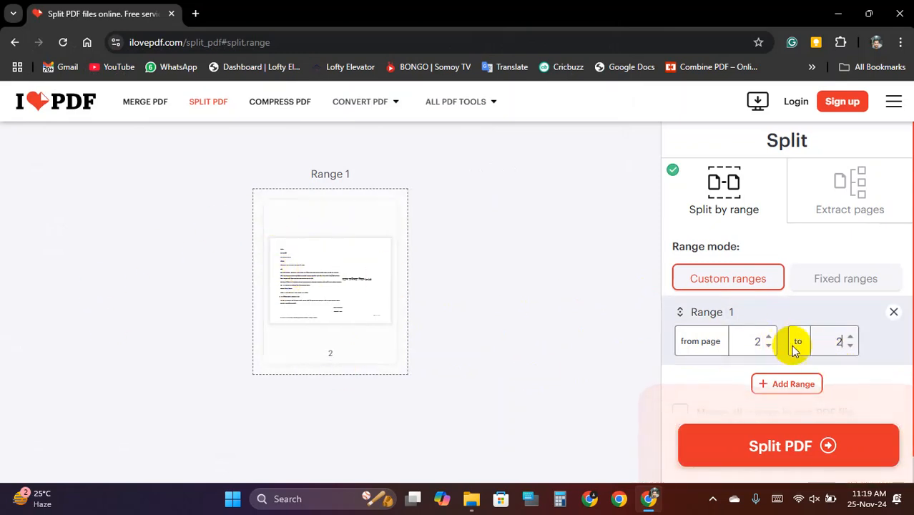
left_click(802, 450)
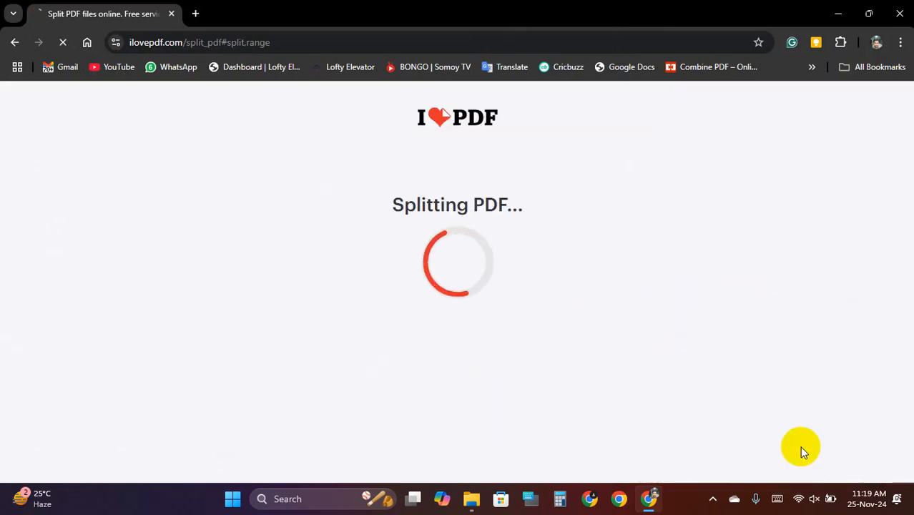
left_click(553, 218)
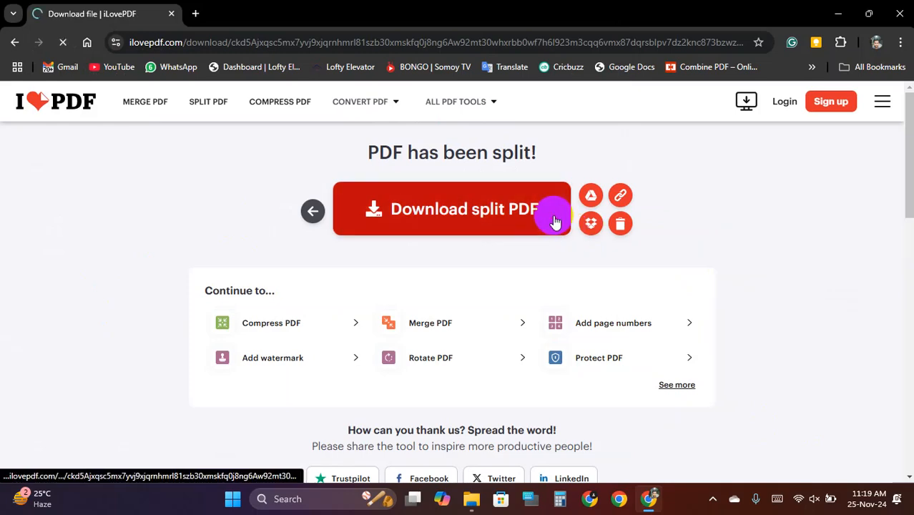
left_click(752, 80)
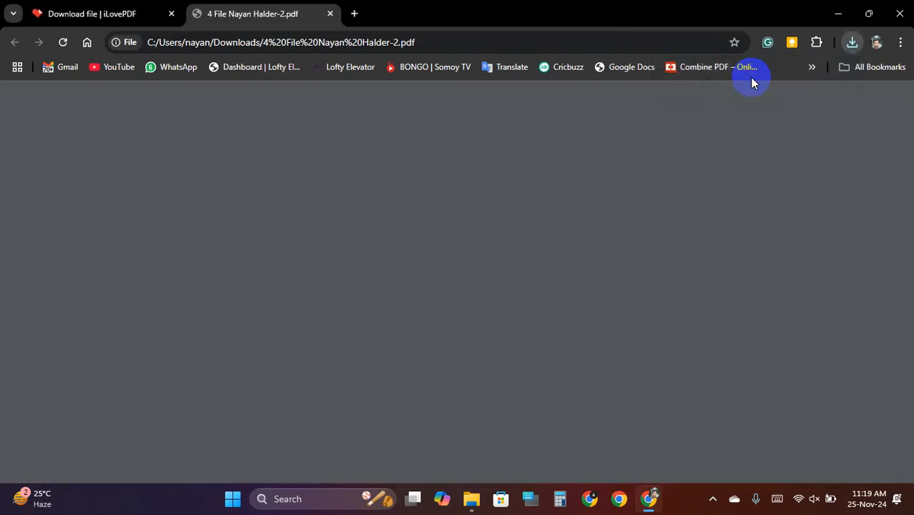
scroll(428, 282, "down", 2)
scroll(433, 286, "up", 2)
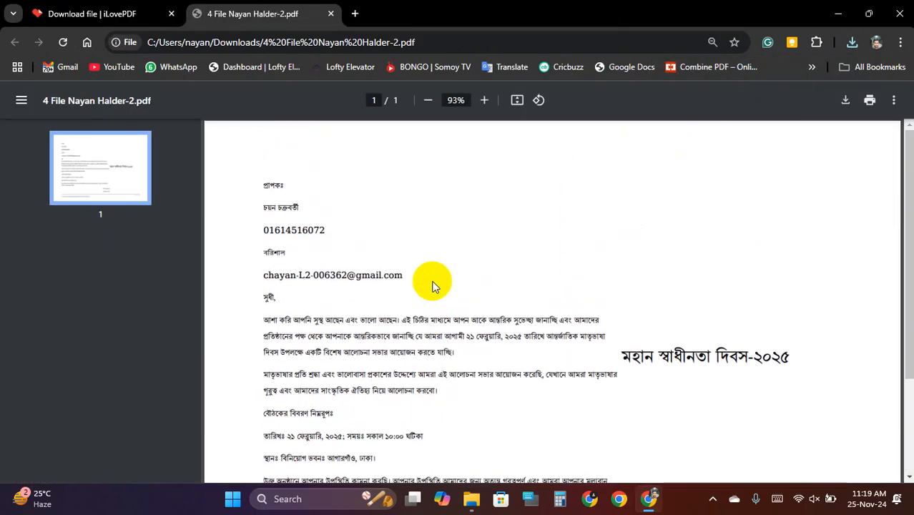
left_click(331, 14)
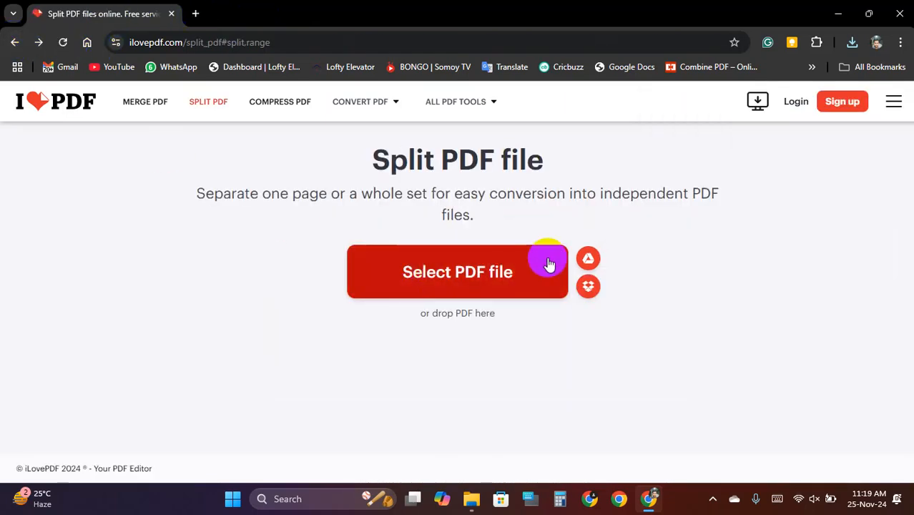
- Reload the four-page PDF, split out page 3 (range 3 to 3), and download it
left_click(543, 272)
double_click(185, 166)
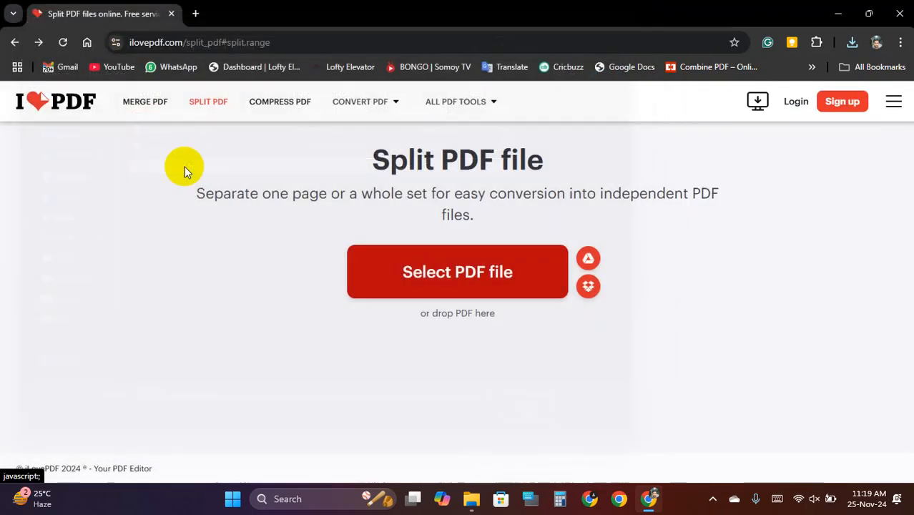
double_click(770, 338)
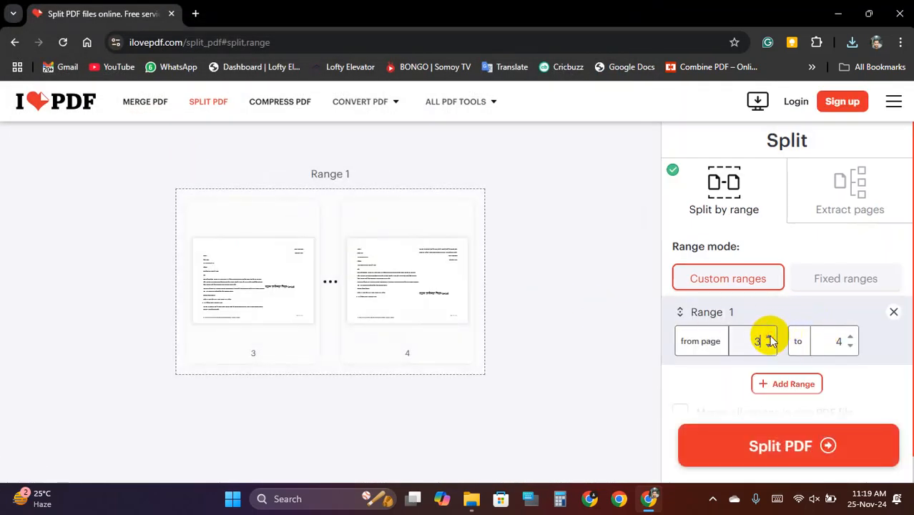
left_click(852, 348)
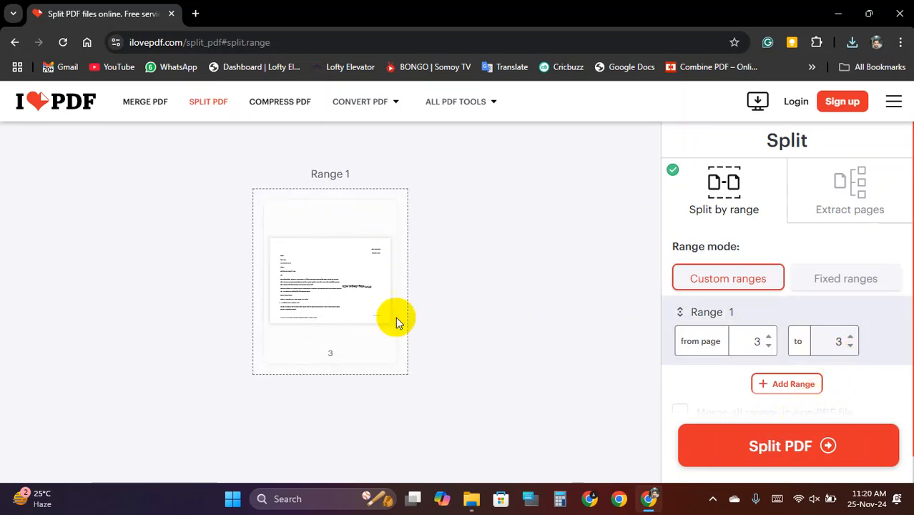
left_click(773, 438)
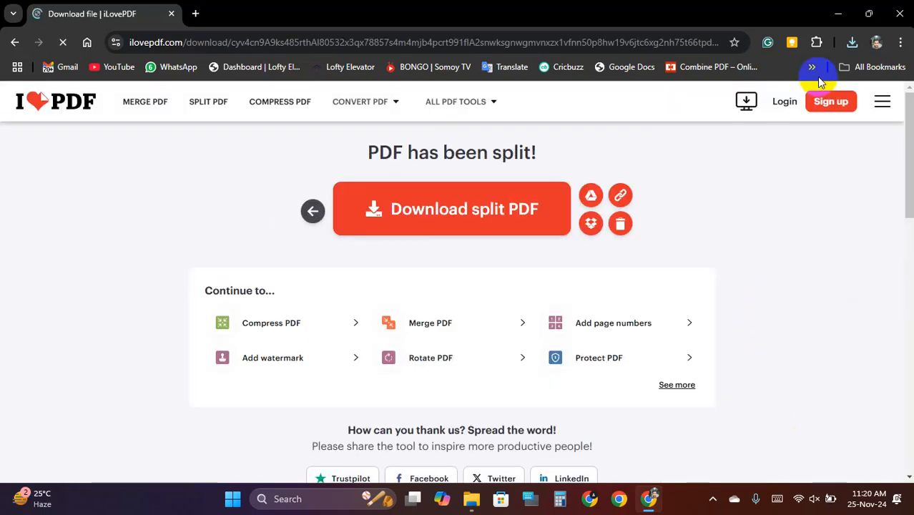
left_click(455, 209)
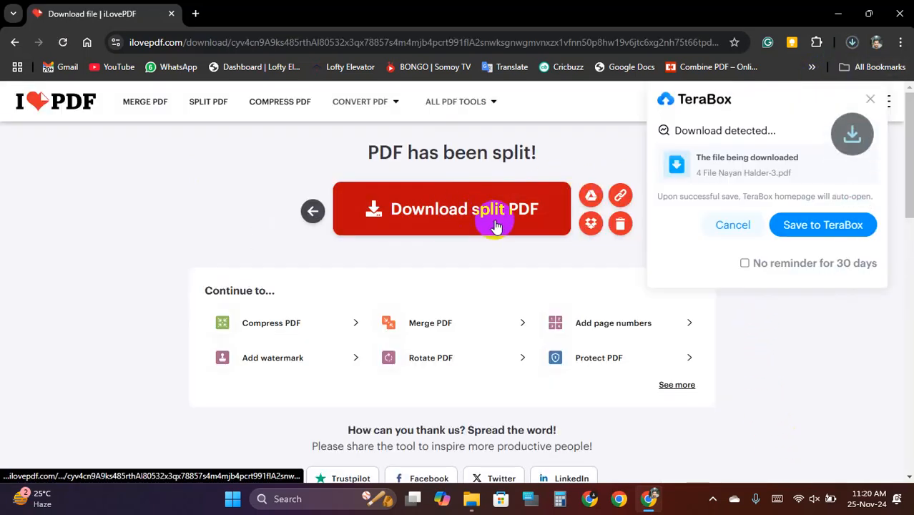
- Reload the PDF again, split out page 4 alone, download it, and view recent downloads
left_click(15, 42)
left_click(438, 268)
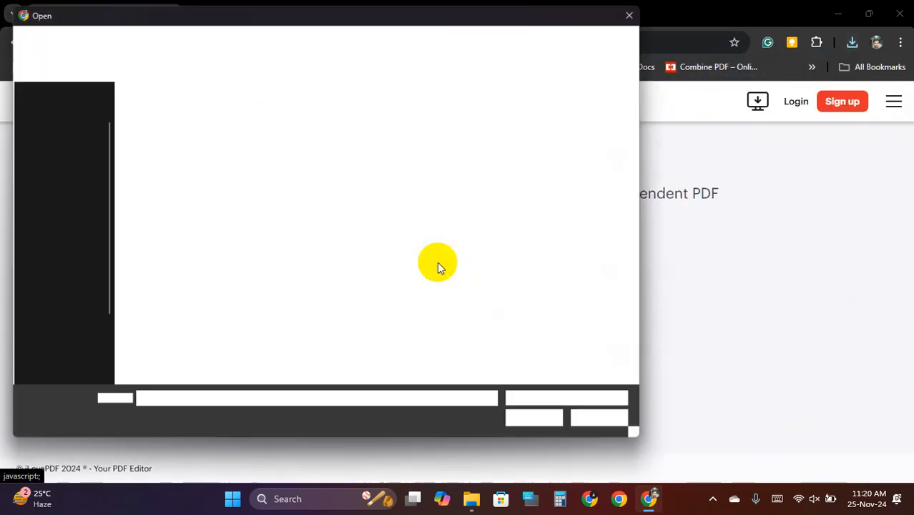
double_click(197, 164)
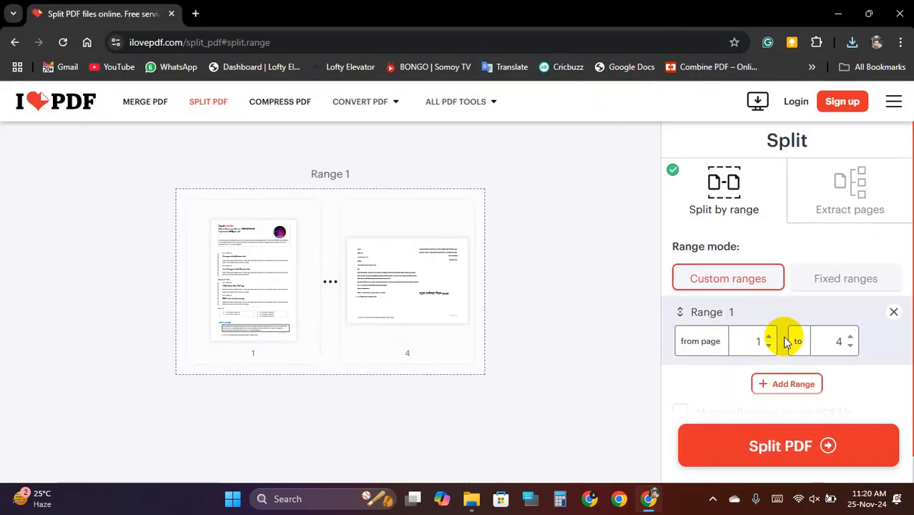
left_click(771, 336)
left_click(771, 336)
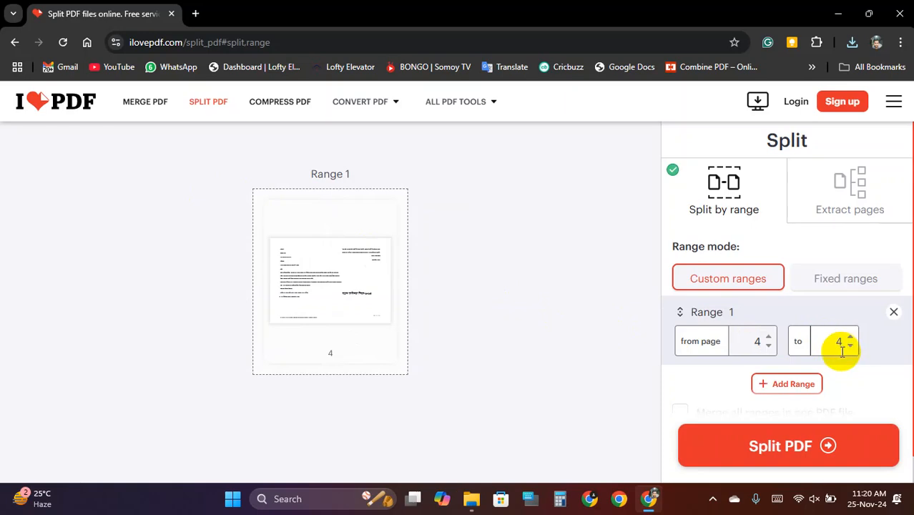
left_click(809, 445)
left_click(519, 215)
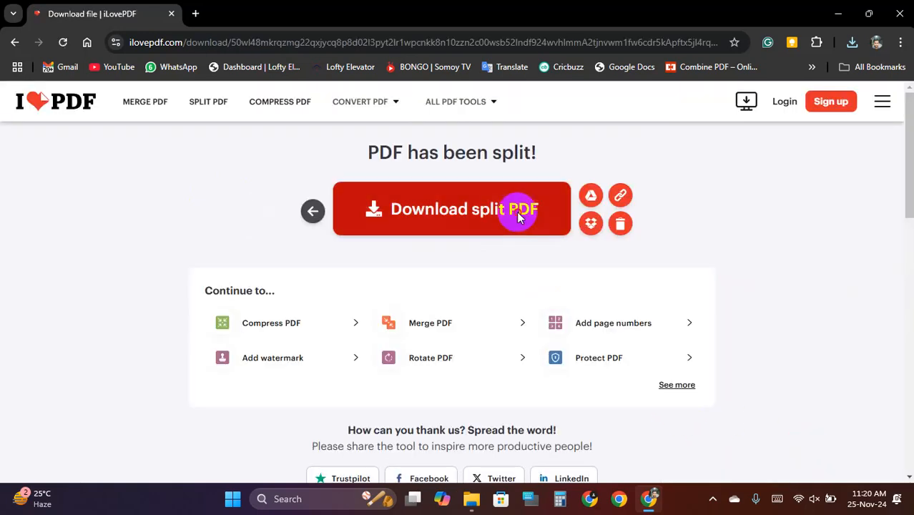
left_click(854, 43)
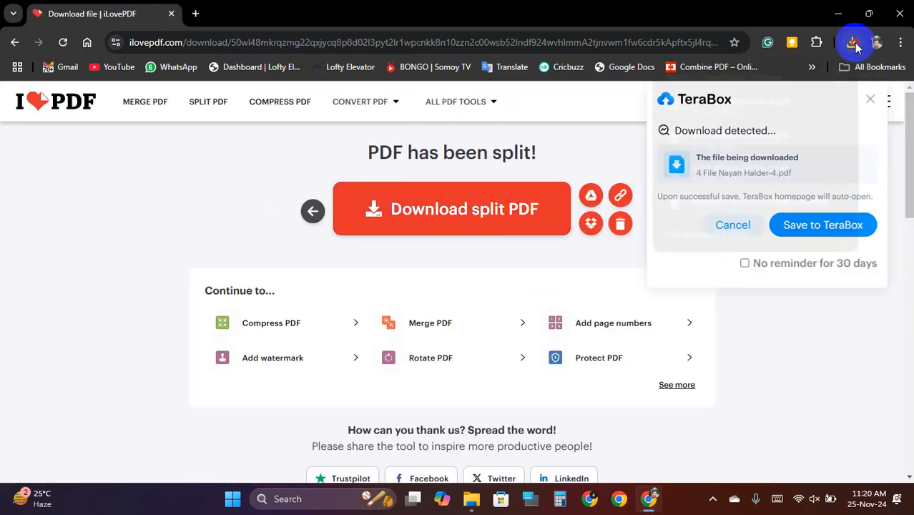
- Open the Downloads folder and preview the page 4, page 3 and page 2 split PDFs
left_click(813, 103)
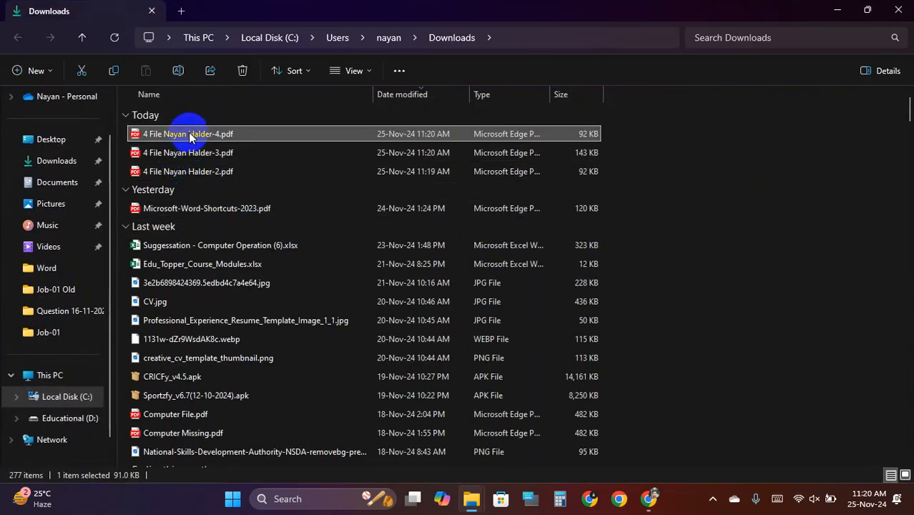
double_click(203, 136)
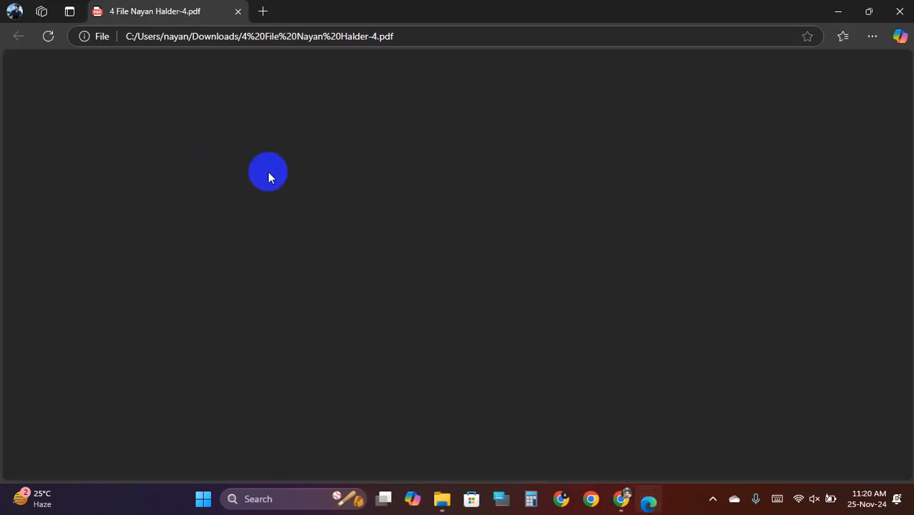
left_click(239, 12)
left_click(191, 152)
double_click(195, 153)
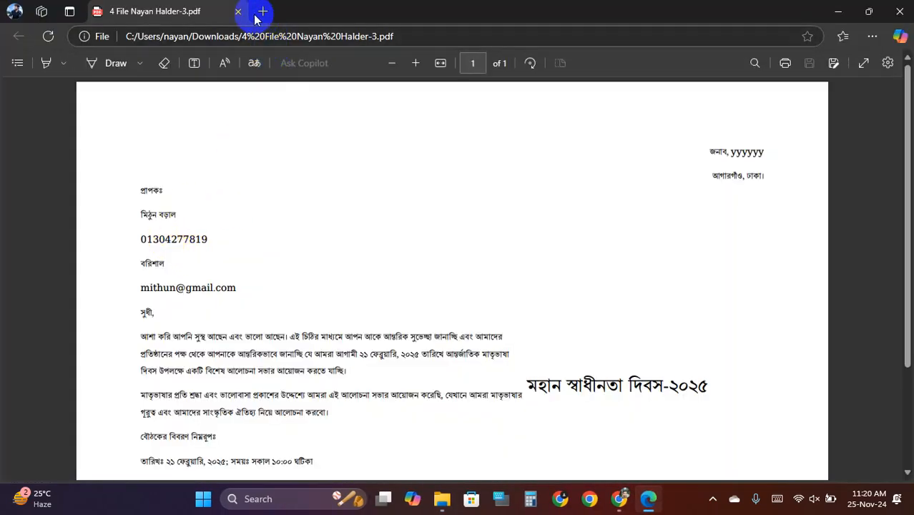
left_click(238, 12)
left_click(193, 172)
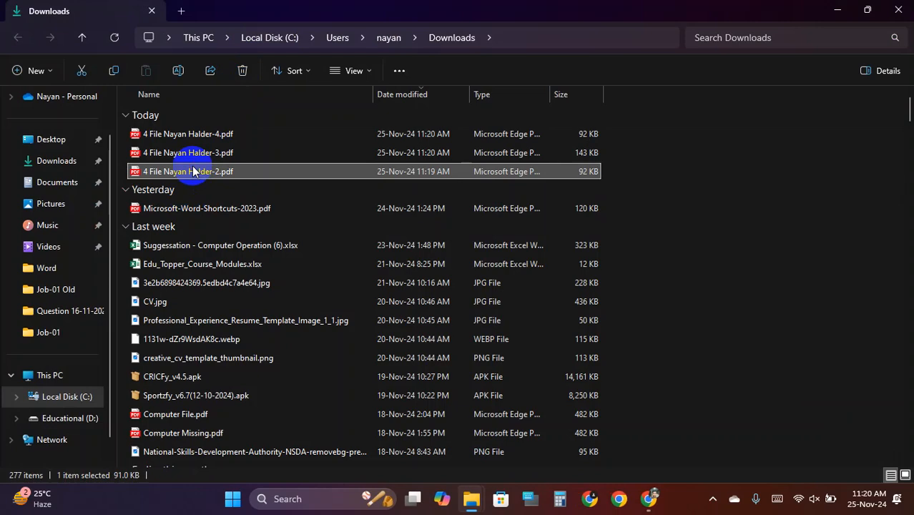
double_click(193, 172)
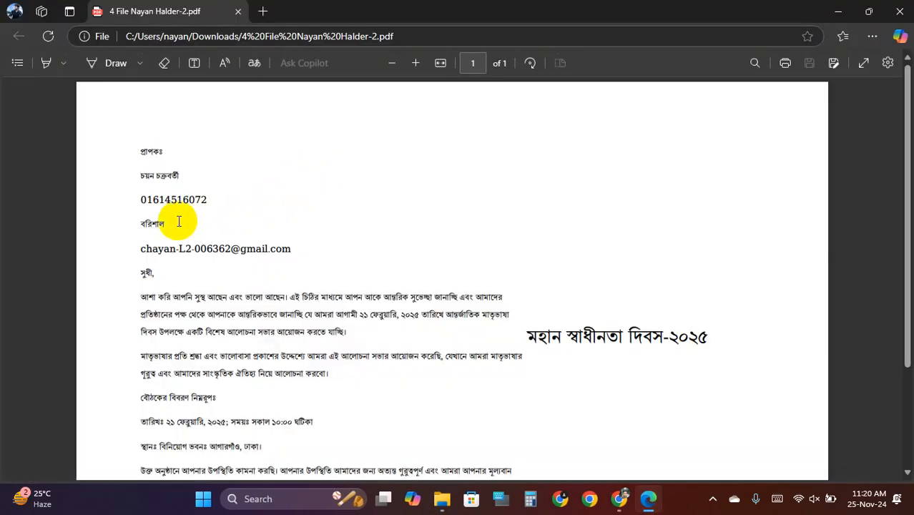
scroll(164, 199, "down", 3)
scroll(234, 194, "up", 3)
left_click(239, 11)
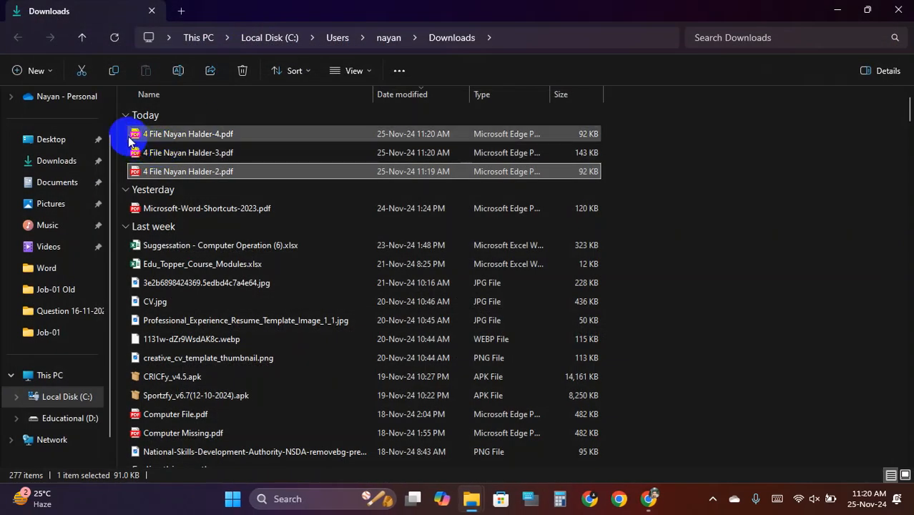
- Delete all three split PDFs, close the Downloads window, and dismiss the TeraBox popup
left_click_drag(129, 135, 228, 186)
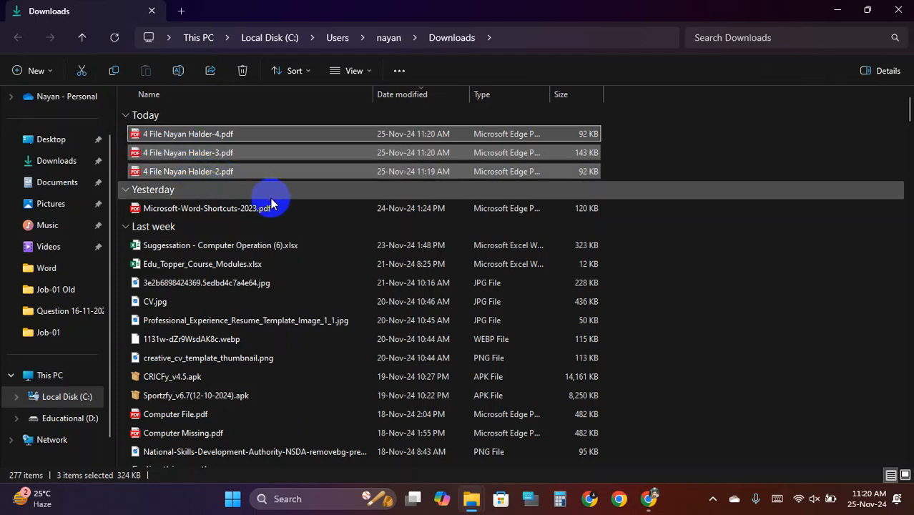
key("Delete")
left_click(899, 10)
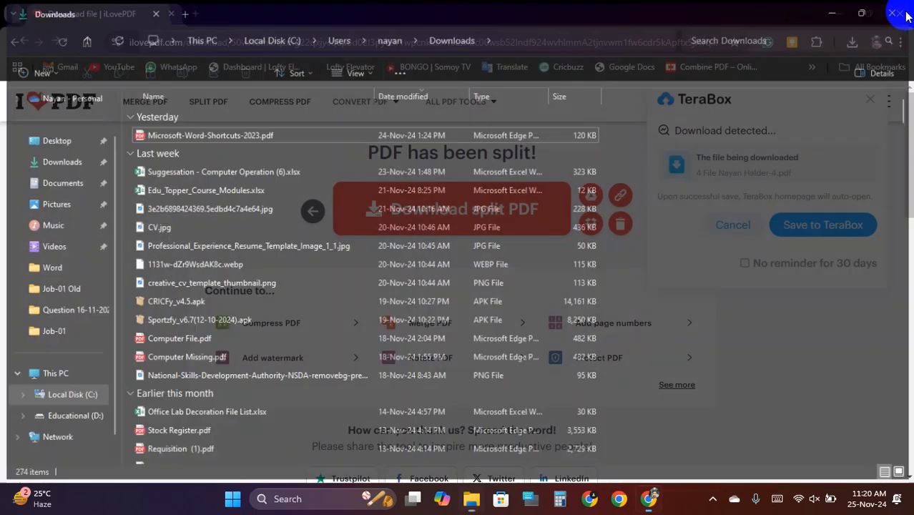
left_click(872, 101)
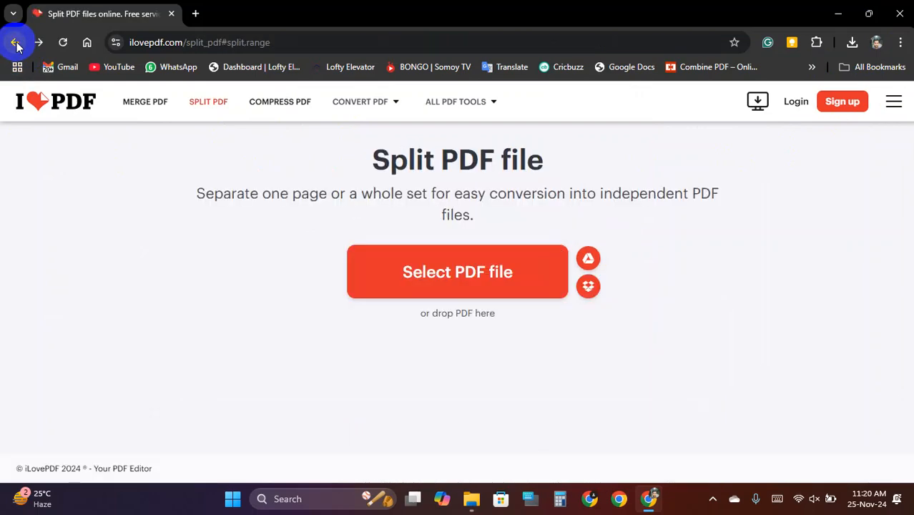
- Delete the combined 4-page letters PDF from the Job-01 folder
left_click(837, 12)
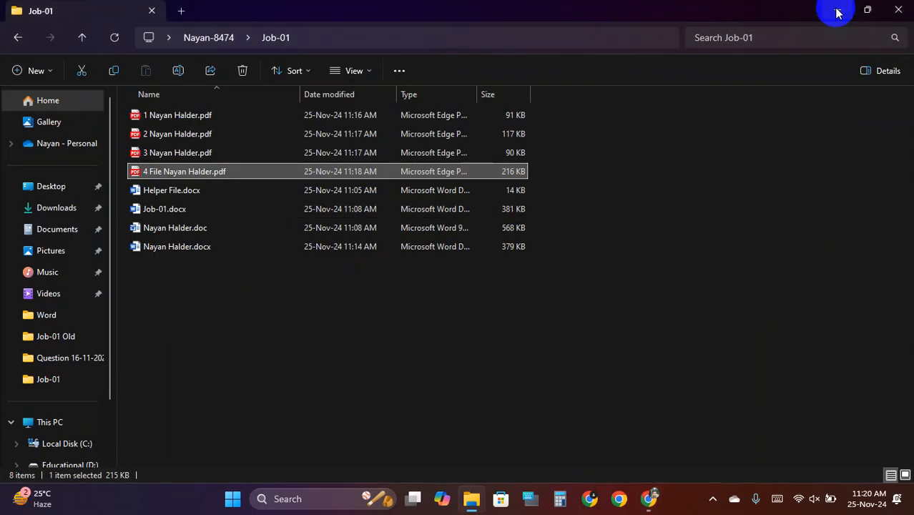
left_click(343, 426)
left_click(200, 175)
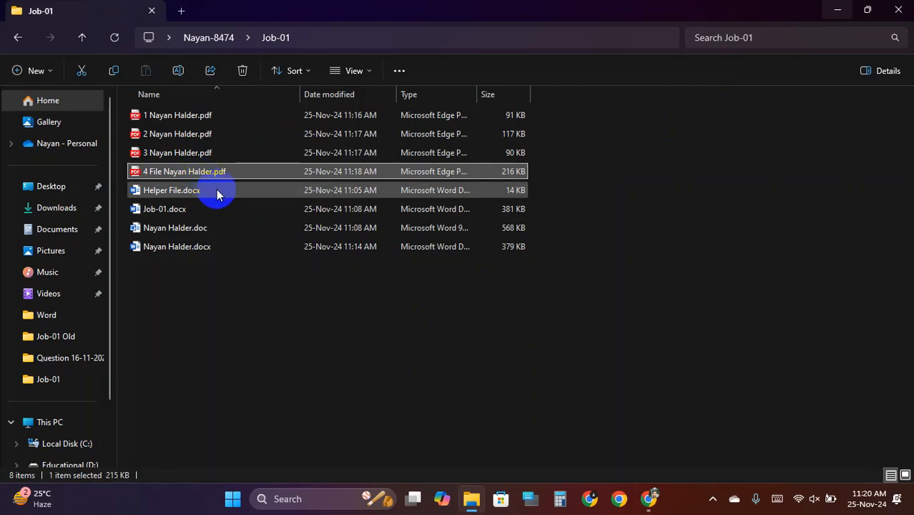
key("Delete")
- Open and check the single-page letter PDFs numbered 1, 2 and 3 in turn
left_click(170, 116)
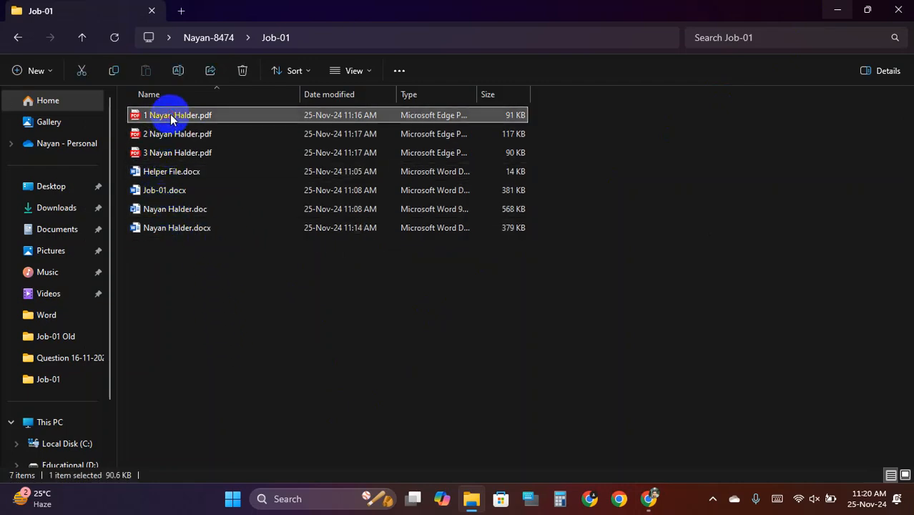
double_click(170, 115)
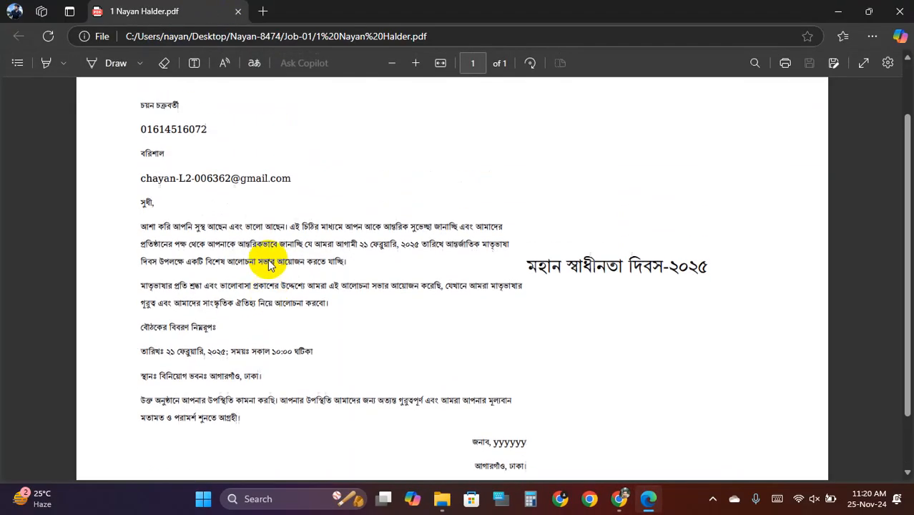
left_click(239, 11)
left_click(197, 133)
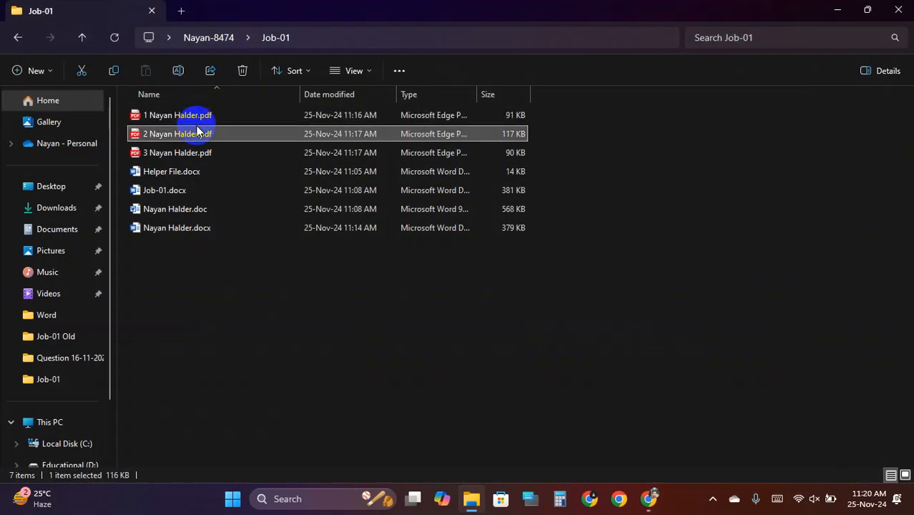
double_click(198, 132)
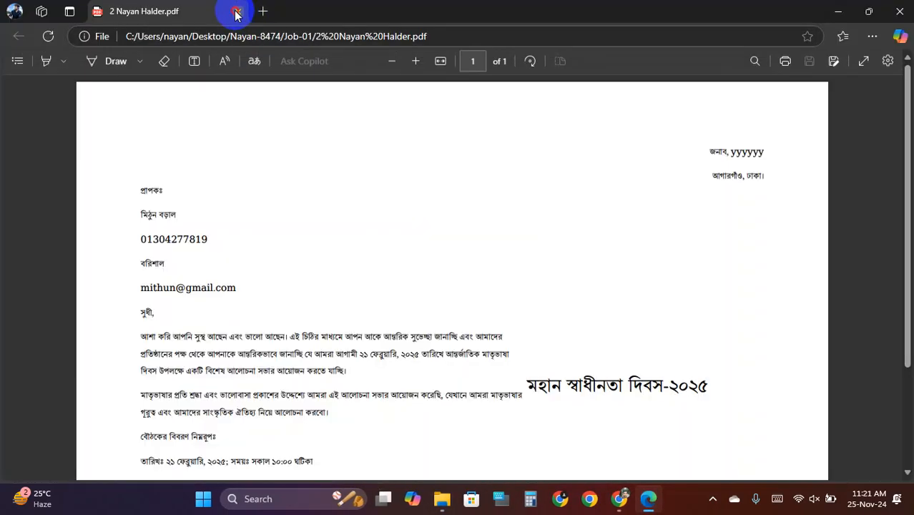
left_click(237, 12)
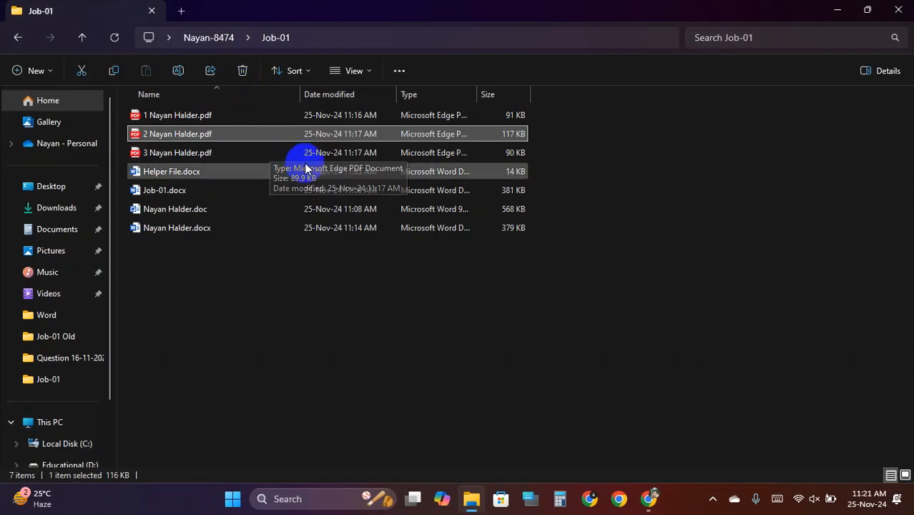
left_click(194, 155)
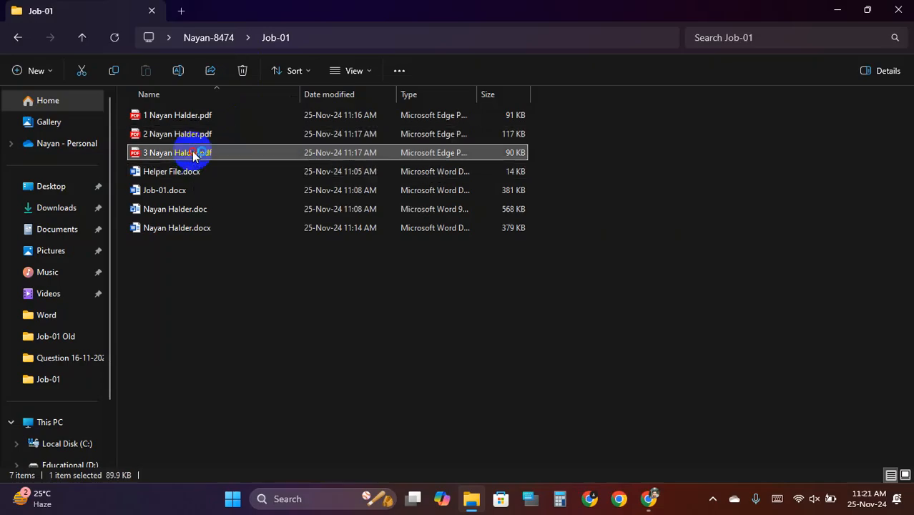
double_click(193, 154)
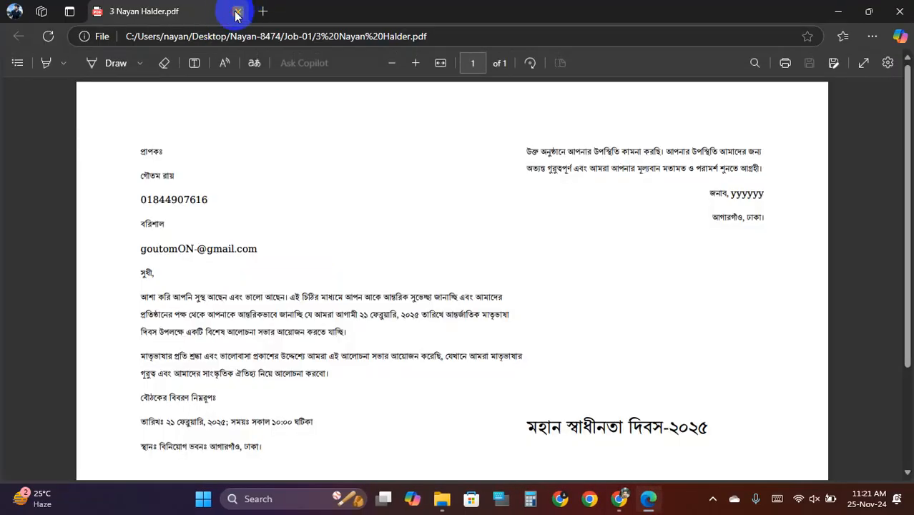
left_click(237, 15)
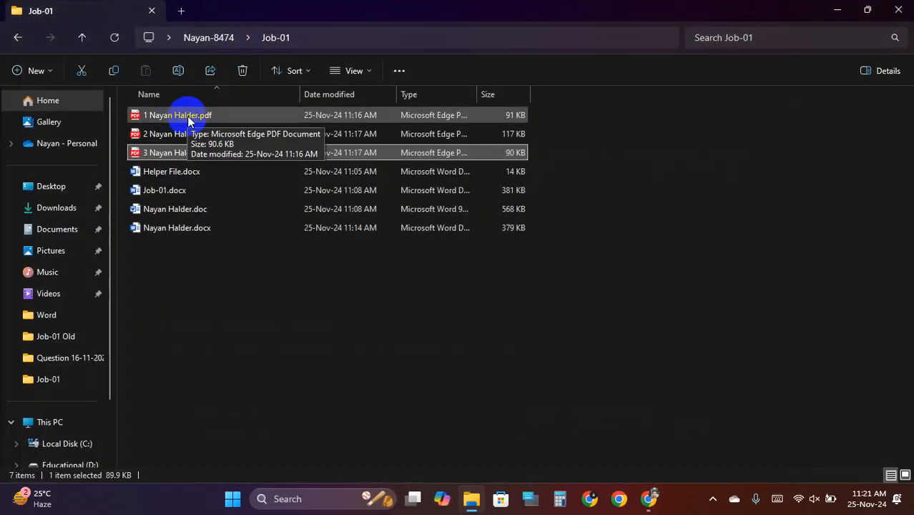
- Look over the numbered letter PDFs, ending on the third, then return to the browser
left_click(188, 116)
left_click(192, 135)
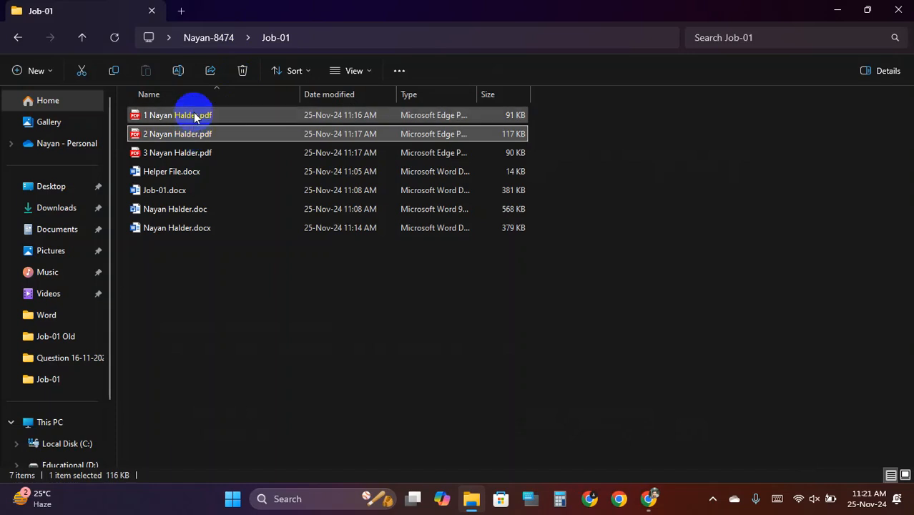
left_click(192, 117)
left_click(200, 138)
left_click(201, 117)
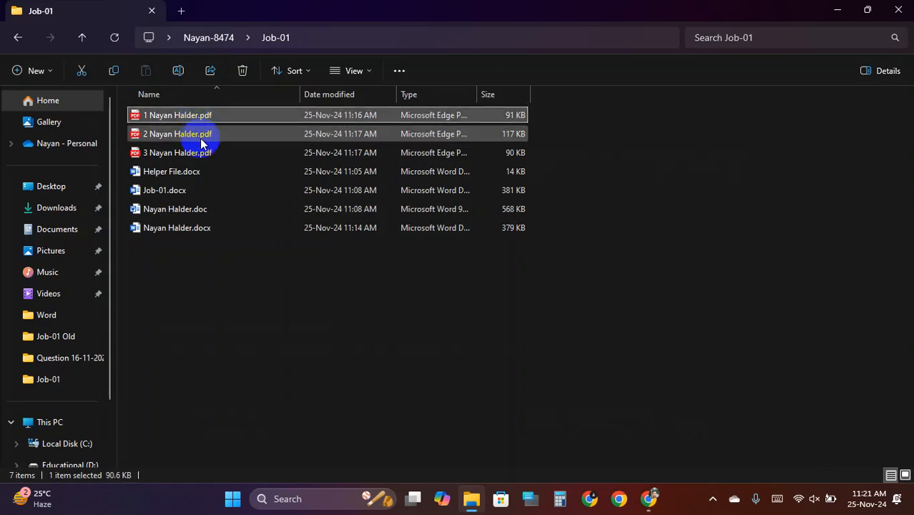
left_click(203, 140)
left_click(204, 154)
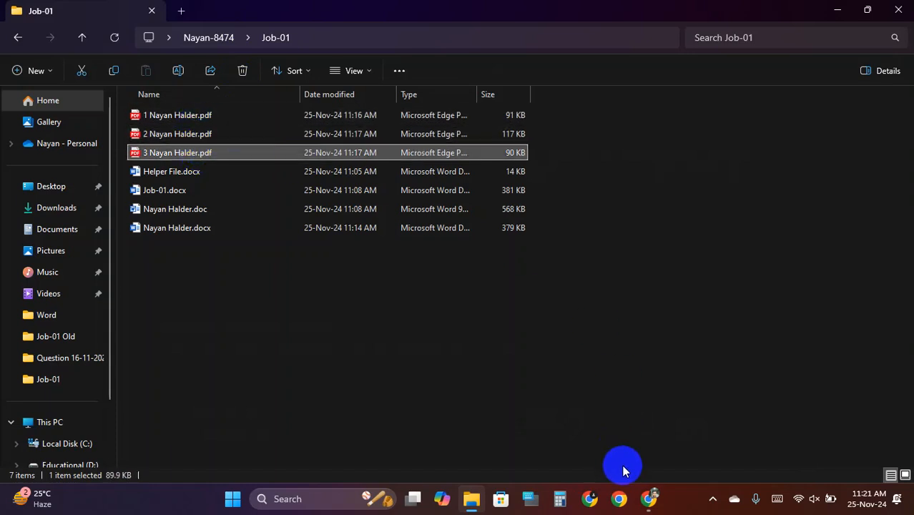
left_click(649, 501)
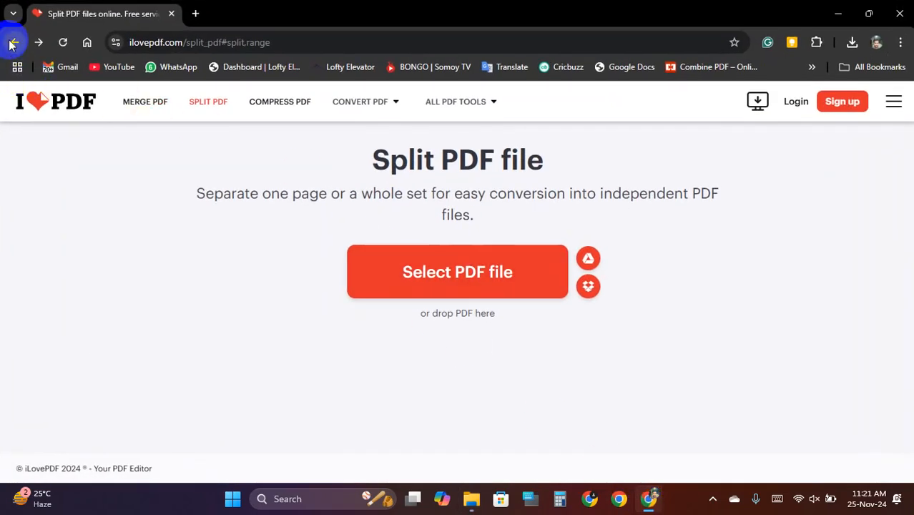
- Search the web for 'merge pdf' and reach iLovePDF's Merge PDF tool
left_click(310, 43)
type("marge")
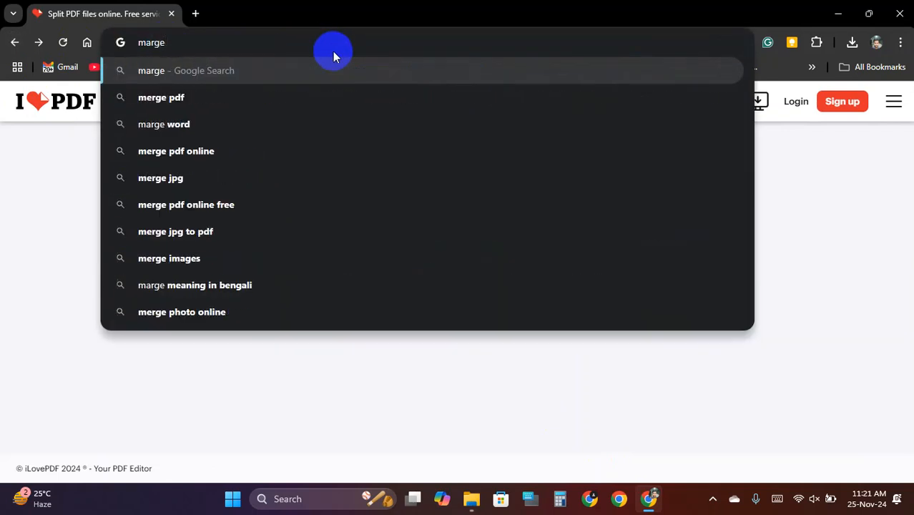
key("Down")
key("Return")
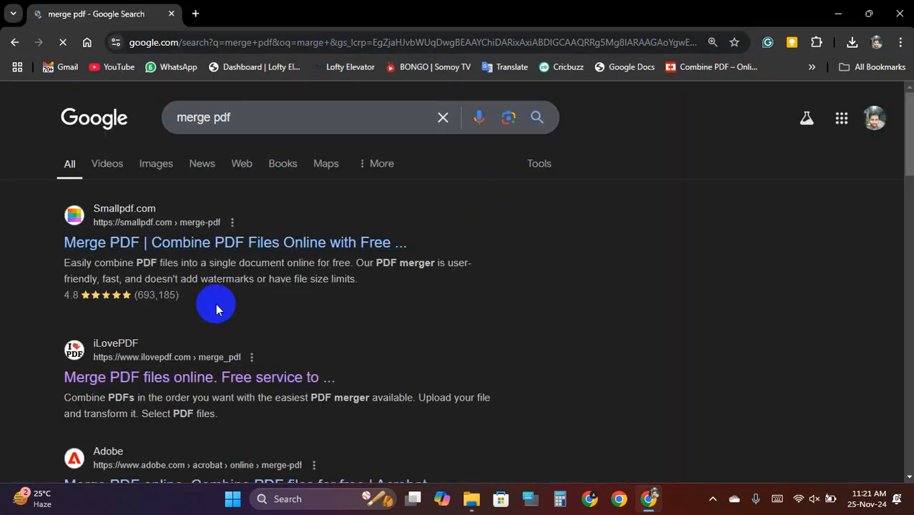
scroll(158, 369, "down", 1)
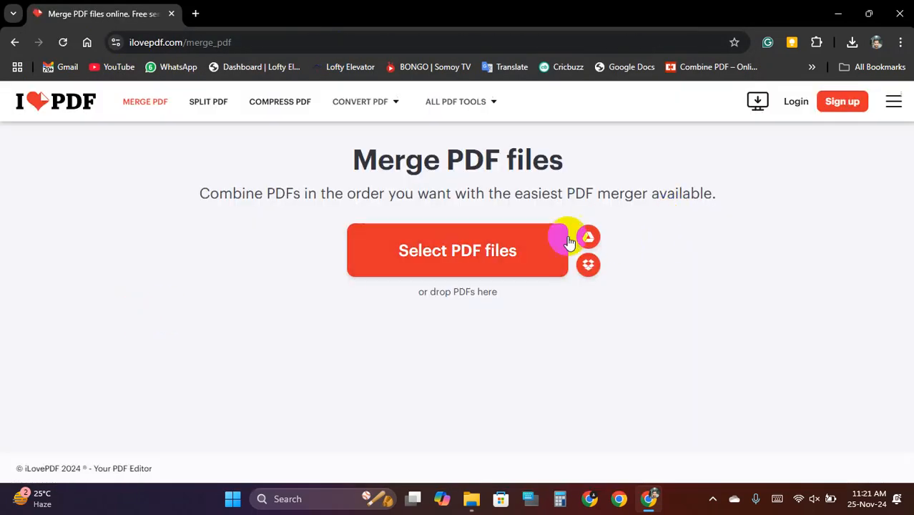
- Upload letter PDFs 1, 2 and 3 from Job-01 into Merge PDF
left_click(501, 254)
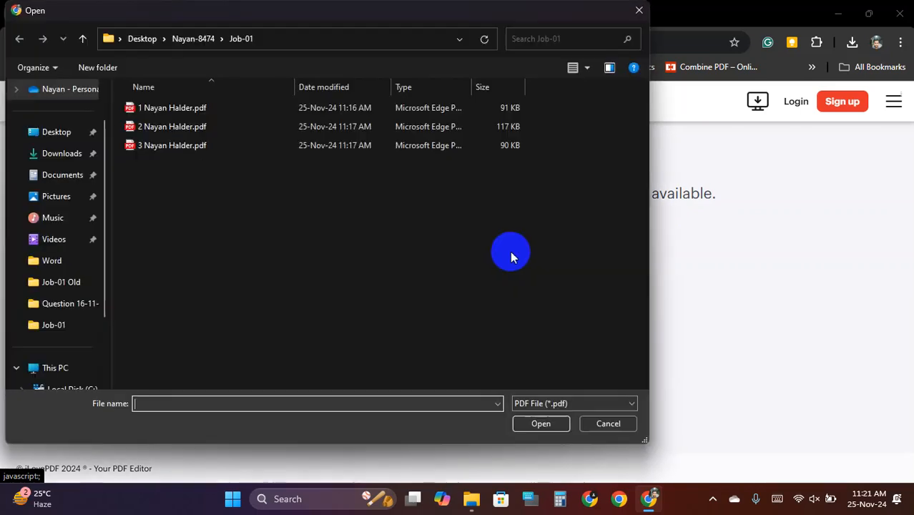
left_click_drag(214, 196, 148, 109)
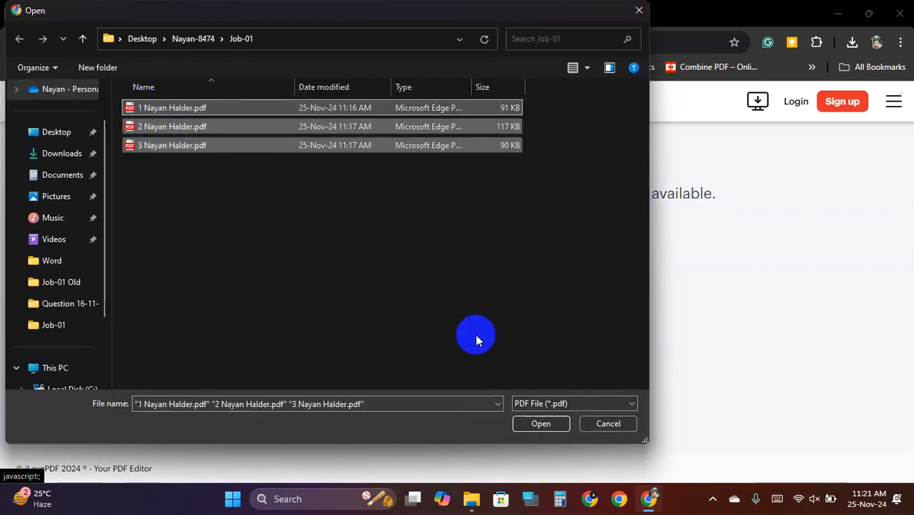
left_click(542, 424)
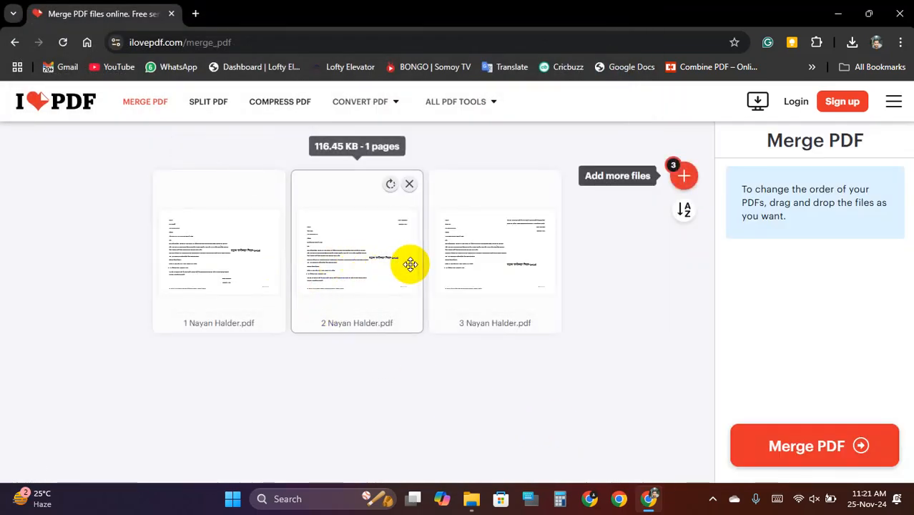
- Merge the three letter PDFs, download the result and open it from downloads
left_click(856, 444)
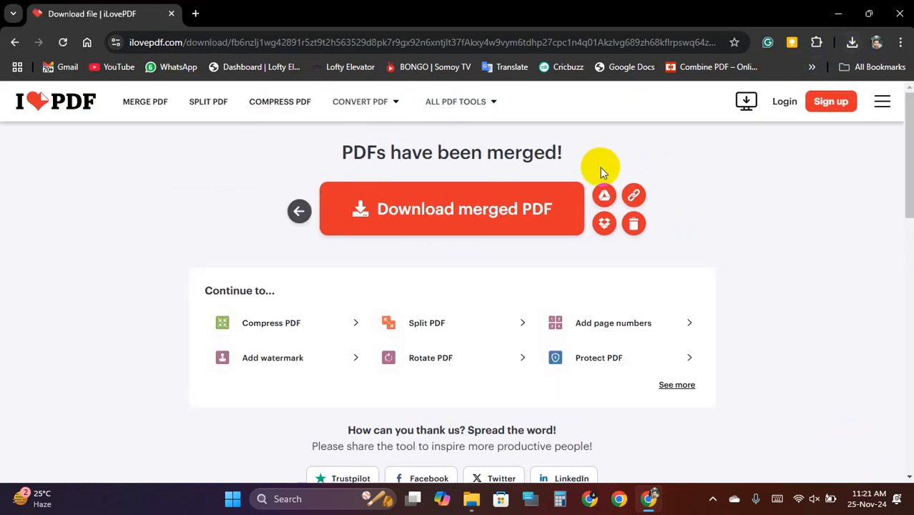
left_click(493, 210)
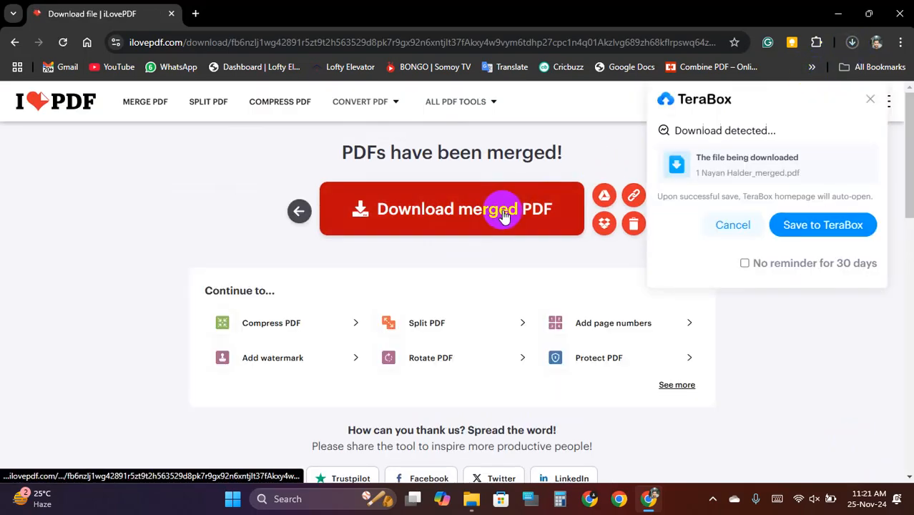
left_click(859, 44)
left_click(755, 99)
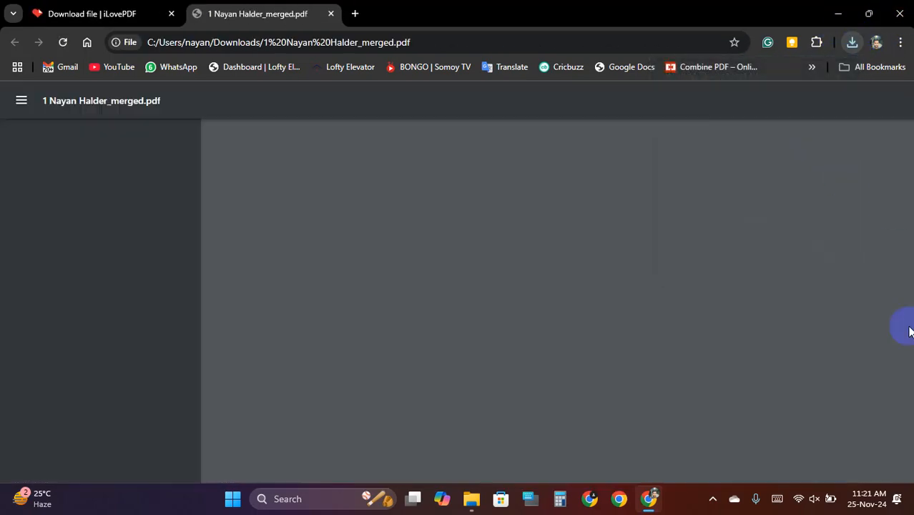
- Scroll through the merged PDF to confirm its 3 pages, then close its tab
scroll(428, 234, "down", 5)
scroll(529, 257, "down", 5)
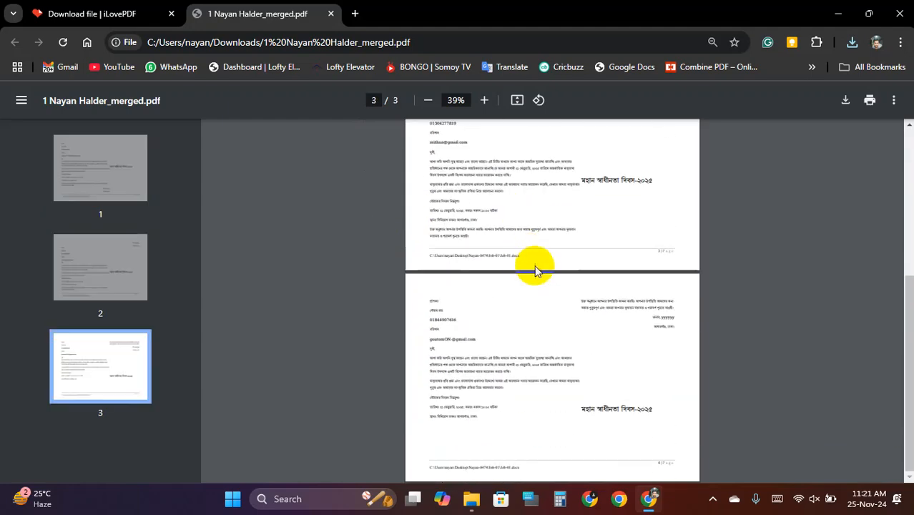
scroll(535, 270, "up", 1)
scroll(541, 272, "up", 5)
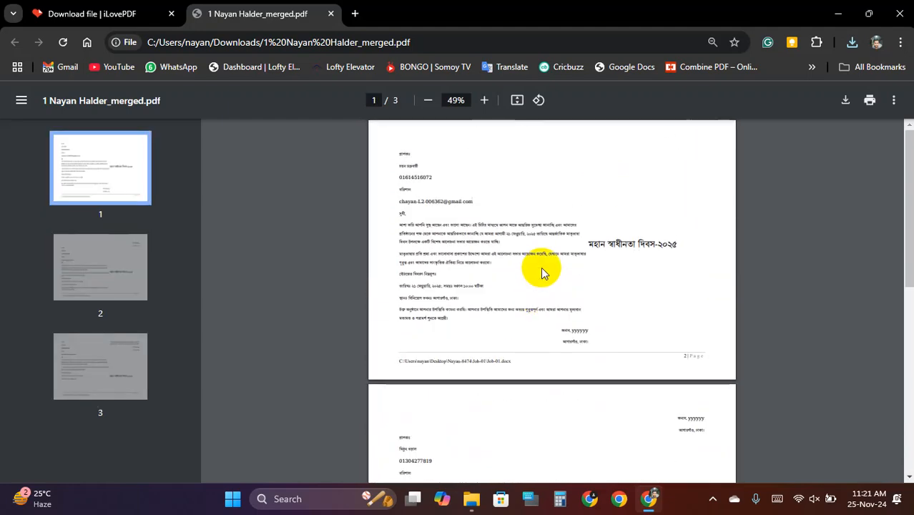
scroll(542, 273, "up", 2)
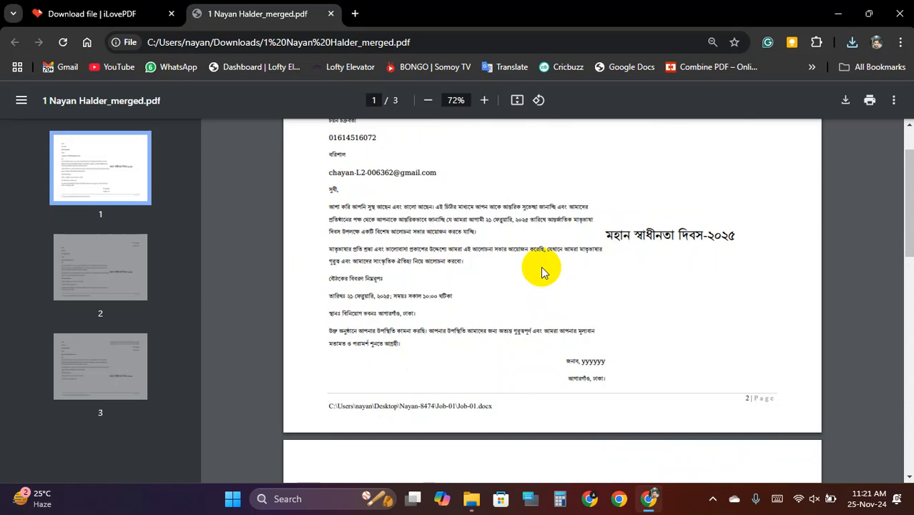
scroll(541, 266, "up", 1)
scroll(541, 266, "up", 2)
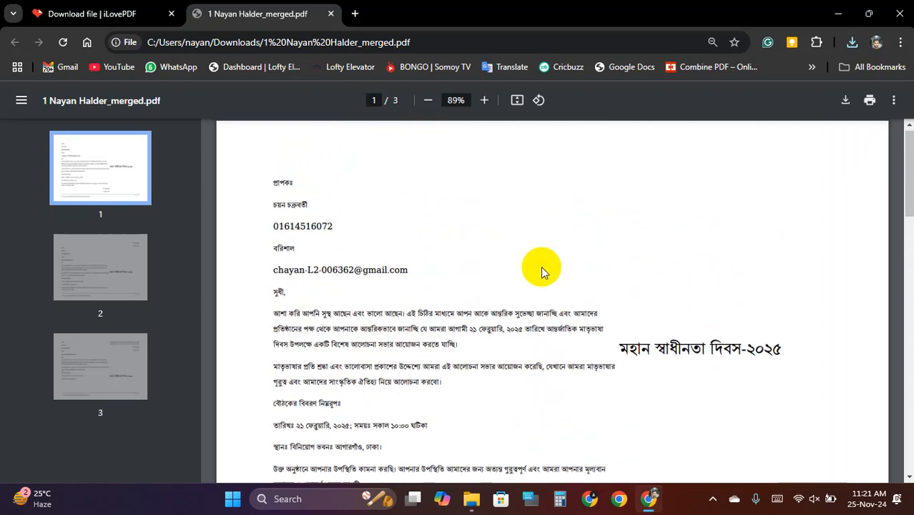
scroll(541, 266, "down", 15)
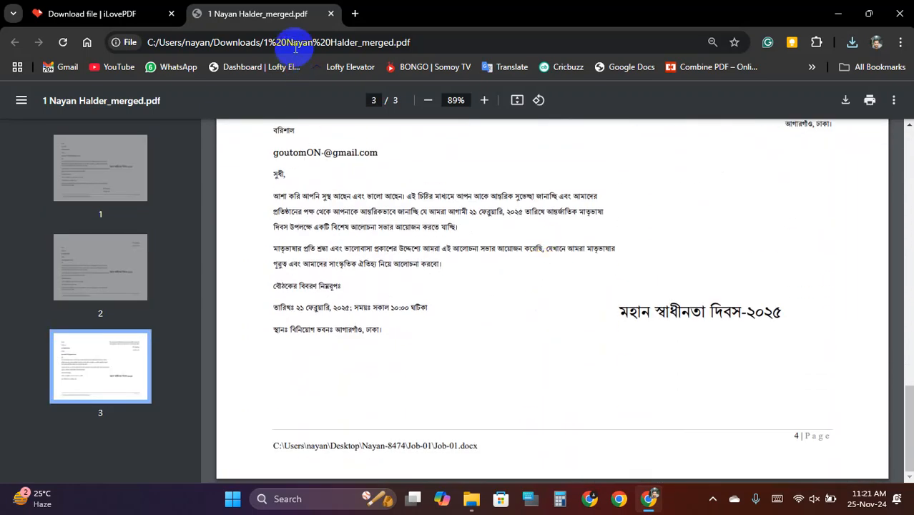
left_click(331, 15)
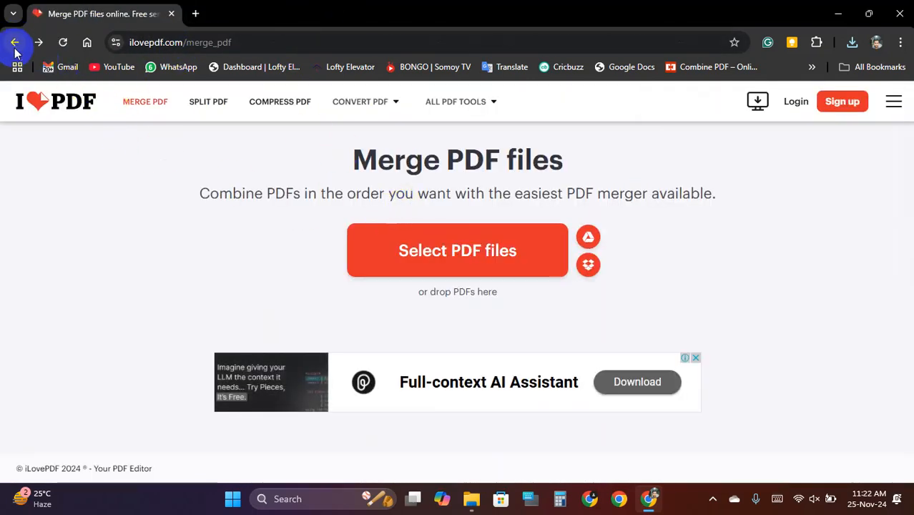
- Return to the Merge PDF start page, close Chrome and review Job-01's seven files
left_click(14, 44)
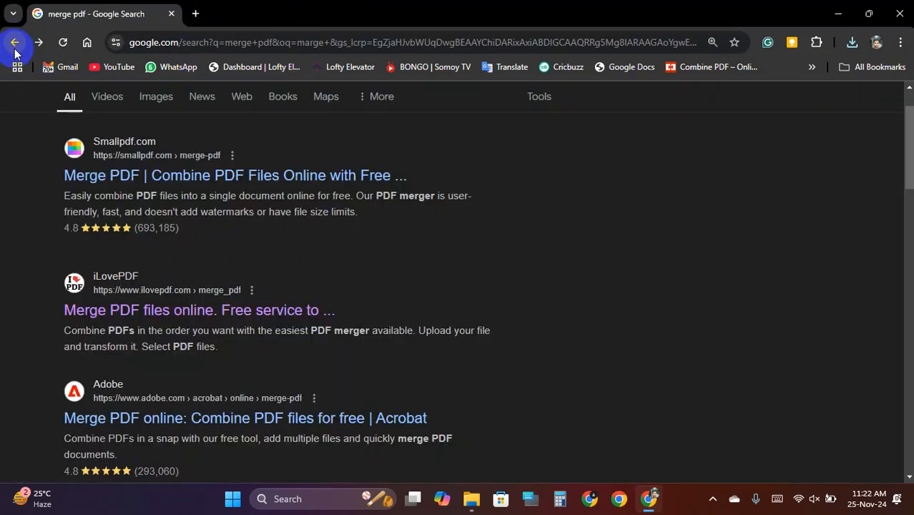
left_click(171, 13)
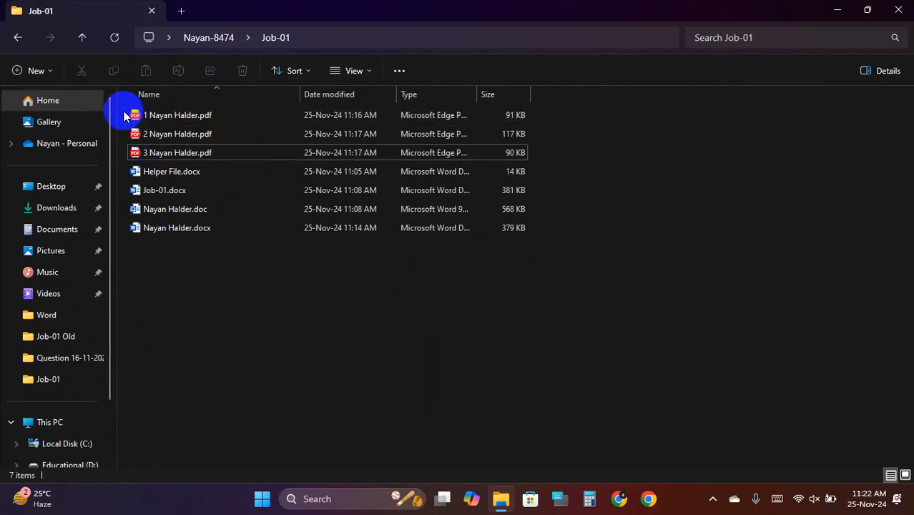
left_click_drag(205, 274, 147, 98)
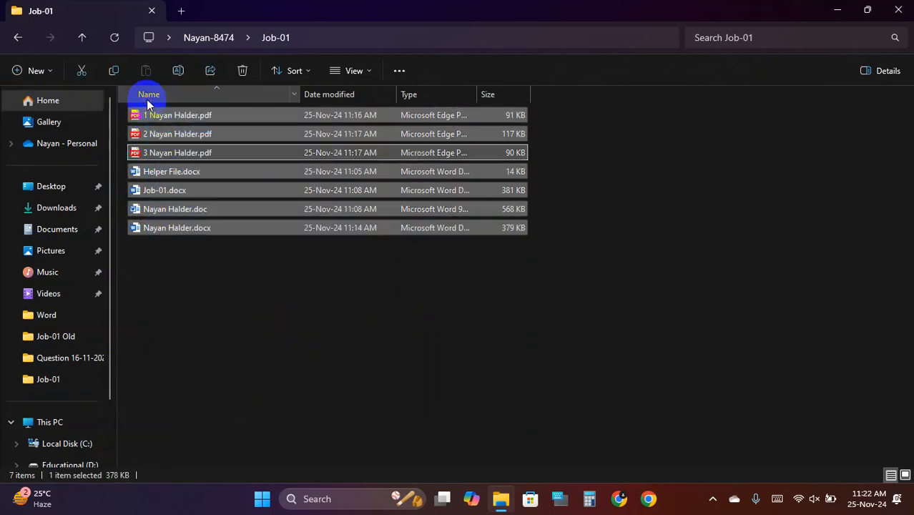
left_click(236, 322)
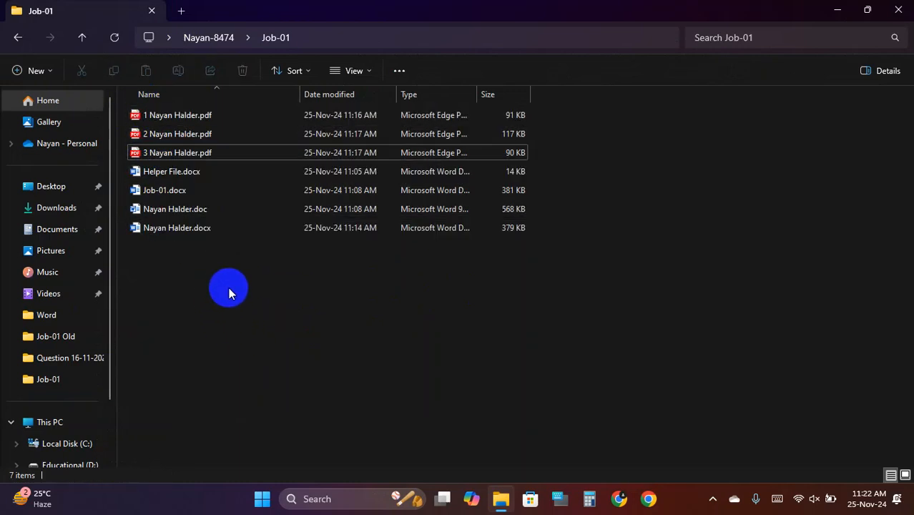
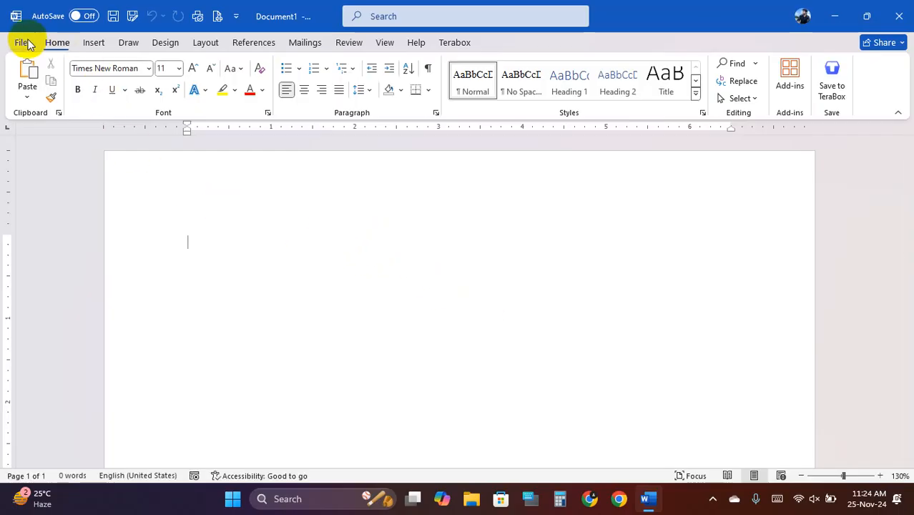
- Browse the Home through References ribbon tabs, then right-click a tab for the ribbon shortcut menu
left_click(101, 43)
left_click(132, 43)
left_click(165, 44)
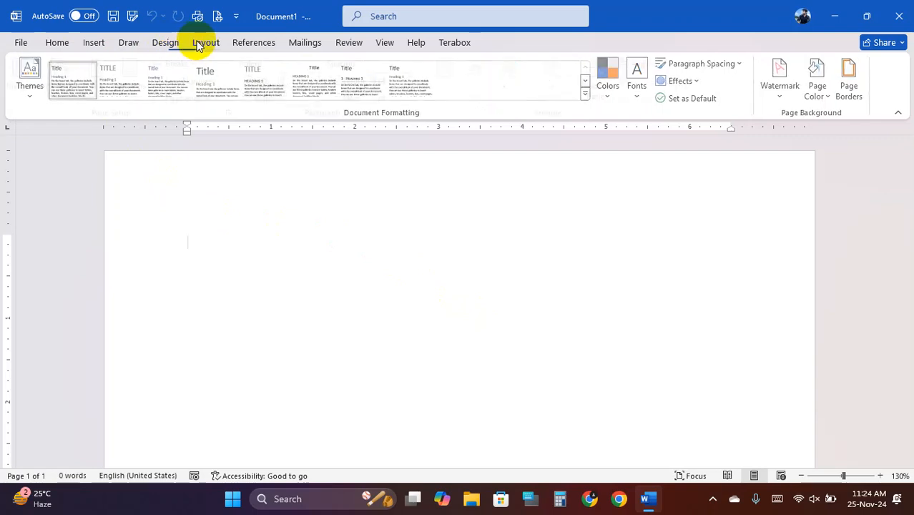
left_click(205, 43)
left_click(253, 43)
left_click(305, 43)
left_click(349, 44)
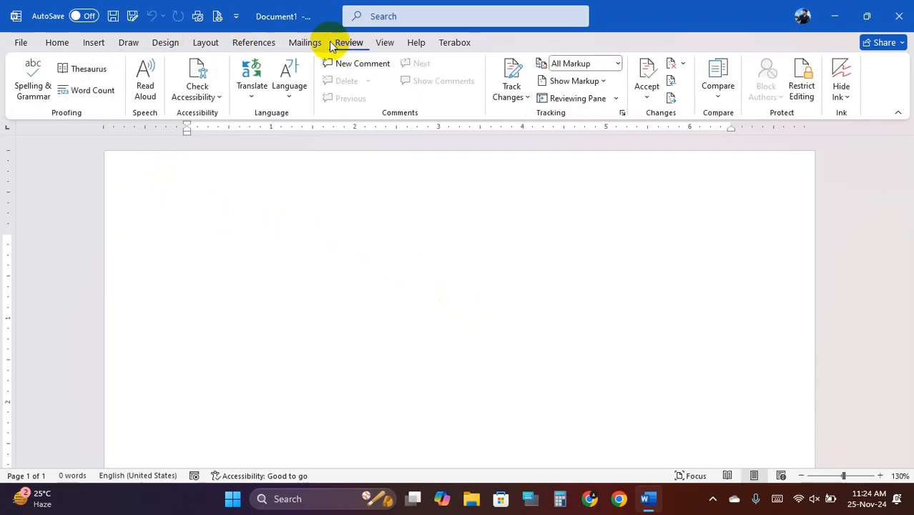
right_click(301, 43)
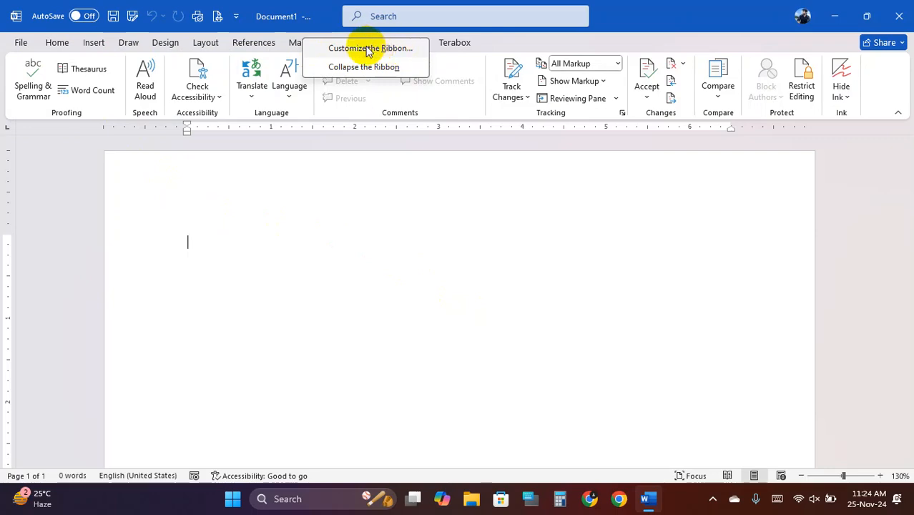
- Open Word Options via Customize the Ribbon and browse the Advanced, Language, Save, Display and General pages
left_click(393, 48)
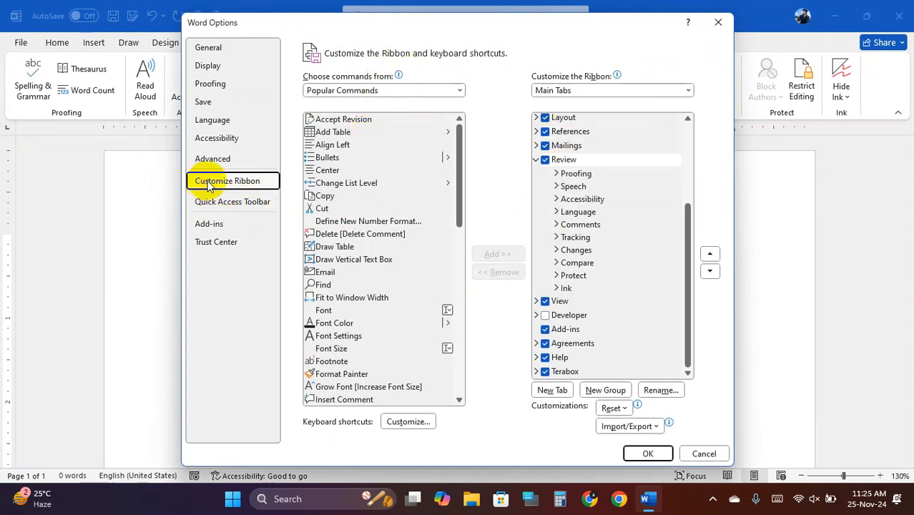
left_click(225, 203)
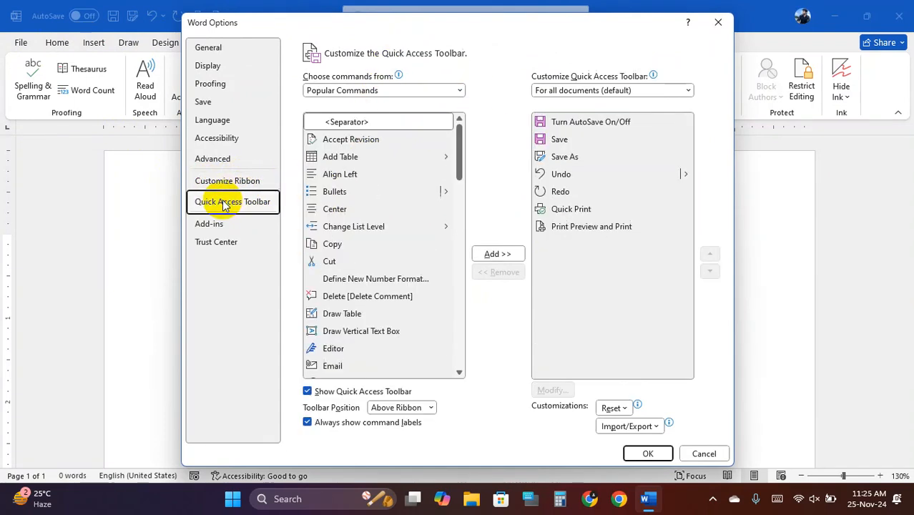
left_click(209, 159)
left_click(221, 139)
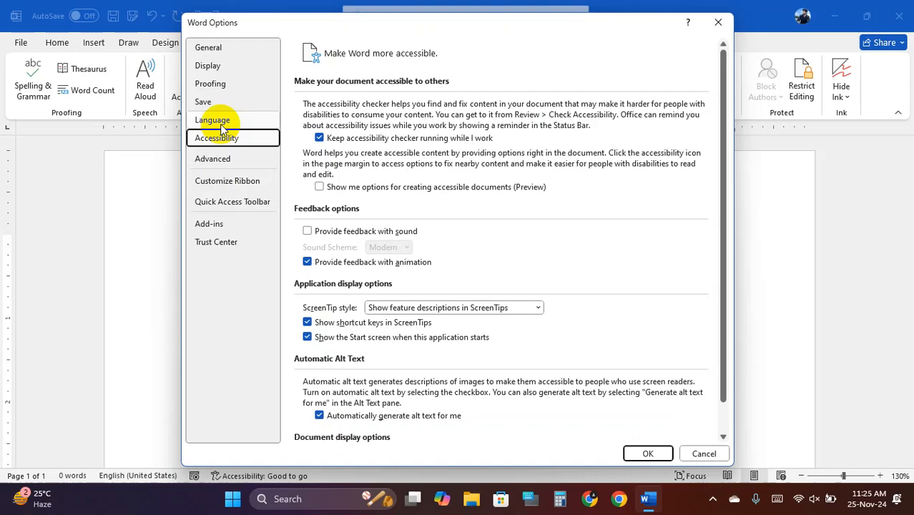
left_click(222, 121)
left_click(209, 102)
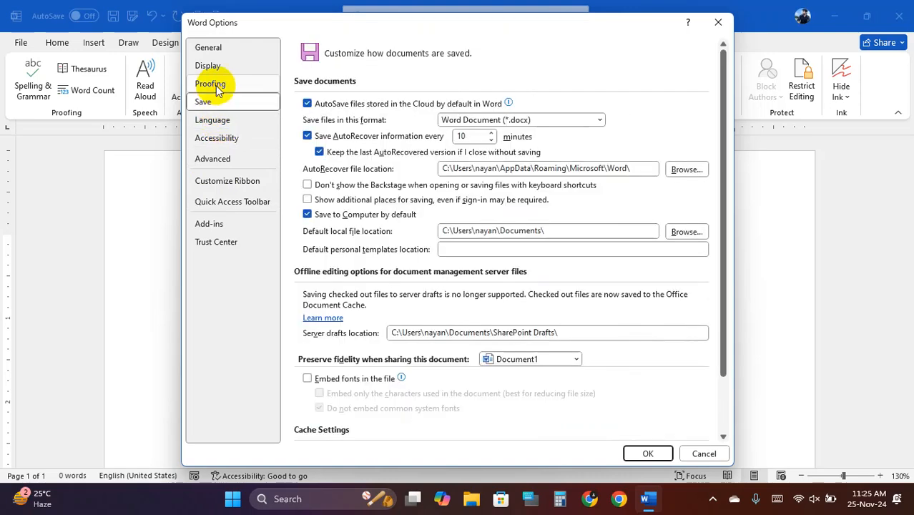
left_click(212, 84)
left_click(212, 66)
left_click(214, 50)
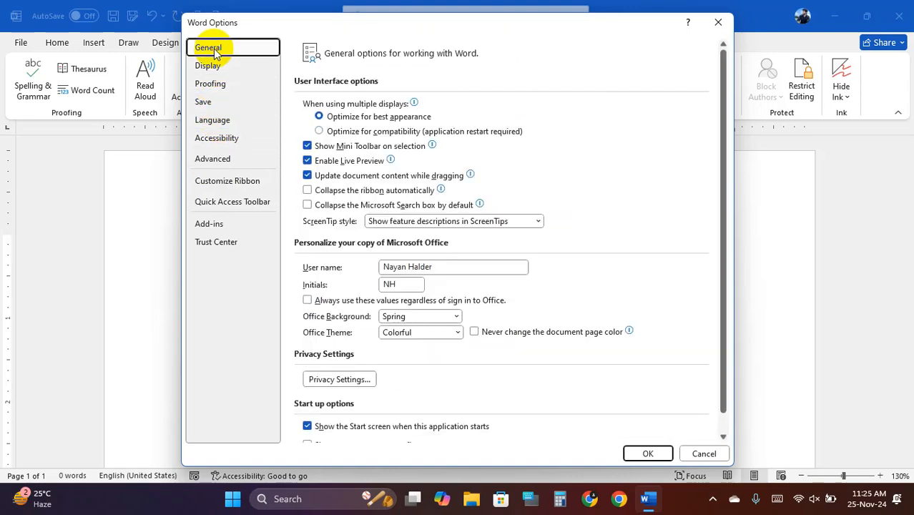
- Go back through Advanced and Customize Ribbon to the Quick Access Toolbar page
left_click(219, 161)
left_click(233, 186)
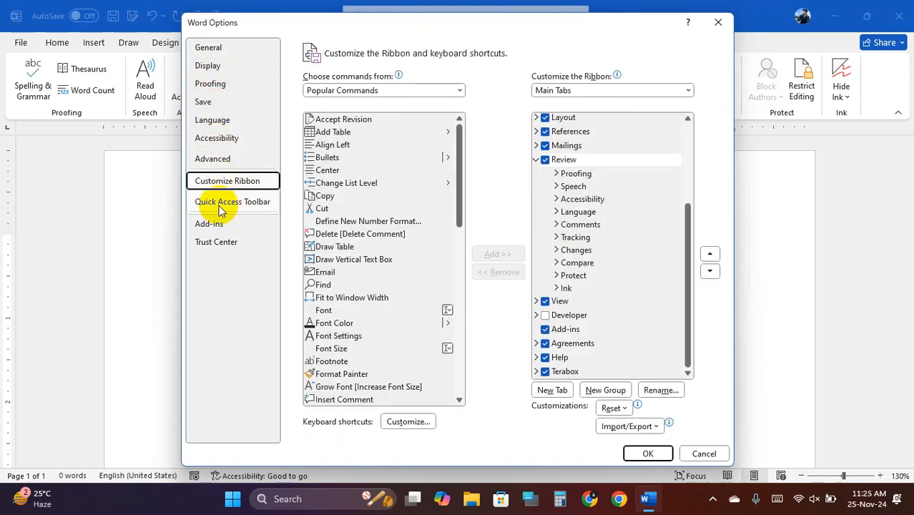
left_click(221, 205)
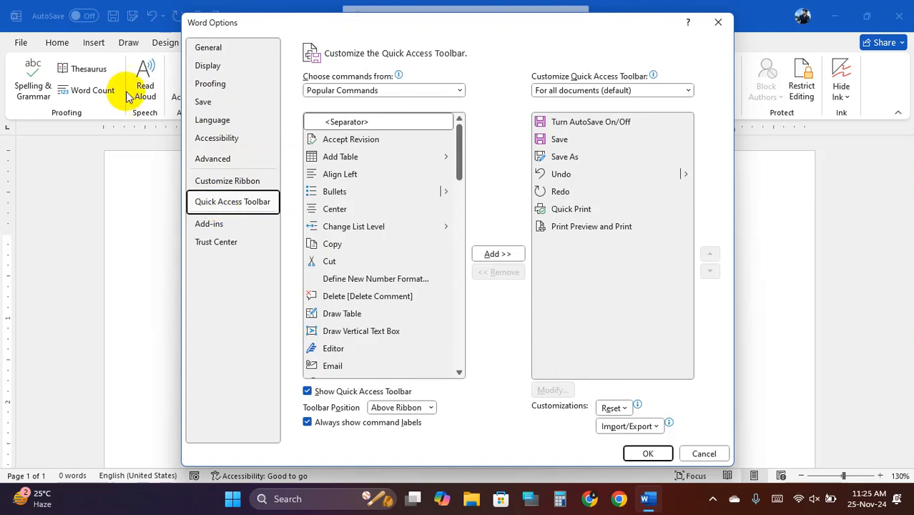
key("Print")
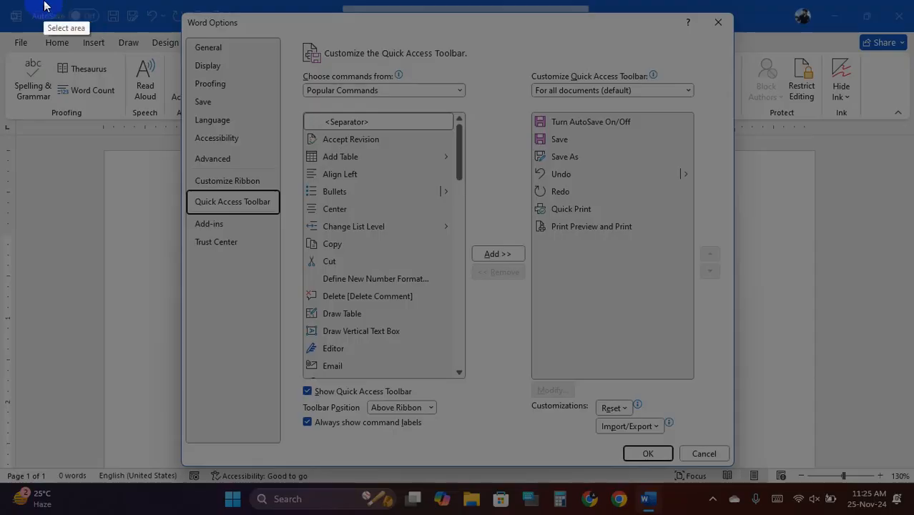
mouse_move(1, 2)
left_mouse_down()
mouse_move(233, 171)
mouse_move(893, 510)
mouse_move(911, 494)
left_mouse_up()
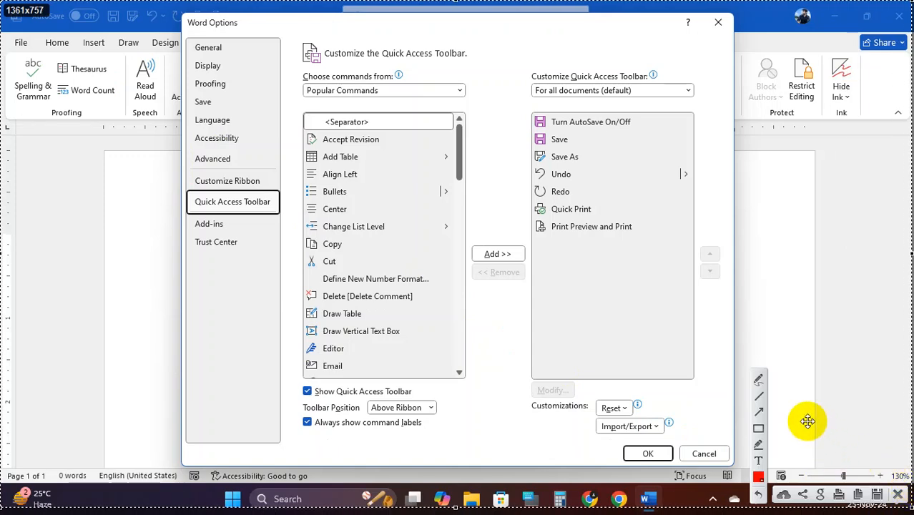
left_click(758, 428)
mouse_move(2, 5)
left_mouse_down()
mouse_move(180, 43)
mouse_move(249, 32)
left_mouse_up()
mouse_move(528, 111)
left_mouse_down()
mouse_move(653, 246)
mouse_move(694, 268)
mouse_move(699, 376)
left_mouse_up()
mouse_move(167, 13)
left_mouse_down()
mouse_move(586, 12)
mouse_move(702, 29)
mouse_move(705, 37)
left_mouse_up()
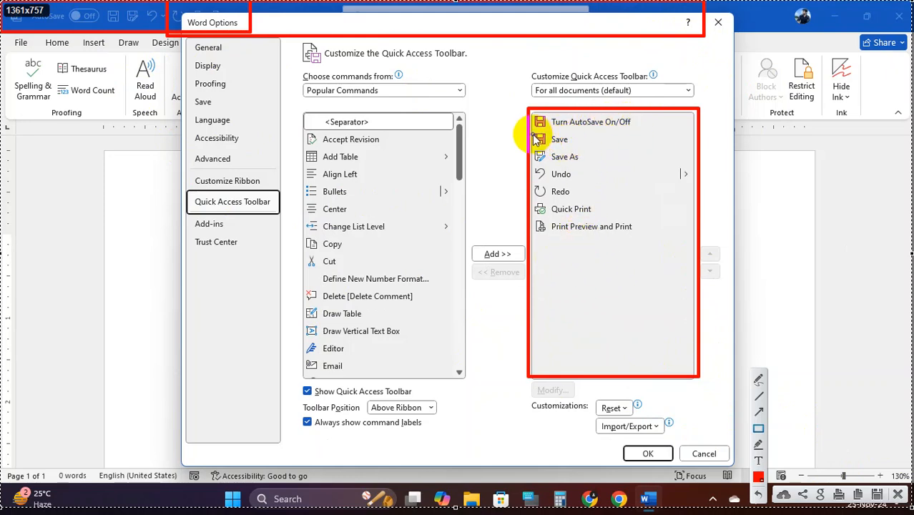
mouse_move(536, 134)
left_mouse_down()
mouse_move(543, 147)
mouse_move(607, 180)
mouse_move(651, 238)
left_mouse_up()
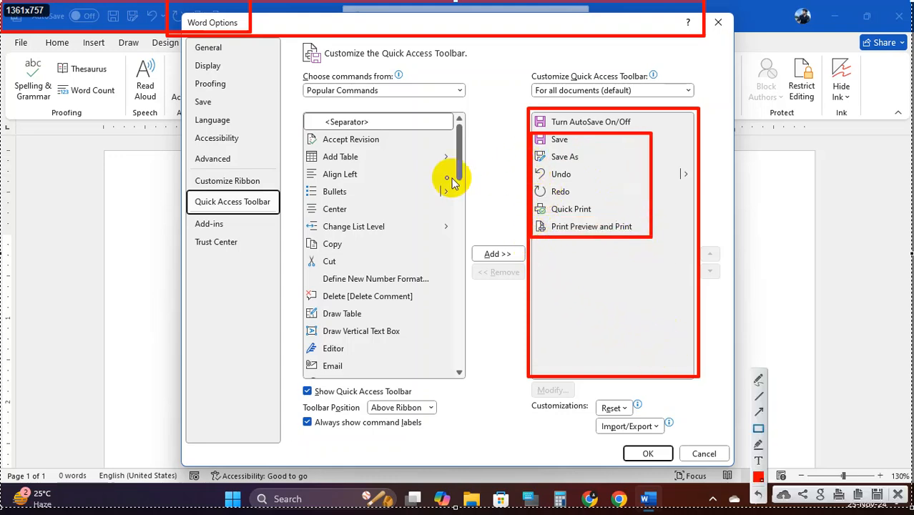
left_click(898, 494)
- Switch the Quick Access Toolbar command source to All Commands
scroll(406, 249, "down", 1)
scroll(395, 267, "down", 6)
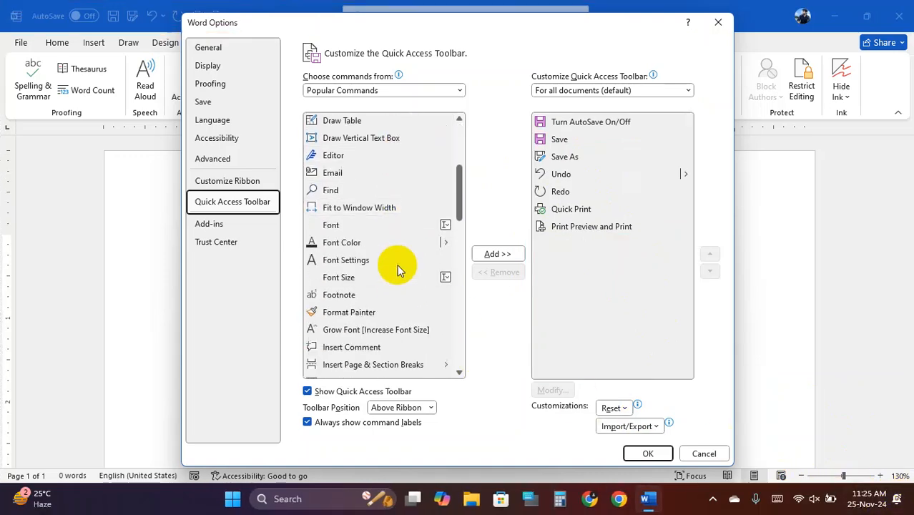
scroll(382, 302, "up", 7)
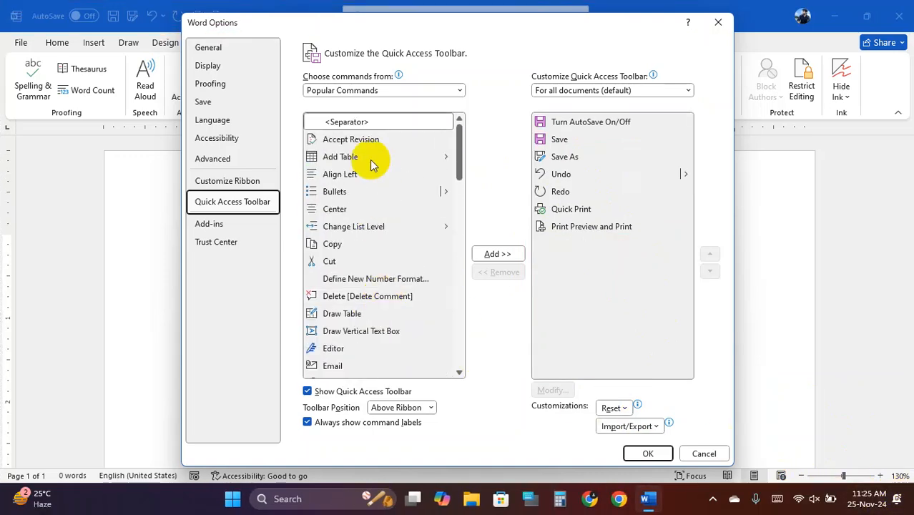
left_click(371, 91)
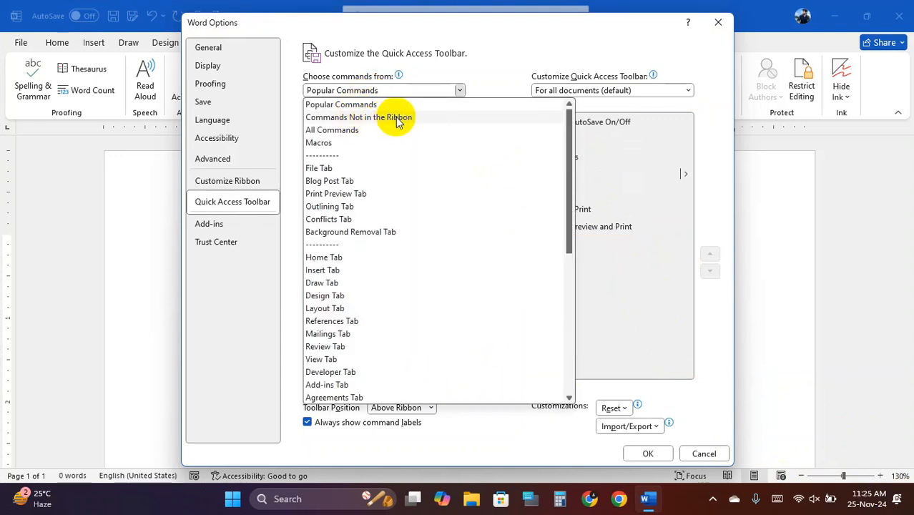
left_click(339, 132)
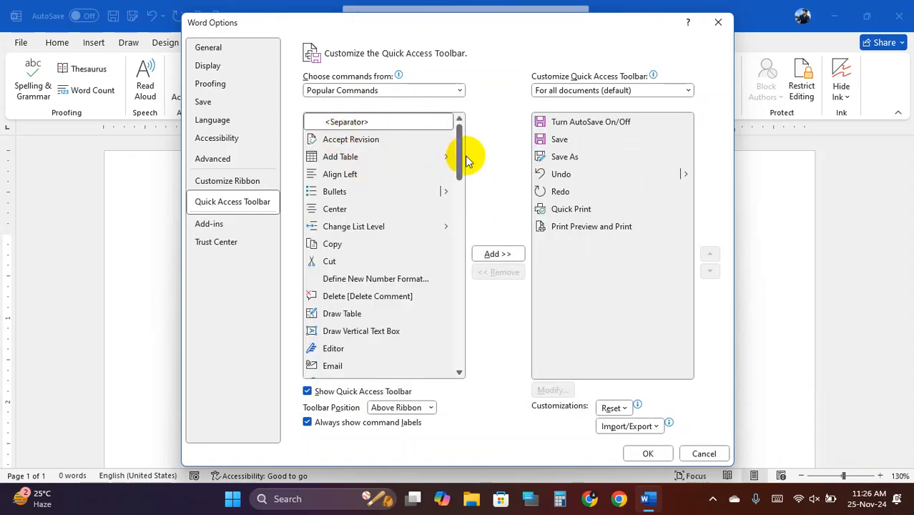
- Scroll down through the All Commands list, dragging its scrollbar
scroll(374, 177, "down", 9)
scroll(375, 182, "down", 12)
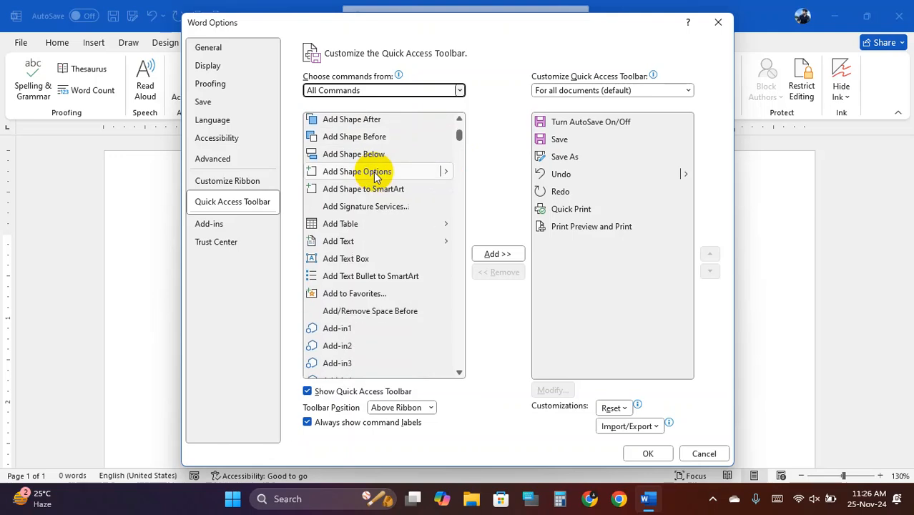
scroll(383, 195, "down", 3)
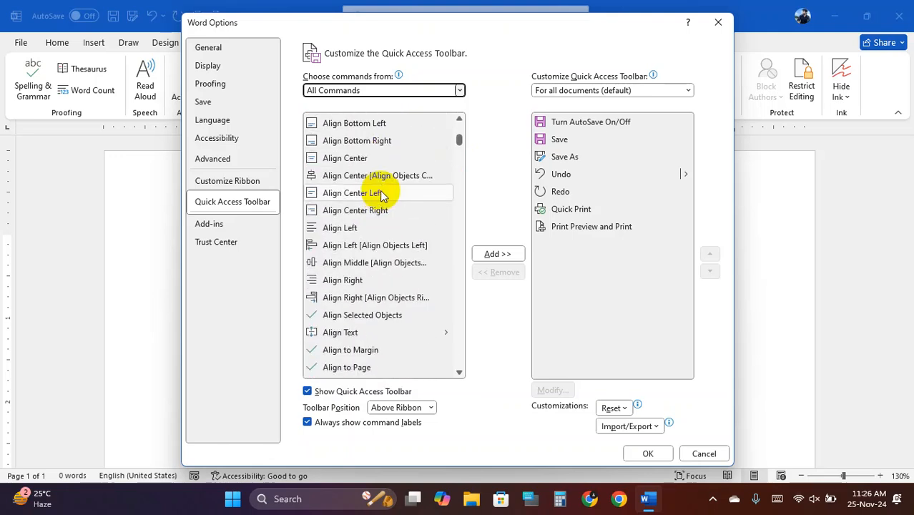
scroll(382, 194, "down", 7)
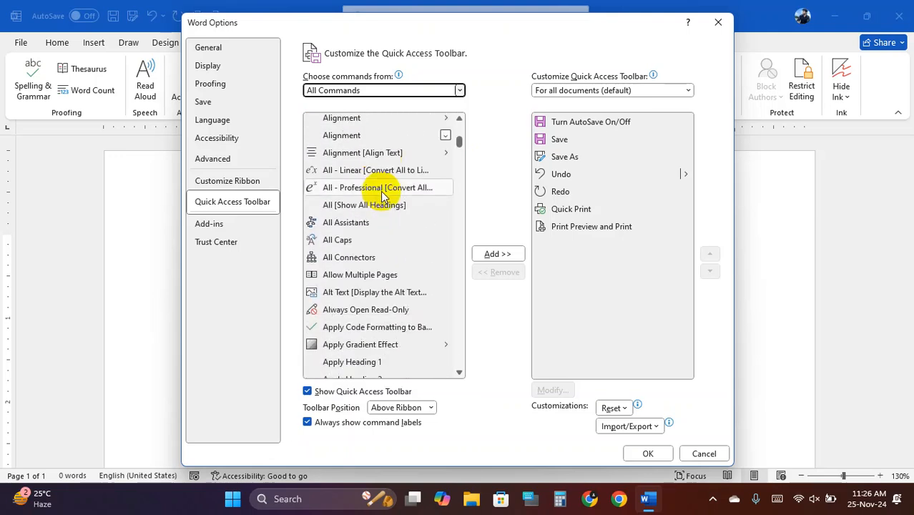
scroll(384, 197, "down", 11)
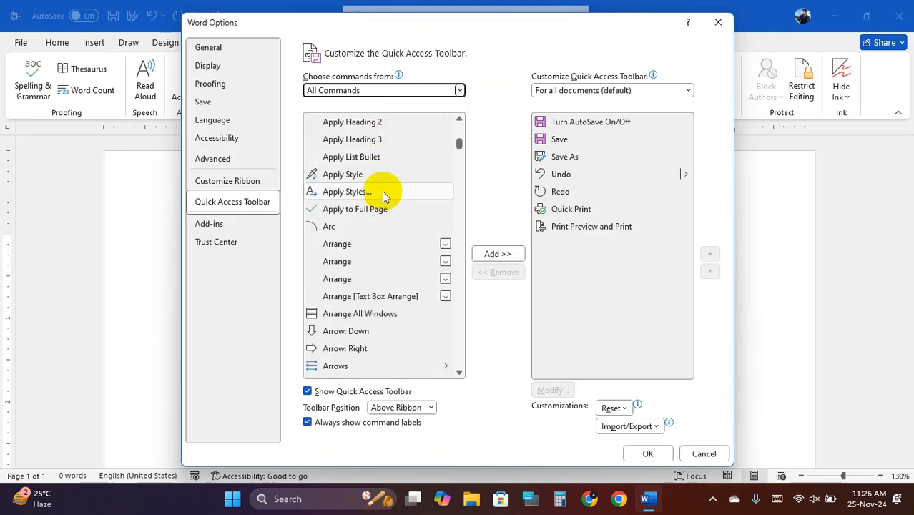
scroll(384, 197, "down", 3)
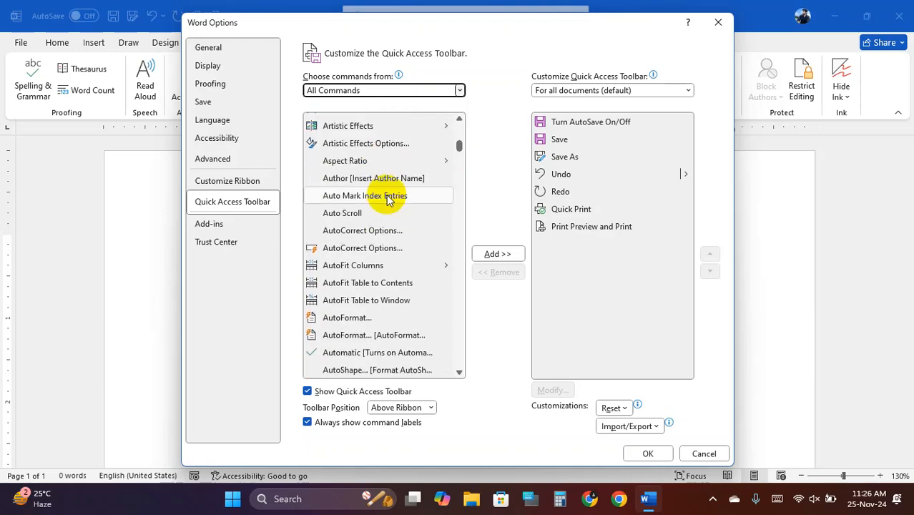
scroll(387, 199, "down", 7)
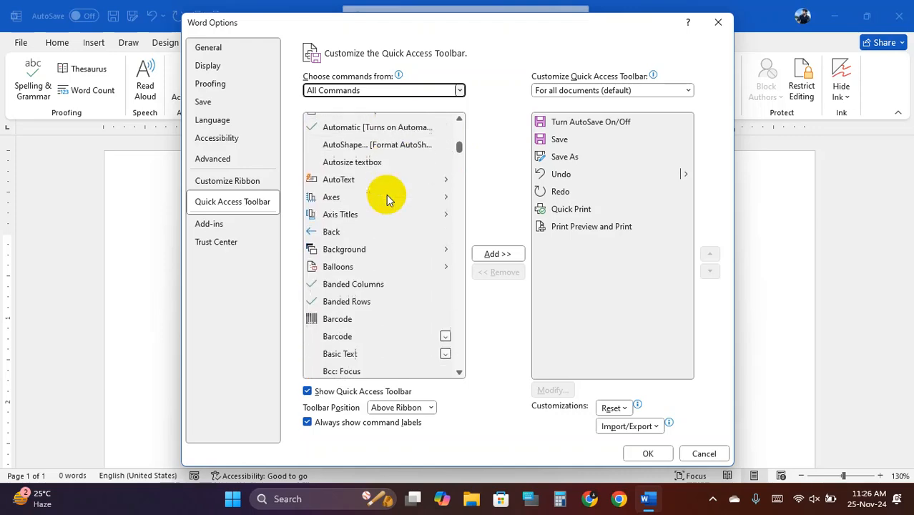
scroll(387, 200, "up", 20)
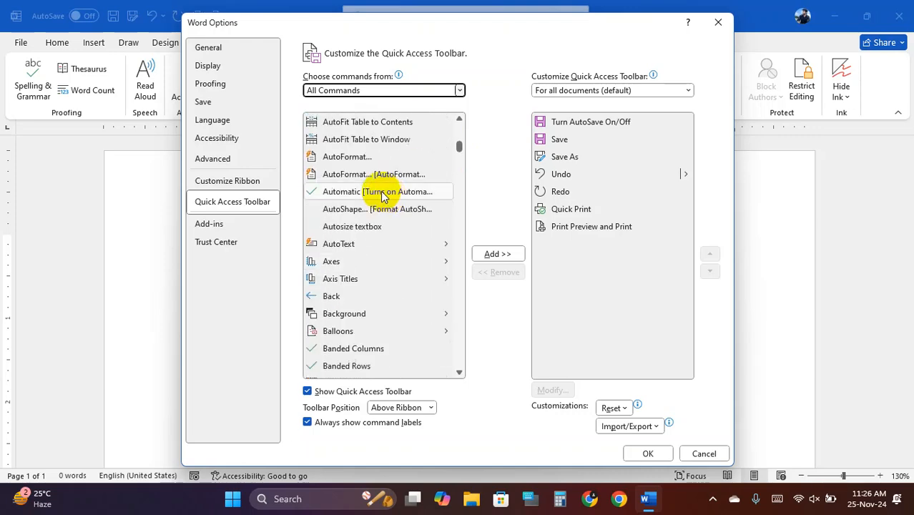
left_click(460, 142)
left_click_drag(460, 142, 459, 117)
scroll(381, 193, "down", 3)
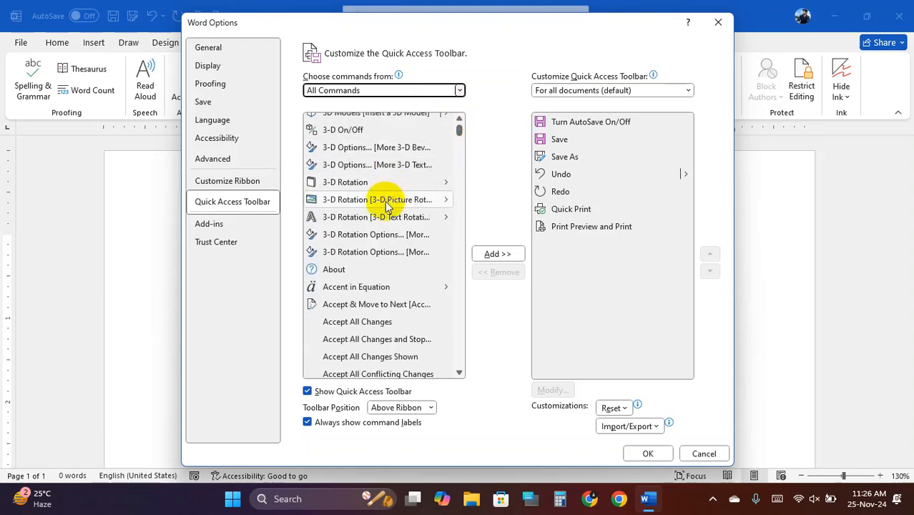
- Choose All Commands again from the command source list
key("c")
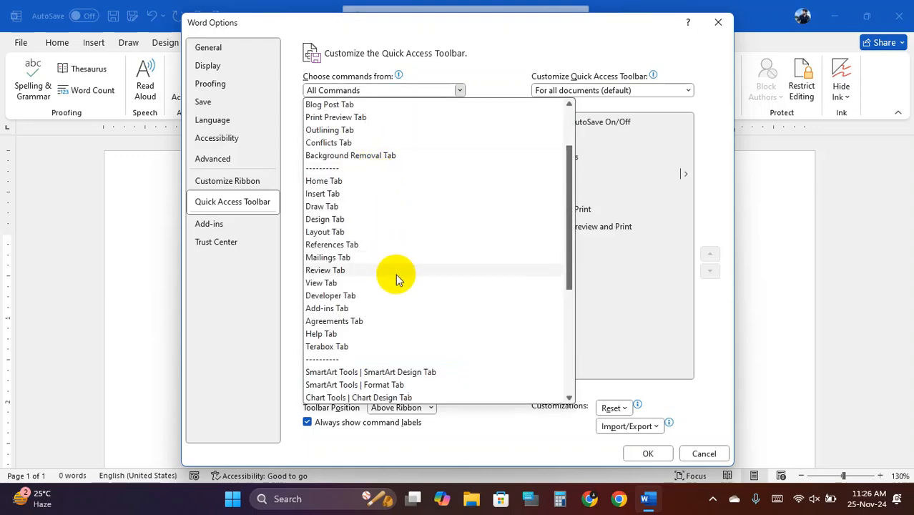
scroll(359, 158, "down", 1)
scroll(358, 158, "up", 1)
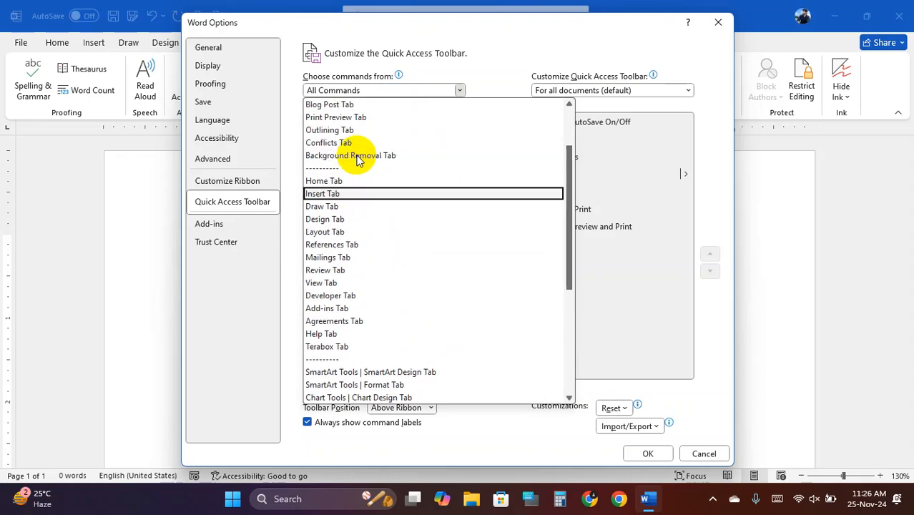
scroll(359, 159, "down", 4)
scroll(359, 159, "down", 2)
scroll(358, 159, "up", 8)
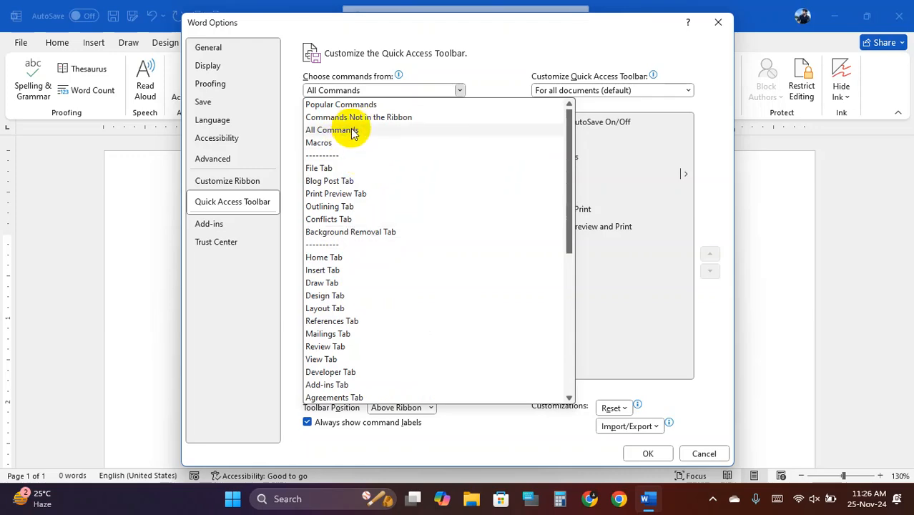
left_click(352, 134)
- Scroll further down the alphabetical command list
scroll(364, 180, "down", 5)
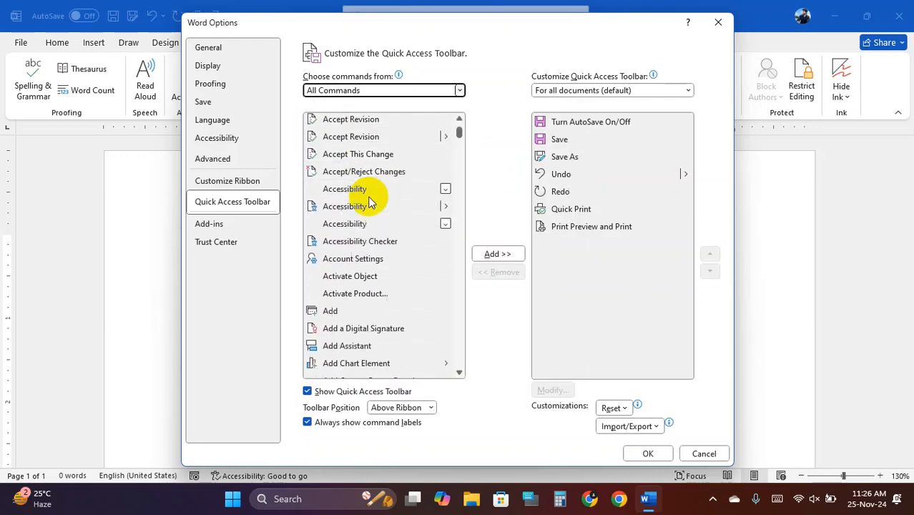
scroll(370, 202, "down", 20)
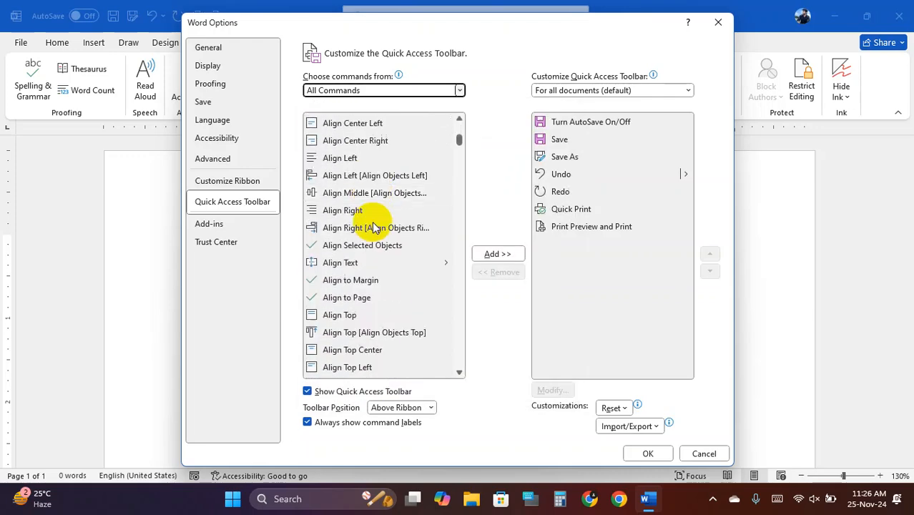
scroll(373, 227, "down", 20)
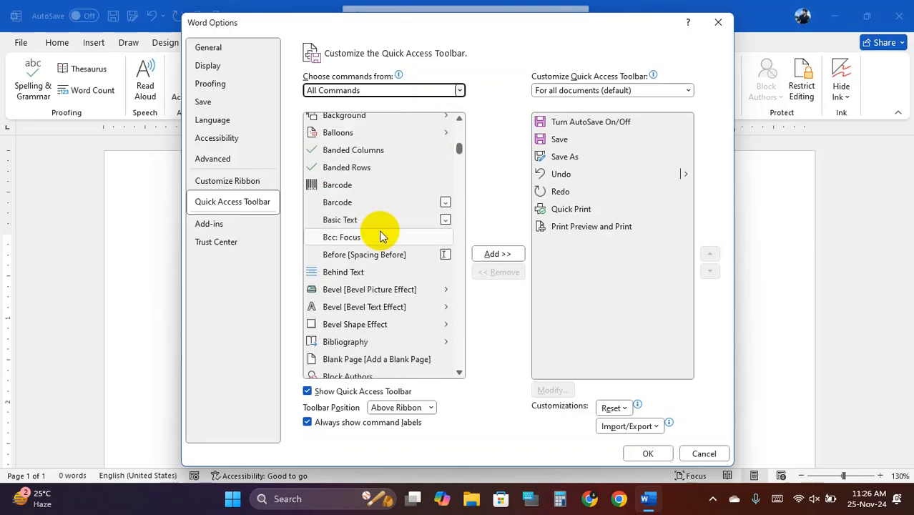
scroll(380, 237, "down", 20)
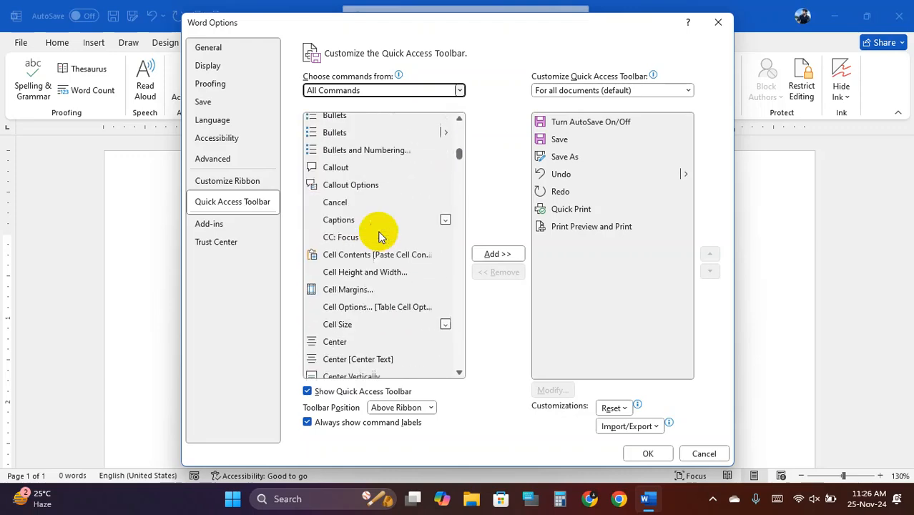
scroll(380, 236, "down", 3)
scroll(380, 236, "up", 2)
scroll(380, 236, "down", 2)
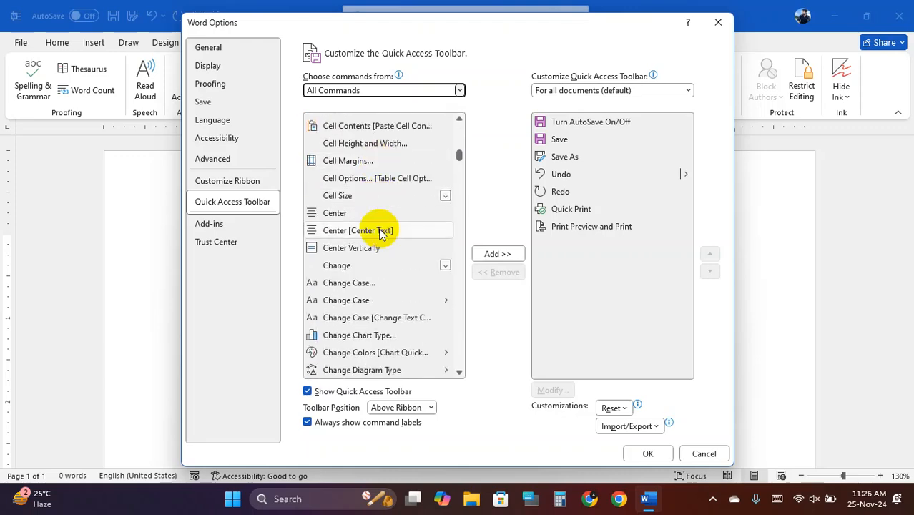
scroll(380, 234, "down", 9)
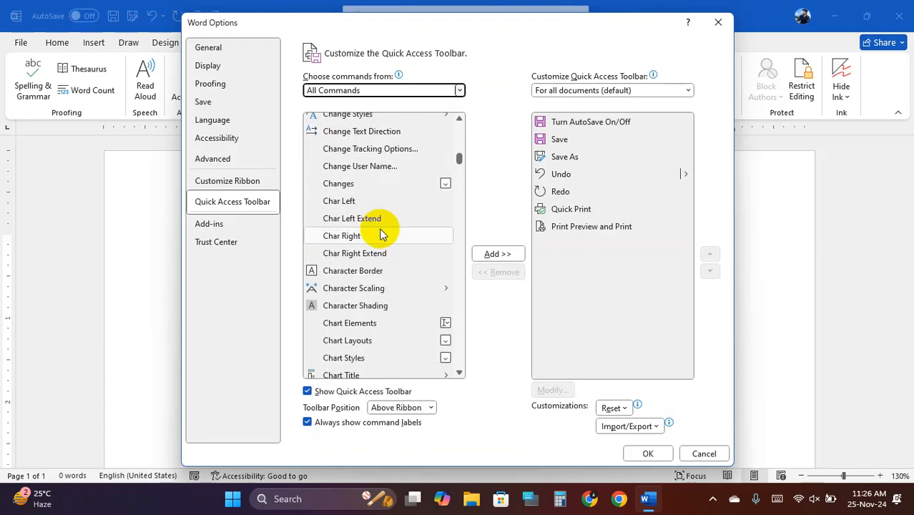
scroll(380, 235, "down", 8)
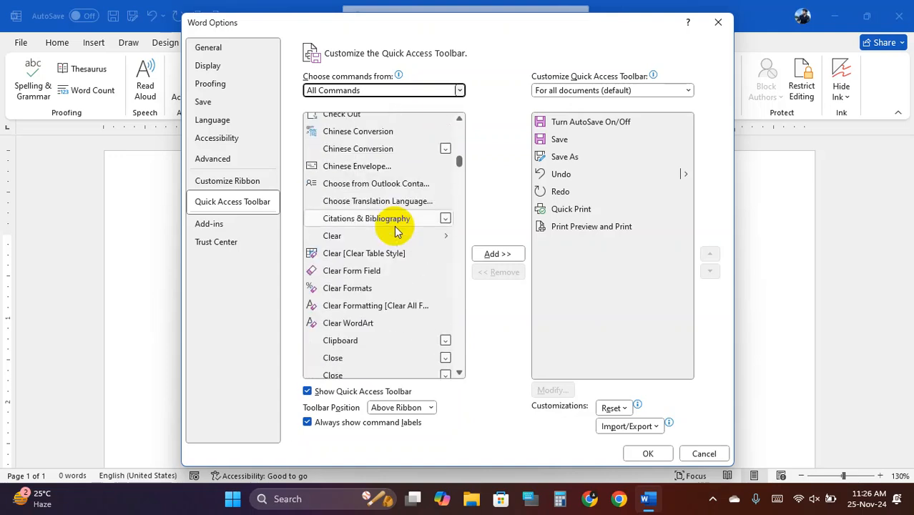
scroll(377, 239, "down", 4)
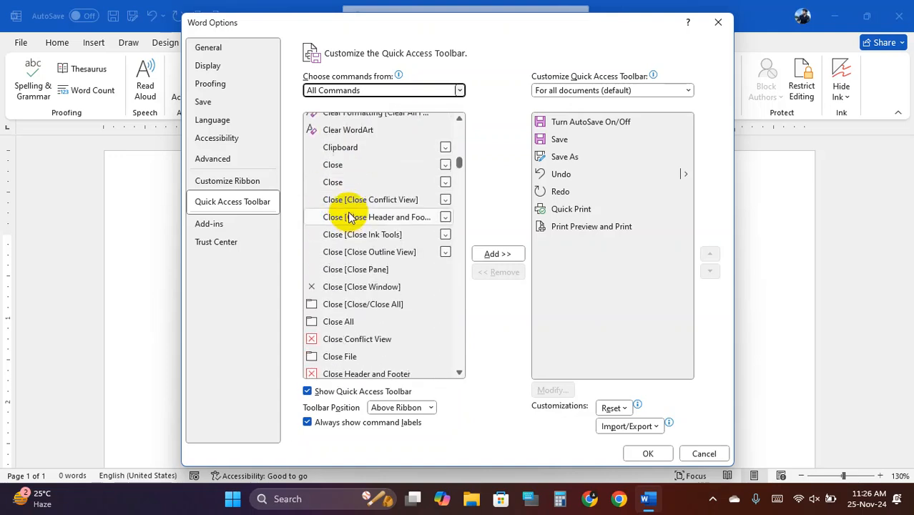
scroll(351, 219, "down", 6)
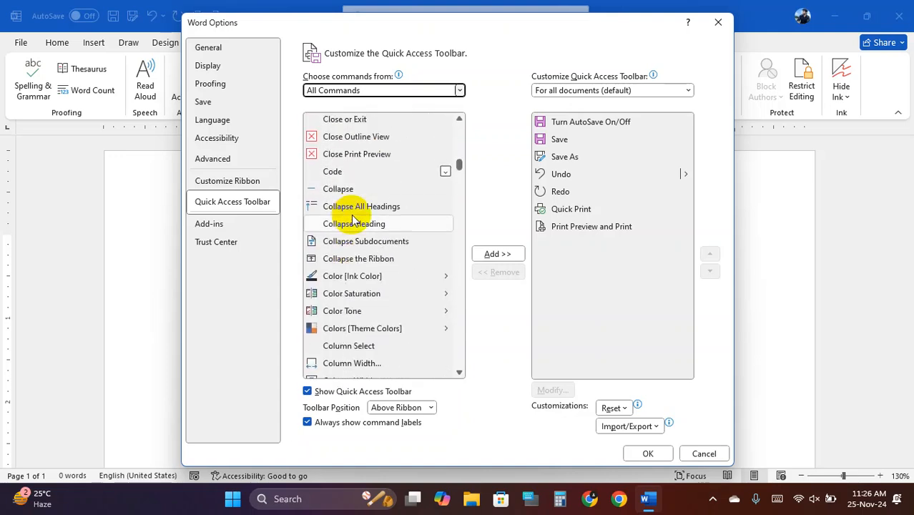
scroll(359, 186, "down", 5)
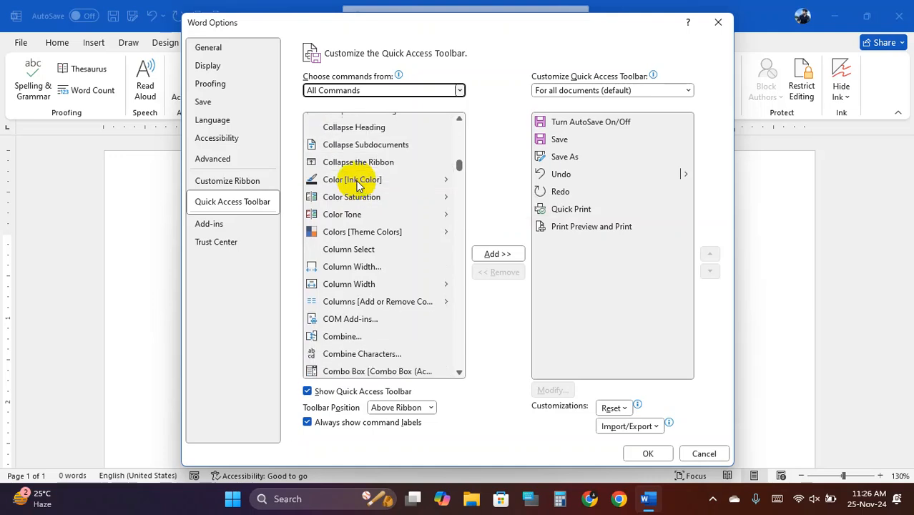
scroll(359, 187, "down", 2)
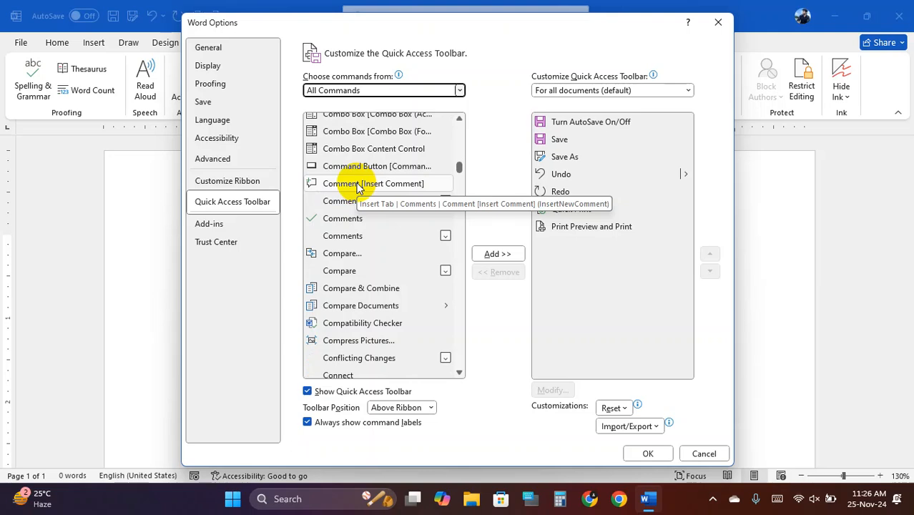
- Scroll back up to find Copy and select it in the All Commands list
scroll(360, 189, "up", 2)
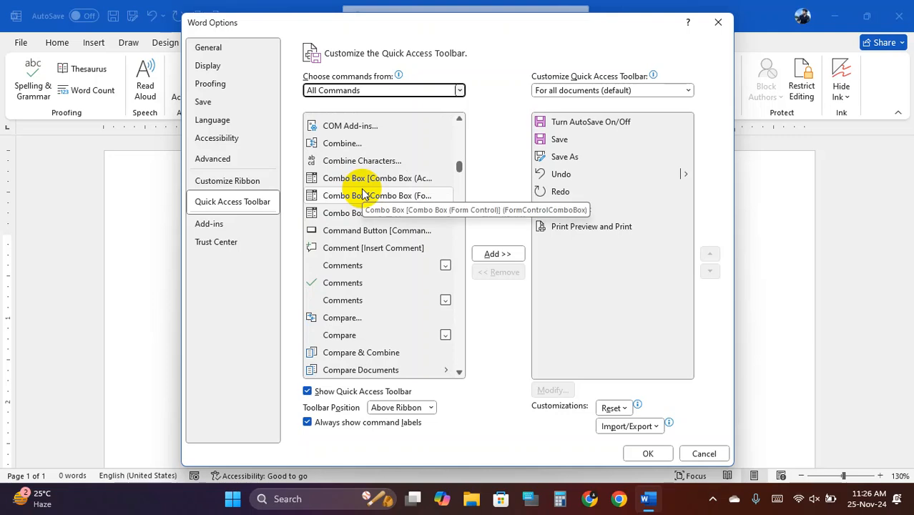
scroll(363, 193, "up", 4)
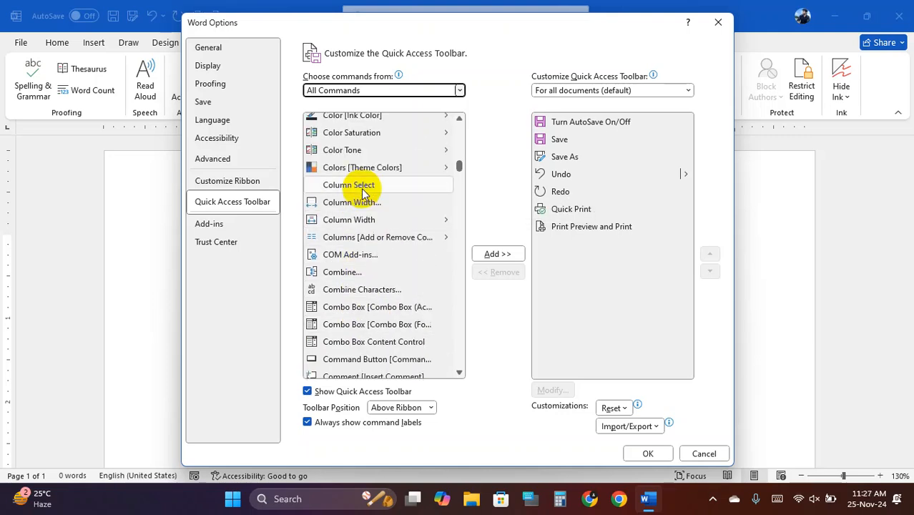
scroll(363, 194, "up", 1)
scroll(363, 193, "up", 4)
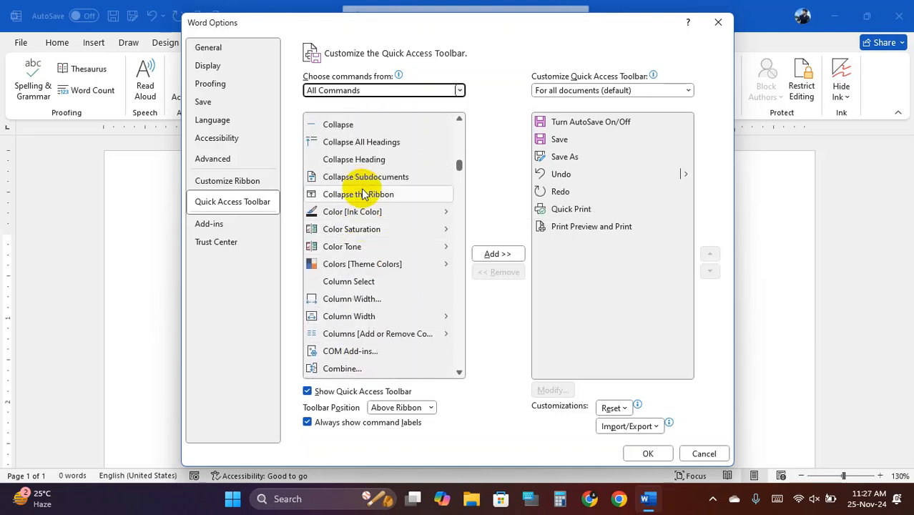
scroll(362, 194, "up", 1)
scroll(363, 193, "down", 7)
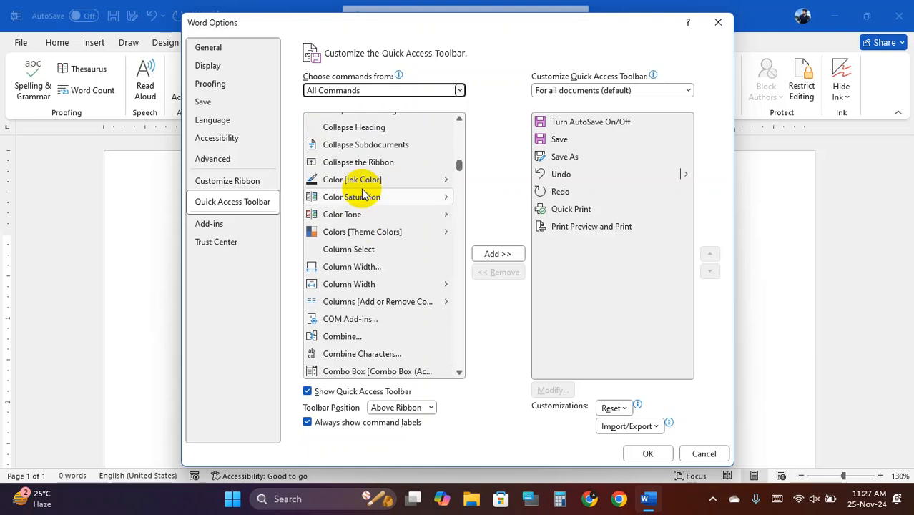
scroll(365, 194, "down", 7)
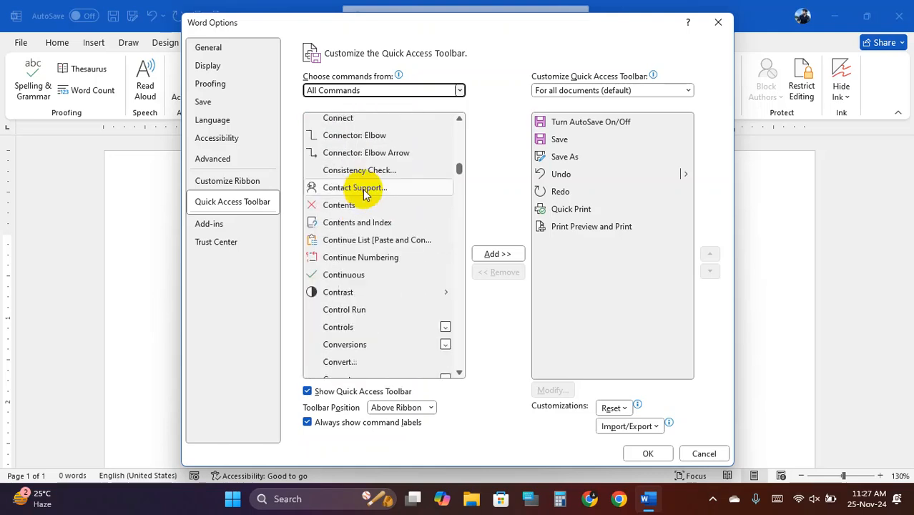
scroll(366, 197, "down", 3)
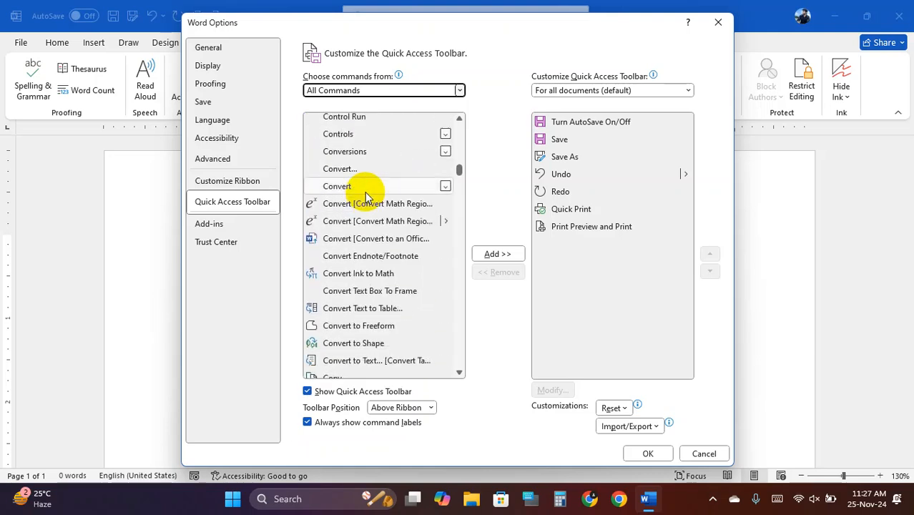
left_click(342, 316)
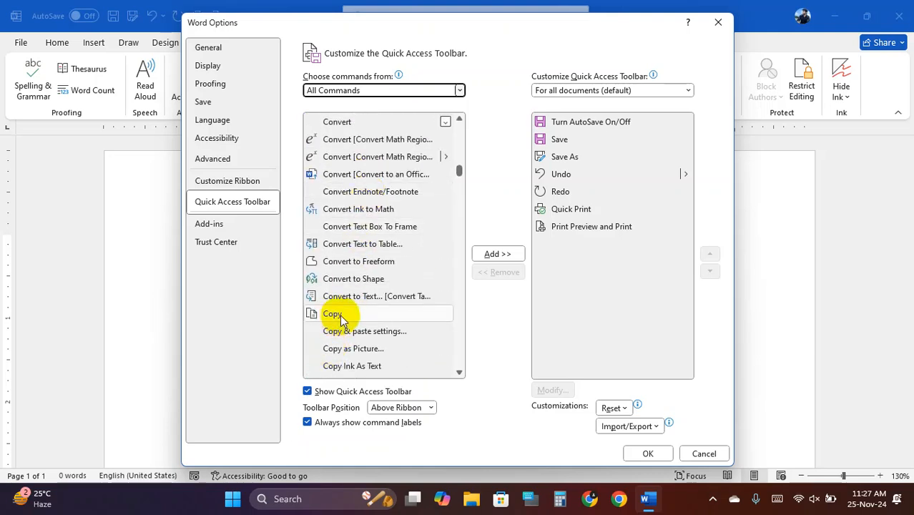
left_click(336, 316)
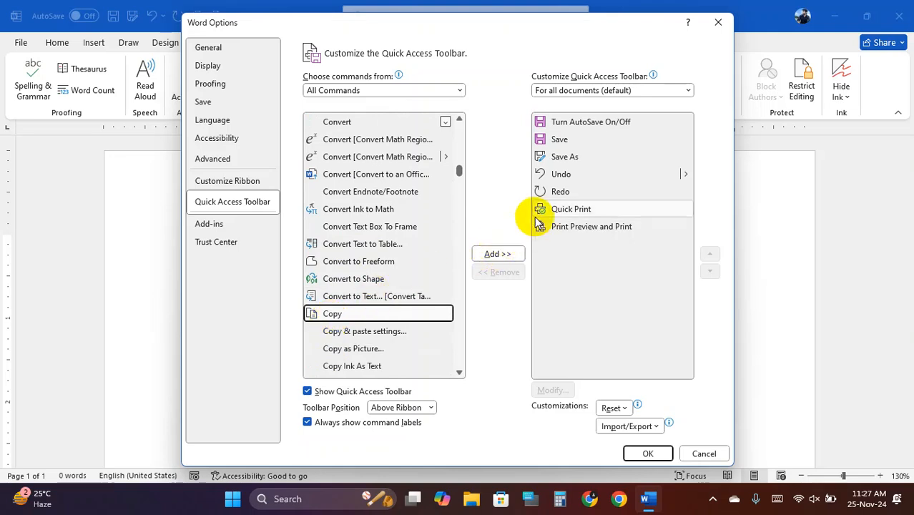
key("super+shift+s")
- Add Copy to the Quick Access Toolbar list with Add >> and confirm with OK
mouse_move(0, 0)
left_mouse_down()
mouse_move(601, 408)
mouse_move(845, 514)
left_mouse_up()
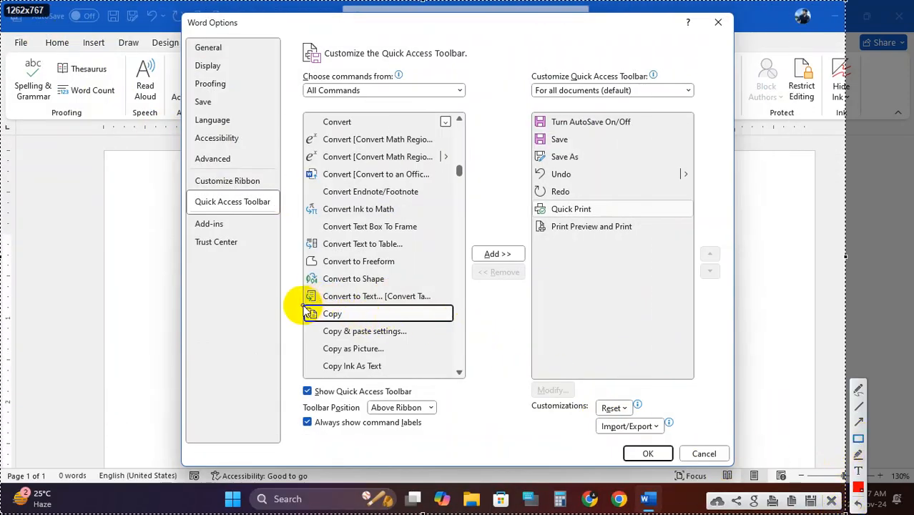
left_click_drag(302, 306, 457, 325)
left_click_drag(471, 240, 523, 270)
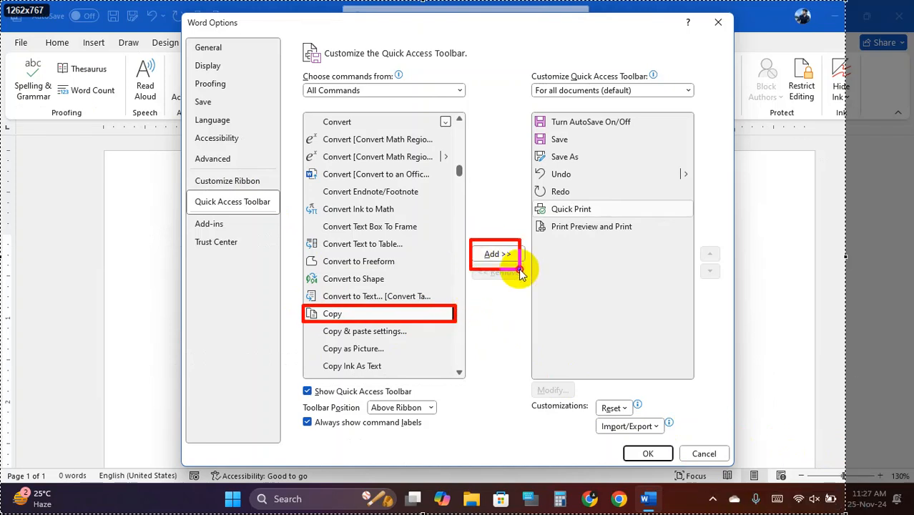
mouse_move(524, 113)
left_mouse_down()
mouse_move(658, 296)
mouse_move(700, 390)
left_mouse_up()
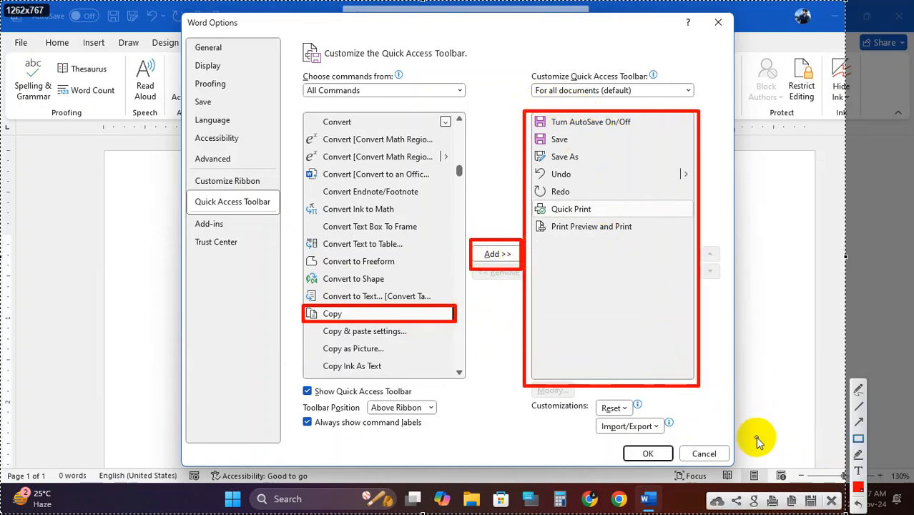
left_click(832, 500)
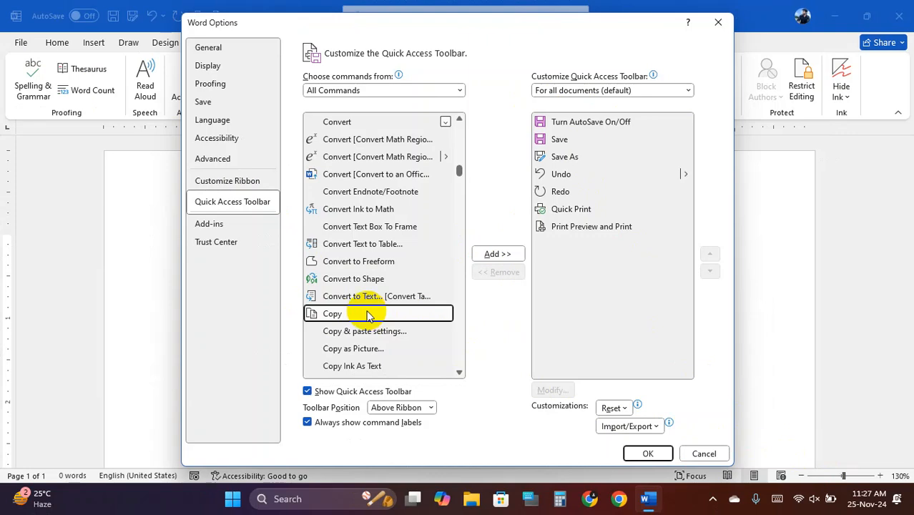
left_click(497, 254)
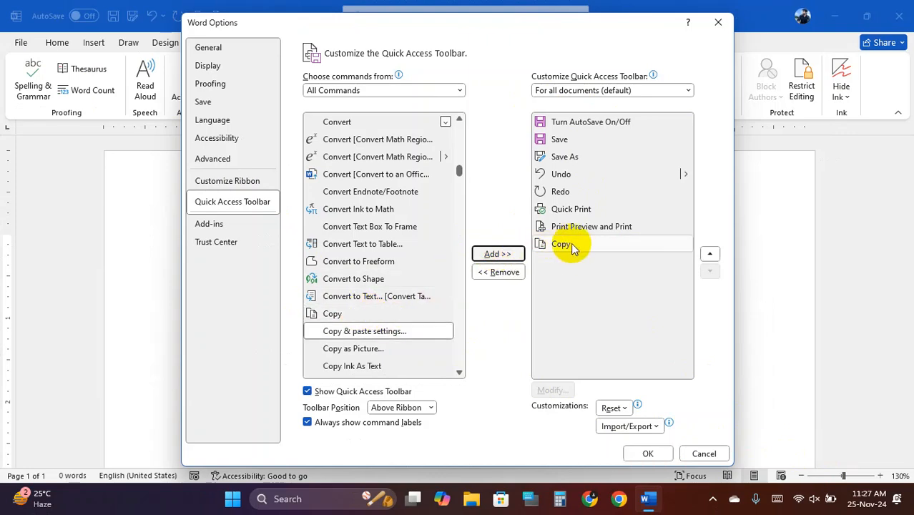
left_click(647, 453)
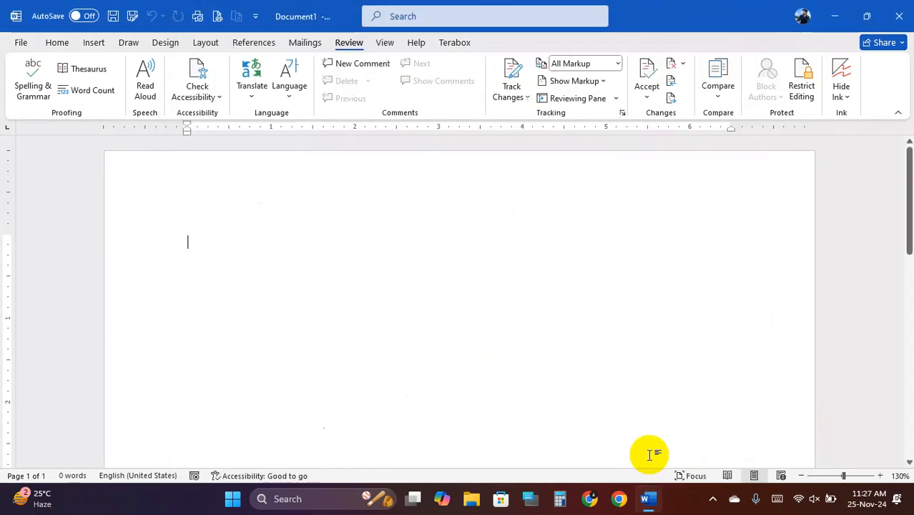
- Open Word Options on Customize the Ribbon from the ribbon's right-click menu
left_click(256, 16)
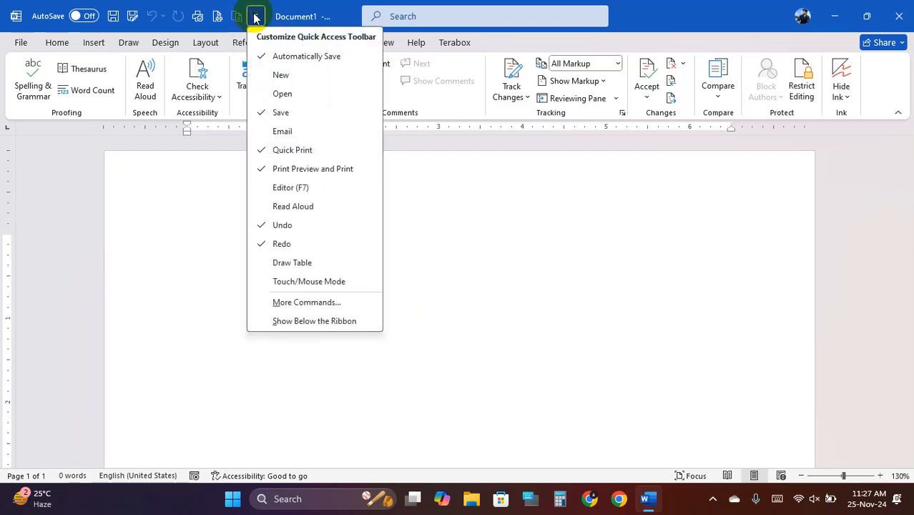
left_click(238, 20)
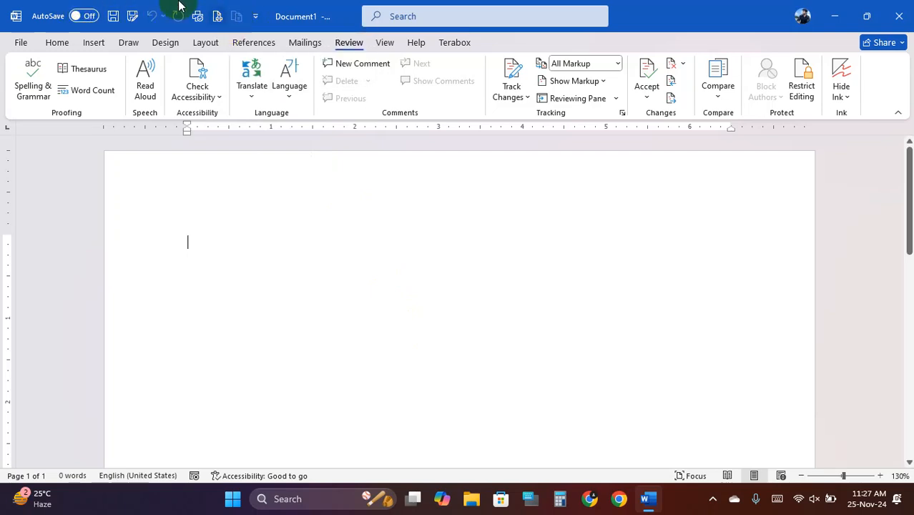
right_click(235, 12)
left_click(204, 42)
right_click(211, 45)
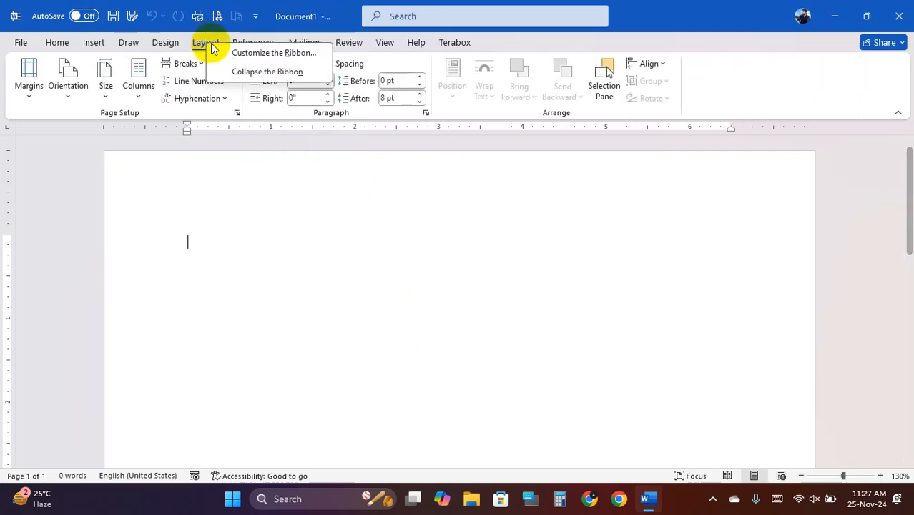
left_click(275, 53)
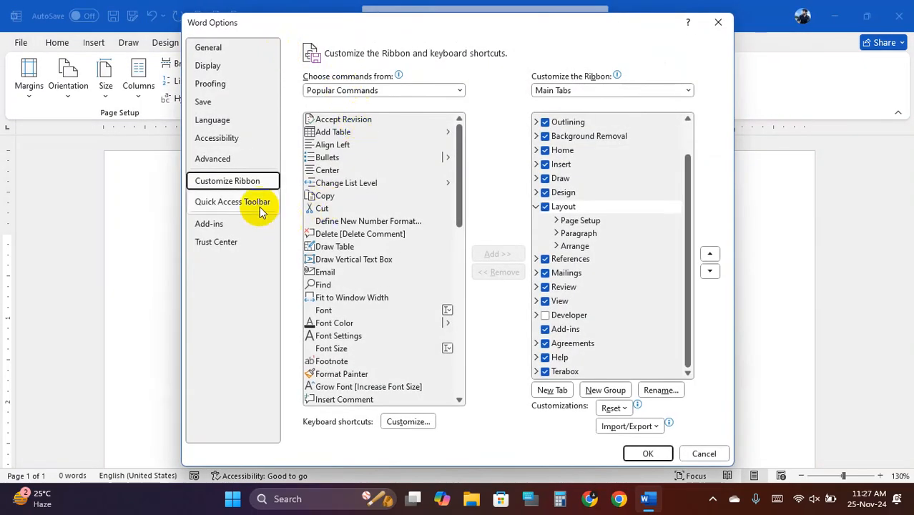
- Move Copy to the top of the Quick Access Toolbar, above AutoSave, and confirm with OK
left_click(259, 210)
left_click(564, 244)
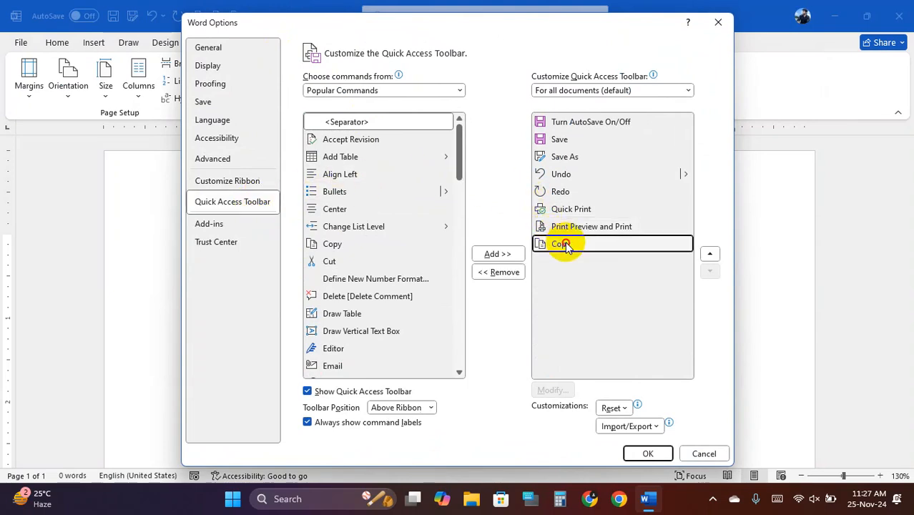
left_click(710, 255)
left_click(710, 255)
left_click(709, 255)
left_click(709, 256)
left_click(709, 255)
left_click(709, 256)
left_click(709, 255)
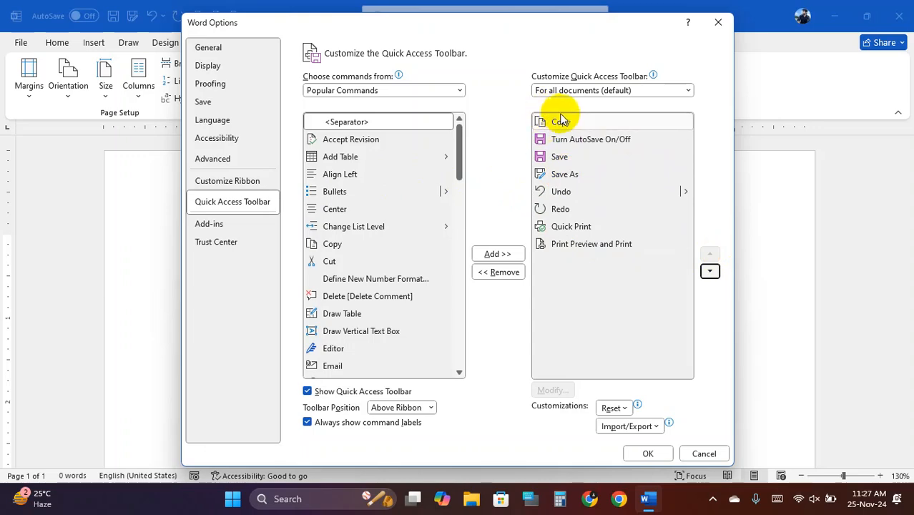
left_click(650, 453)
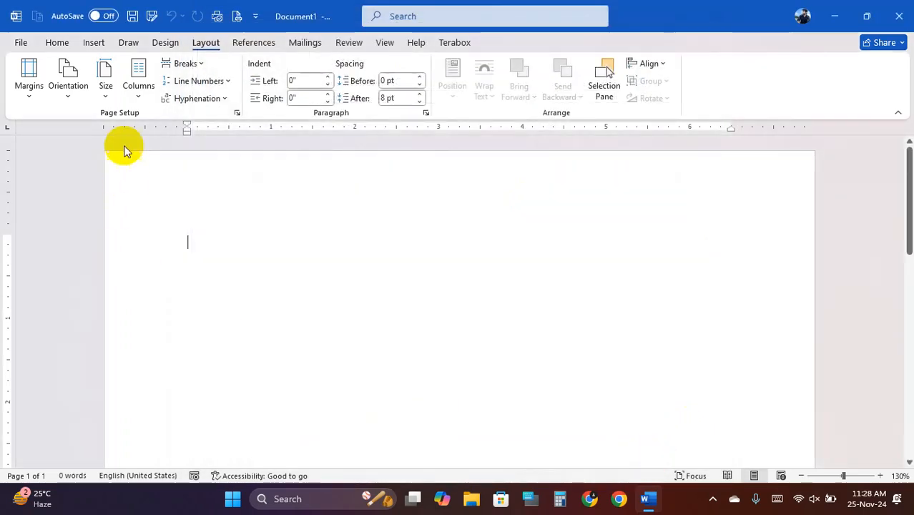
- Remove Copy from the Quick Access Toolbar, then browse the Home through References tabs
right_click(37, 17)
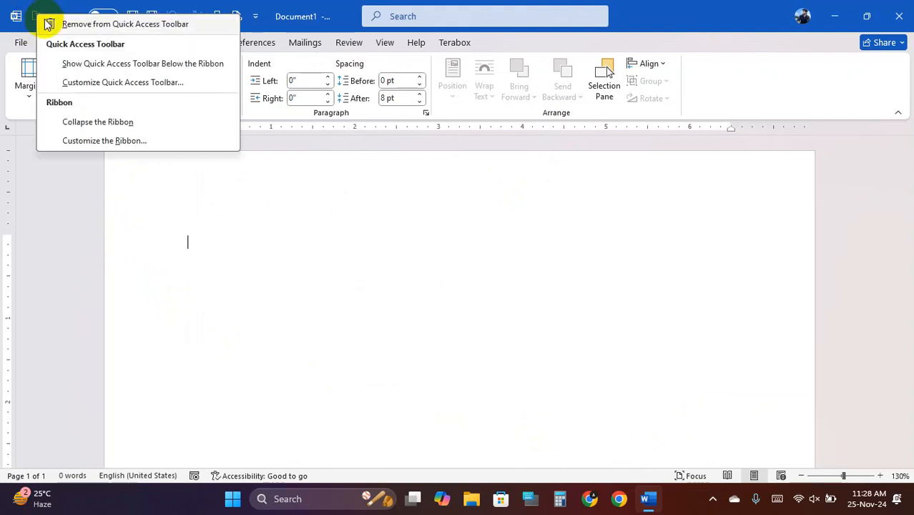
left_click(92, 22)
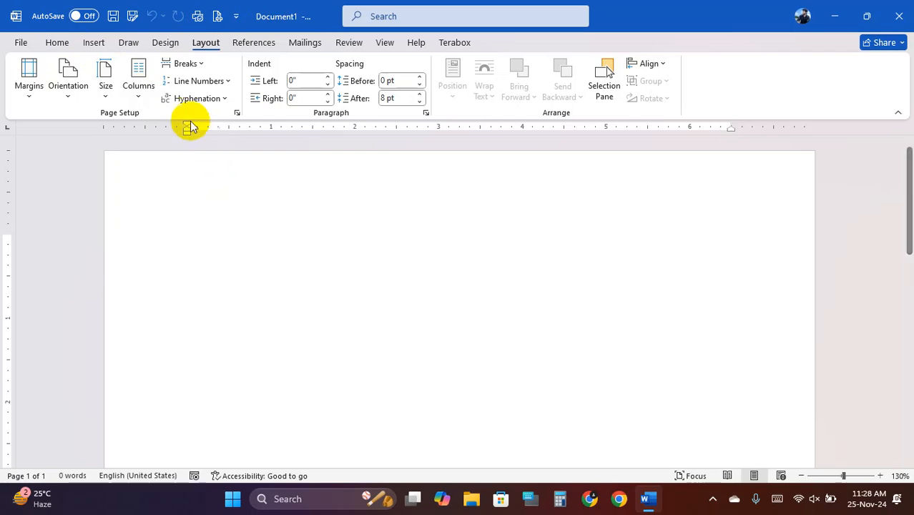
left_click(59, 43)
left_click(94, 43)
left_click(128, 43)
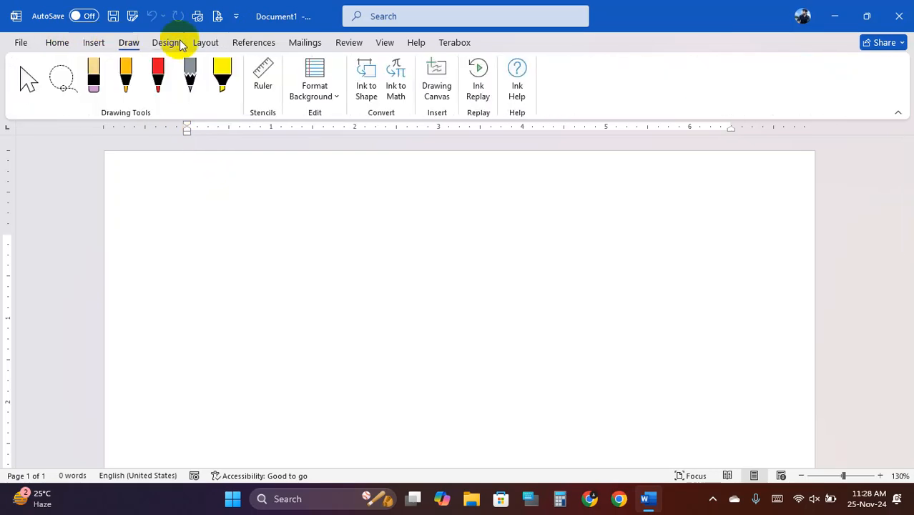
left_click(166, 43)
left_click(205, 43)
left_click(252, 43)
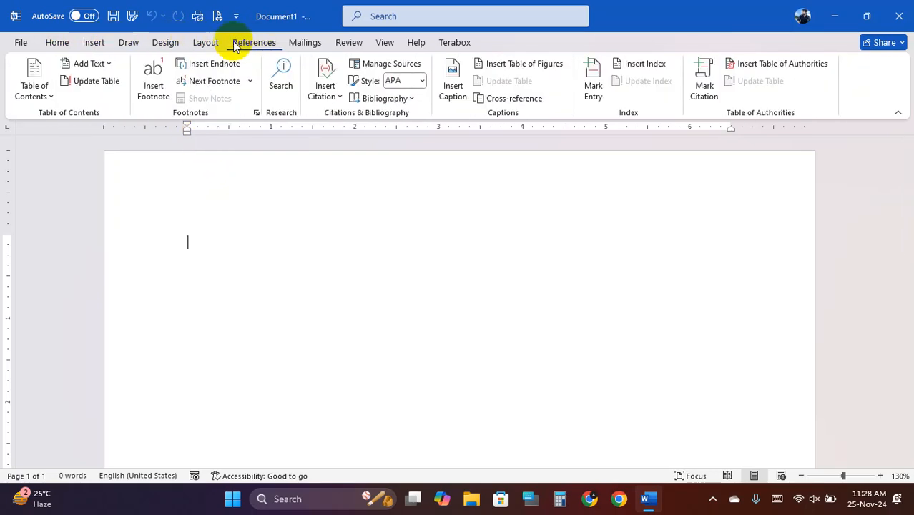
- Flip back through Layout, Design, Draw and Insert to Home and right-click it for ribbon options
left_click(206, 43)
left_click(166, 43)
left_click(129, 43)
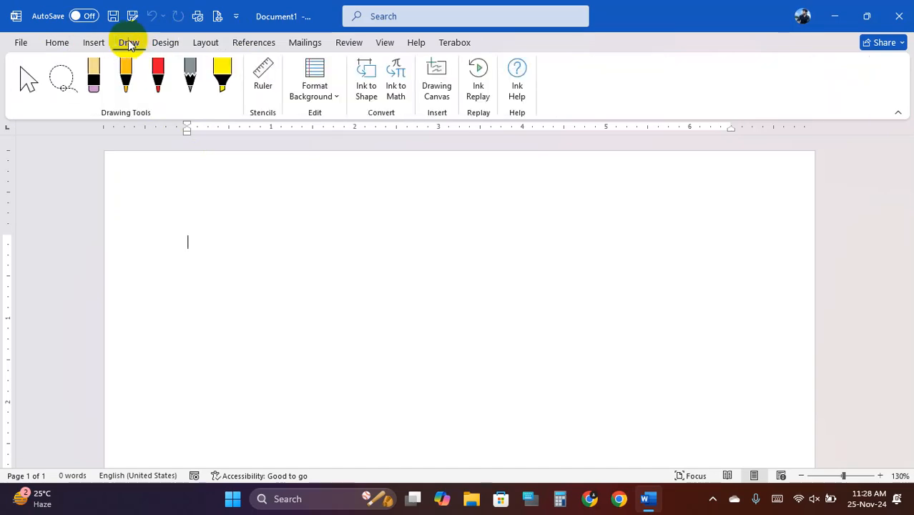
left_click(95, 42)
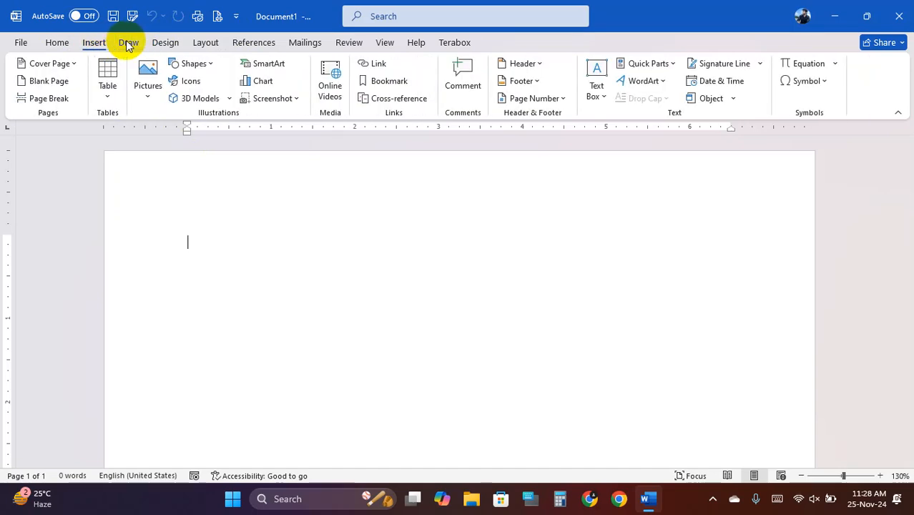
left_click(126, 43)
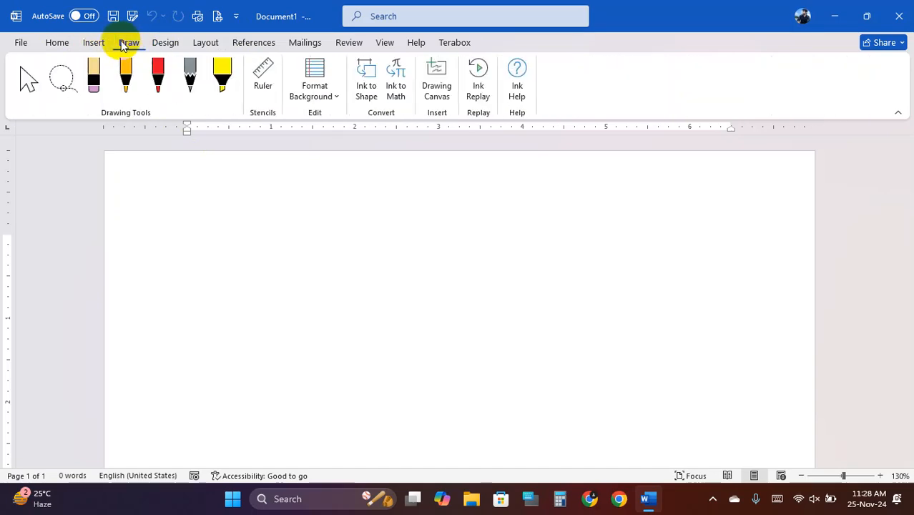
left_click(95, 43)
left_click(57, 43)
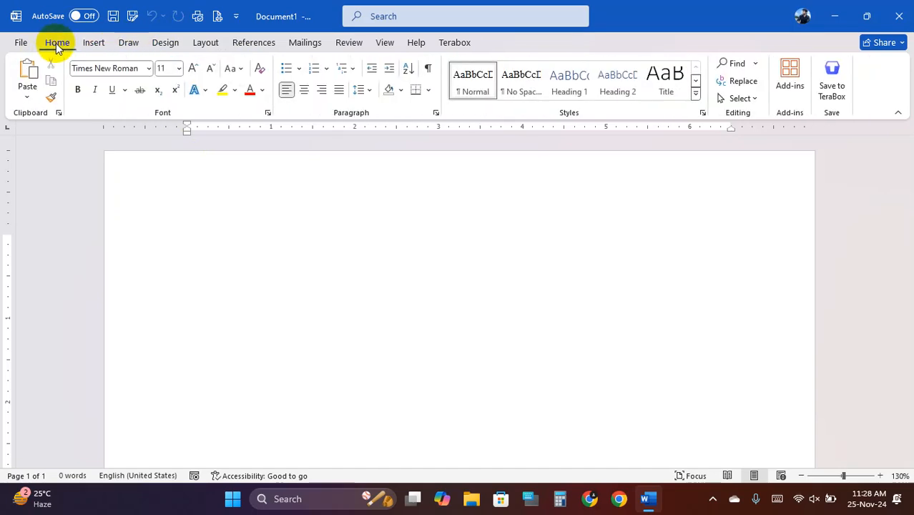
right_click(60, 44)
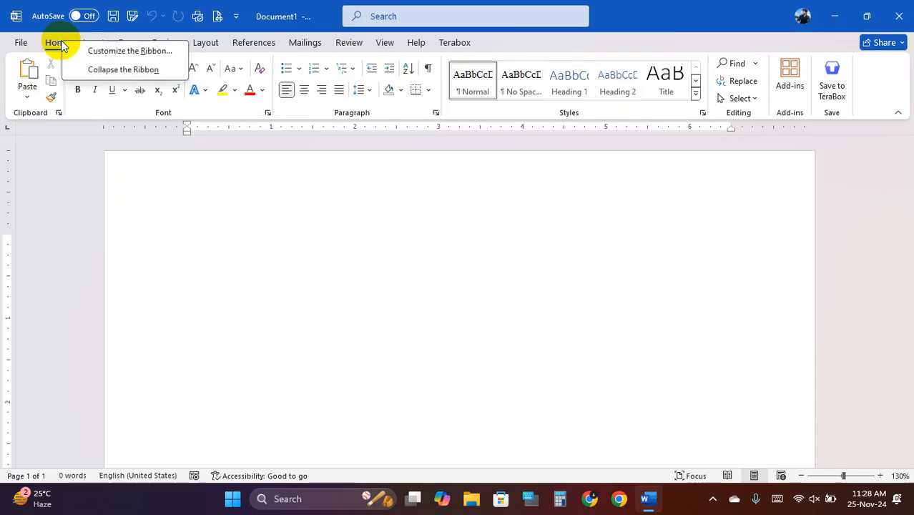
- Open Customize the Ribbon, scroll Main Tabs to the top and toggle Home's group list
left_click(144, 48)
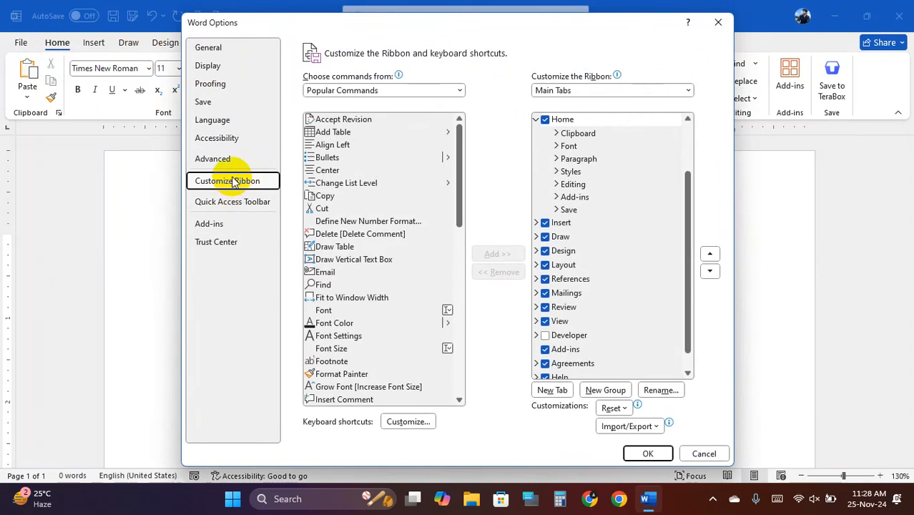
scroll(605, 188, "up", 2)
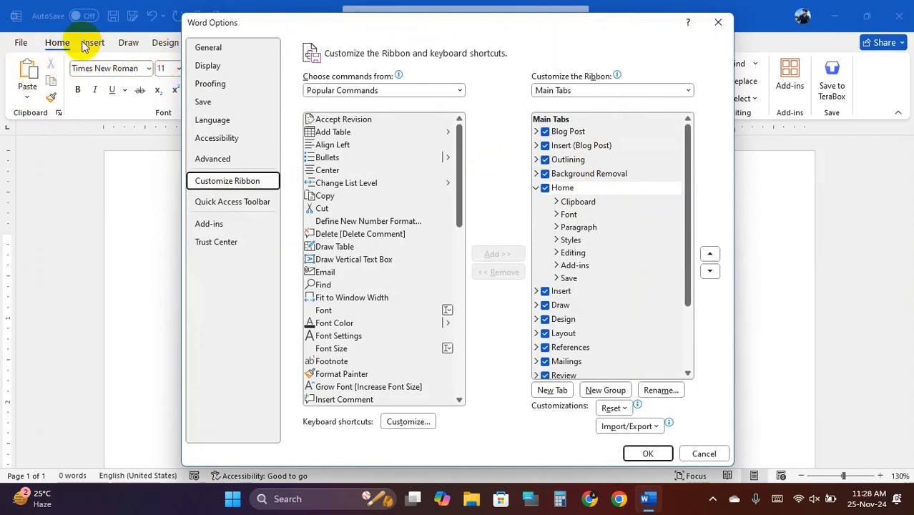
left_click(537, 188)
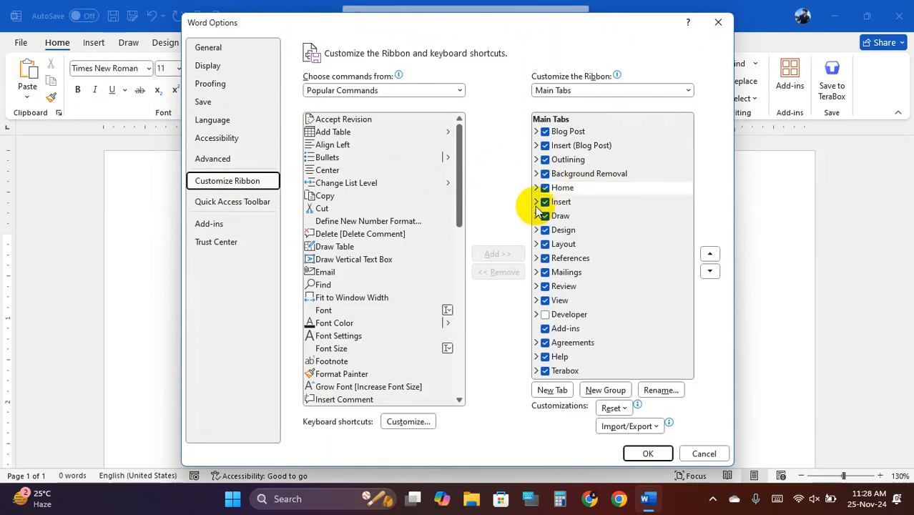
left_click(536, 188)
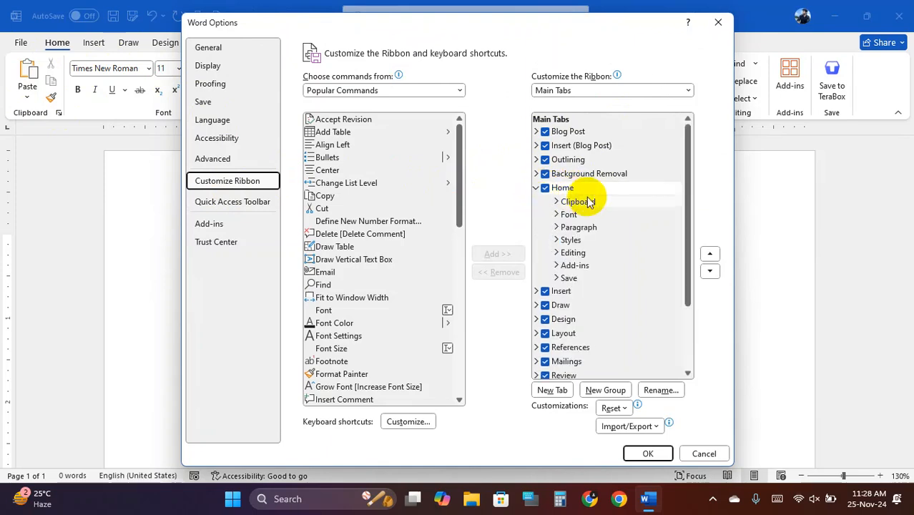
left_click(537, 188)
- Expand and collapse Insert and Draw, select Draw, and uncheck the Developer tab
left_click(537, 202)
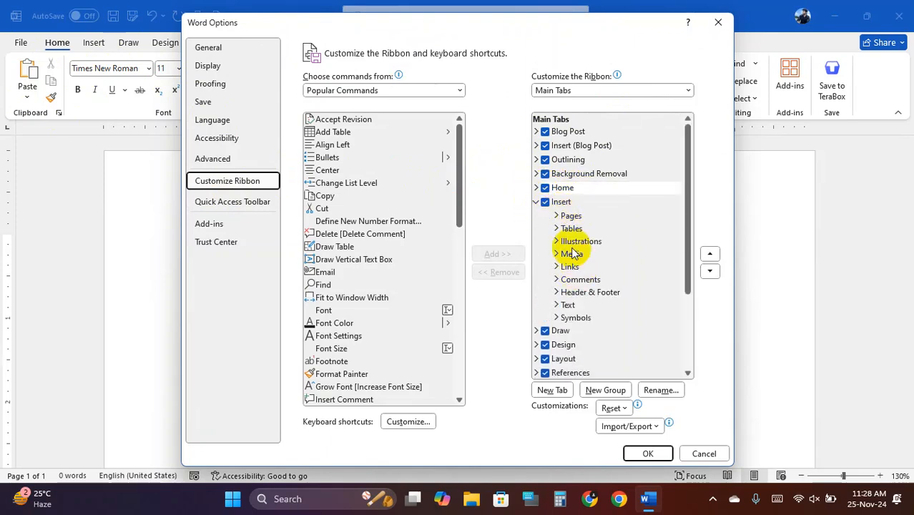
left_click(537, 203)
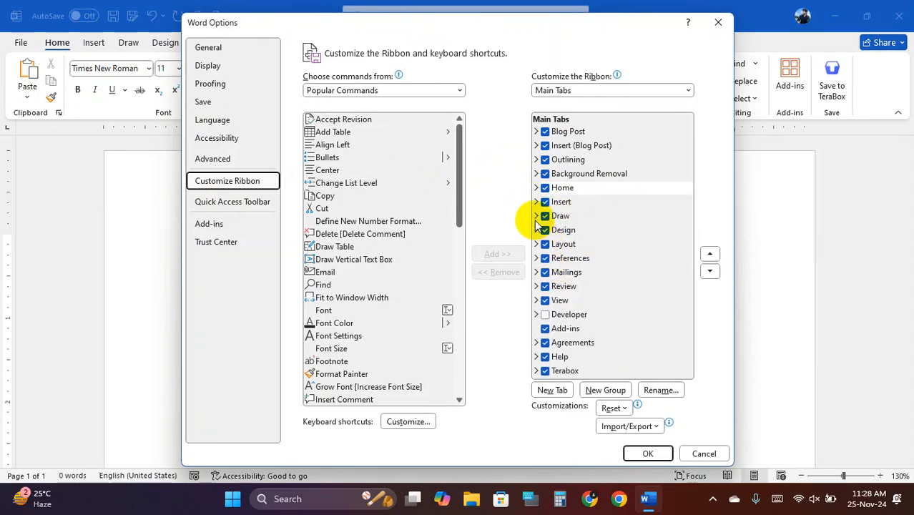
left_click(537, 216)
left_click(537, 216)
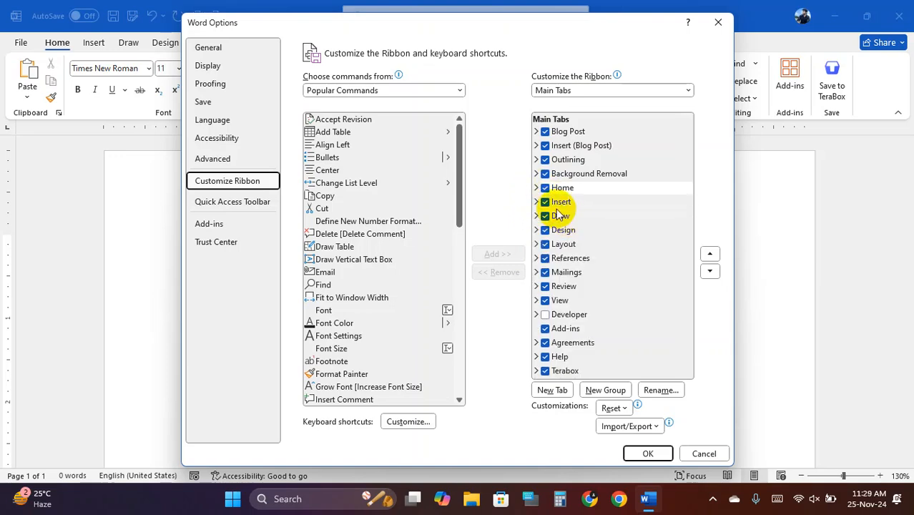
left_click(545, 216)
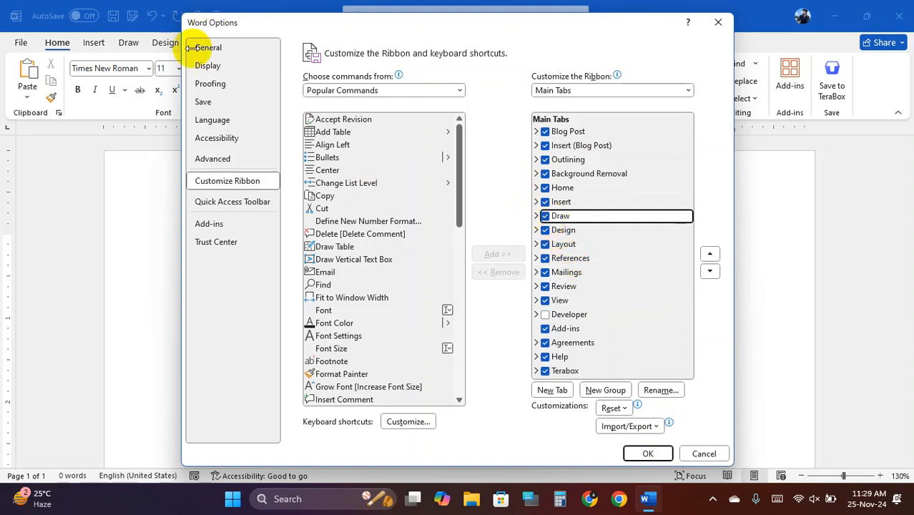
left_click(546, 315)
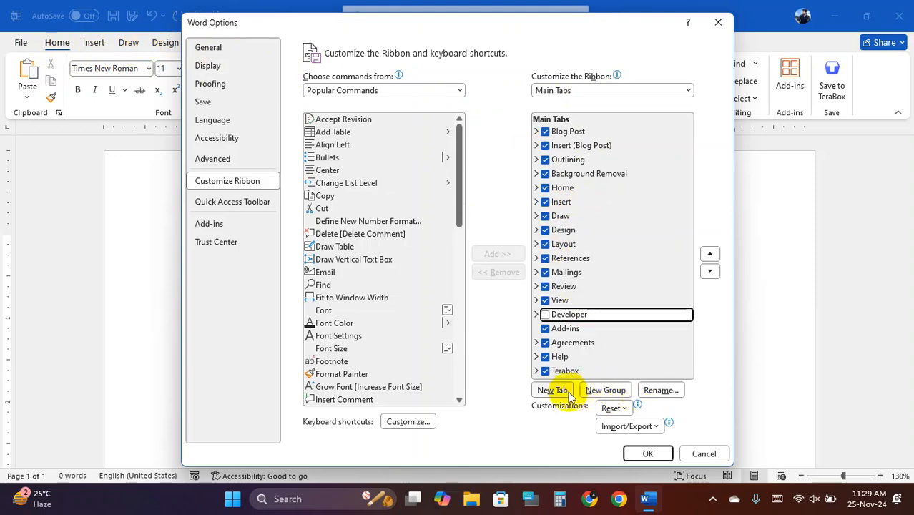
left_click(605, 391)
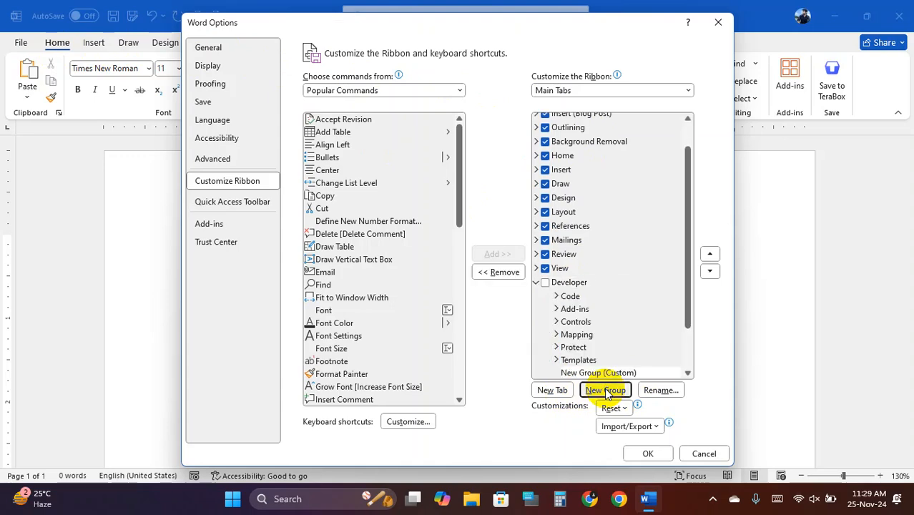
scroll(600, 270, "down", 2)
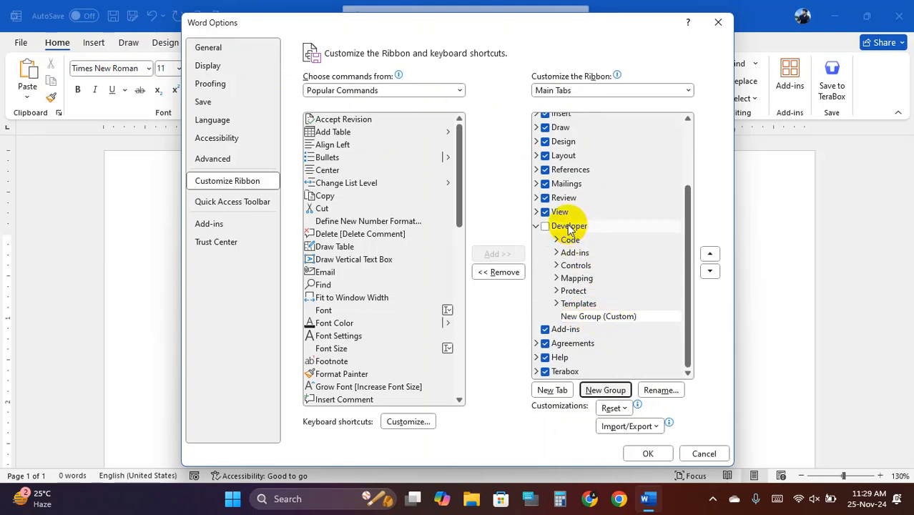
left_click(499, 272)
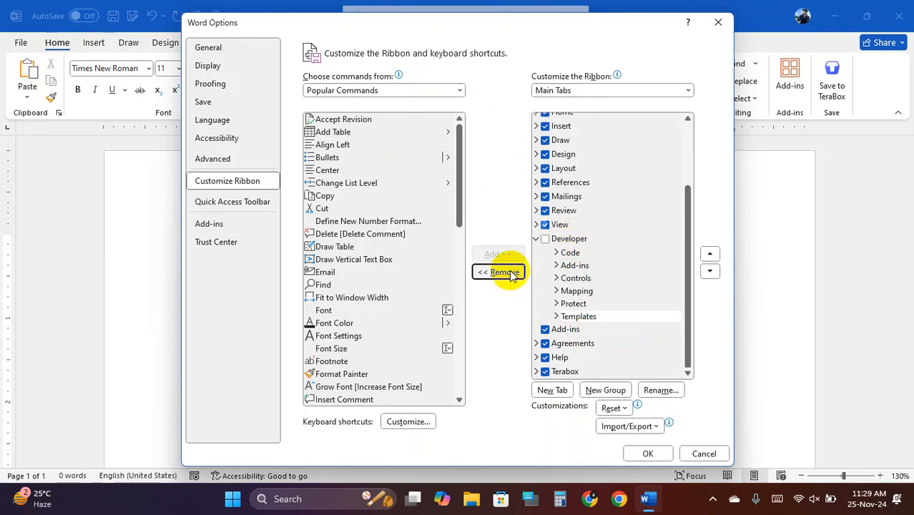
scroll(583, 308, "up", 2)
scroll(584, 308, "down", 1)
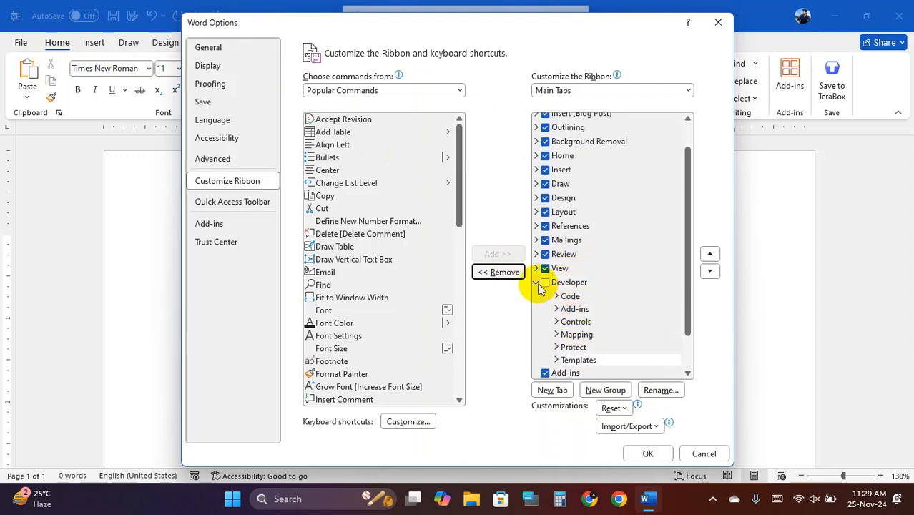
left_click(536, 280)
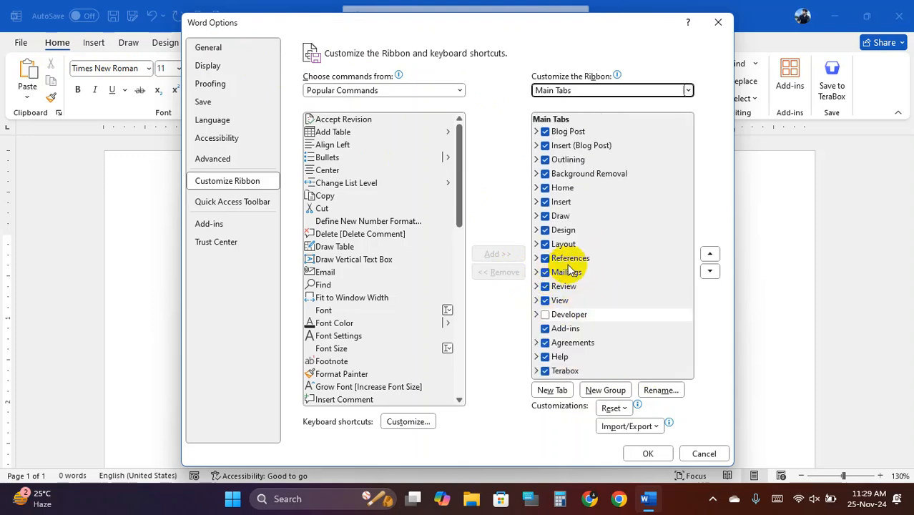
- Add a new custom tab with a new group just below Blog Post
left_click(567, 132)
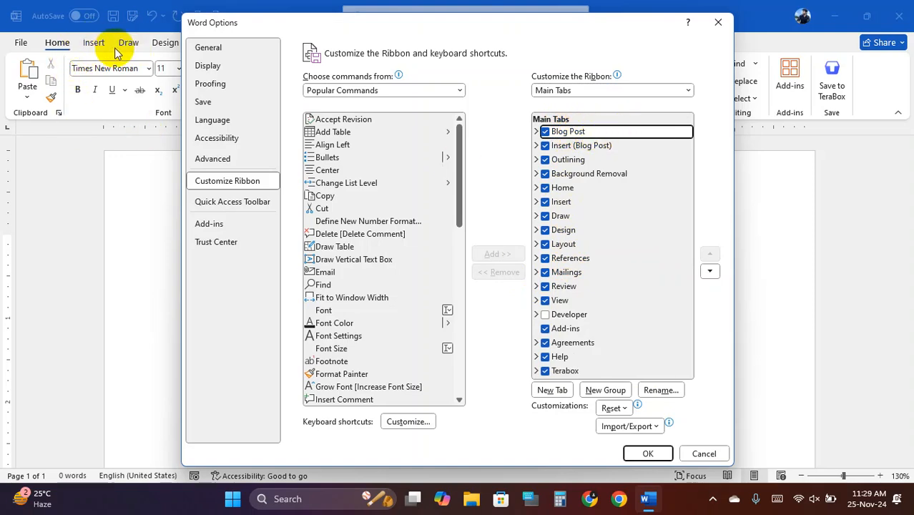
left_click(560, 392)
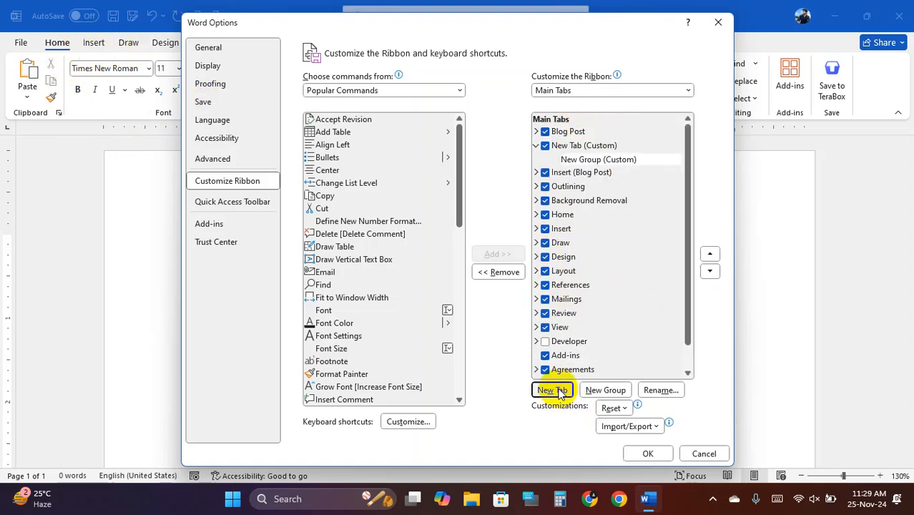
left_click(577, 148)
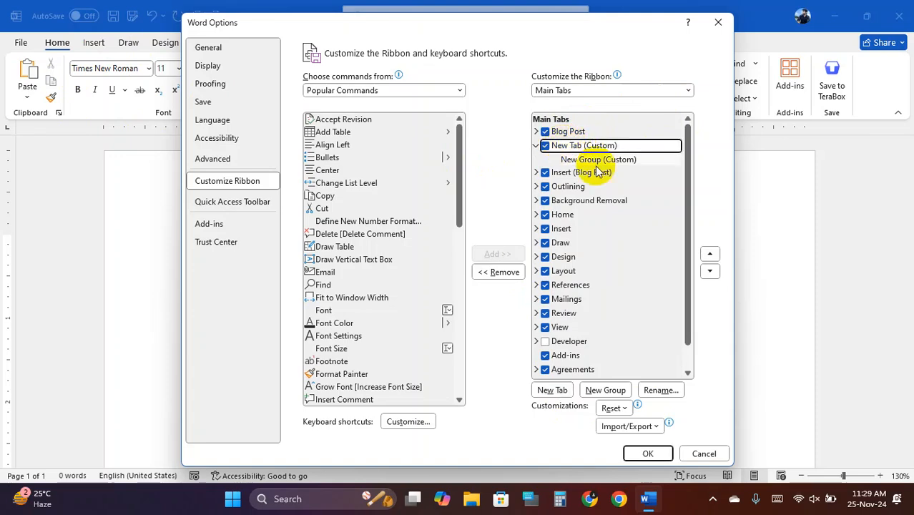
- Rename the new custom tab to the user's name and select its New Group (Custom)
left_click(659, 390)
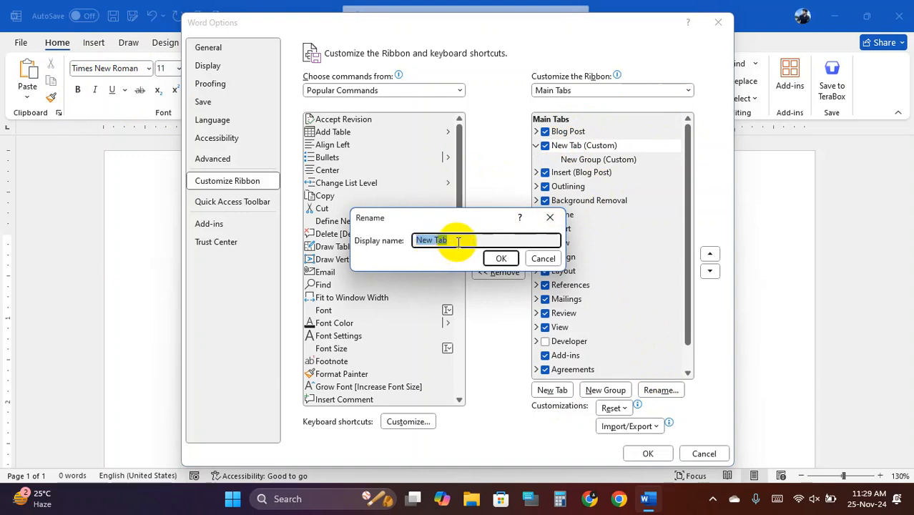
type("Ju")
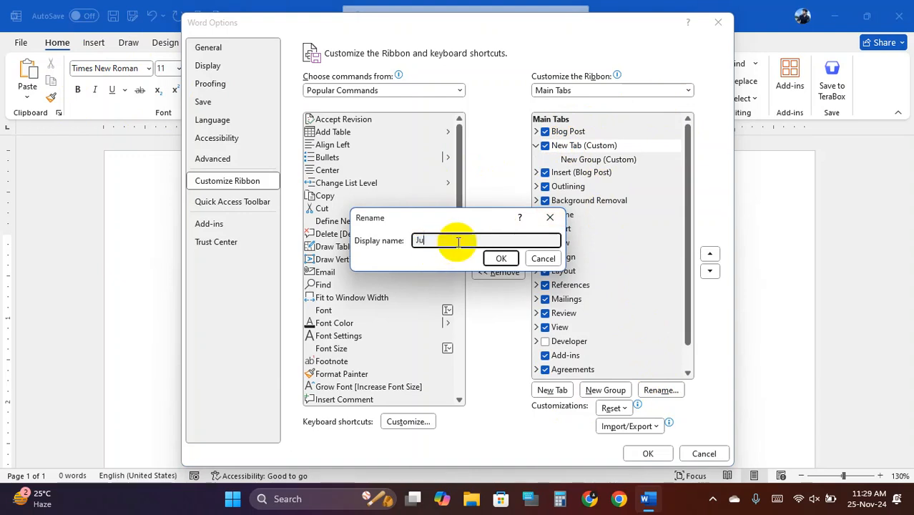
key("BackSpace")
type("Ujjwal")
left_click(501, 259)
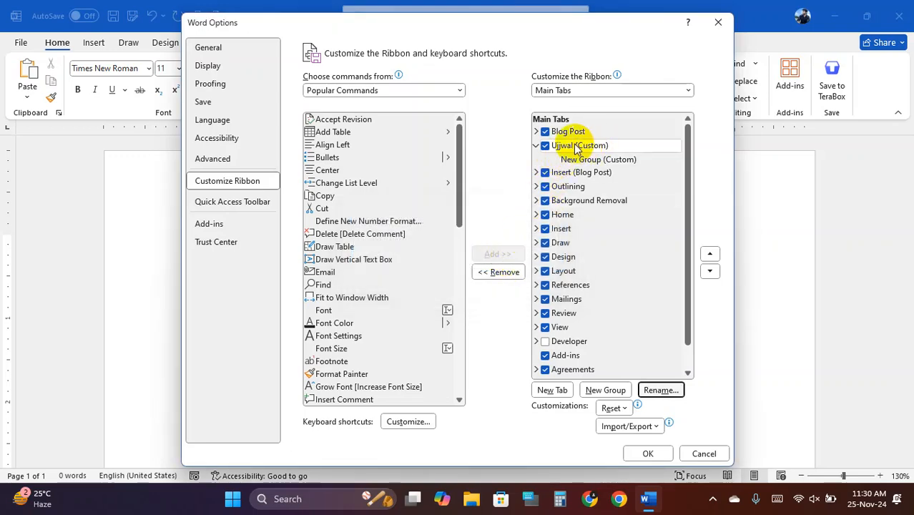
left_click(596, 161)
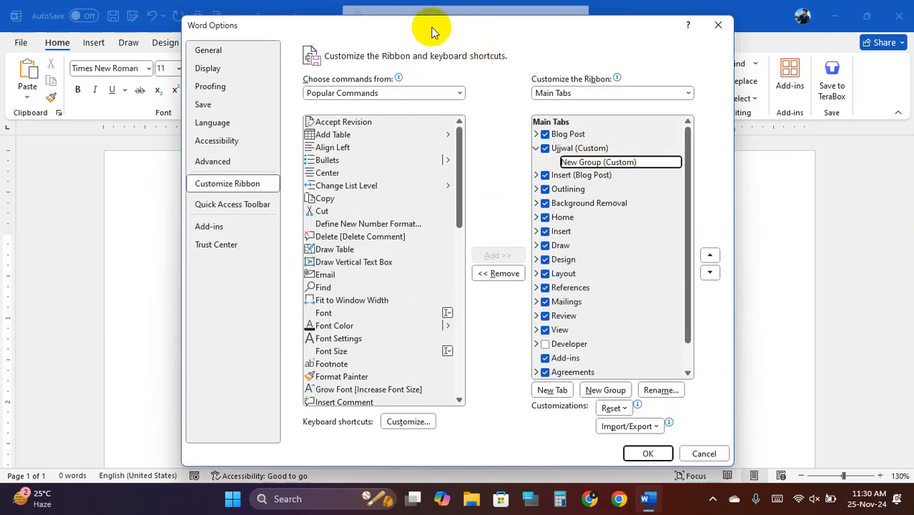
left_click_drag(432, 28, 673, 62)
key("shift+super+s")
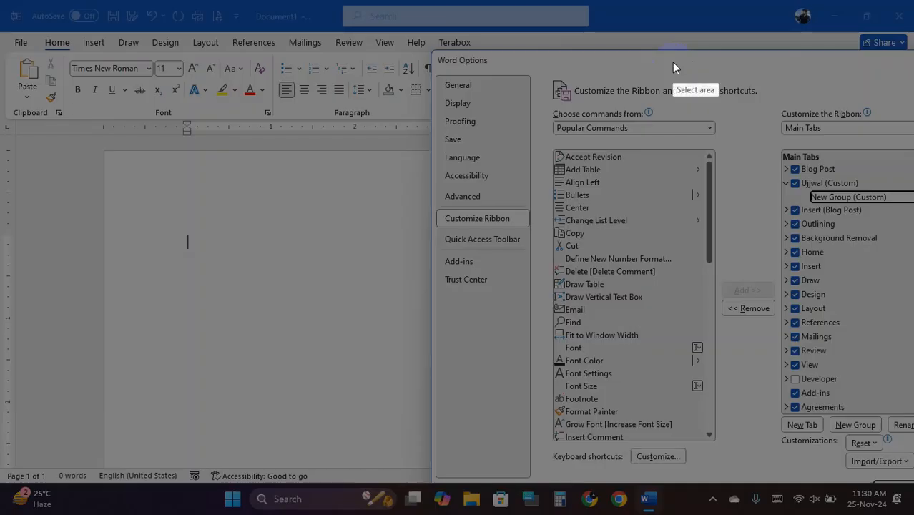
mouse_move(2, 3)
left_mouse_down()
mouse_move(912, 479)
mouse_move(884, 463)
mouse_move(905, 449)
left_mouse_up()
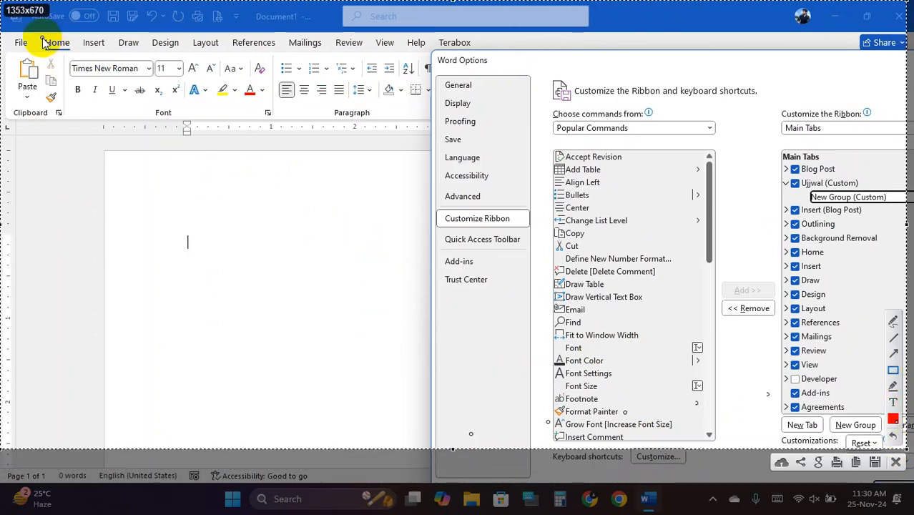
mouse_move(44, 36)
left_mouse_down()
mouse_move(70, 49)
mouse_move(89, 39)
mouse_move(107, 50)
mouse_move(139, 40)
mouse_move(147, 50)
left_mouse_up()
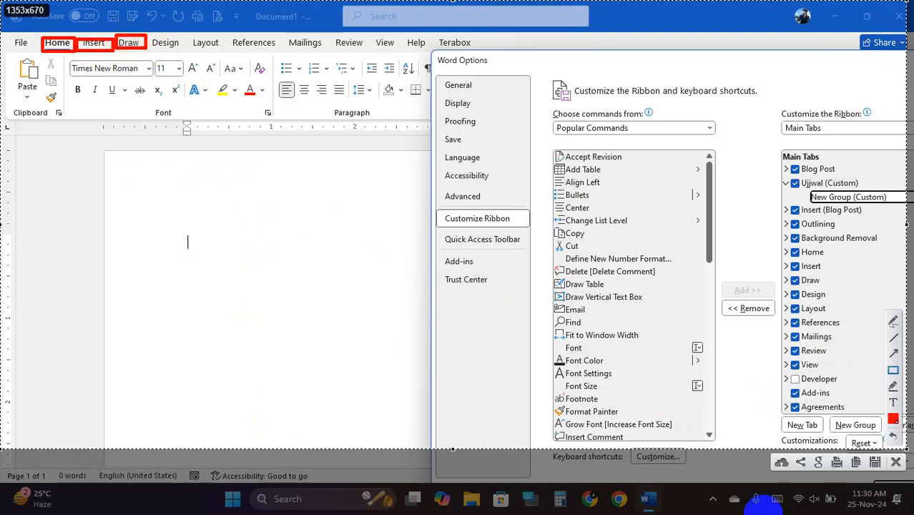
left_click_drag(43, 37, 82, 57)
left_click_drag(11, 57, 63, 113)
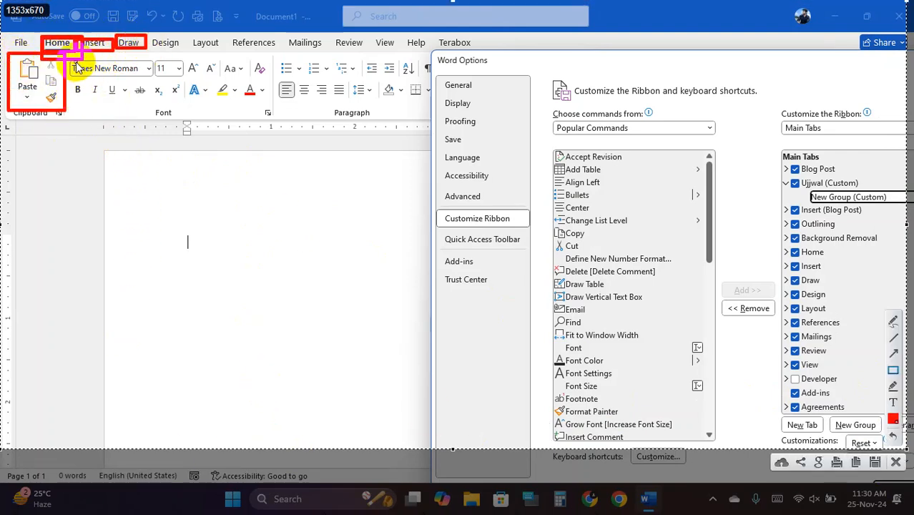
left_click_drag(65, 56, 272, 121)
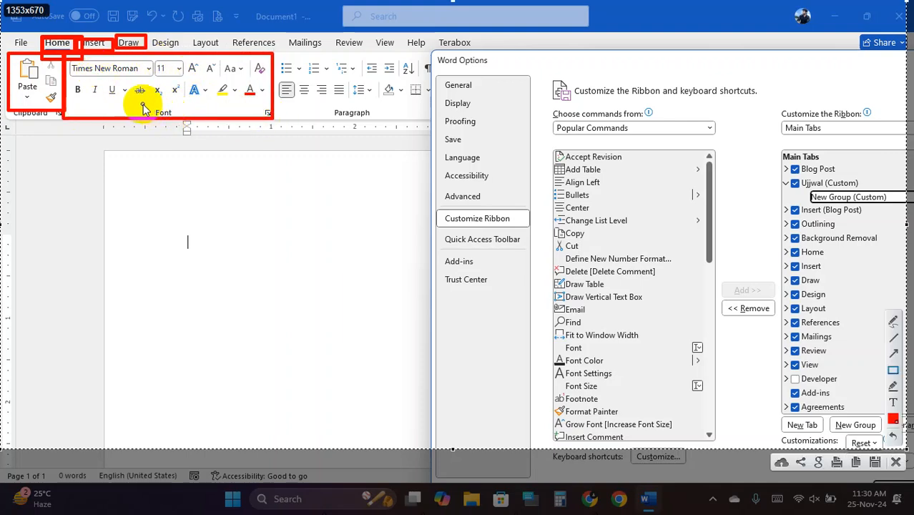
left_click_drag(143, 105, 187, 120)
left_click_drag(11, 106, 71, 130)
left_click_drag(308, 104, 389, 119)
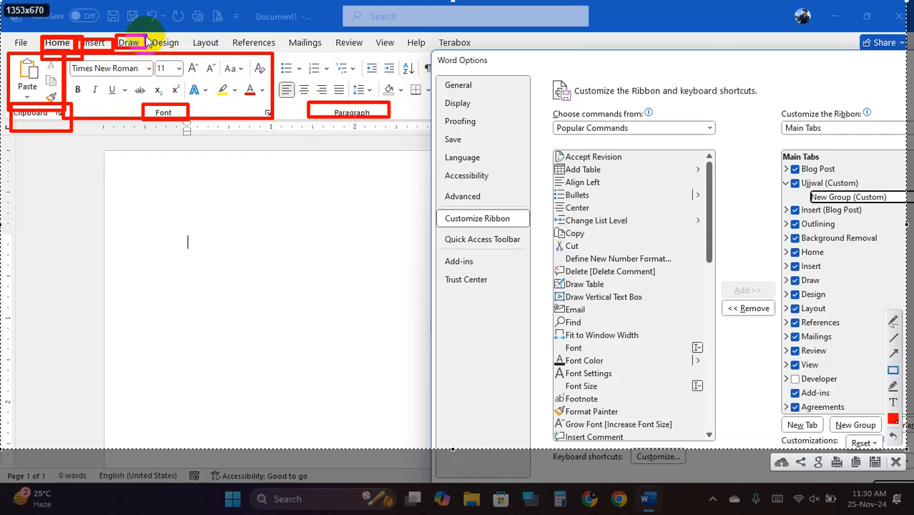
mouse_move(146, 37)
left_mouse_down()
mouse_move(157, 54)
mouse_move(149, 51)
left_mouse_up()
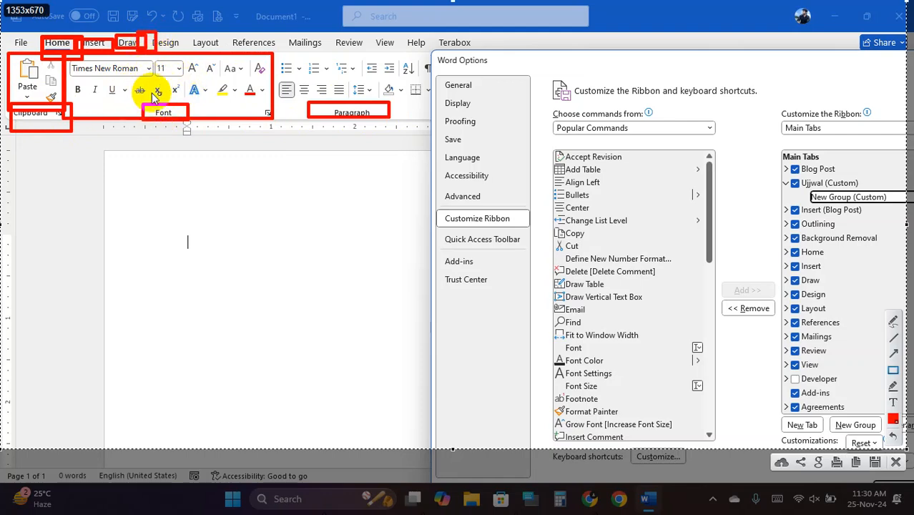
left_click_drag(788, 63, 501, 61)
left_click(895, 463)
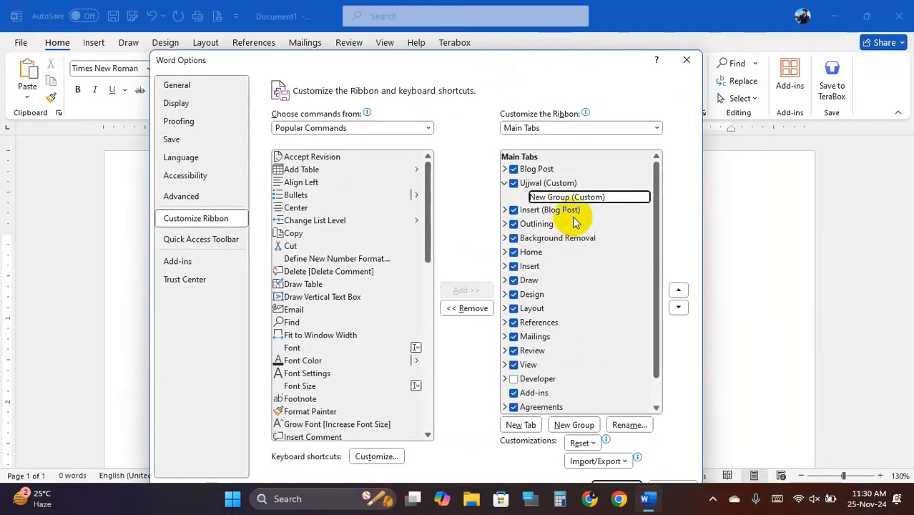
- Rename New Group (Custom) to a personal name and give it a symbol
left_click(567, 197)
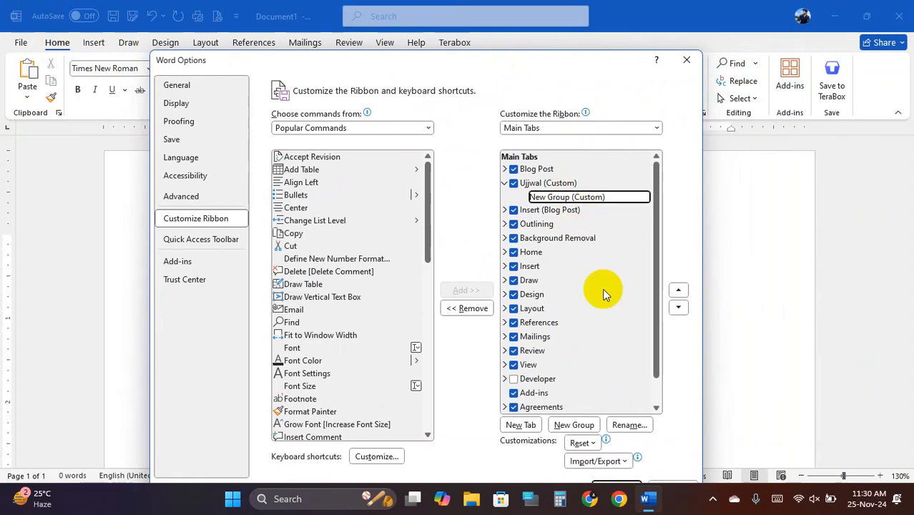
left_click(632, 429)
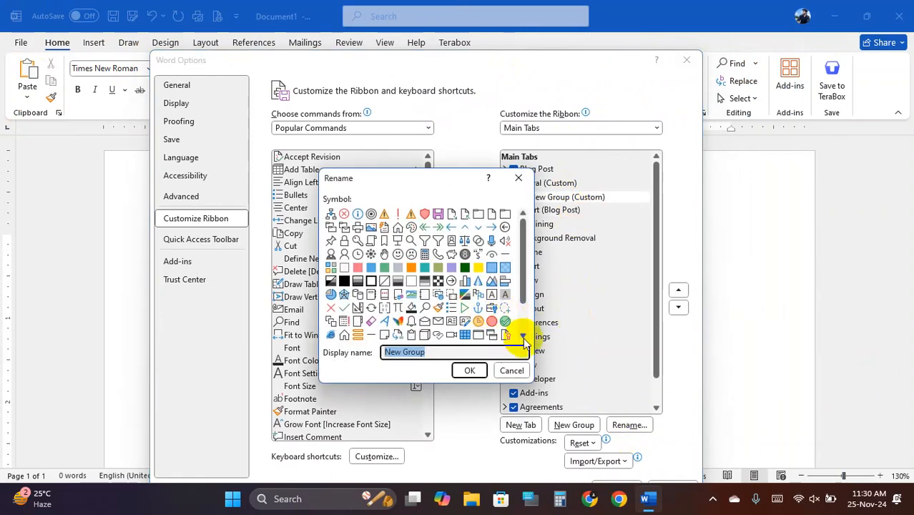
left_click(519, 178)
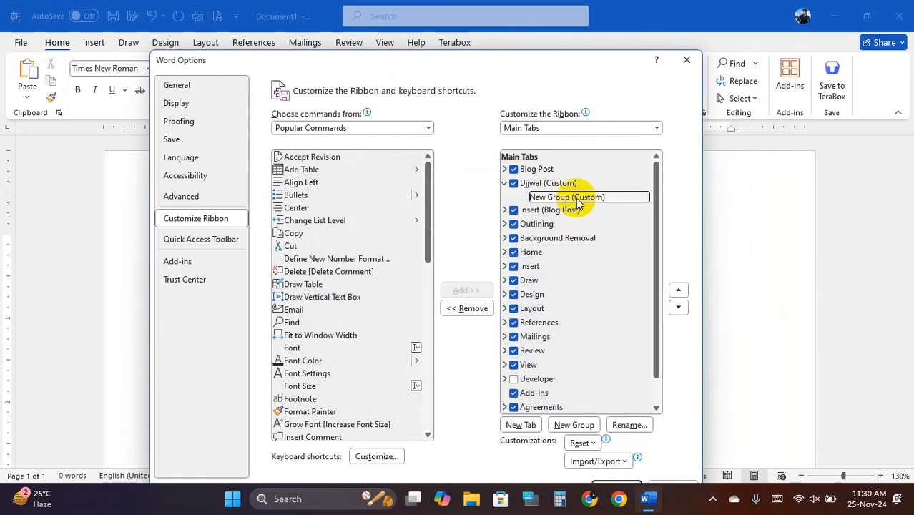
left_click(630, 425)
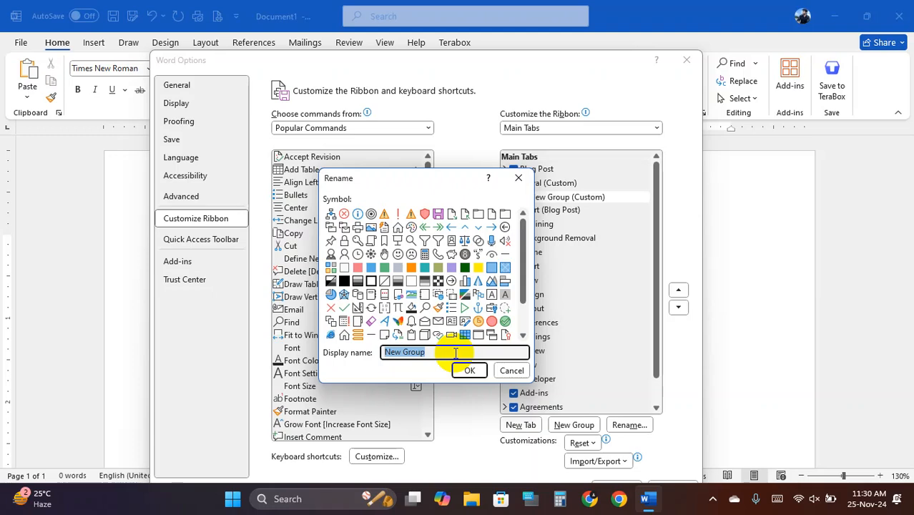
type("Foysal")
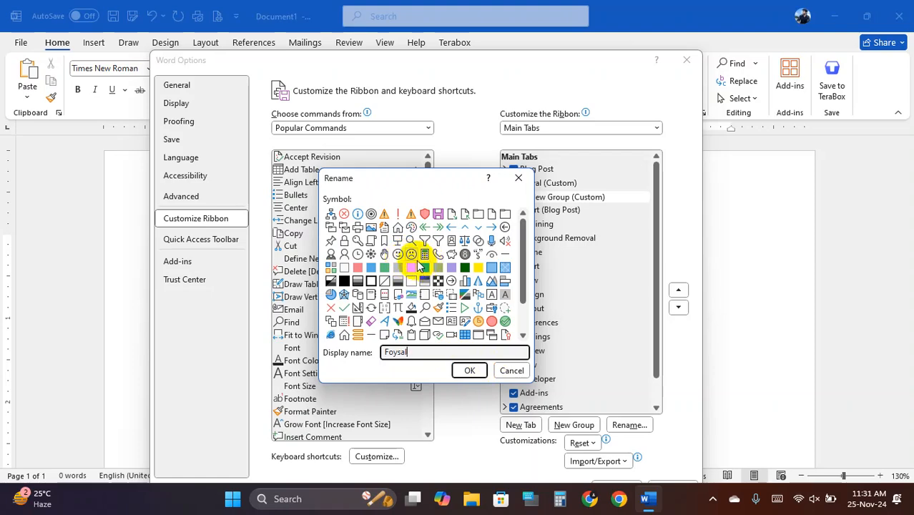
left_click(333, 216)
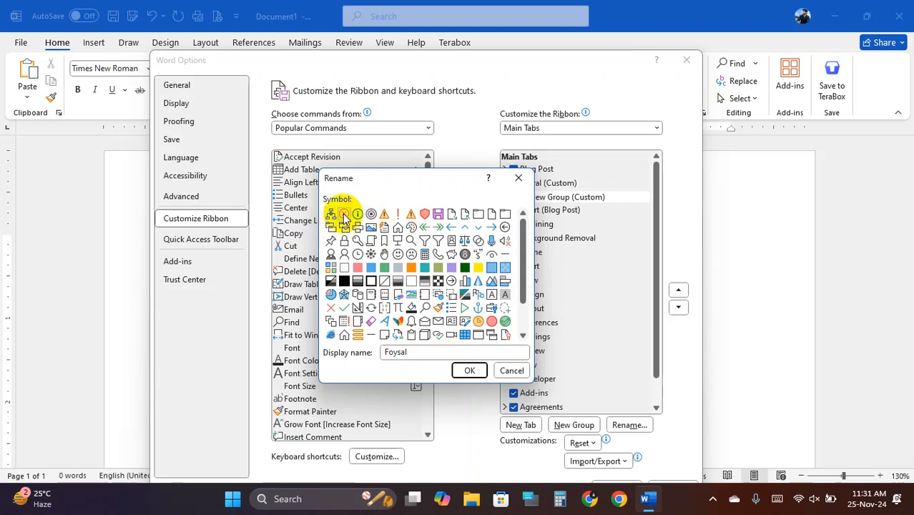
left_click(469, 370)
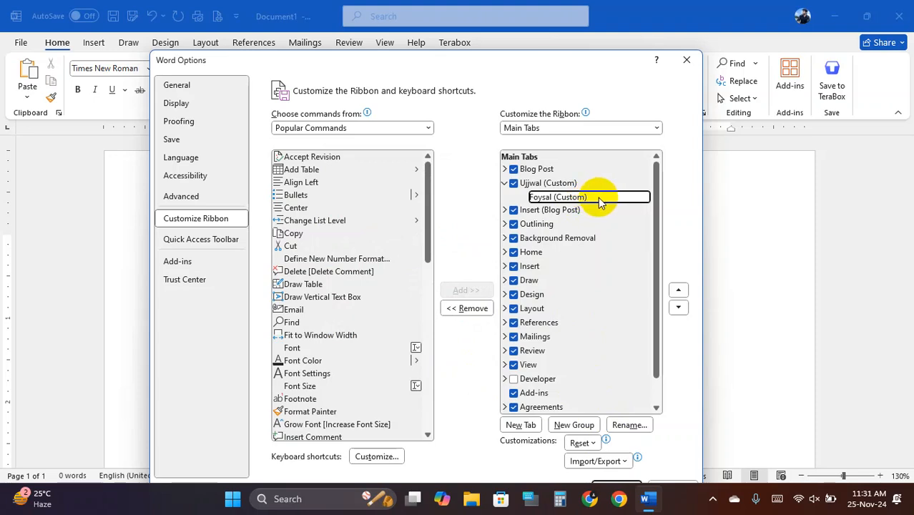
- Add Copy, Cut, Email, Find and Font from Popular Commands to the renamed custom group
left_click(326, 236)
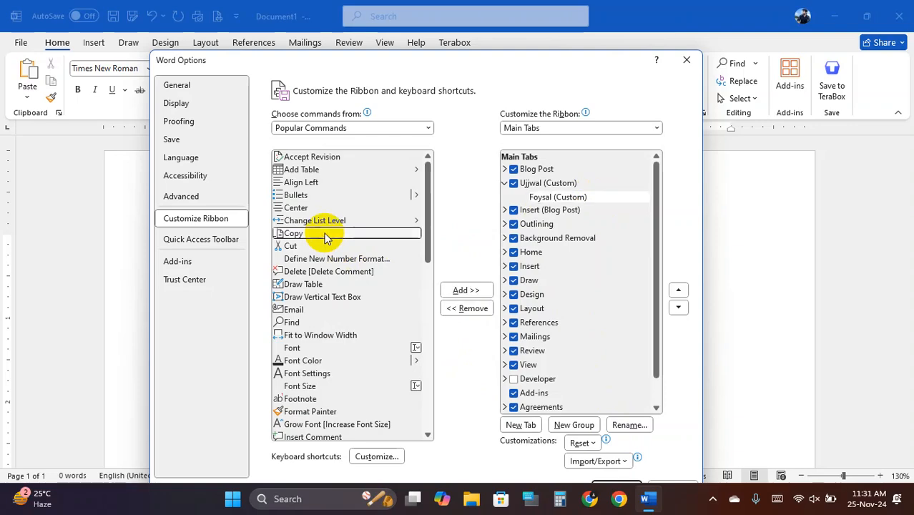
left_click(463, 290)
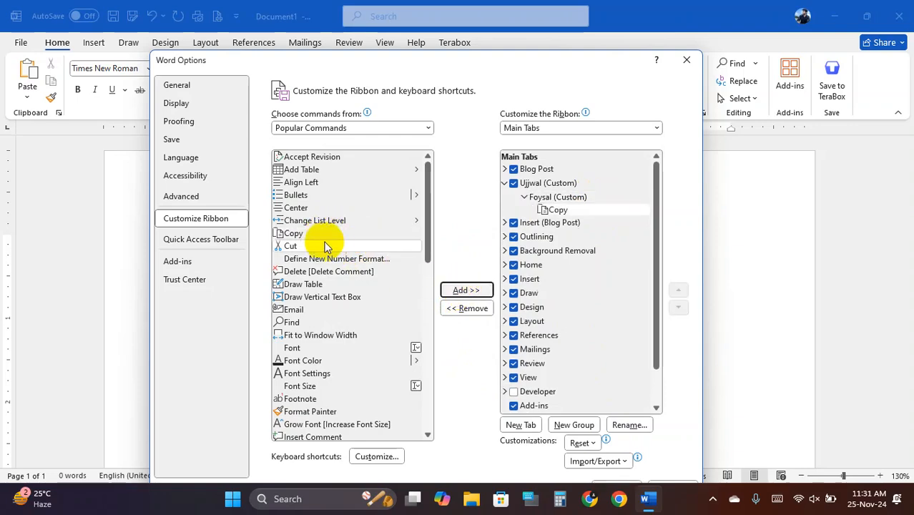
left_click(320, 247)
left_click(464, 291)
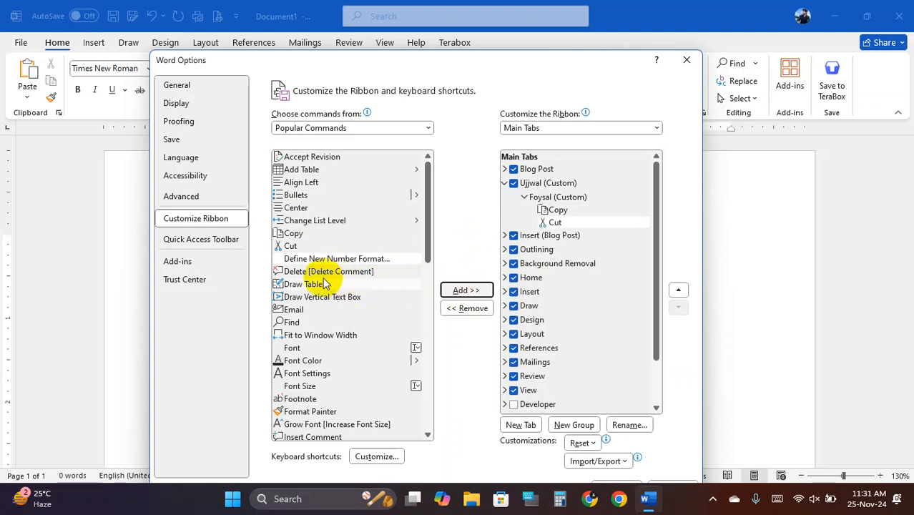
left_click(320, 310)
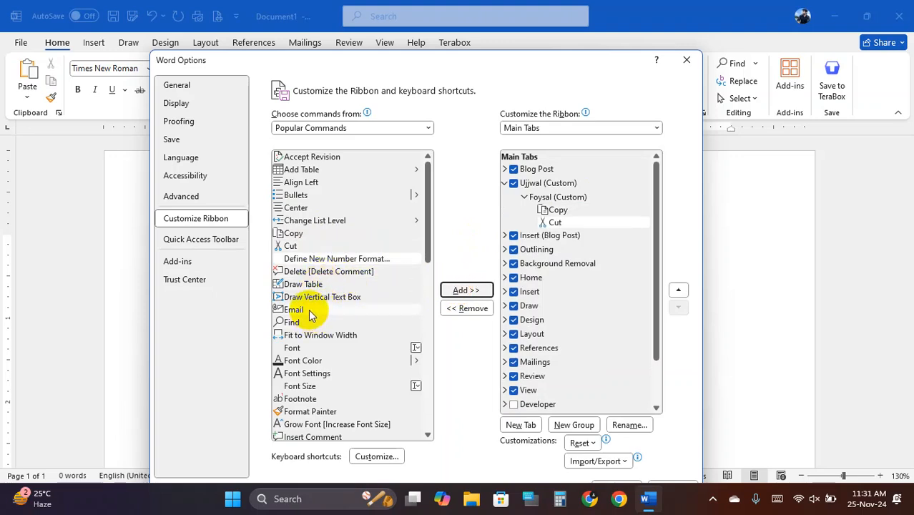
left_click(465, 289)
left_click(356, 322)
left_click(465, 290)
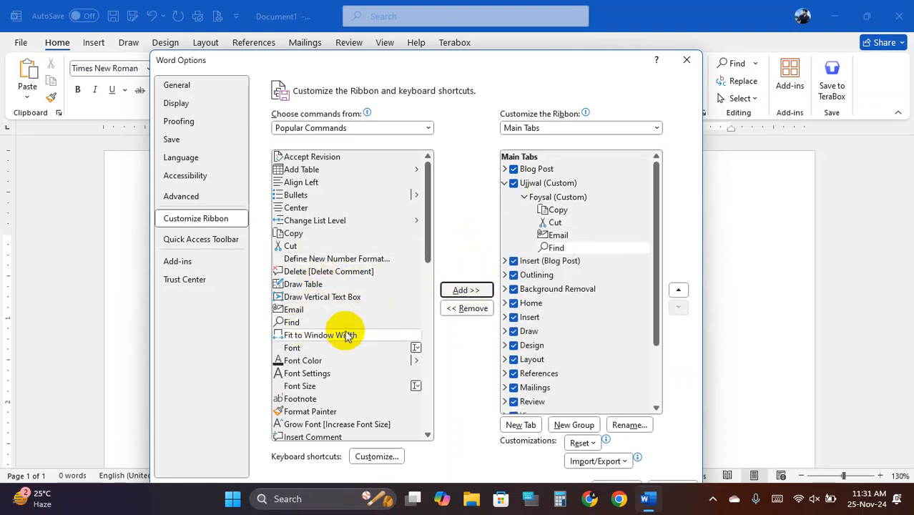
left_click(314, 348)
left_click(465, 290)
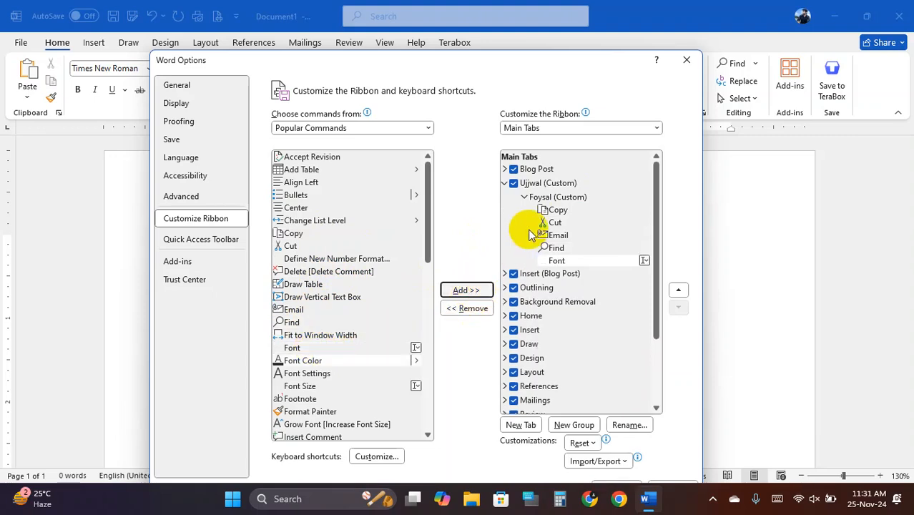
left_click(545, 184)
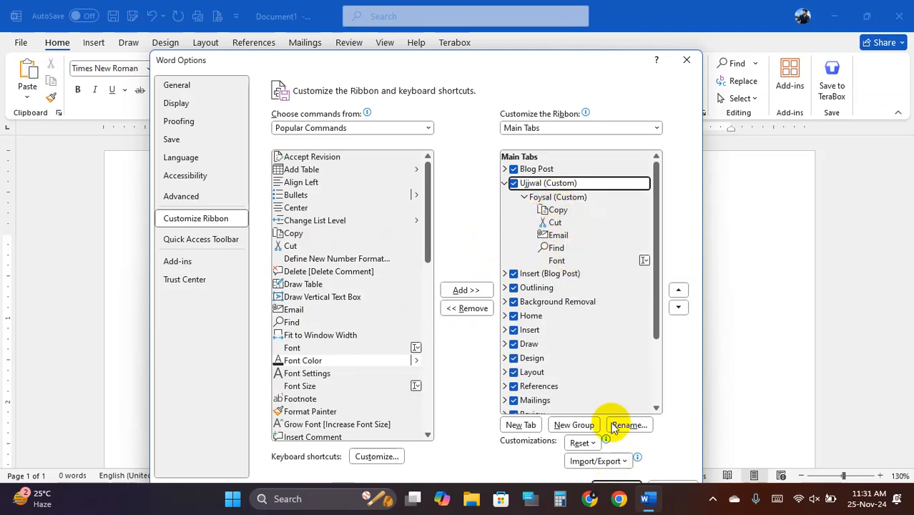
left_click_drag(569, 60, 547, 33)
- Apply the ribbon changes and browse the ribbon tabs, returning to the custom tab's new group
left_click(597, 463)
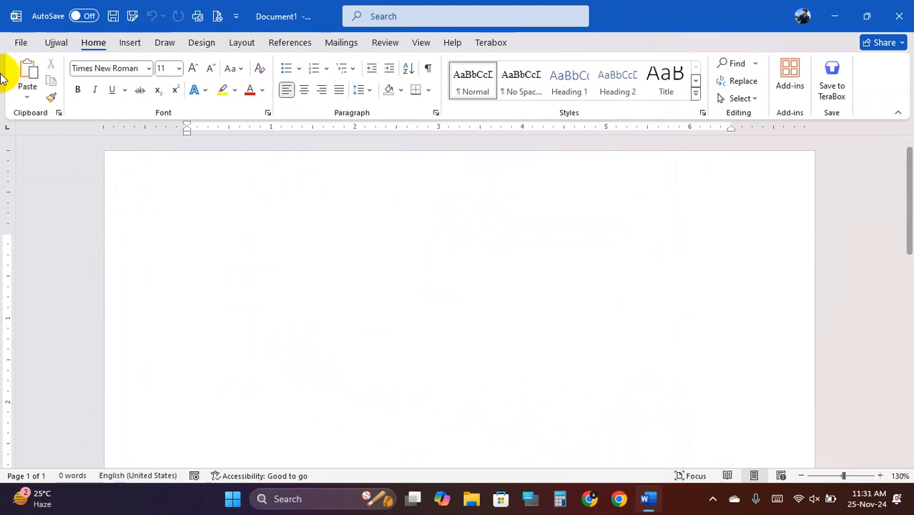
left_click(57, 42)
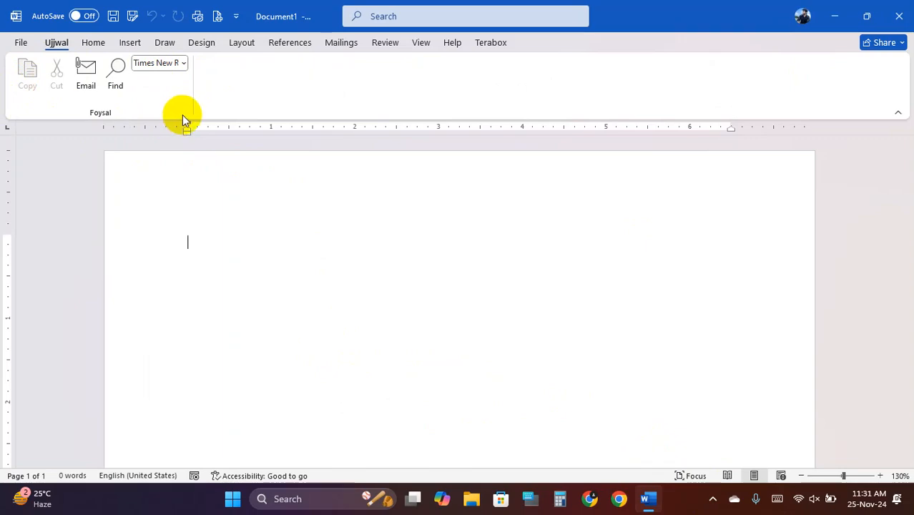
left_click(93, 45)
left_click(130, 42)
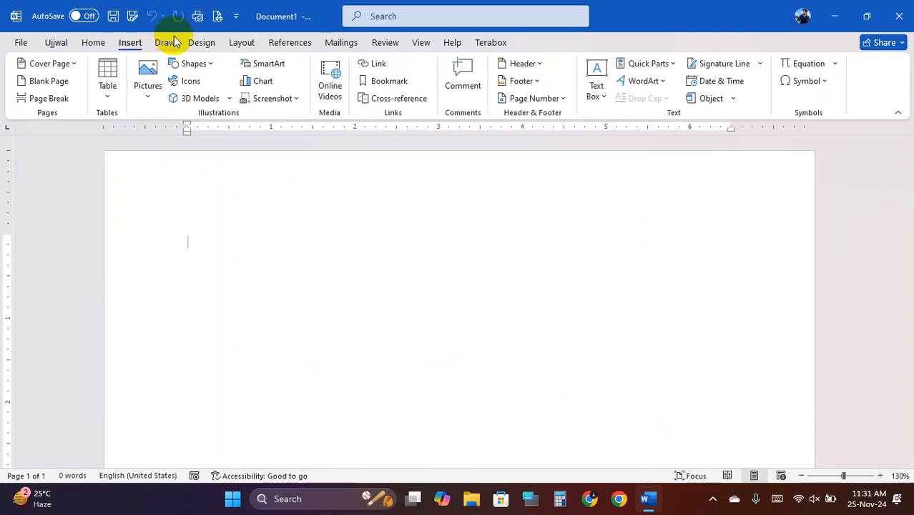
left_click(166, 43)
left_click(201, 44)
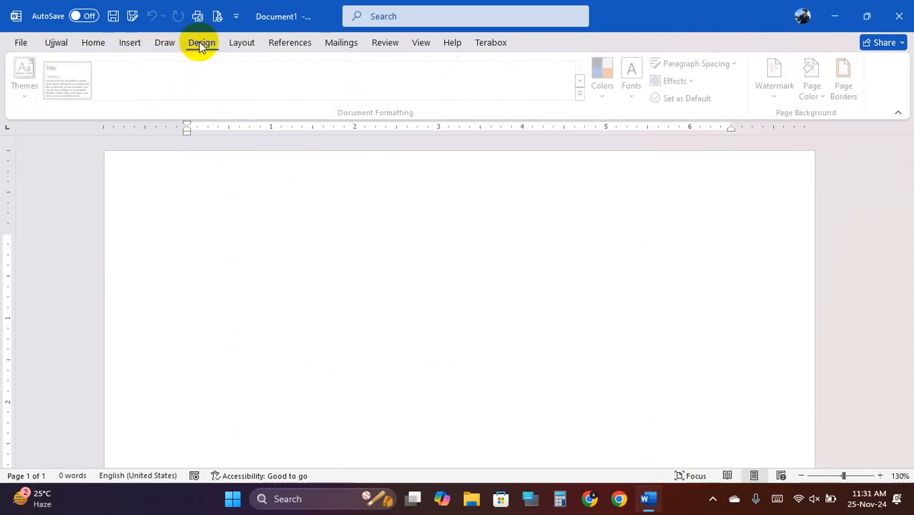
left_click(236, 43)
left_click(286, 43)
left_click(341, 43)
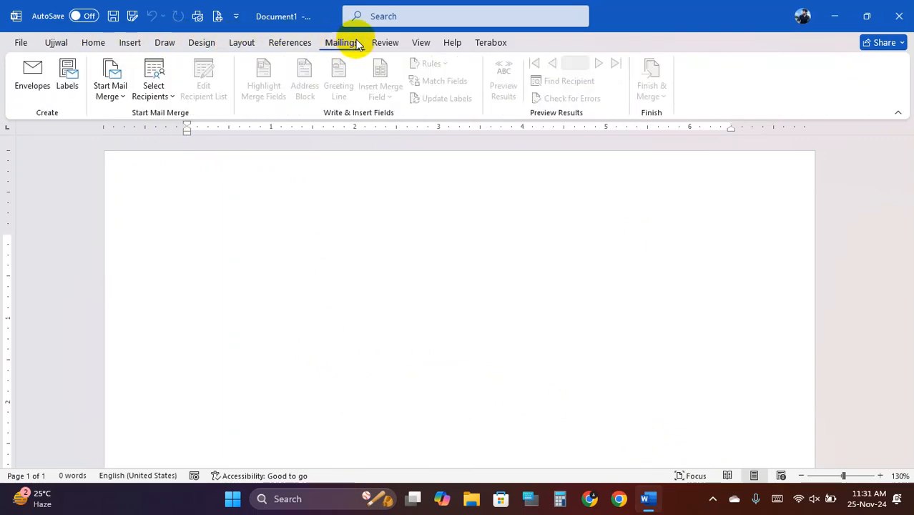
left_click(382, 43)
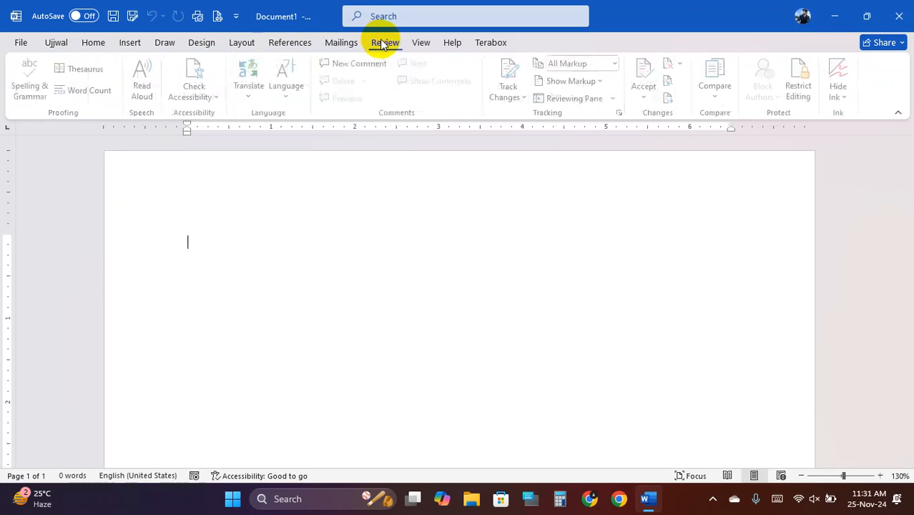
left_click(341, 43)
left_click(287, 43)
left_click(240, 43)
left_click(201, 43)
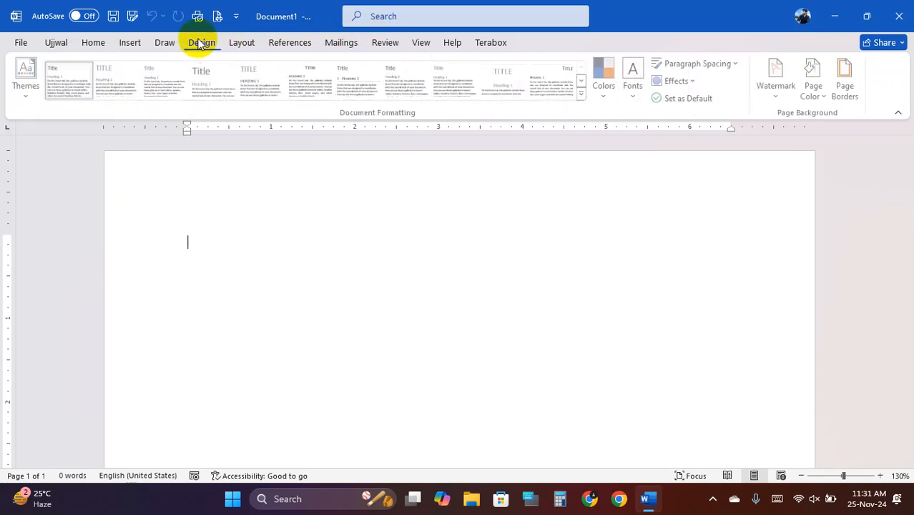
left_click(164, 43)
left_click(129, 43)
left_click(93, 43)
left_click(52, 45)
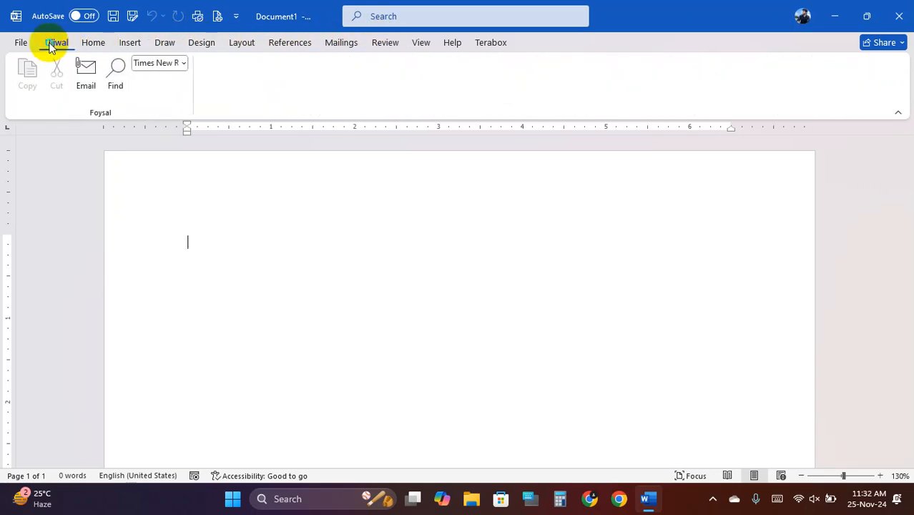
- Remove the custom tab from the ribbon via Customize the Ribbon and confirm
right_click(51, 44)
left_click(107, 55)
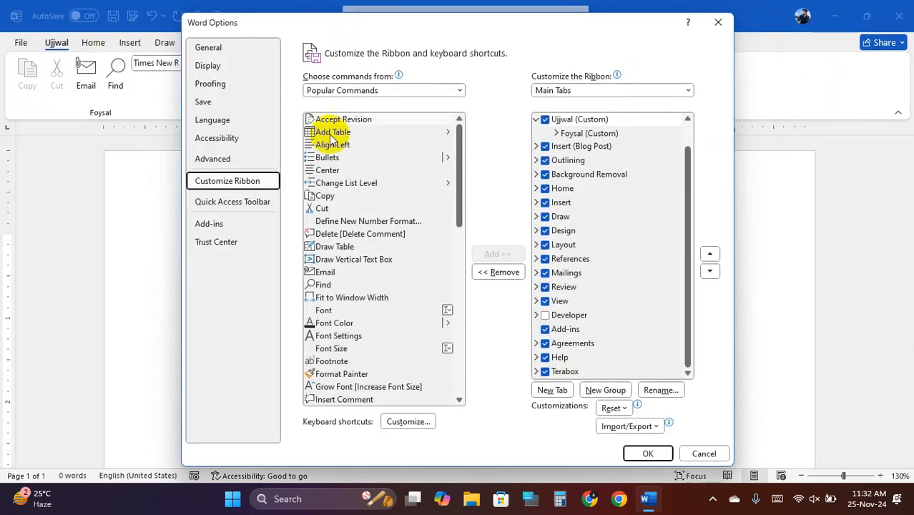
left_click(586, 121)
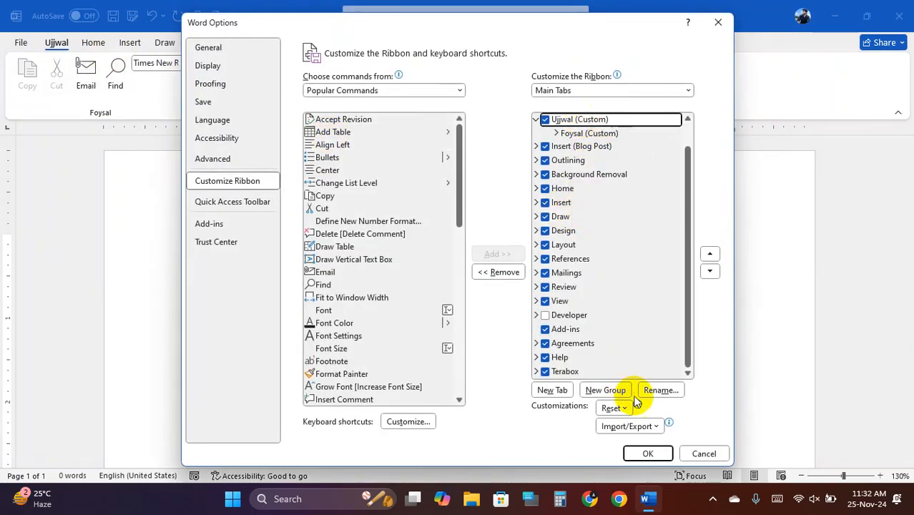
left_click(508, 275)
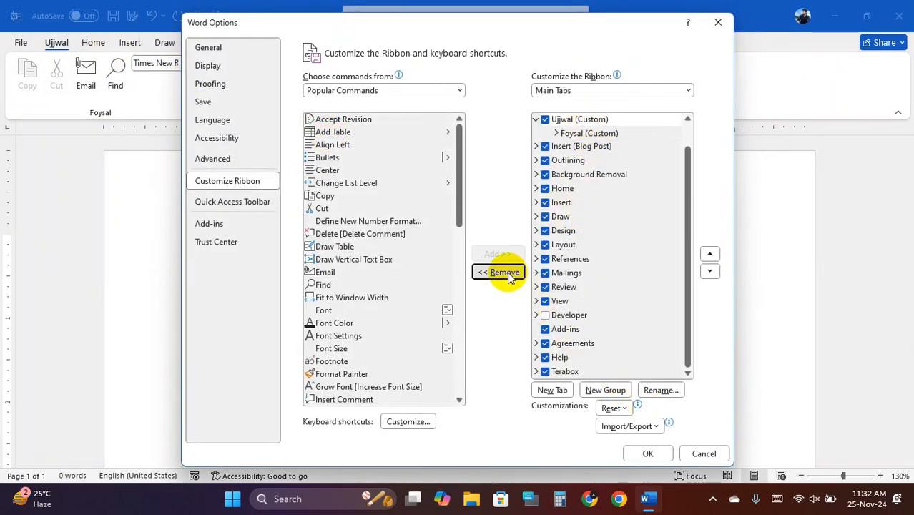
left_click(648, 454)
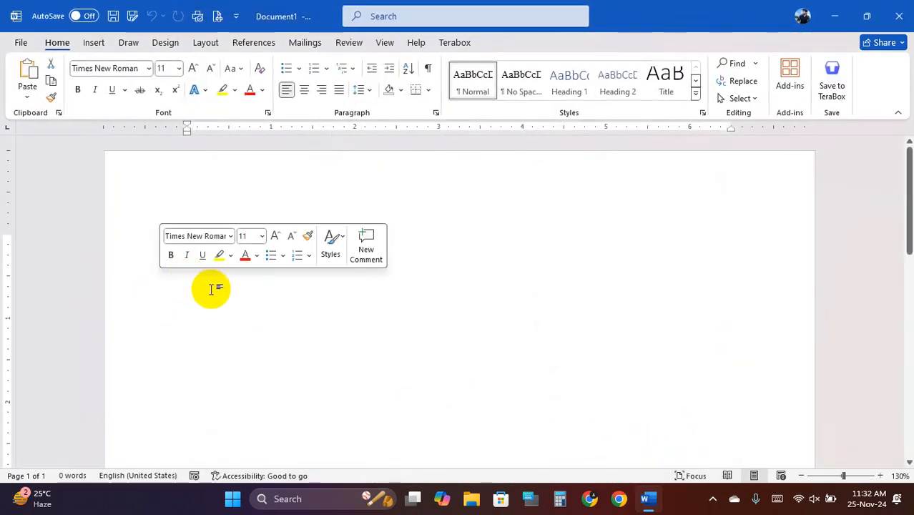
- Place the cursor in the empty document and browse the ribbon tabs, ending on References
left_click(236, 329)
left_click(200, 228)
left_click_drag(178, 210, 244, 310)
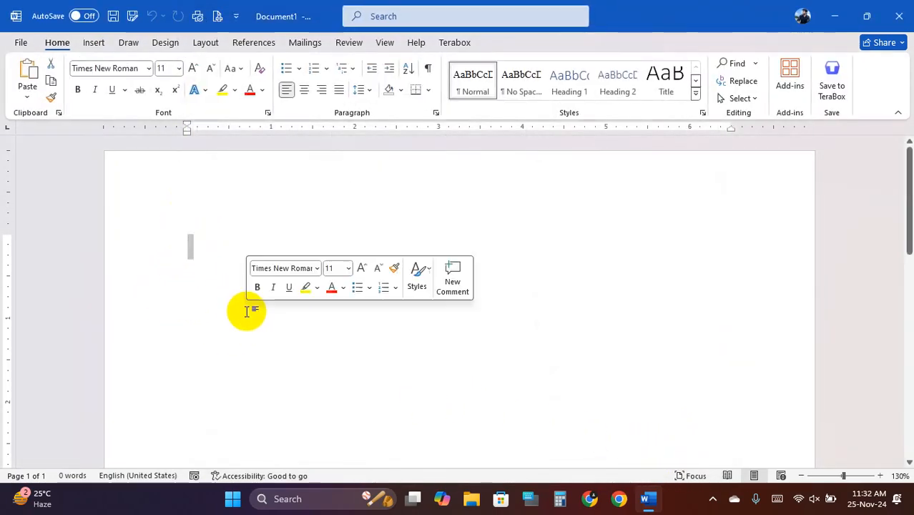
left_click(204, 262)
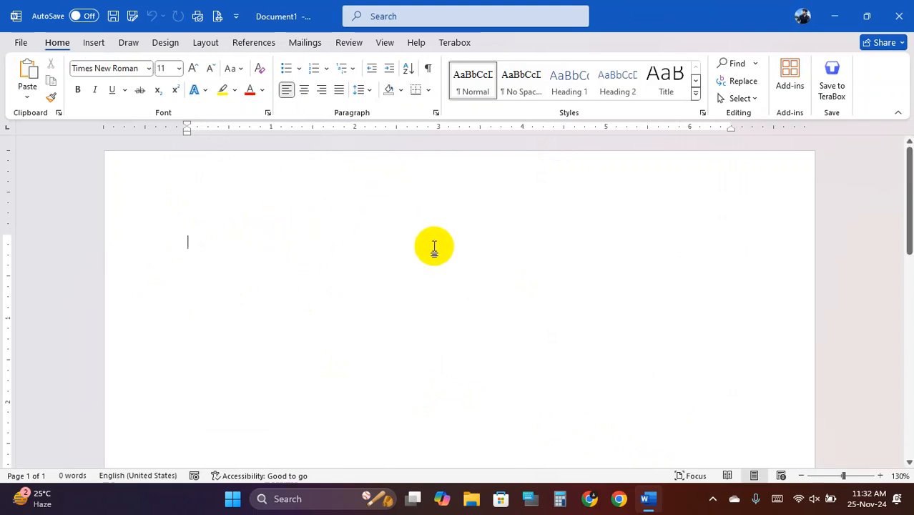
left_click(384, 42)
left_click(349, 42)
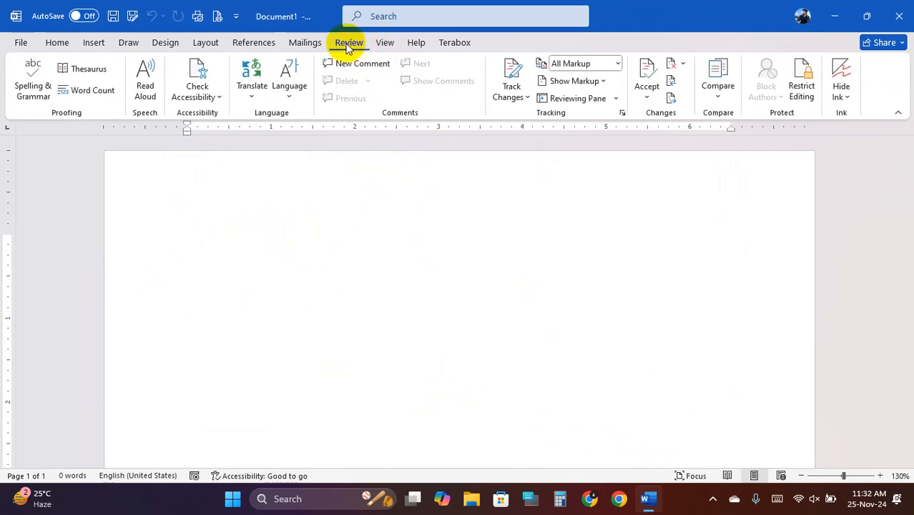
left_click(293, 44)
left_click(255, 44)
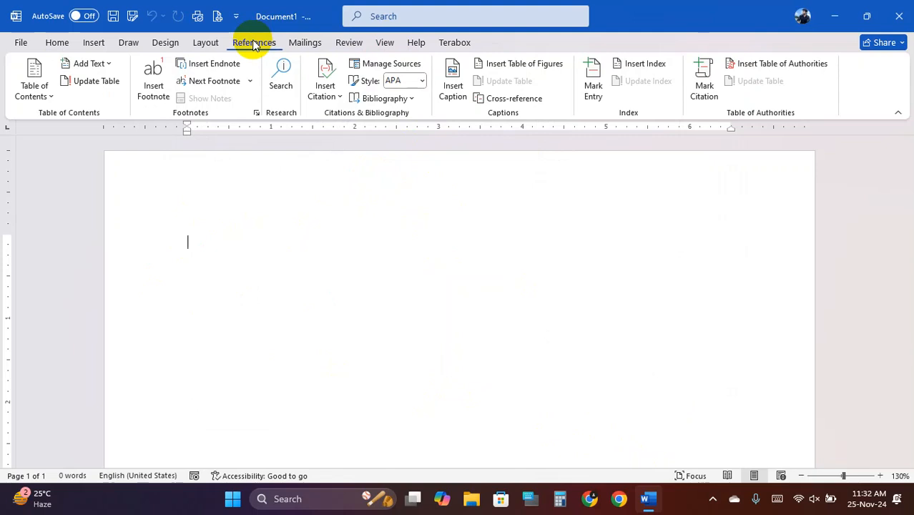
left_click(213, 42)
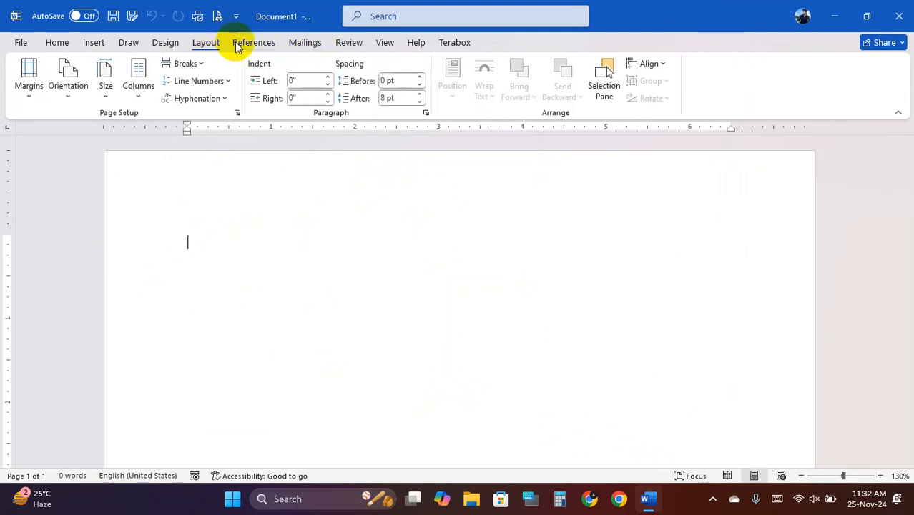
left_click(240, 47)
- Cancel the save prompt and close Word without saving the blank document
left_click(113, 15)
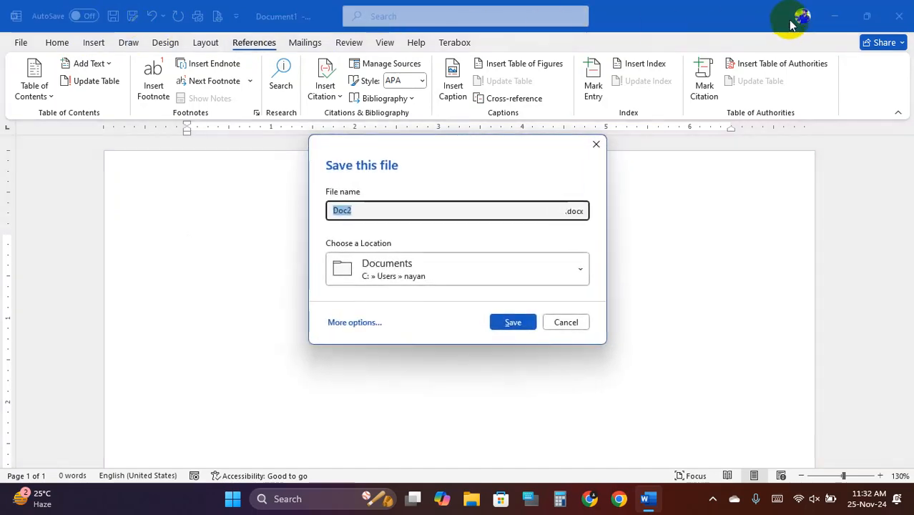
left_click(558, 321)
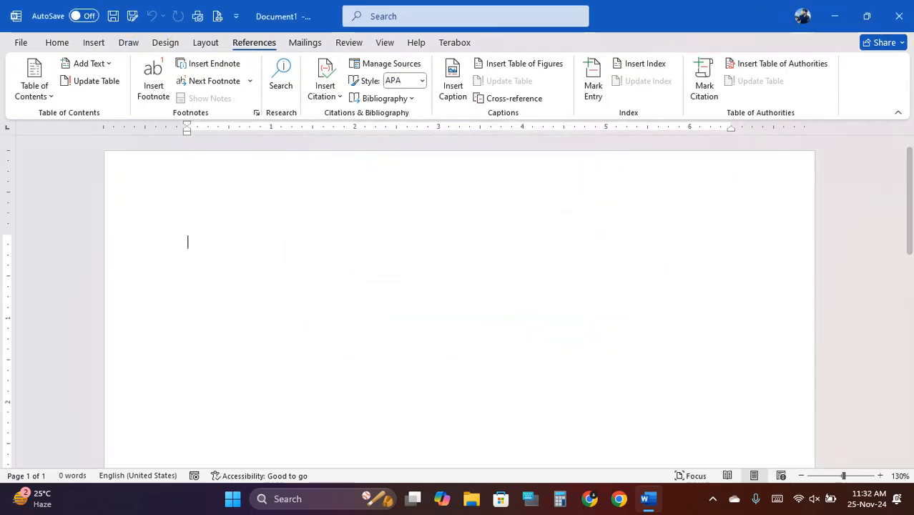
left_click(903, 14)
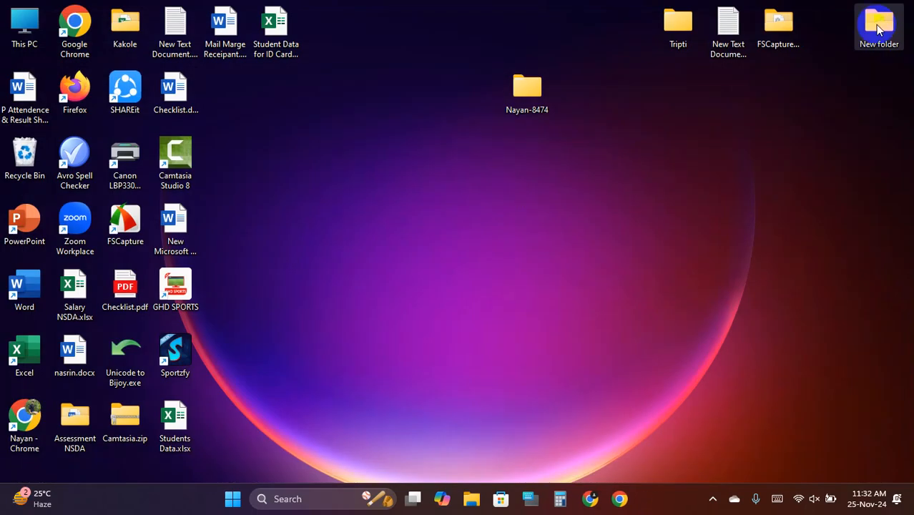
- Browse from This PC into the Educational (D:) drive, going up and back in once
double_click(28, 24)
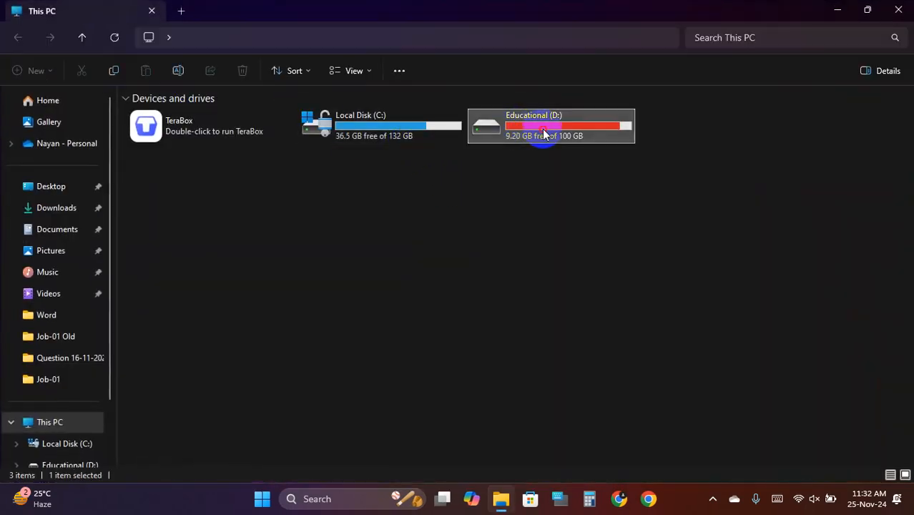
double_click(544, 134)
left_click(81, 39)
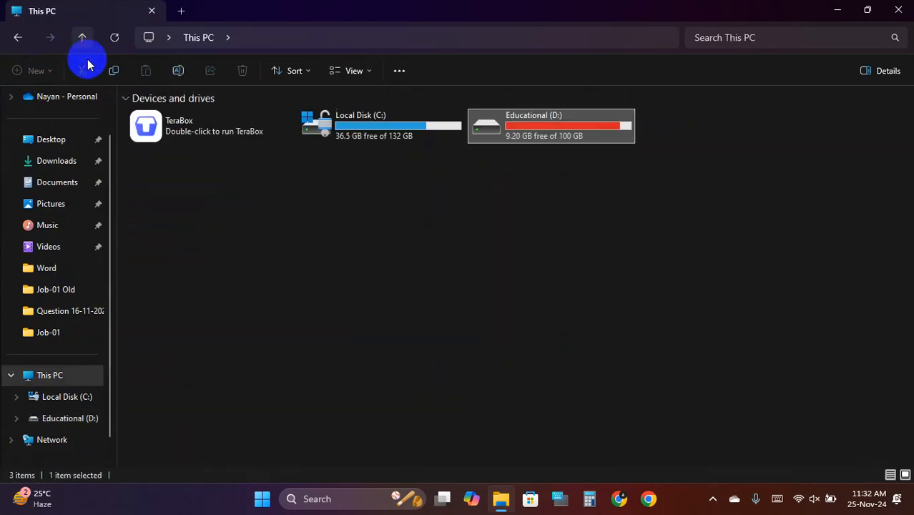
double_click(548, 136)
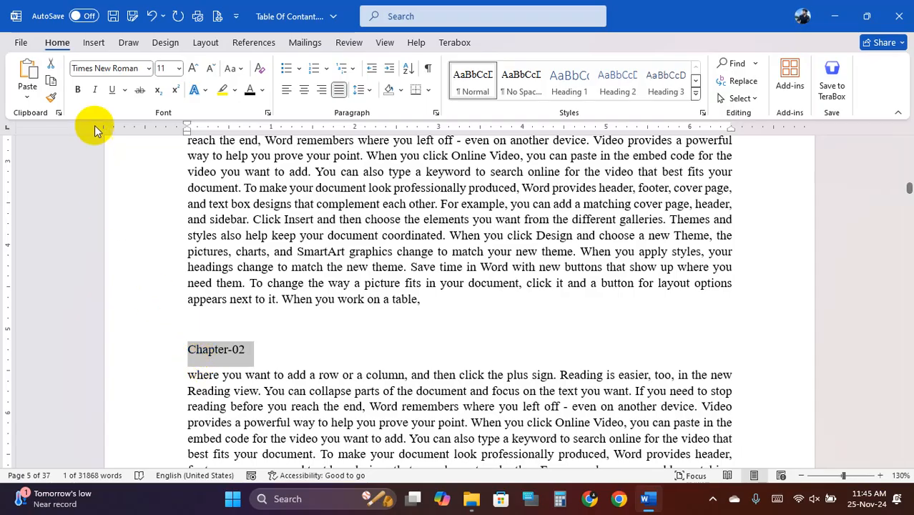
- Make Chapter-02 a bold, centred Heading 1 enlarged to 20 pt
left_click(78, 90)
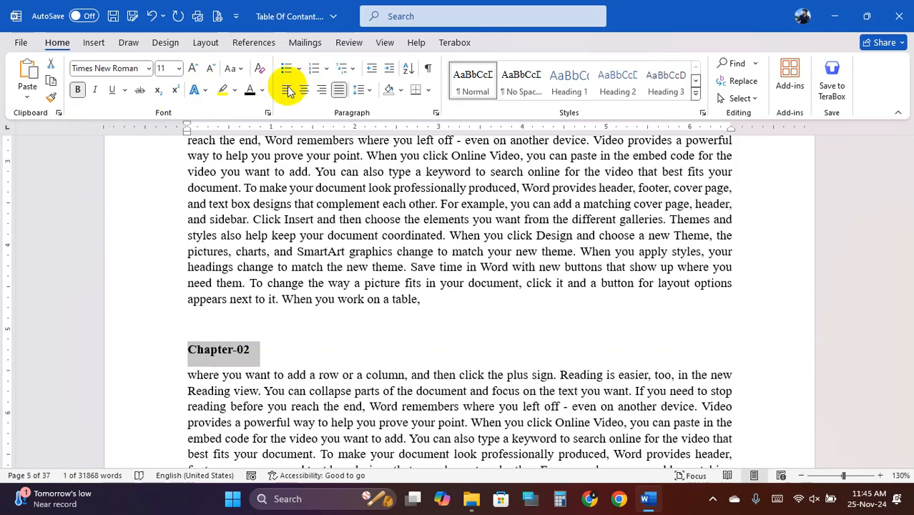
left_click(193, 68)
left_click(193, 69)
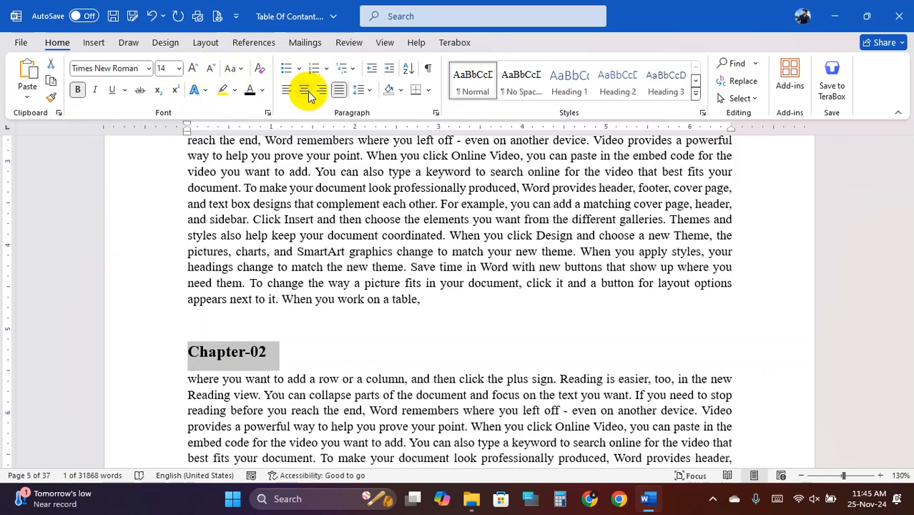
left_click(570, 82)
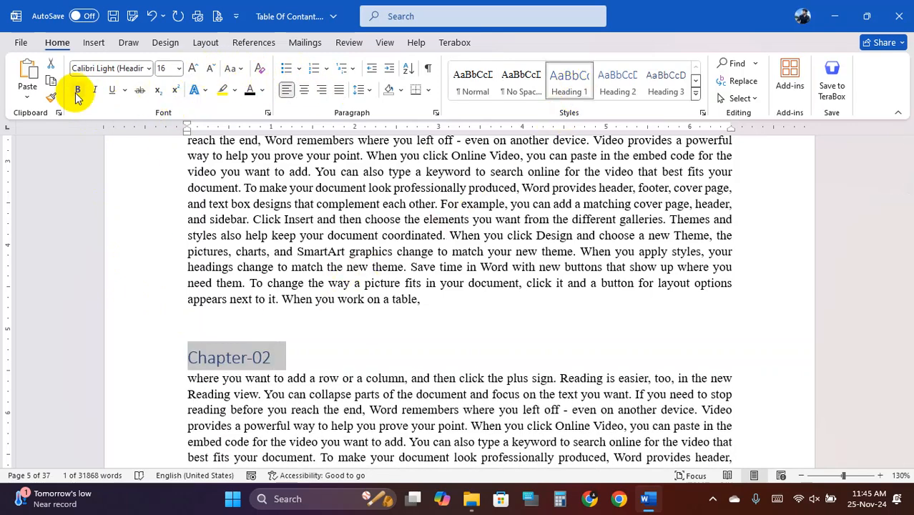
left_click(194, 69)
left_click(193, 68)
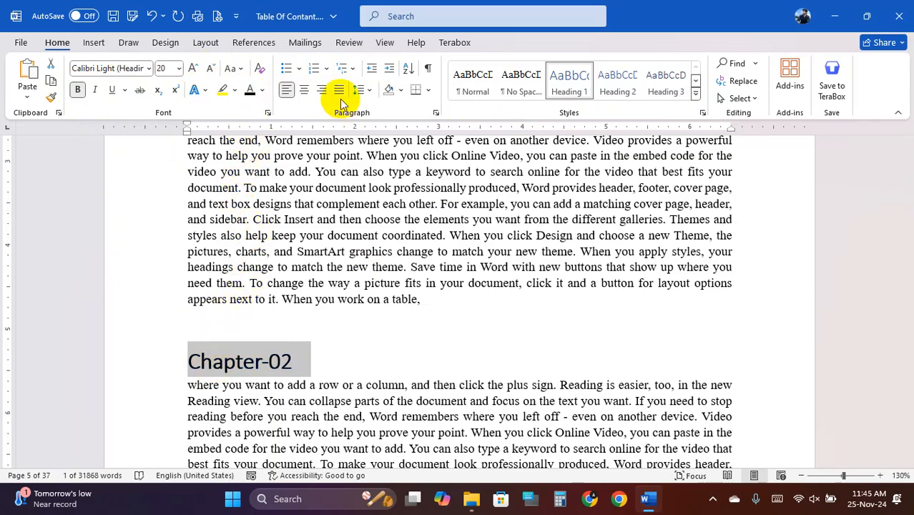
left_click(305, 90)
- Split off 'Online' as a 2.1 Online Heading 2 subheading at 16 pt
scroll(417, 357, "down", 10)
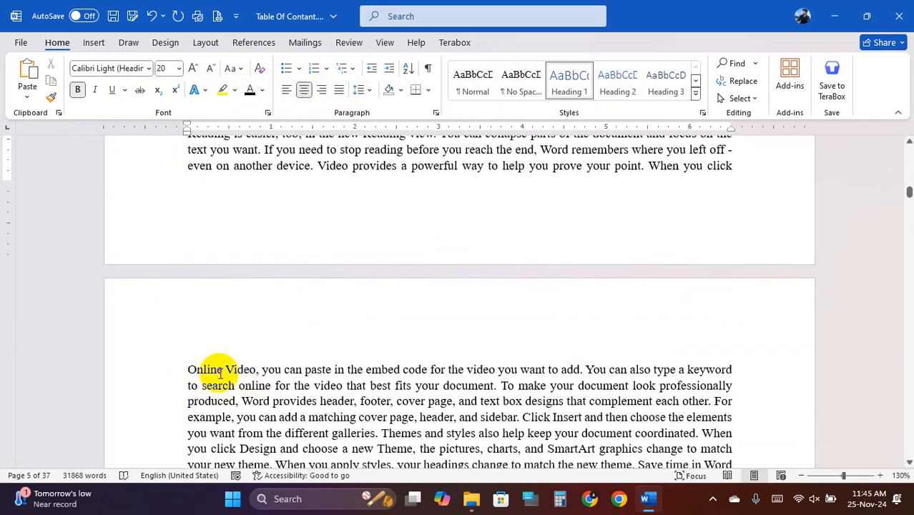
left_click(226, 370)
key("Home")
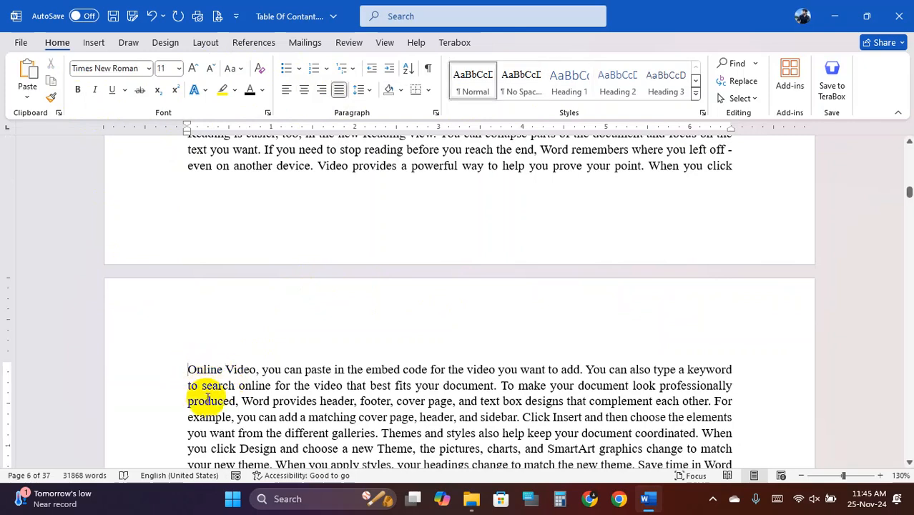
key("Return")
key("Return")
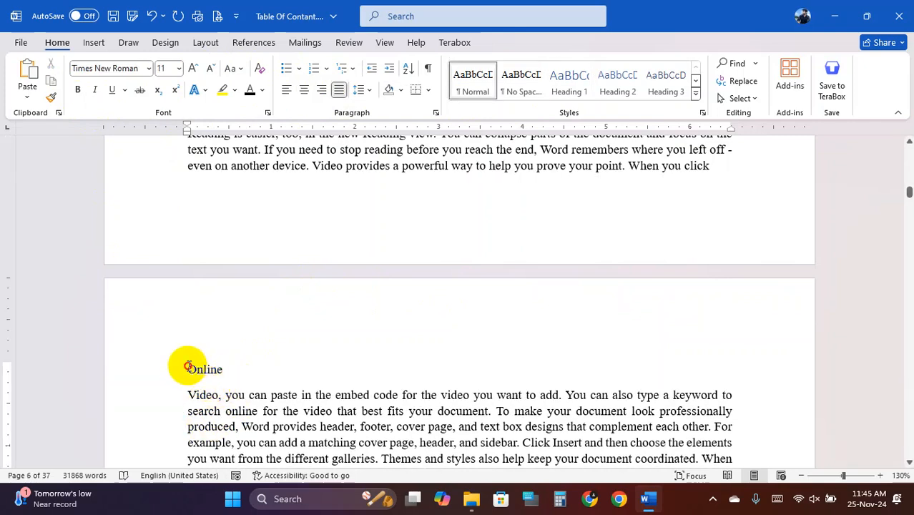
left_click_drag(188, 367, 222, 368)
left_click(617, 82)
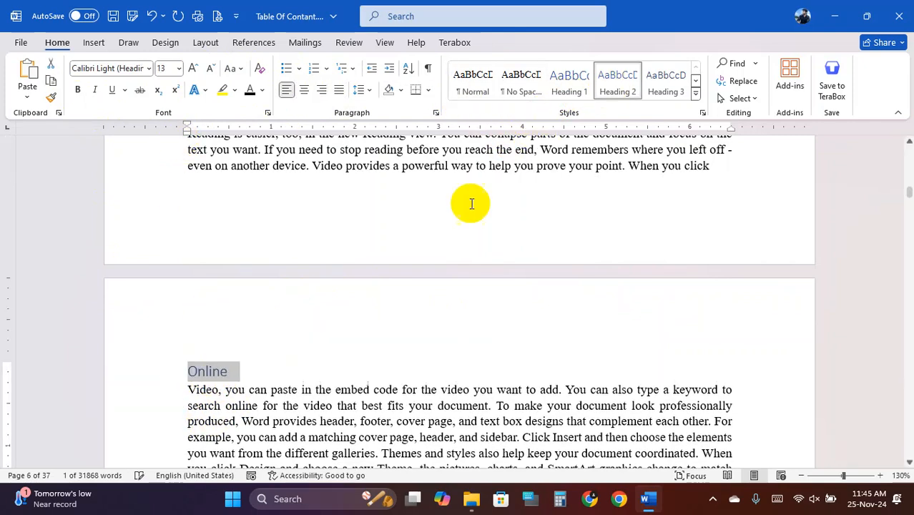
left_click(187, 372)
type("2.1")
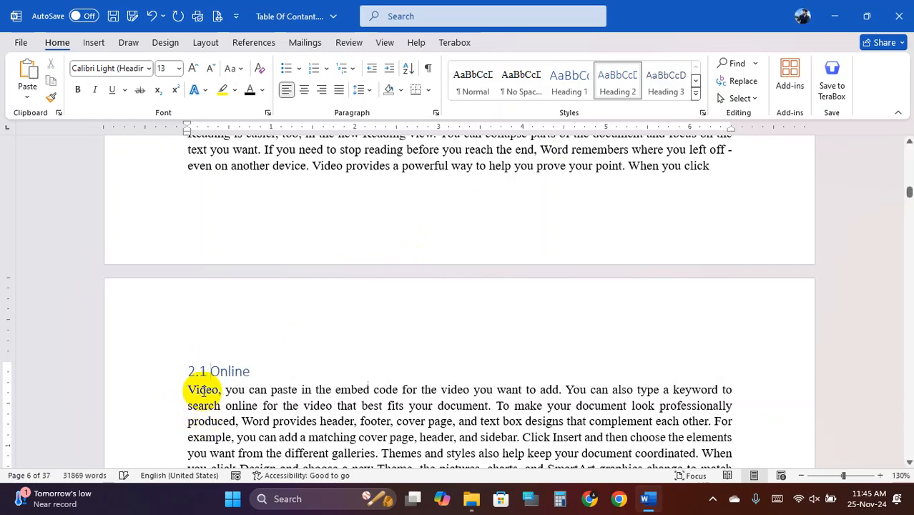
left_click_drag(191, 371, 239, 369)
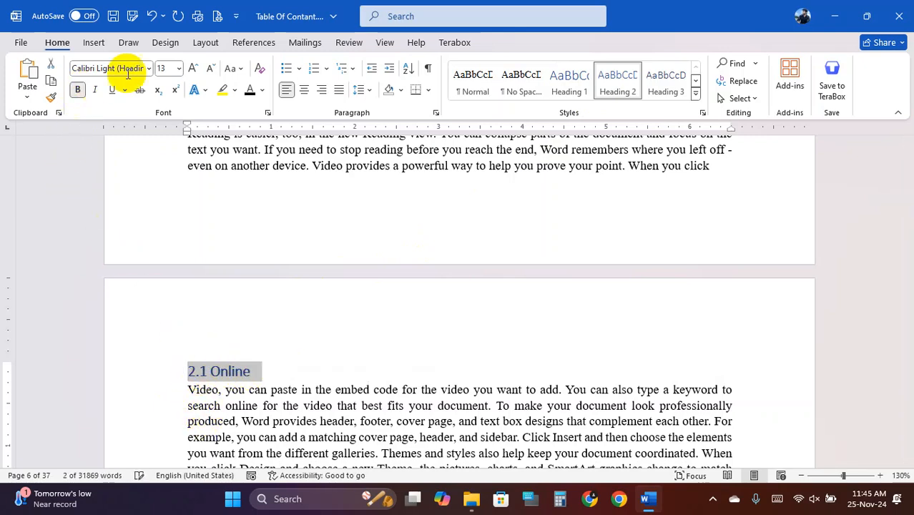
left_click(191, 70)
left_click(191, 69)
- Split off 'parts of' as a 2.2 Heading 2 subheading enlarged to 14 pt
scroll(408, 337, "down", 10)
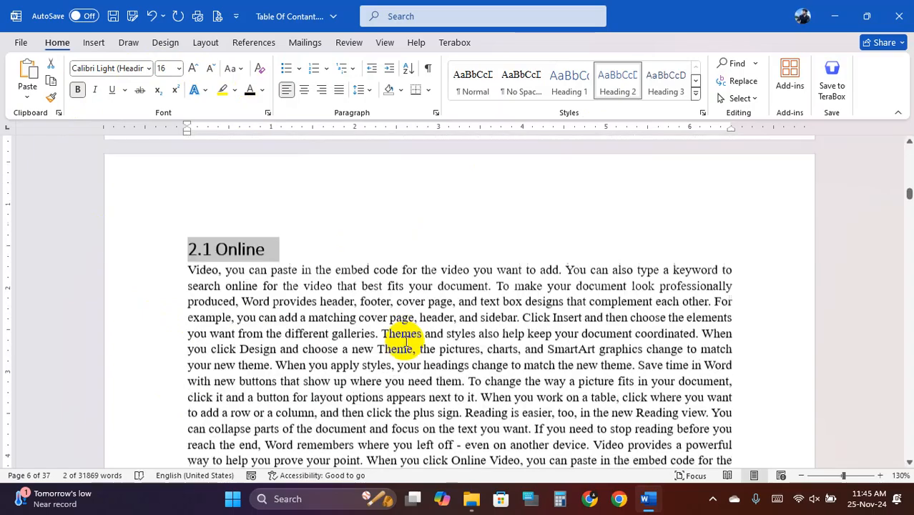
scroll(413, 331, "down", 8)
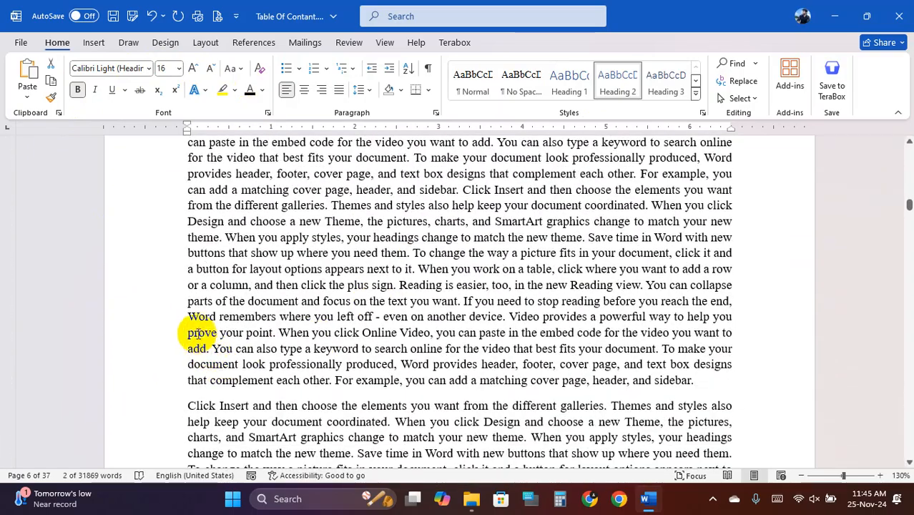
left_click(188, 303)
key("Return")
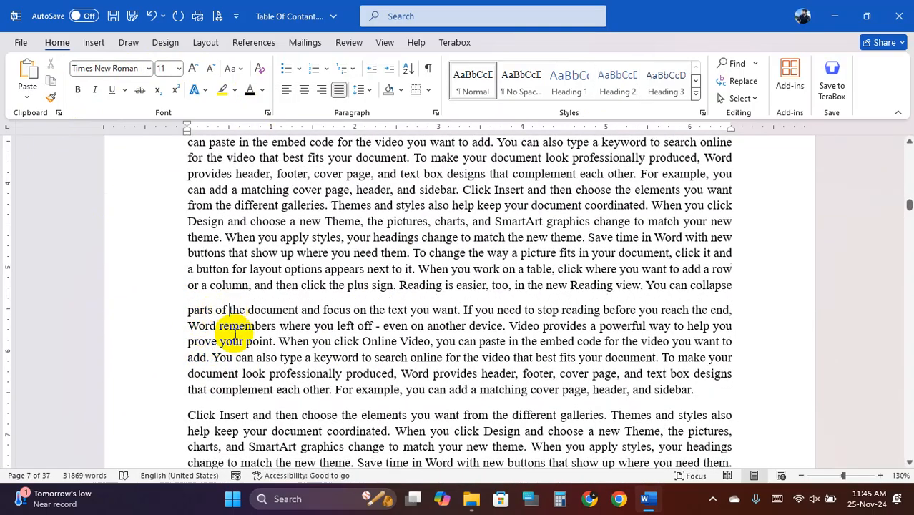
key("Return")
left_click(189, 312)
type("2.")
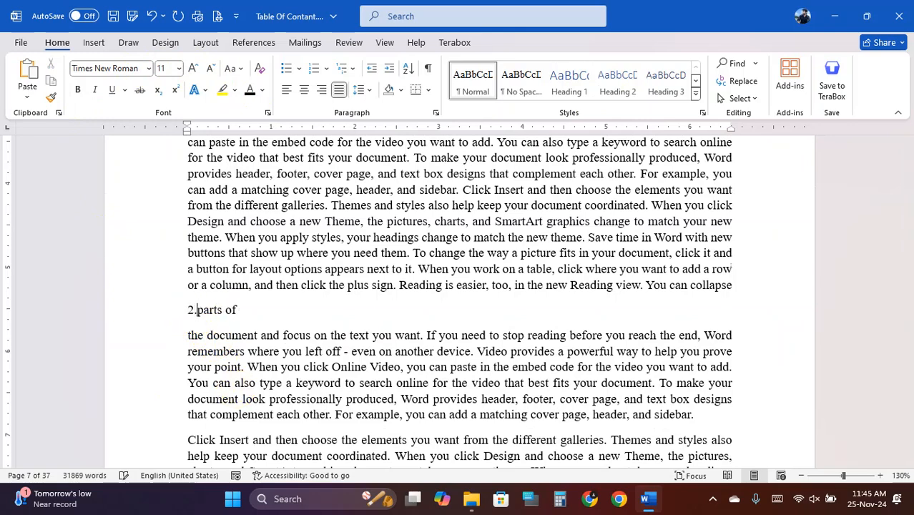
type("2")
left_click_drag(251, 312, 188, 310)
left_click(608, 93)
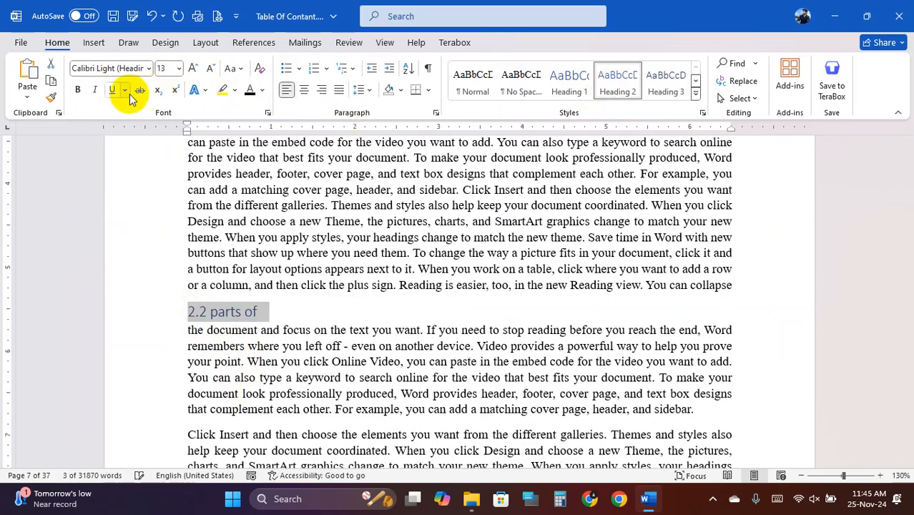
left_click(192, 68)
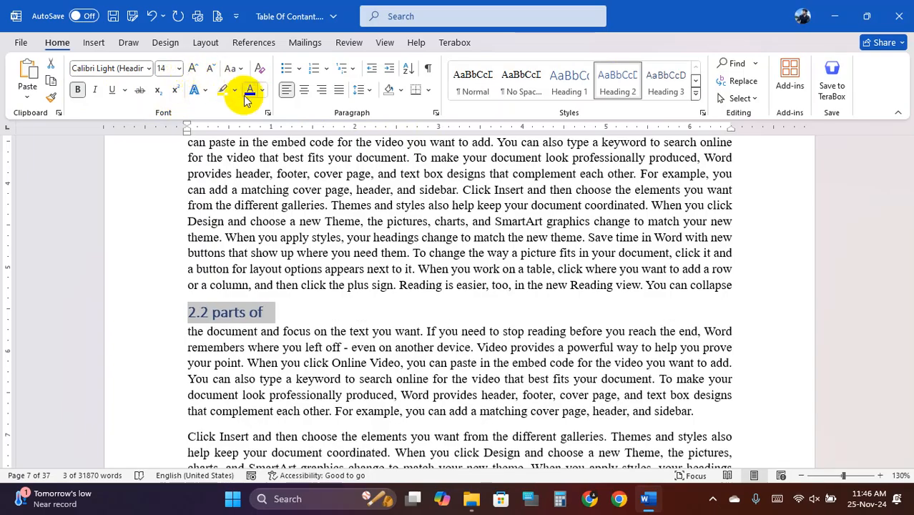
left_click(285, 332)
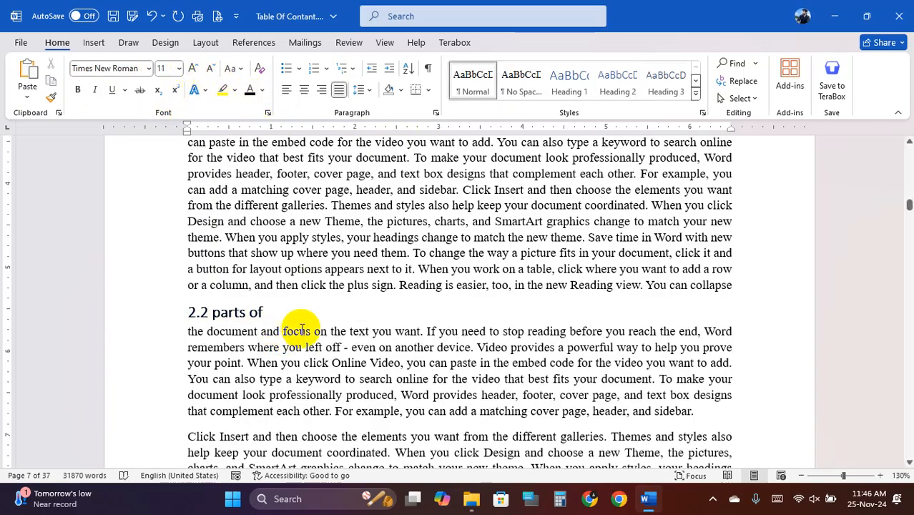
scroll(302, 329, "down", 10)
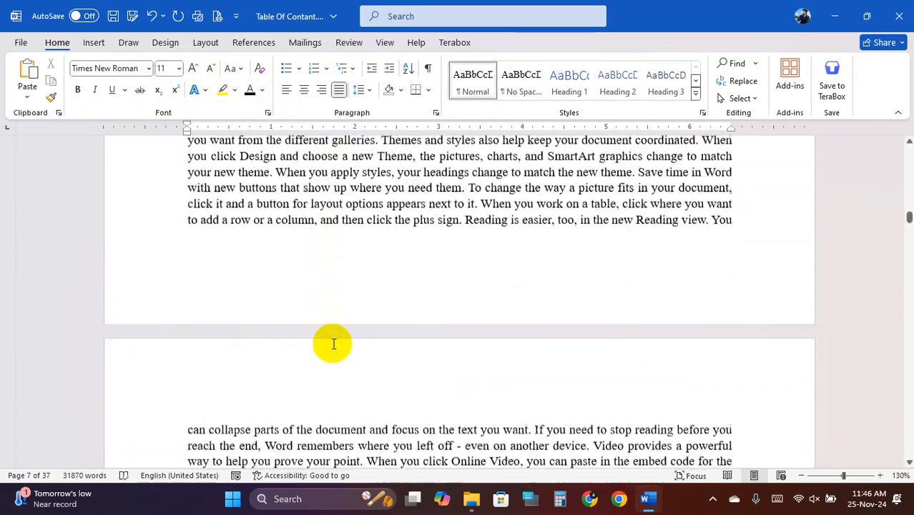
- Split the body text and replace 'can collapse' with a new Chapter-03 line
scroll(334, 344, "down", 15)
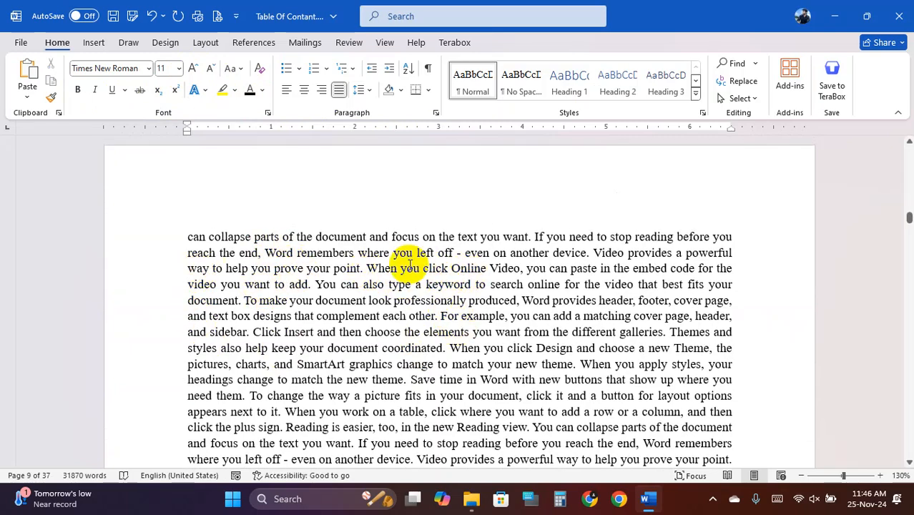
left_click(254, 236)
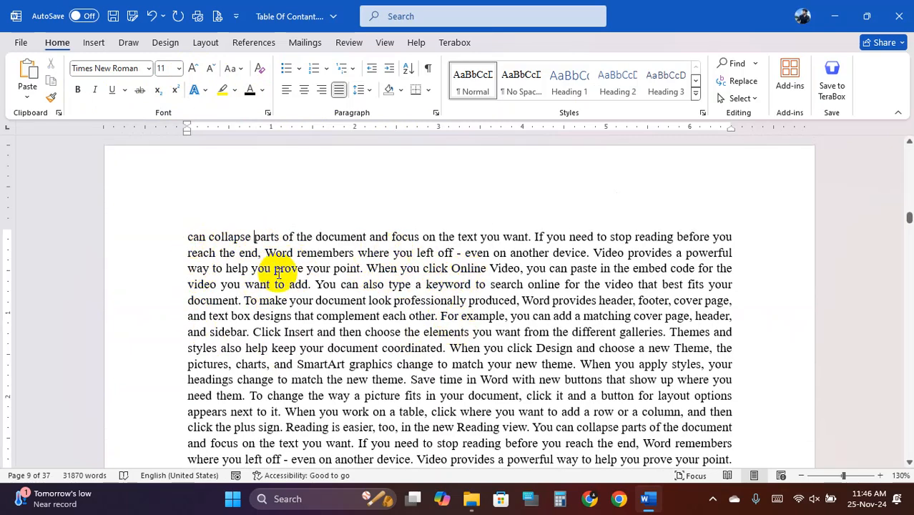
key("Return")
left_click(189, 256)
key("Return")
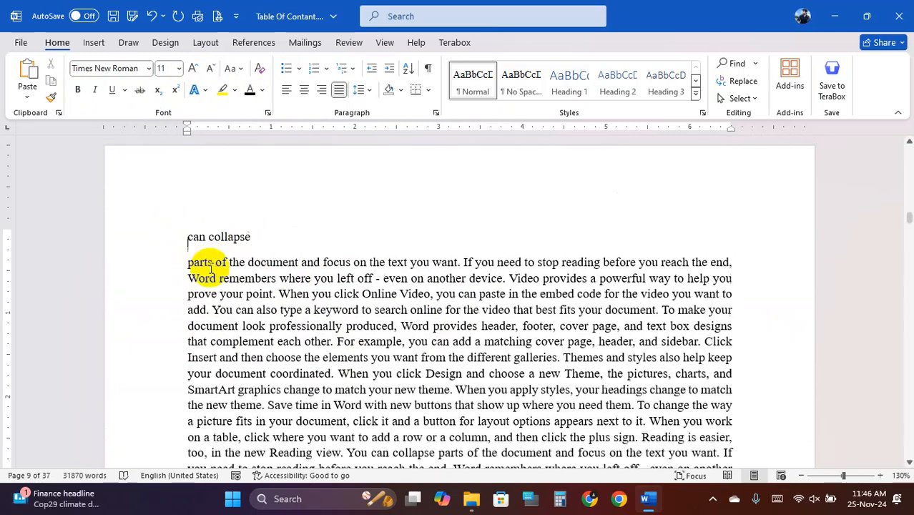
left_click_drag(189, 237, 252, 235)
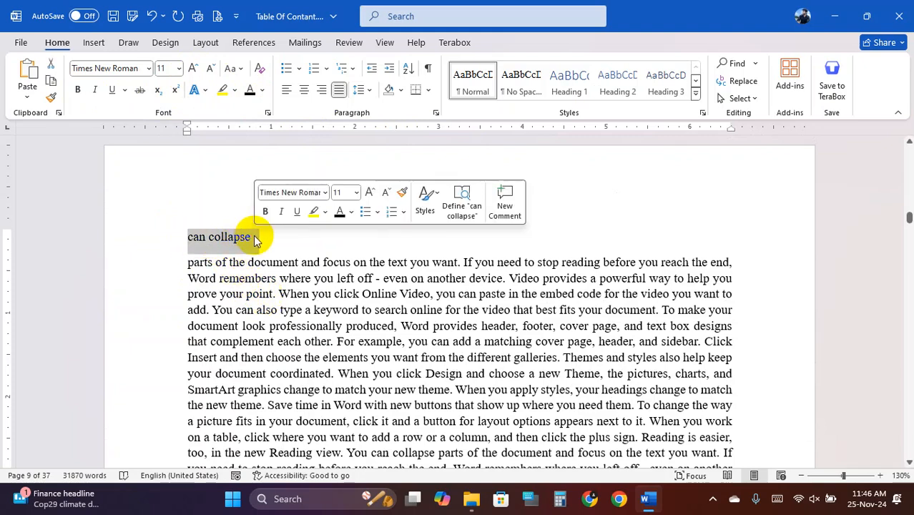
type("Chapter-03")
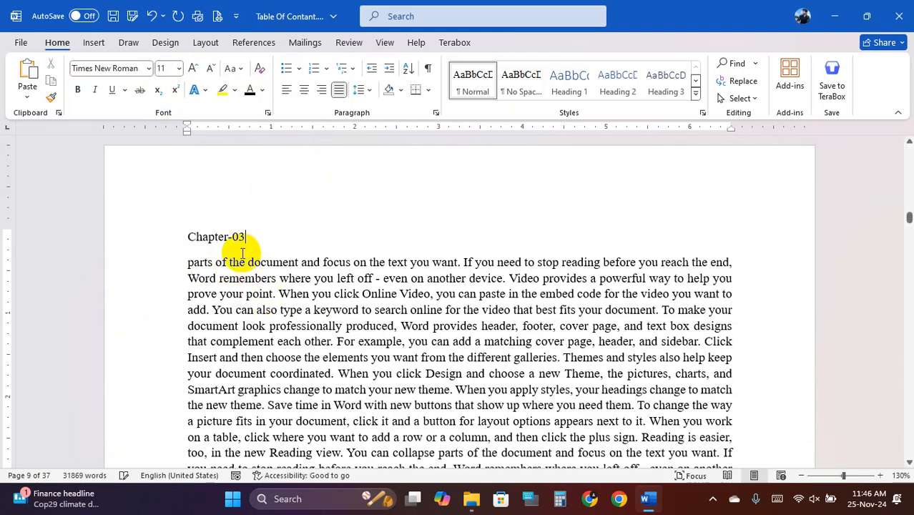
- Make Chapter-03 an enlarged, centred Heading 1
left_click_drag(248, 235, 188, 236)
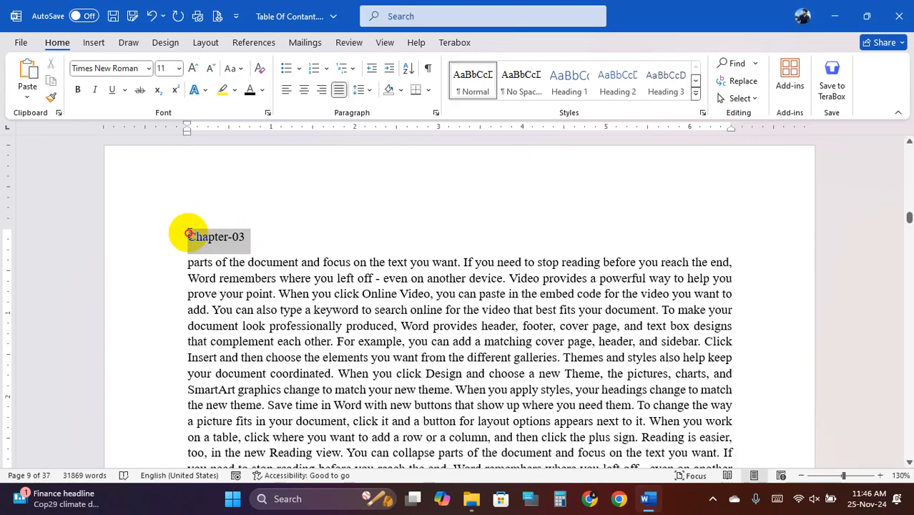
left_click(569, 80)
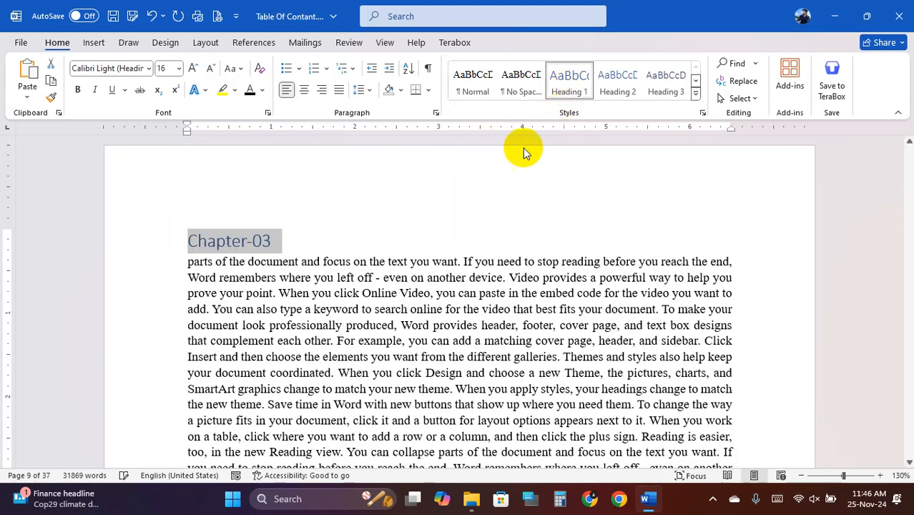
left_click(192, 68)
left_click(193, 68)
left_click(304, 91)
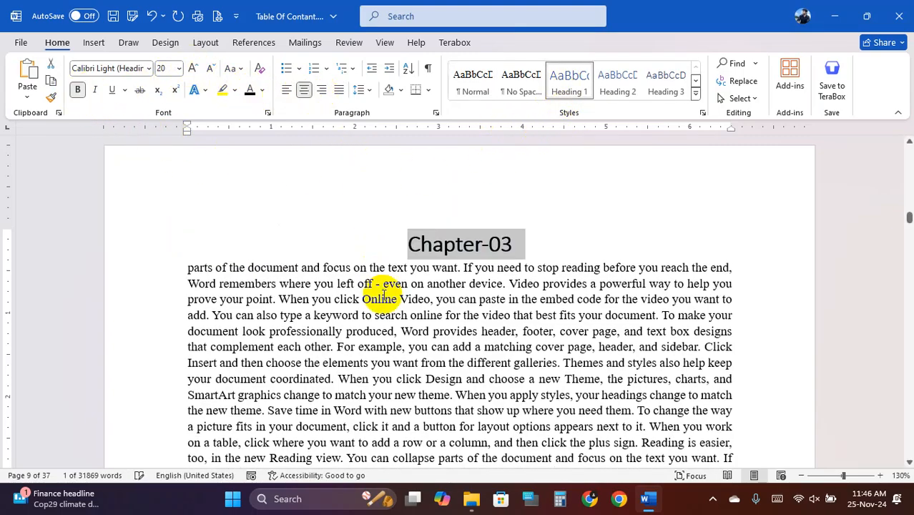
left_click(380, 289)
scroll(380, 290, "down", 10)
scroll(387, 326, "up", 10)
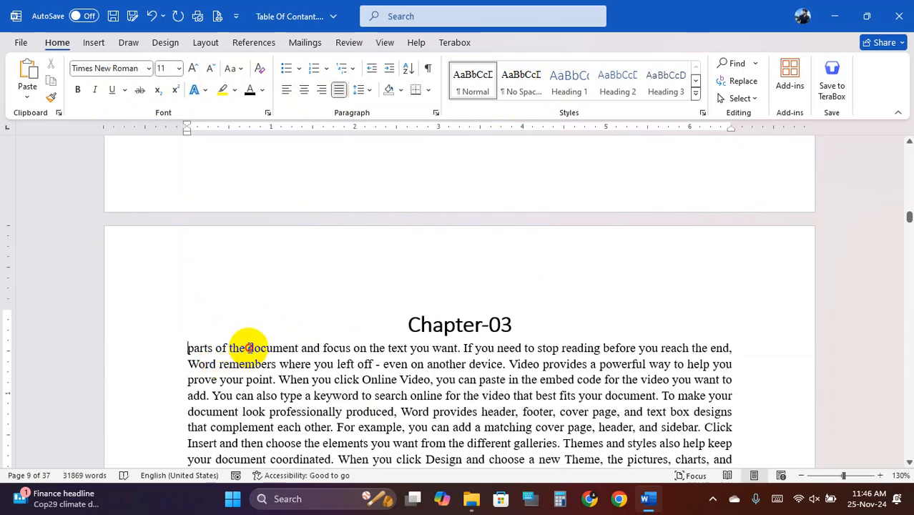
- Split off 'parts of the' as a bold Heading 2 subsection at 14 pt
left_click(246, 348)
key("Return")
left_click_drag(246, 347, 190, 347)
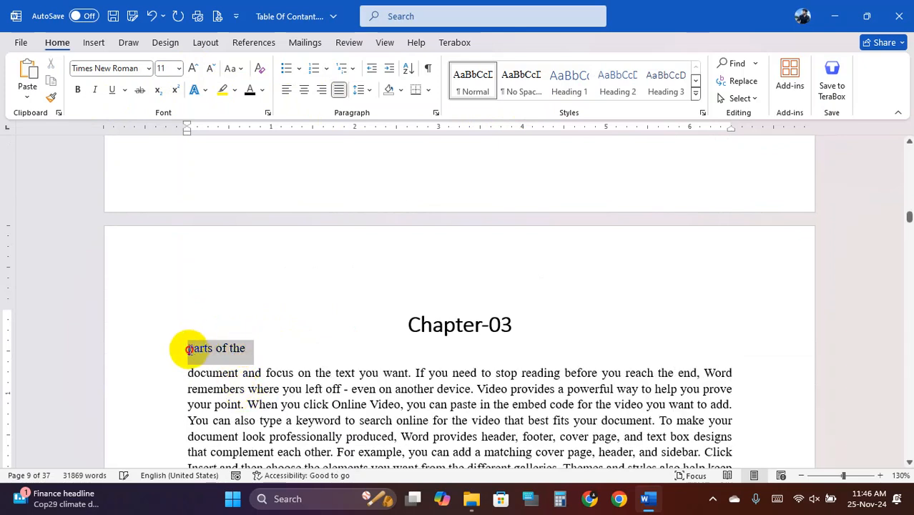
left_click(618, 78)
key("ctrl+b")
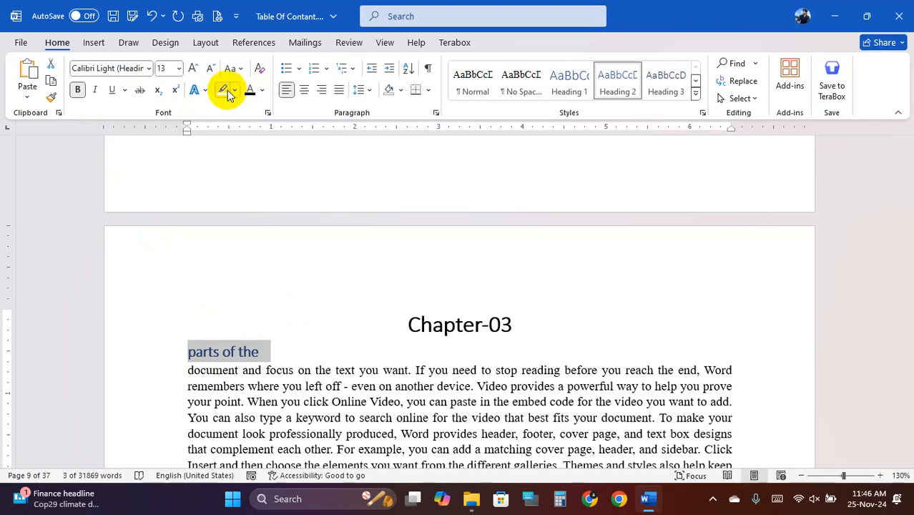
left_click(193, 68)
left_click(258, 347)
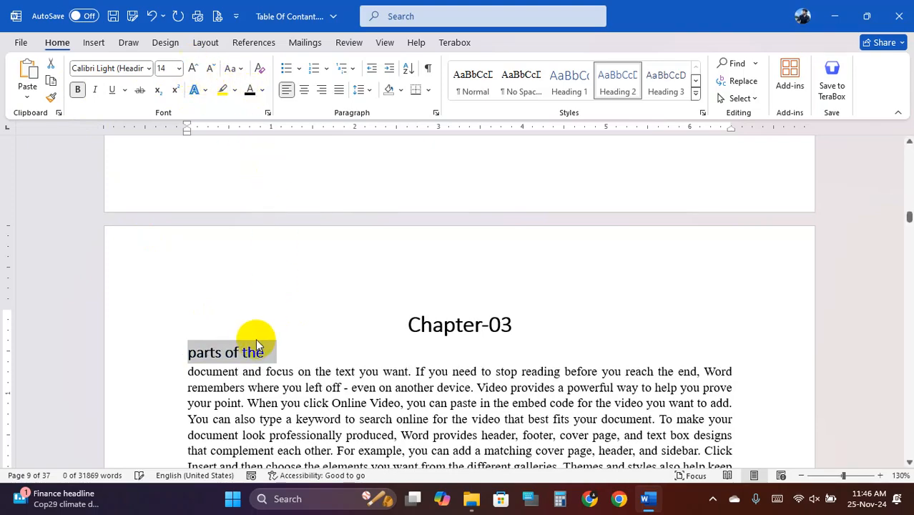
scroll(258, 343, "down", 10)
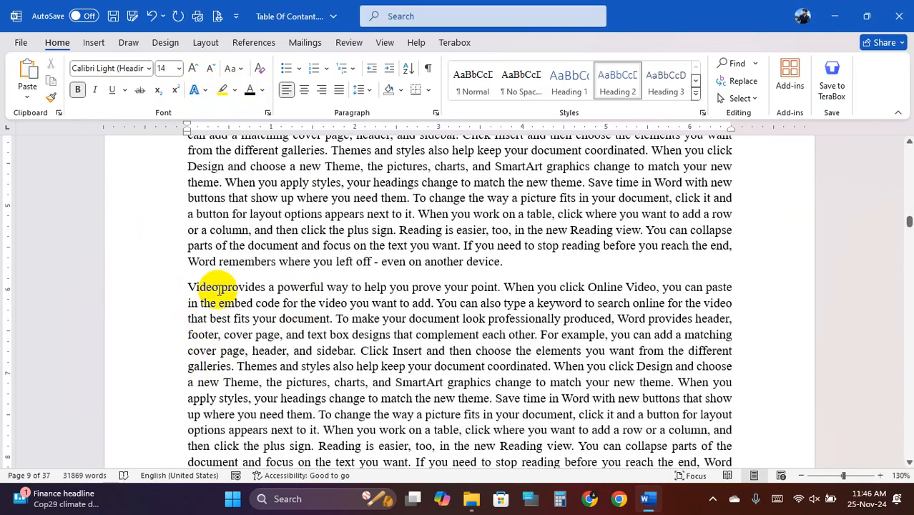
- Split off 'Video provides a', number it 3.1, and make it a bold Heading 2 grown two sizes
left_click(279, 287)
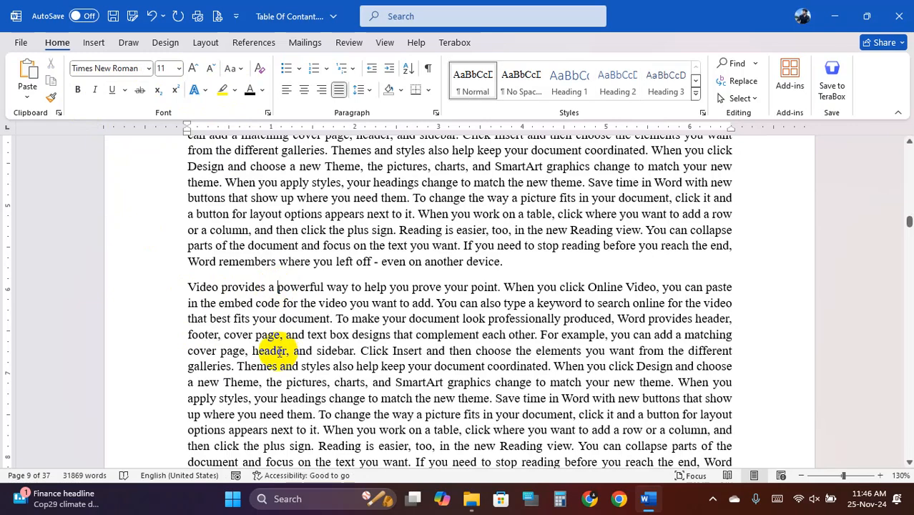
key("Return")
left_click(187, 287)
key("Return")
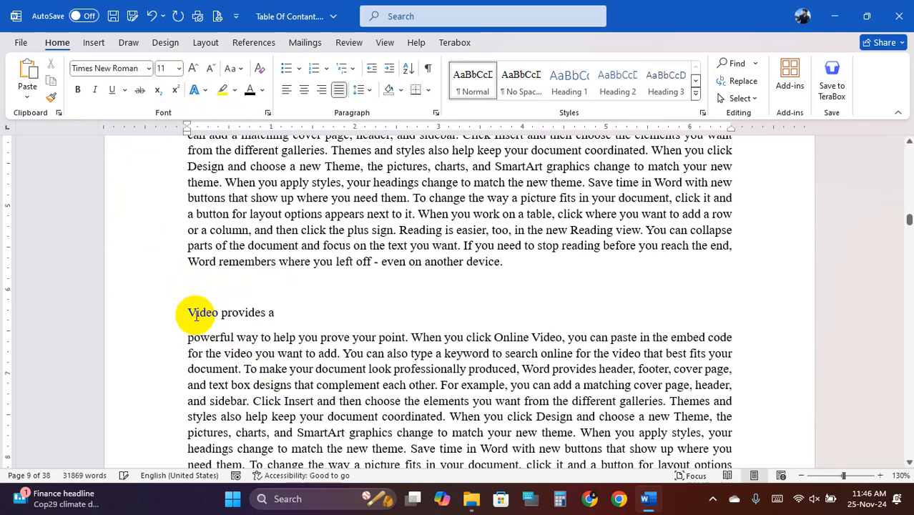
type("3.1")
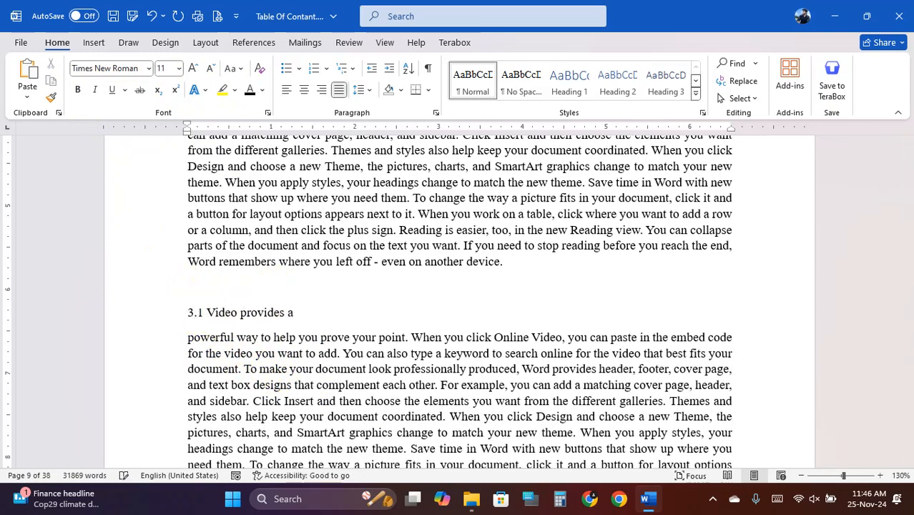
left_click_drag(304, 313, 188, 313)
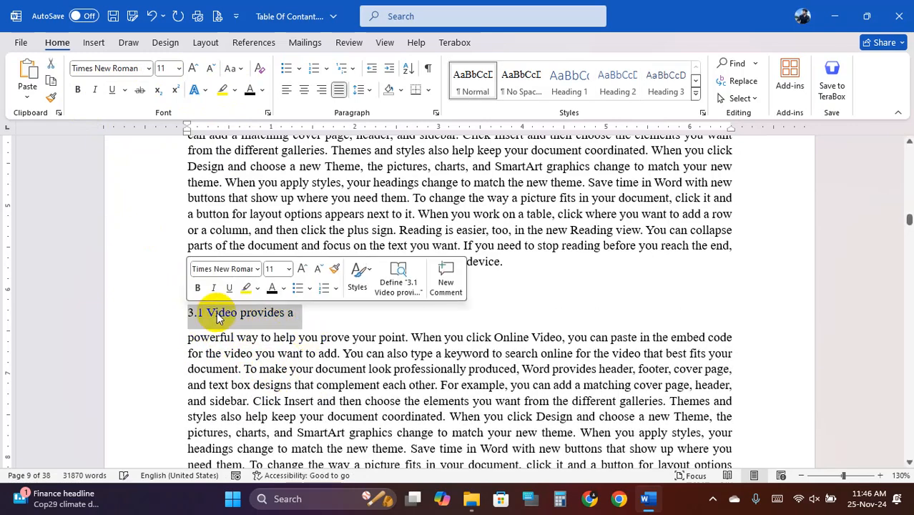
left_click(615, 84)
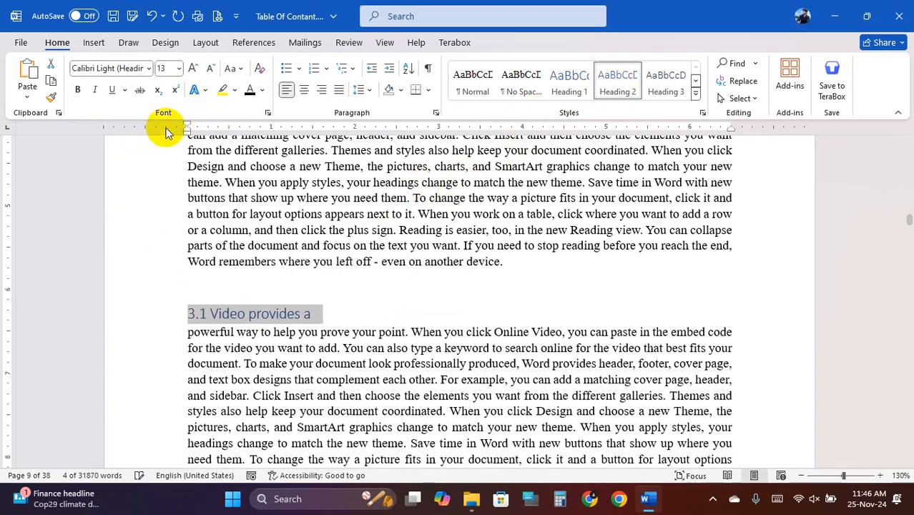
left_click(77, 89)
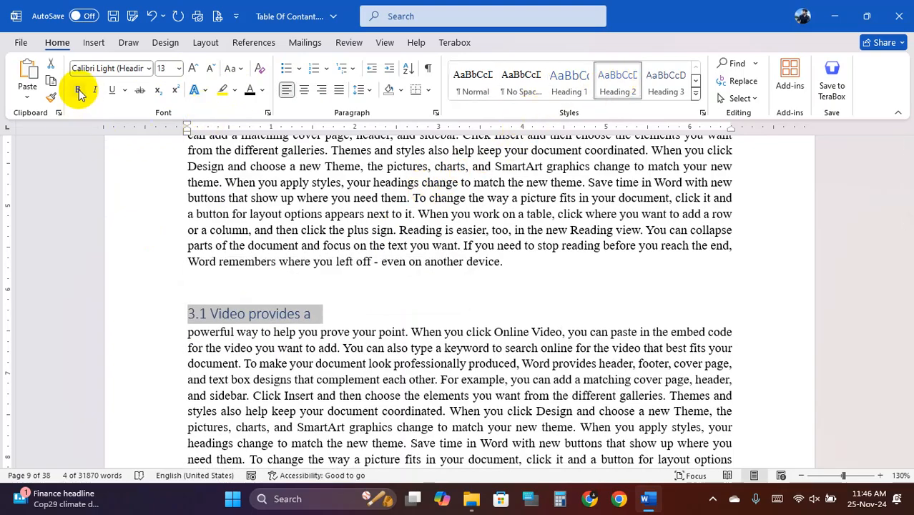
left_click(193, 69)
left_click(193, 69)
left_click(395, 382)
- Split the line ending 'Theme,' out of the body text and make it a Heading 1
scroll(400, 383, "down", 5)
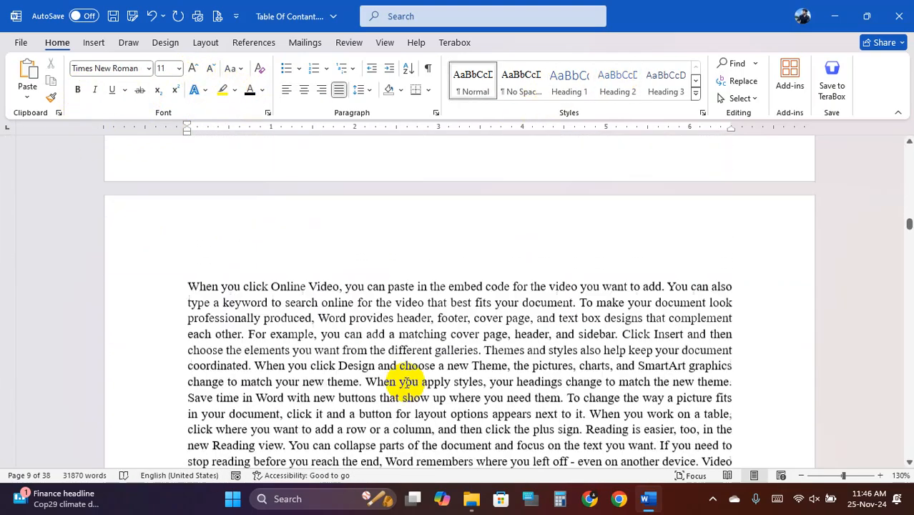
scroll(406, 383, "down", 20)
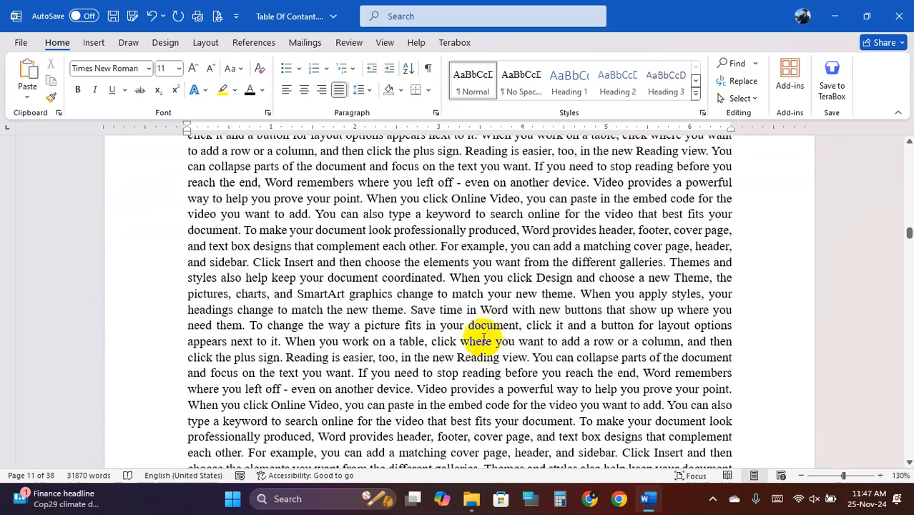
scroll(484, 339, "up", 1)
left_click(450, 319)
key("Return")
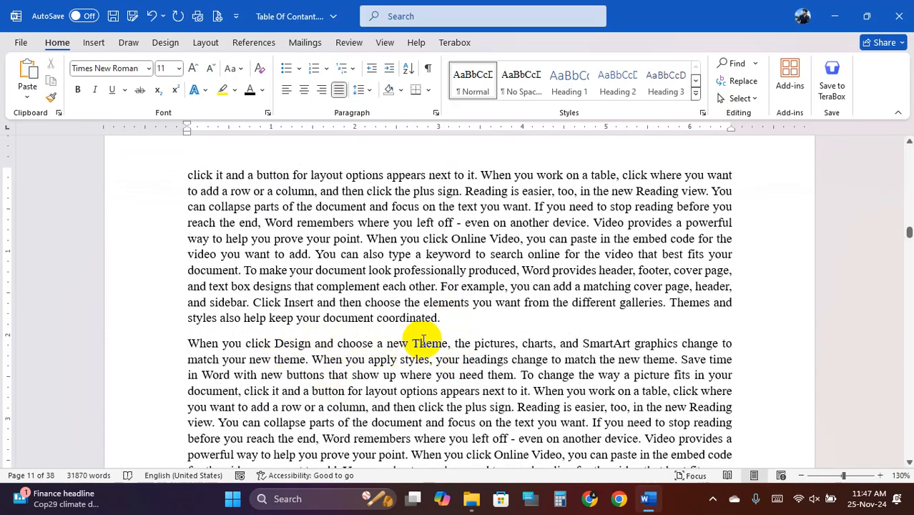
left_click(453, 345)
key("Return")
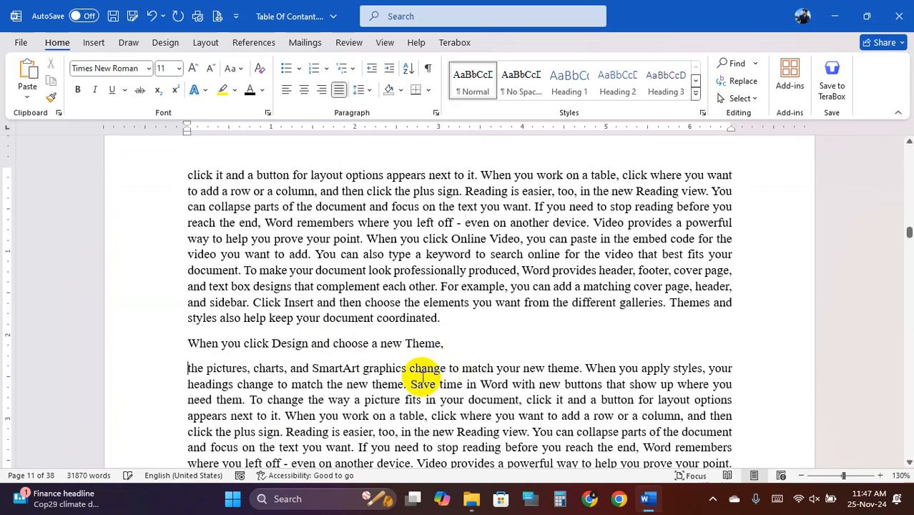
left_click_drag(186, 345, 445, 342)
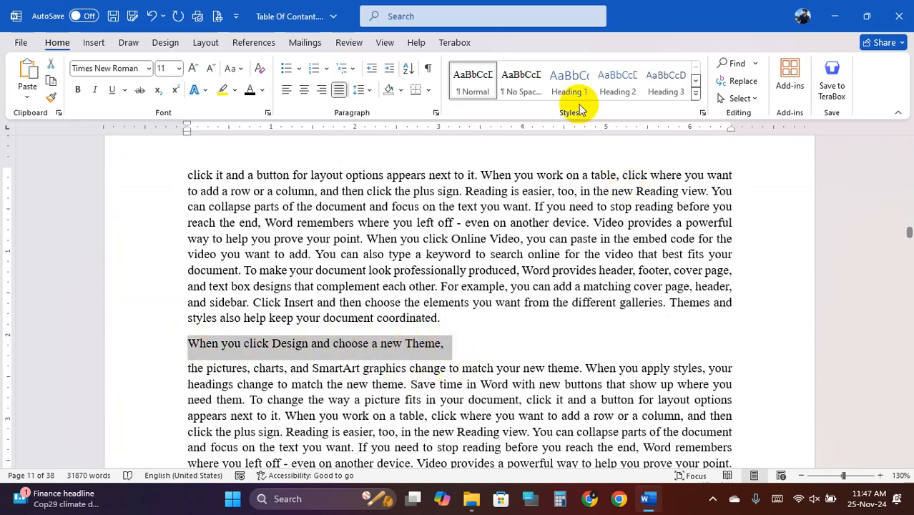
left_click(569, 80)
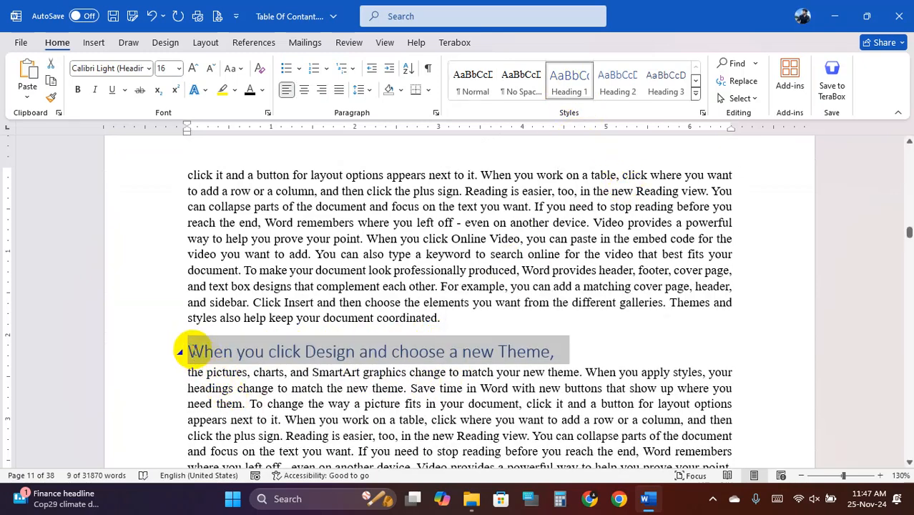
- Replace the heading text with Chapter-04 and enlarge it to 18 pt
left_click(199, 350)
left_click_drag(188, 350, 552, 351)
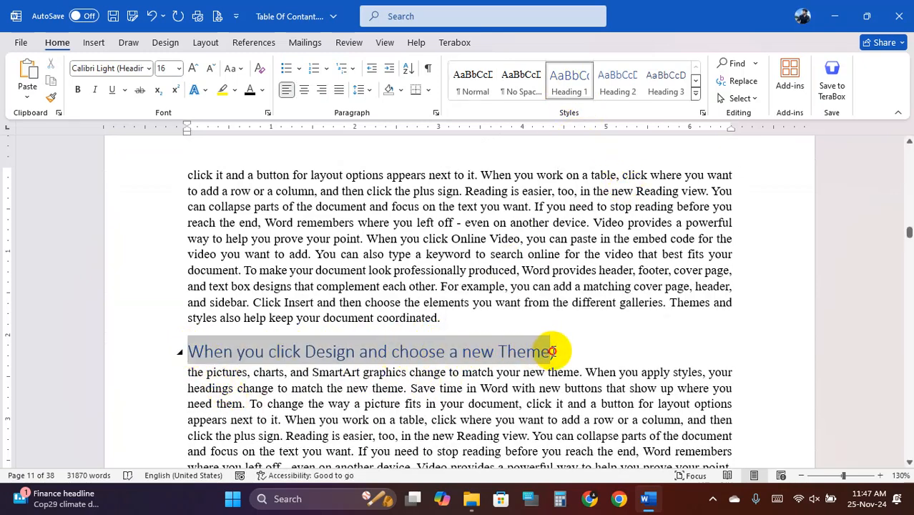
type("Chapter-04")
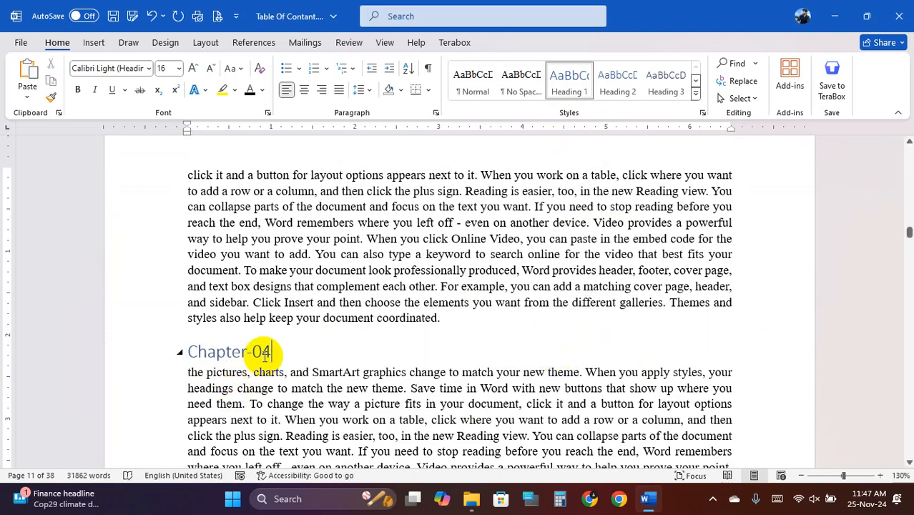
left_click_drag(265, 353, 190, 365)
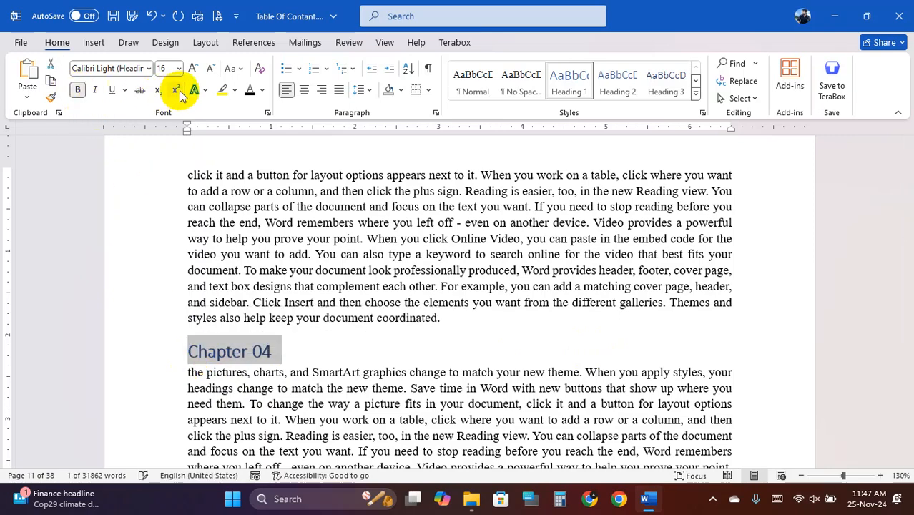
left_click(191, 71)
scroll(286, 358, "down", 3)
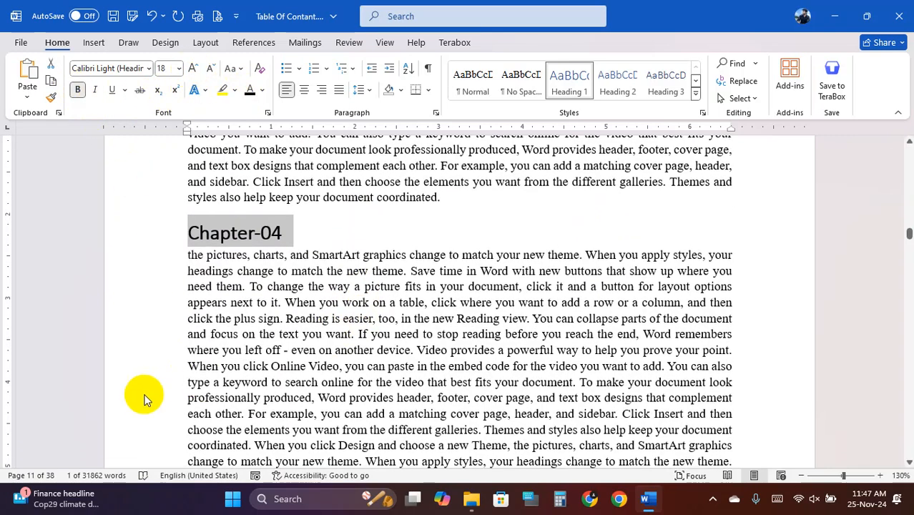
- Split 'where you left off' onto its own line, prefix it with 4.1, and apply Heading 2
left_click(188, 354)
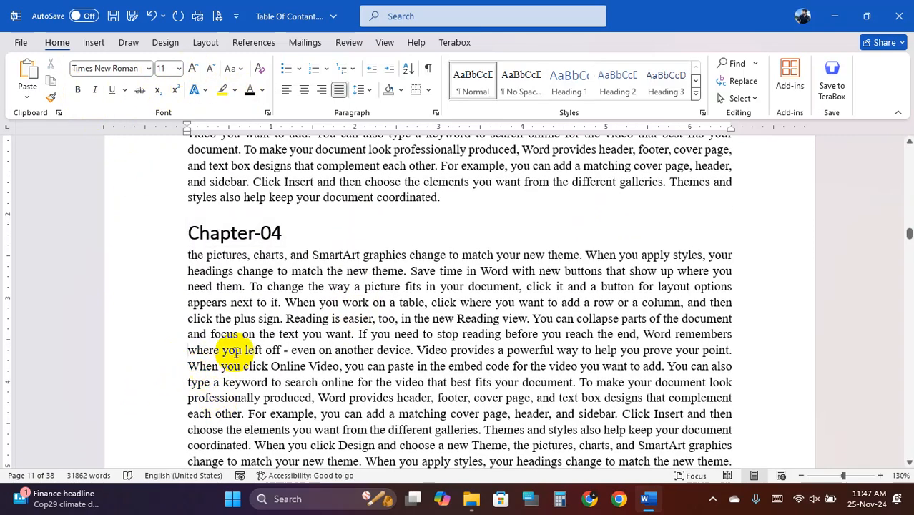
key("Return")
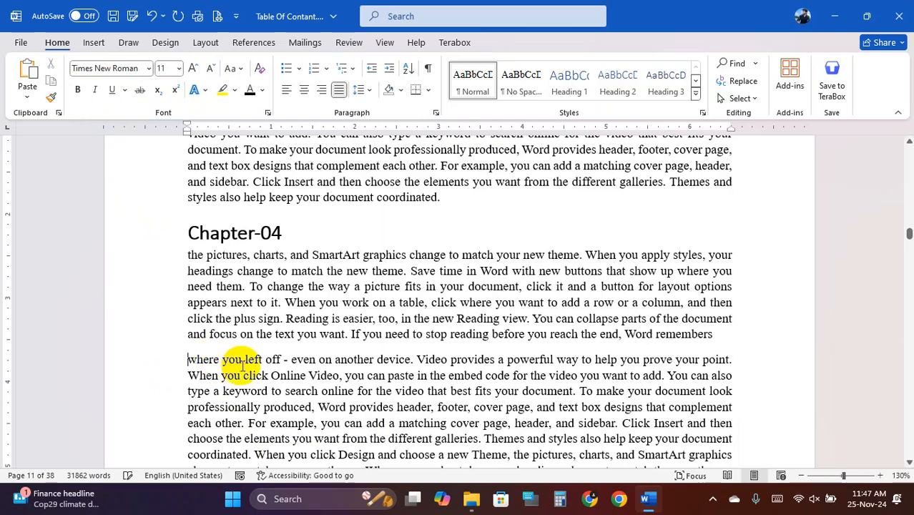
left_click(281, 359)
key("Return")
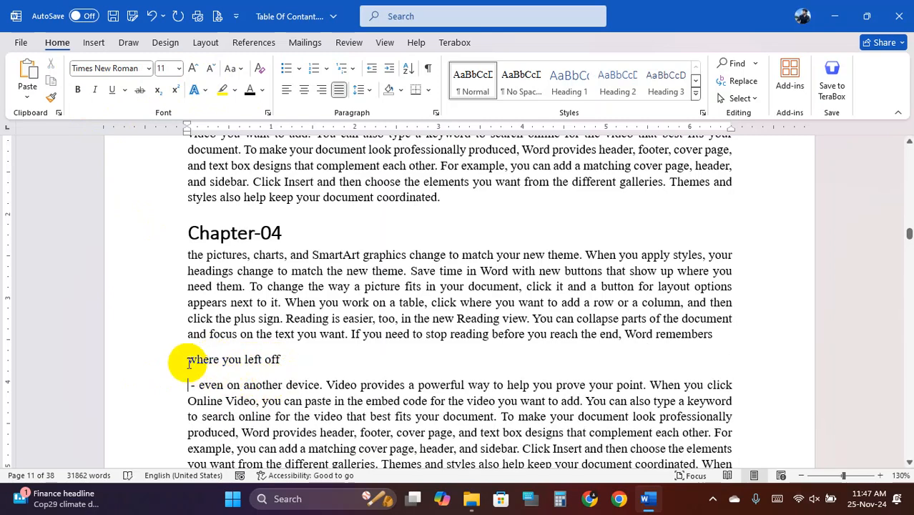
left_click(188, 362)
type("4")
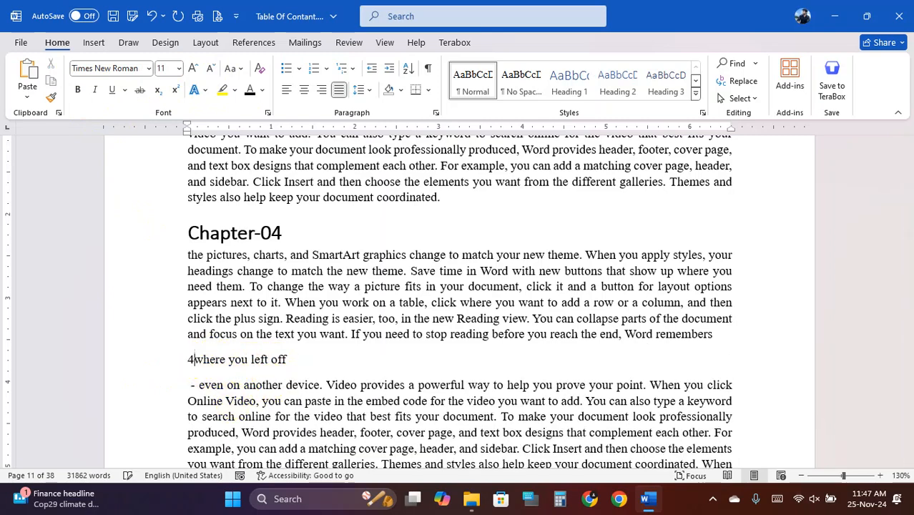
type(".")
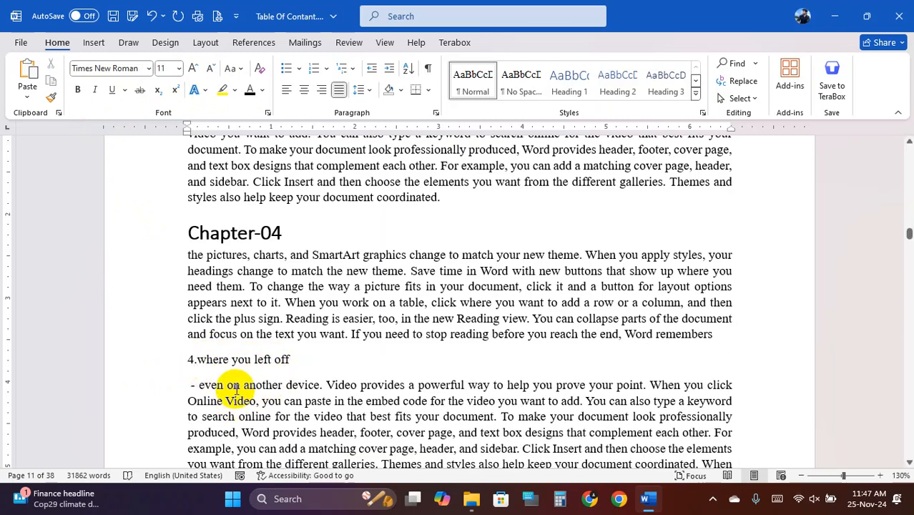
type("1")
left_click_drag(189, 359, 308, 358)
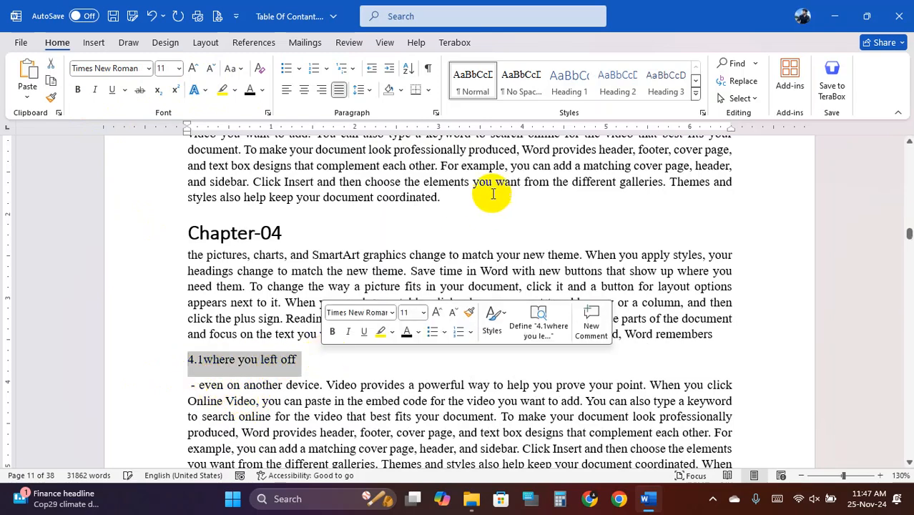
left_click(617, 81)
scroll(286, 387, "down", 3)
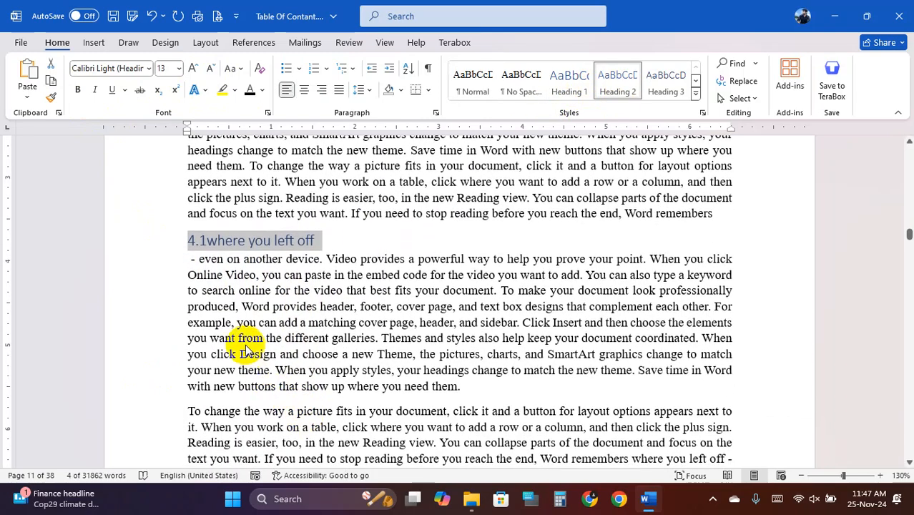
left_click(189, 323)
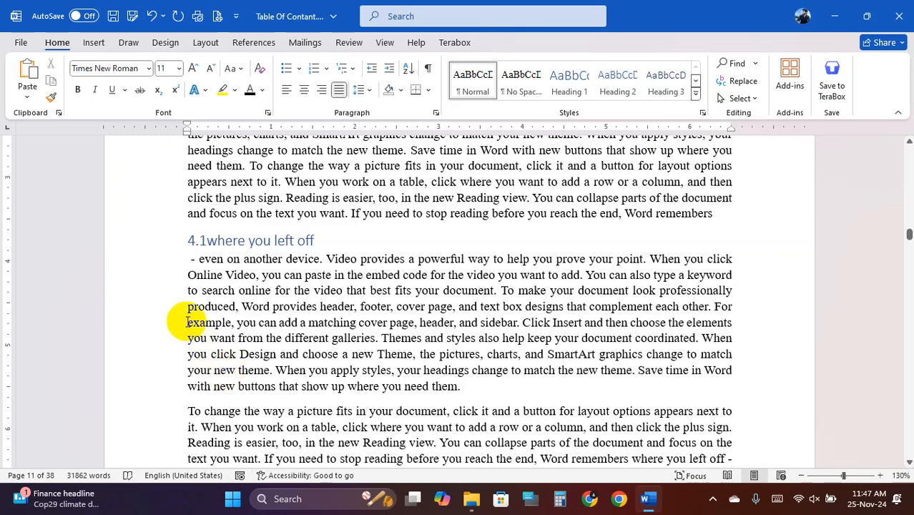
- Split 'example,' onto its own line as a bold 14 pt Heading 3 numbered 4.1.1
key("Return")
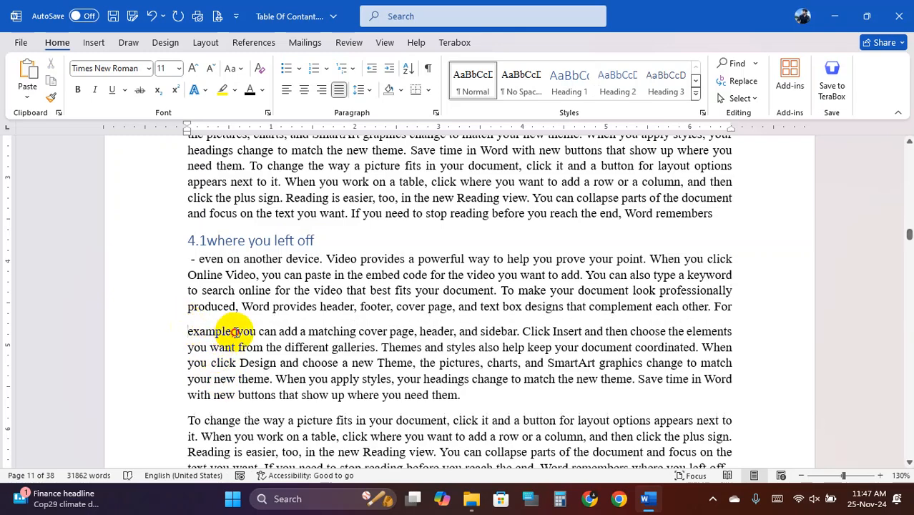
left_click(236, 331)
key("Return")
left_click(191, 332)
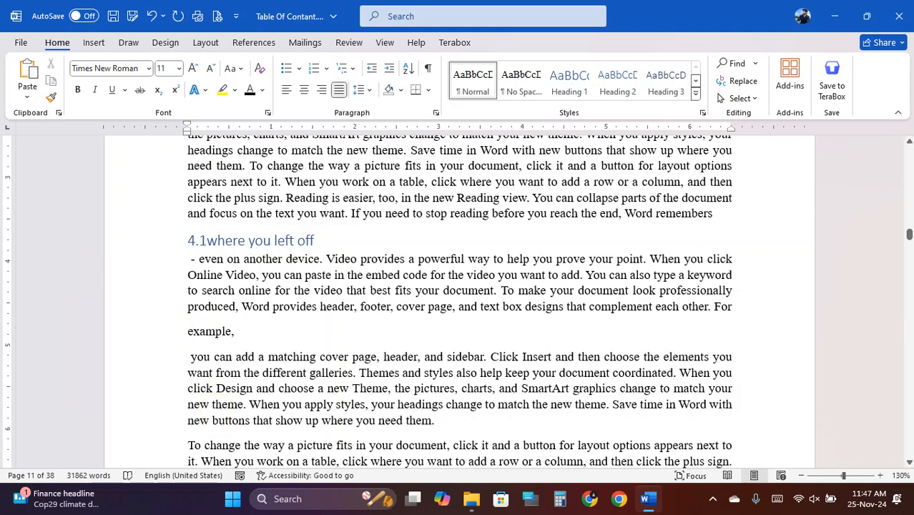
type("4.1.1")
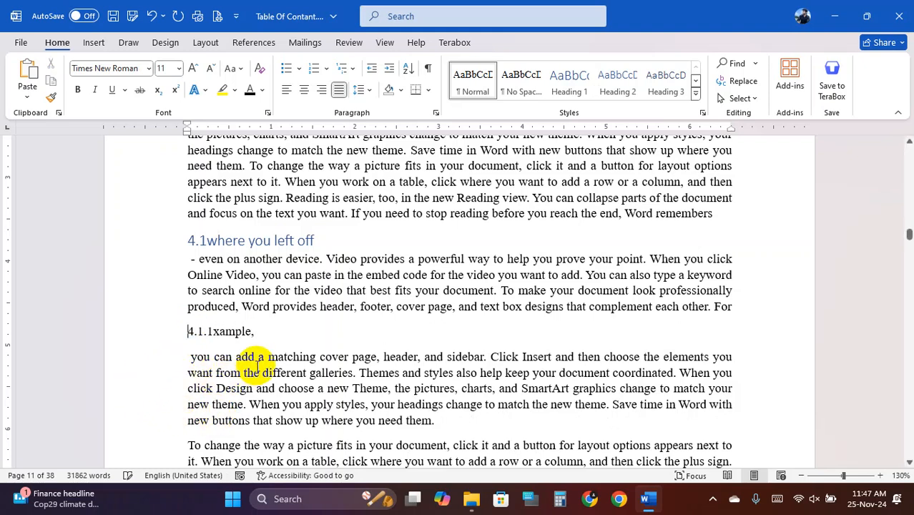
key("BackSpace")
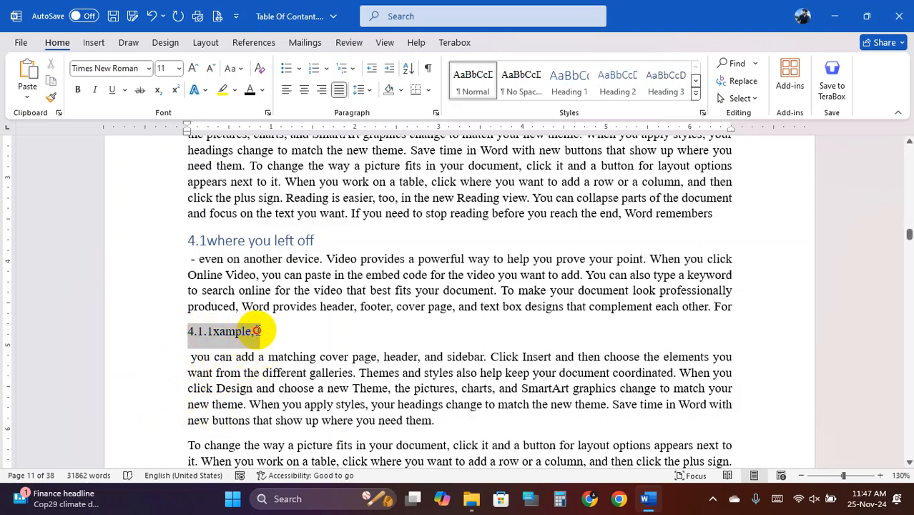
left_click(669, 82)
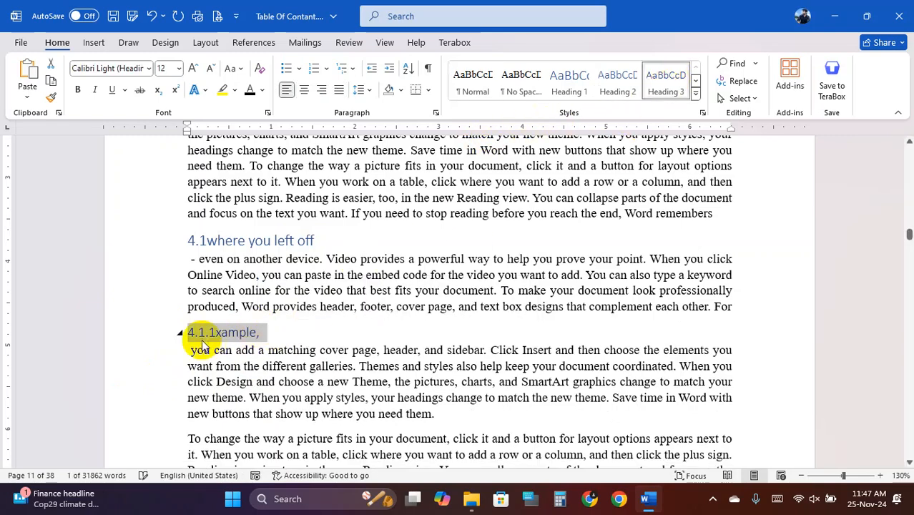
left_click(78, 90)
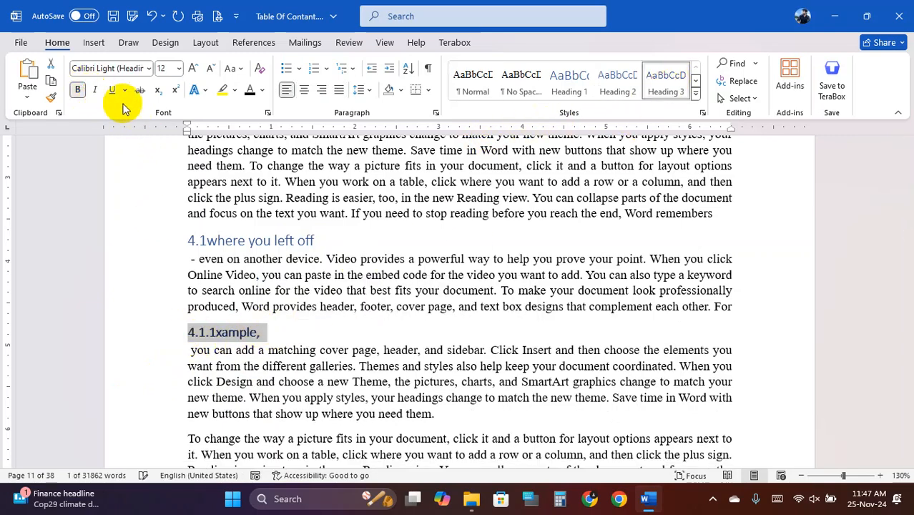
left_click(191, 71)
- Make the '4.1 where you left off' heading bold
left_click_drag(187, 241, 308, 240)
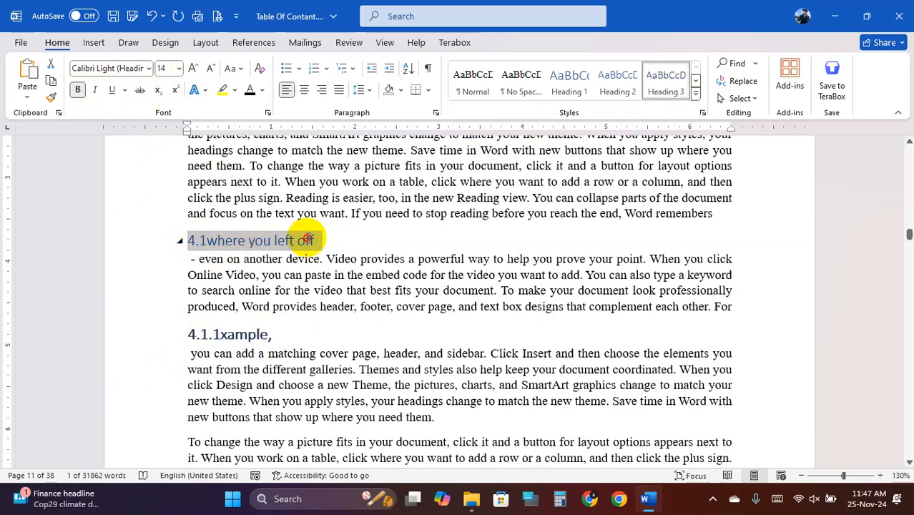
left_click(78, 89)
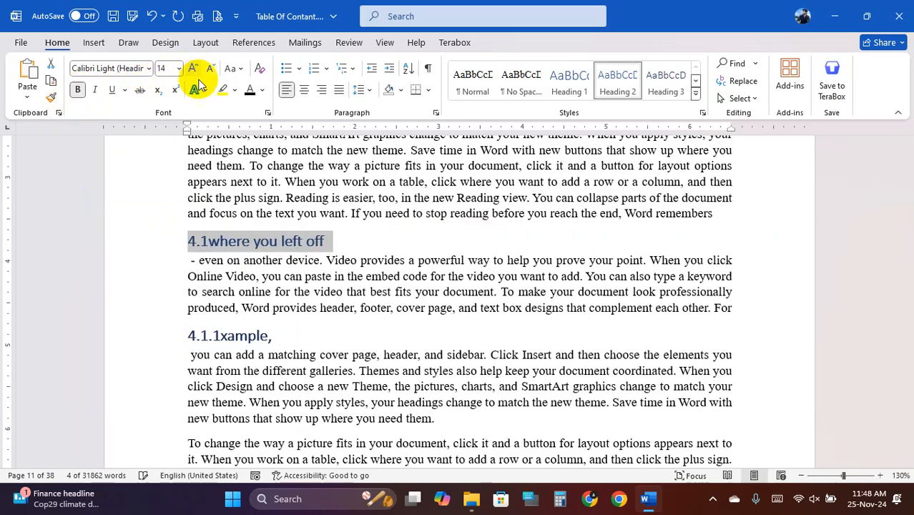
left_click(277, 320)
scroll(277, 320, "down", 2)
left_click(220, 253)
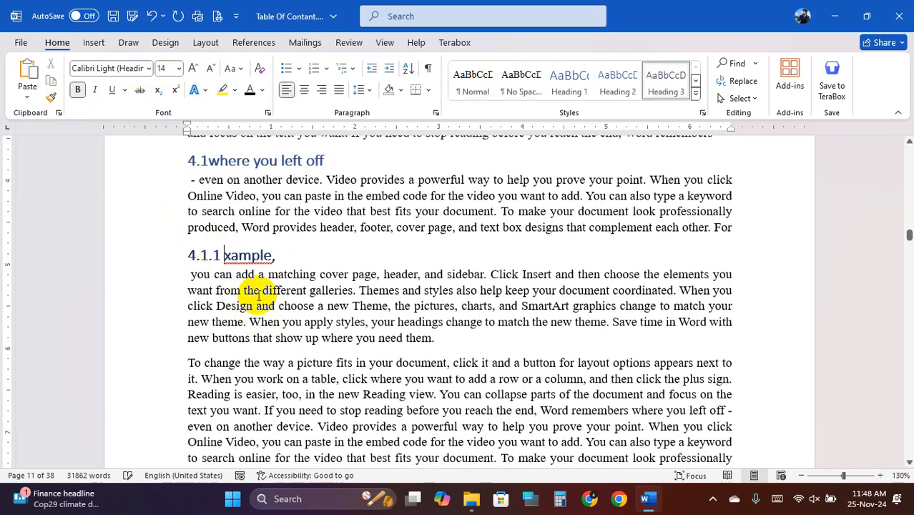
scroll(259, 294, "down", 10)
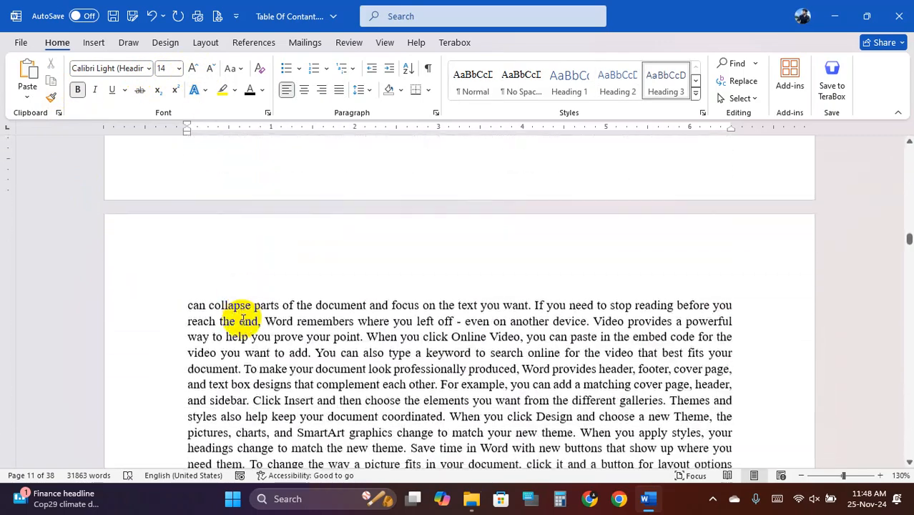
- Put 'video' on its own line as a bold 16 pt Heading 3 numbered 4.1.2
scroll(243, 319, "down", 1)
left_click(219, 313)
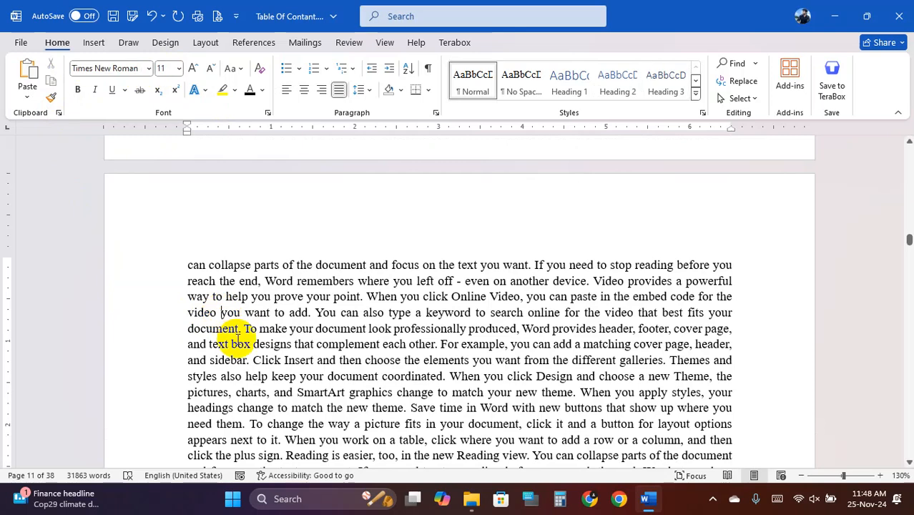
key("Return")
left_click(189, 313)
key("Return")
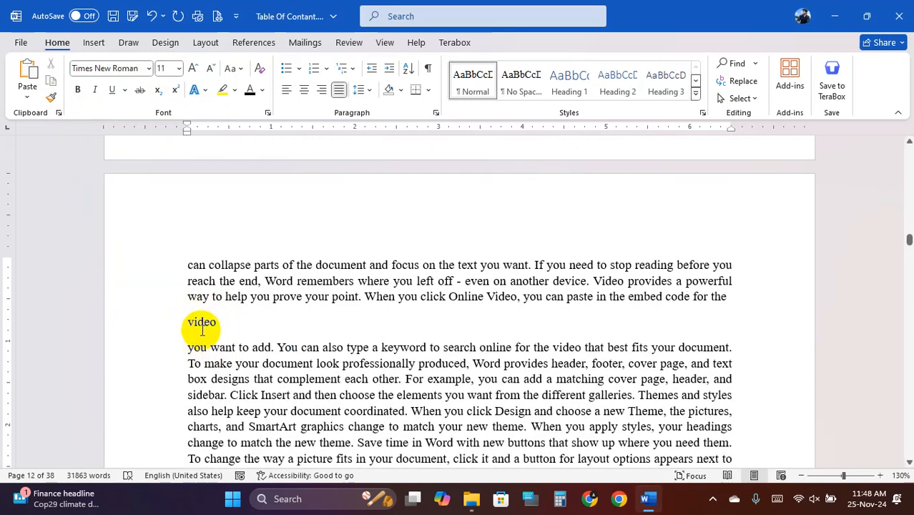
type("4.1.")
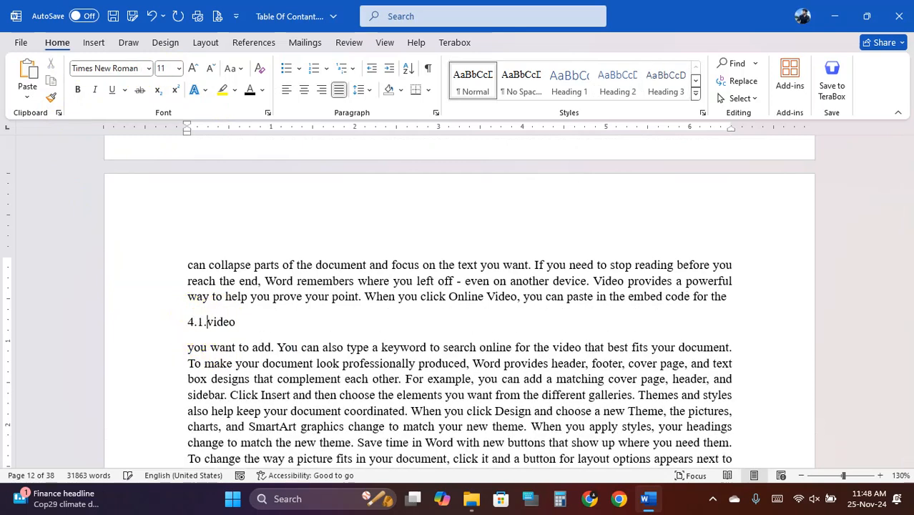
type("2")
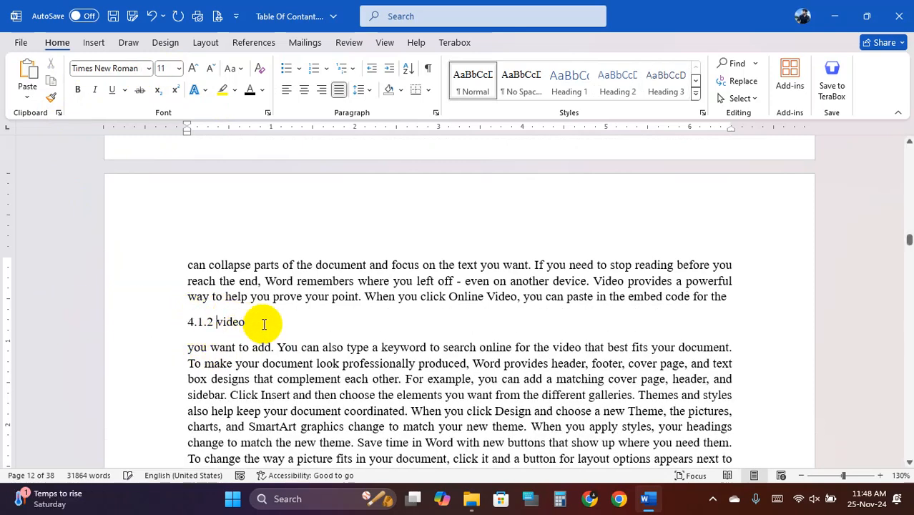
left_click_drag(245, 323, 188, 324)
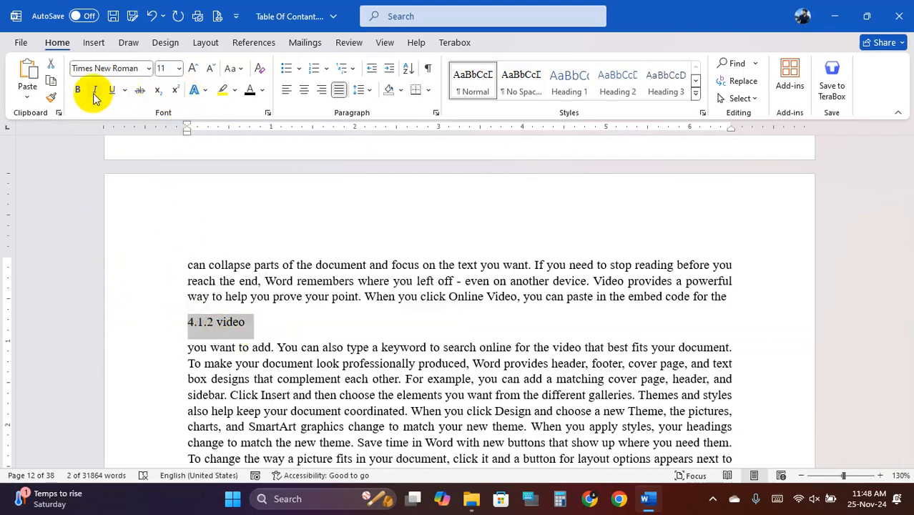
left_click(661, 92)
left_click(78, 89)
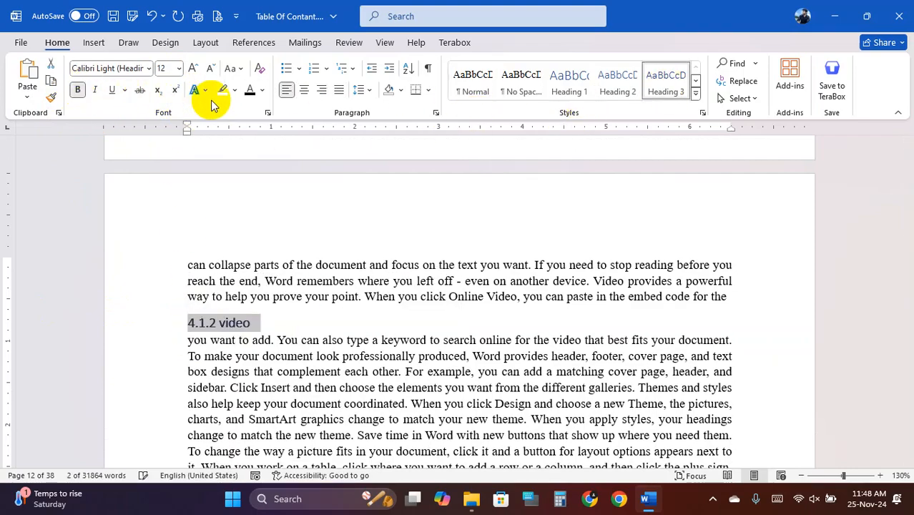
double_click(194, 69)
left_click(261, 324)
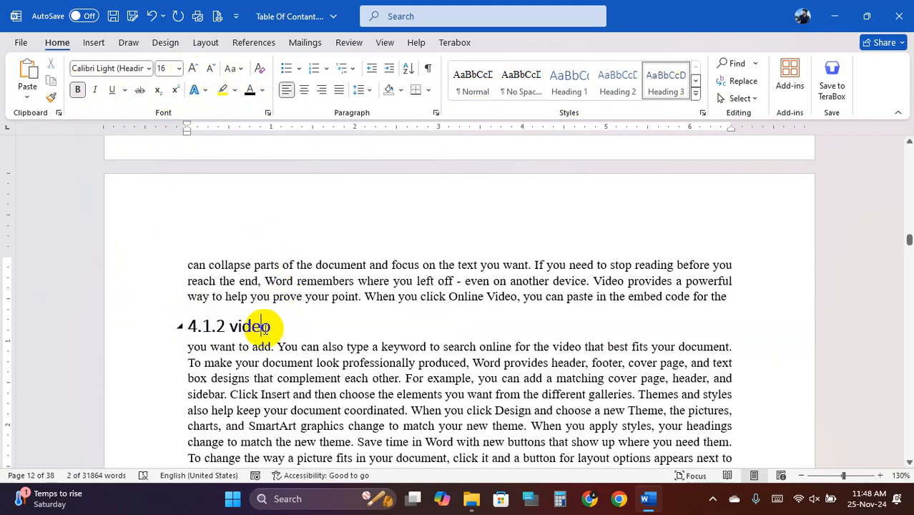
scroll(258, 326, "down", 10)
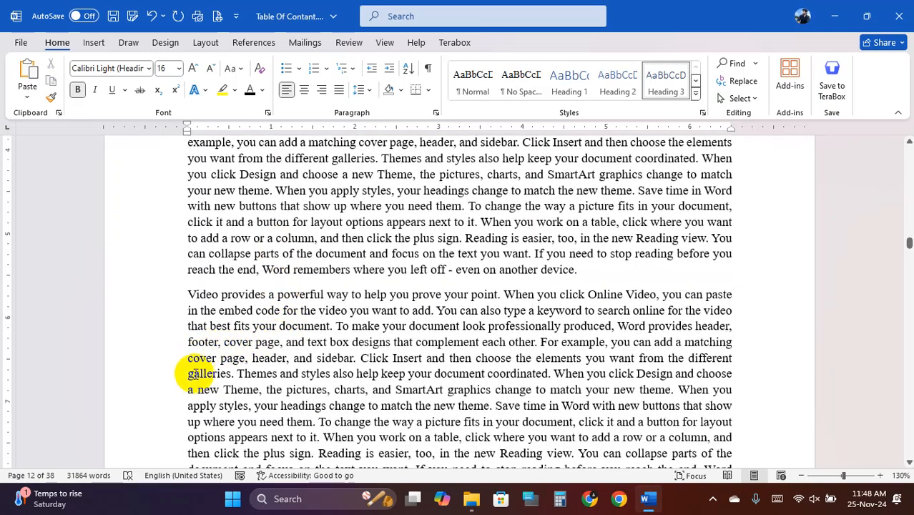
- Split 'galleries.' onto its own line as a 14 pt Heading 2 numbered 4.2
left_click(188, 374)
key("Return")
left_click(233, 384)
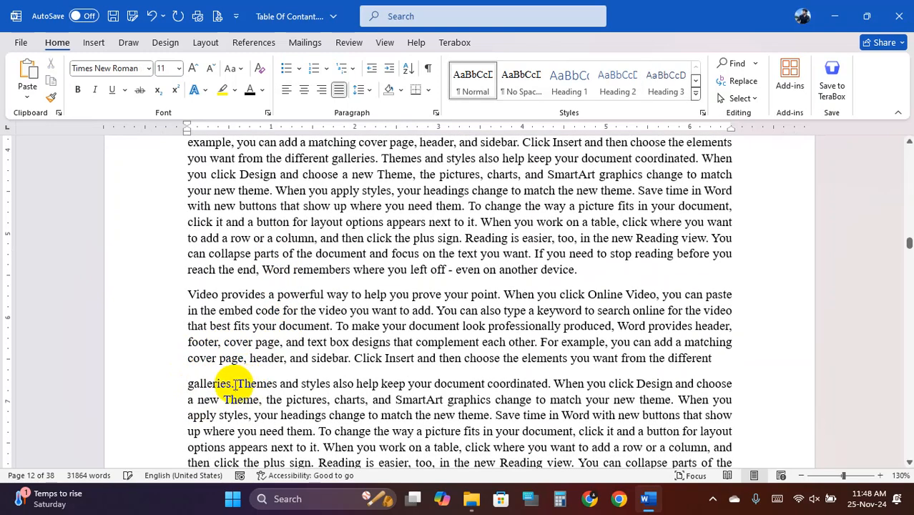
key("Return")
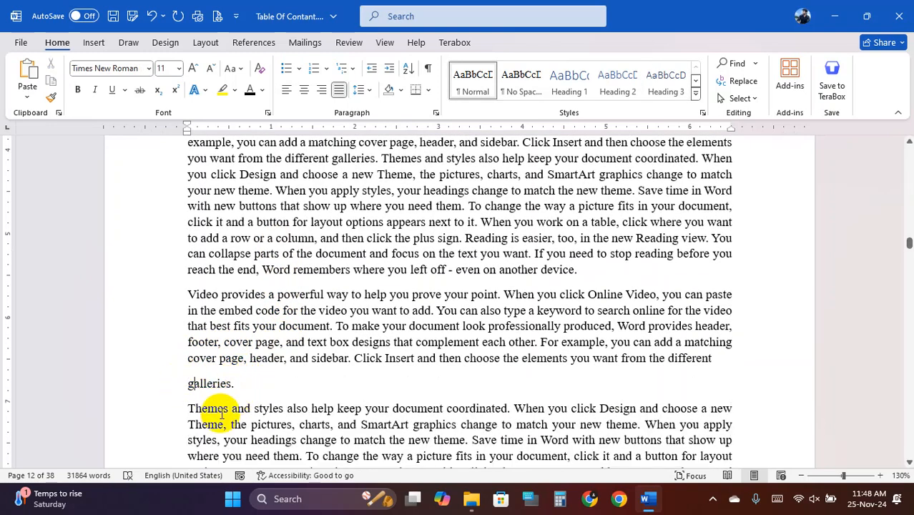
type("4")
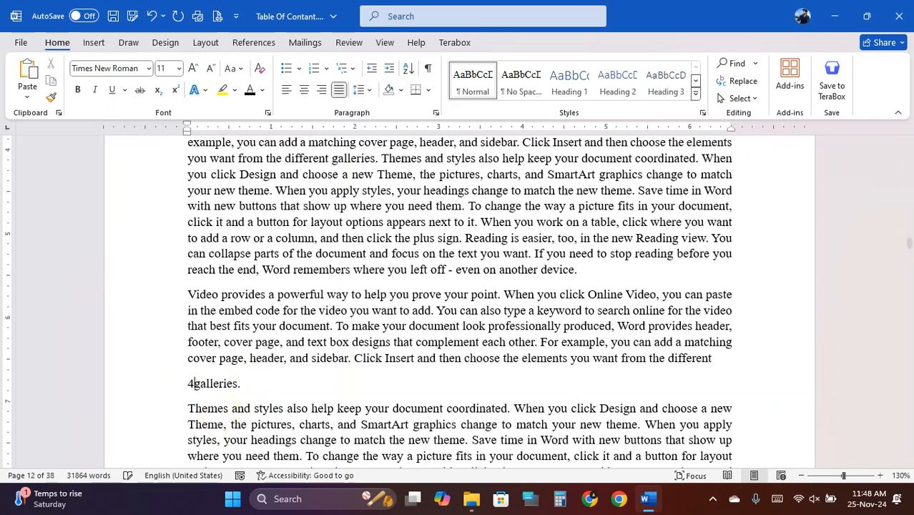
type(".2")
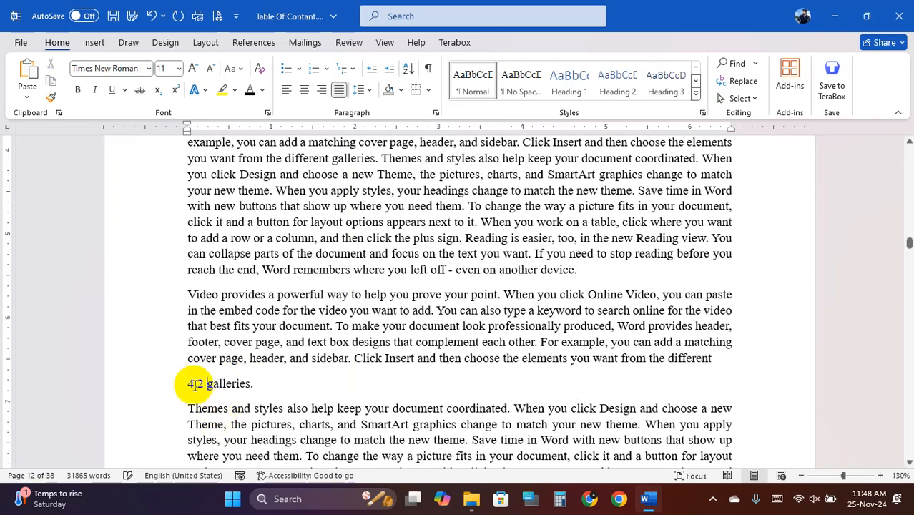
triple_click(227, 384)
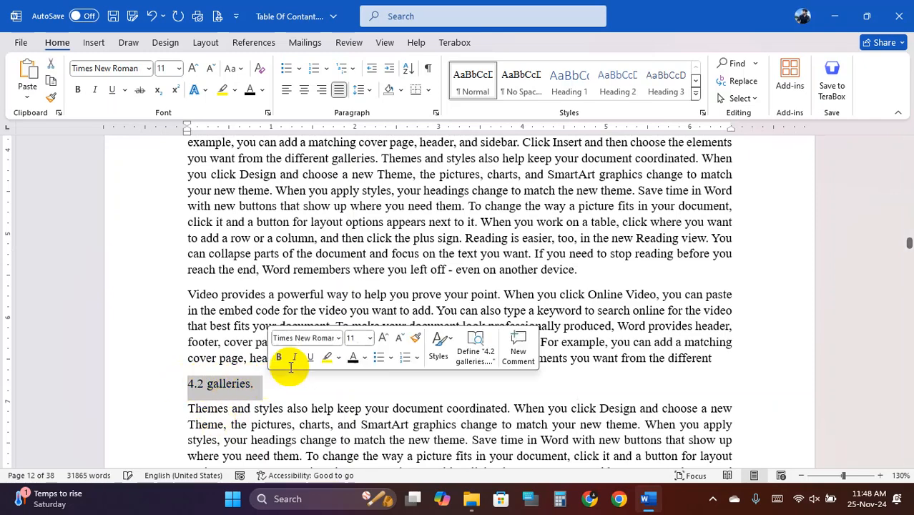
left_click(620, 84)
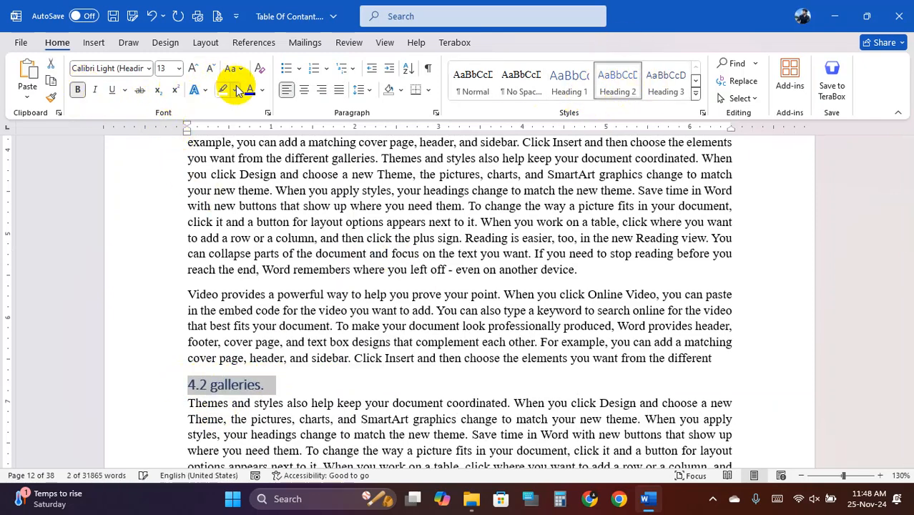
left_click(193, 68)
scroll(435, 292, "down", 10)
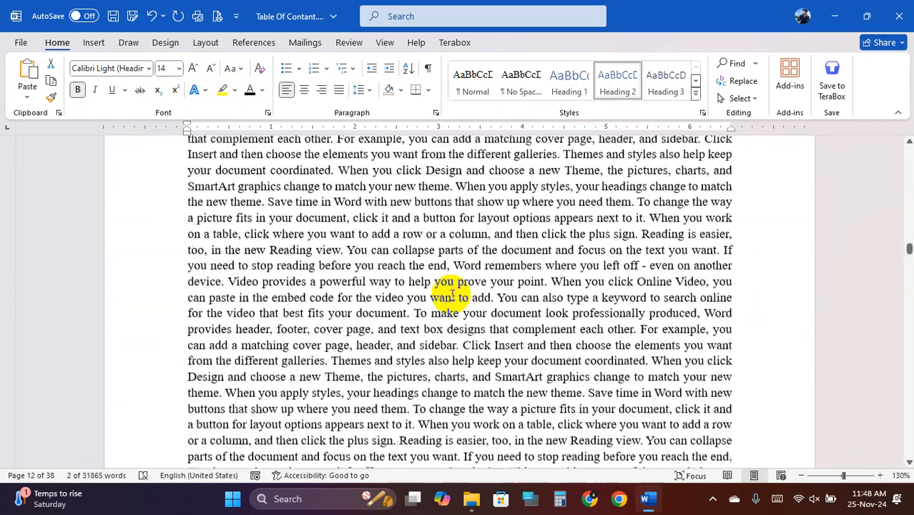
scroll(452, 293, "down", 2)
- Replace 'To change the' with a new 'Chapter-04' line styled as Heading 1
left_click(415, 320)
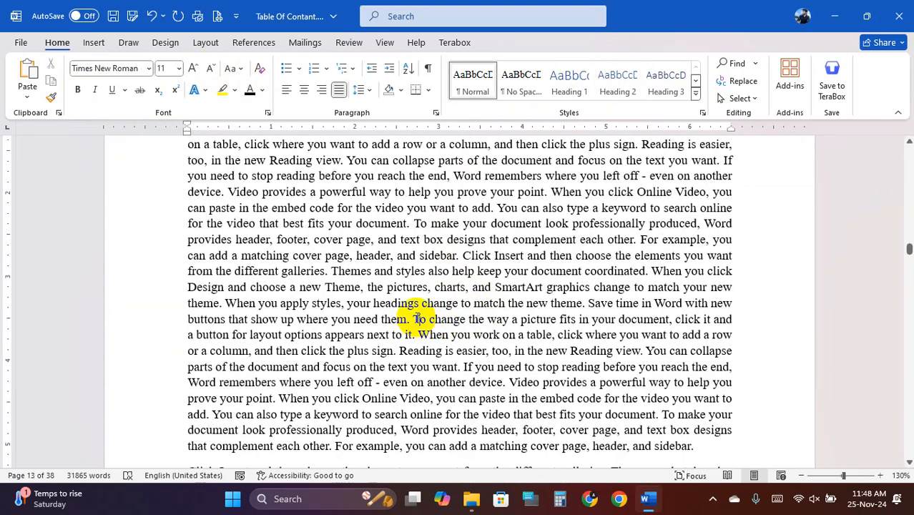
key("Return")
key("Return")
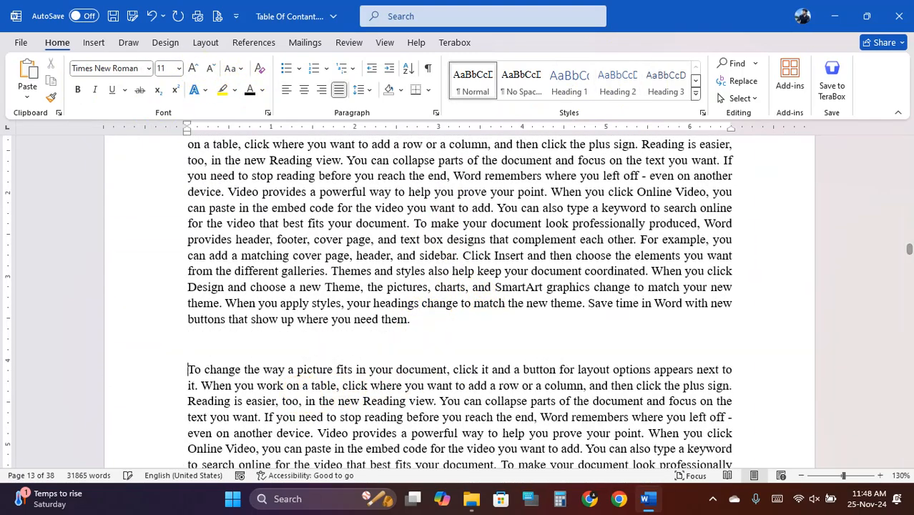
left_click(263, 369)
key("Return")
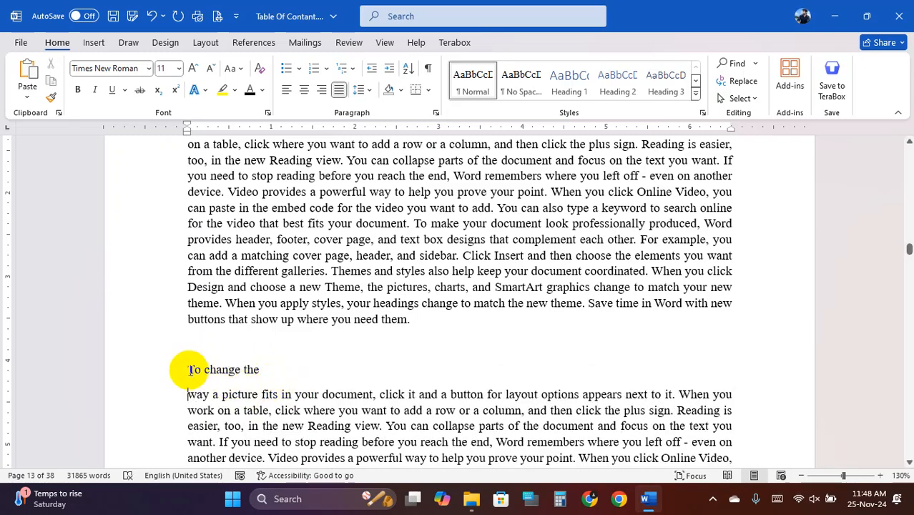
left_click_drag(190, 370, 254, 370)
type("Chap")
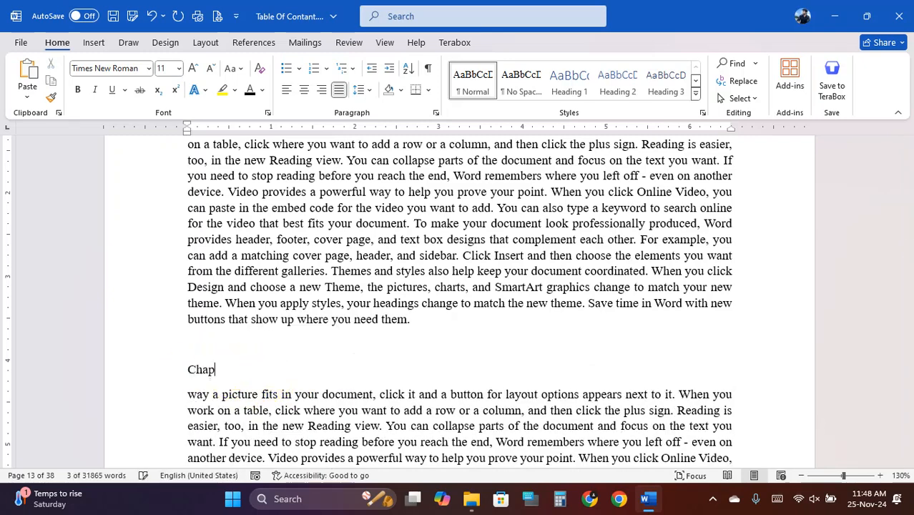
type("ter")
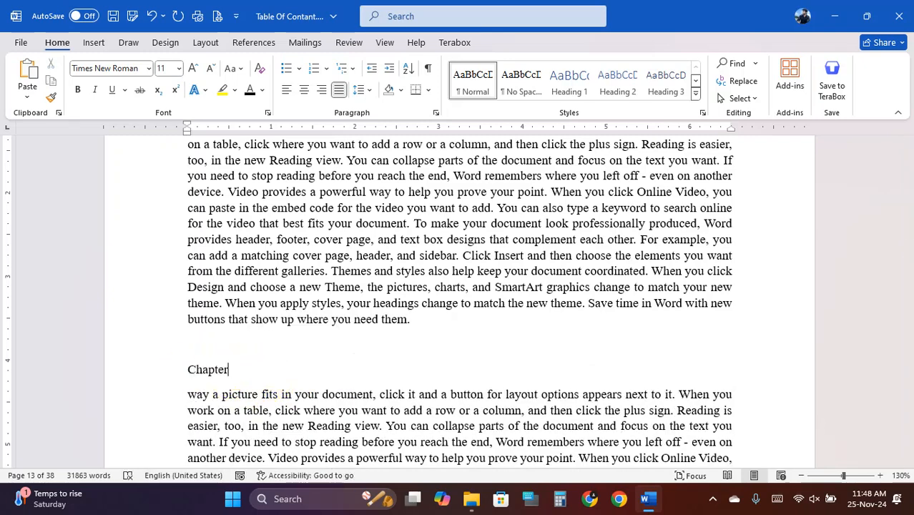
type("-04")
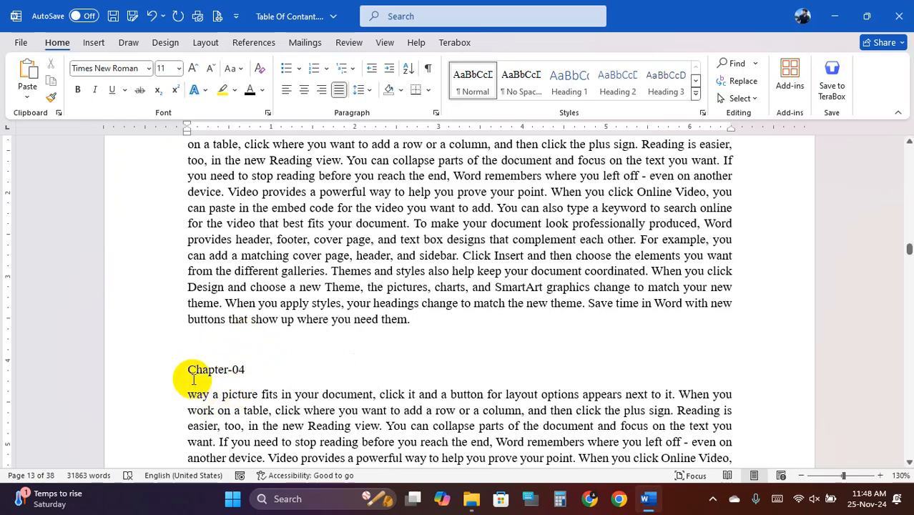
left_click_drag(189, 371, 244, 369)
left_click(565, 82)
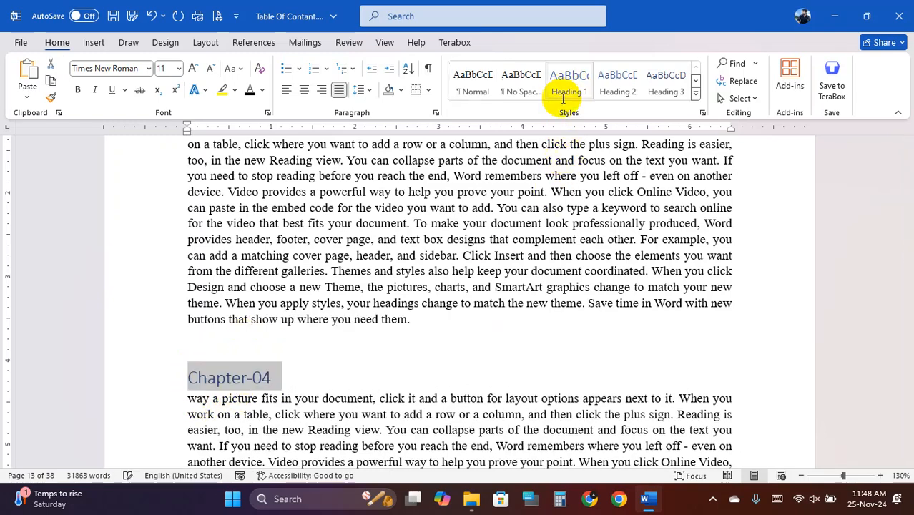
- Renumber the heading to Chapter-05 and centre it, keeping its body text expanded
left_click(273, 378)
key("BackSpace")
type("5")
left_click_drag(272, 378, 187, 378)
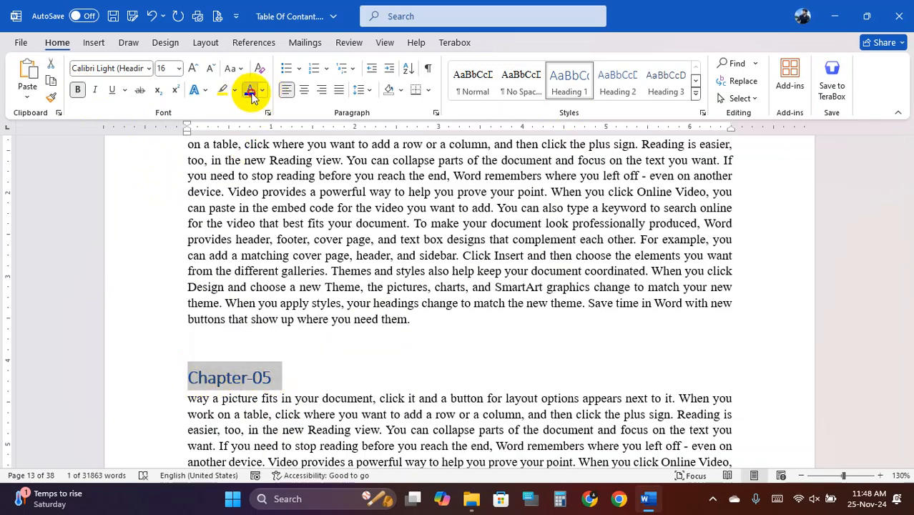
left_click(304, 90)
left_click(409, 378)
scroll(425, 384, "down", 4)
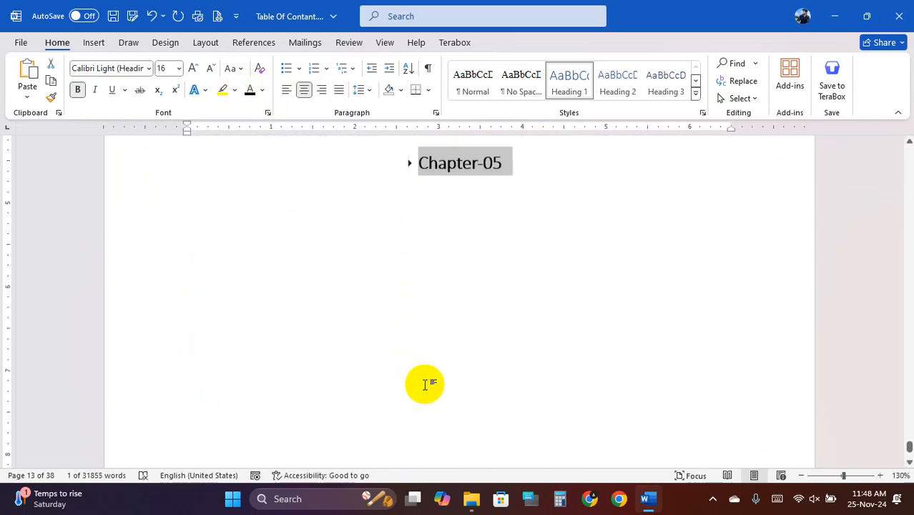
scroll(412, 143, "up", 1)
left_click(411, 162)
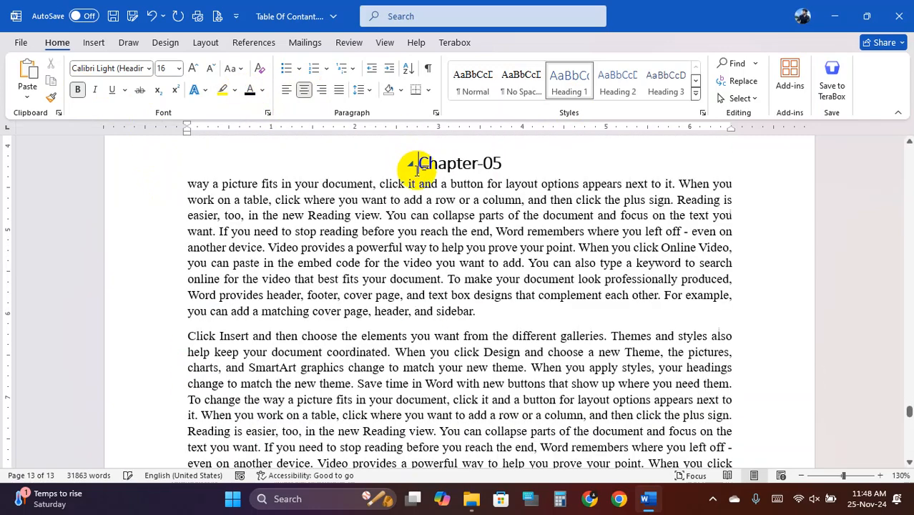
scroll(429, 339, "down", 10)
scroll(437, 341, "down", 10)
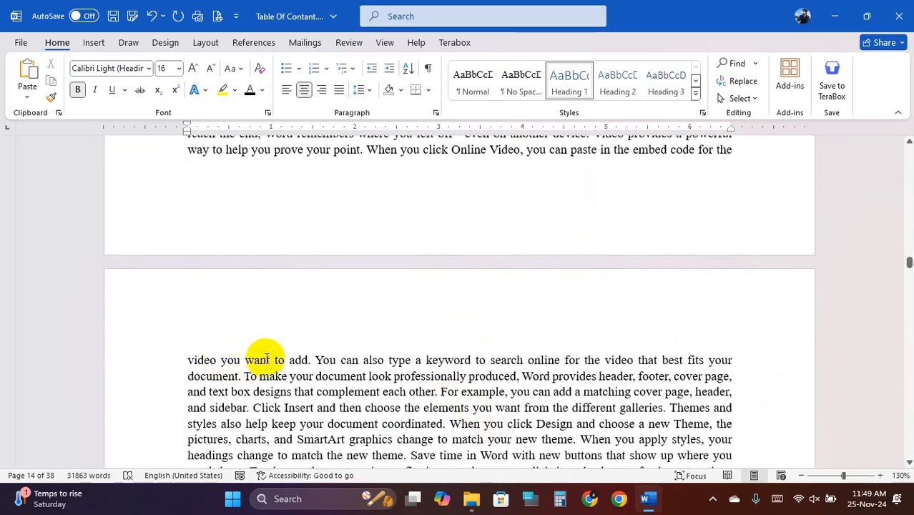
- Replace the short paragraph ending in 'want' with 'Chapter-06' and move it to a new page
left_click(272, 360)
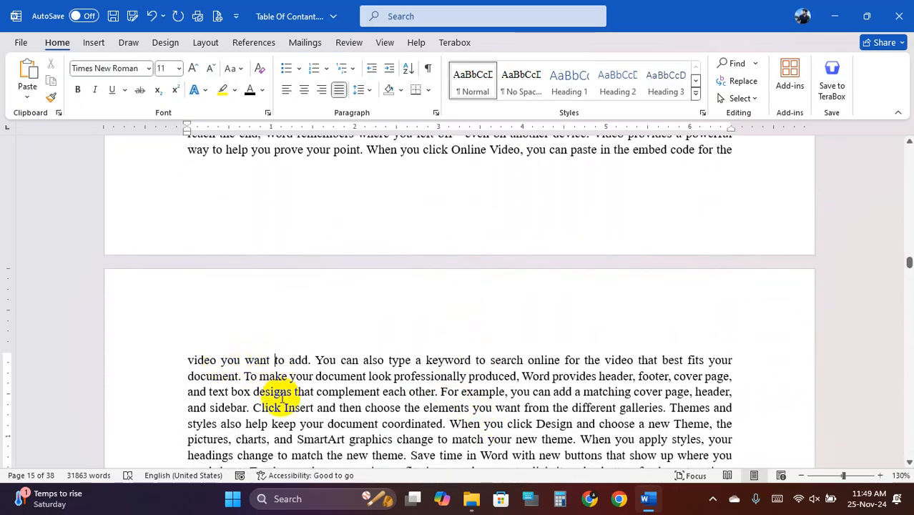
key("Return")
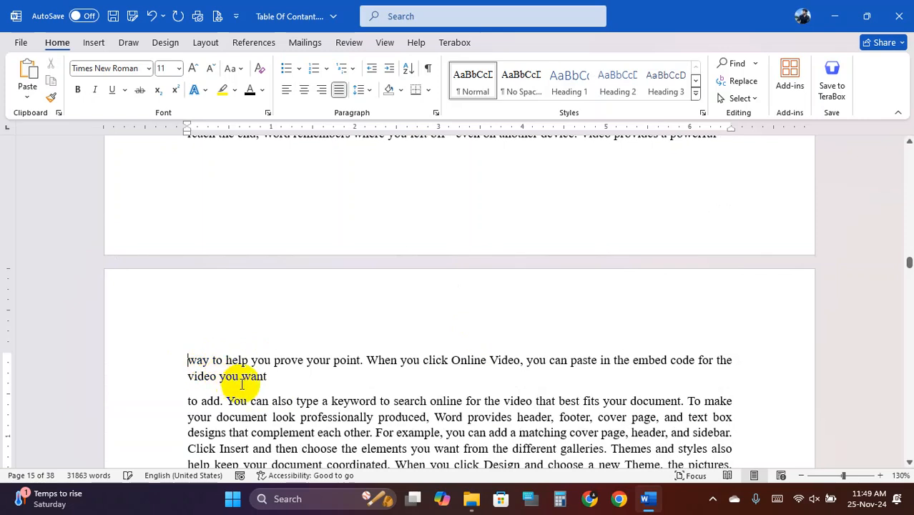
left_click_drag(266, 376, 191, 362)
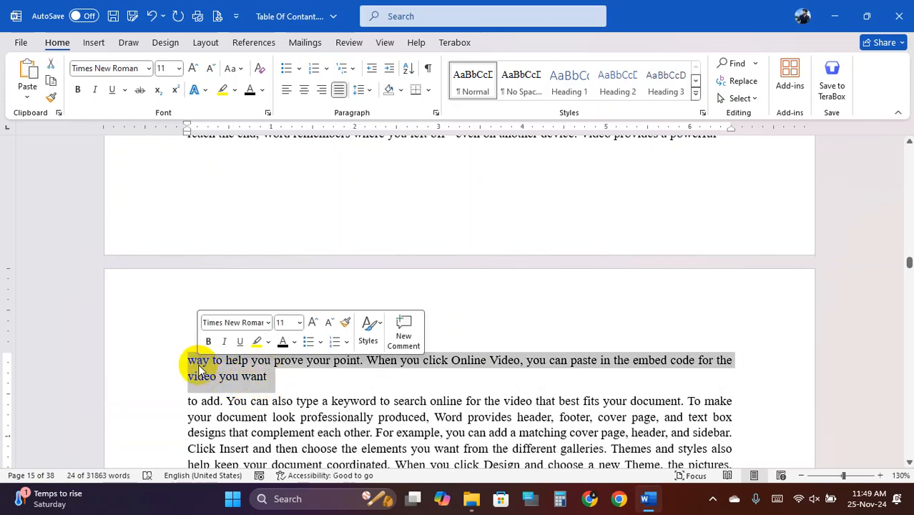
type("Chapter")
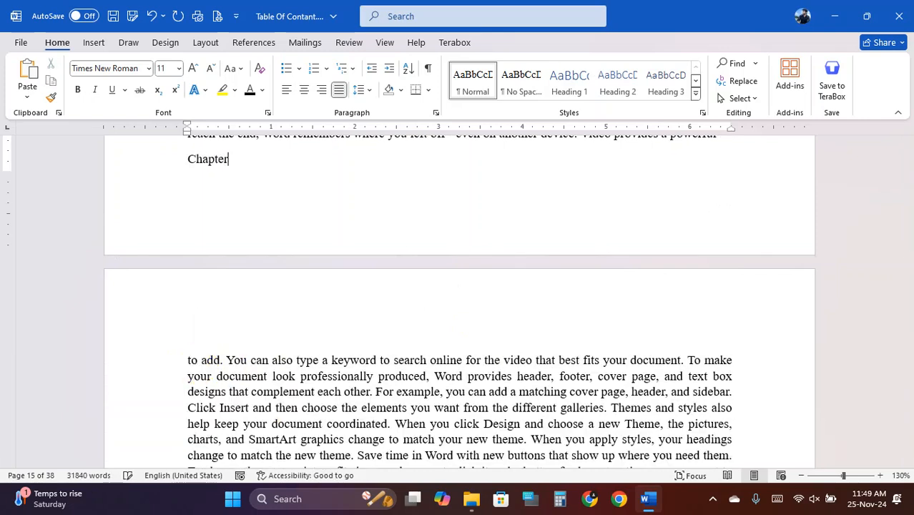
type("-05")
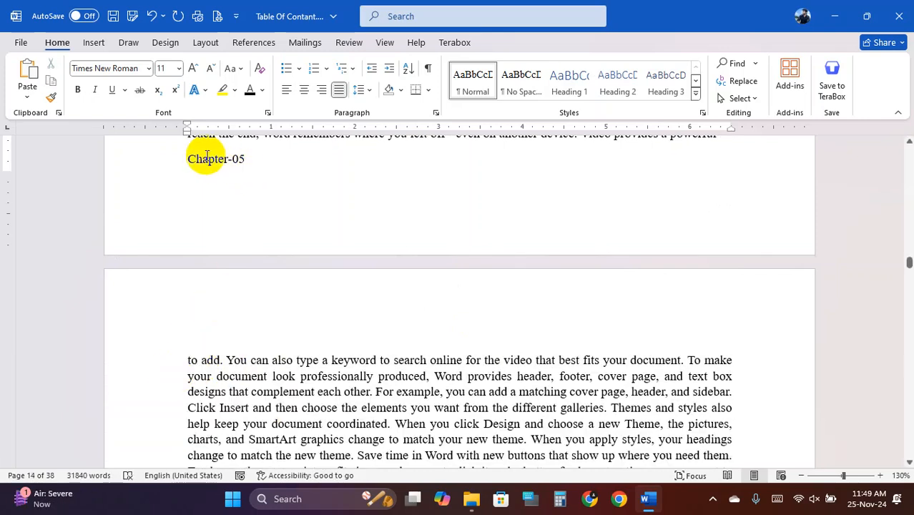
key("BackSpace")
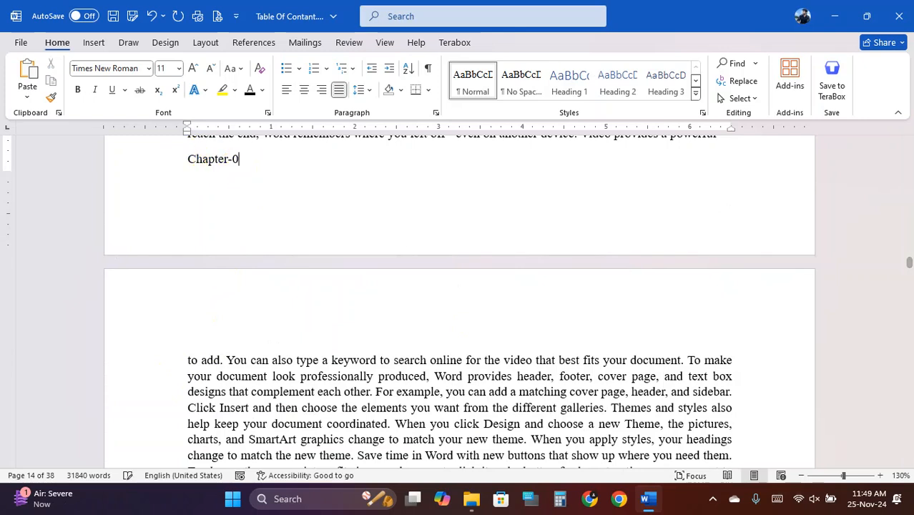
type("6")
left_click(189, 158)
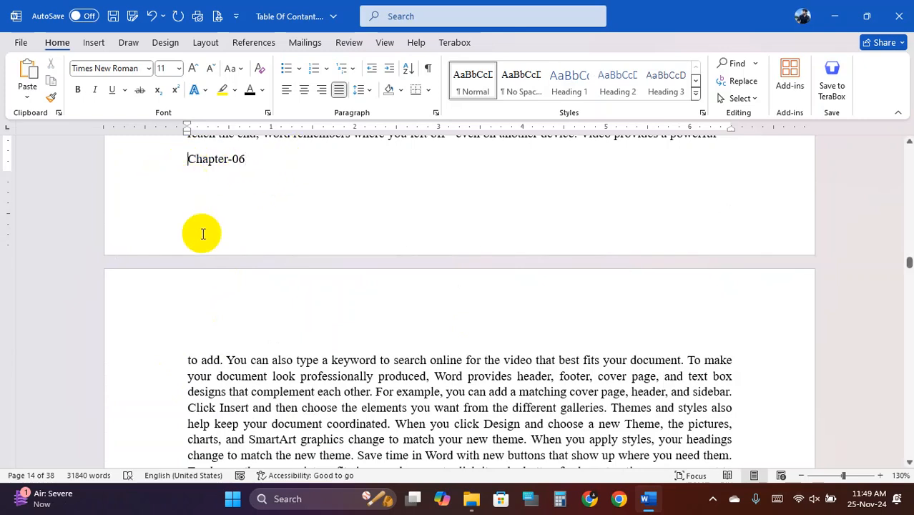
key("Return")
- Style Chapter-06 as a bold, centred, 20 pt Heading 1
left_click_drag(188, 360, 251, 359)
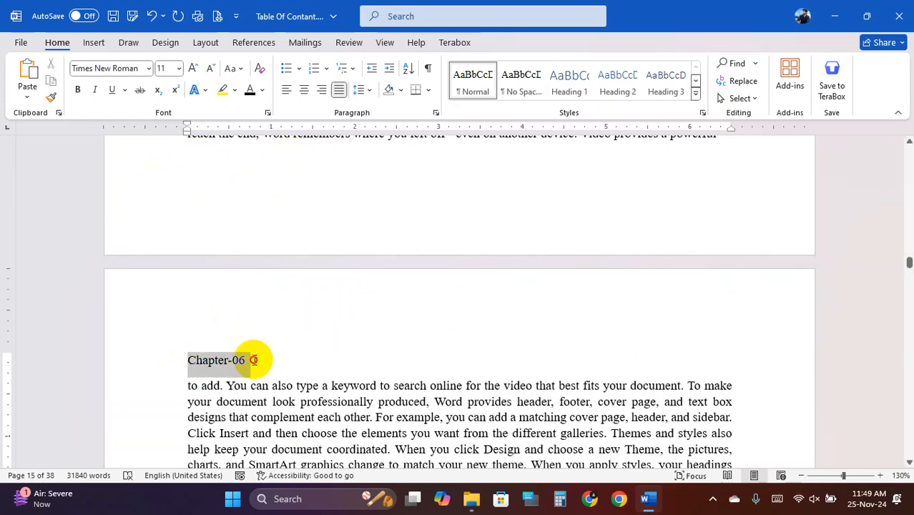
left_click(568, 100)
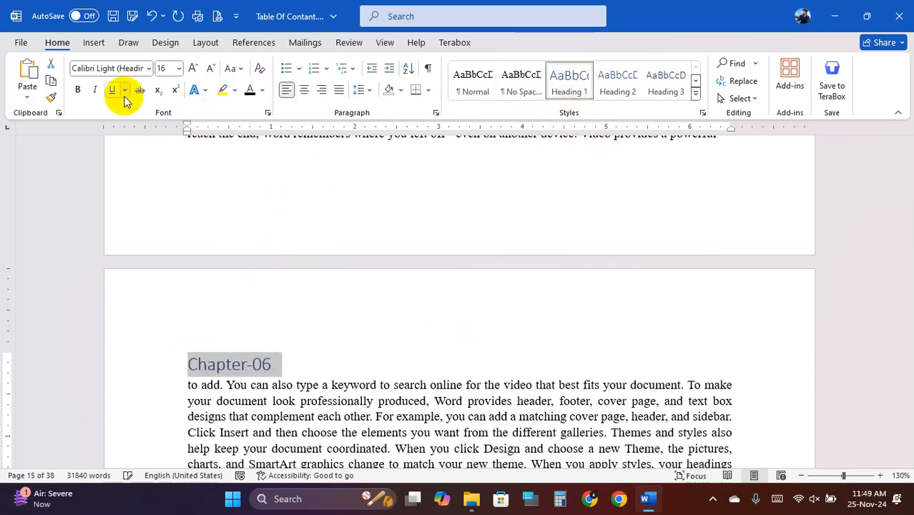
left_click(77, 89)
left_click(304, 91)
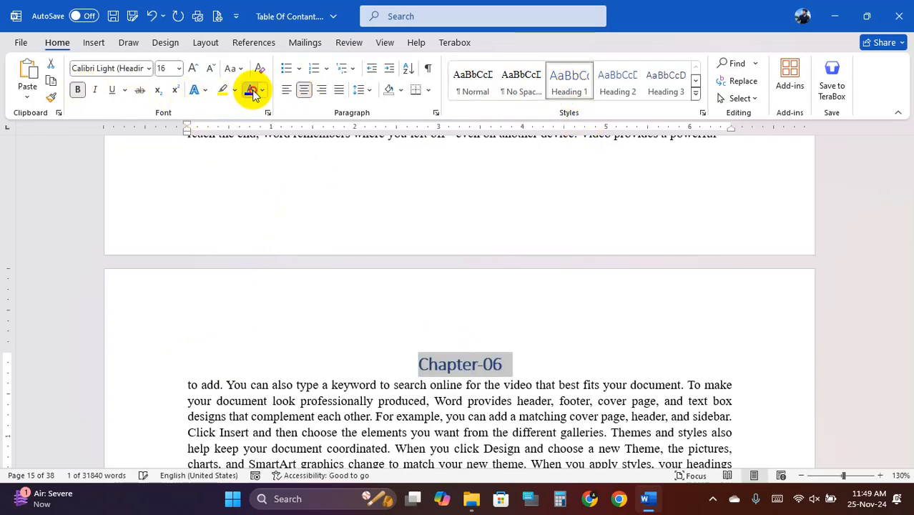
left_click(192, 68)
left_click(191, 68)
scroll(383, 303, "down", 1)
scroll(383, 303, "down", 20)
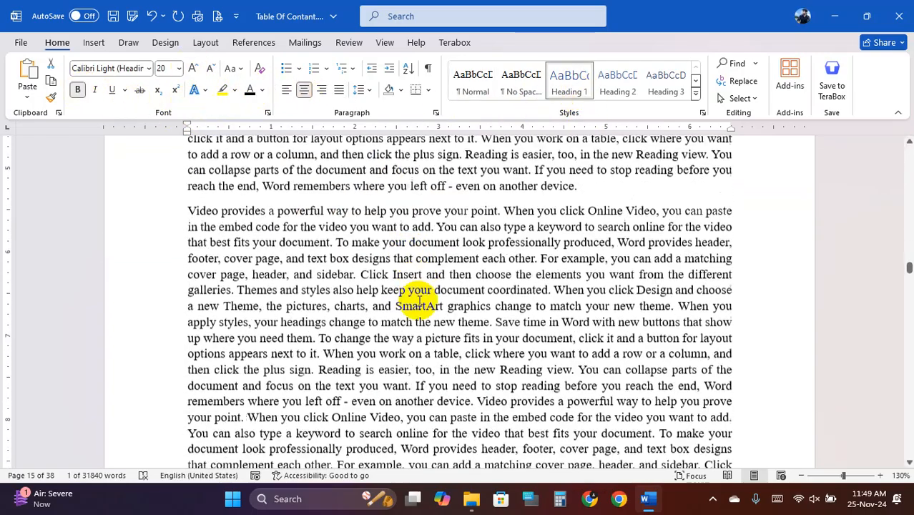
- Split 'your document,' onto its own line and replace it with the Chapter-07 title
scroll(340, 276, "down", 20)
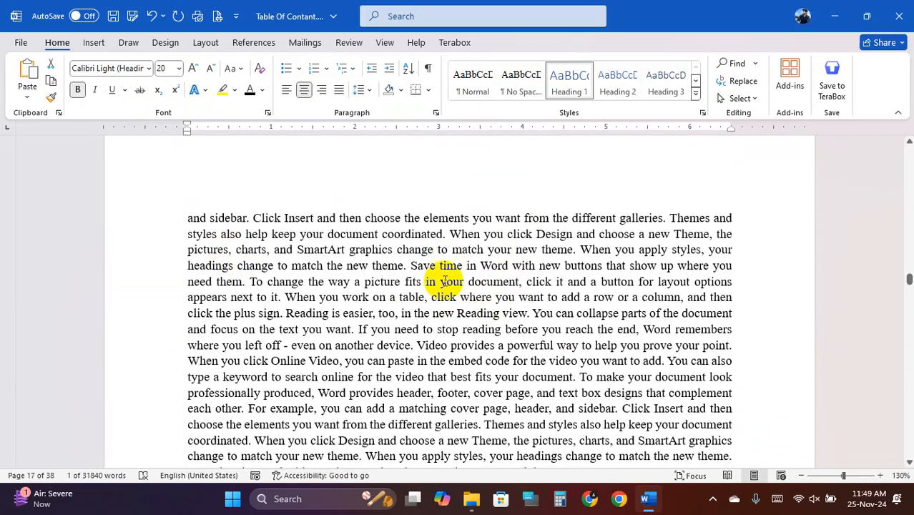
left_click(440, 281)
key("Return")
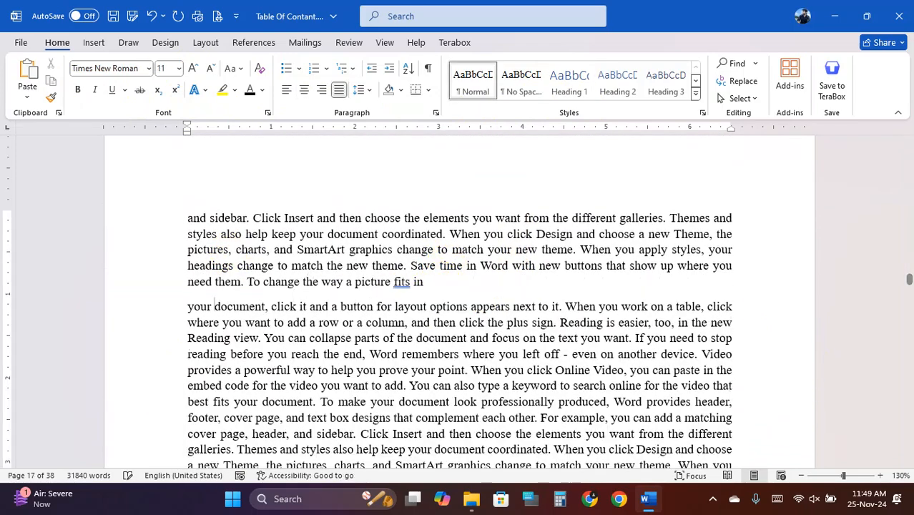
left_click(271, 307)
key("Return")
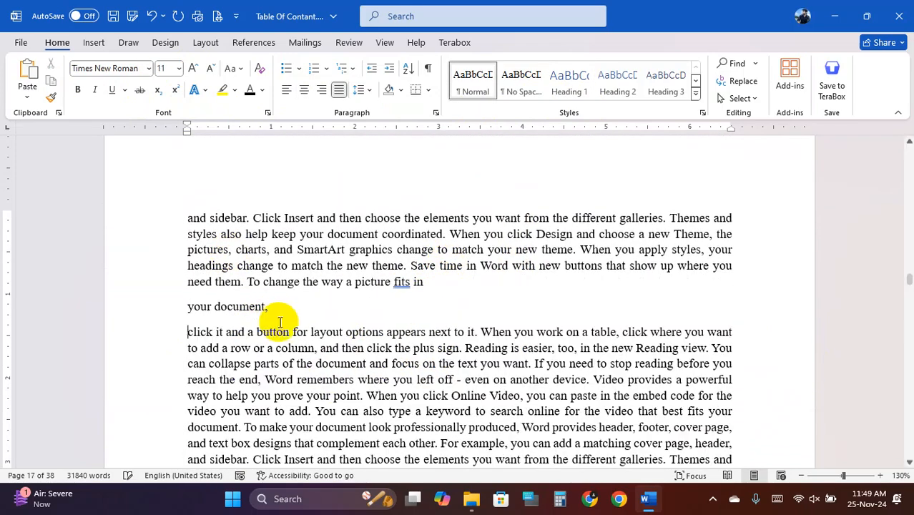
left_click_drag(267, 307, 209, 310)
type("G")
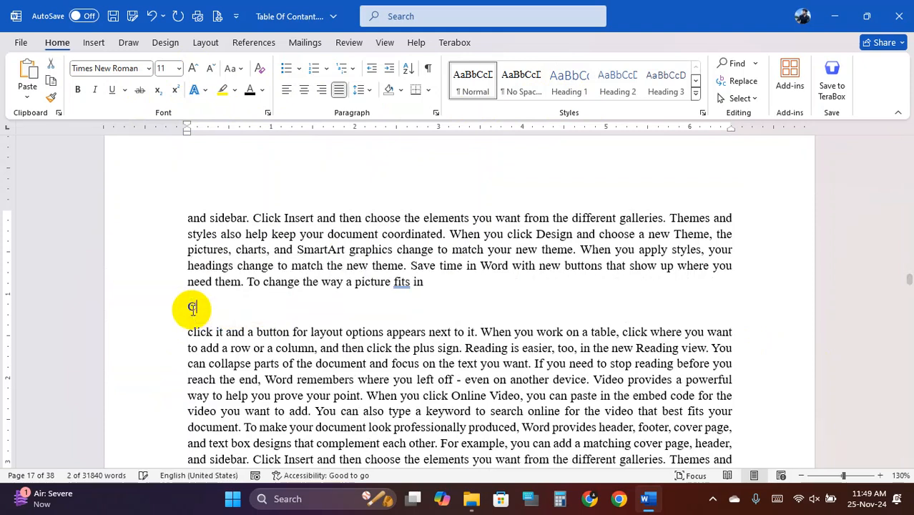
type("hapter-0")
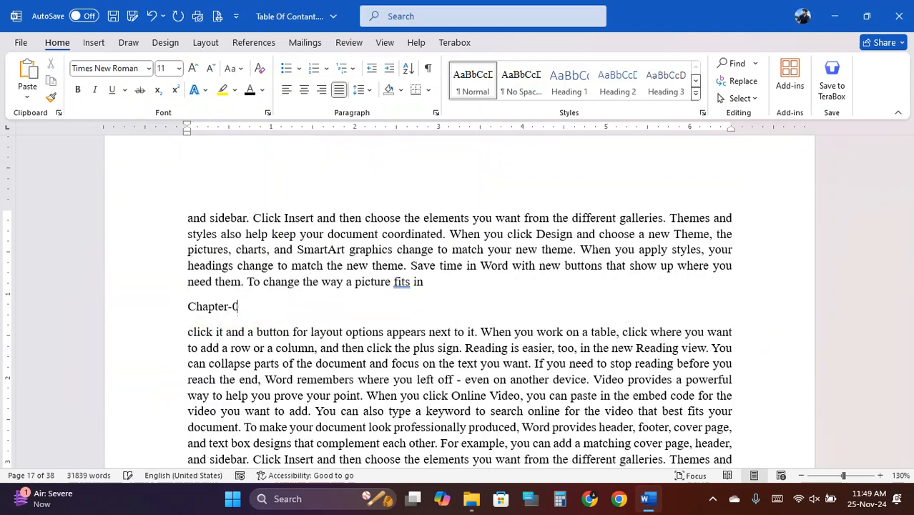
type("7")
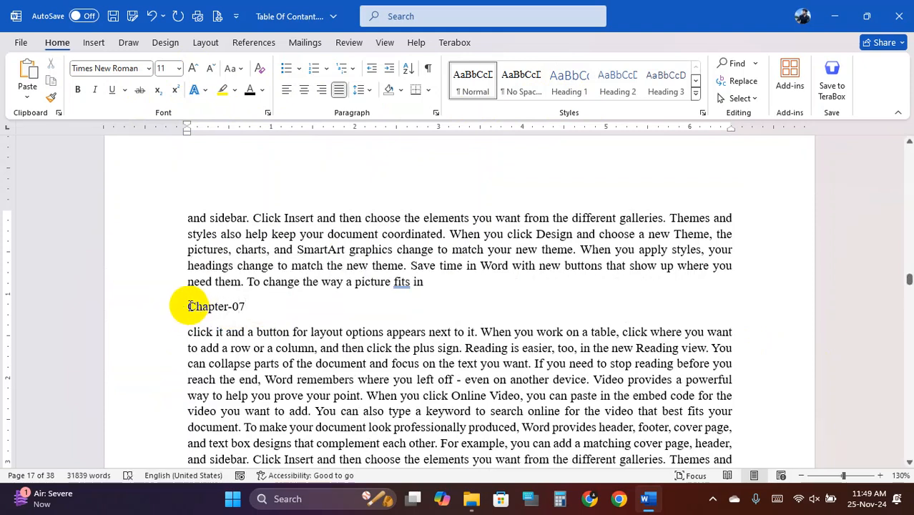
- Make Chapter-07 a centred 20 pt Heading 1
left_click_drag(189, 306, 255, 305)
left_click(569, 84)
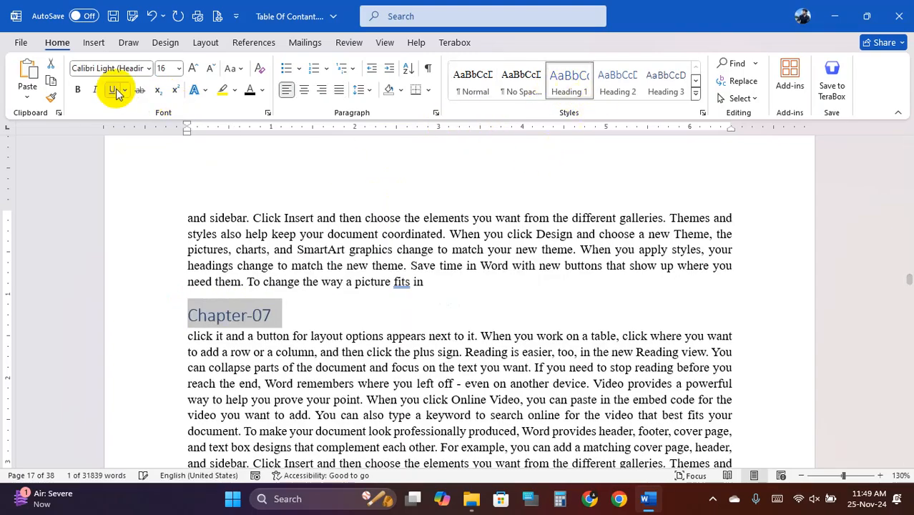
left_click(193, 68)
left_click(193, 68)
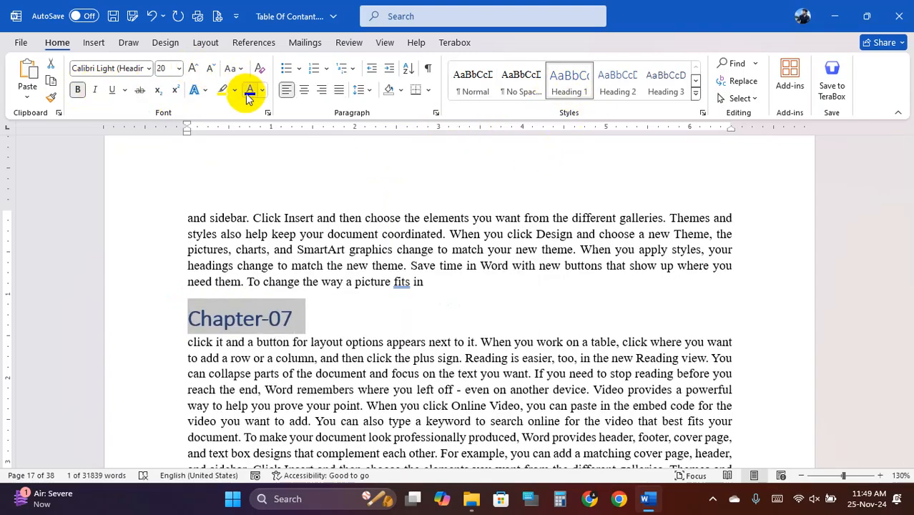
left_click(304, 91)
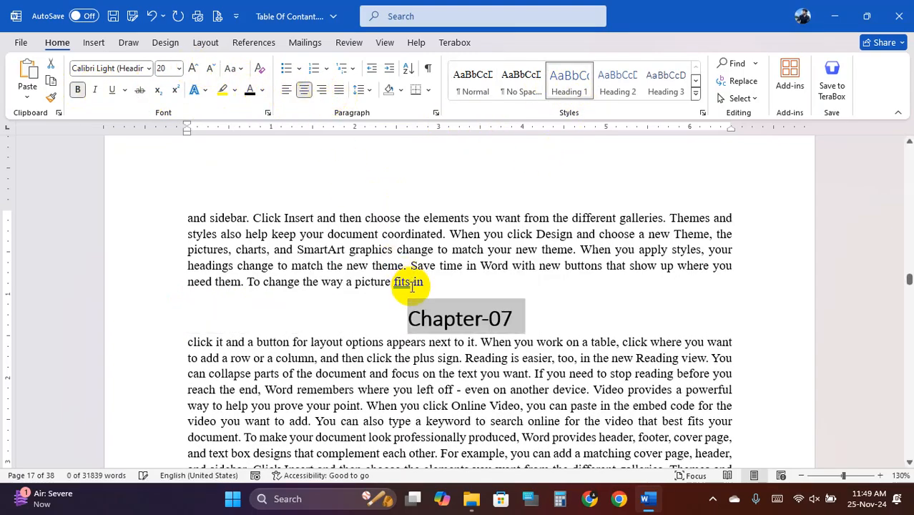
scroll(407, 292, "down", 10)
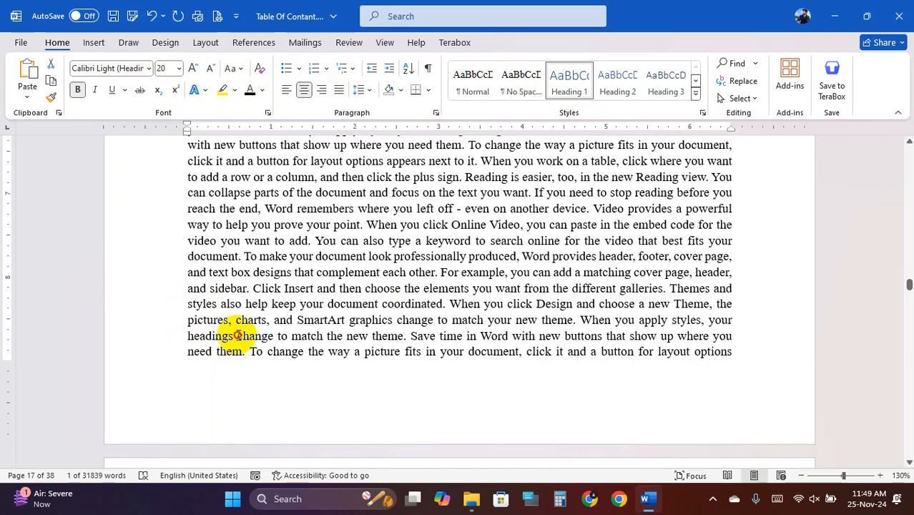
- Insert a page break after 'headings' and split the paragraph after 'change to'
left_click(236, 336)
key("ctrl+Return")
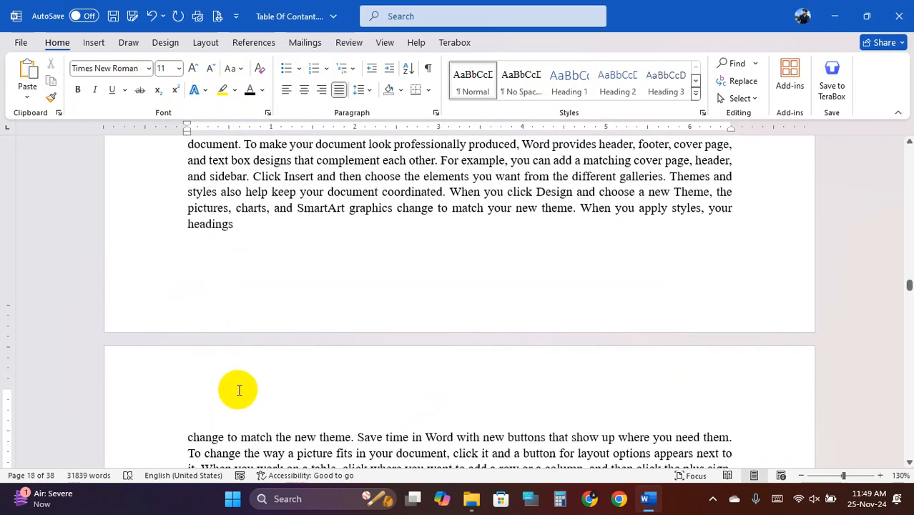
scroll(239, 390, "down", 2)
left_click(240, 357)
key("Return")
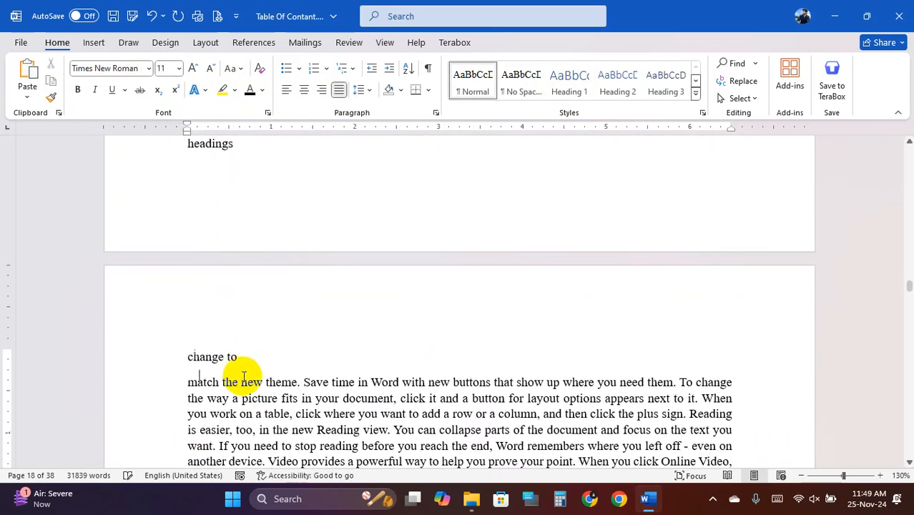
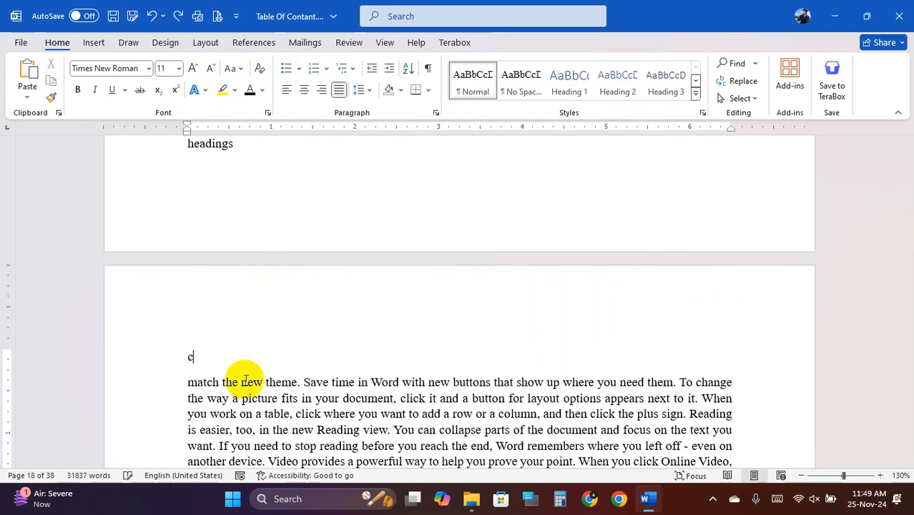
- Make 'change' a bold 14 pt Heading 2 numbered 7.1
type("nge")
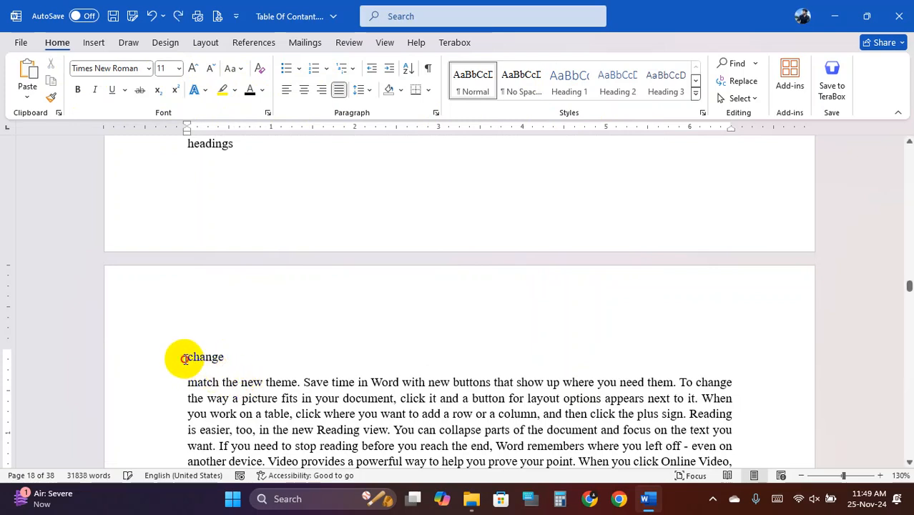
left_click(187, 358)
type("7.1")
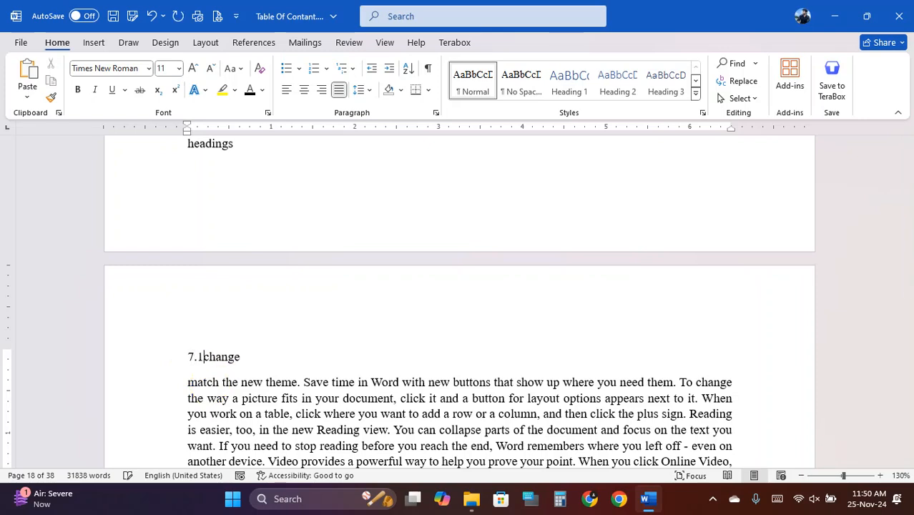
left_click_drag(245, 357, 192, 356)
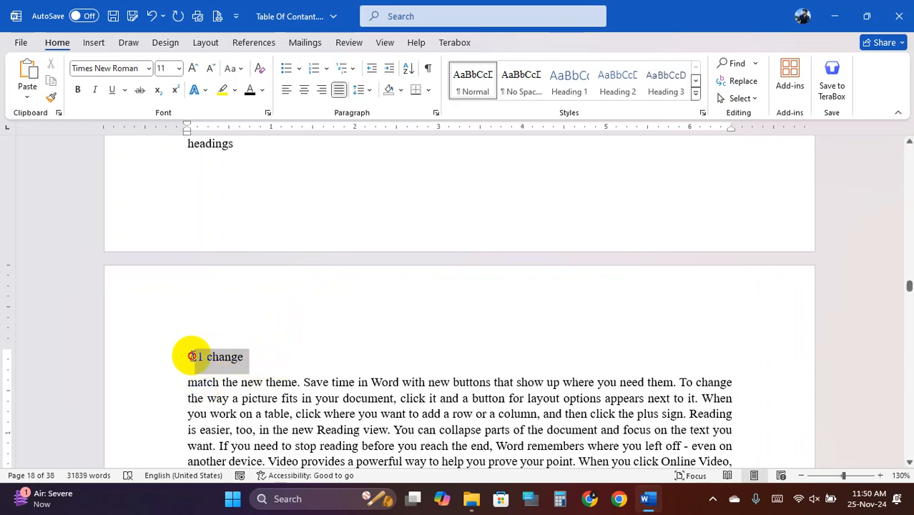
left_click(615, 82)
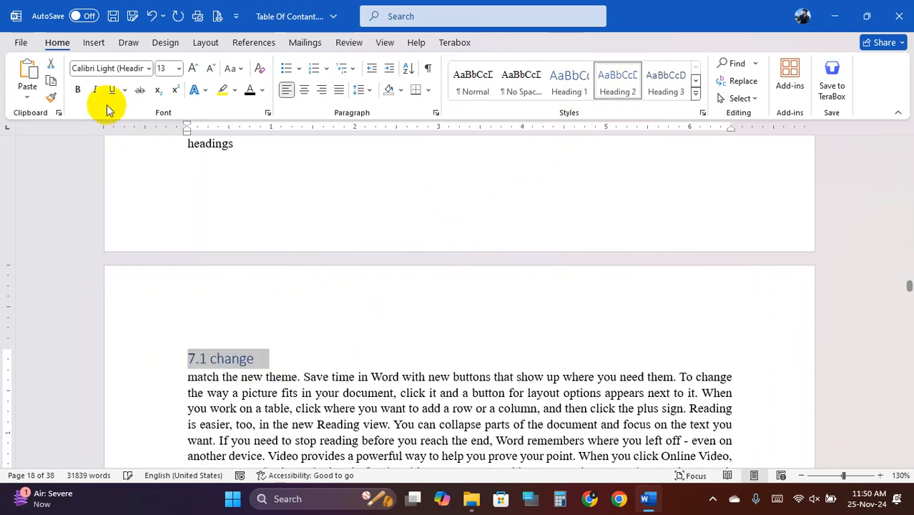
left_click(77, 89)
left_click(194, 70)
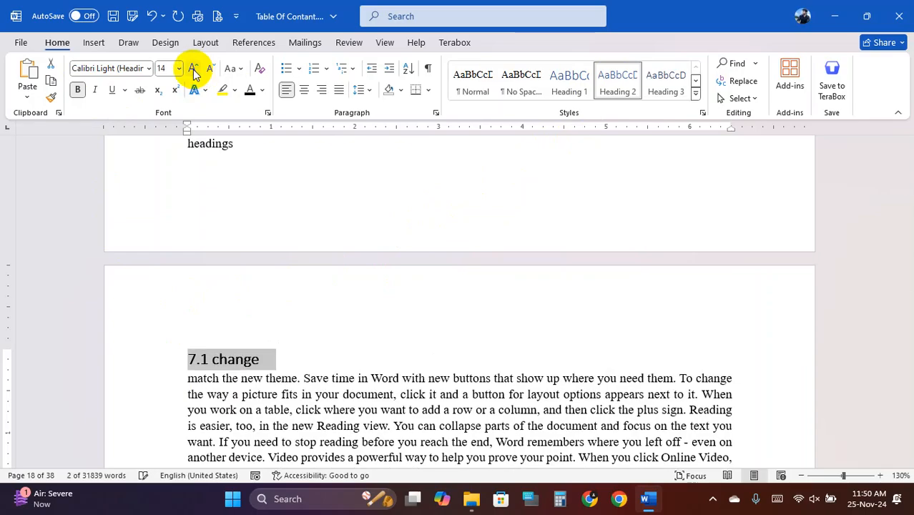
left_click(269, 367)
- Split 'a button' onto its own line as a bold, black Heading 2 numbered 7.2
scroll(347, 335, "down", 10)
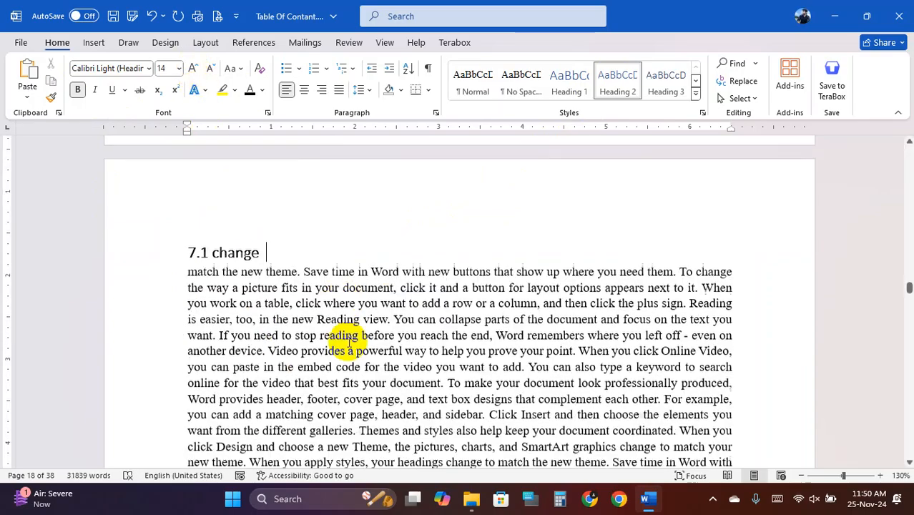
scroll(362, 344, "down", 10)
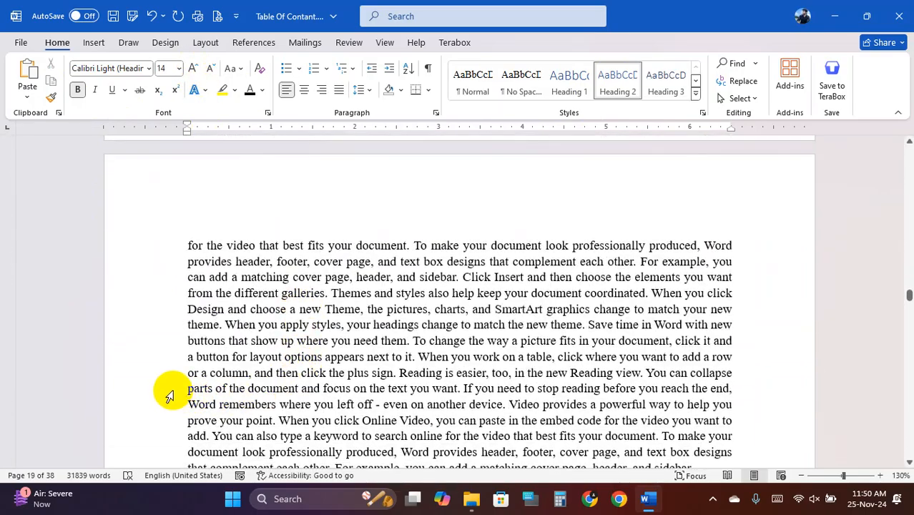
left_click(231, 356)
key("Return")
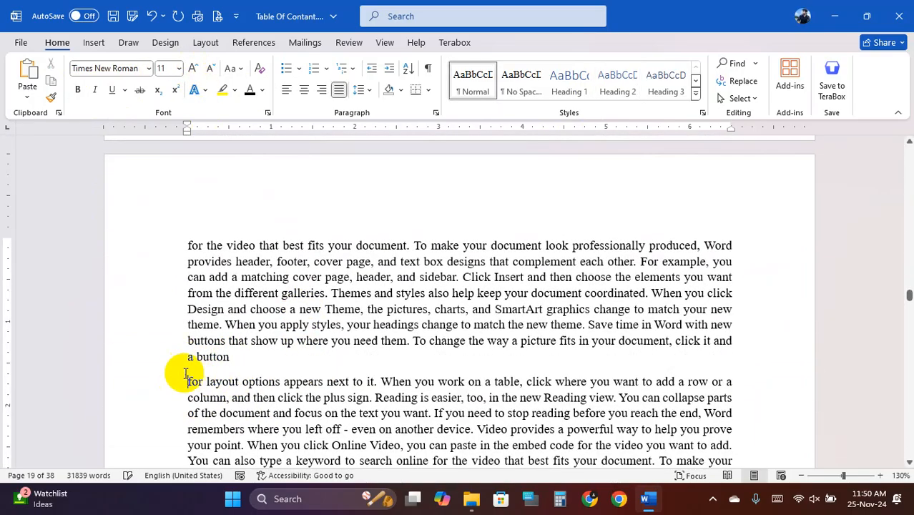
left_click(185, 356)
key("Return")
type("7")
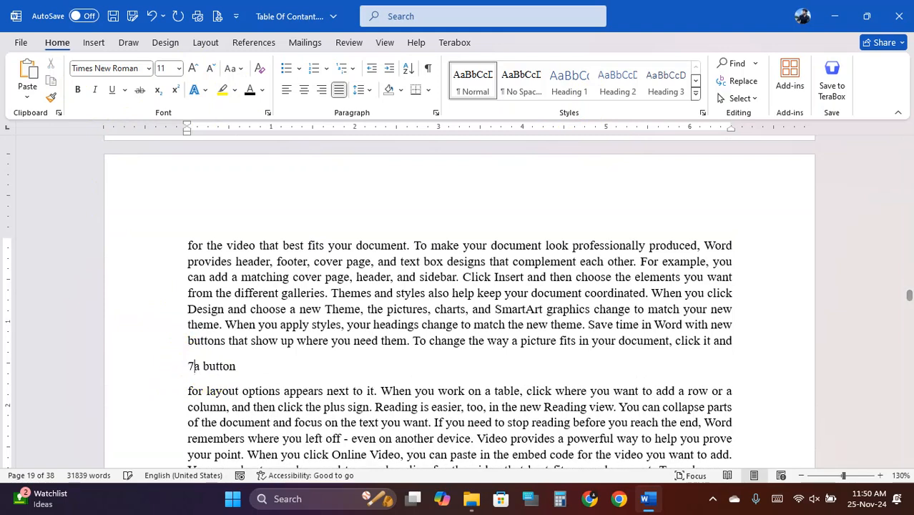
type(".2")
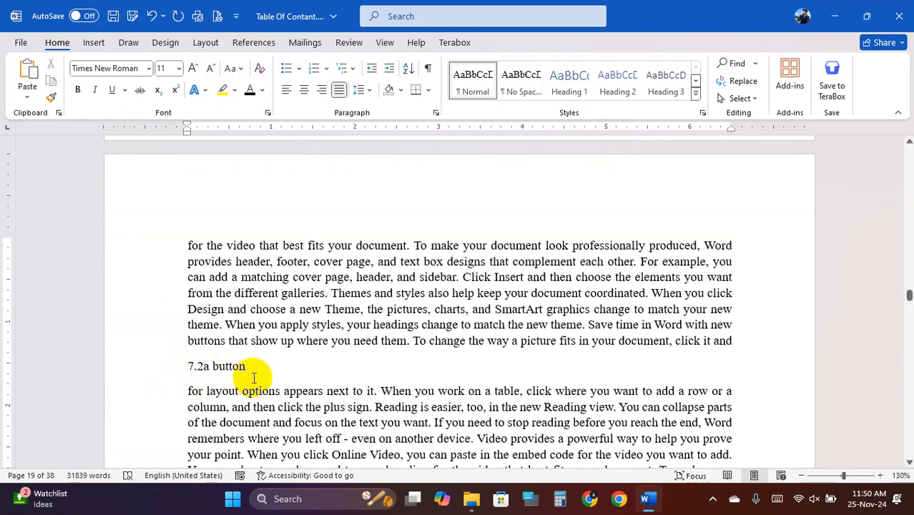
left_click_drag(255, 369, 190, 366)
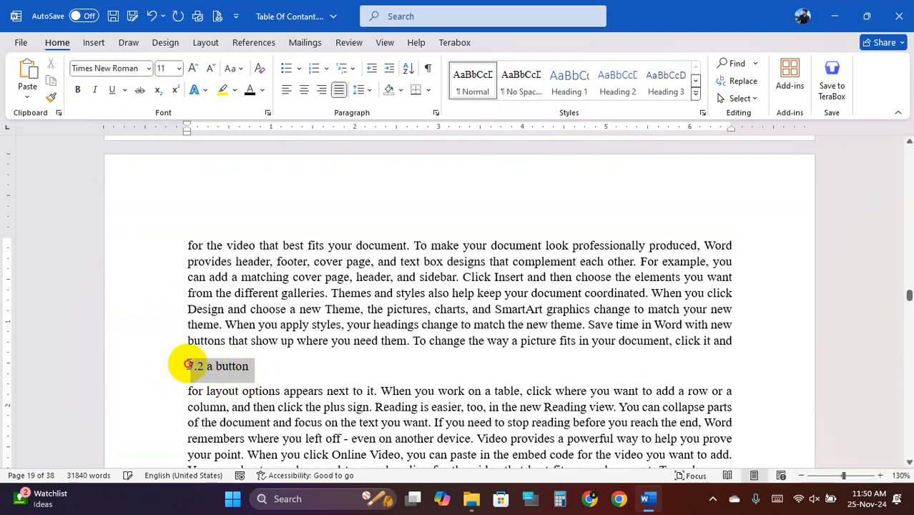
left_click(616, 83)
left_click(79, 91)
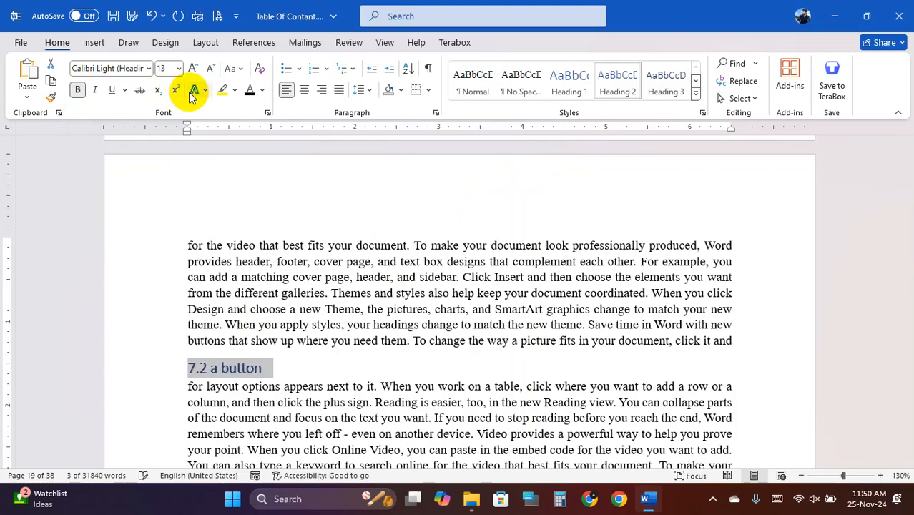
left_click(250, 90)
left_click(380, 382)
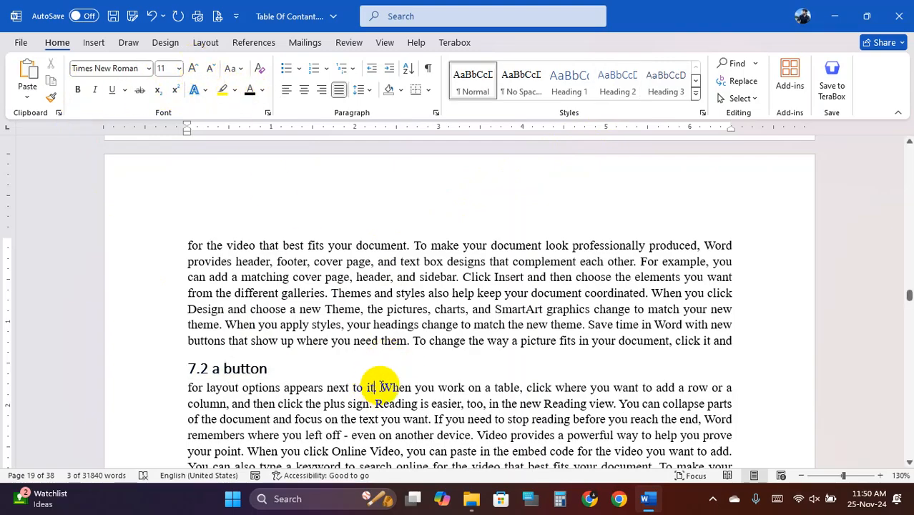
scroll(412, 372, "down", 5)
- Add 'Chapter-08' before 'match your new theme' as a centred 20 pt Heading 1
scroll(412, 372, "down", 15)
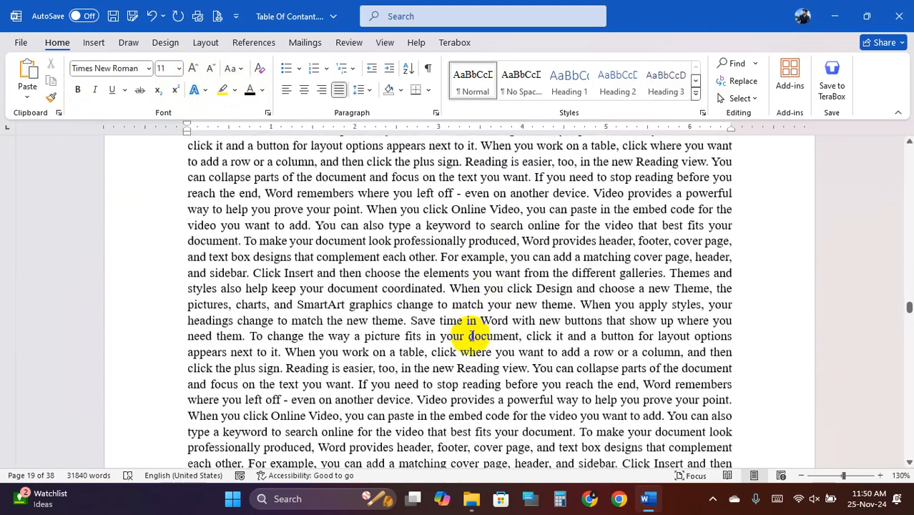
left_click(450, 300)
key("Return")
key("Return")
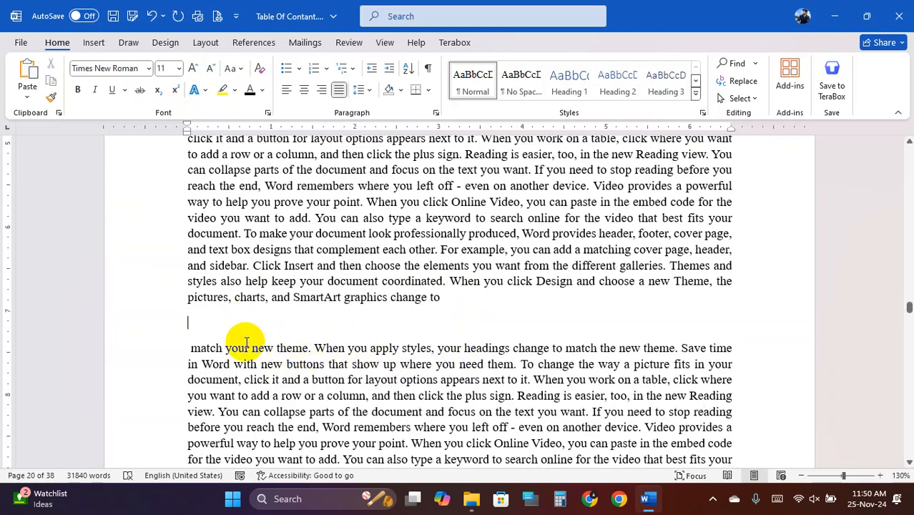
type("Chapter")
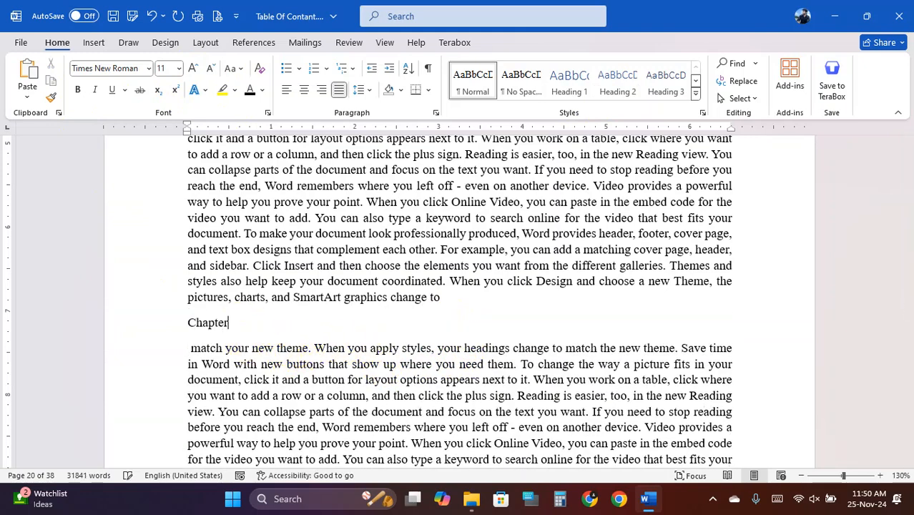
type("-08 C")
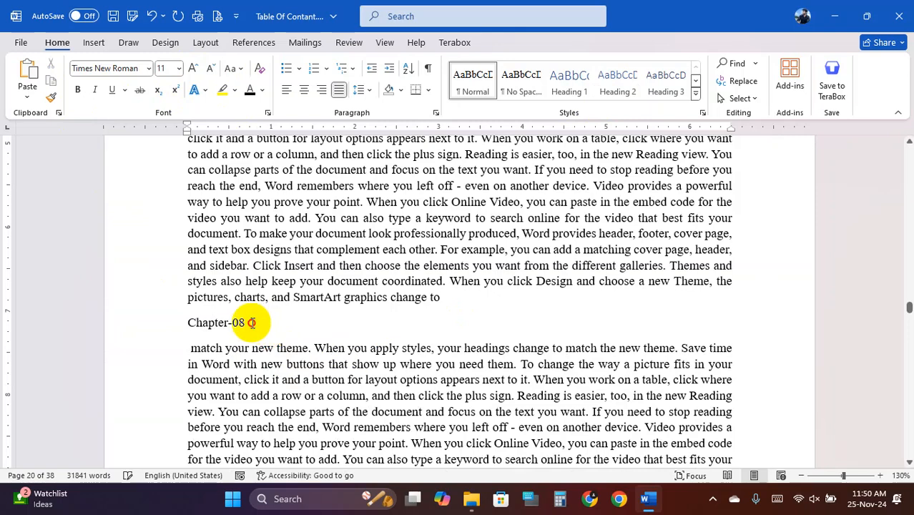
left_click(164, 323)
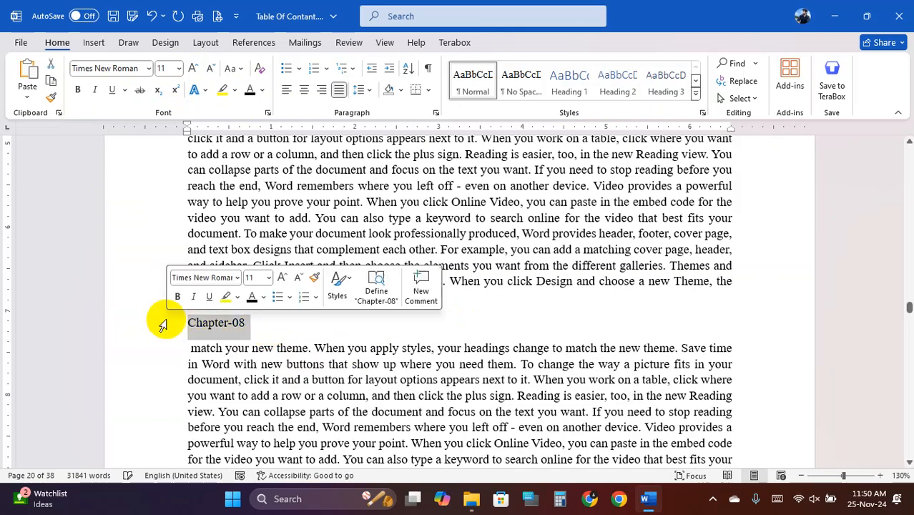
left_click(569, 77)
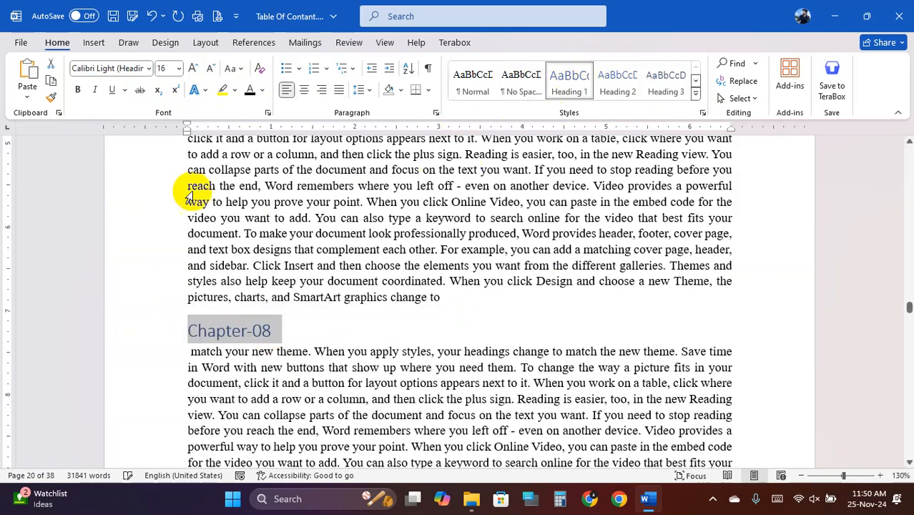
left_click(305, 89)
left_click(194, 69)
left_click(193, 68)
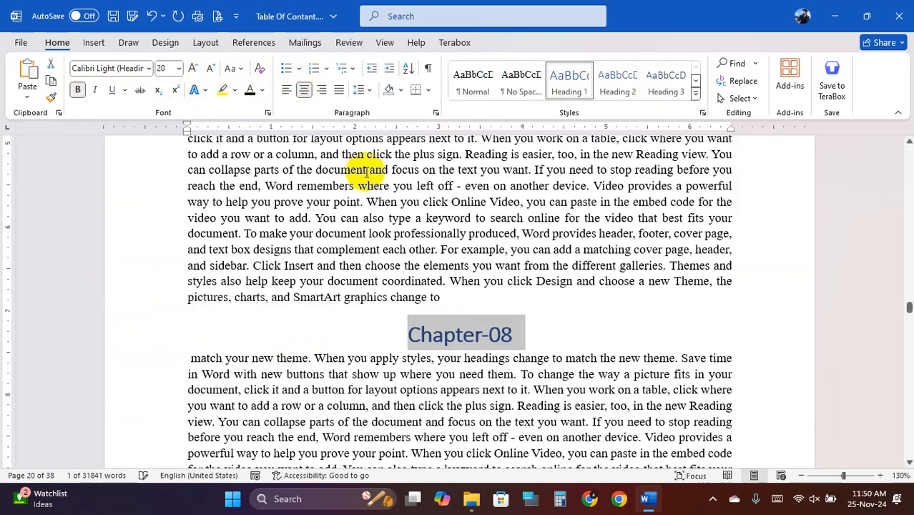
left_click(399, 202)
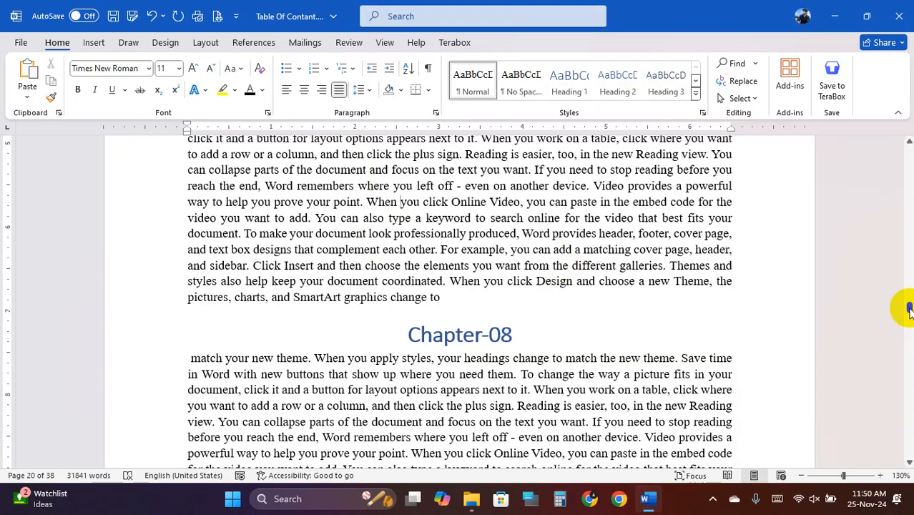
left_click_drag(909, 310, 907, 146)
- Insert a photo cover page at the start of the document
scroll(500, 347, "down", 4)
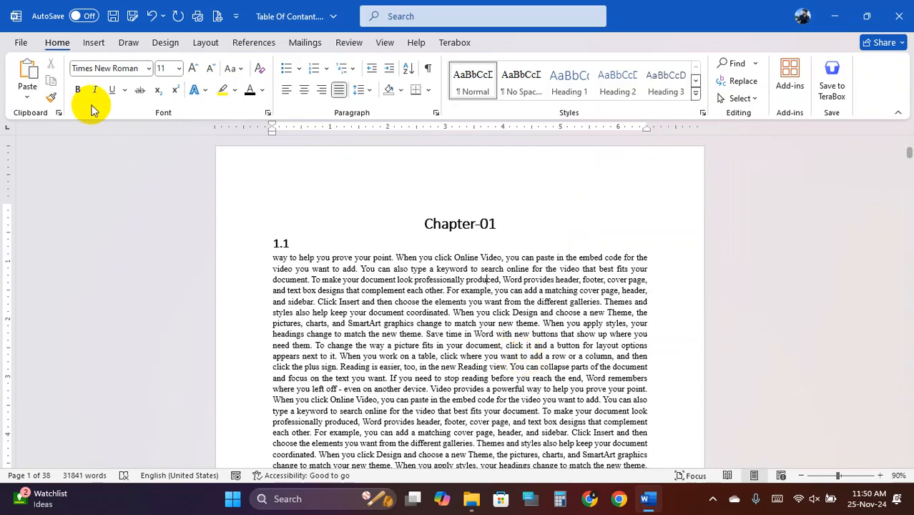
left_click(94, 42)
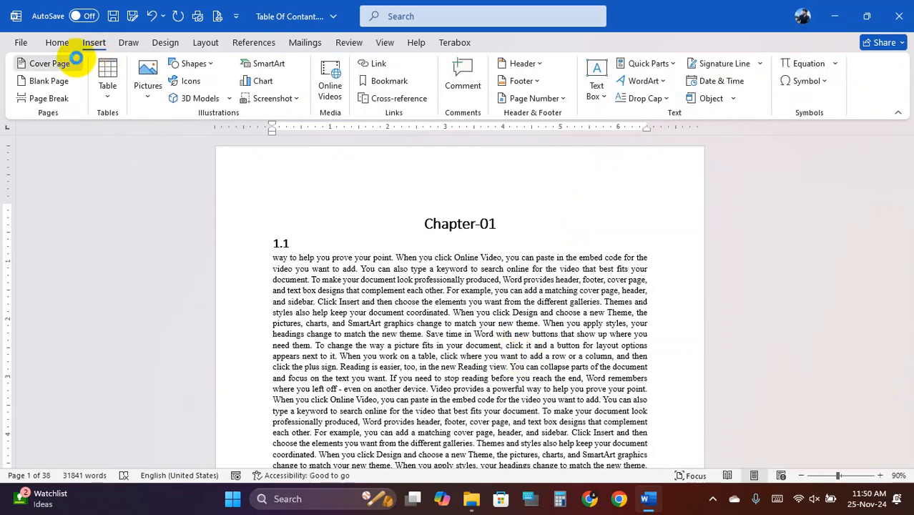
left_click(74, 61)
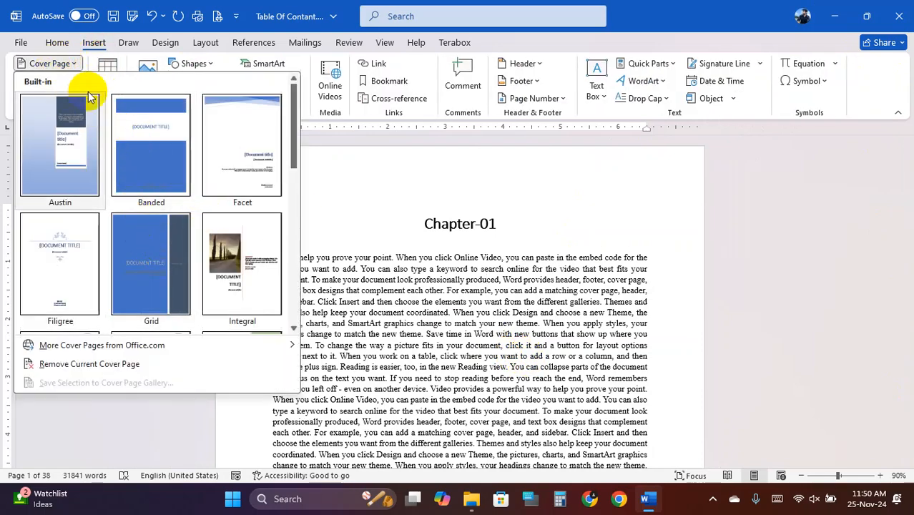
left_click(234, 257)
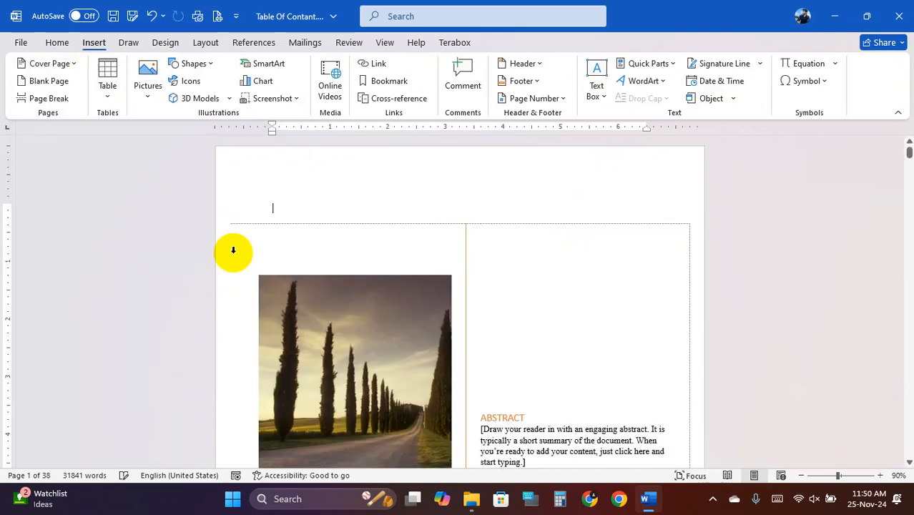
- Click around Chapter-01 and the cover page block to find the cover's boundaries
scroll(464, 338, "down", 3)
scroll(464, 338, "down", 6)
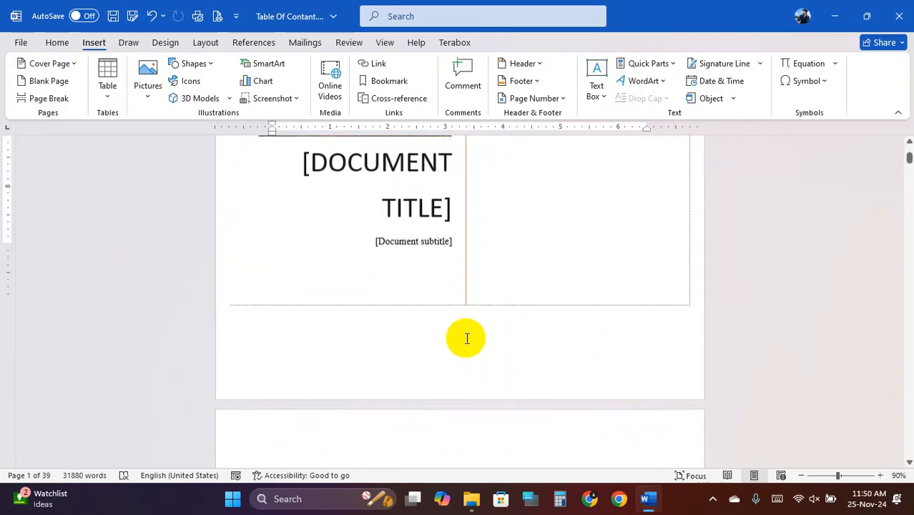
left_click(428, 338)
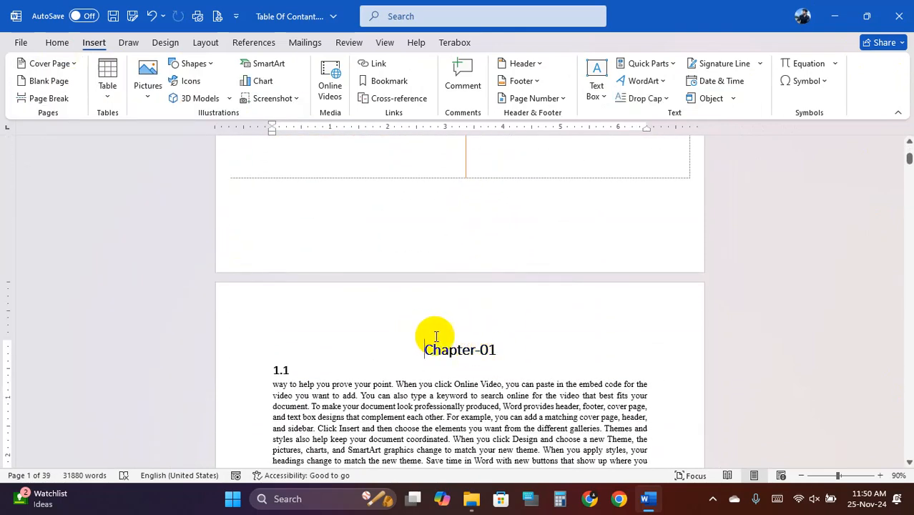
left_click(541, 357)
left_click(452, 219)
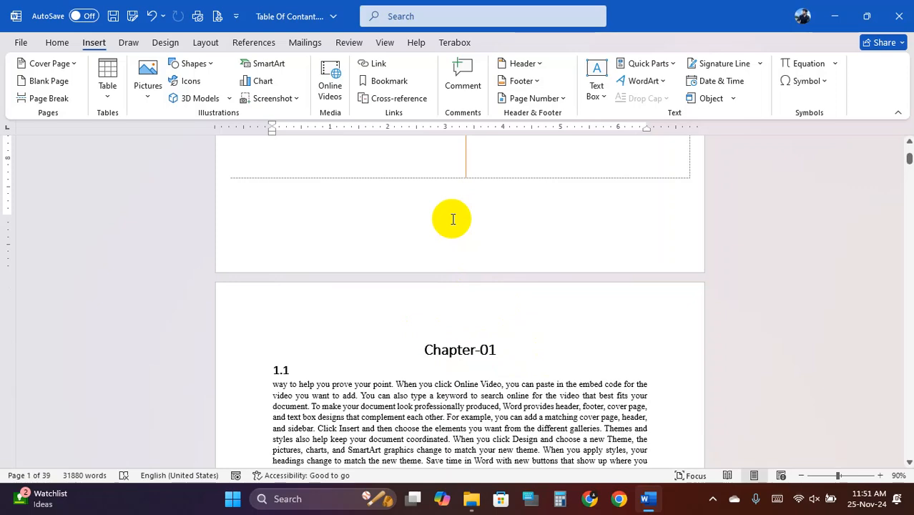
scroll(437, 226, "up", 3)
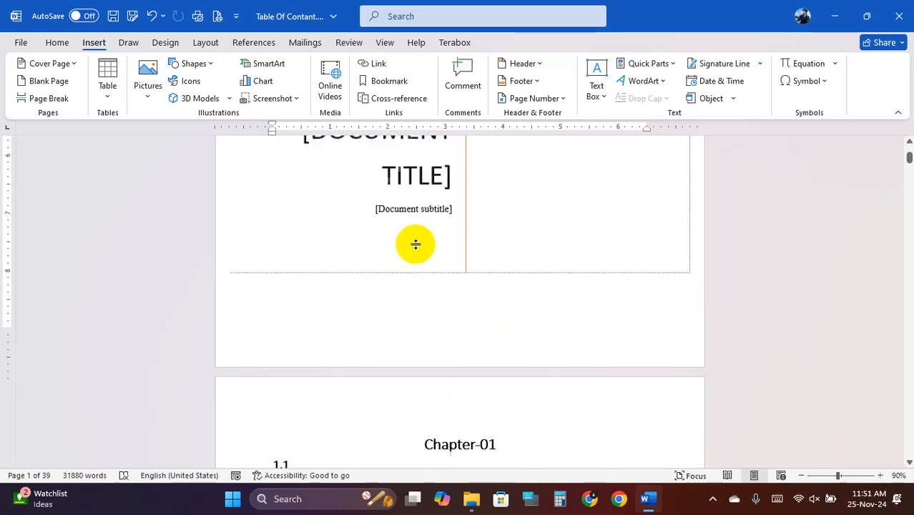
scroll(286, 320, "up", 6)
scroll(429, 326, "down", 9)
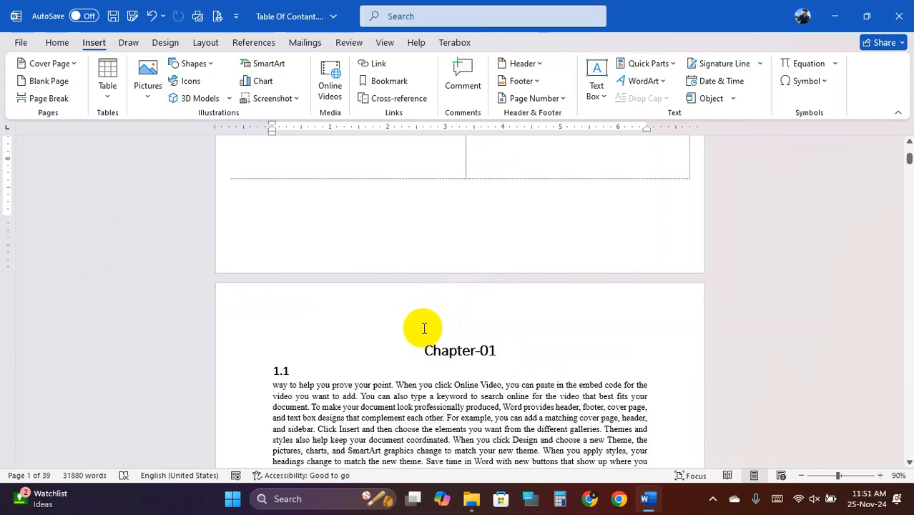
left_click(482, 201)
left_click(245, 225)
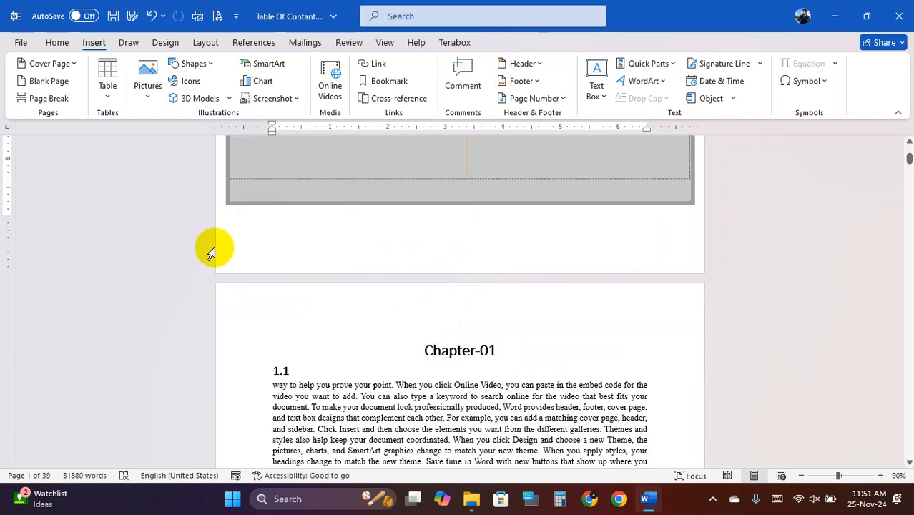
left_click(551, 220)
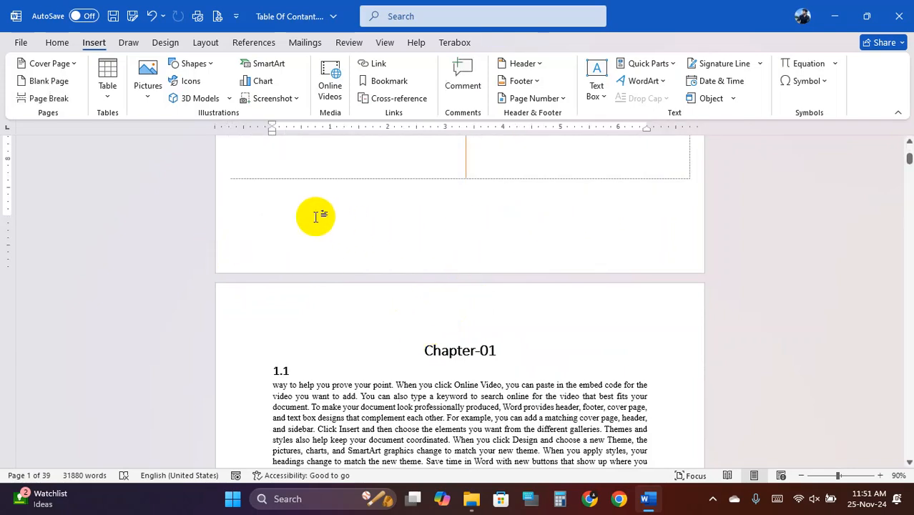
- Select parts of the cover page box and briefly reopen the Cover Page designs
scroll(316, 215, "up", 8)
left_click(578, 291)
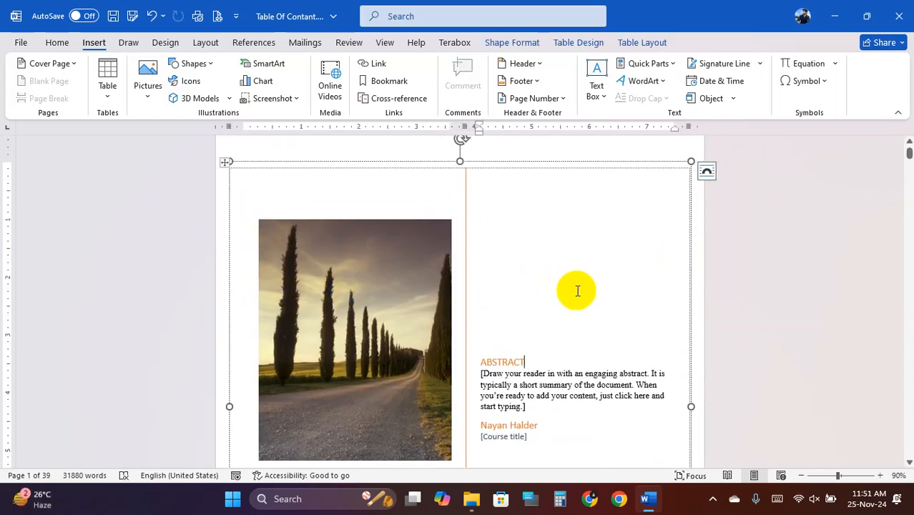
scroll(580, 292, "down", 5)
left_click(533, 281)
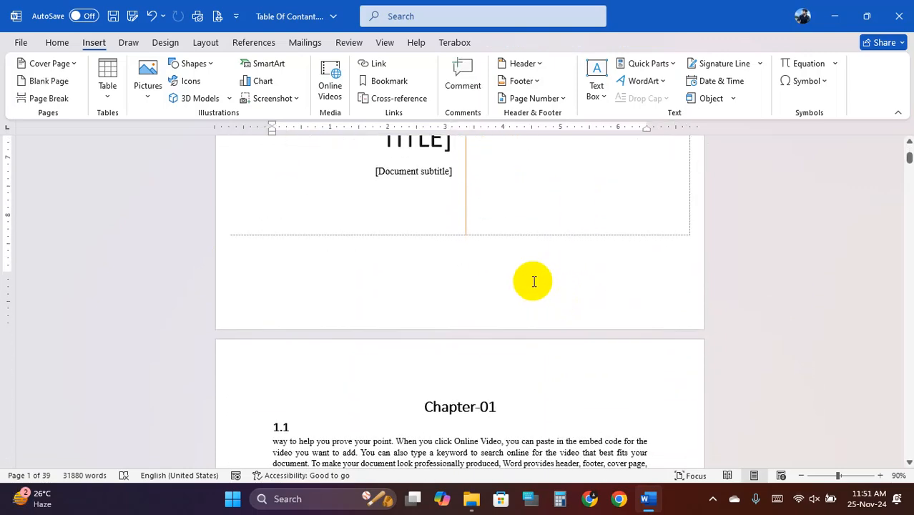
left_click(521, 252)
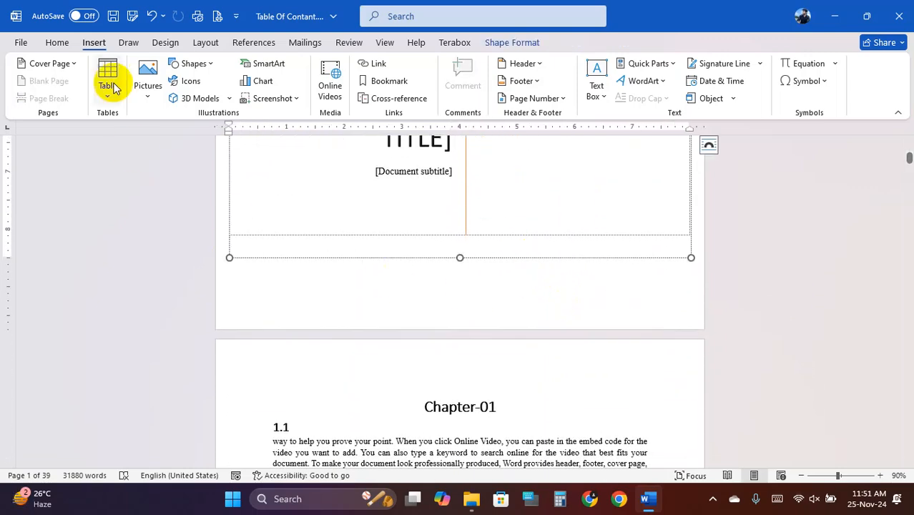
left_click(207, 43)
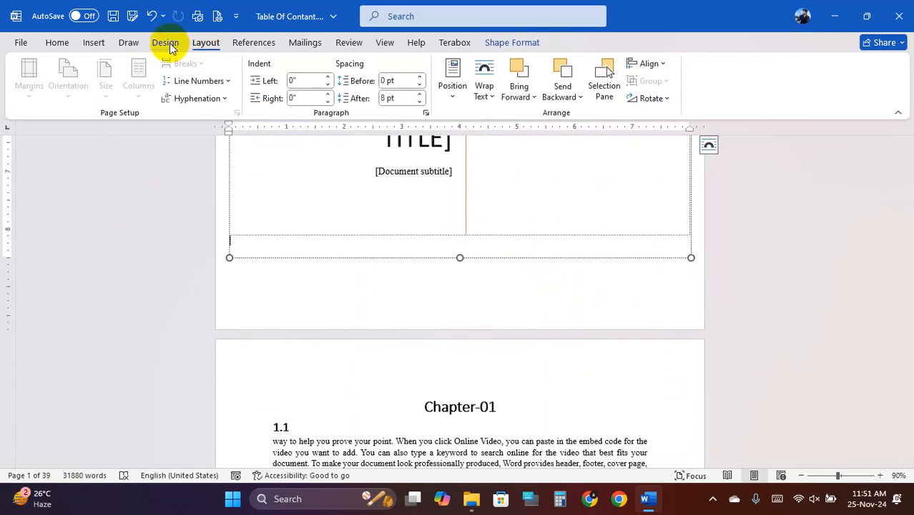
left_click(94, 43)
left_click(67, 66)
left_click(72, 64)
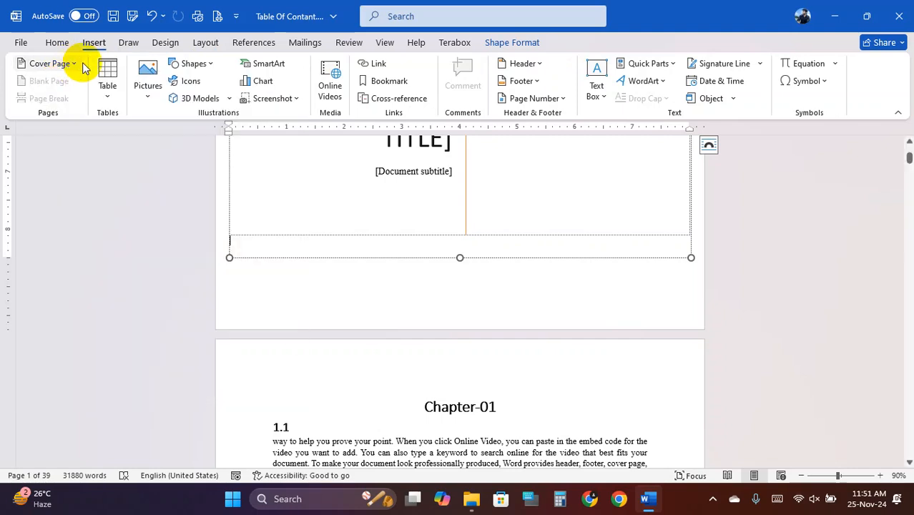
left_click(256, 276)
left_click(242, 252)
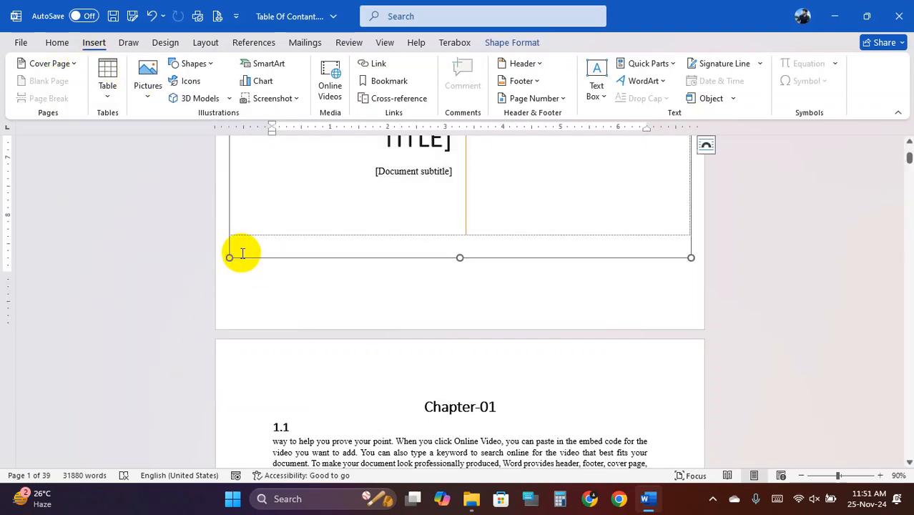
double_click(242, 249)
left_click(243, 249)
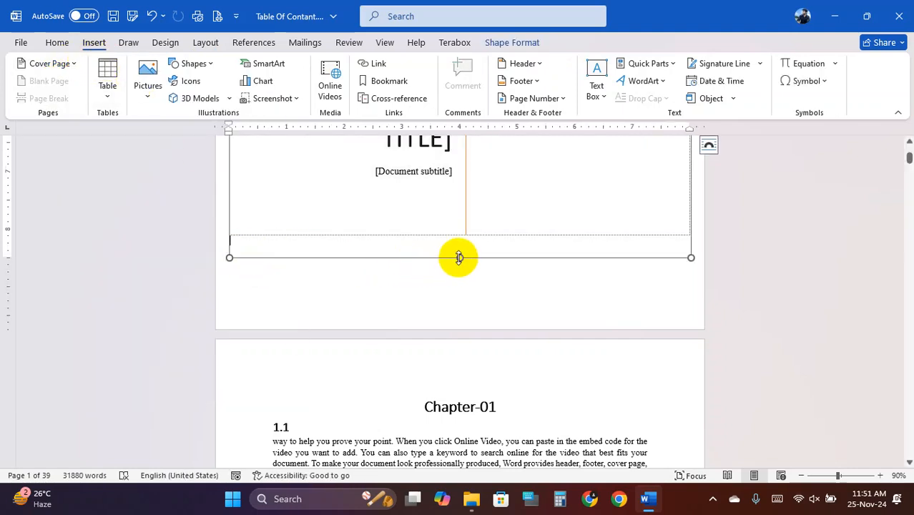
- Select the whole old cover page and delete it
scroll(427, 253, "up", 5)
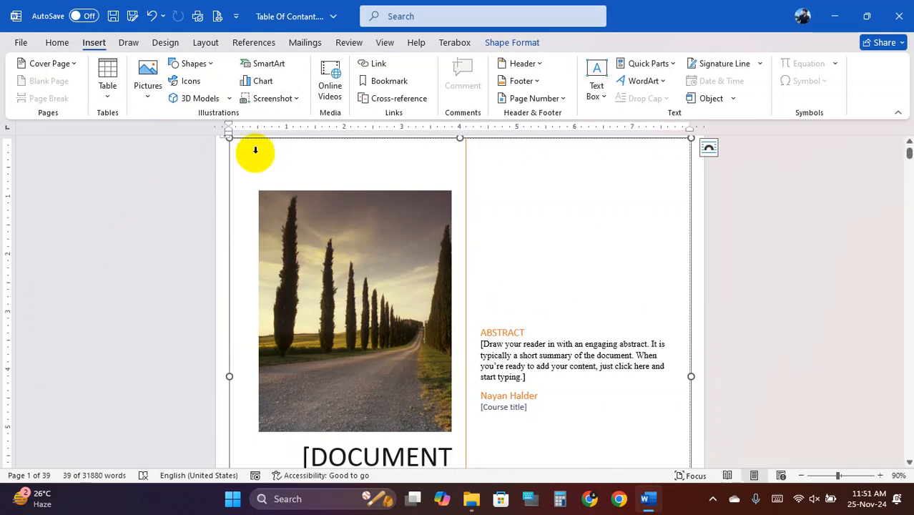
left_click(255, 150)
scroll(279, 206, "down", 2)
scroll(284, 208, "up", 4)
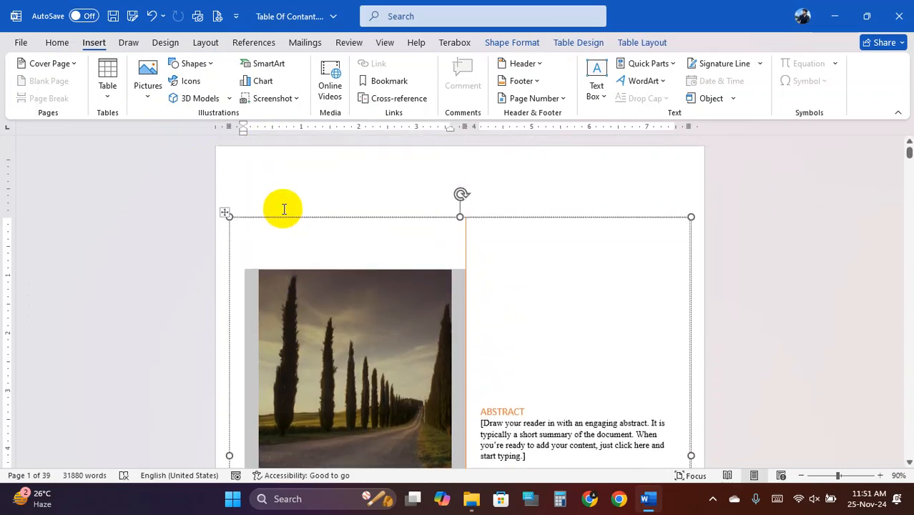
left_click(249, 184)
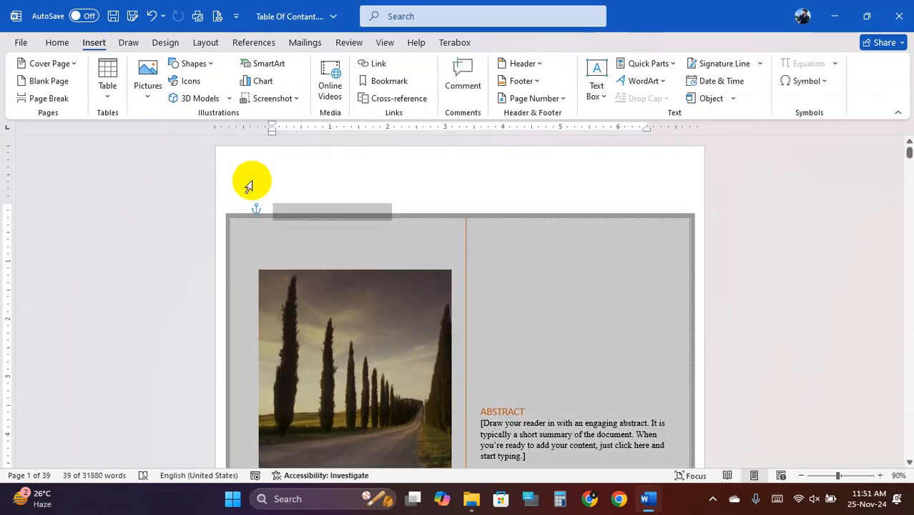
key("Delete")
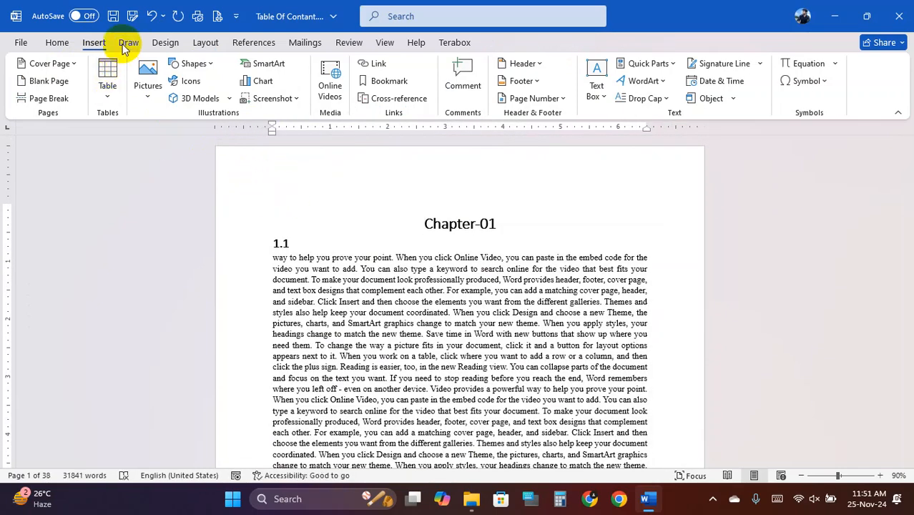
- Insert the Integral cover page and add a blank page at the document start
left_click(51, 63)
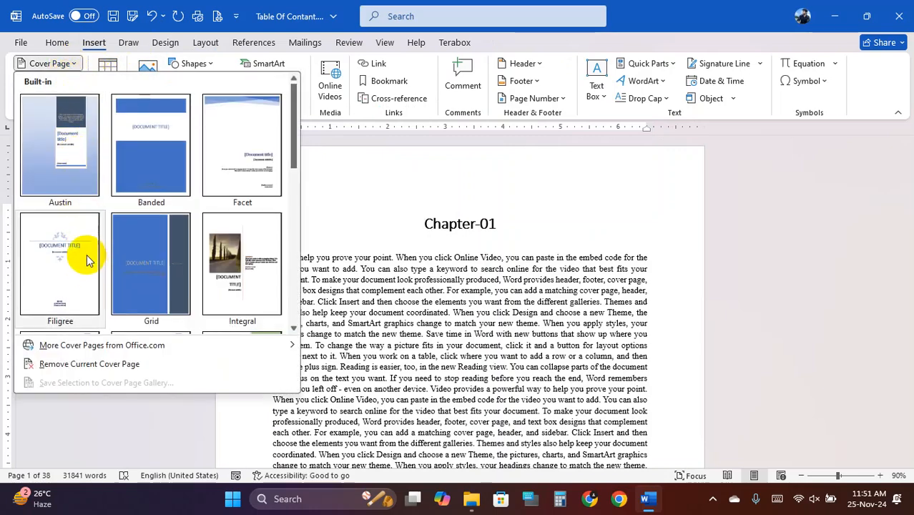
left_click(222, 248)
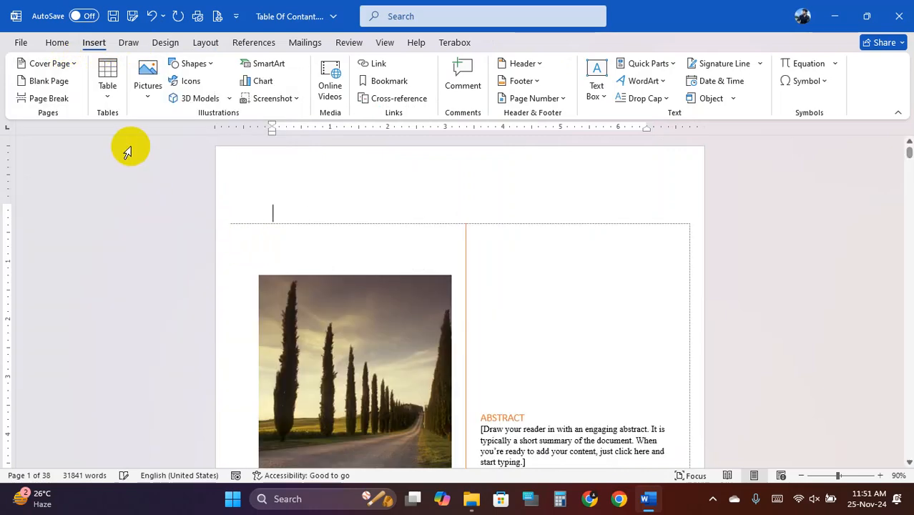
left_click(63, 82)
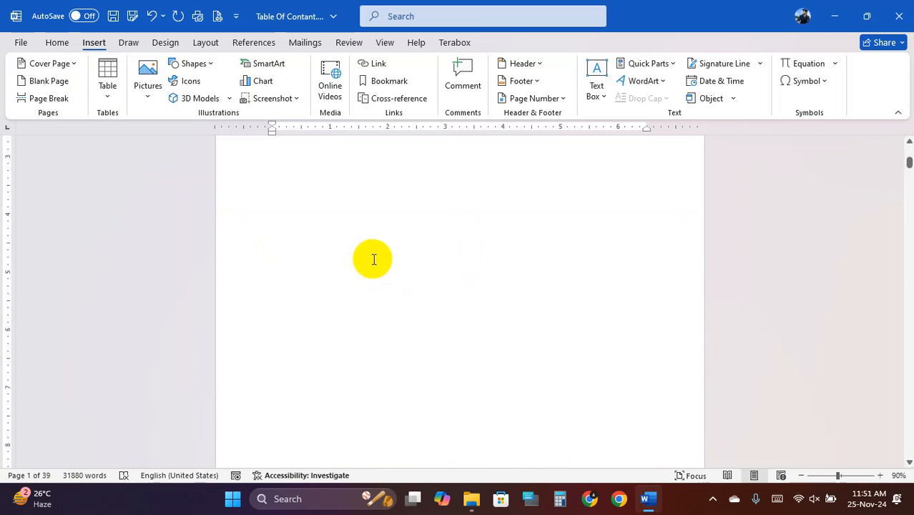
- Delete the duplicate cover page on page 3 and remove the page break before Chapter-01
scroll(373, 259, "down", 7, "ctrl")
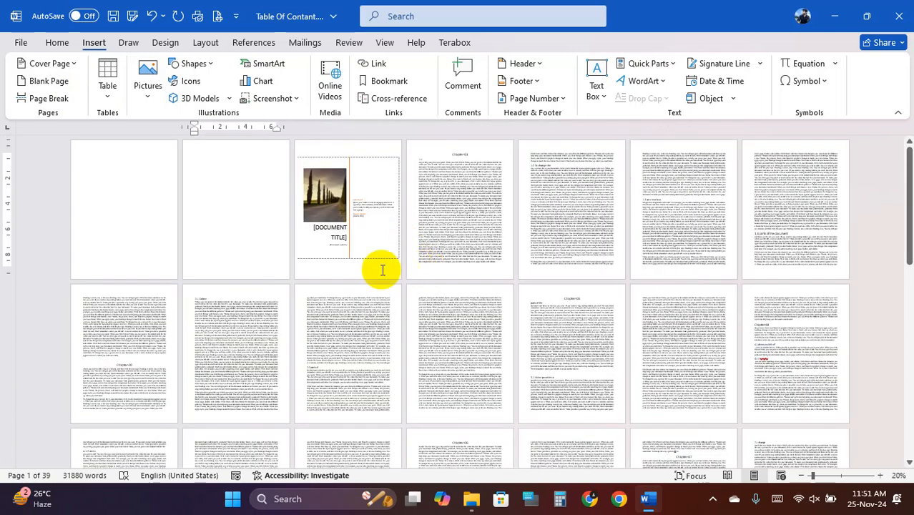
left_click(345, 192)
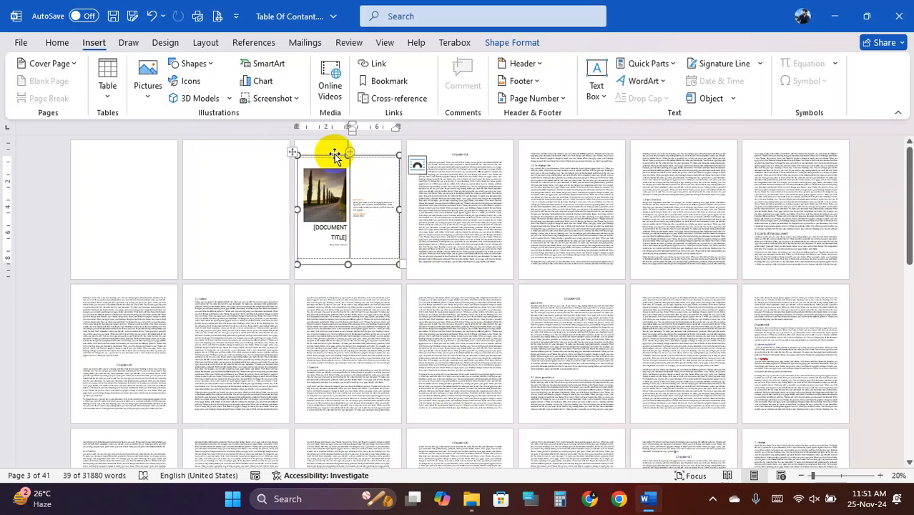
key("Delete")
key("Delete")
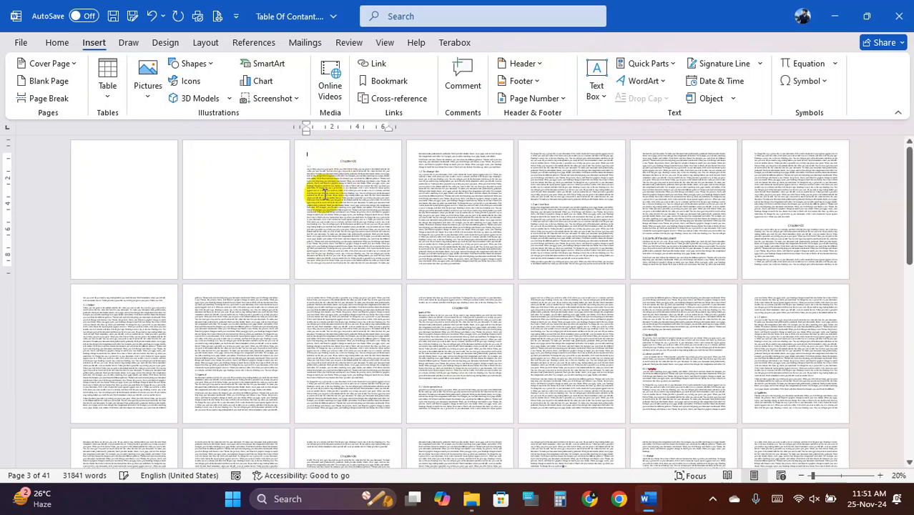
left_click(215, 186)
- Insert the Integral cover page as page 1, directly before Chapter-01
left_click(96, 170)
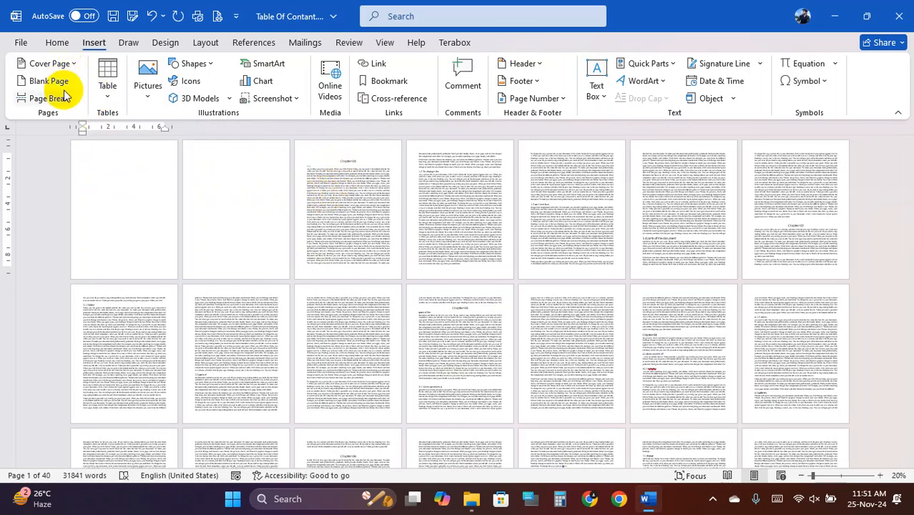
left_click(63, 64)
left_click(223, 249)
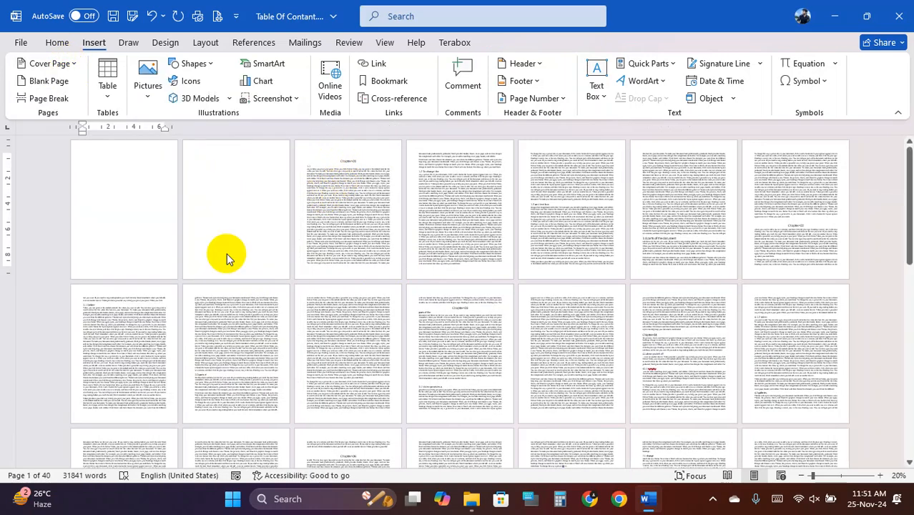
left_click(189, 152)
- Click through the cover page, its footer and photo to locate the cover's end
scroll(211, 201, "up", 5)
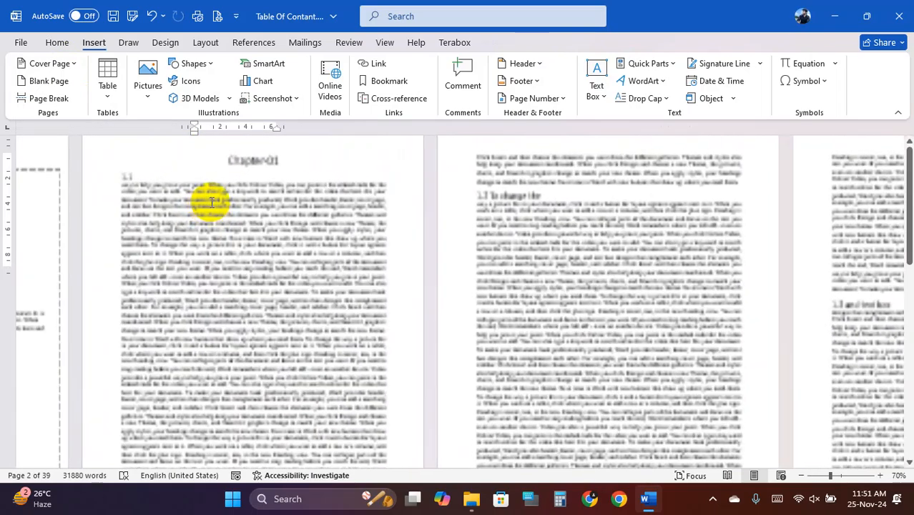
scroll(310, 242, "down", 3)
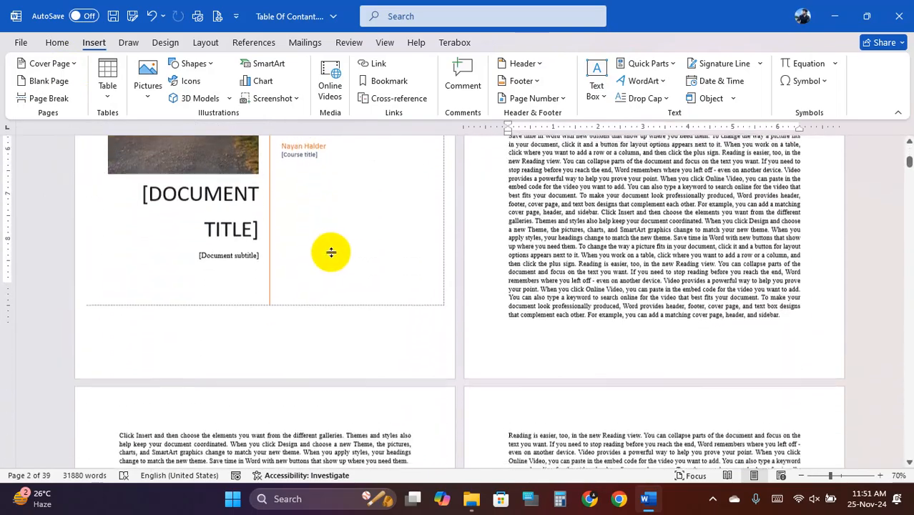
left_click(435, 285)
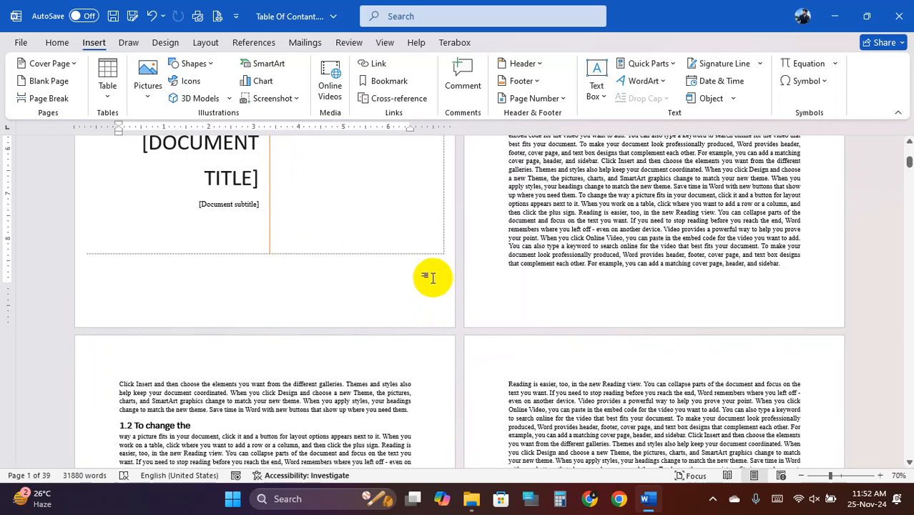
double_click(257, 284)
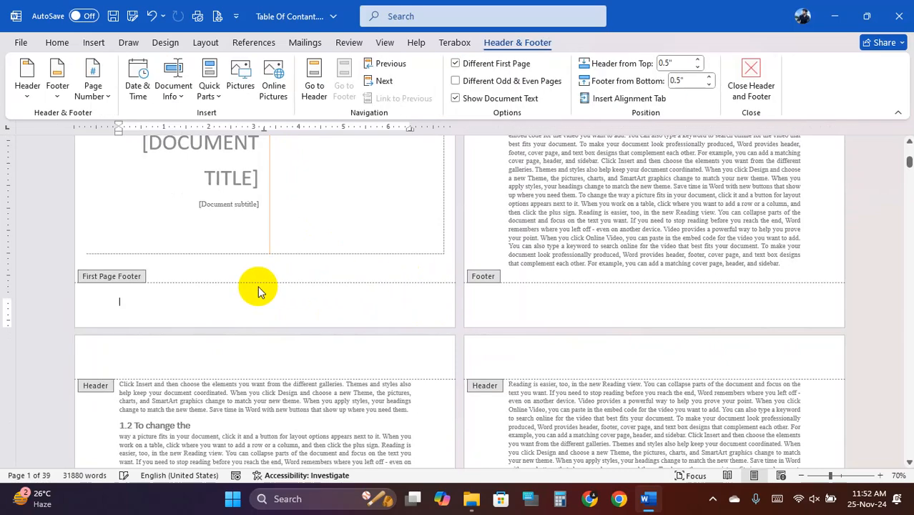
double_click(183, 272)
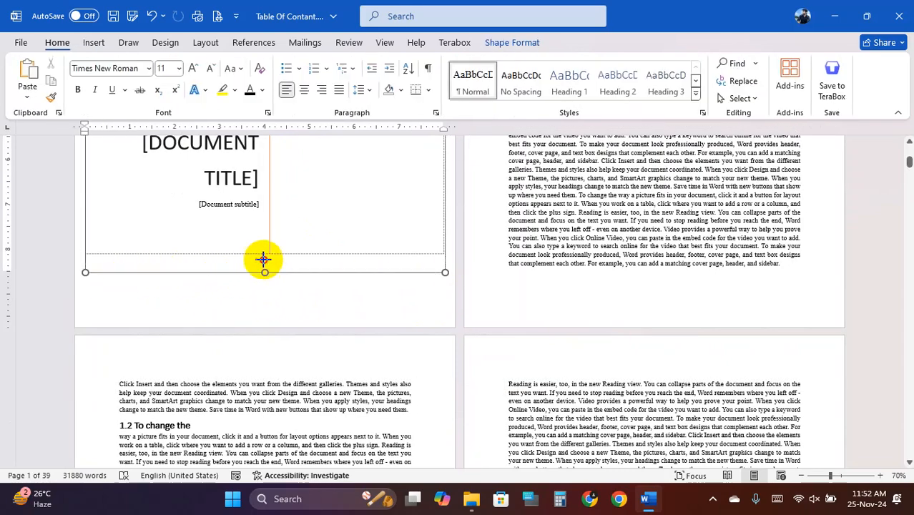
left_click_drag(264, 259, 264, 253)
scroll(167, 266, "up", 4)
scroll(167, 287, "down", 4)
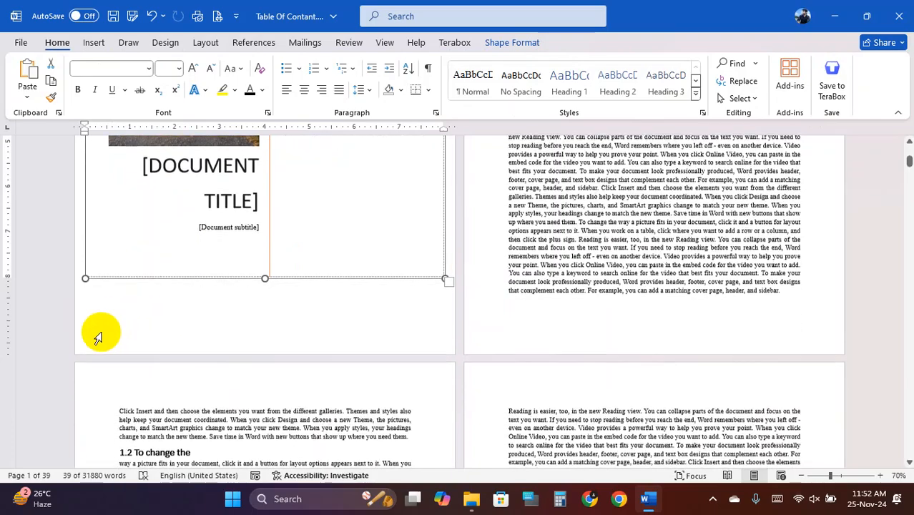
left_click(99, 293)
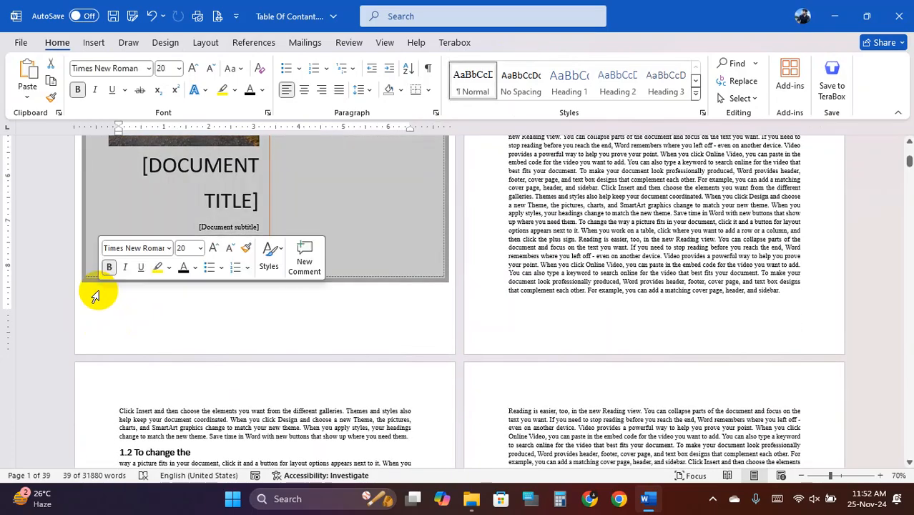
scroll(108, 292, "up", 5)
left_click(154, 308)
scroll(350, 274, "up", 2)
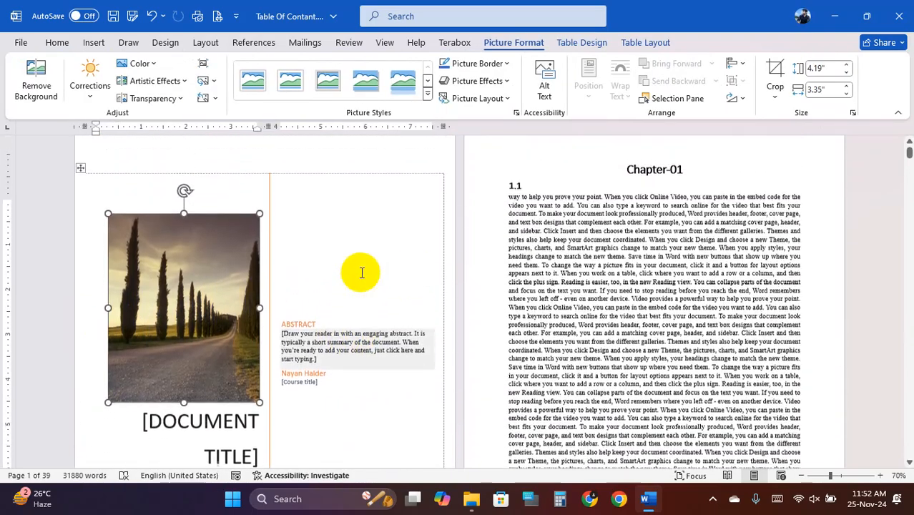
- Insert a blank page right after the cover page, before Chapter-01
left_click(618, 194)
key("Left")
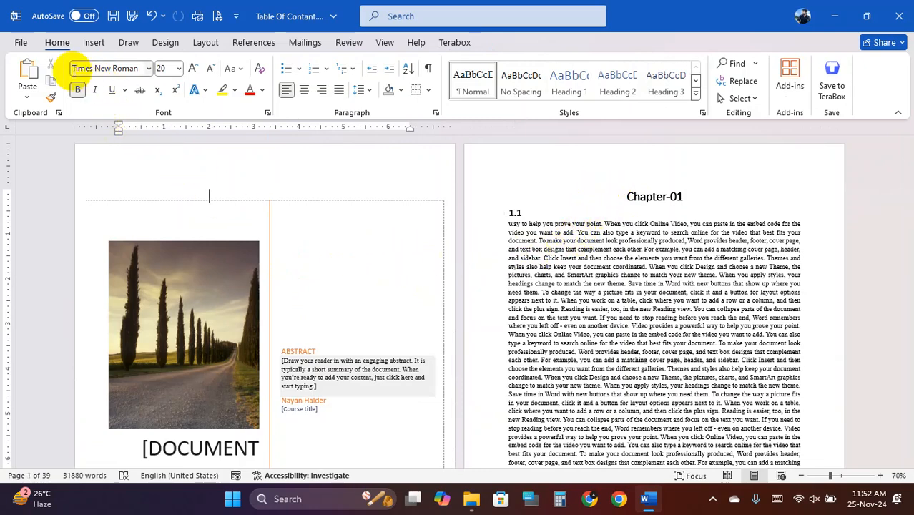
left_click(98, 43)
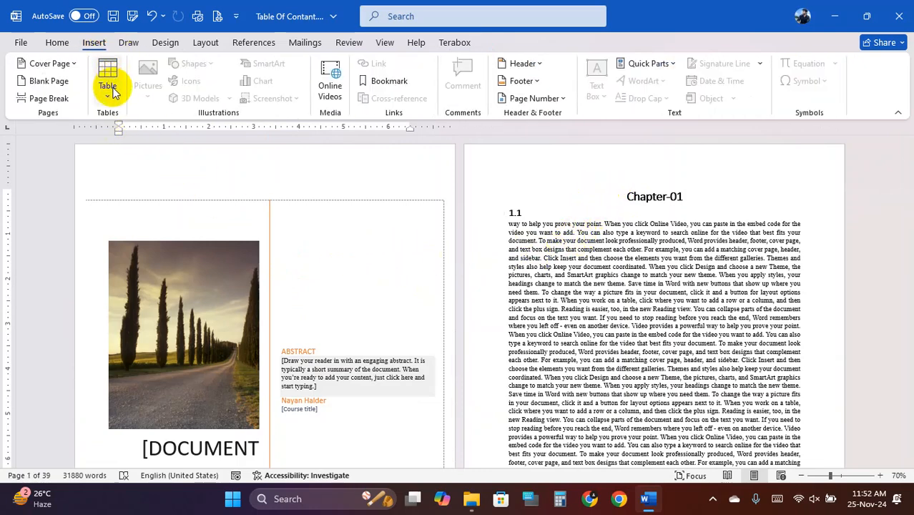
left_click(49, 81)
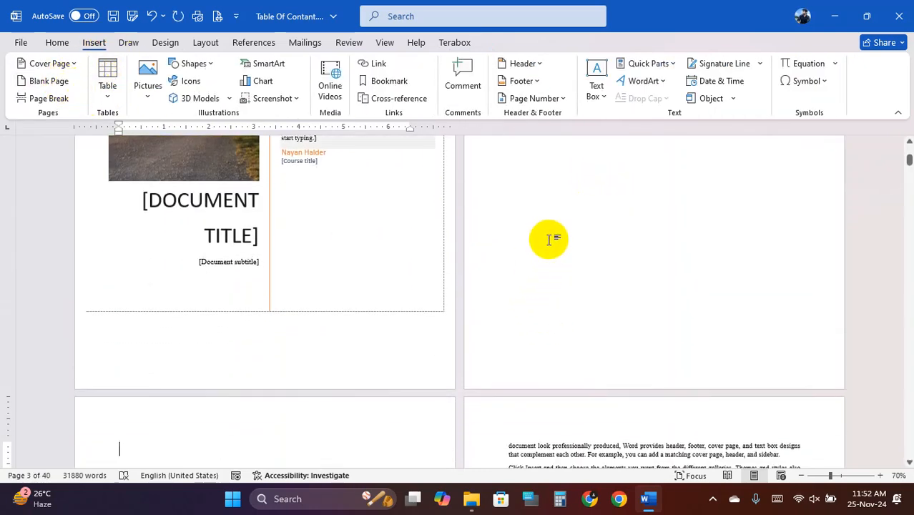
left_click(547, 247)
scroll(547, 252, "up", 1)
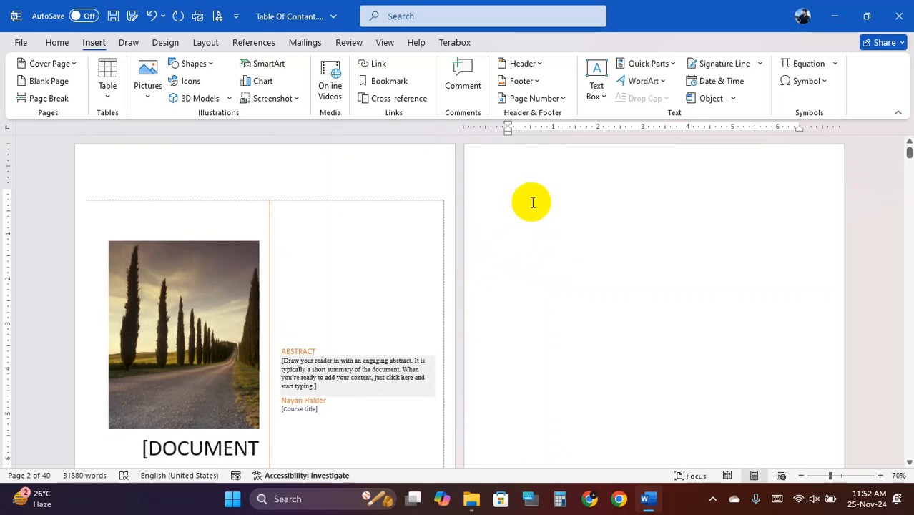
scroll(537, 215, "down", 6)
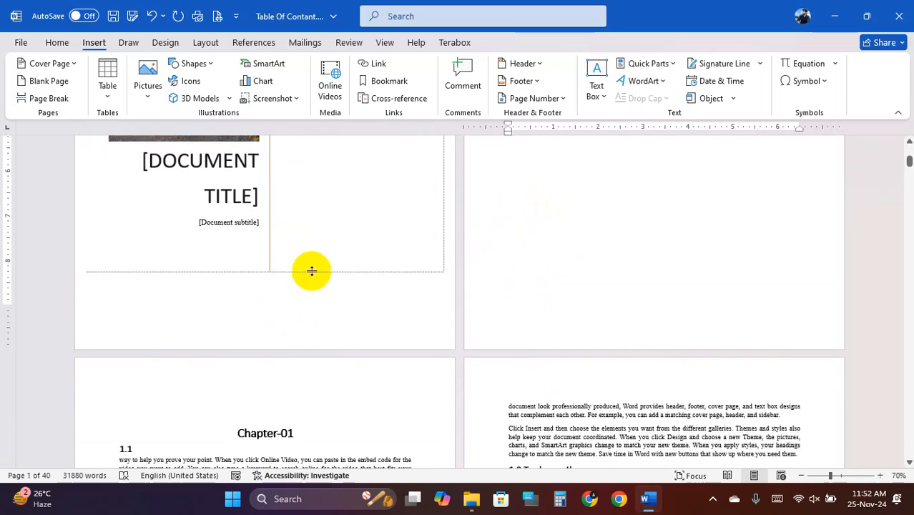
scroll(312, 271, "up", 6)
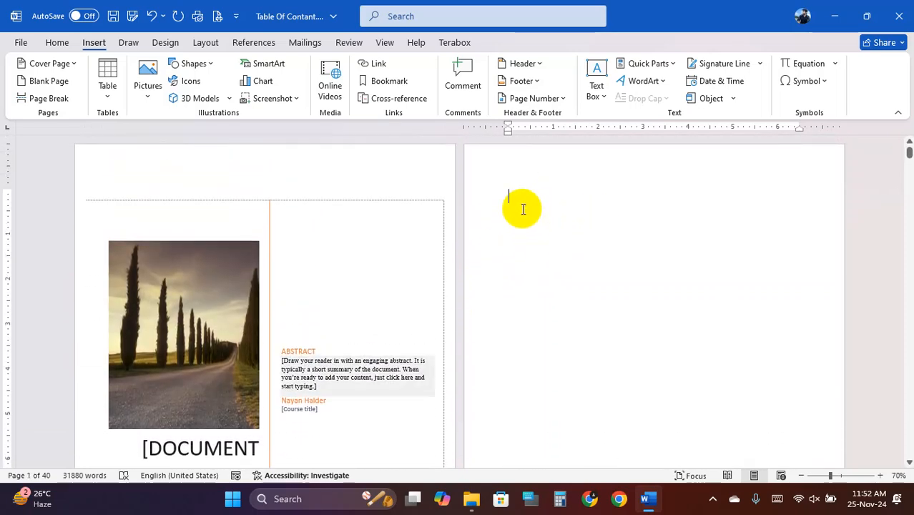
left_click(254, 43)
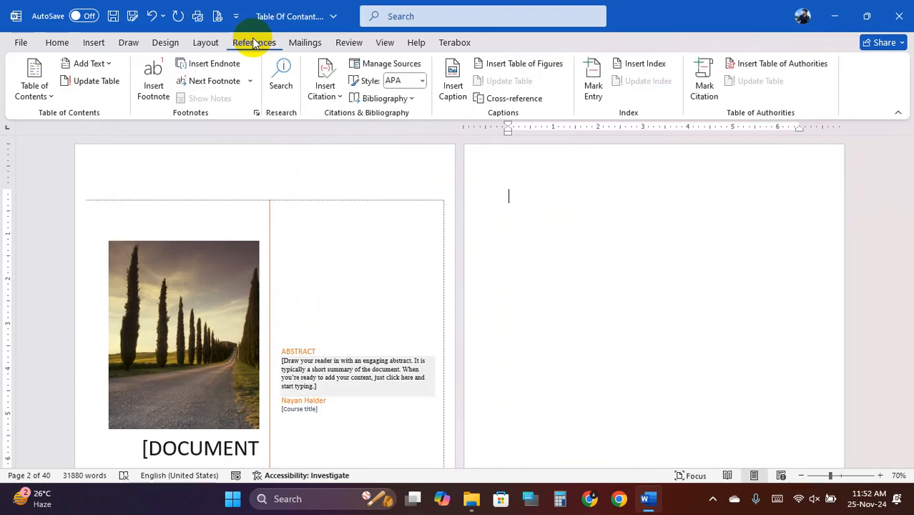
- Insert Automatic Table 1 on page 2 and scroll through its chapter entries
left_click(49, 97)
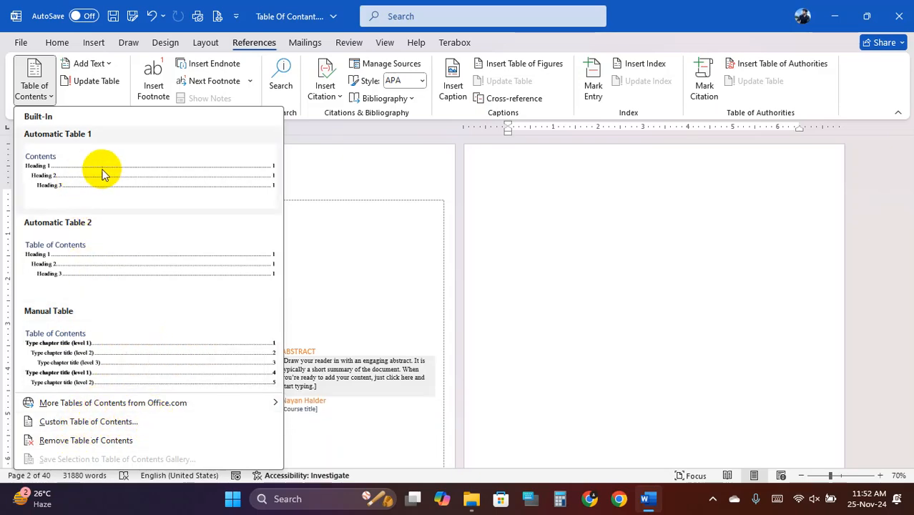
left_click(183, 170)
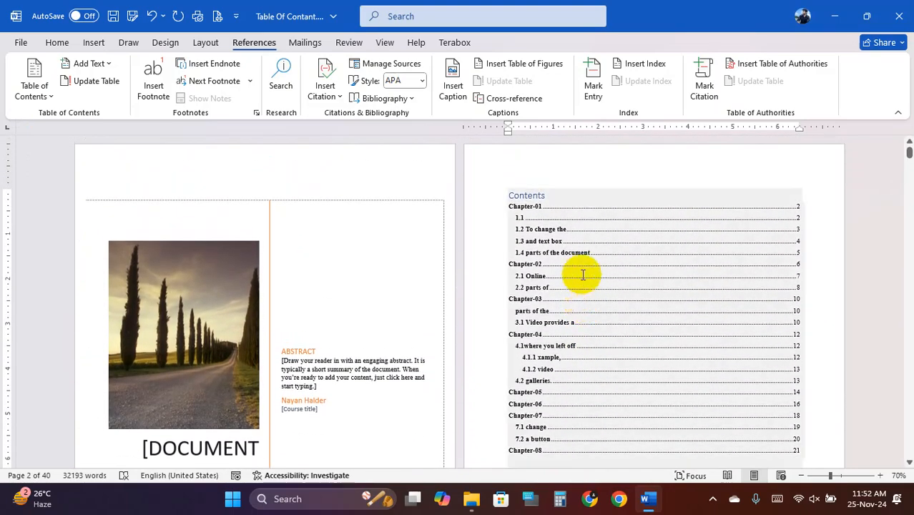
scroll(611, 298, "down", 1)
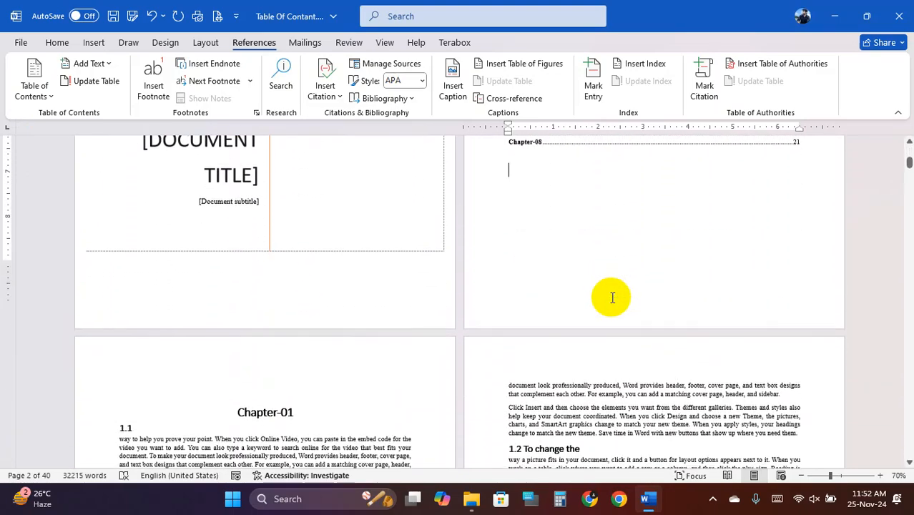
scroll(616, 300, "up", 3)
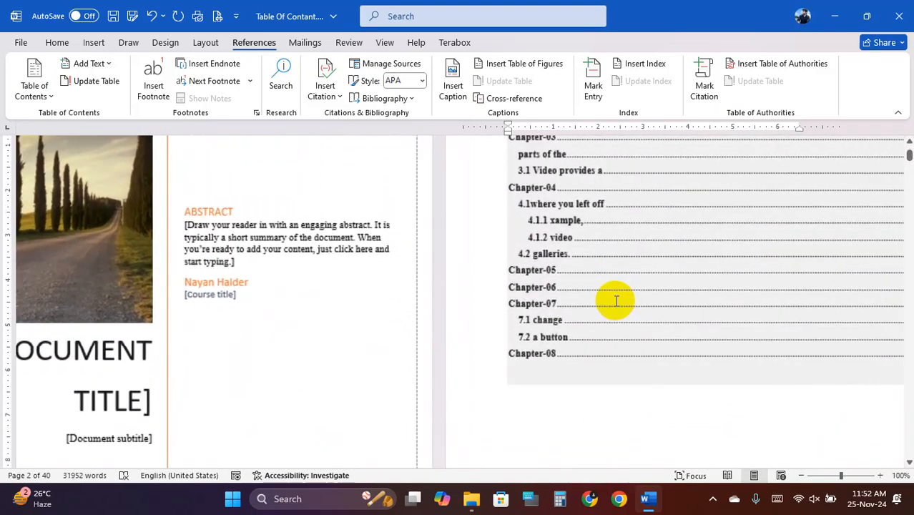
scroll(687, 252, "up", 1)
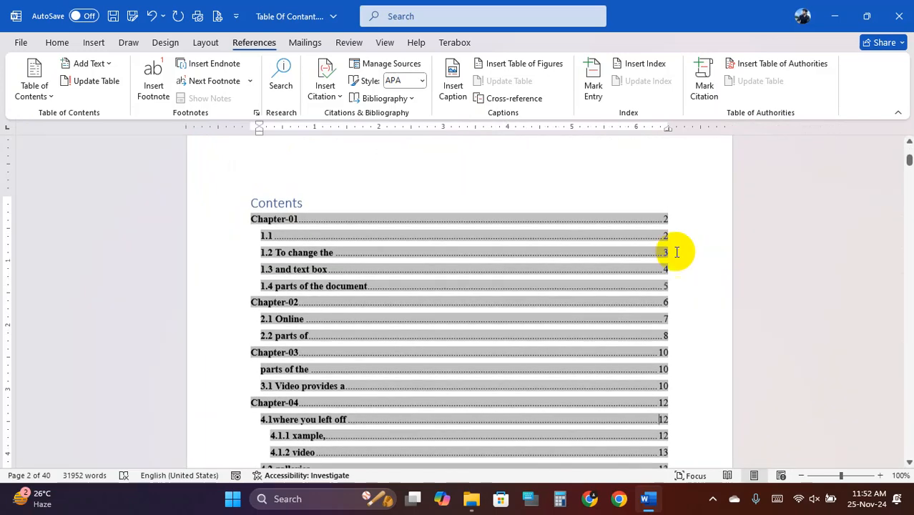
scroll(450, 272, "up", 1)
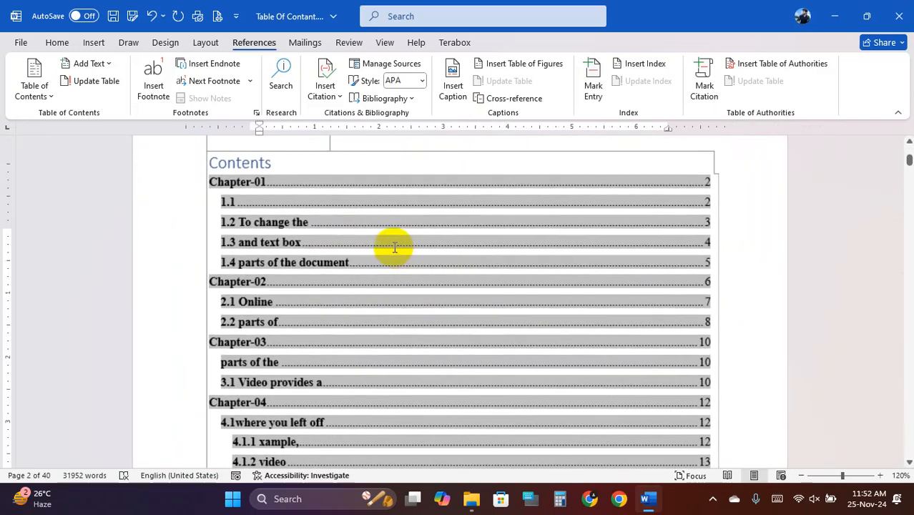
scroll(372, 214, "down", 1)
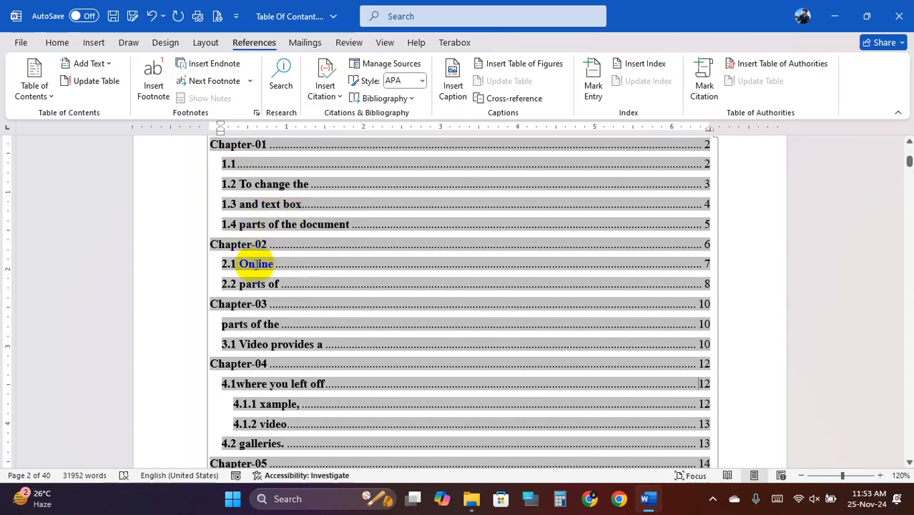
scroll(279, 317, "down", 2)
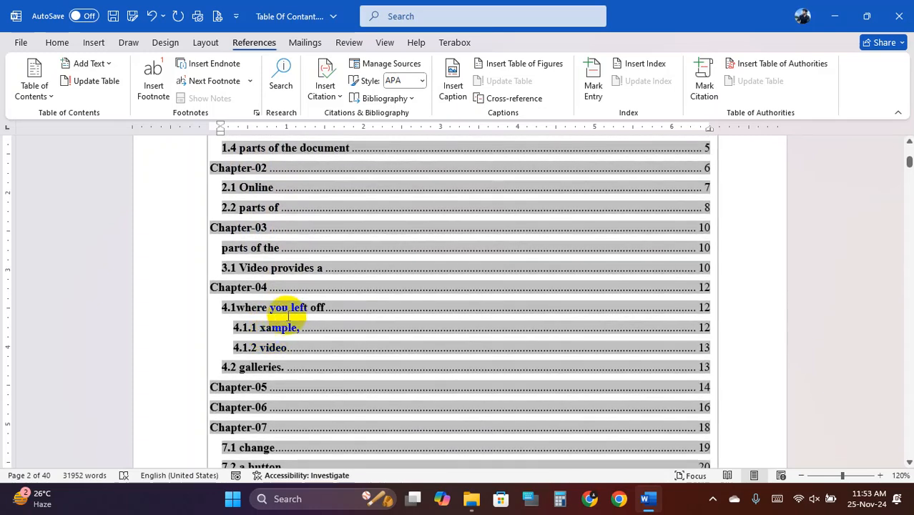
scroll(293, 305, "down", 1)
scroll(276, 318, "down", 2)
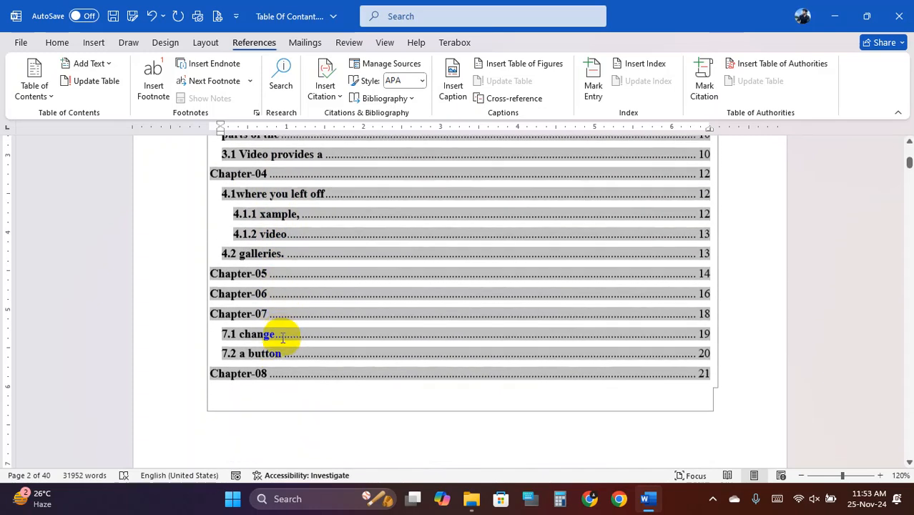
scroll(307, 301, "up", 8)
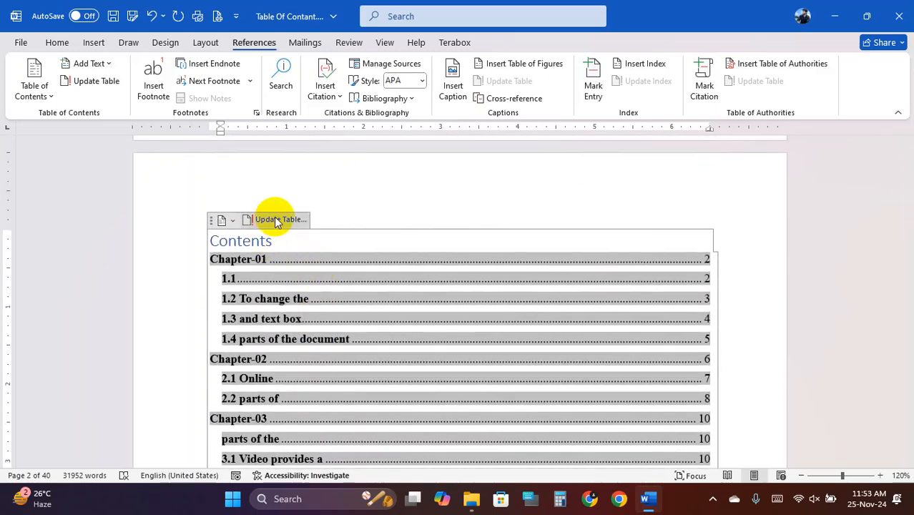
- Retitle the contents heading 'Tabe of Contents', centred, bold and enlarged to 22 pt
left_click(274, 219)
left_click(516, 262)
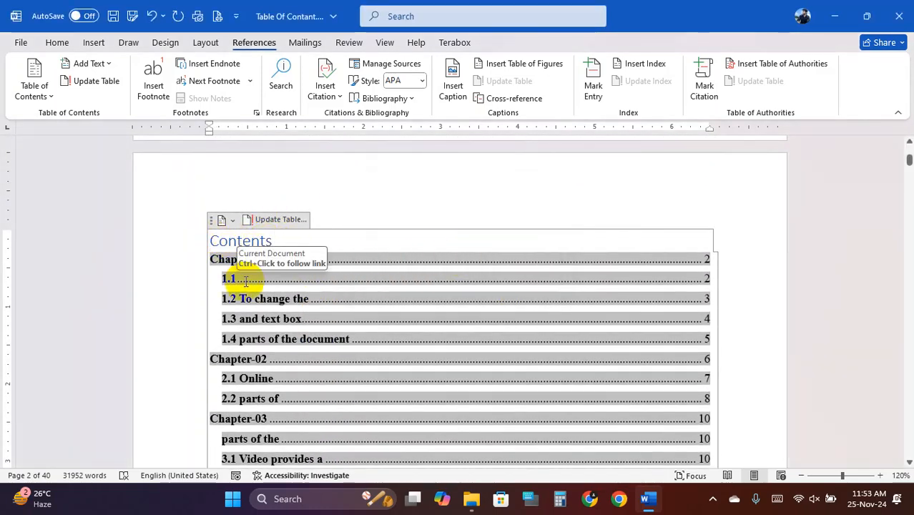
type("Tabe ")
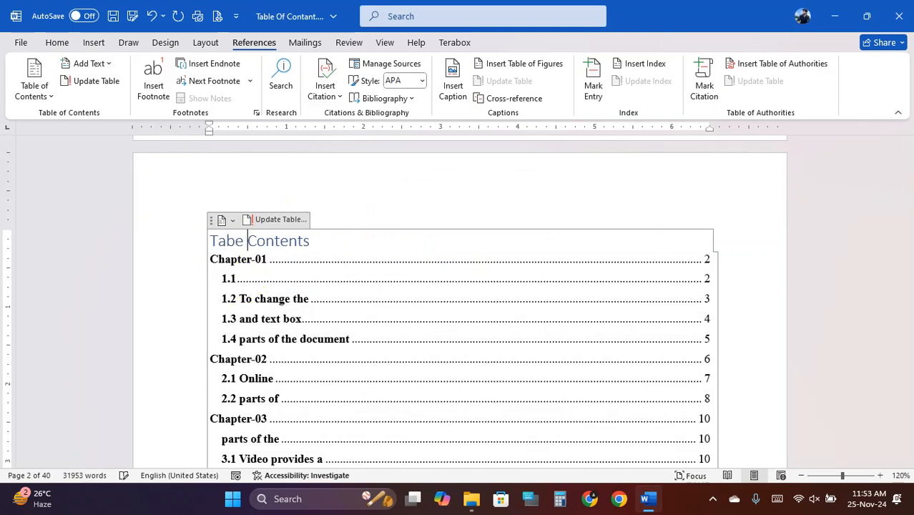
type("ble of")
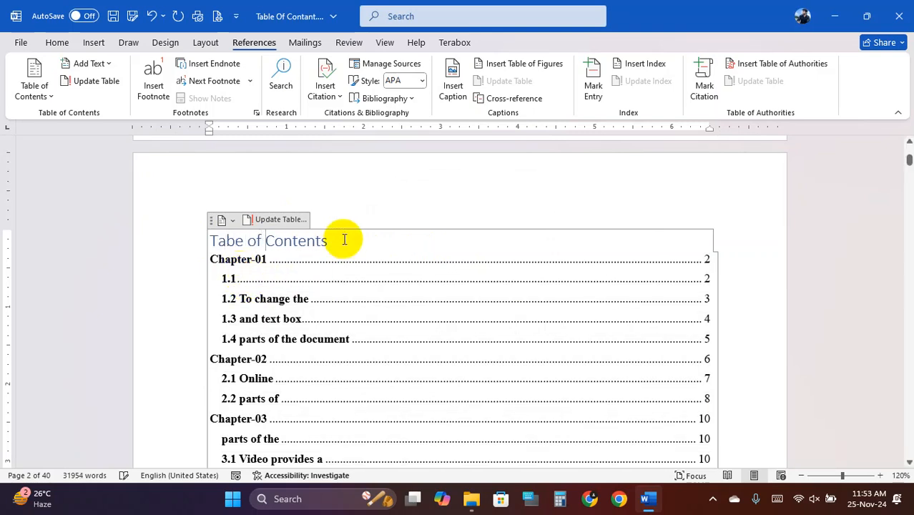
left_click_drag(332, 241, 218, 250)
left_click(56, 42)
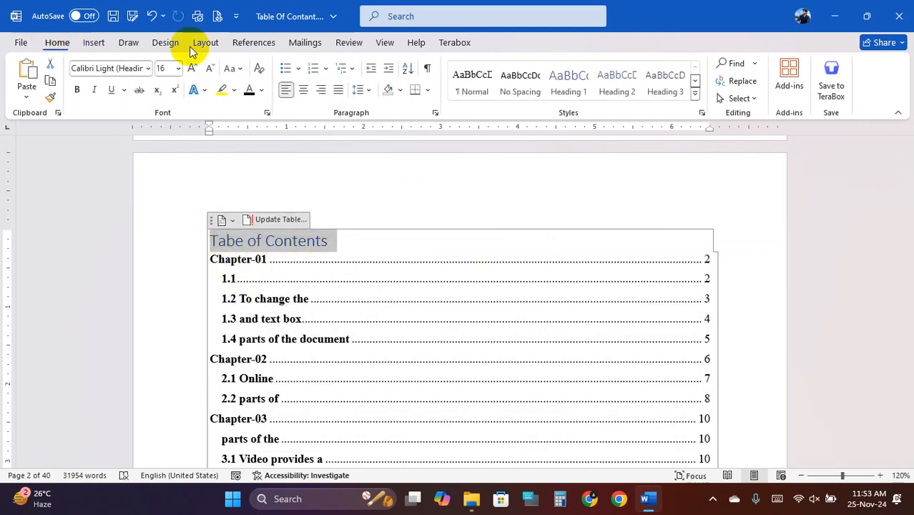
left_click(304, 90)
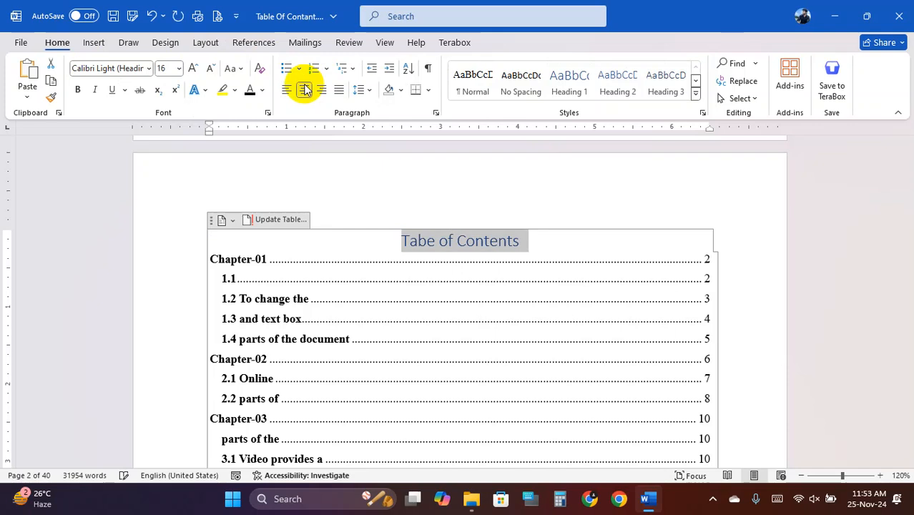
left_click(79, 89)
left_click(192, 68)
left_click(193, 68)
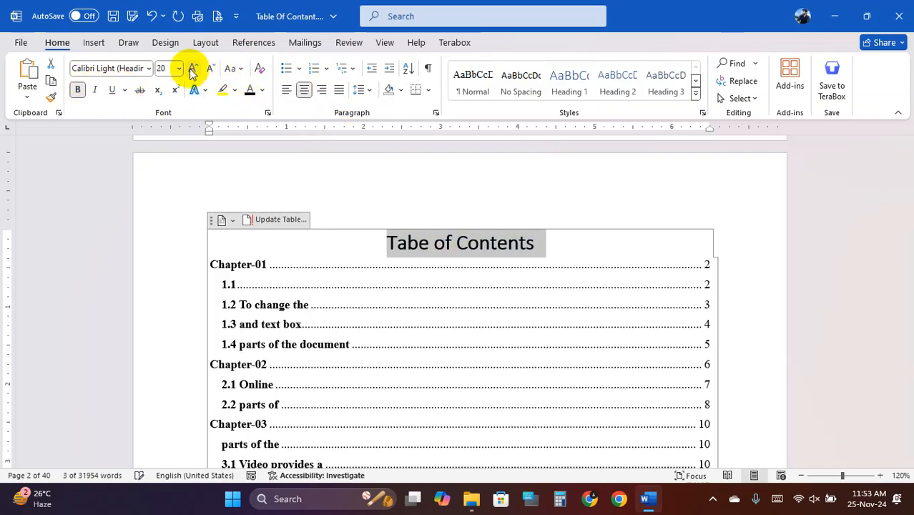
left_click(193, 68)
left_click(384, 286)
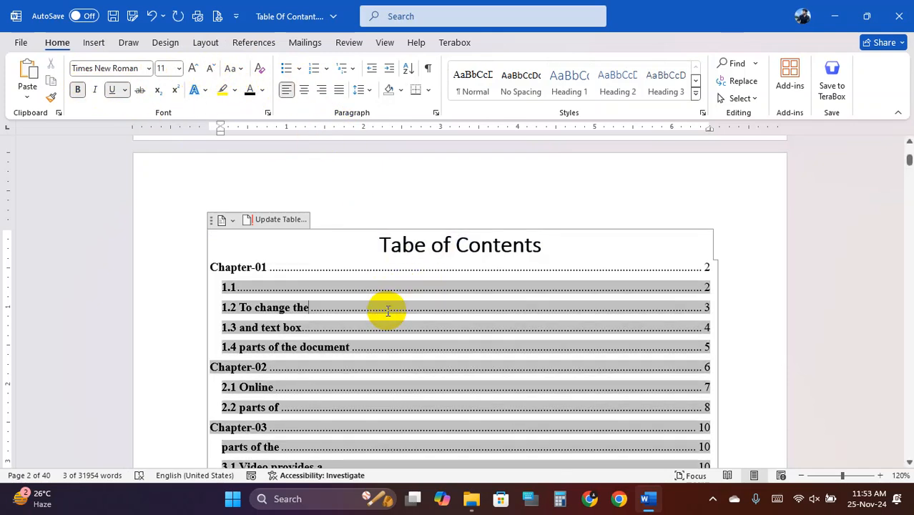
- Review the contents entries and return to the centred title line
left_click(421, 266)
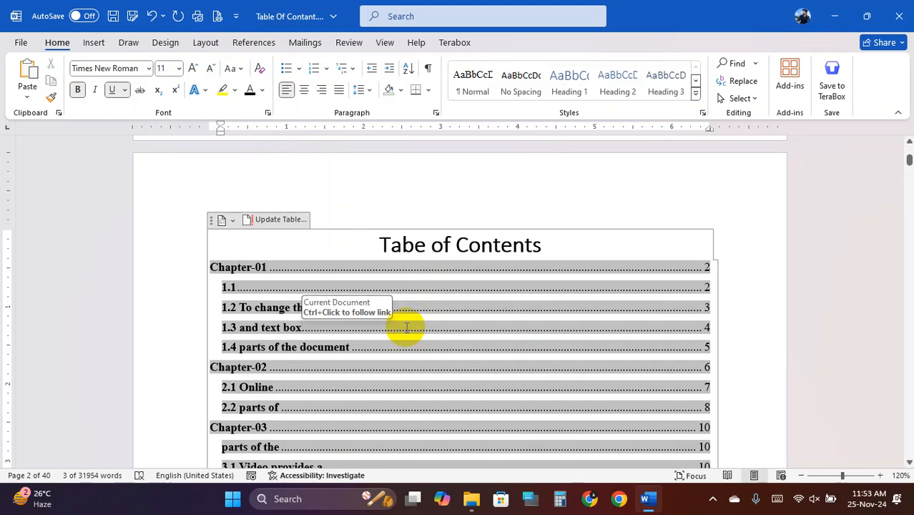
scroll(407, 358, "down", 3)
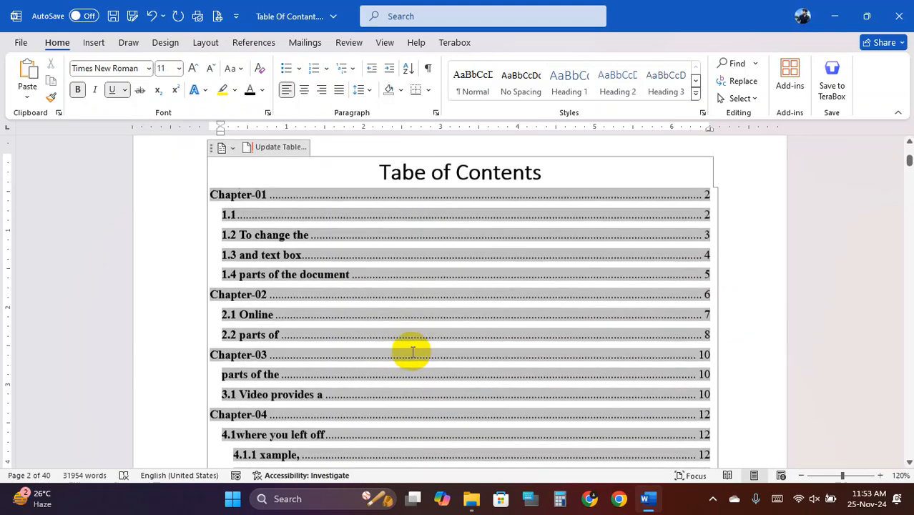
scroll(415, 345, "down", 3)
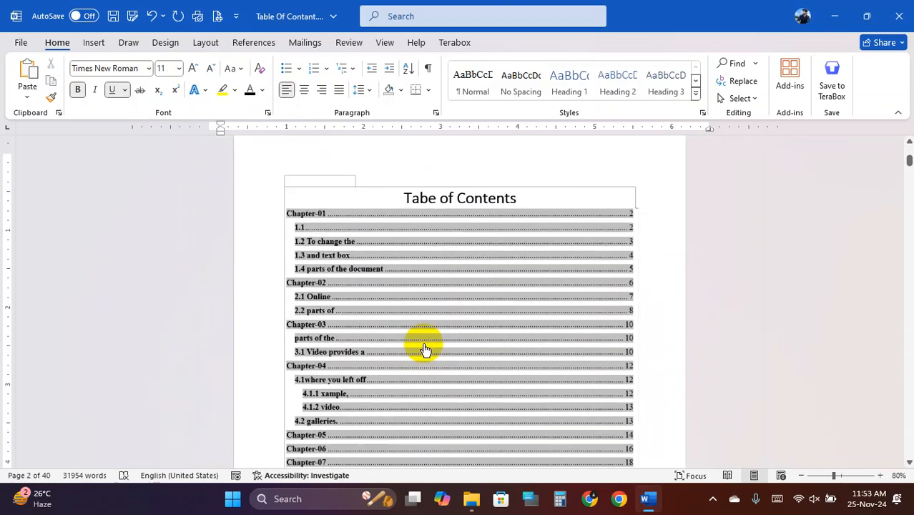
scroll(501, 312, "up", 2)
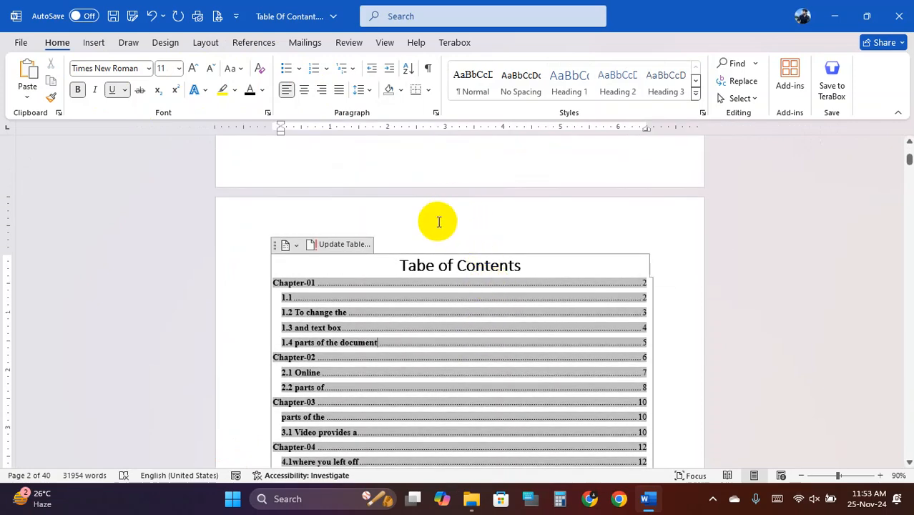
left_click(434, 219)
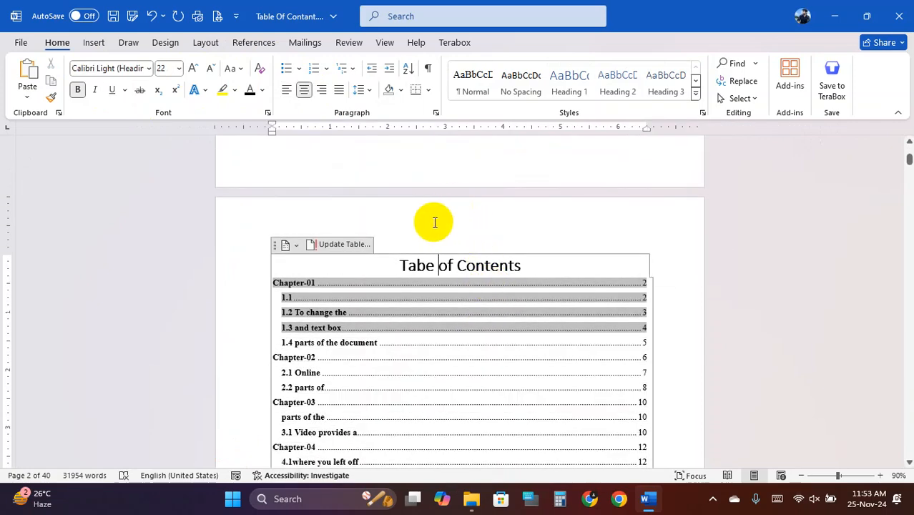
- Save the document as PDF 'Table Of Contant.pdf' with bookmarks created from headings
left_click(132, 17)
left_click(194, 352)
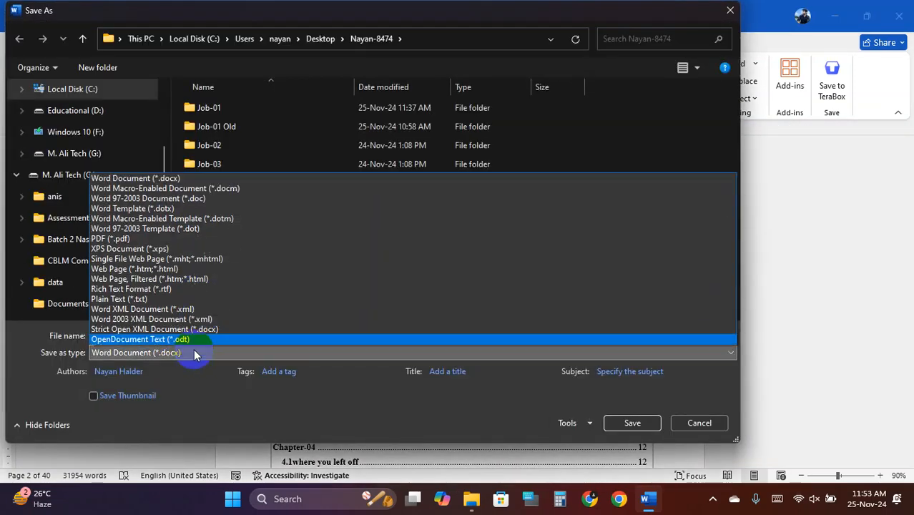
left_click(140, 240)
left_click(310, 401)
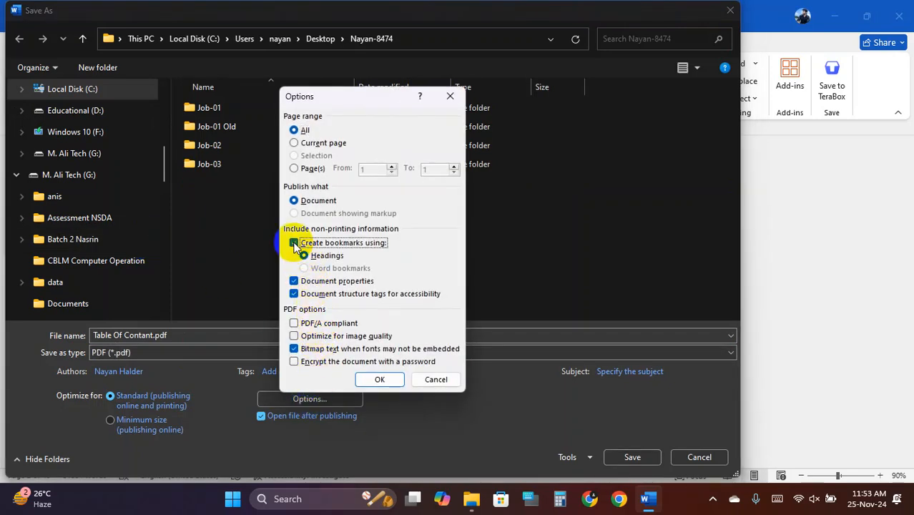
left_click(378, 380)
left_click(632, 458)
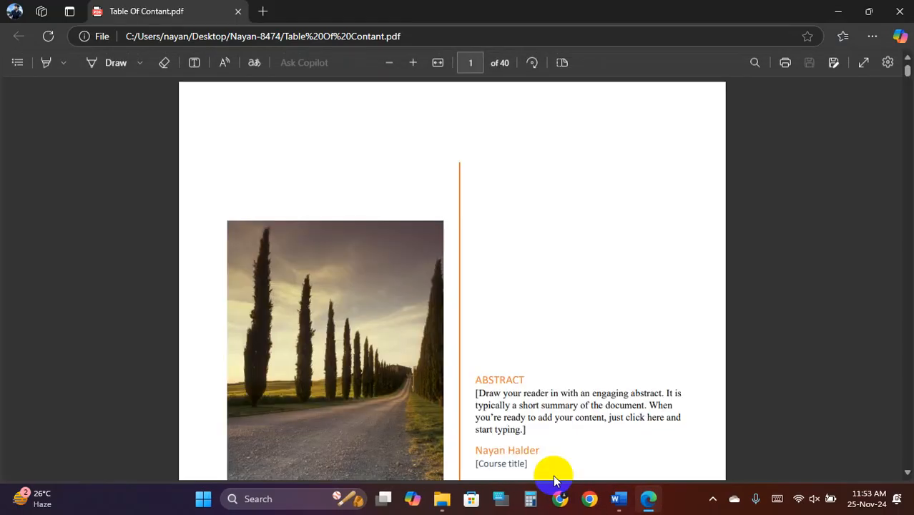
- Scroll the exported PDF to its contents page and follow the Chapter-04 link to page 13
scroll(555, 443, "down", 5)
scroll(533, 344, "up", 4)
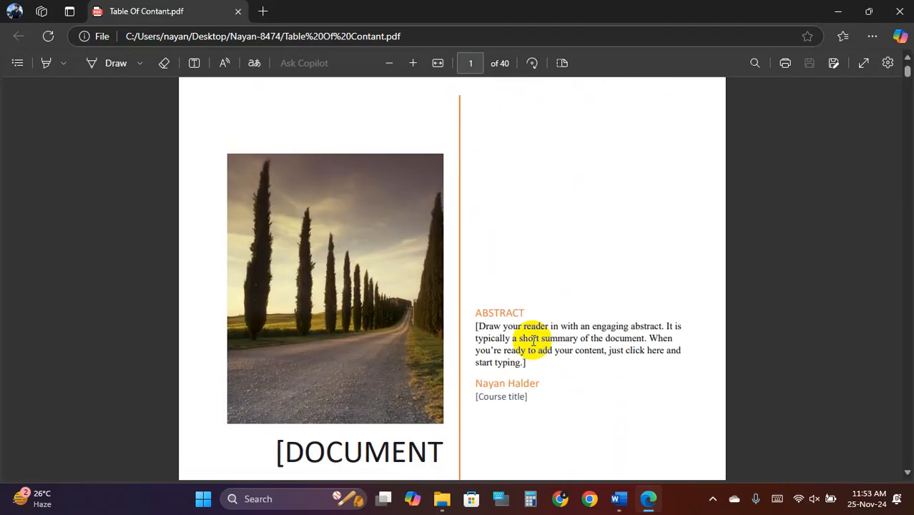
scroll(530, 337, "down", 2, "ctrl")
scroll(500, 329, "up", 2, "ctrl")
scroll(458, 335, "down", 4)
scroll(464, 283, "up", 2, "ctrl")
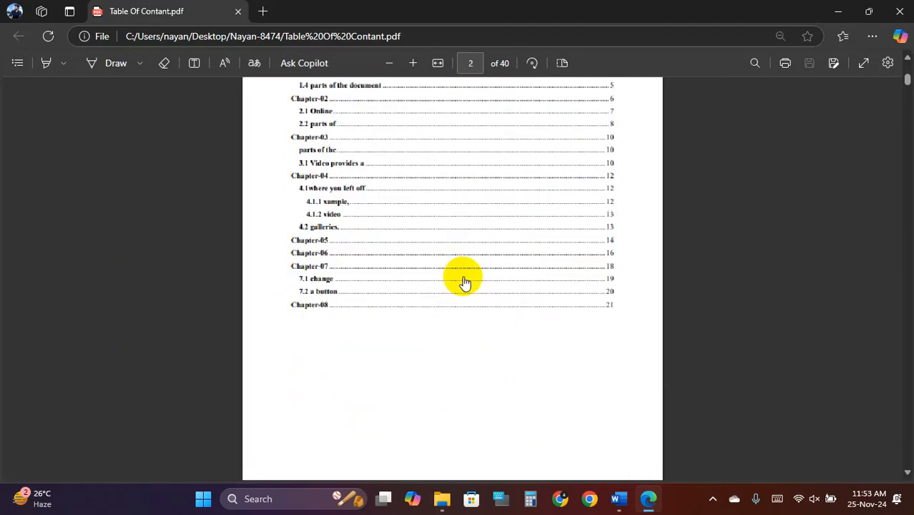
scroll(465, 282, "up", 2)
scroll(444, 277, "up", 3)
scroll(457, 300, "down", 12)
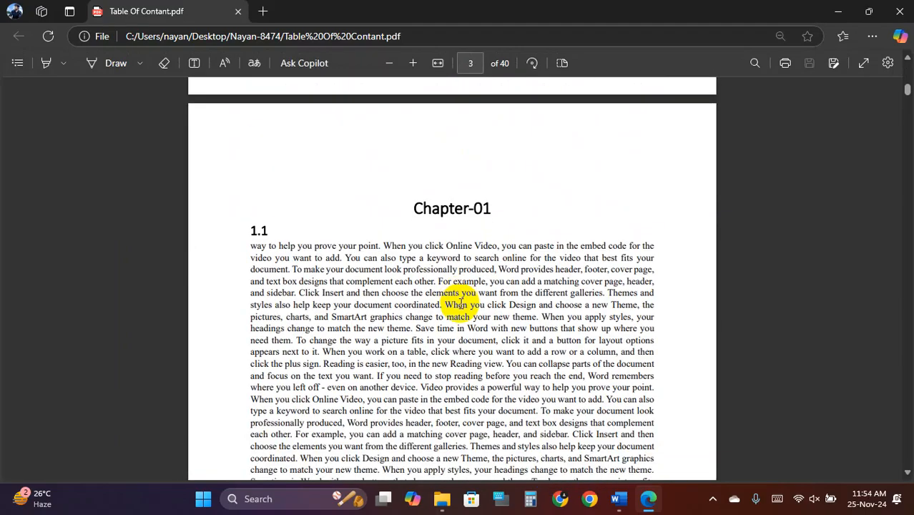
scroll(461, 304, "down", 20)
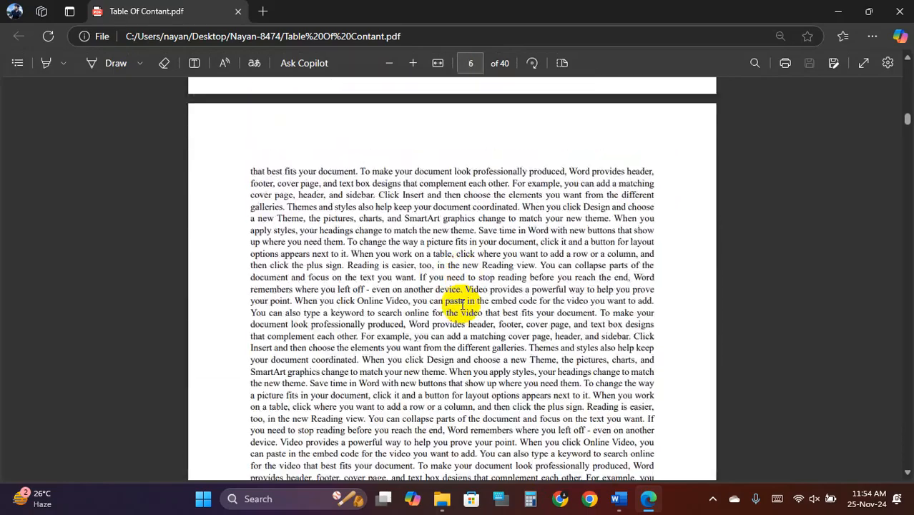
scroll(463, 304, "down", 10)
scroll(465, 302, "up", 11)
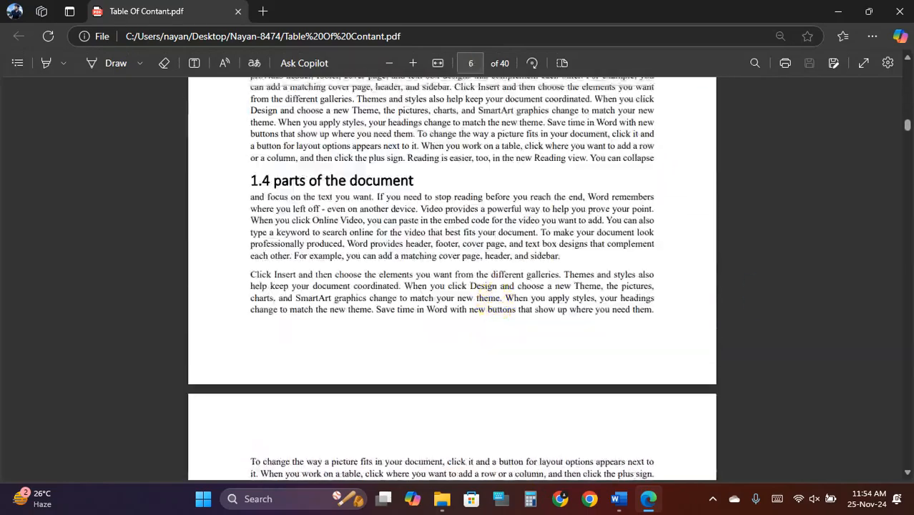
left_click_drag(909, 132, 908, 80)
scroll(575, 278, "down", 10)
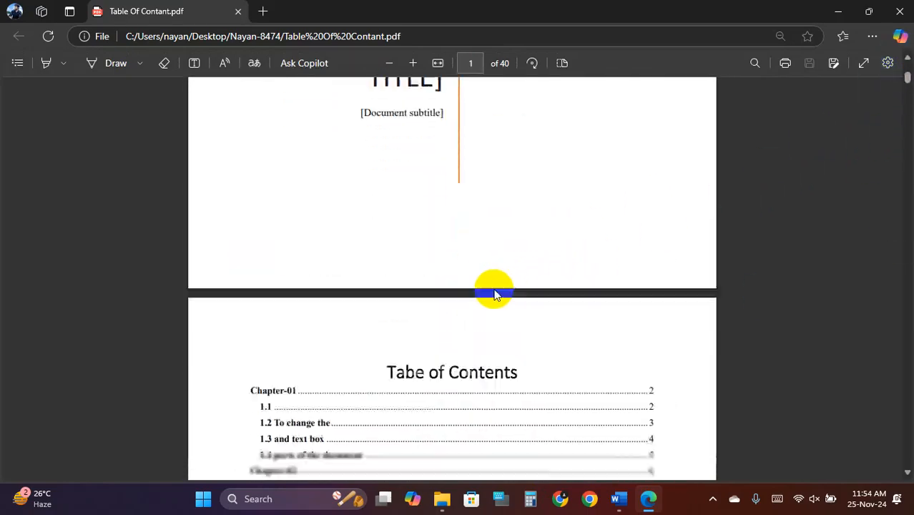
scroll(349, 277, "down", 4)
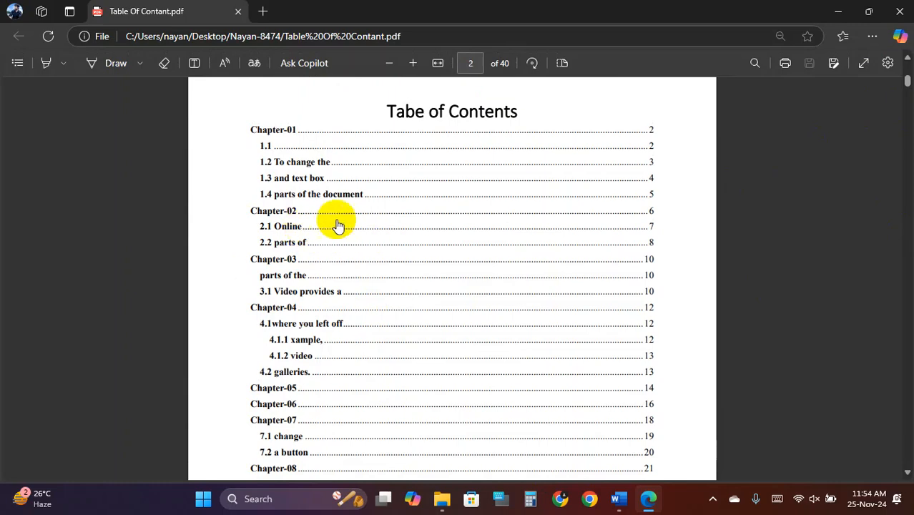
scroll(335, 220, "down", 2)
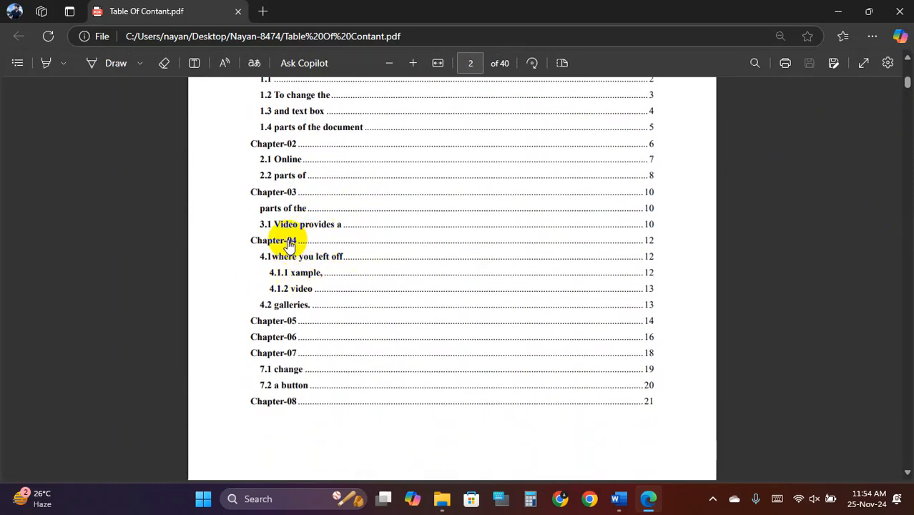
left_click(290, 243)
scroll(339, 190, "up", 2)
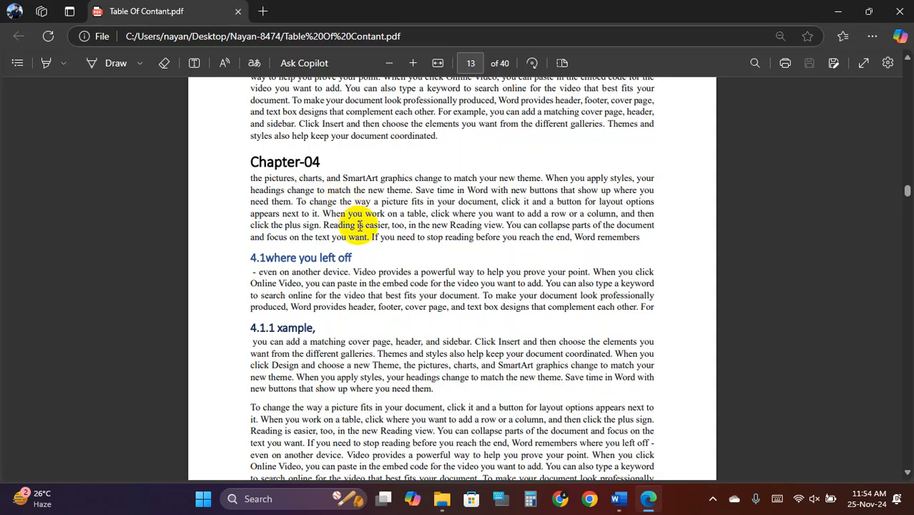
- Open the PDF's heading outline and expand Chapter-01 through Chapter-04
left_click(17, 66)
left_click(59, 136)
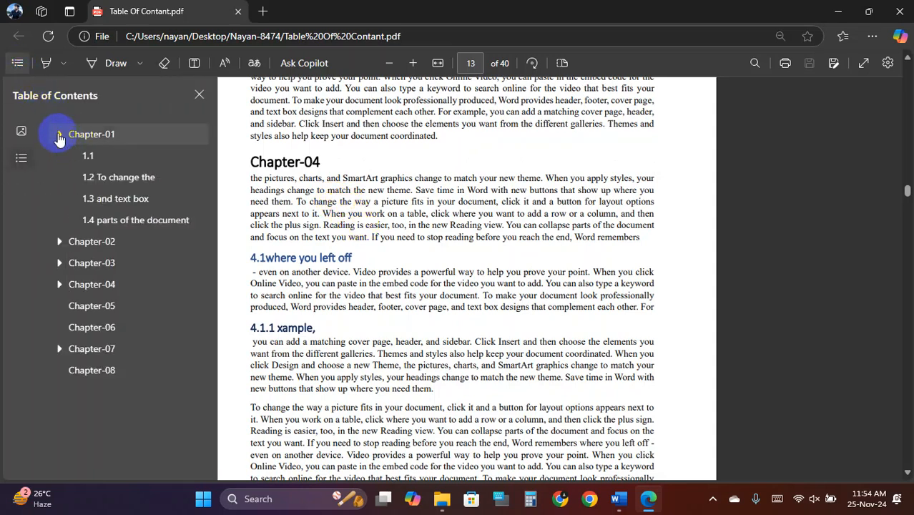
left_click(59, 241)
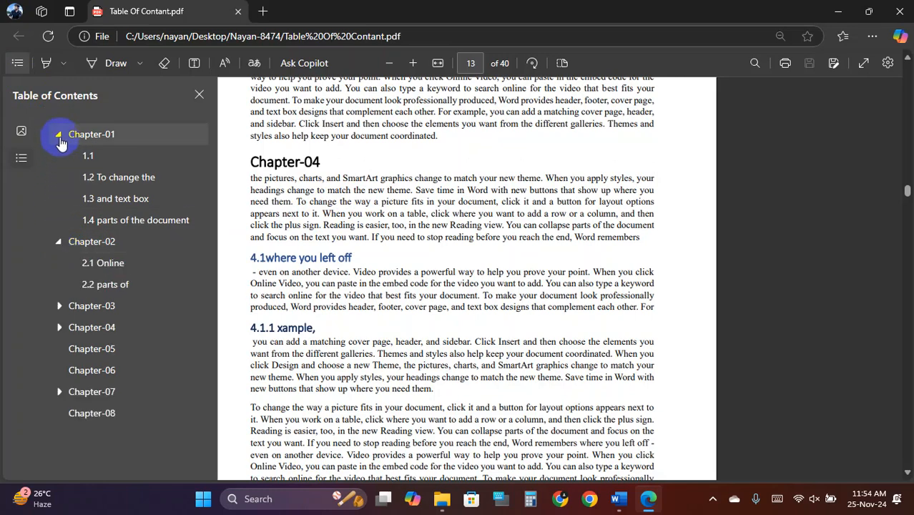
left_click(60, 306)
left_click(60, 370)
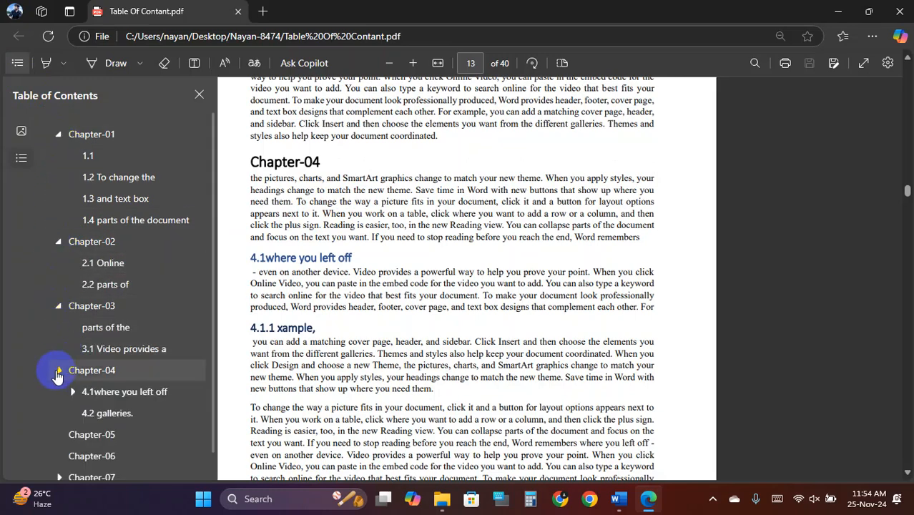
scroll(84, 339, "down", 1)
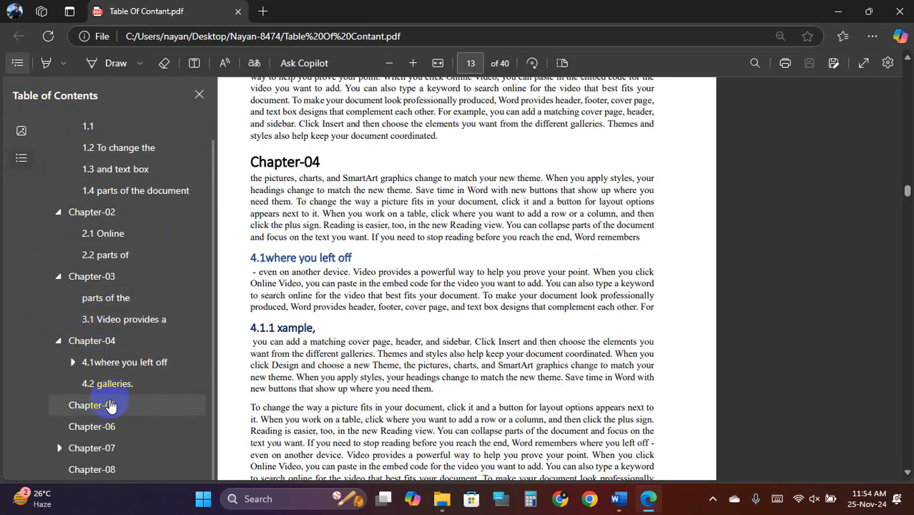
scroll(93, 208, "up", 1)
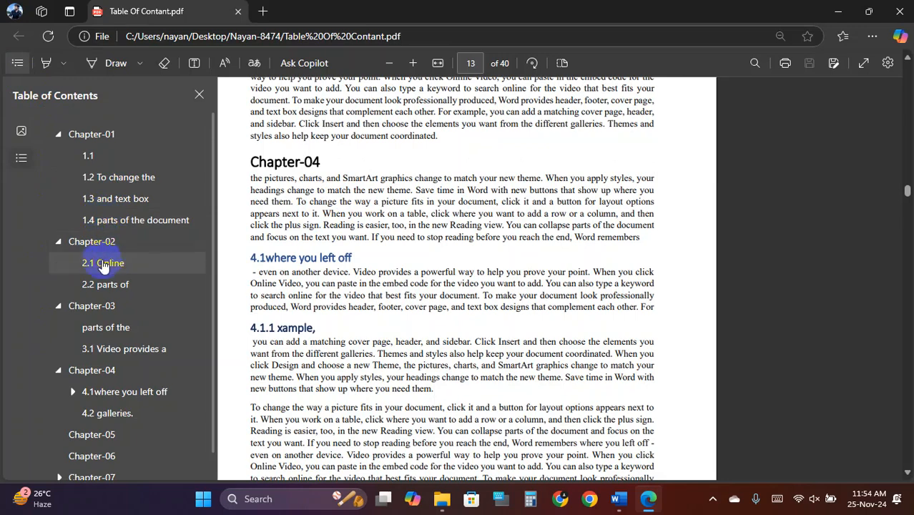
- Jump to sections 2.2, 1.2 and 1.3 through the outline links
left_click(131, 287)
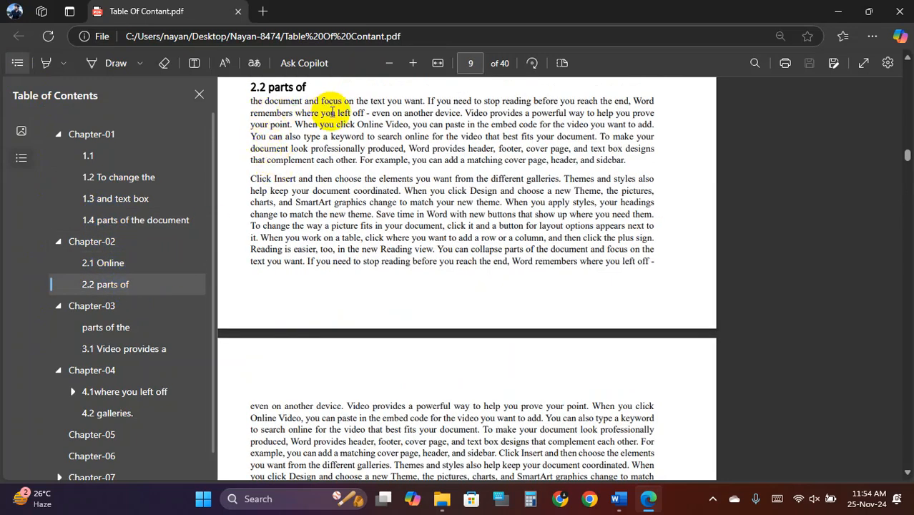
left_click(120, 177)
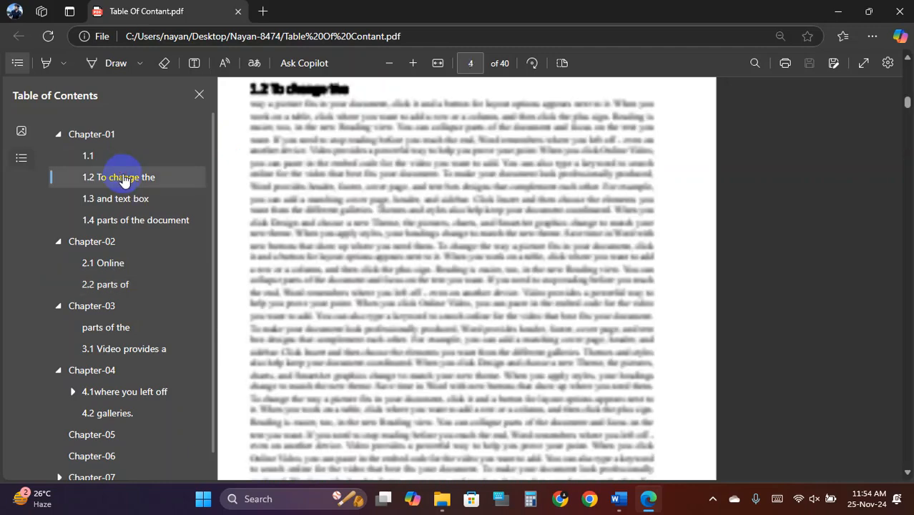
left_click(125, 203)
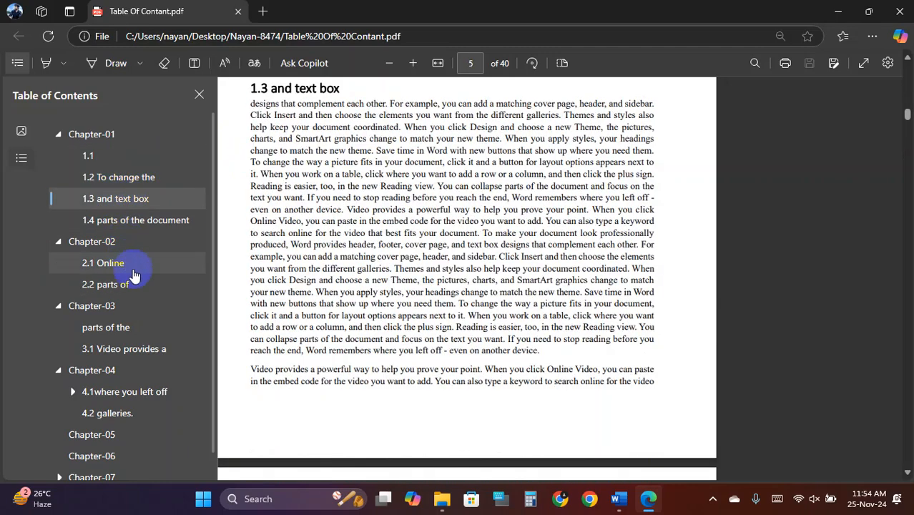
- Close the outline pane and the PDF tab to return to Word
left_click(199, 96)
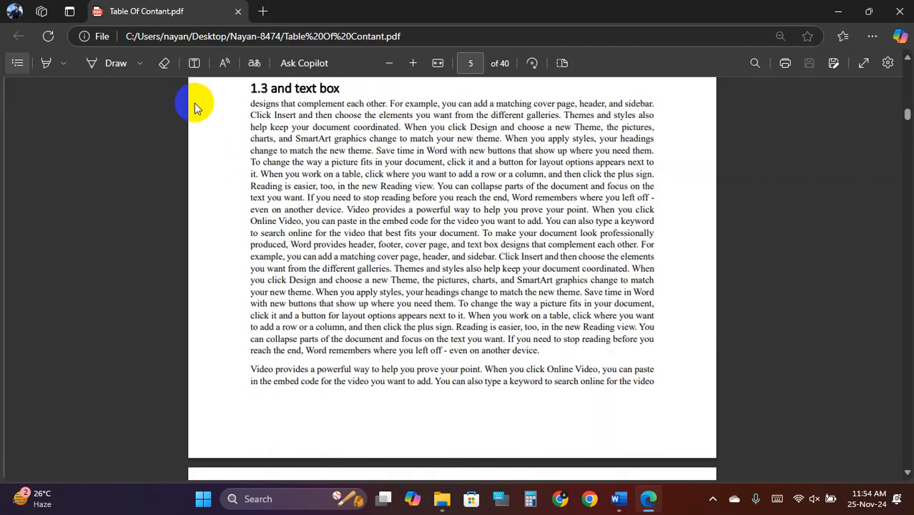
left_click(242, 14)
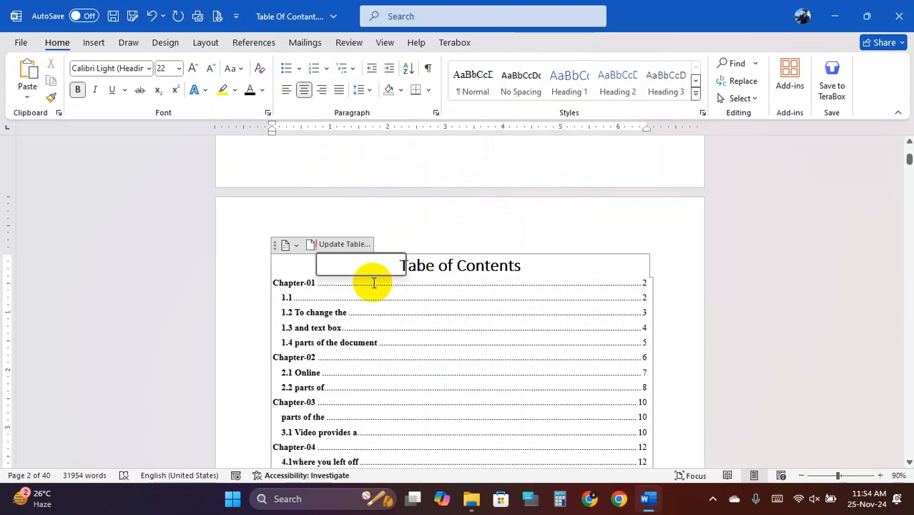
scroll(354, 286, "down", 1)
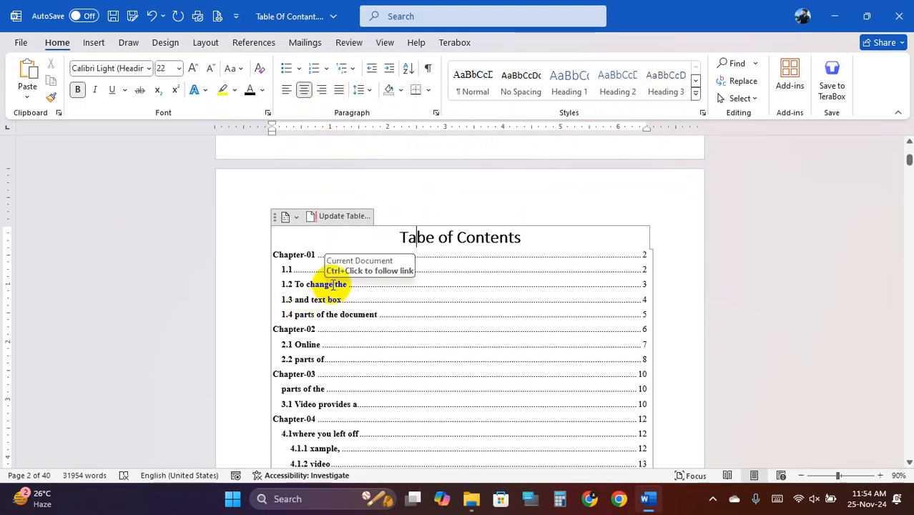
- Jump to Chapter-03 and select its 'parts of the' subheading, undoing a stray paste
scroll(319, 336, "down", 2)
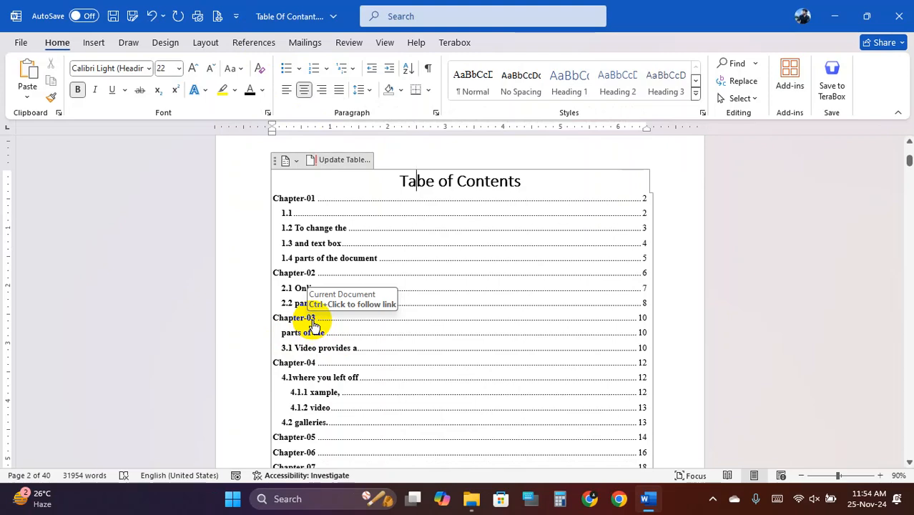
left_click(311, 324, "ctrl")
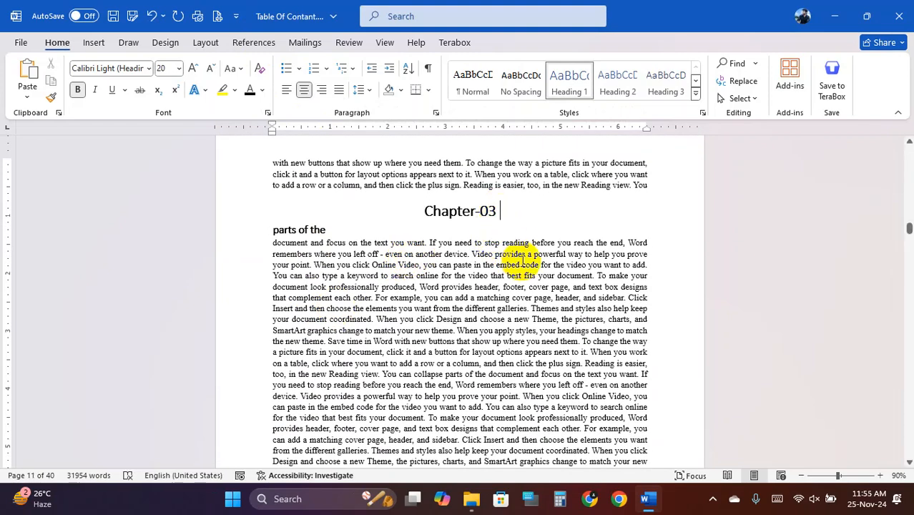
type("Parts")
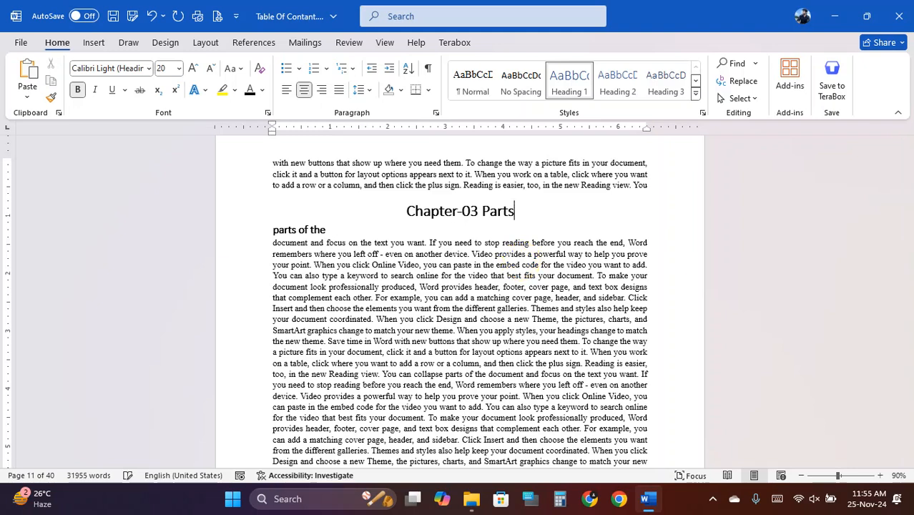
type(" of t")
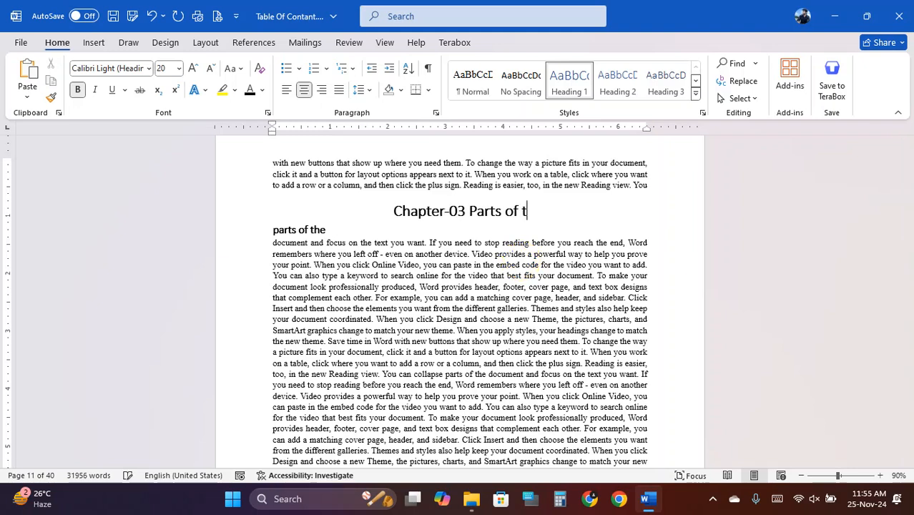
type("he")
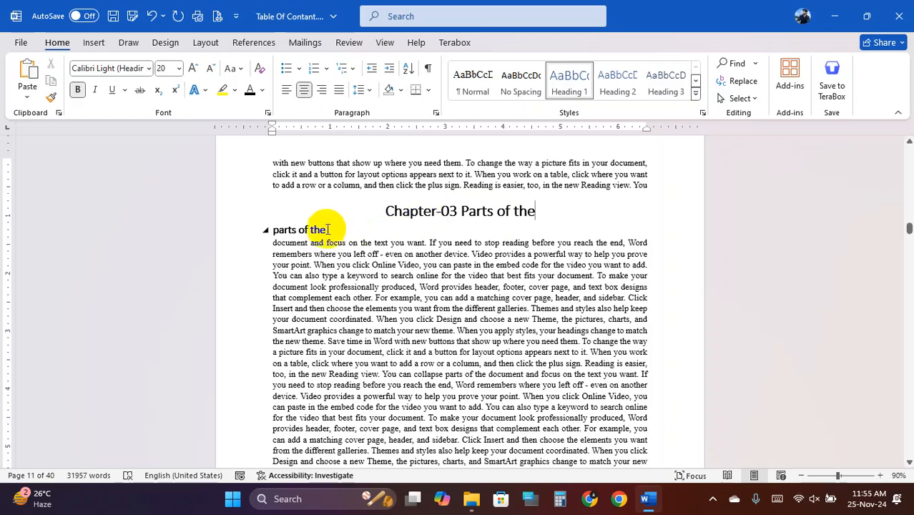
left_click(321, 230)
left_click_drag(361, 248, 386, 247)
key("ctrl+c")
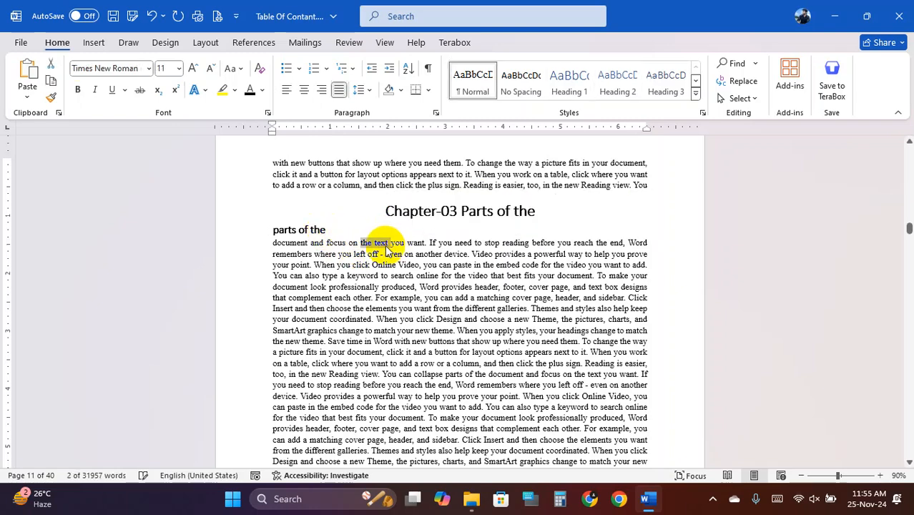
left_click_drag(327, 229, 297, 228)
key("ctrl+v")
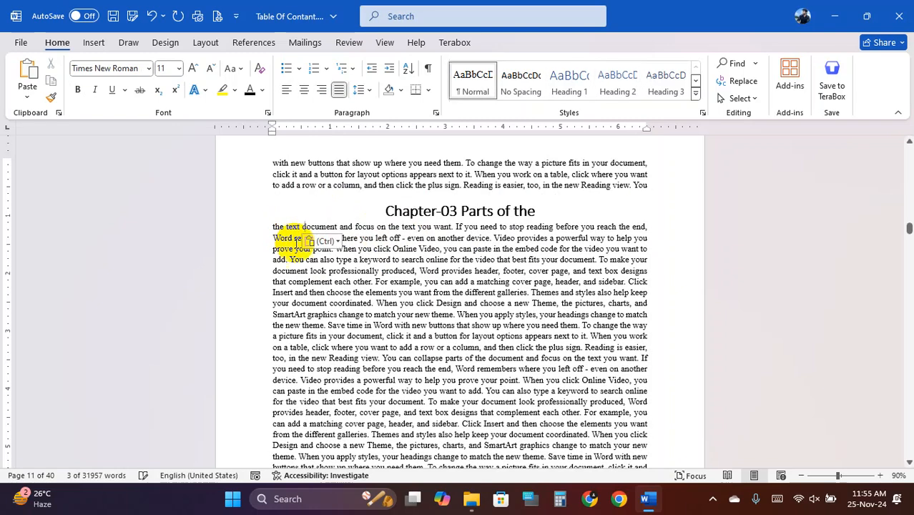
key("ctrl+z")
left_click(343, 265)
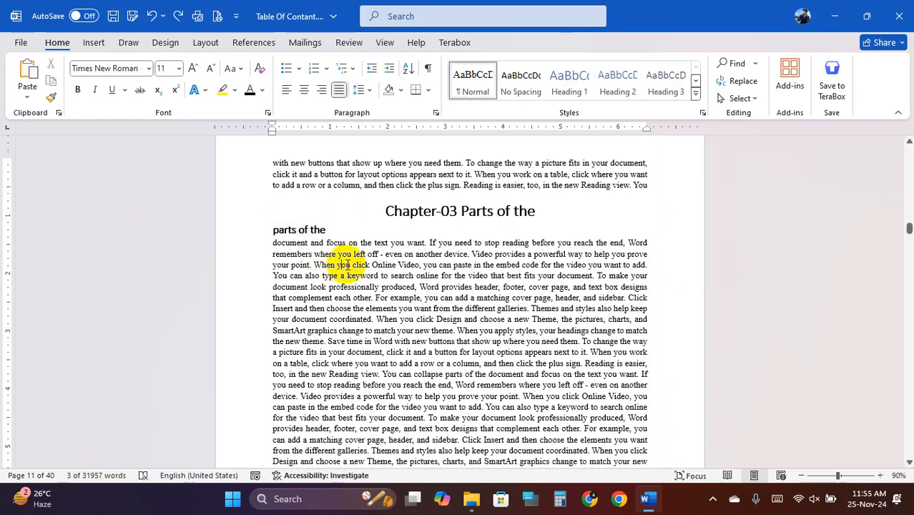
- Replace the subheading wording with 'Documents and focus'
left_click(323, 229)
key("BackSpace")
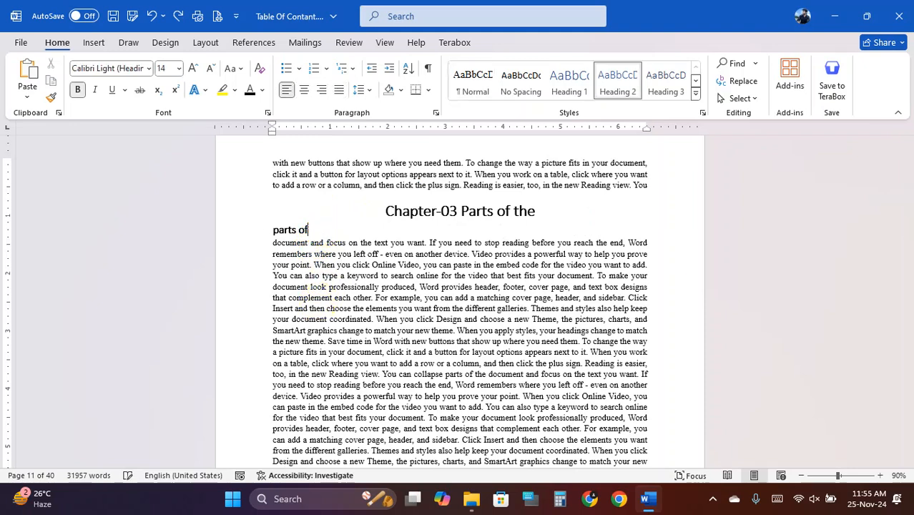
type("Documen")
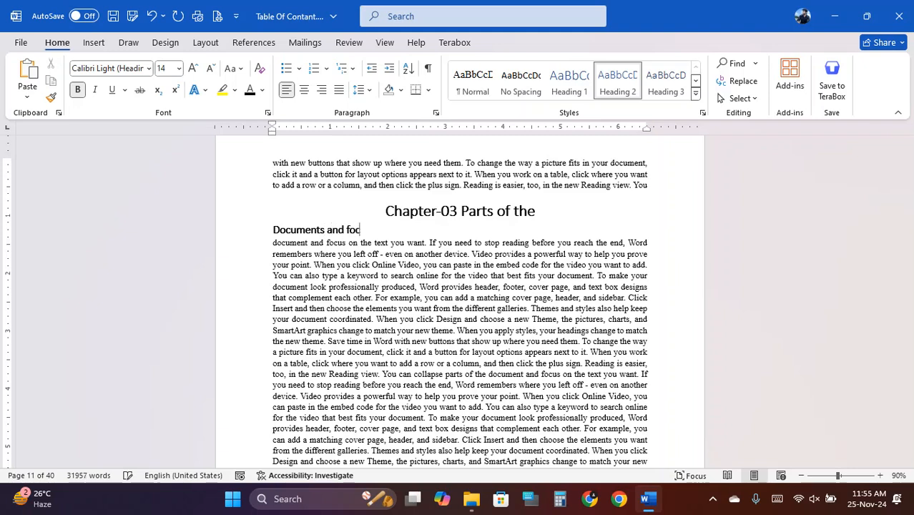
type("ts and focus")
left_click(353, 308)
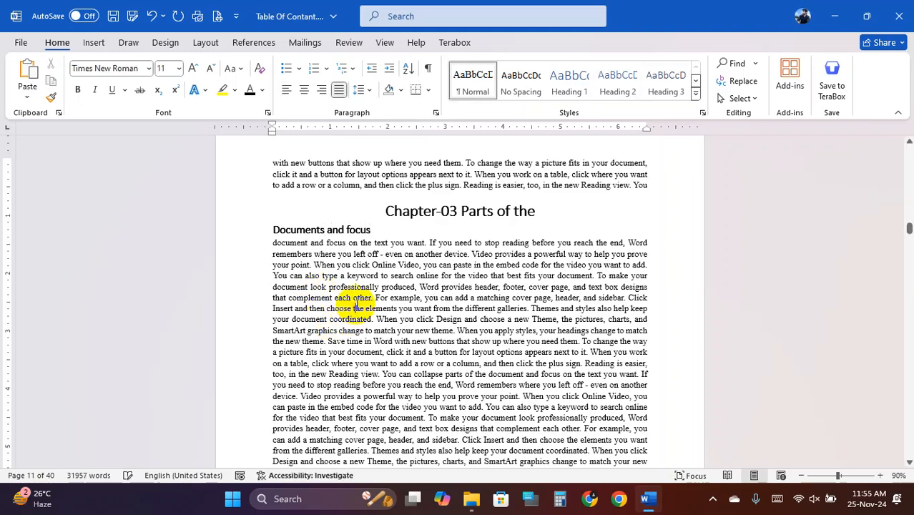
left_click_drag(440, 211, 458, 213)
left_click(437, 277)
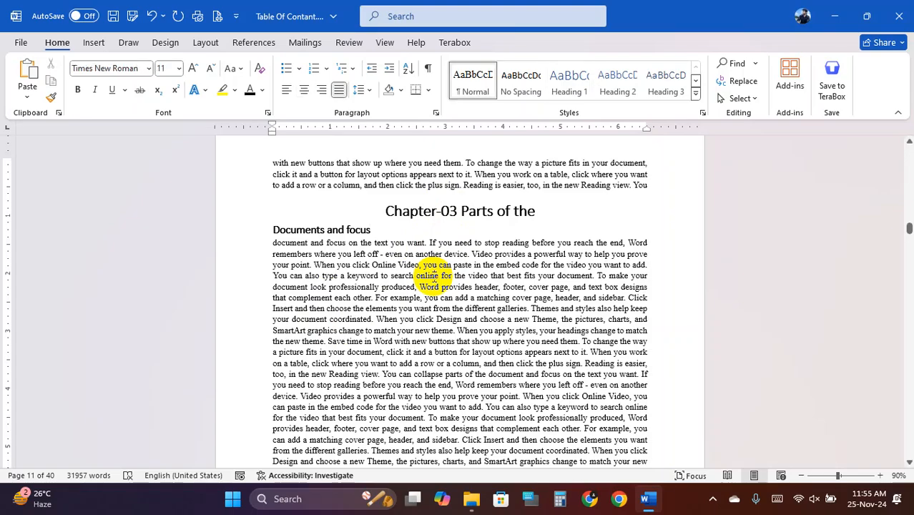
- Update the entire table of contents to pick up the renamed subheading
left_click_drag(909, 229, 906, 153)
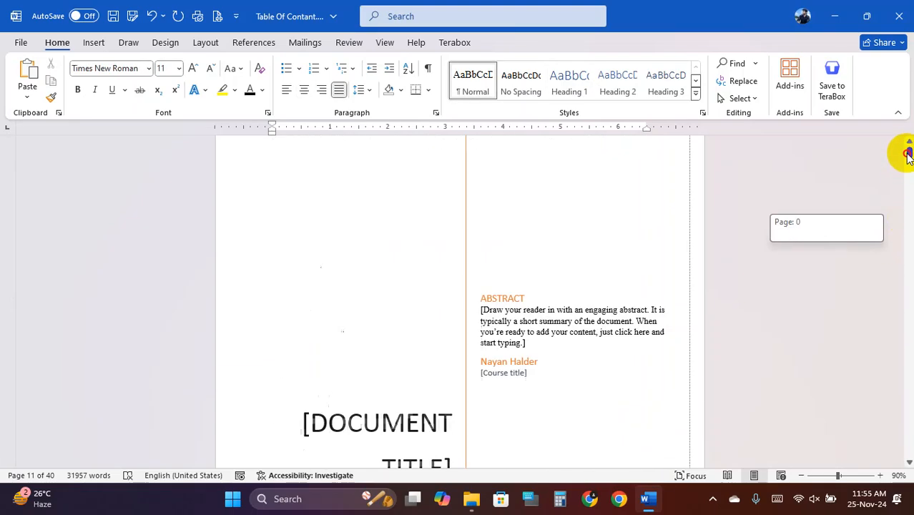
scroll(500, 265, "down", 5)
scroll(528, 277, "down", 5)
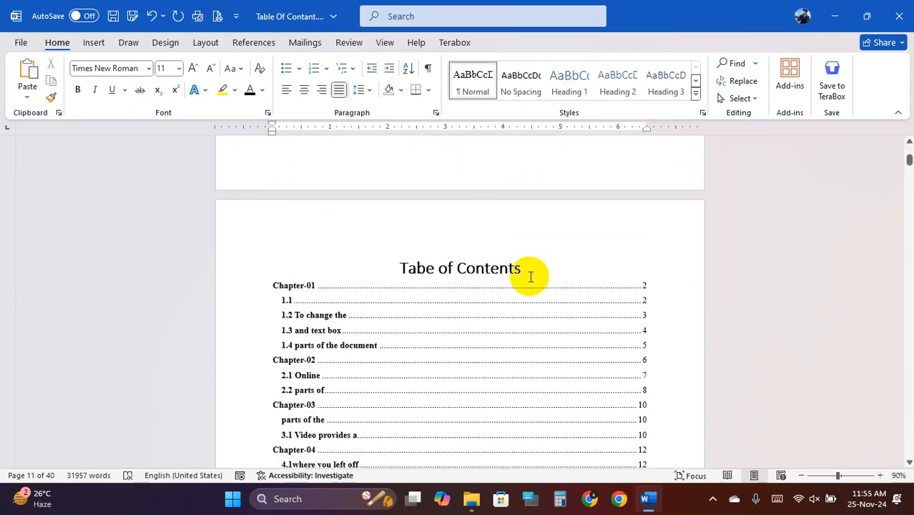
scroll(302, 327, "up", 2, "ctrl")
left_click(301, 322)
scroll(301, 322, "down", 2)
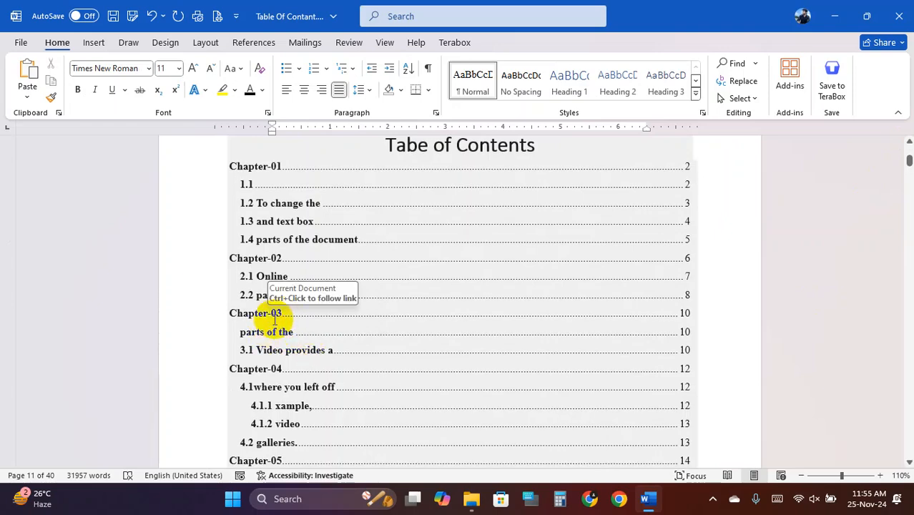
scroll(284, 315, "down", 1, "ctrl")
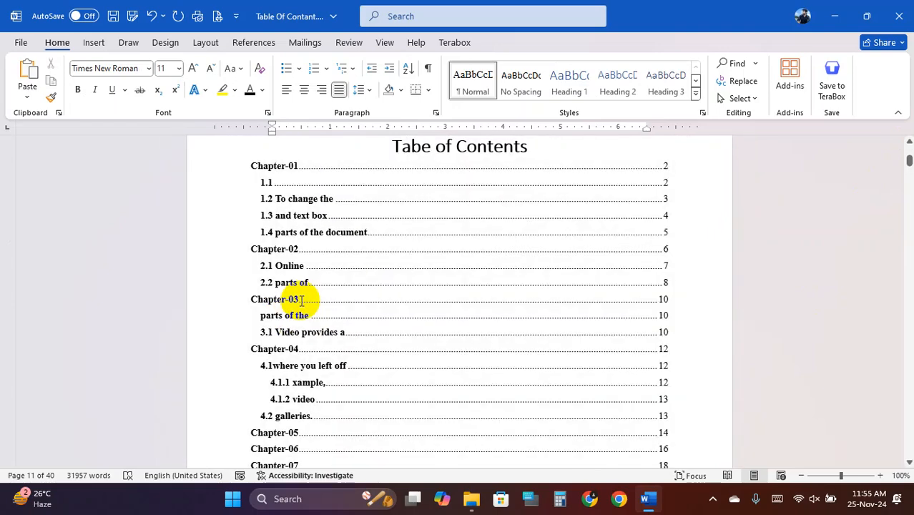
scroll(306, 300, "up", 3)
left_click(301, 246)
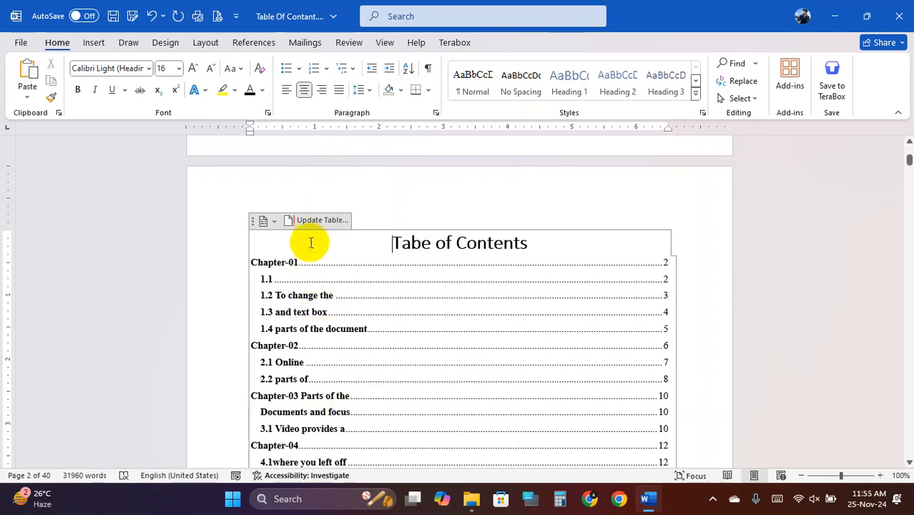
left_click(318, 223)
left_click(461, 265)
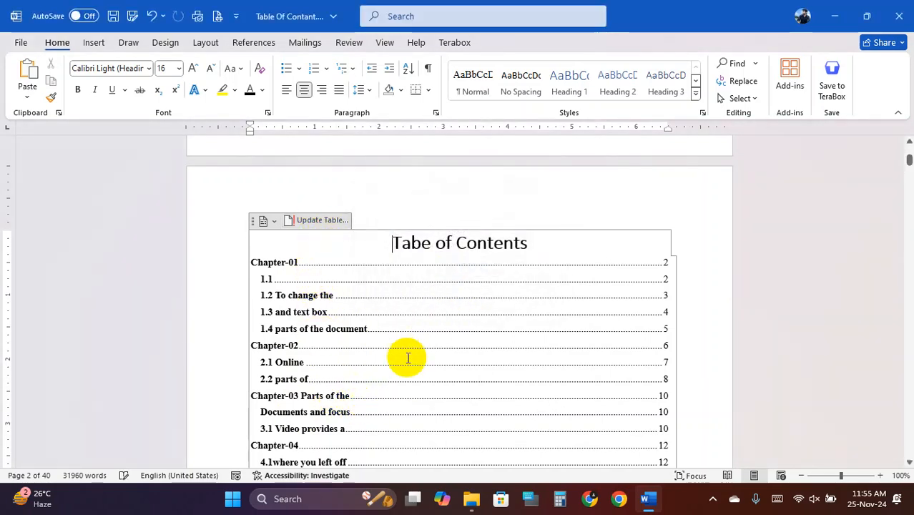
- Check the updated Chapter-03 entries and the page numbers for Chapter-04, 4.1 and 4.2
left_click_drag(301, 401, 351, 409)
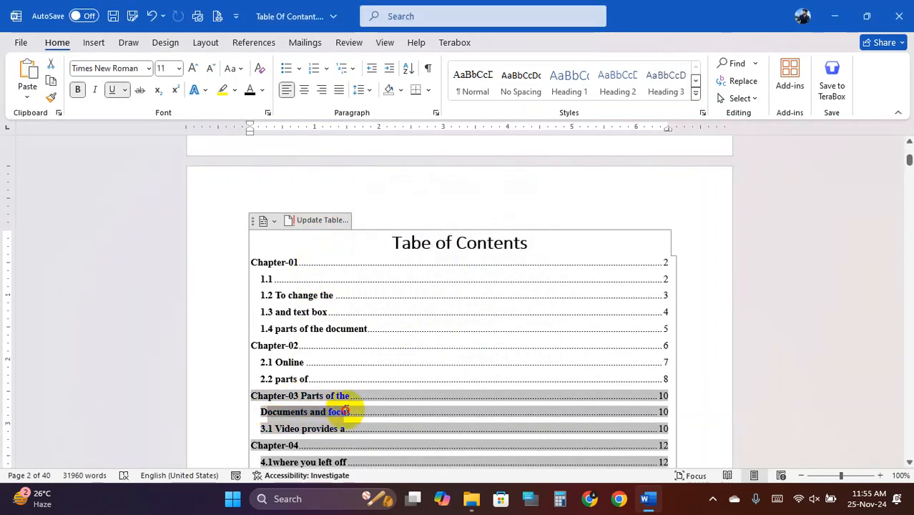
left_click(412, 244)
left_click(378, 301)
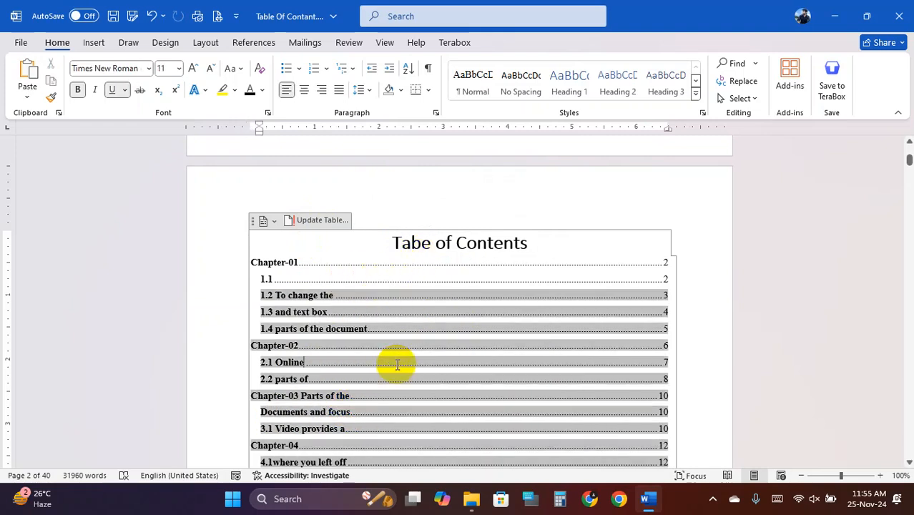
scroll(401, 358, "down", 5)
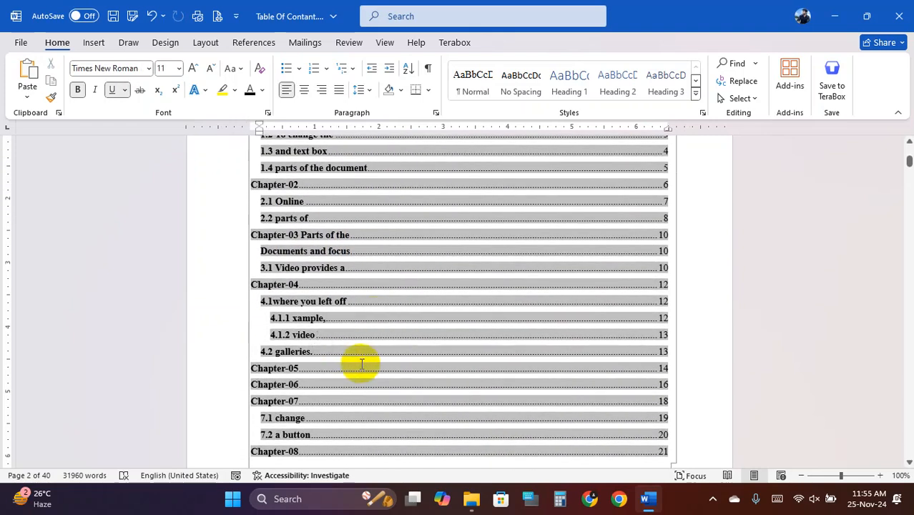
left_click(341, 369)
left_click(367, 265)
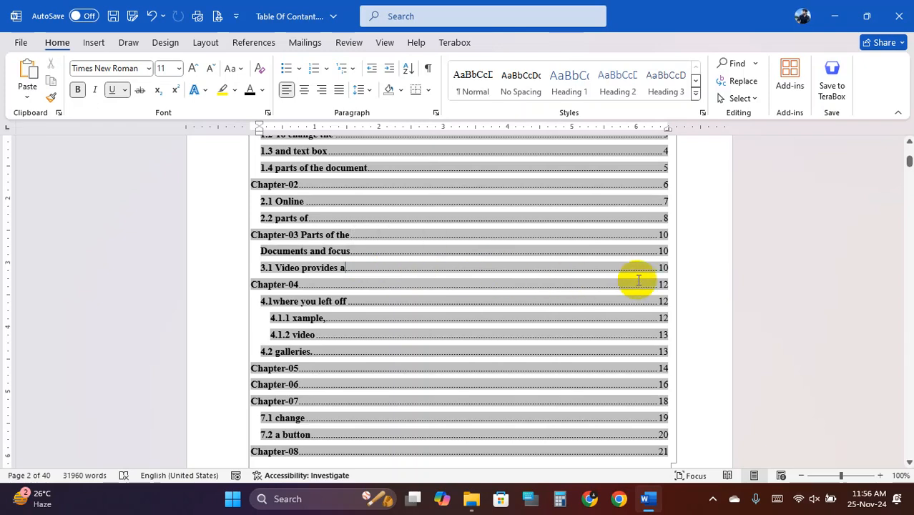
left_click(662, 285)
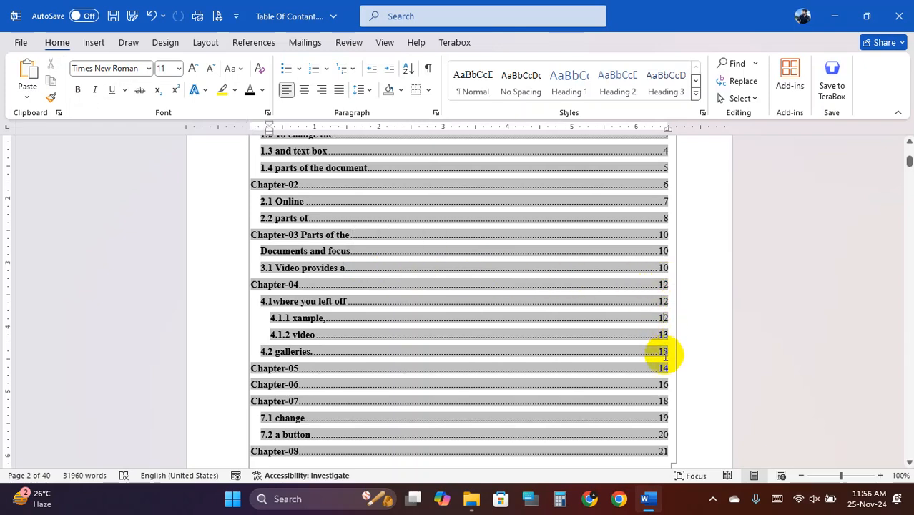
scroll(660, 395, "down", 3)
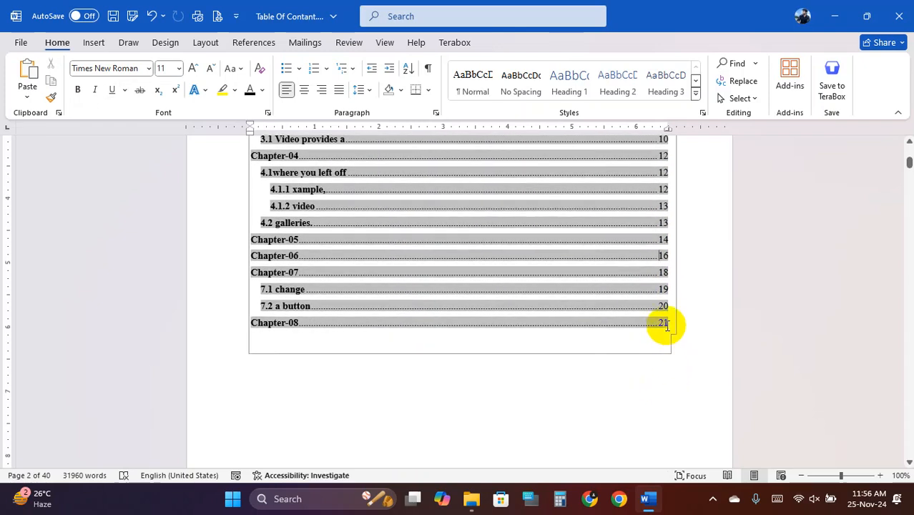
scroll(644, 329, "down", 4)
scroll(633, 331, "up", 2)
scroll(633, 330, "down", 4)
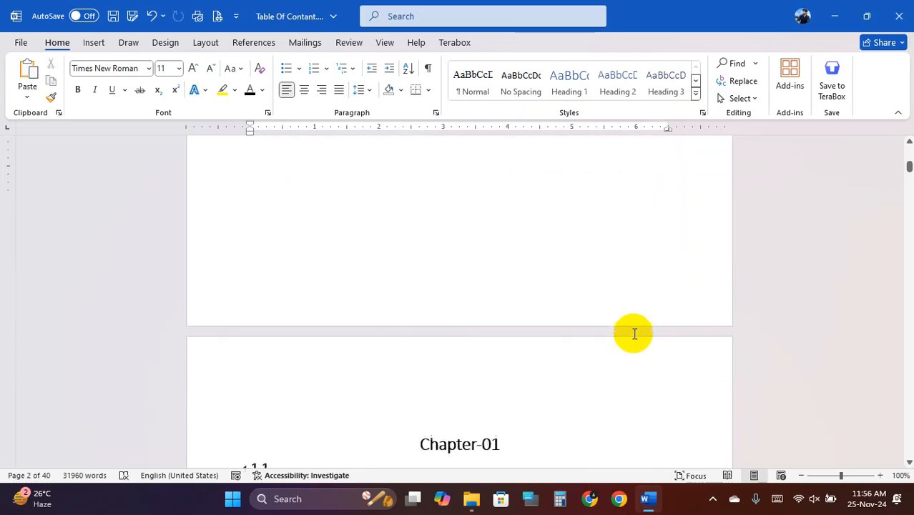
scroll(635, 334, "up", 4)
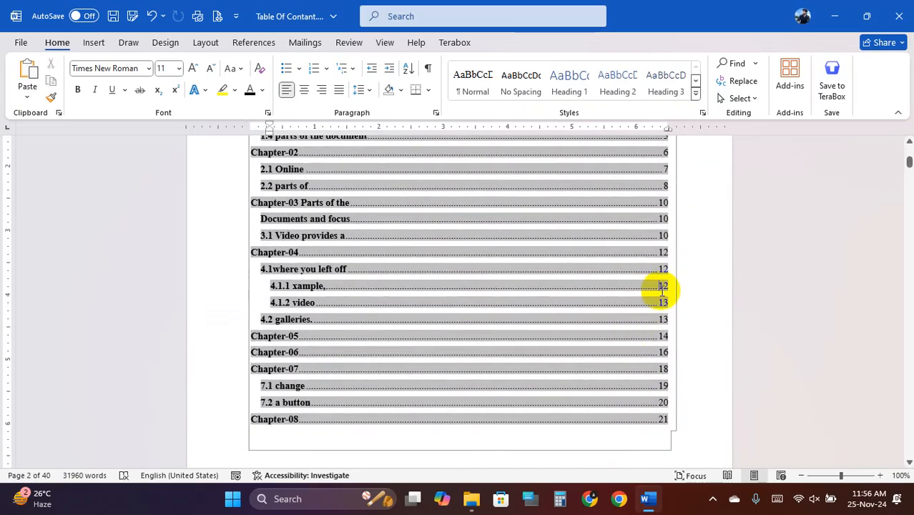
left_click(664, 271)
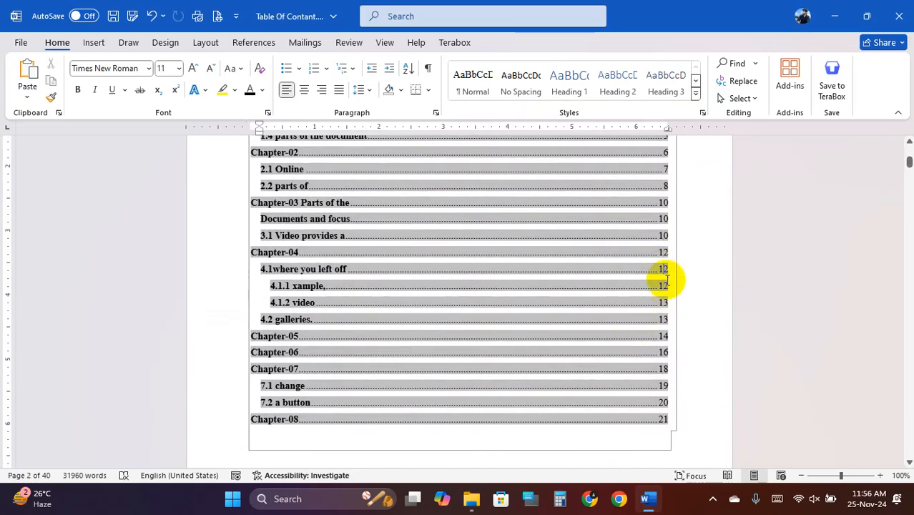
left_click(664, 322)
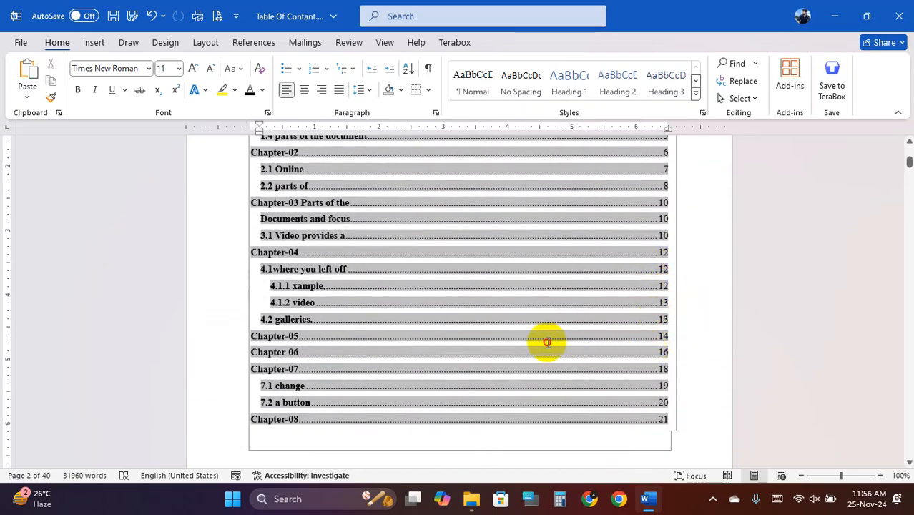
scroll(546, 338, "up", 8)
scroll(547, 337, "down", 2)
scroll(548, 338, "up", 1)
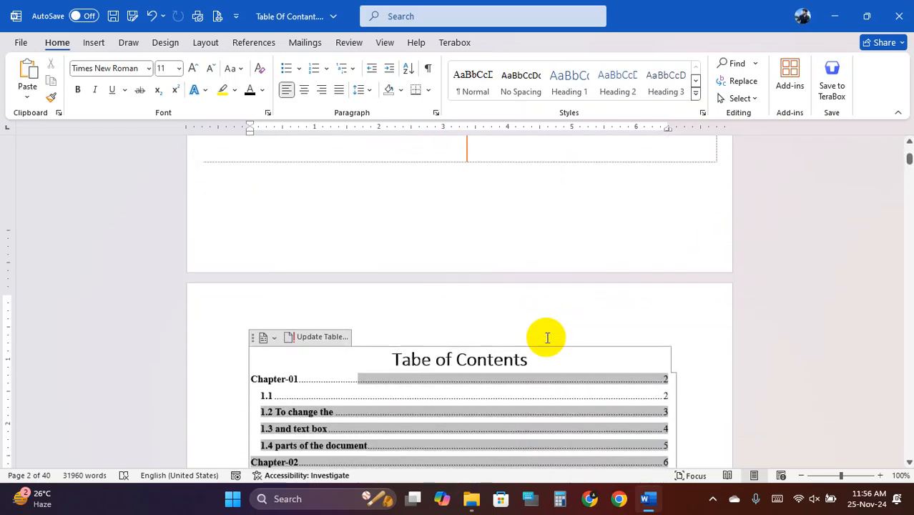
scroll(549, 344, "down", 3)
left_click(432, 373)
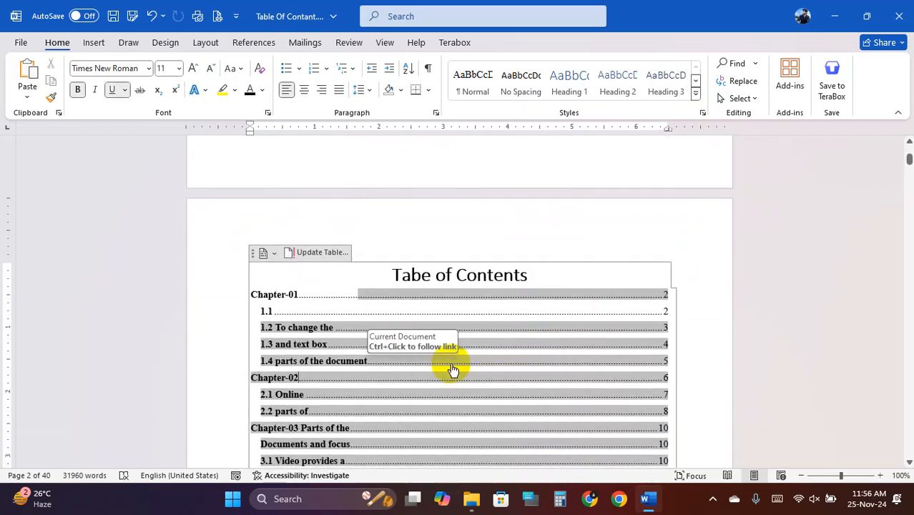
- Save the document with Ctrl+S and refresh the contents page numbers once more
key("ctrl+s")
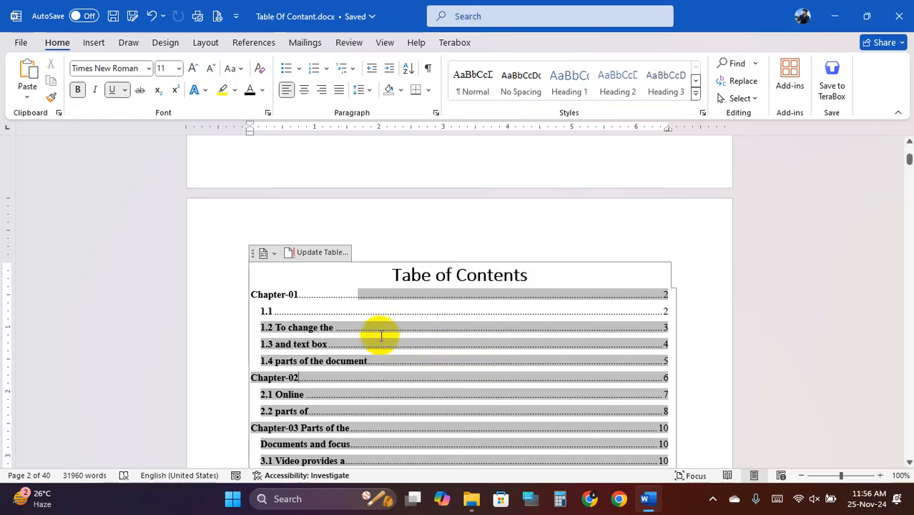
left_click(320, 253)
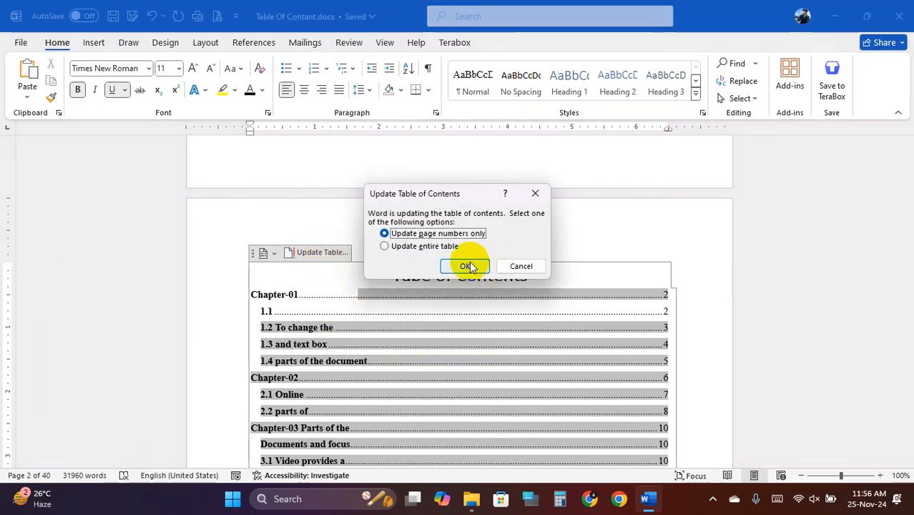
left_click(466, 266)
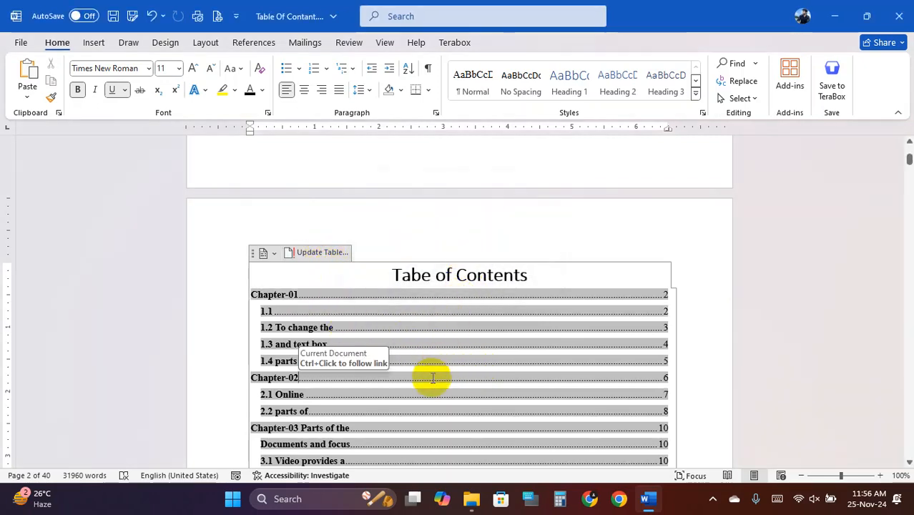